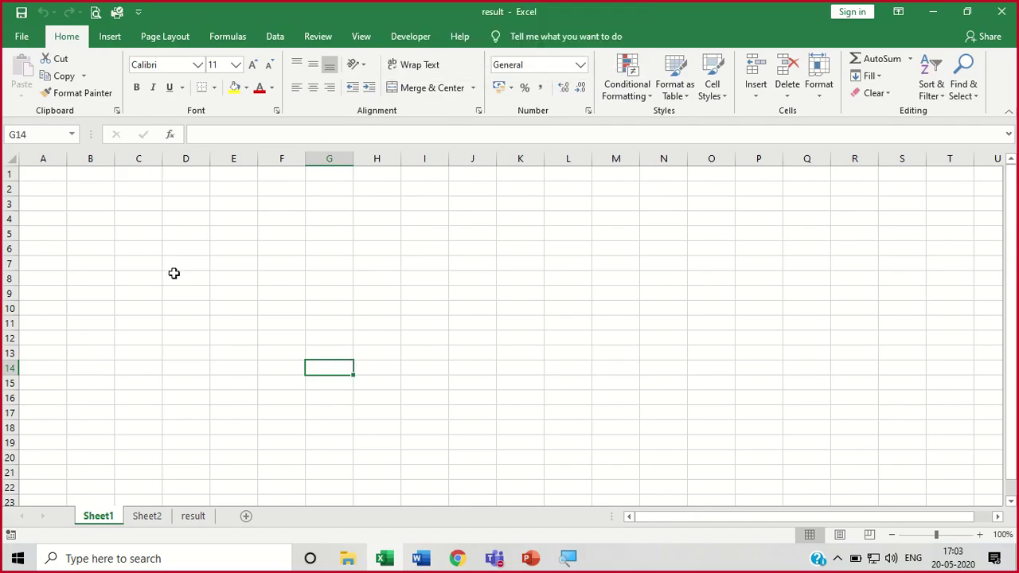
Step: Compare the Sheet2 results table with the empty Sheet1, ending back on Sheet1
left_click(148, 517)
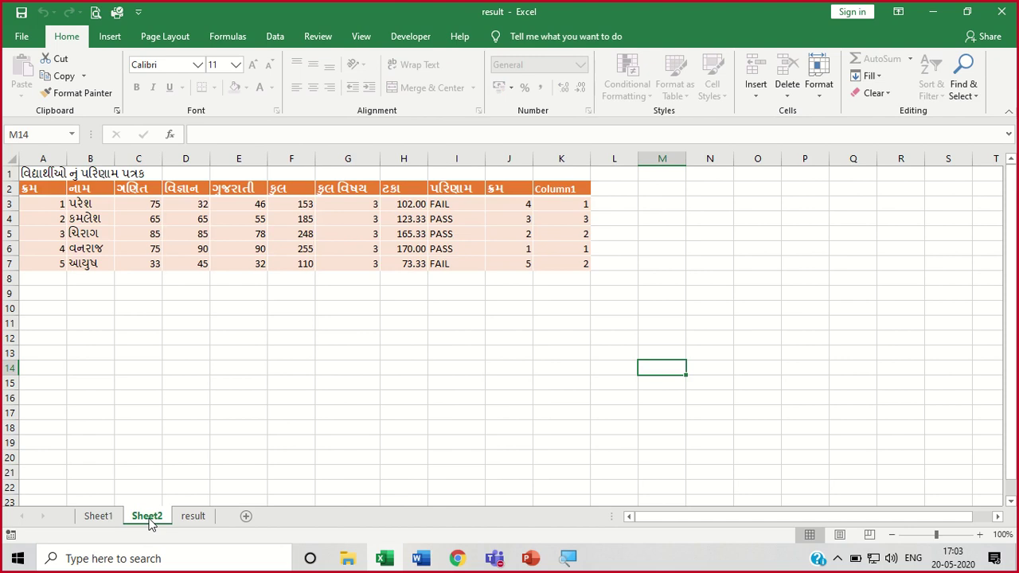
left_click(109, 517)
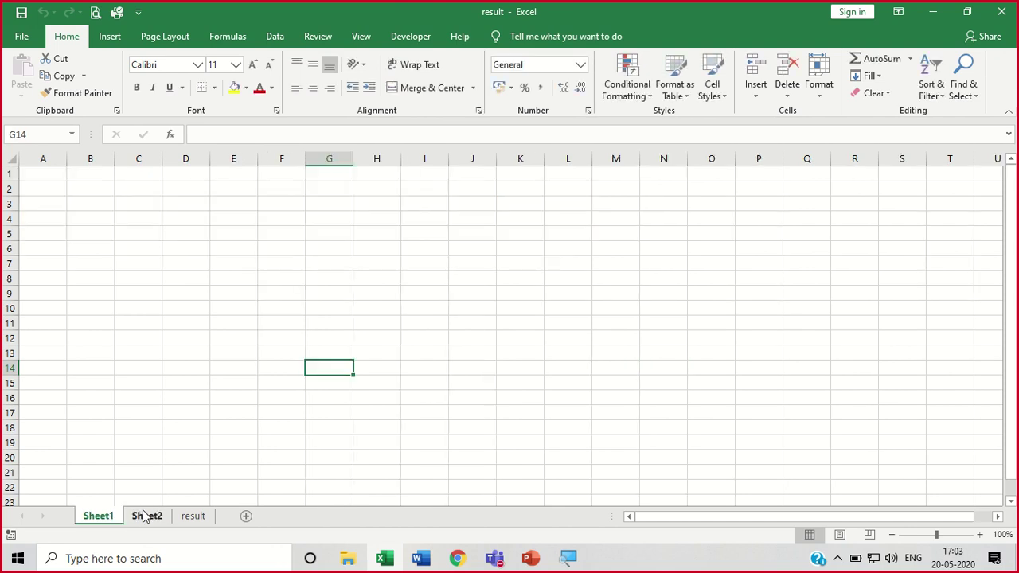
left_click(143, 516)
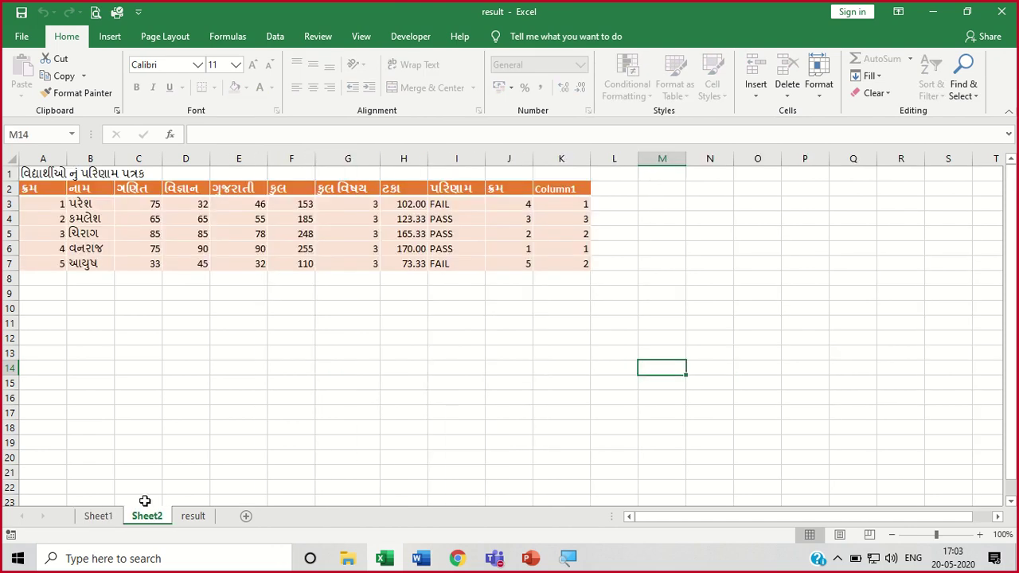
left_click(107, 515)
Step: Enter the test text 'vlookup' in cell E8, then clear it
left_click(246, 285)
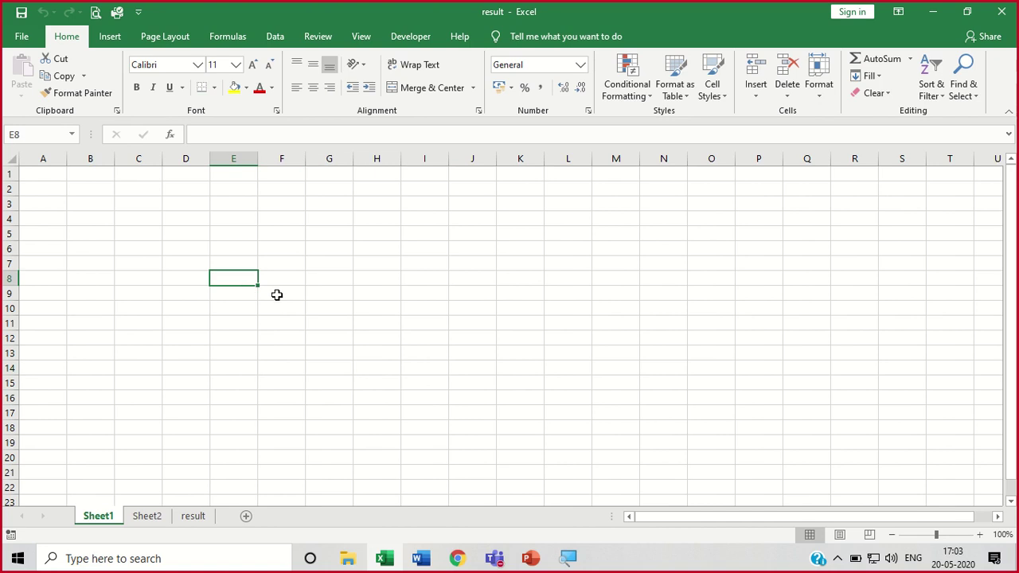
type("vlookup")
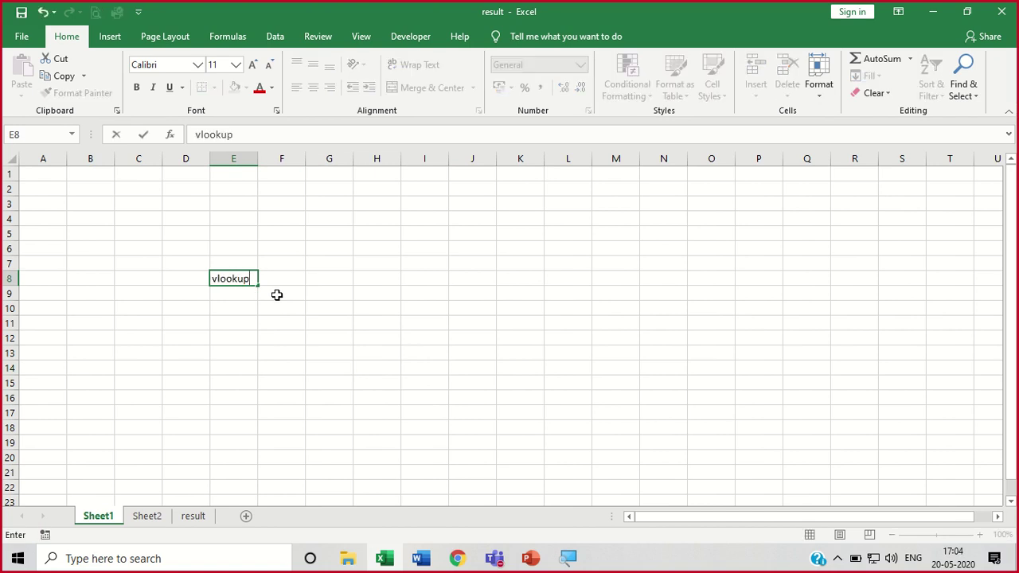
key("ctrl+Return")
key("shift+Home")
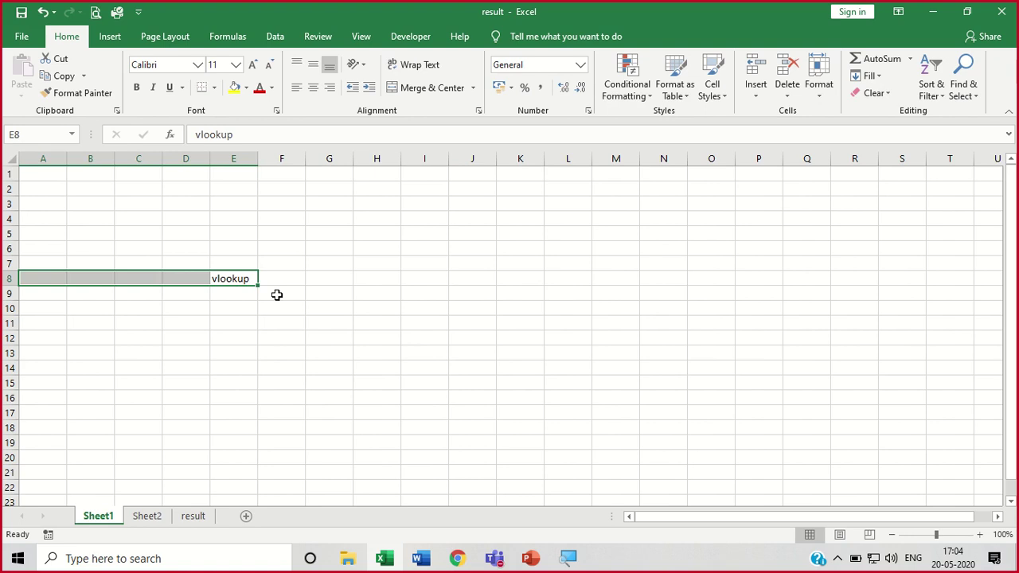
key("shift+Right")
key("shift+Right")
key("shift+Right")
key("shift+Right")
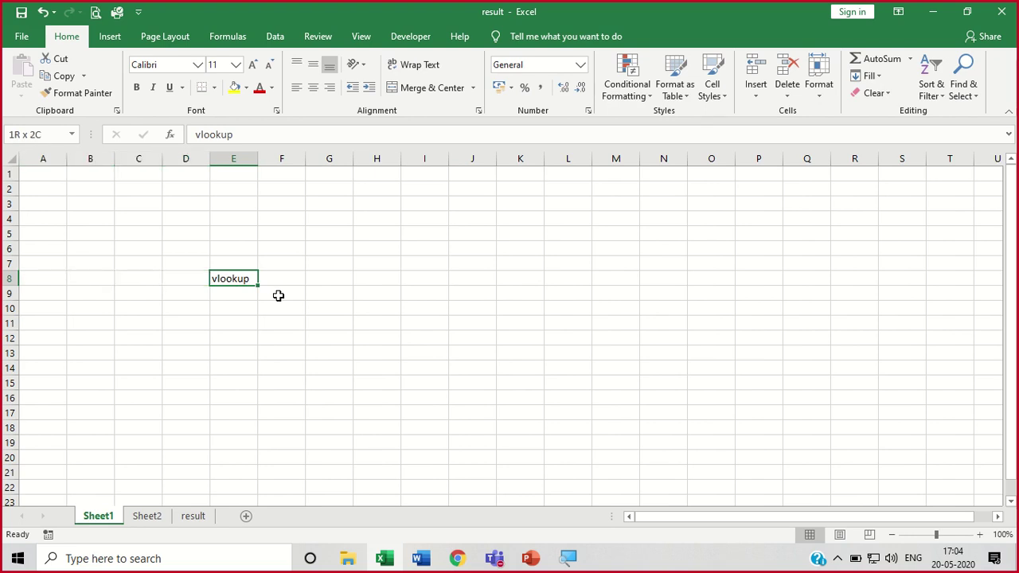
key("Delete")
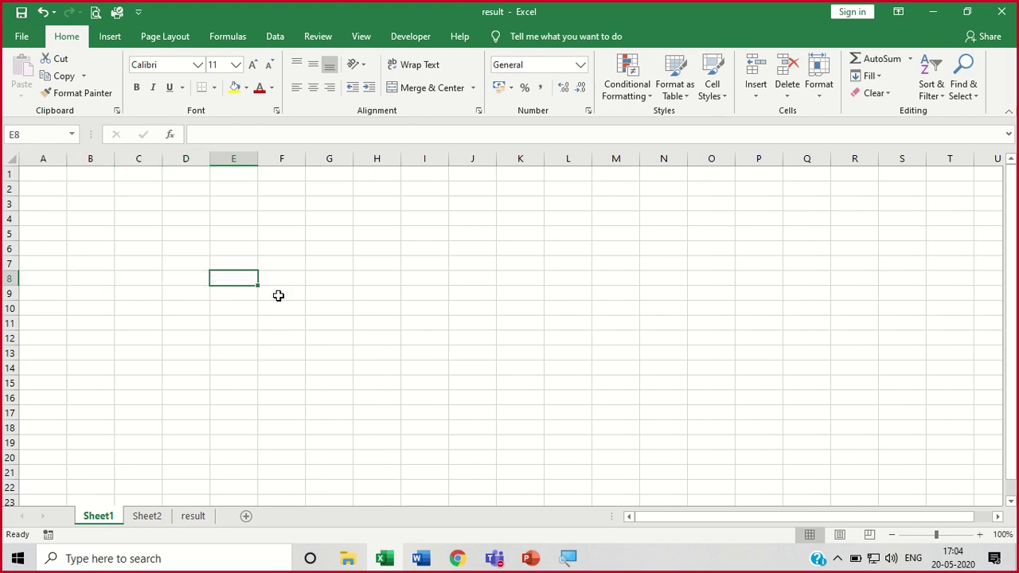
Step: Widen column E, type 'vlool up' in E8, then delete it
left_click_drag(255, 154, 349, 167)
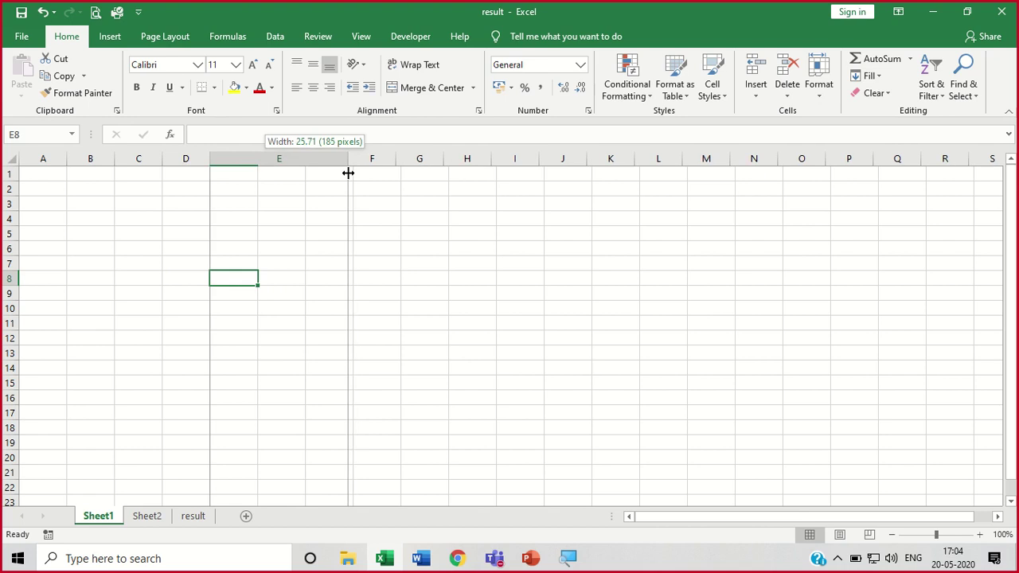
type("vl")
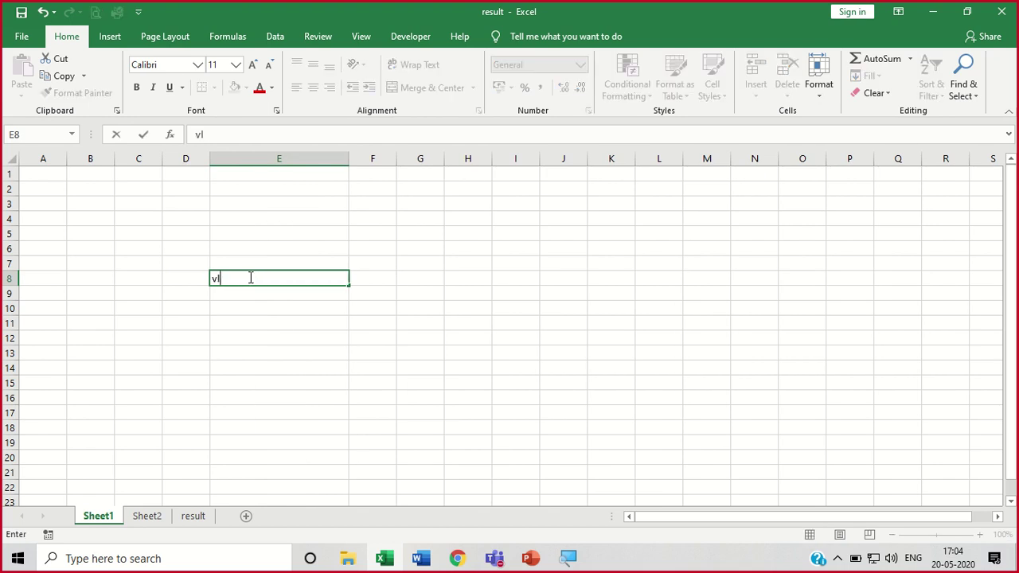
type("ool u")
type("p")
left_click(278, 353)
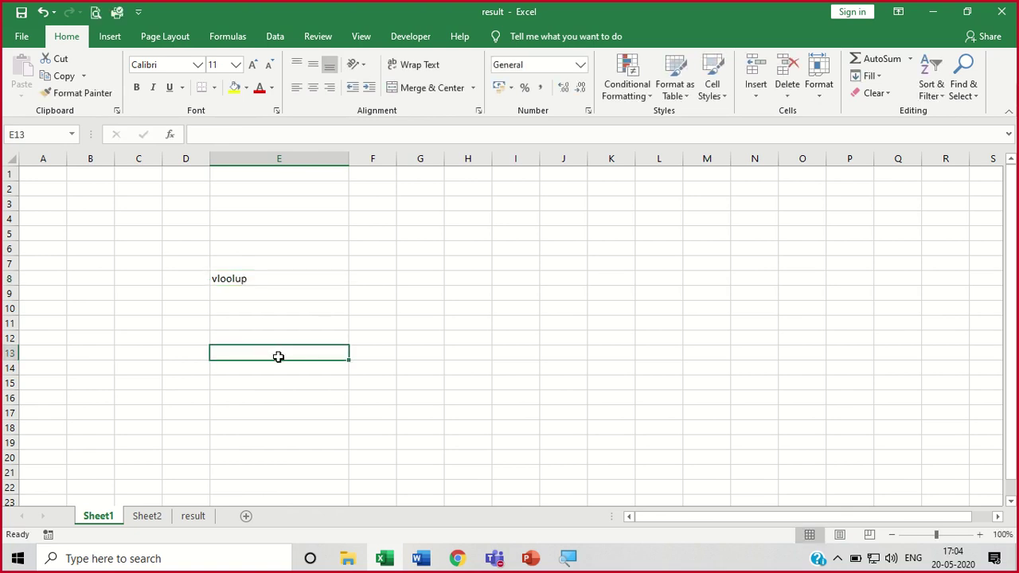
left_click(273, 275)
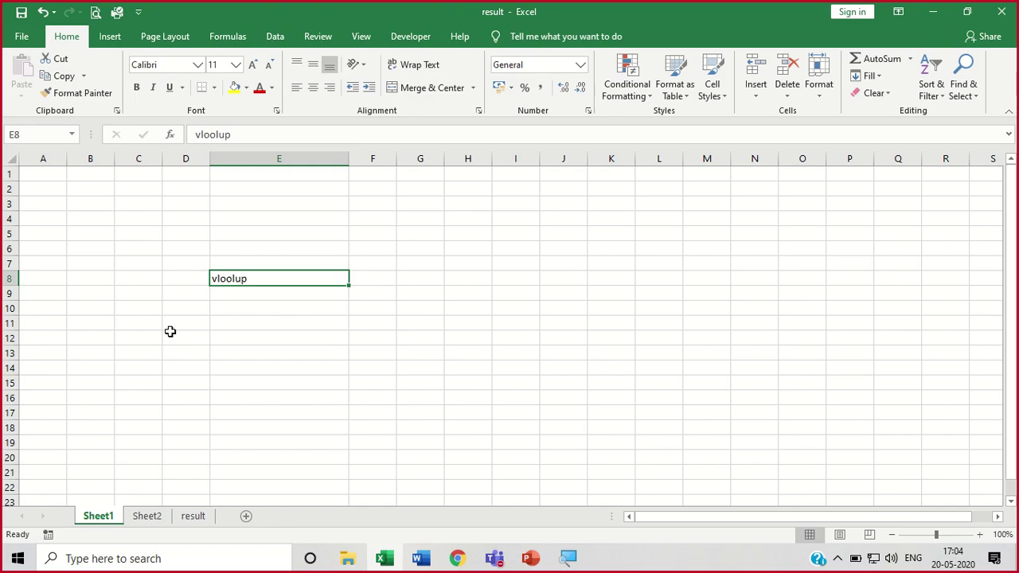
key("Delete")
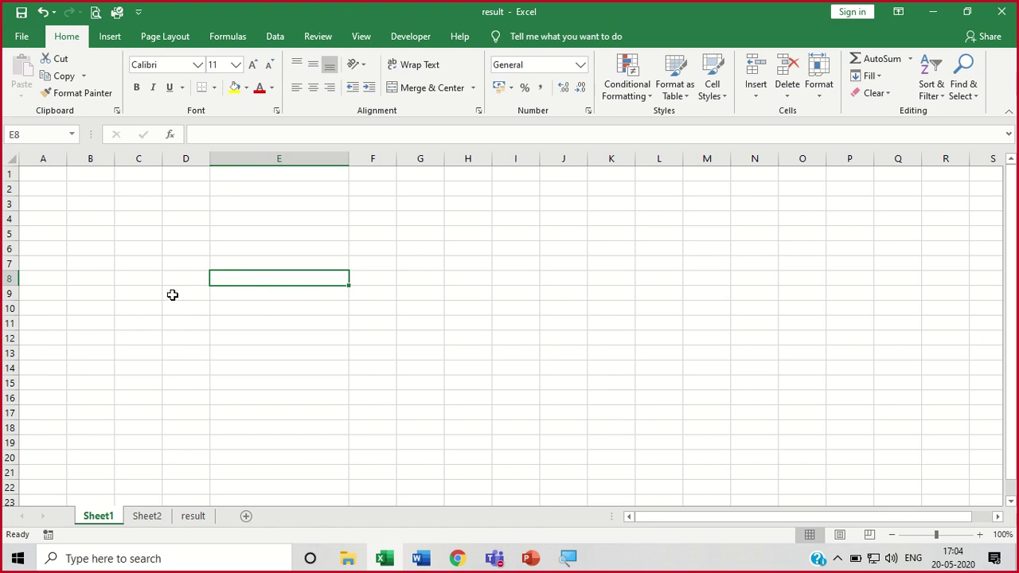
Step: Narrow column E back to a width of 13.00 and return to cell A1
left_click(170, 293)
left_click_drag(349, 162, 270, 162)
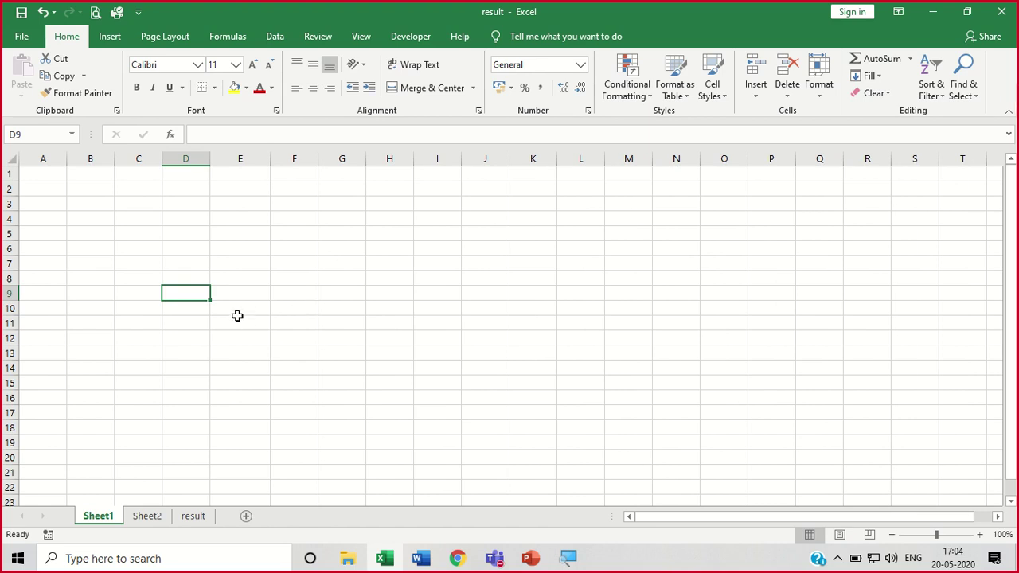
left_click(181, 274)
left_click(51, 179)
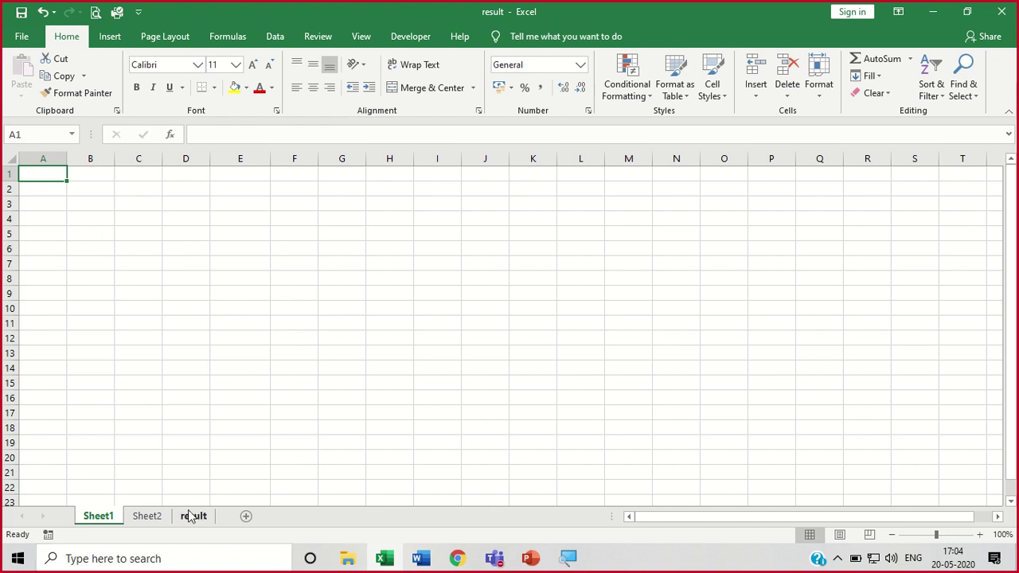
Step: Try to edit cell C12 on Sheet2 and dismiss the protected-sheet warnings
left_click(158, 516)
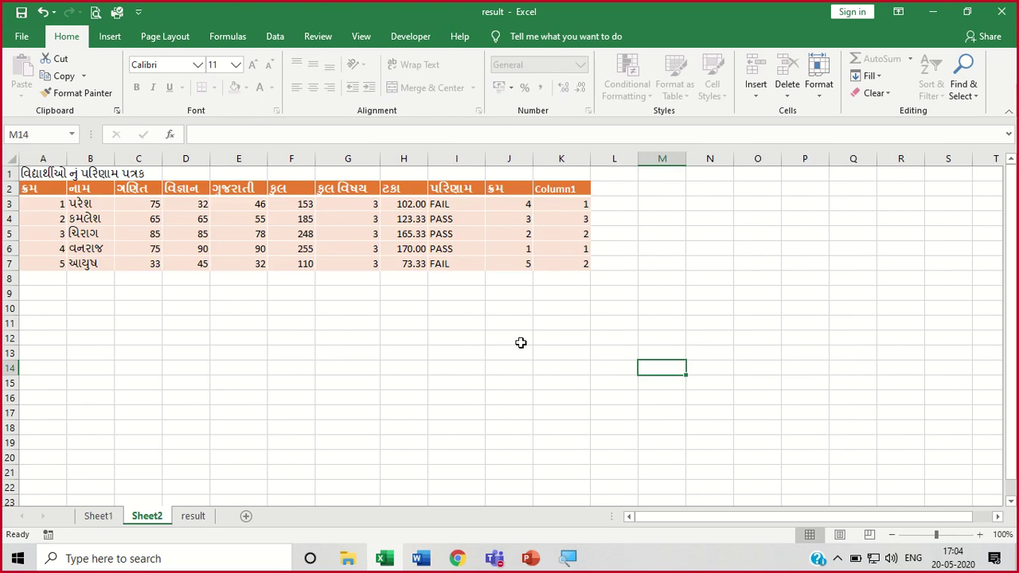
left_click_drag(520, 341, 513, 353)
left_click(156, 338)
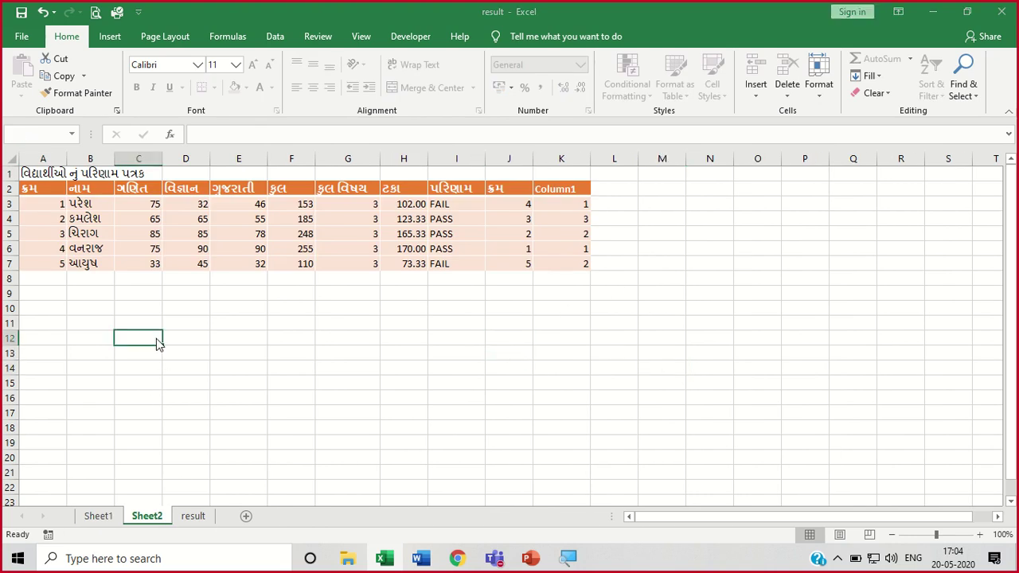
double_click(157, 340)
key("Return")
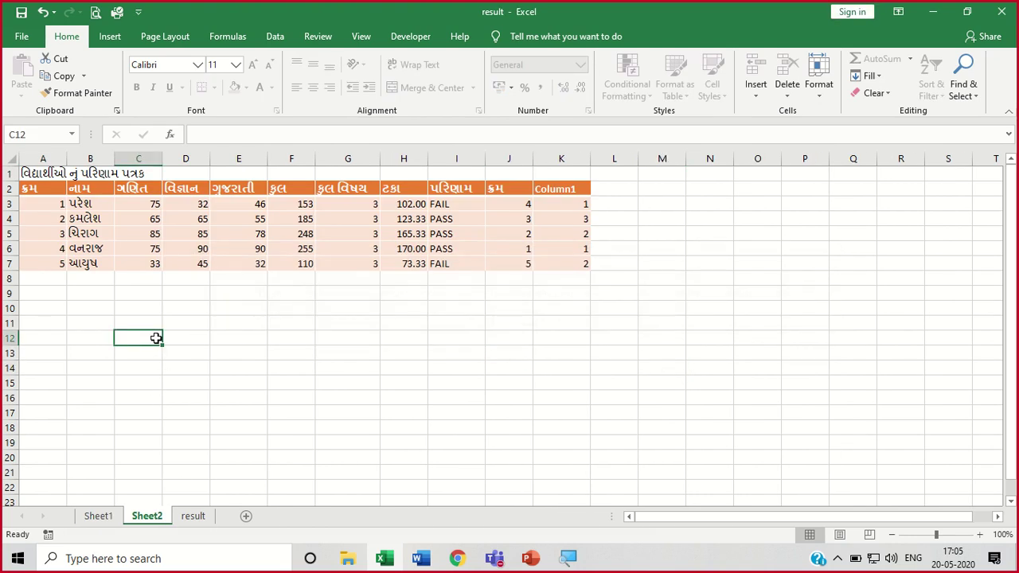
double_click(156, 339)
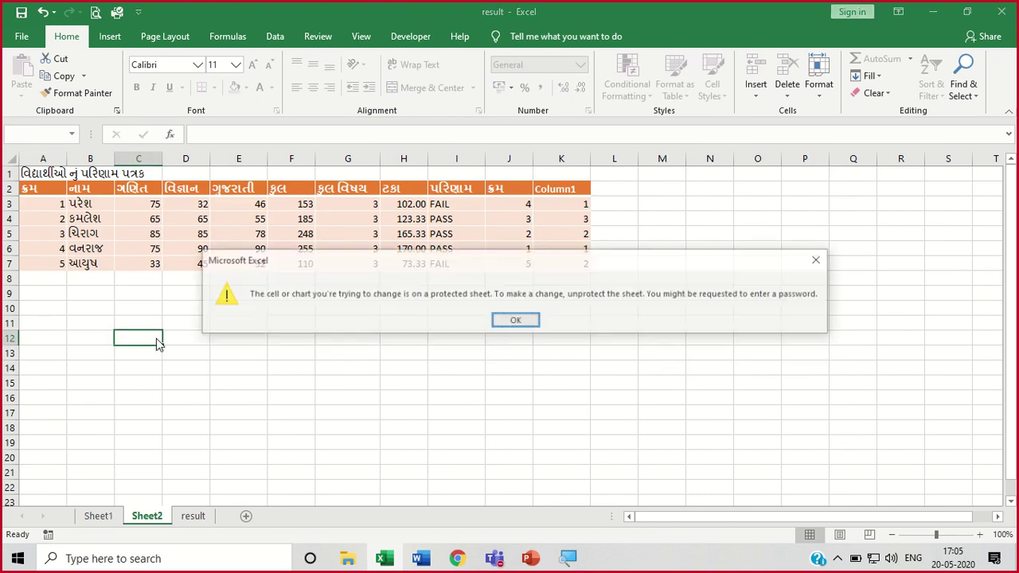
left_click(502, 327)
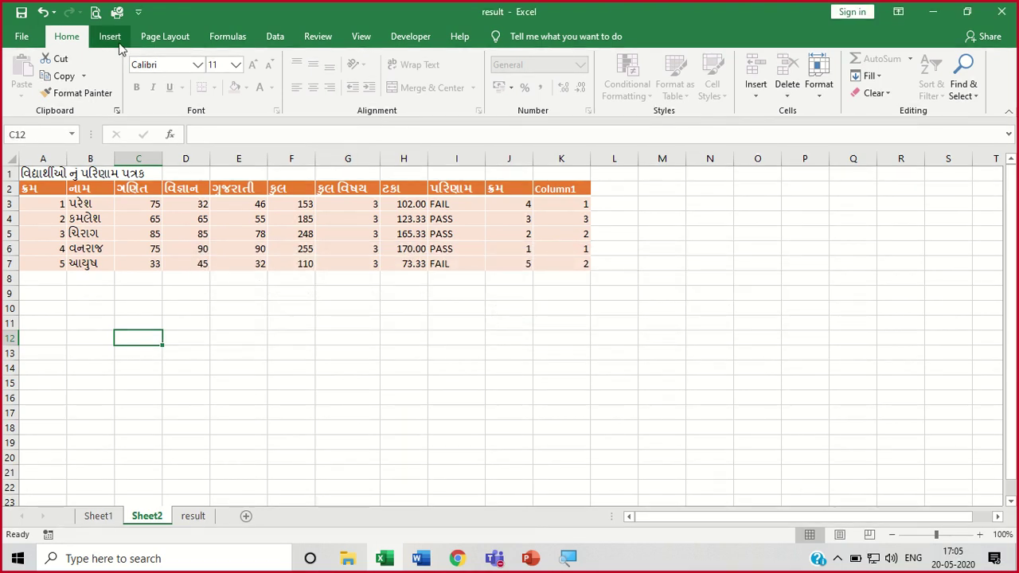
Step: Unprotect Sheet2 through Format > Unprotect Sheet, entering the sheet password
left_click(824, 100)
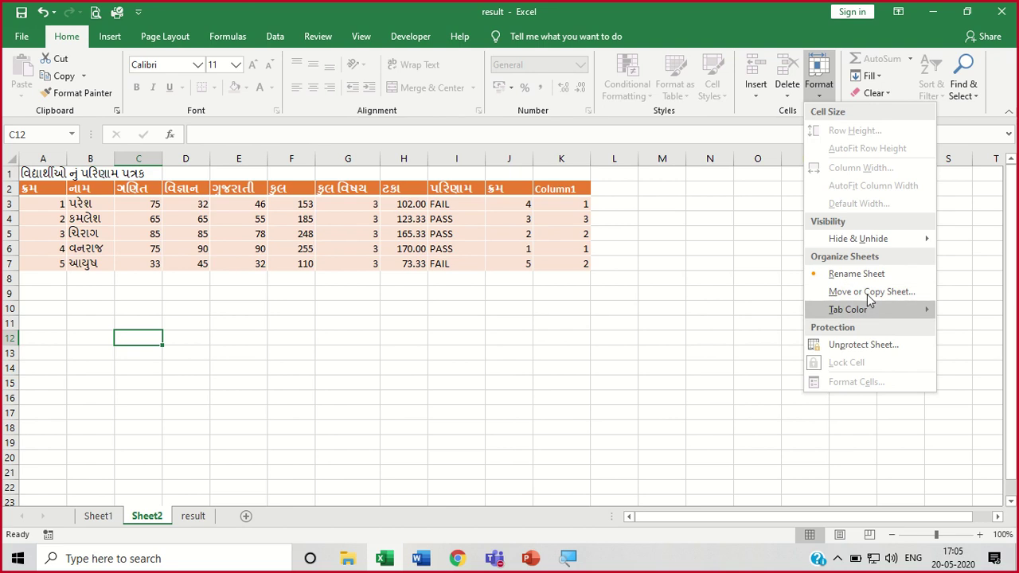
mouse_move(869, 309)
left_click(865, 343)
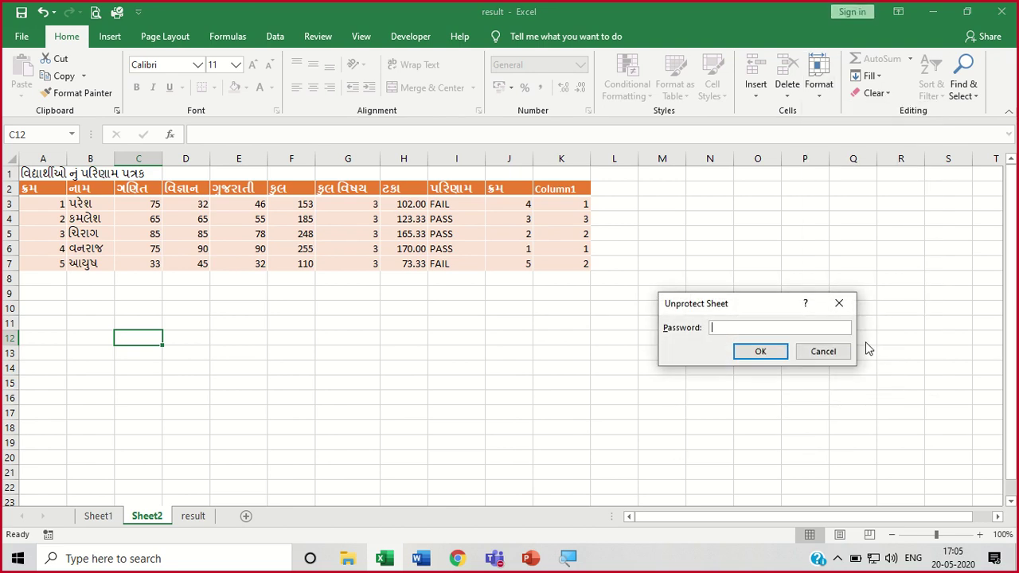
key("Return")
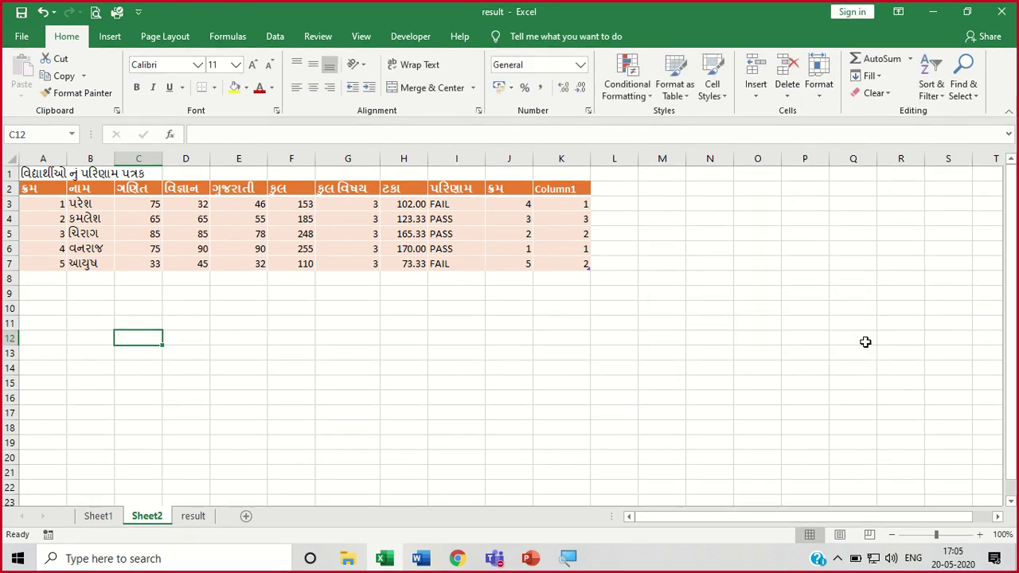
Step: Enter 'patrak - c' in cell D11 on Sheet2
left_click(424, 338)
left_click(256, 294)
left_click(174, 328)
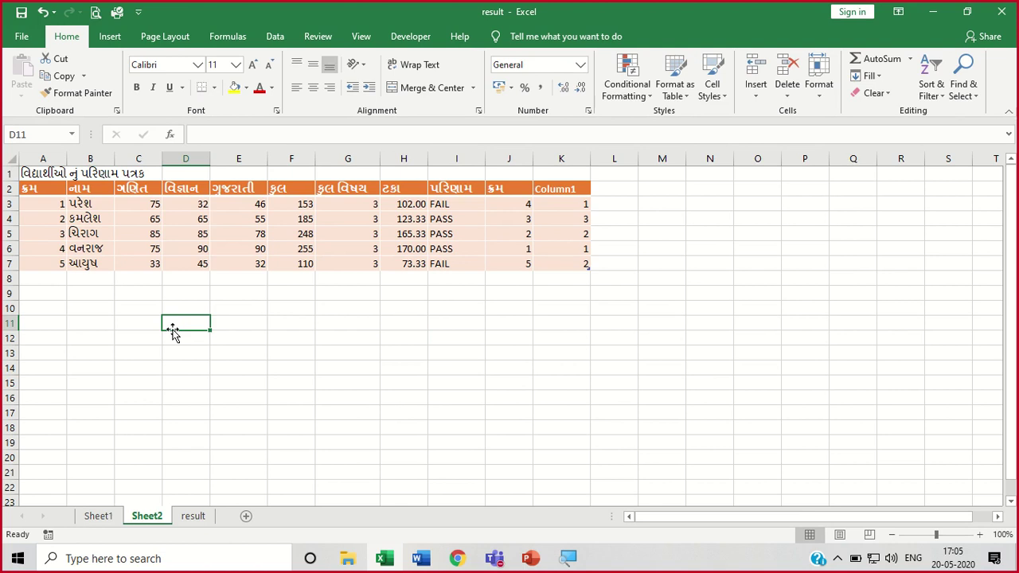
type("patrak - ")
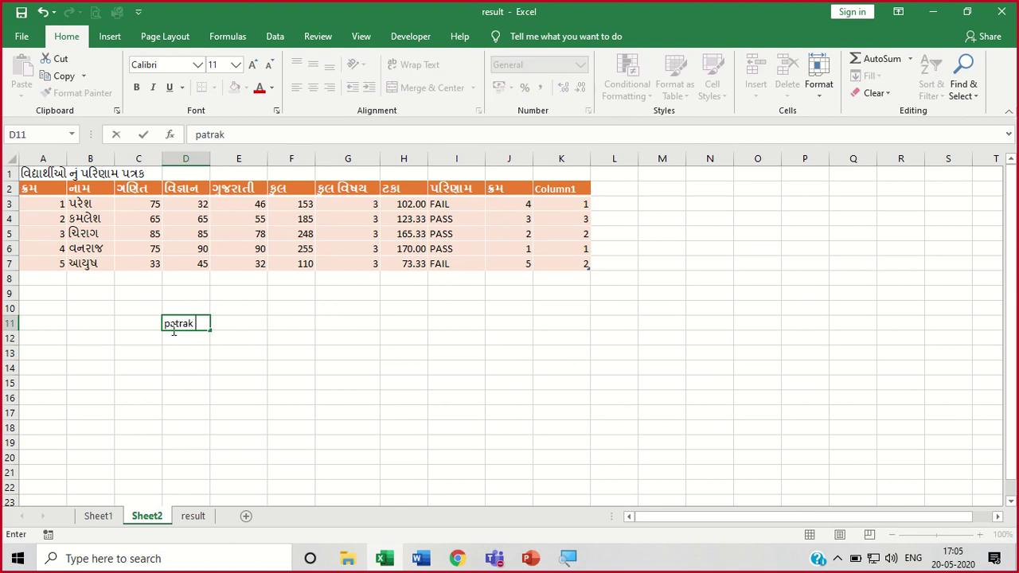
type("c")
key("Return")
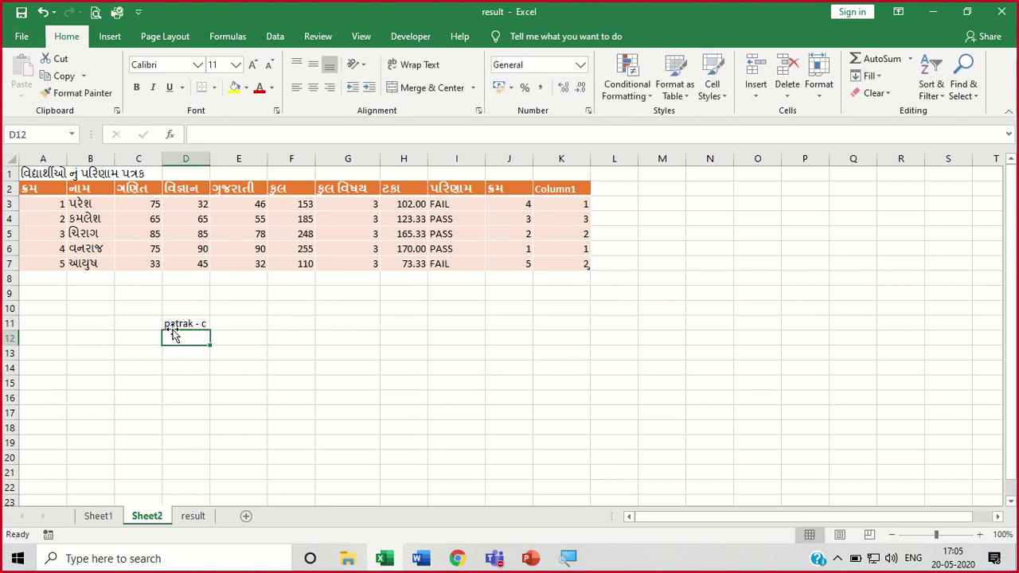
Step: Return to the empty Sheet1 and select a few cells
left_click(98, 515)
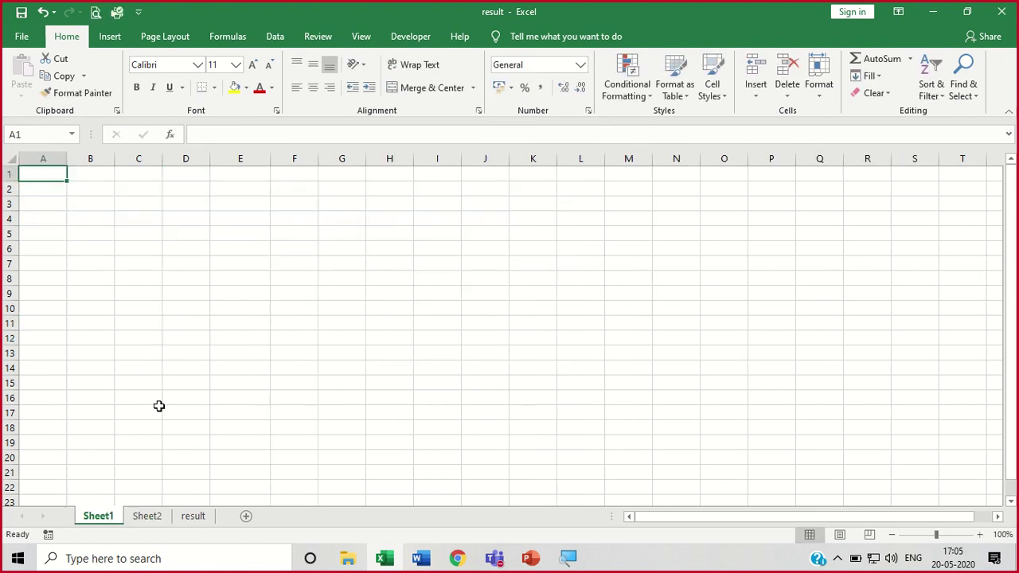
left_click(159, 407)
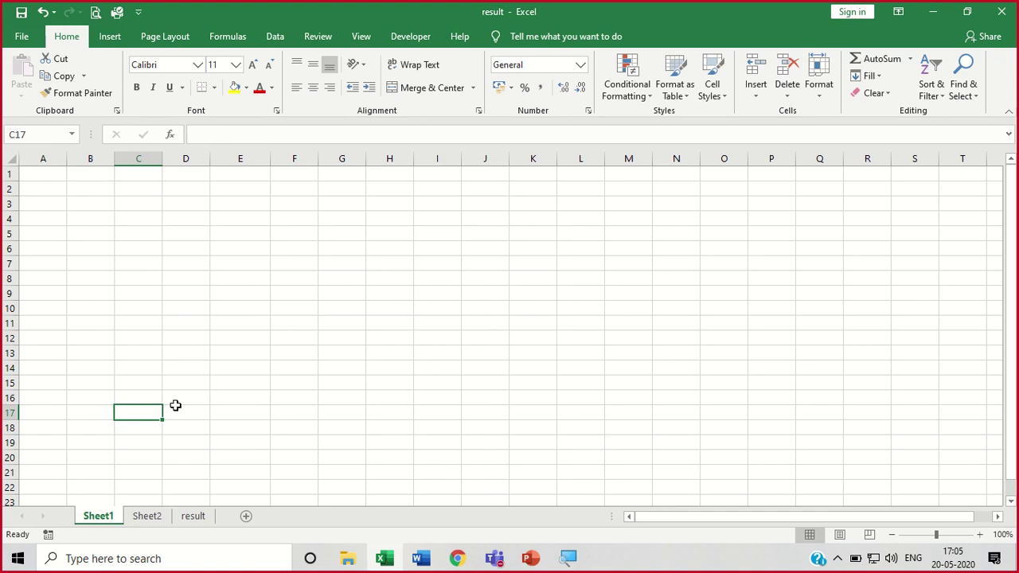
left_click(242, 333)
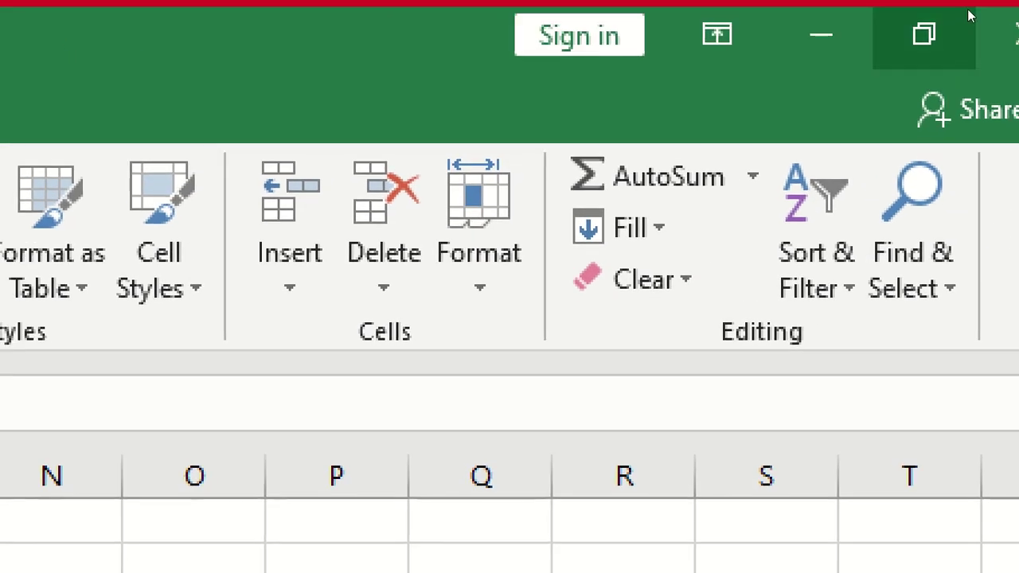
Step: Restore the Excel window from full screen, then reposition and resize it
left_click(967, 15)
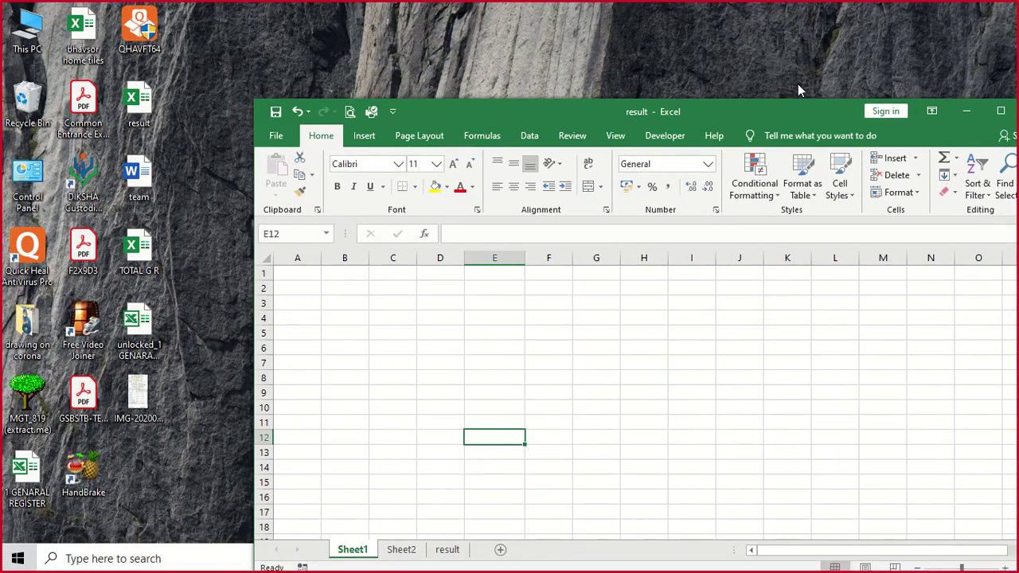
left_click_drag(784, 109, 625, 60)
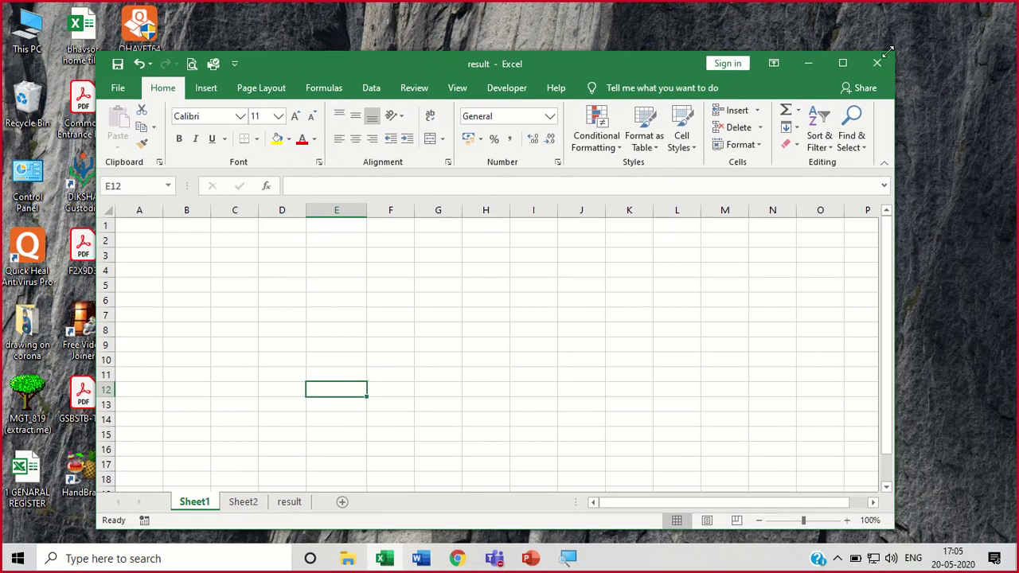
mouse_move(889, 51)
left_mouse_down()
mouse_move(406, 16)
mouse_move(471, 40)
left_mouse_up()
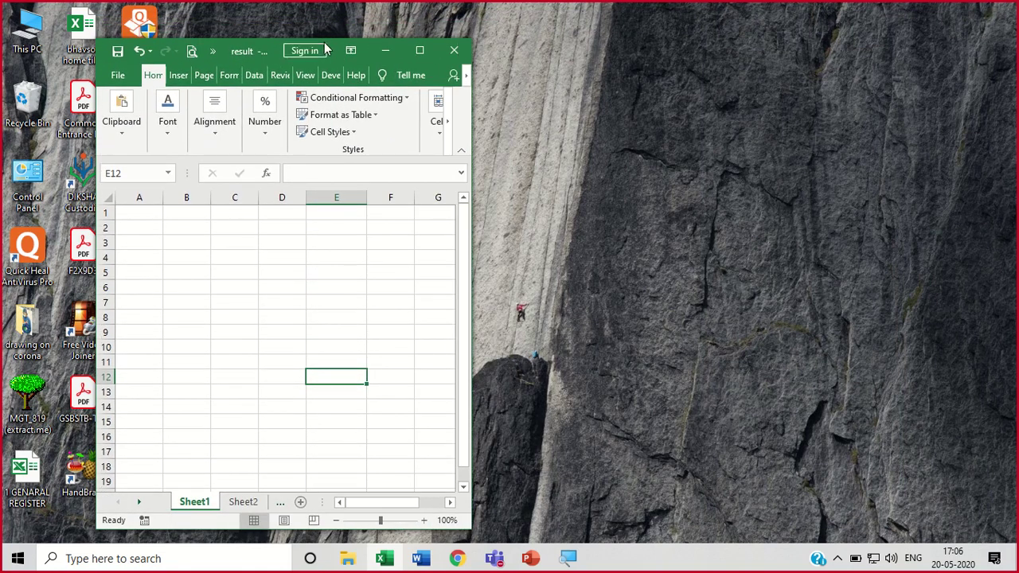
left_click(349, 50)
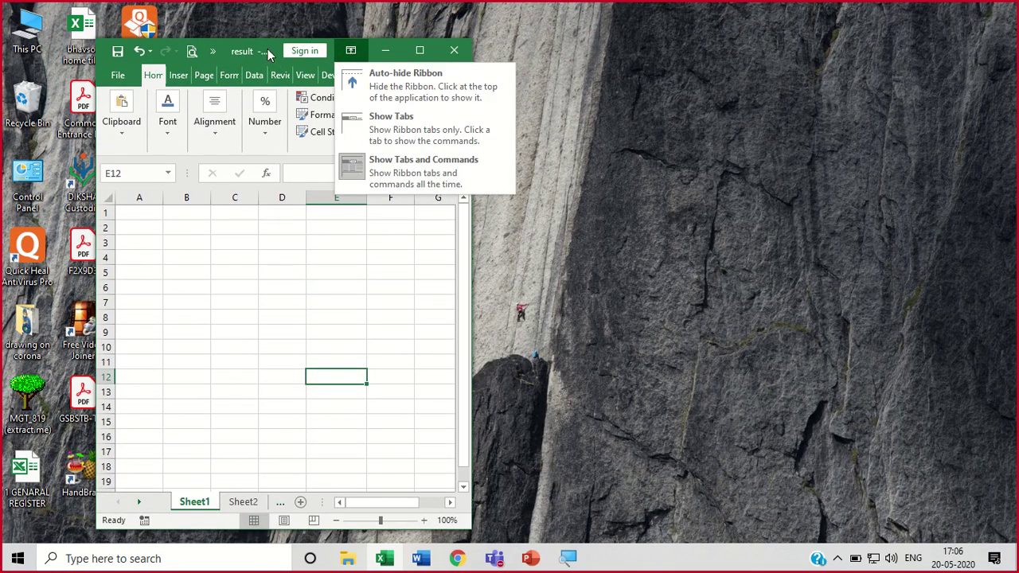
left_click(338, 336)
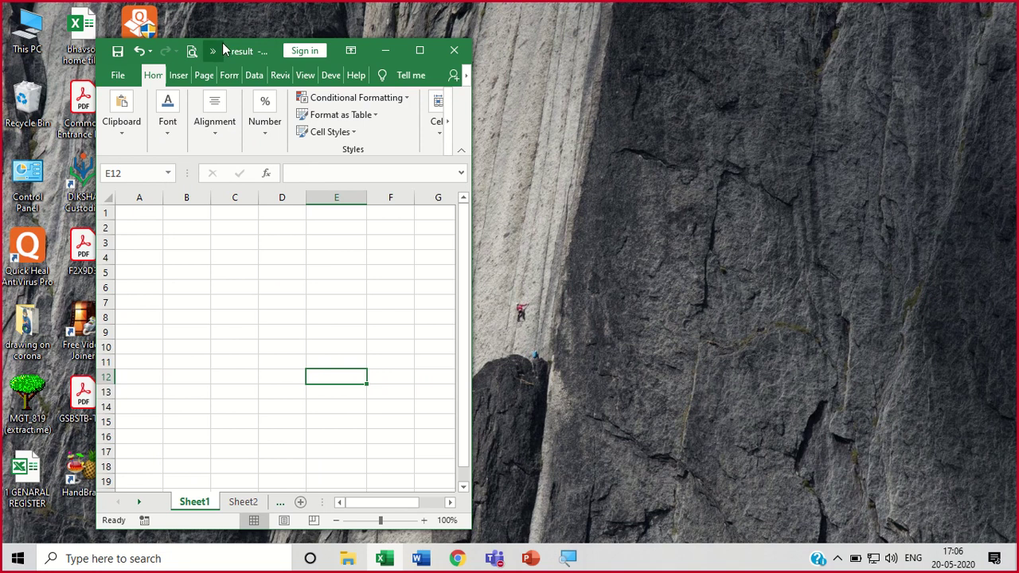
left_click_drag(223, 45, 134, 5)
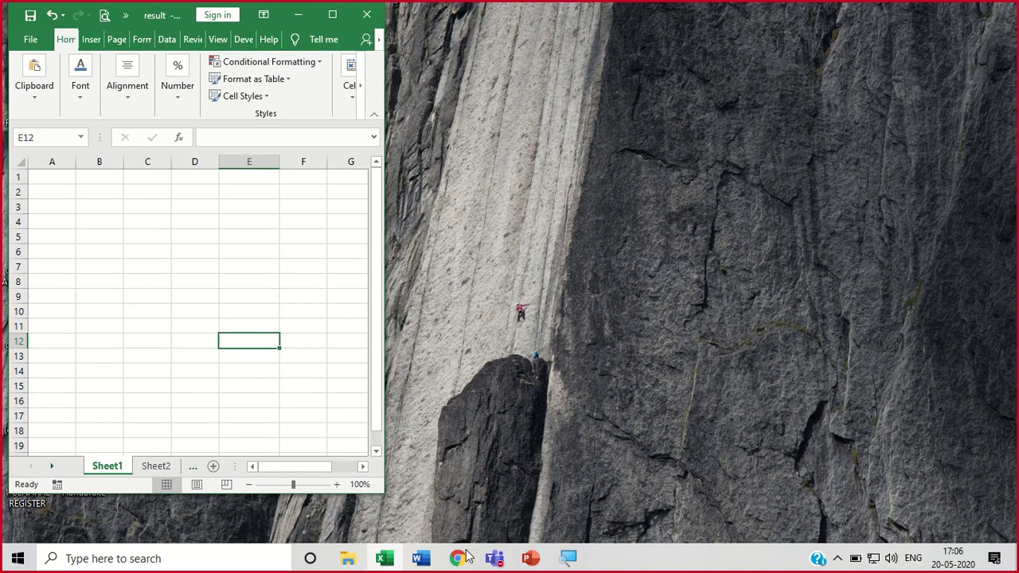
left_click_drag(383, 490, 495, 537)
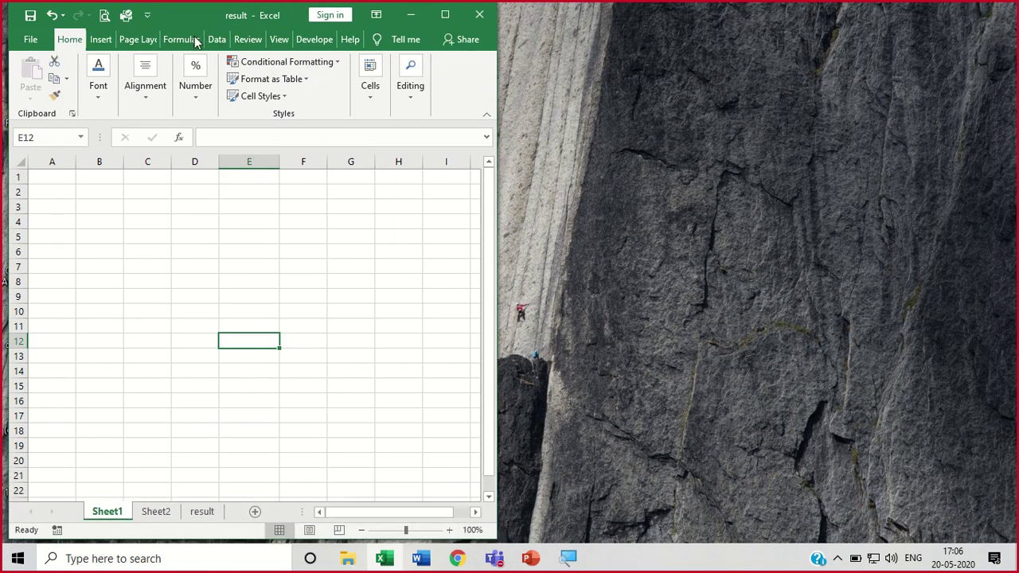
Step: Snap Excel to the right half of the screen and select the IMG-20200520-WA0019 desktop image
mouse_move(171, 17)
left_mouse_down()
mouse_move(757, 12)
mouse_move(697, 16)
left_mouse_up()
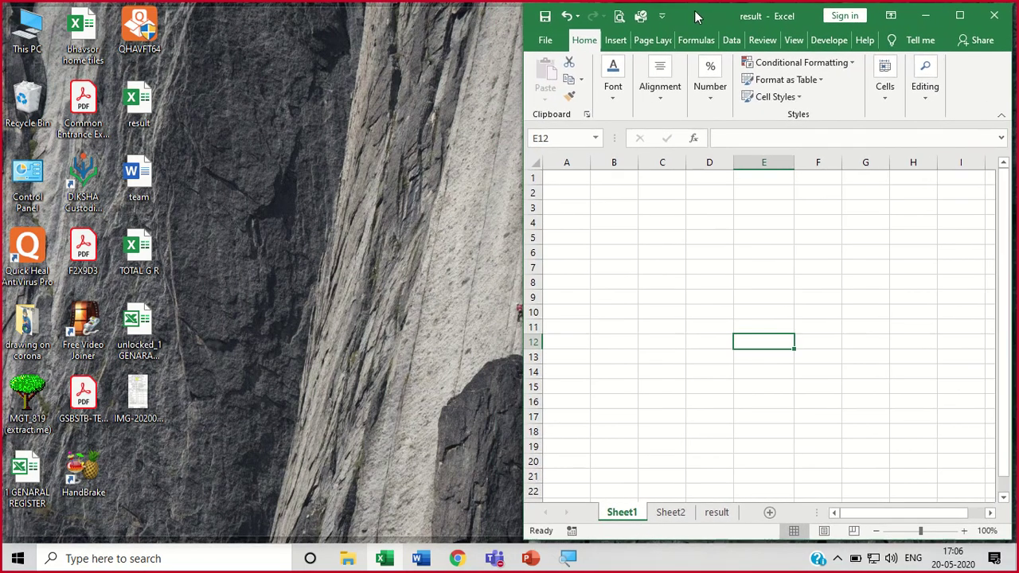
double_click(697, 16)
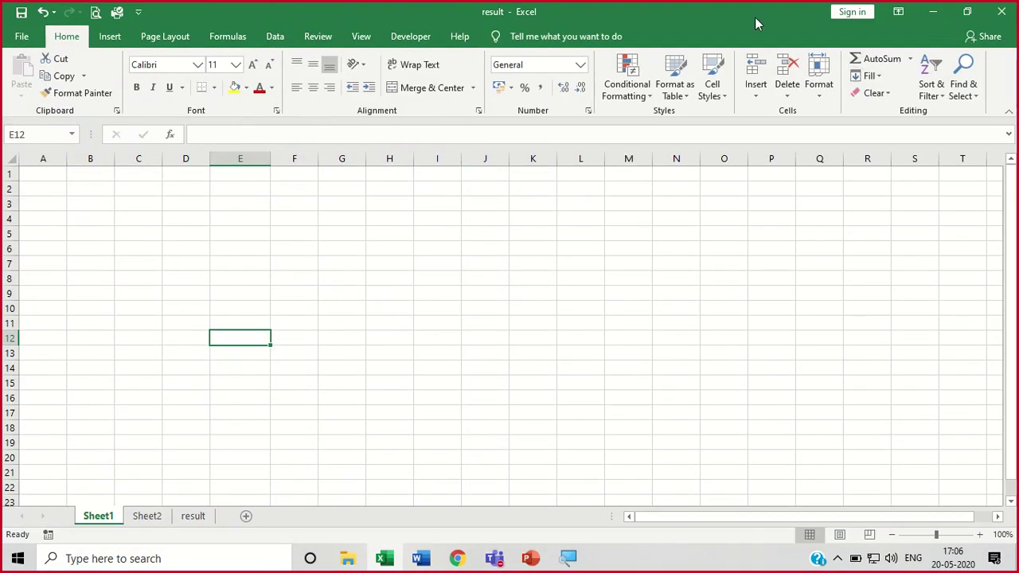
key("super+Left")
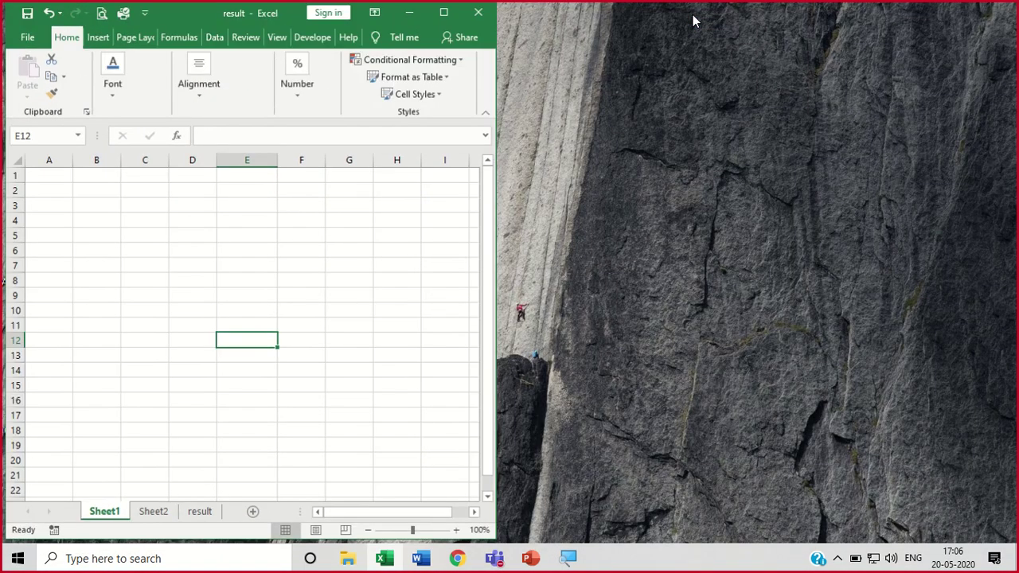
double_click(214, 16)
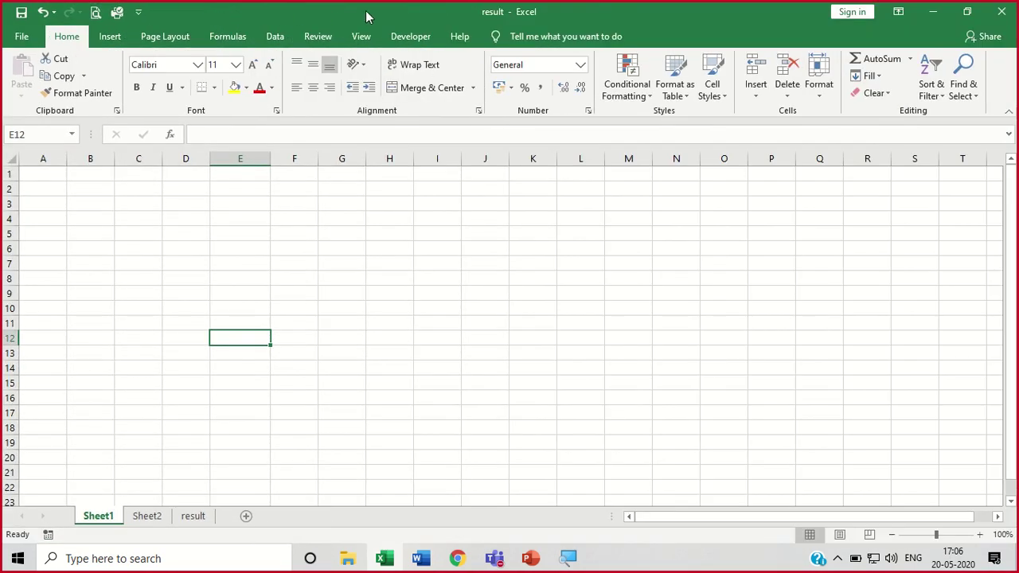
double_click(374, 16)
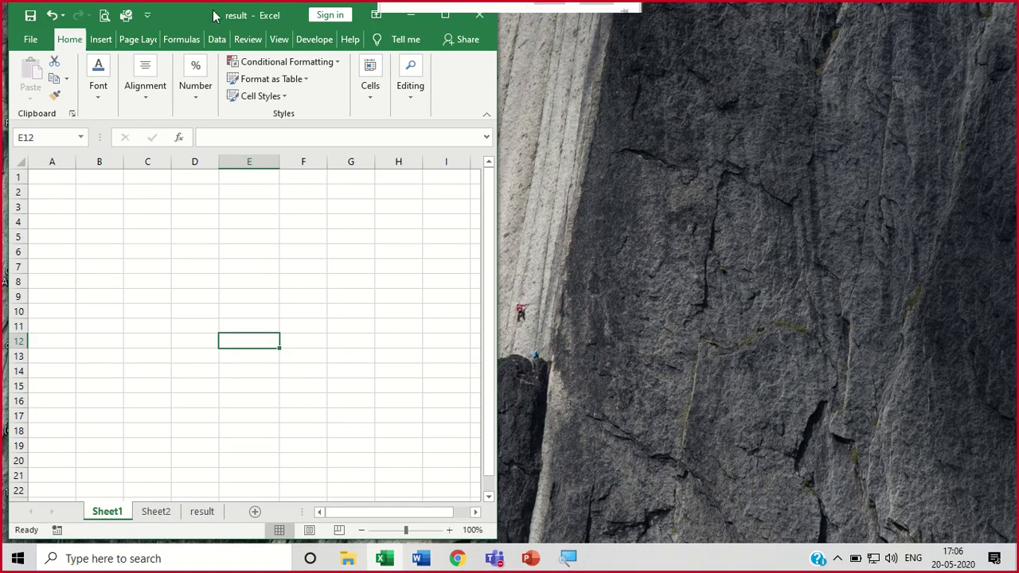
key("super+Right")
key("super+Right")
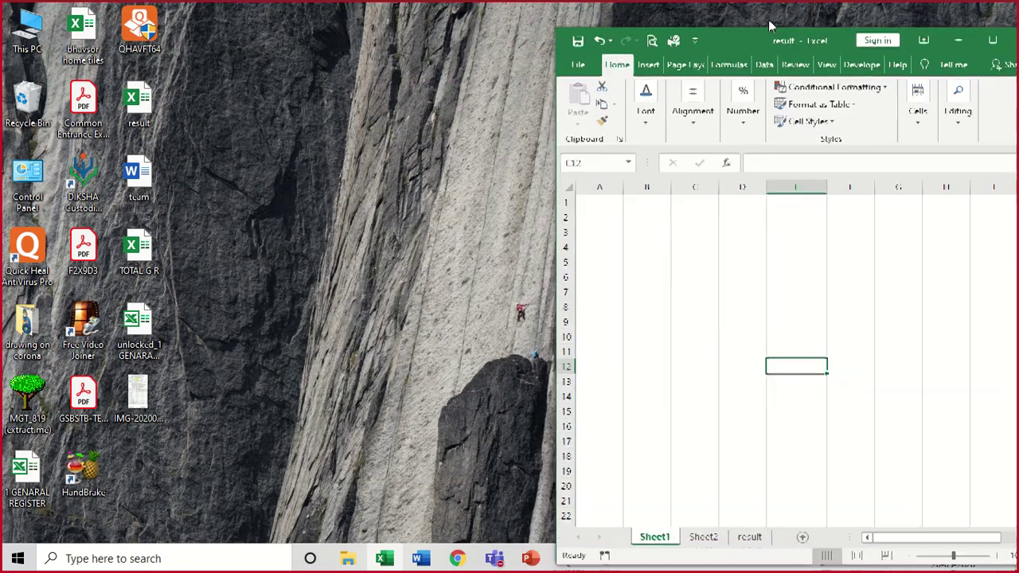
left_click(384, 253)
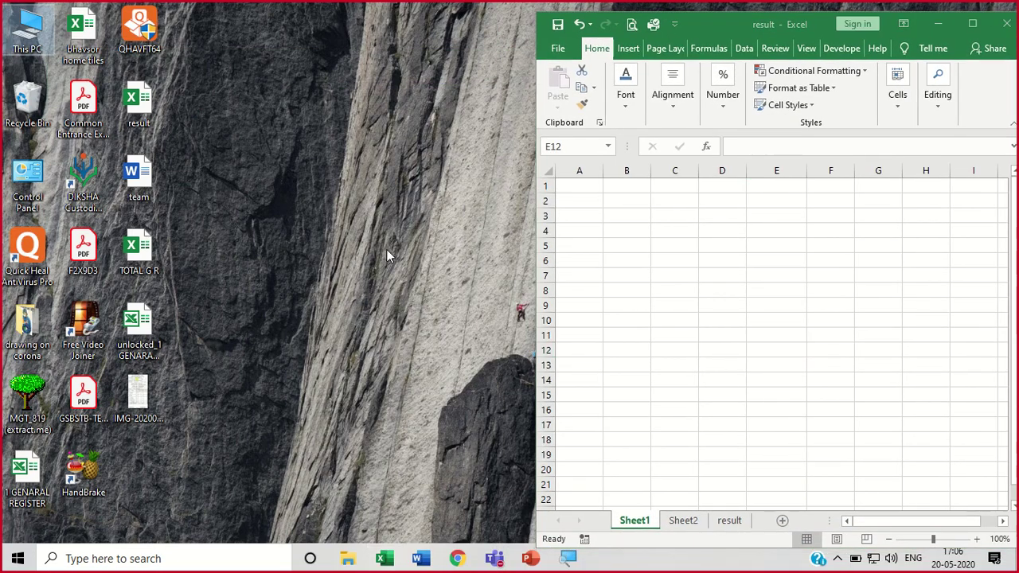
left_click(141, 398)
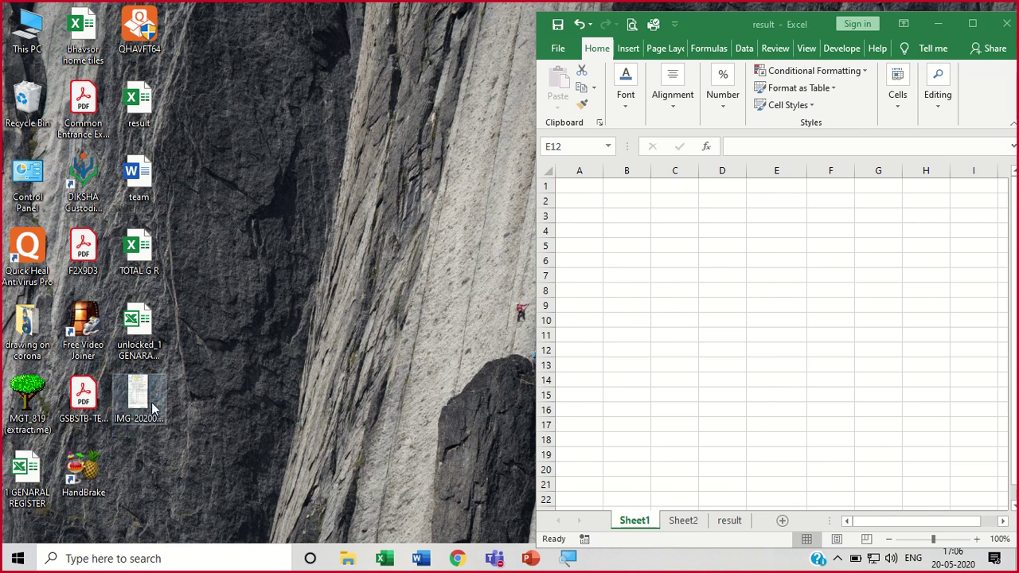
Step: Open IMG-20200520-WA0019 in Photos beside Excel, minimizing and restoring the viewer once
double_click(155, 408)
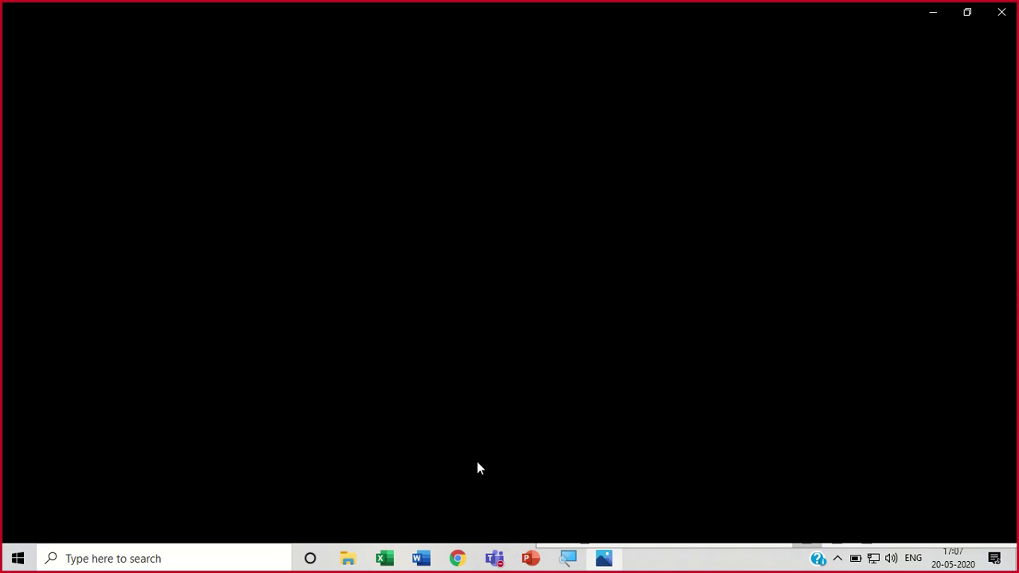
left_click(604, 560)
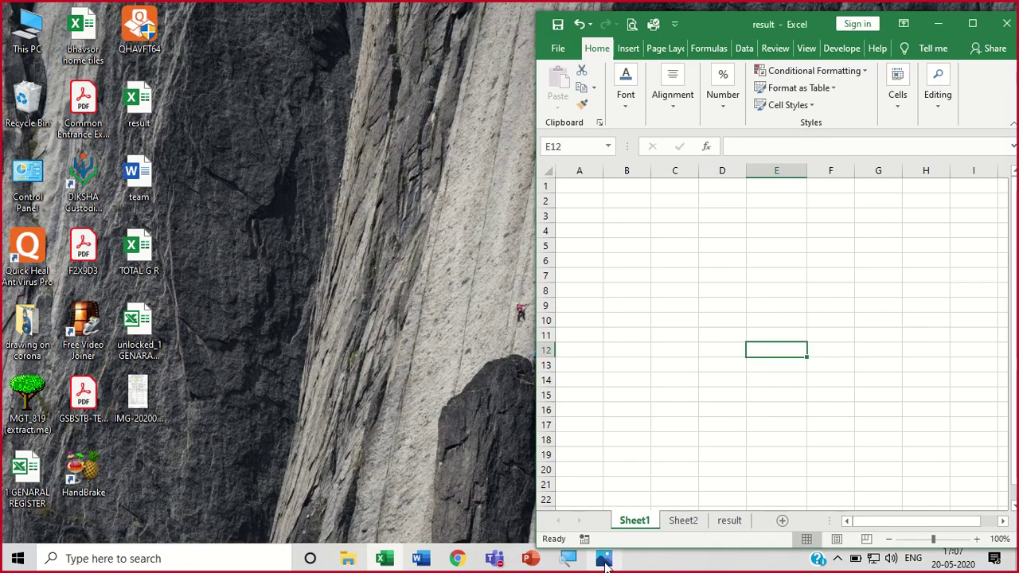
left_click(604, 560)
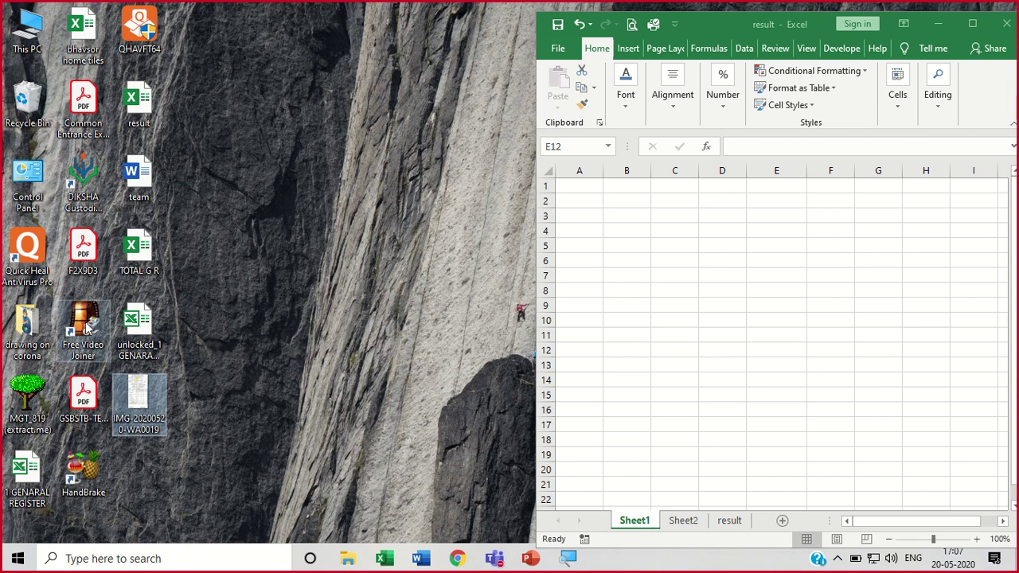
left_click(350, 181)
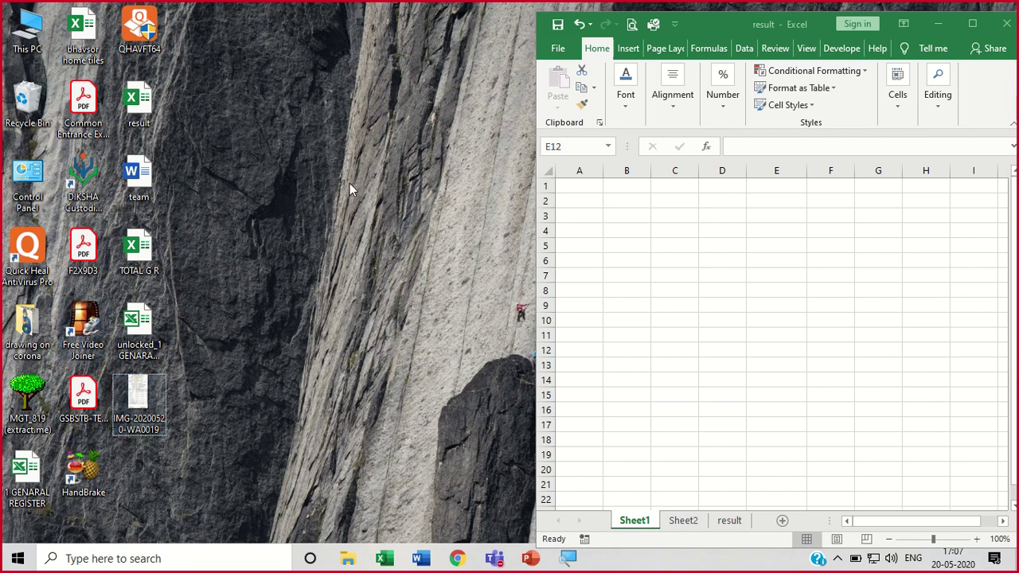
left_click(157, 395)
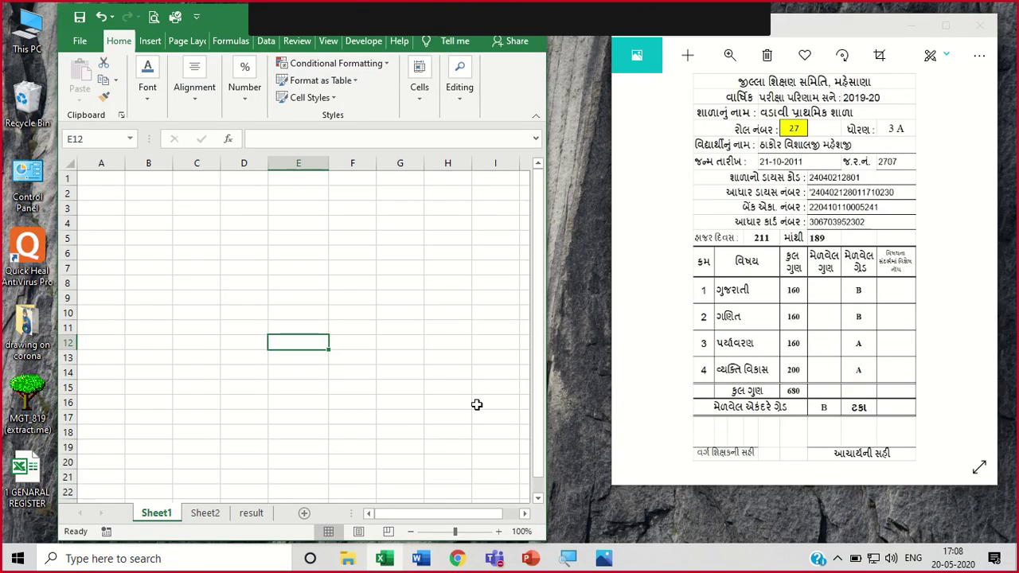
Step: Select cell A1 and switch the input language to Gujarati (Google Input Tools)
left_click(99, 181)
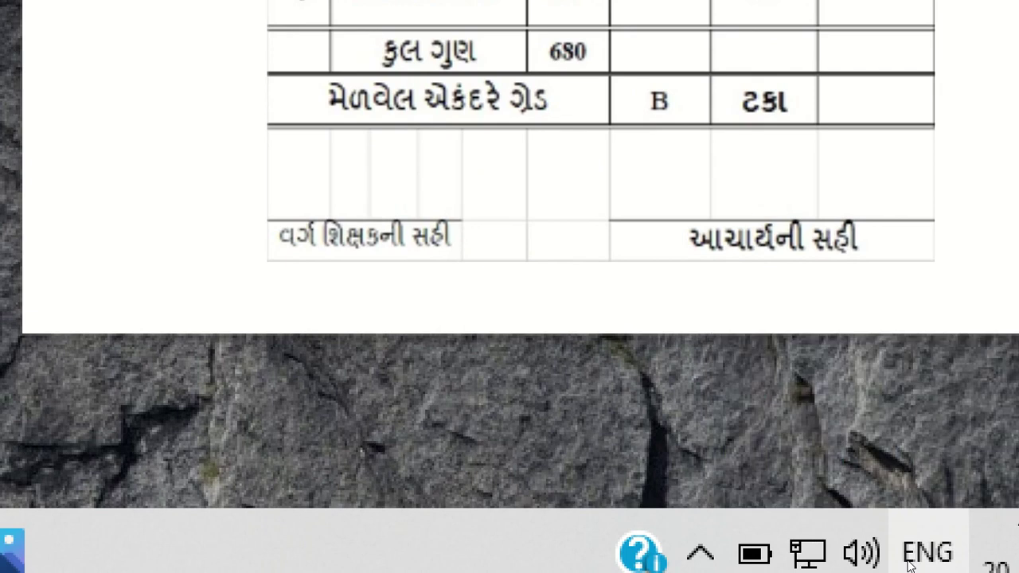
left_click(910, 563)
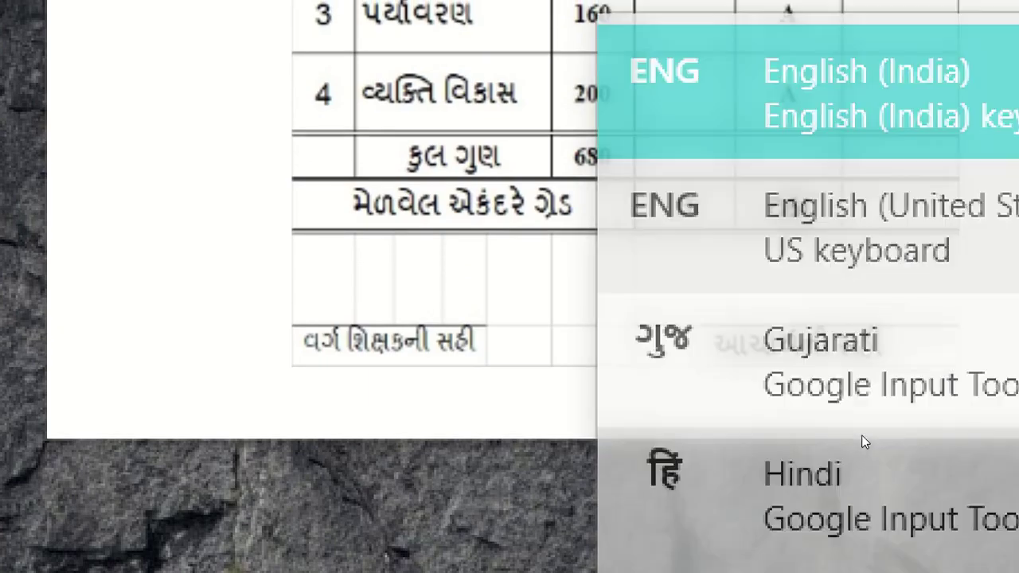
left_click(864, 443)
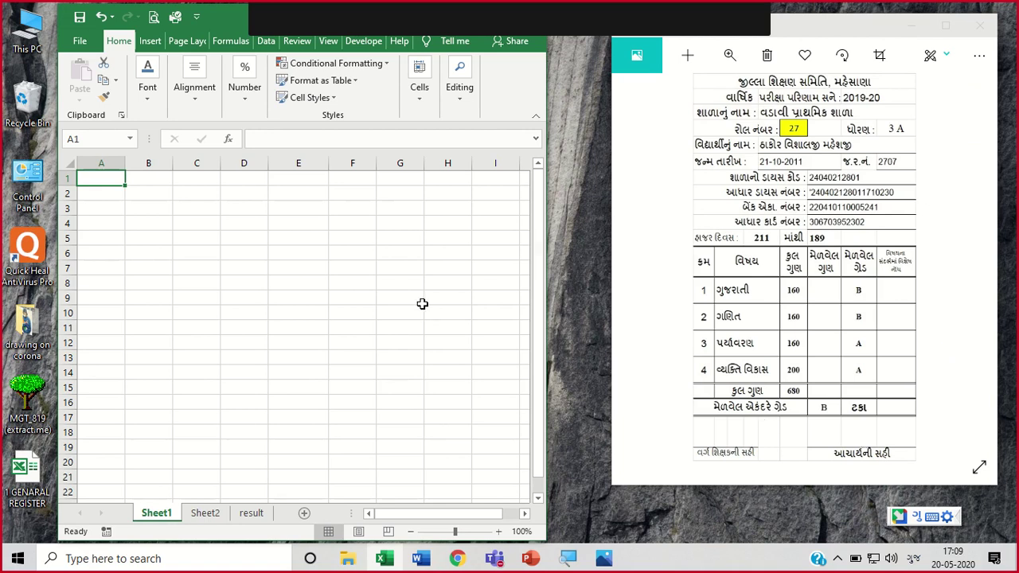
key("super+space")
key("super+space")
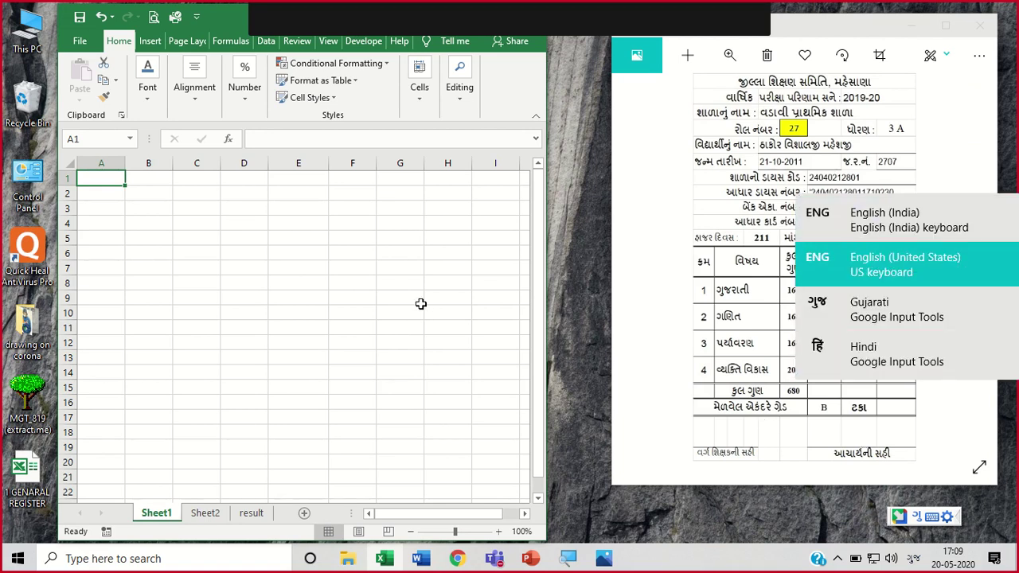
key("super+space")
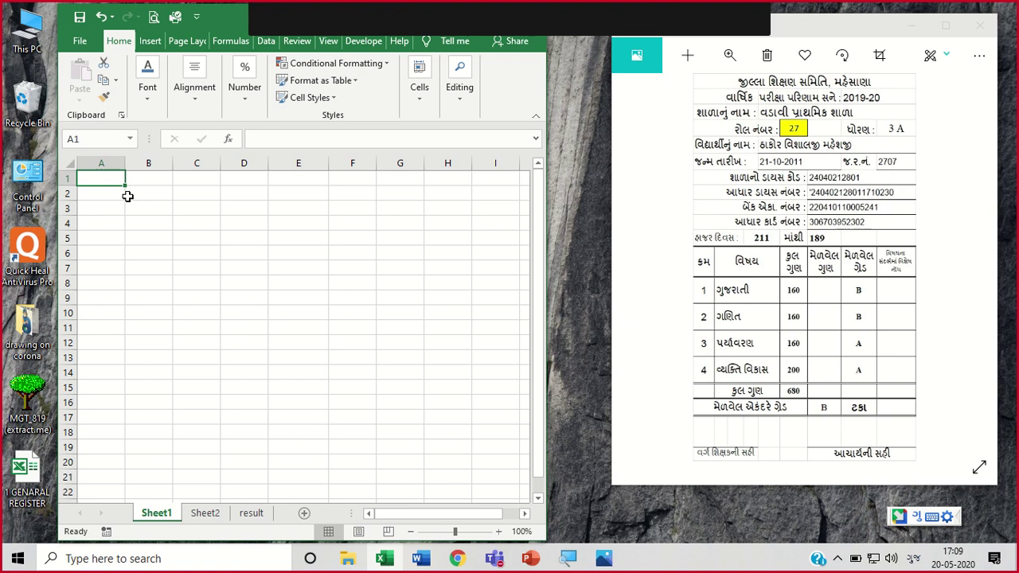
Step: Type the title જીલ્લા શિક્ષણ સમિતિ ,મહેસાણા in A1, correcting the district's spelling
type("j")
type("lla")
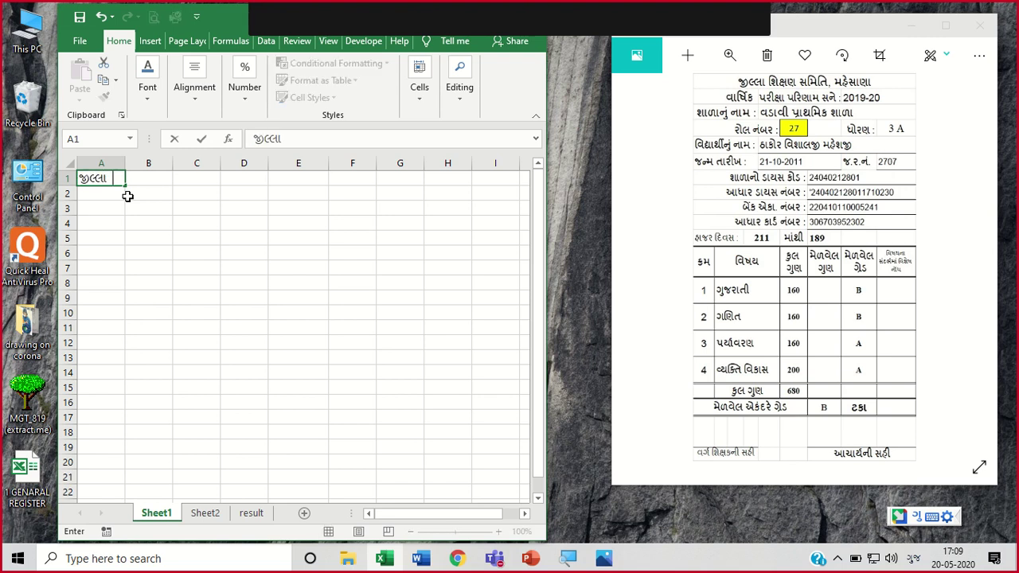
type(" s")
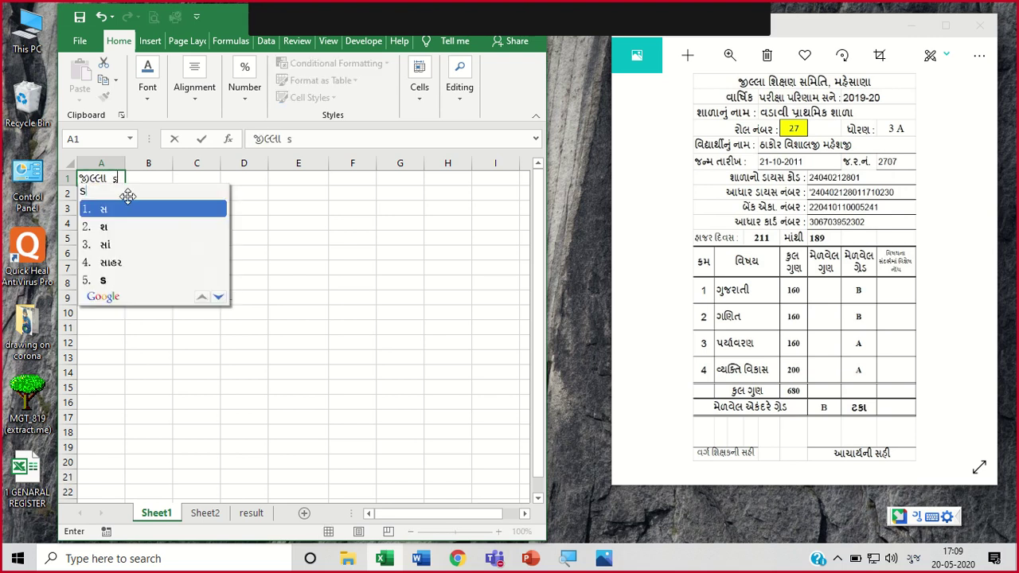
type("hikshan ")
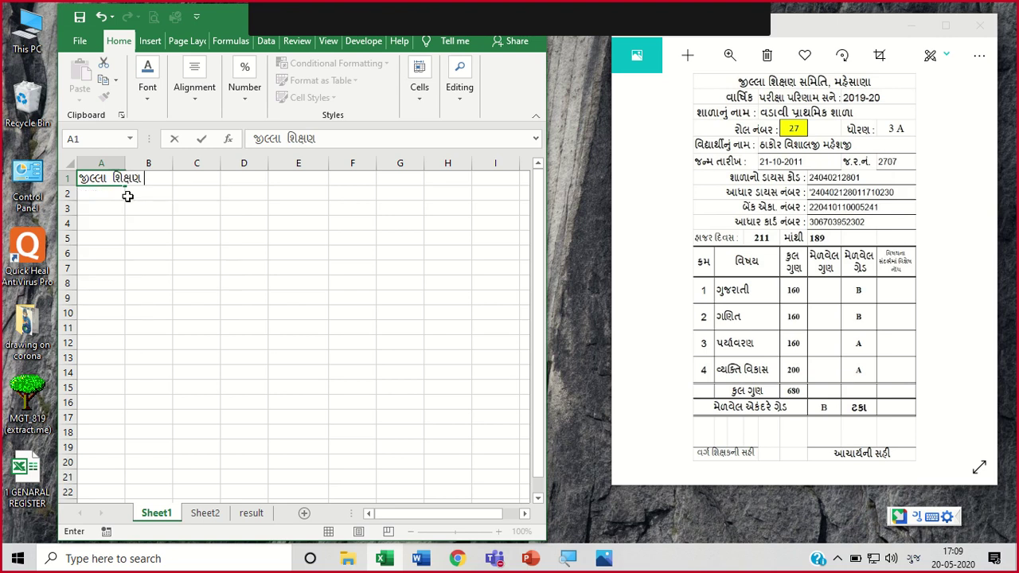
type("samit")
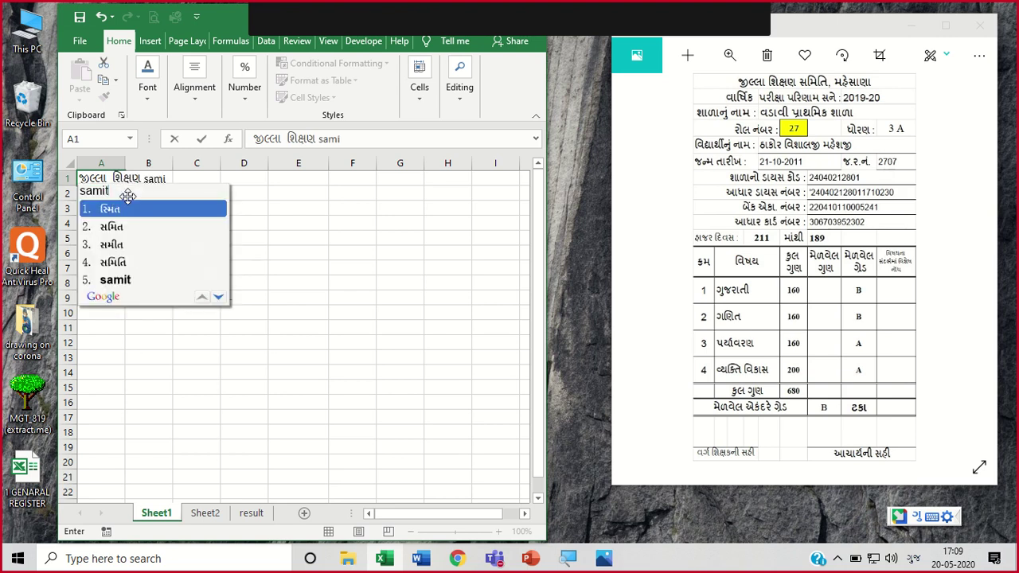
type("i ")
type(",")
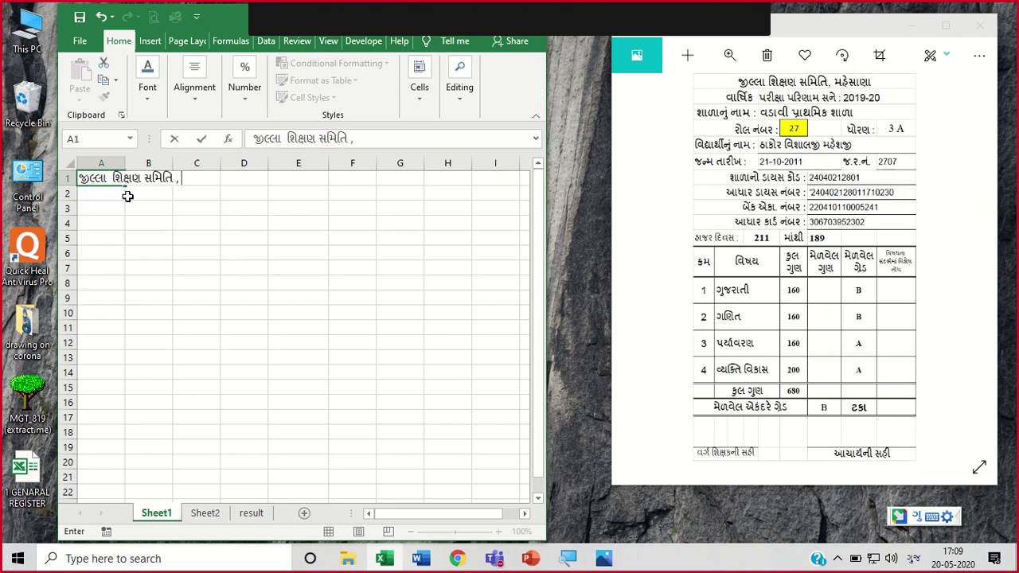
type(" mahesan")
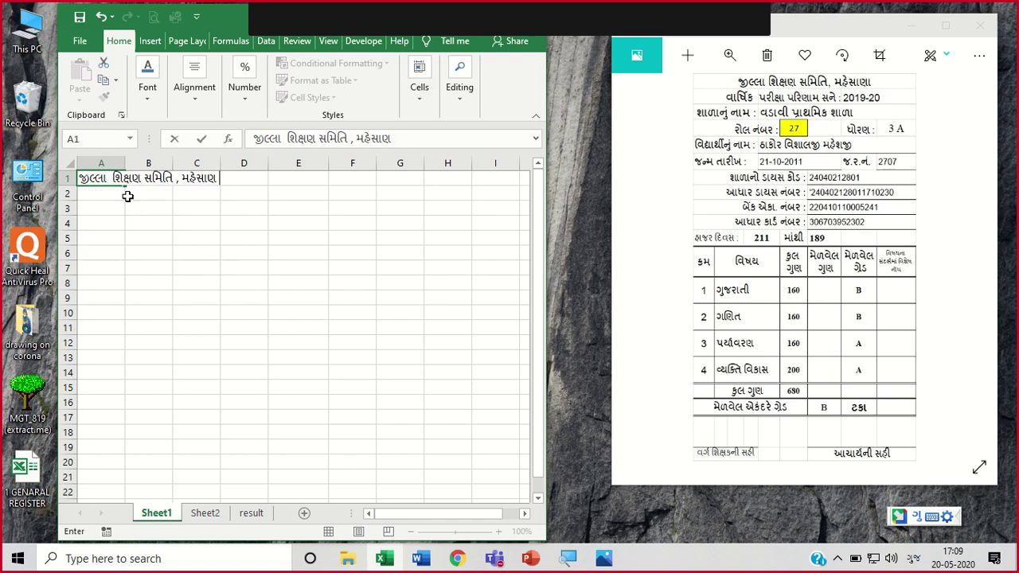
key("BackSpace")
type("nan")
key("BackSpace")
key("BackSpace")
key("BackSpace")
key("BackSpace")
key("BackSpace")
key("BackSpace")
key("BackSpace")
key("BackSpace")
key("BackSpace")
type("mahesaana")
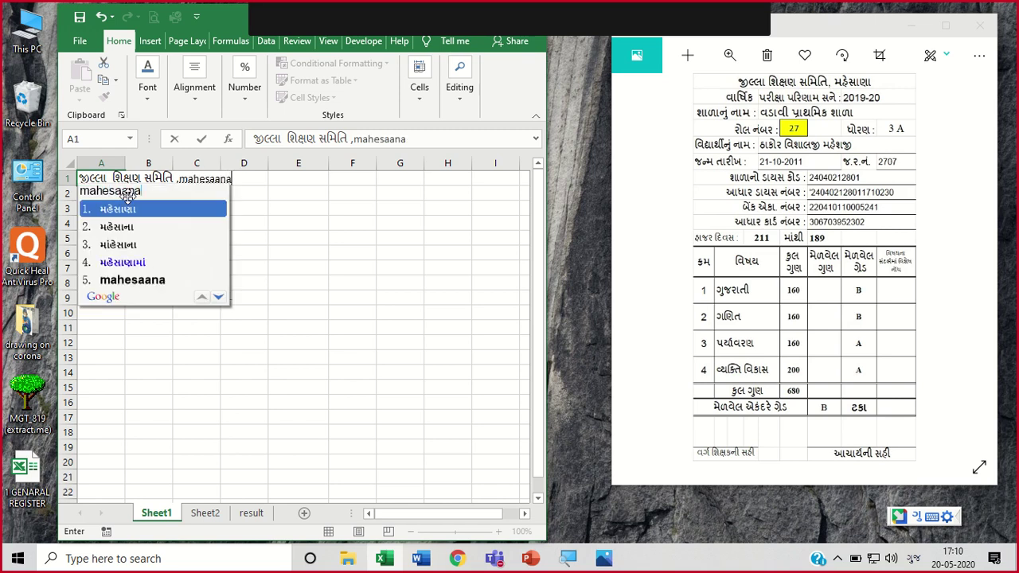
key("Return")
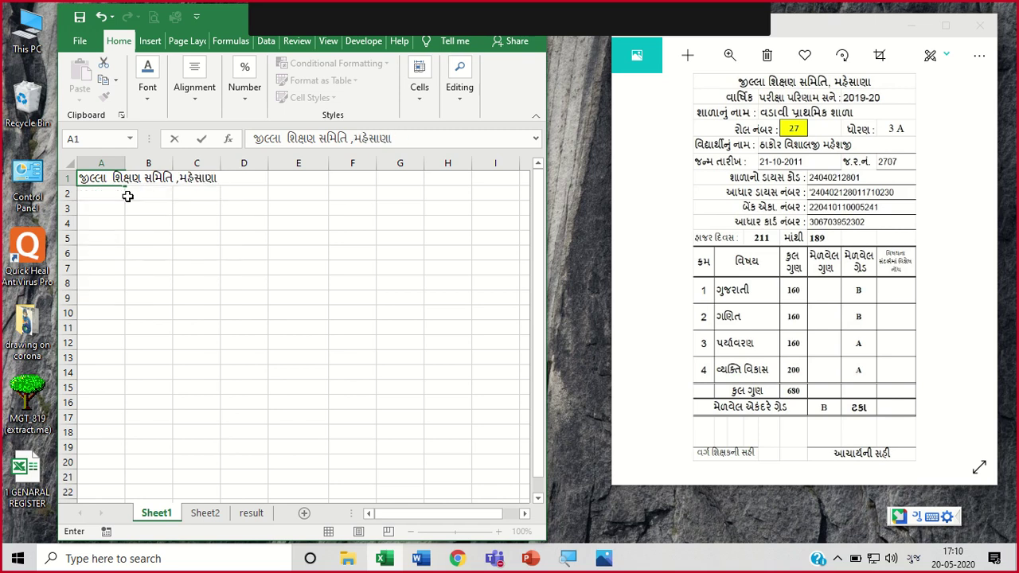
key("Return")
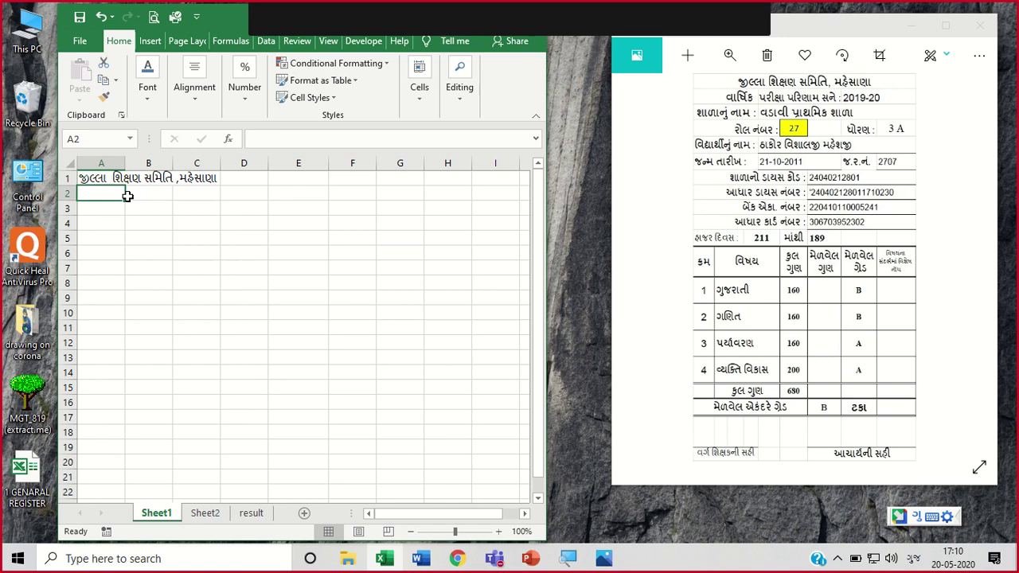
Step: Type the heading વાર્ષિક પરીક્ષા પરિણામ - ૨૦૨૦ in A2
type("vaarshik")
key("space")
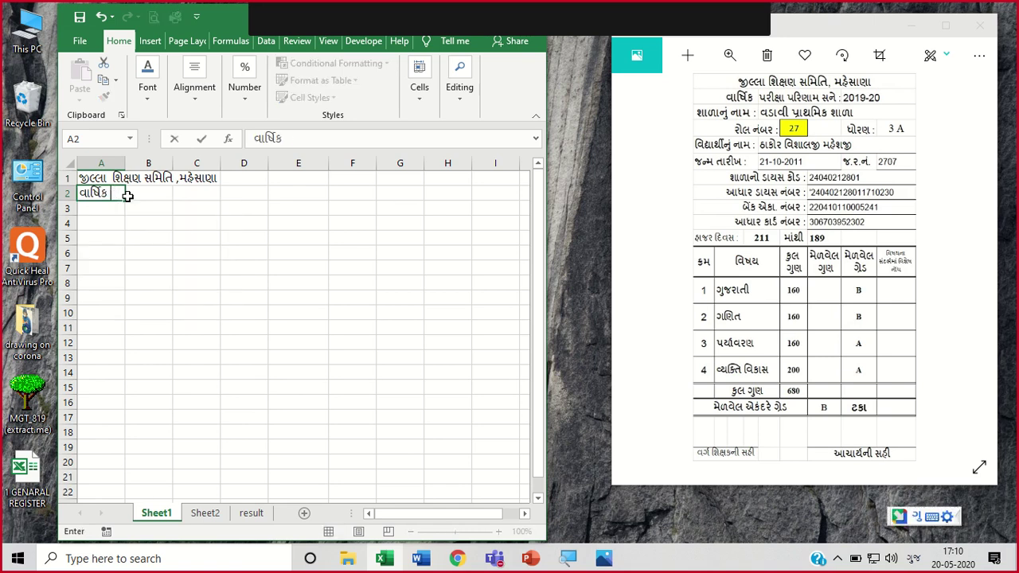
type("pariksh")
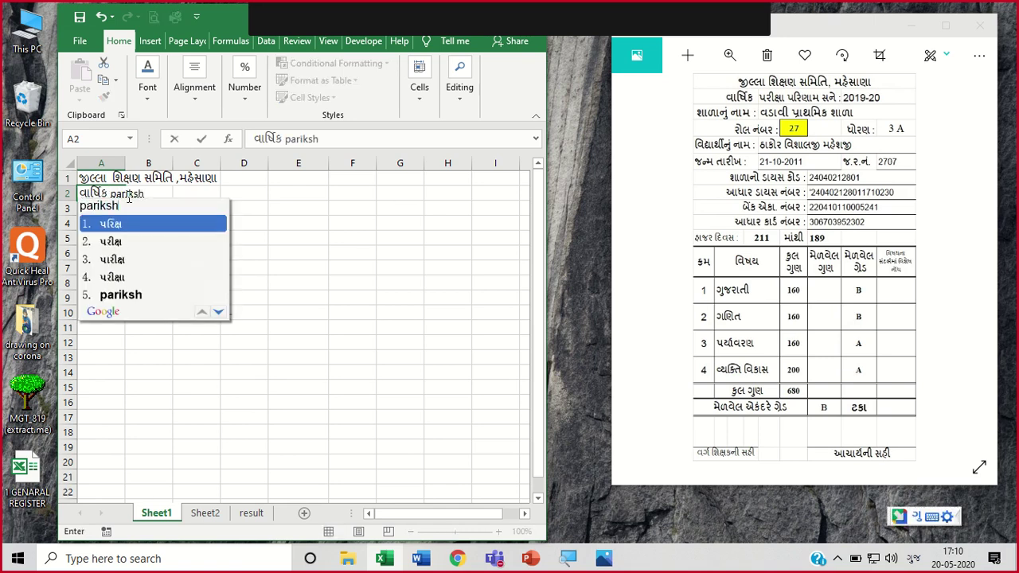
type("4")
type(" pari")
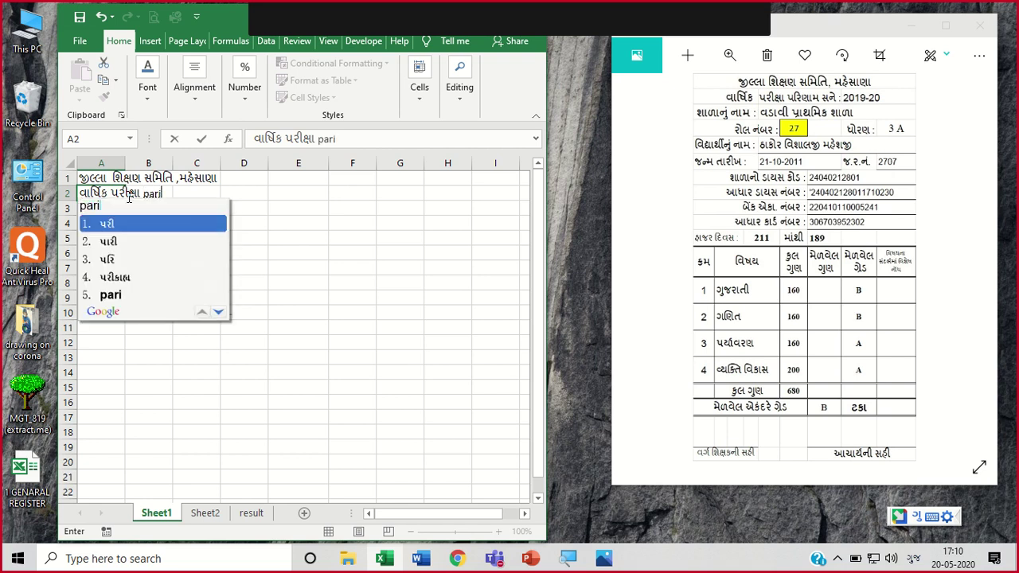
type("naam ")
type("-")
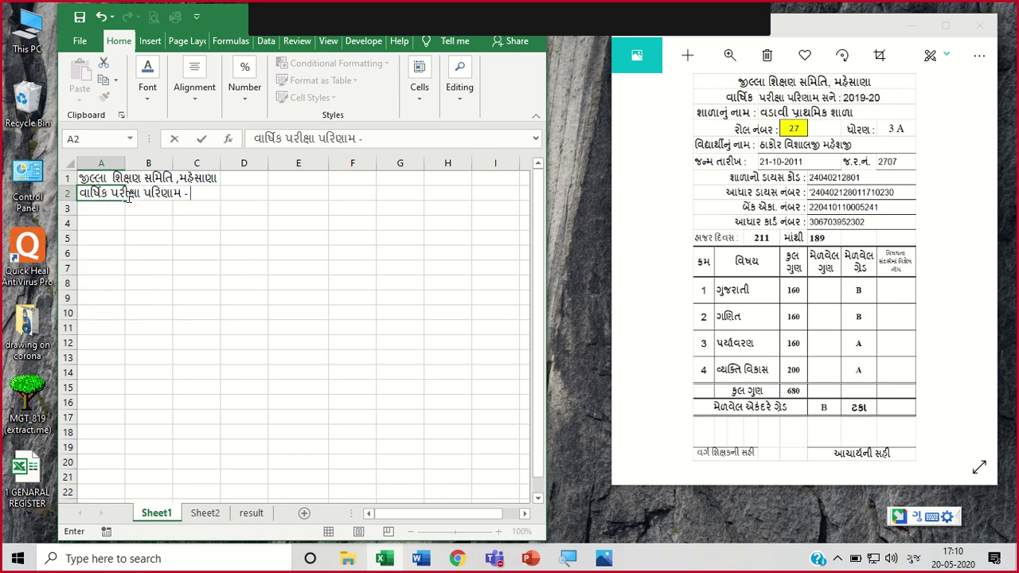
type(" ૨૦૨૦")
Step: Add the labels શાળાનું નામ in A3 and રોલ નંબર in A4
key("Return")
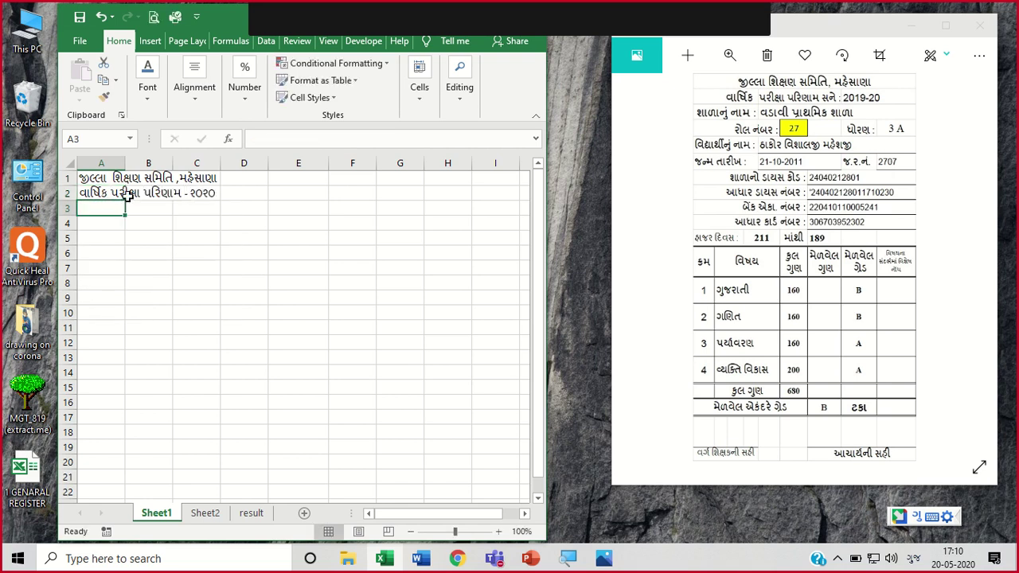
type("sha")
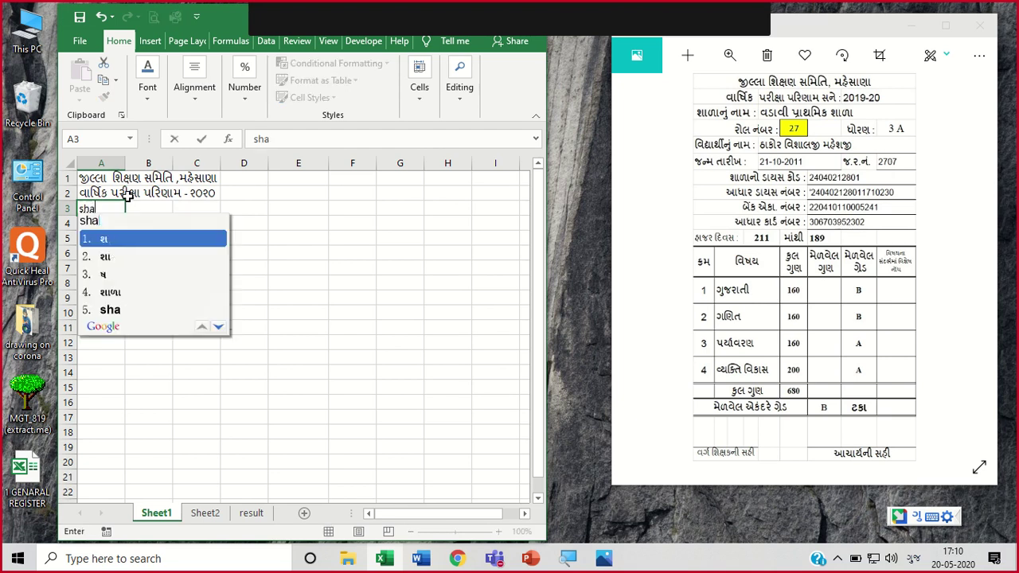
type("lanu naam")
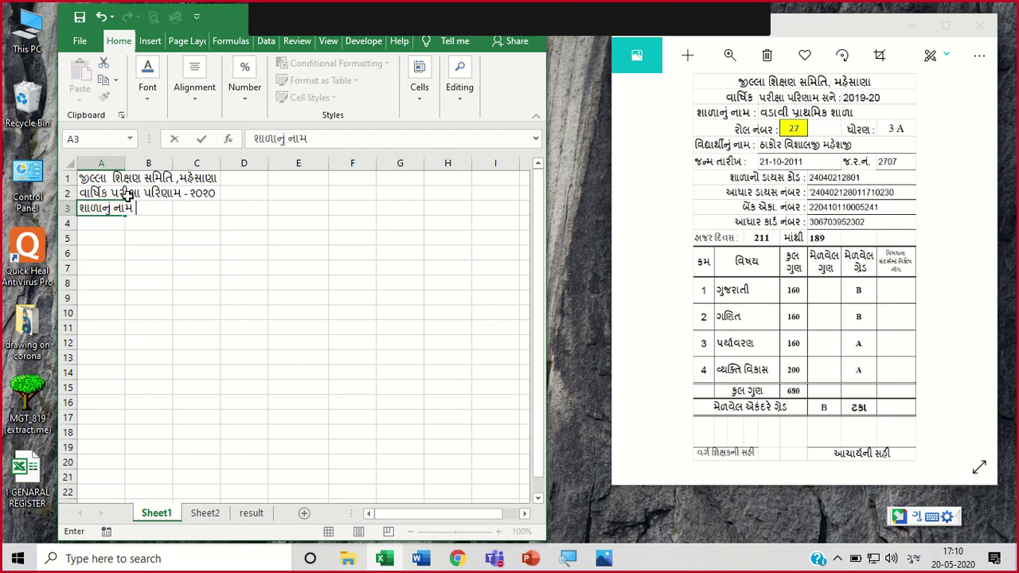
key("Return")
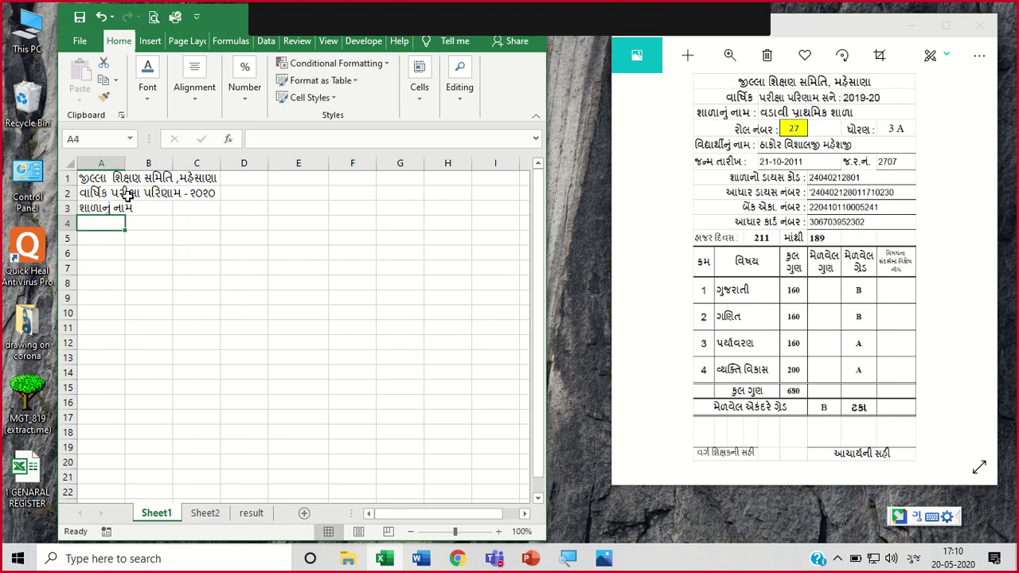
type("r")
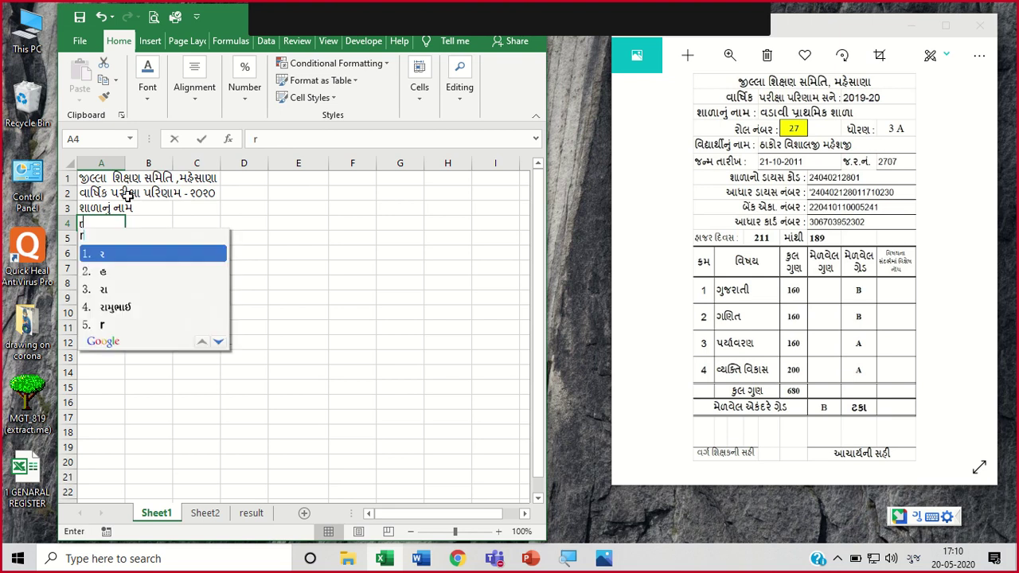
type("ol namb")
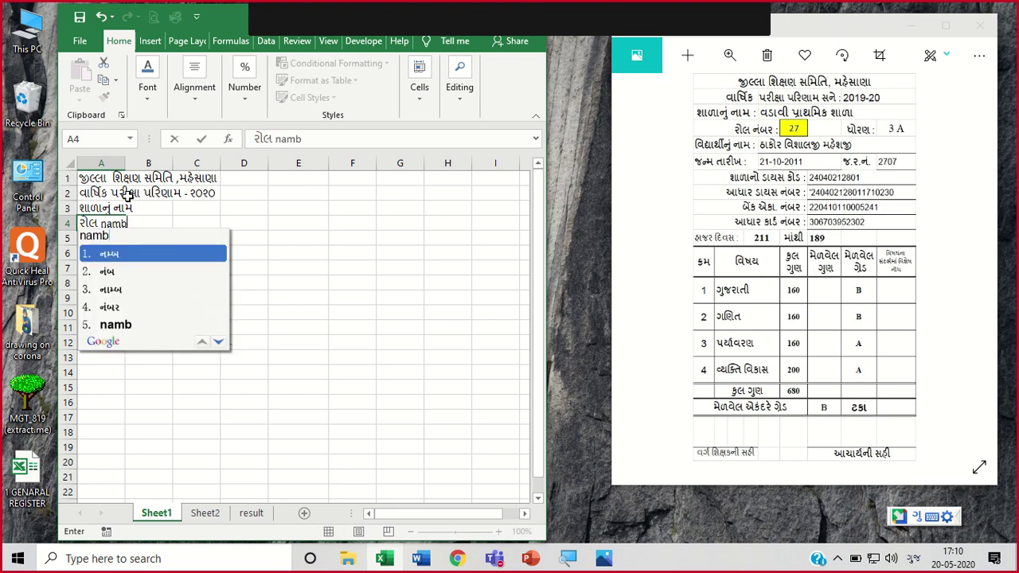
type("ar")
key("Return")
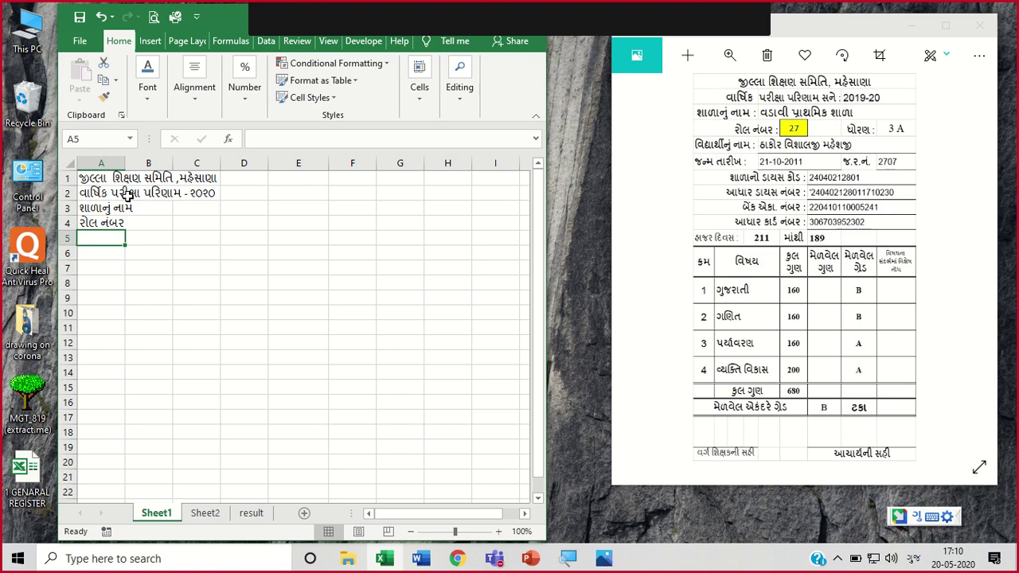
Step: Add ધોરણ in C4 and વિદ્યાર્થીનું નામ in A5
key("Up")
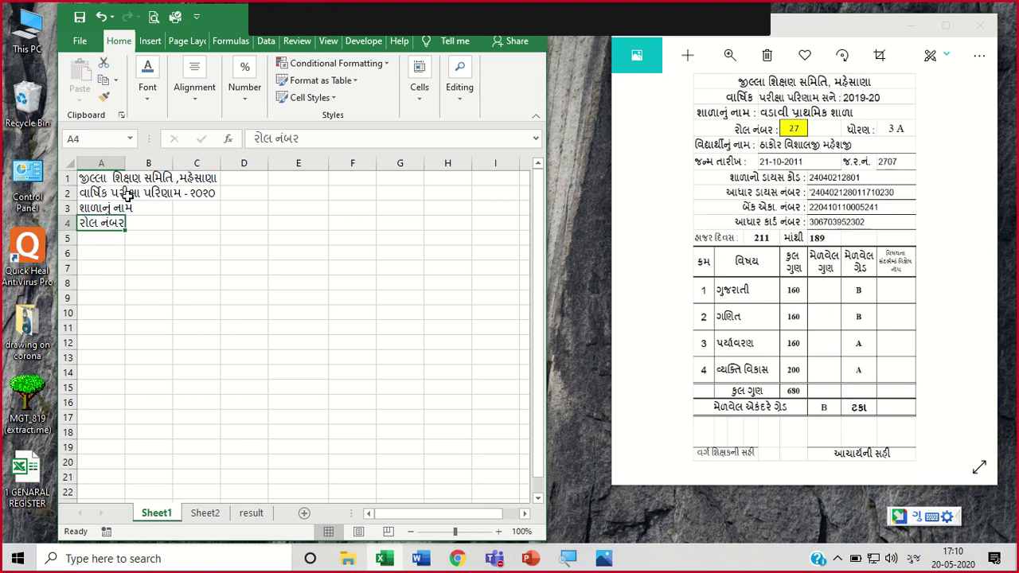
key("Right")
key("Right")
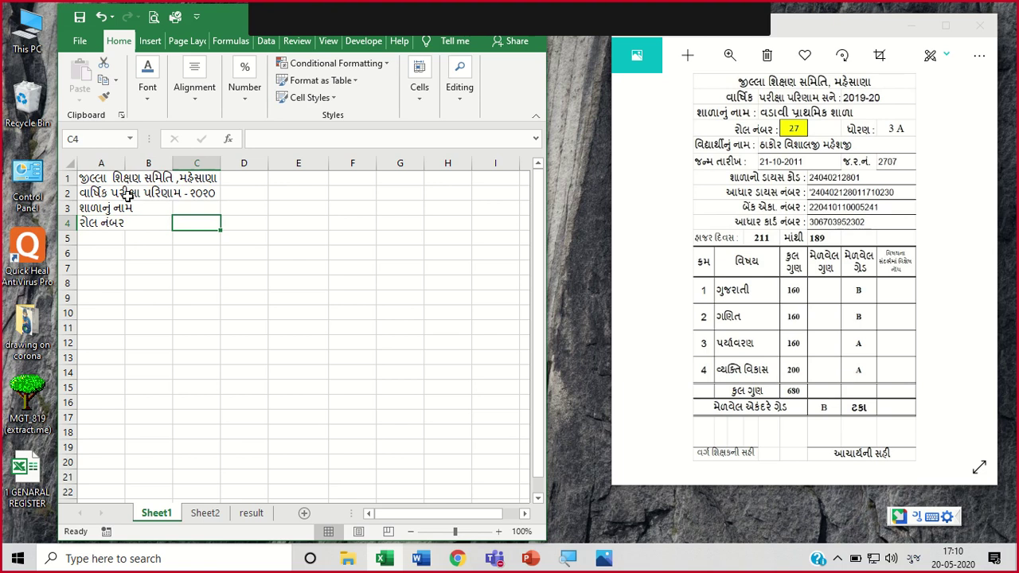
type("ધોરણ")
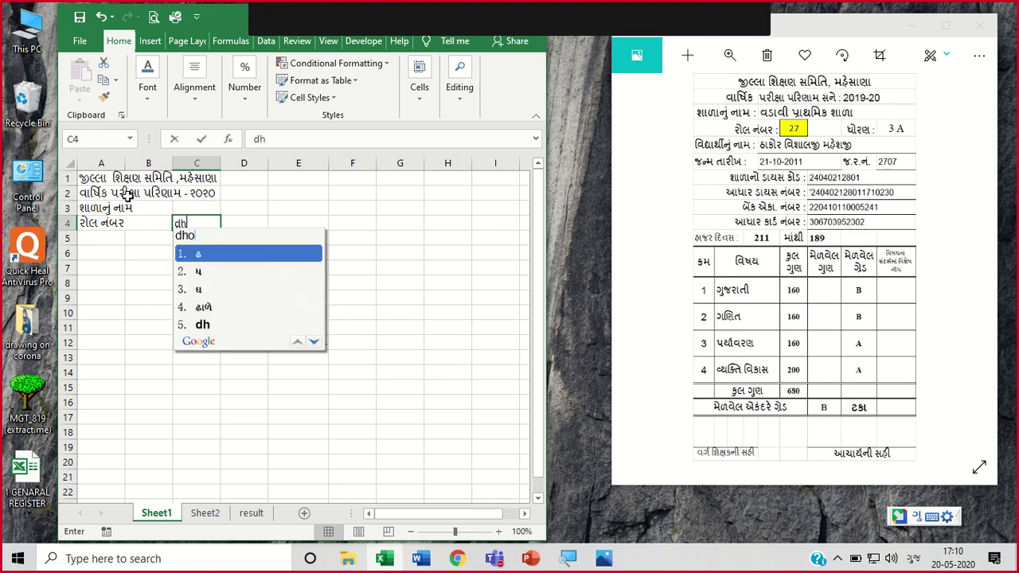
key("Return")
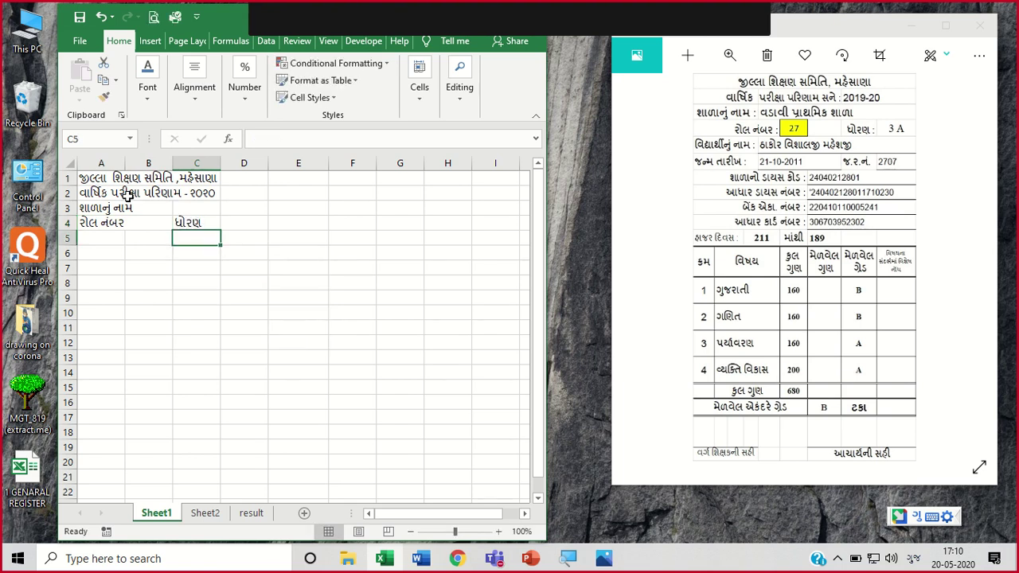
key("Up")
key("Left")
key("Left")
key("Down")
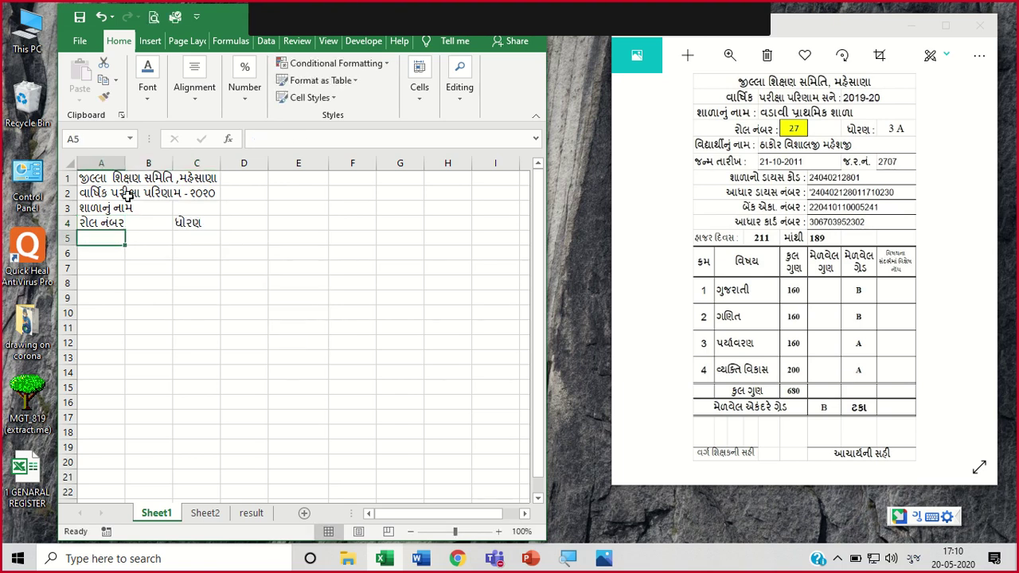
type("vidhya")
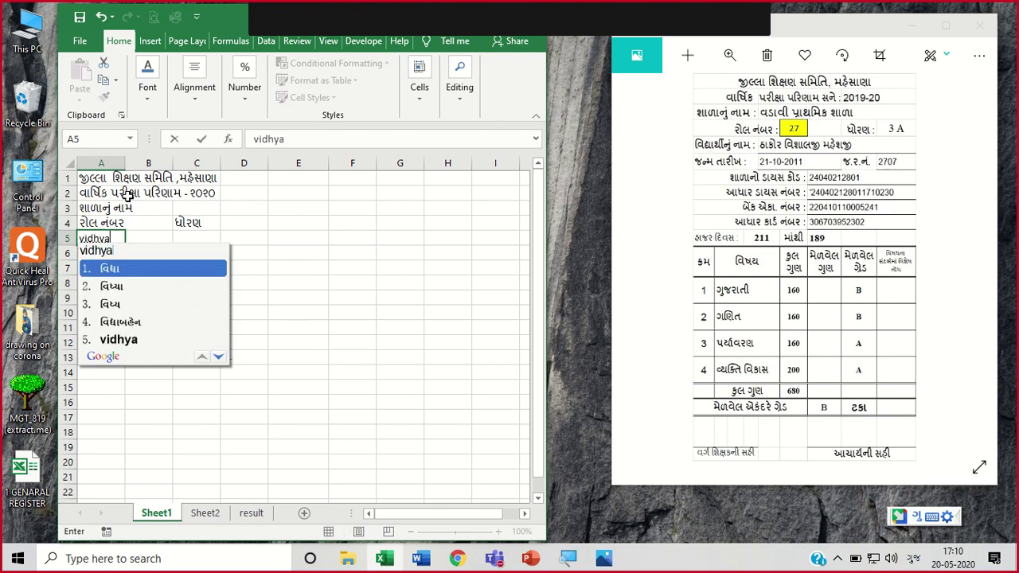
type("rtheenu nam")
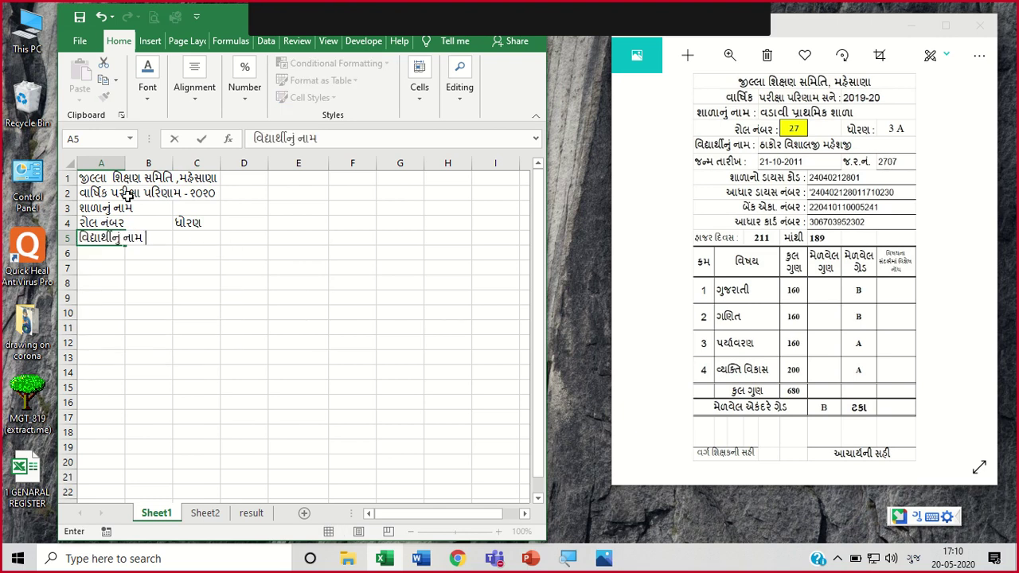
key("Return")
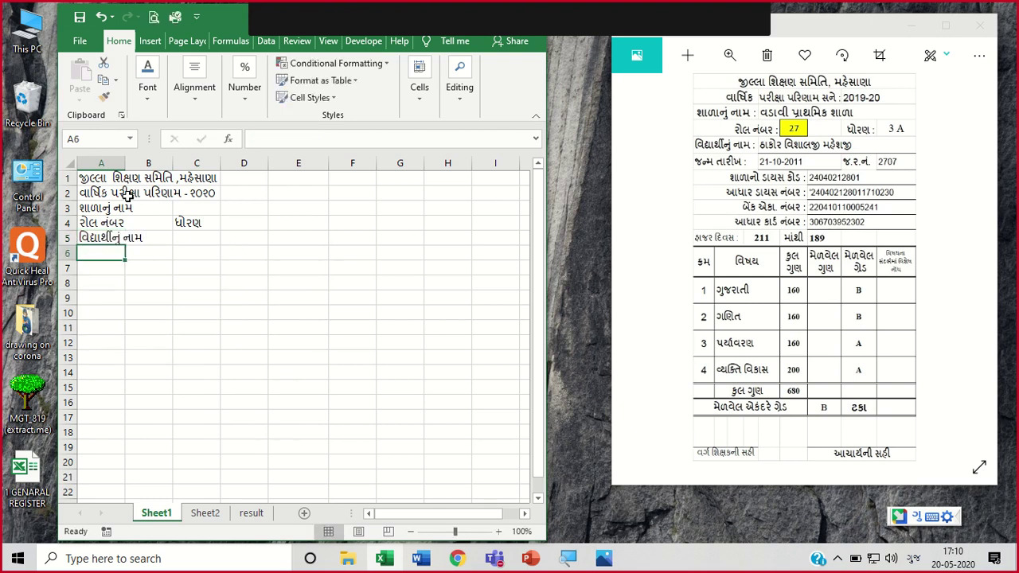
Step: Add જન્મ તારીખ in A6 and જ.ર.નંબર in C6, then move down to row 8
type("jan")
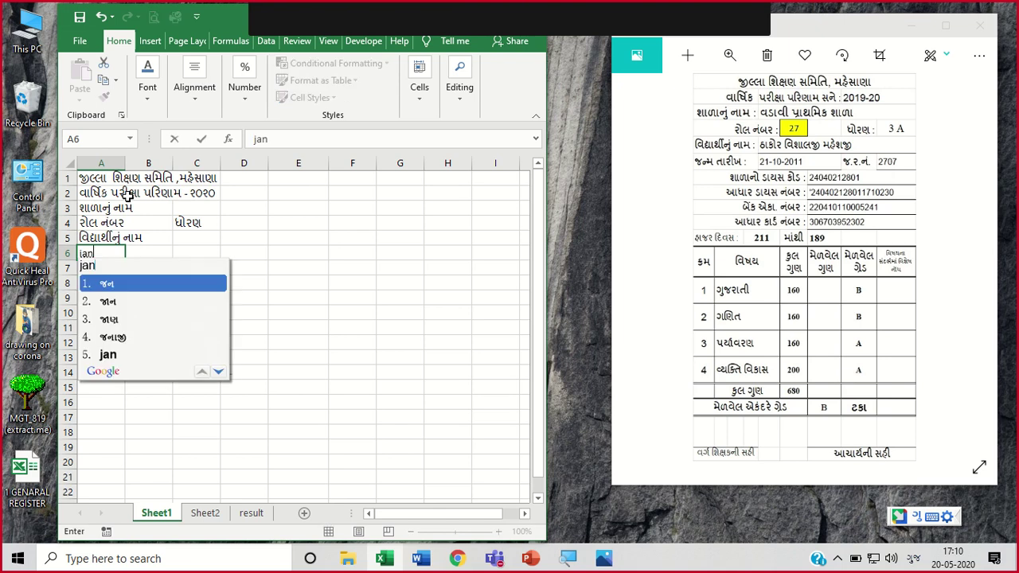
type("m ")
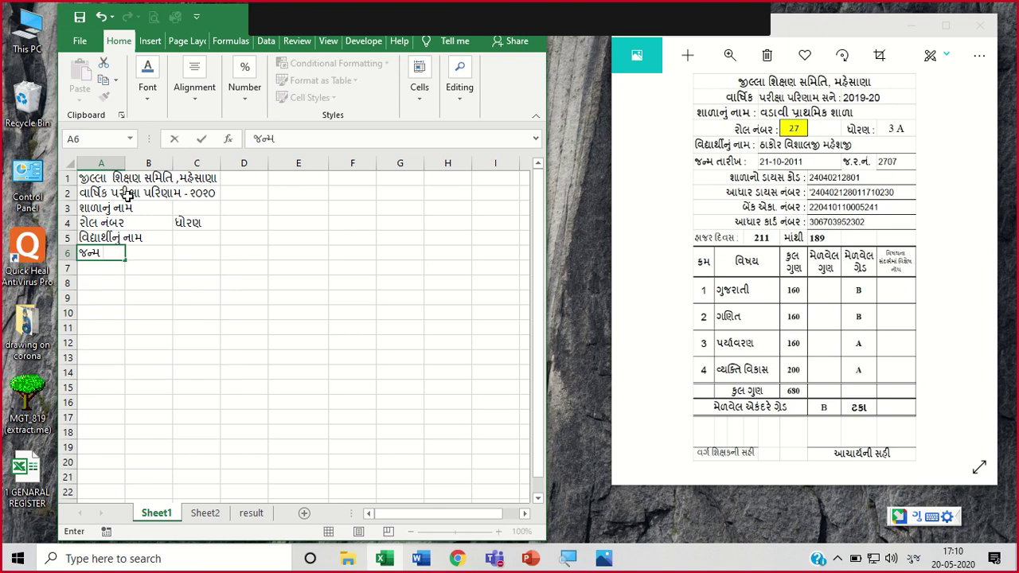
type("taarkh")
key("Tab")
key("Tab")
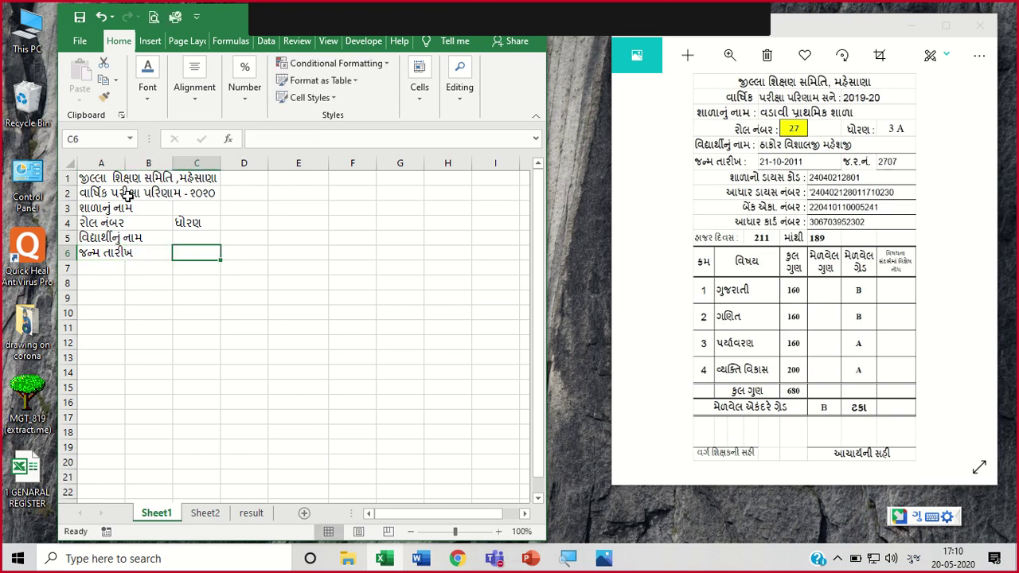
type("h")
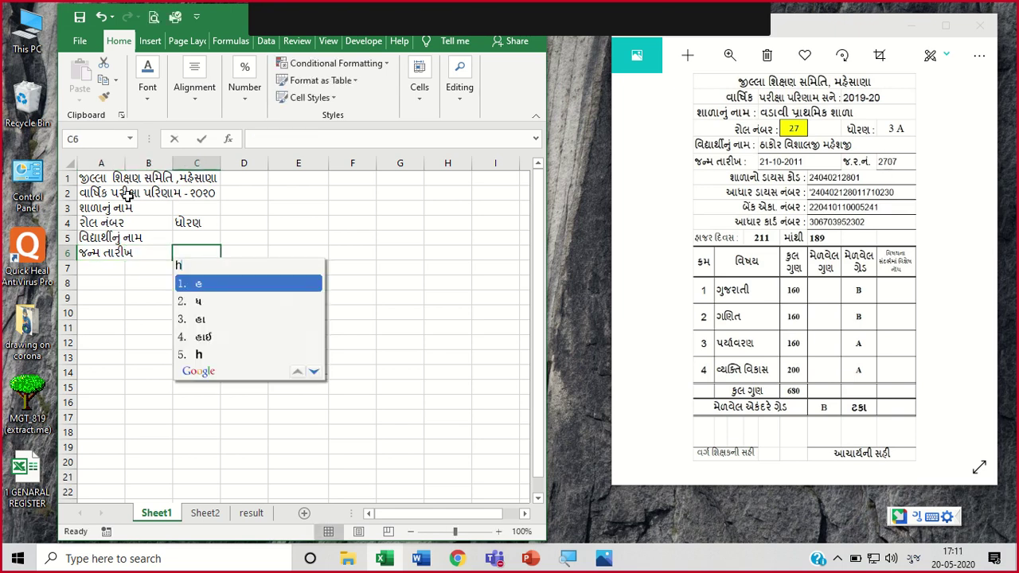
key("BackSpace")
type("j.r.")
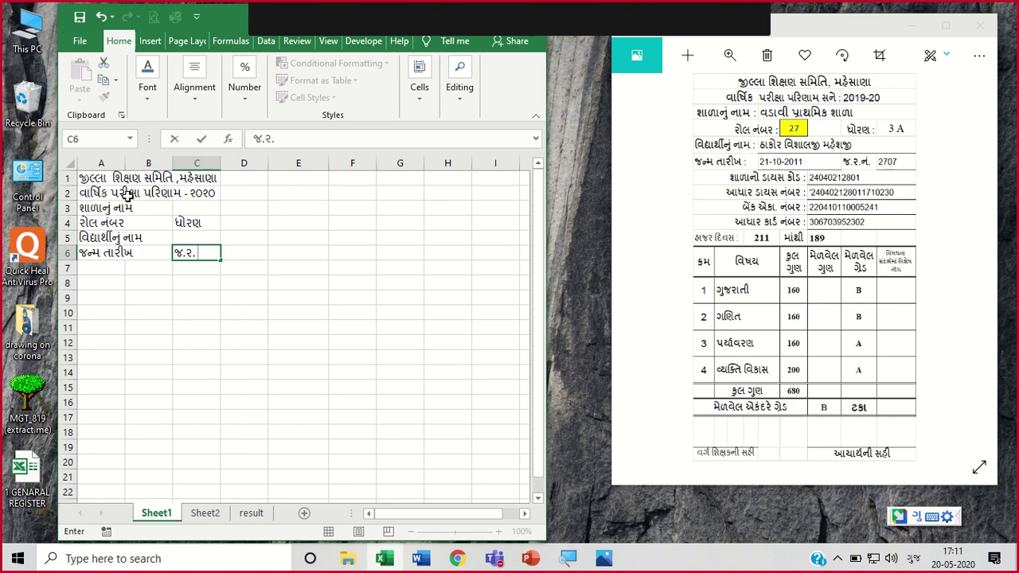
type("namber")
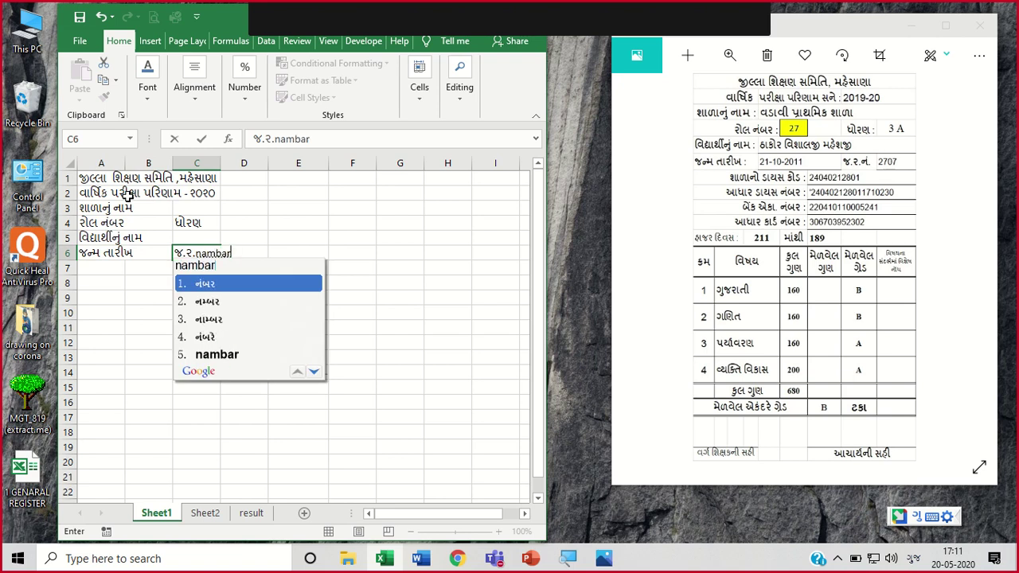
key("Return")
key("Return")
key("Left")
key("Left")
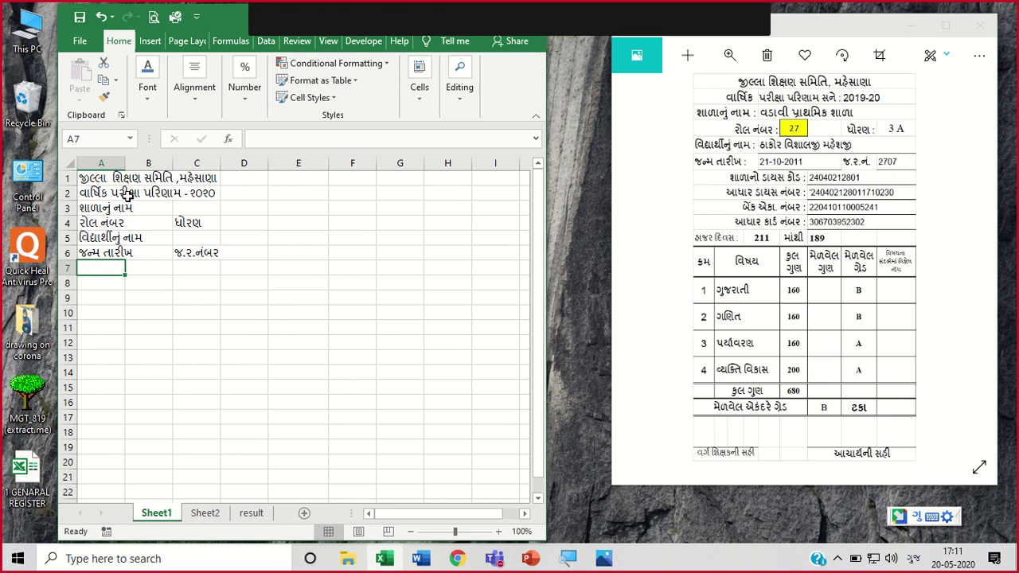
key("Down")
key("Down")
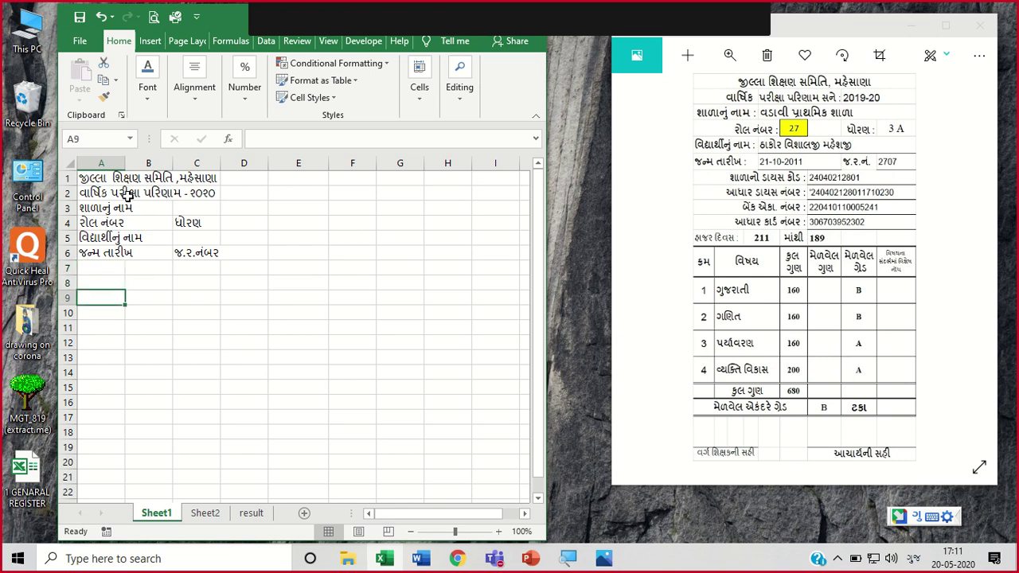
key("Up")
key("Up")
key("Up")
key("Down")
key("Down")
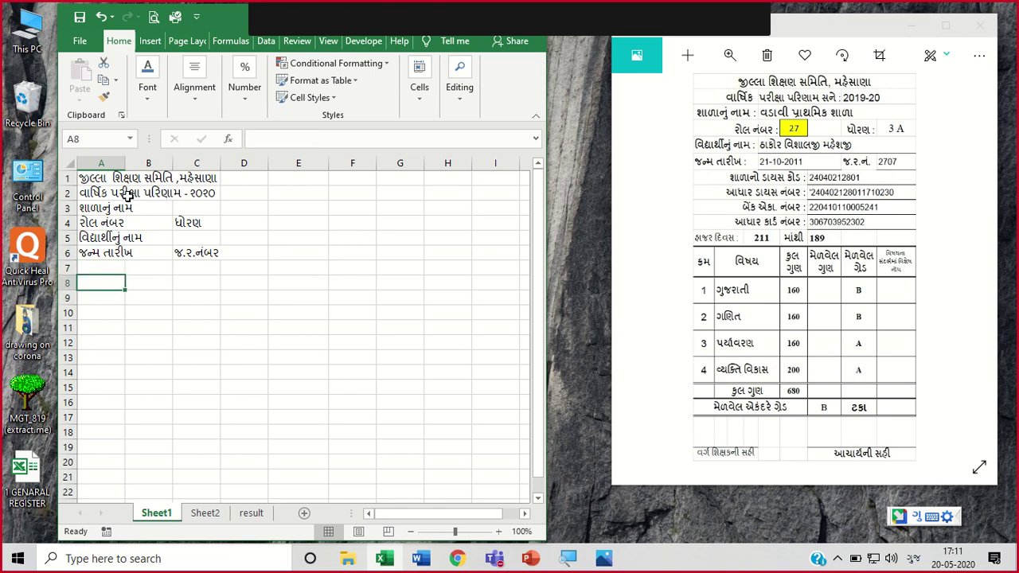
key("Down")
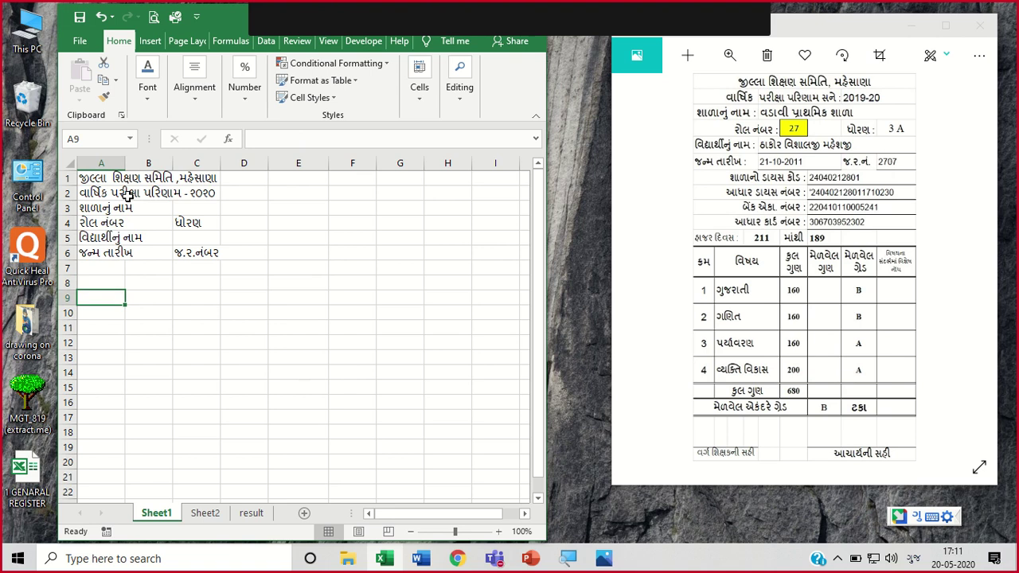
Step: Enter the headings ક્રમ, વિષય and કુલ ગુણ in A9, B9 and C9
type("kram")
key("Tab")
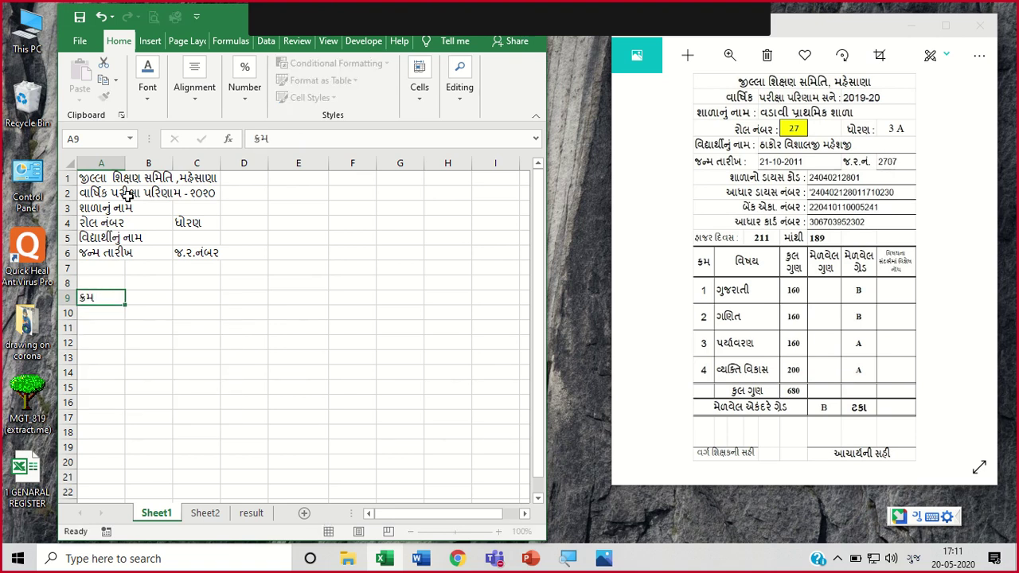
type("vishay")
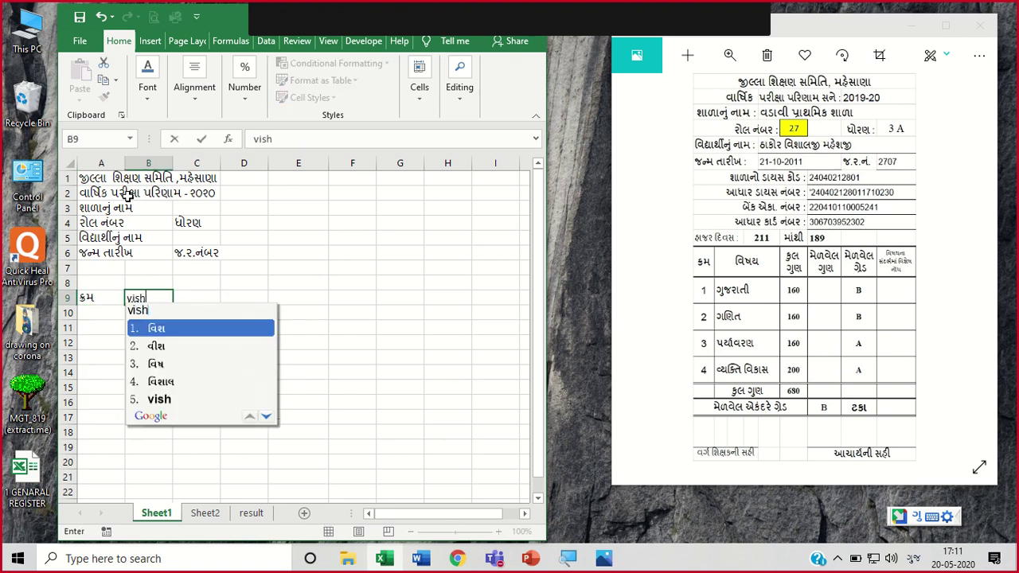
key("space")
key("Tab")
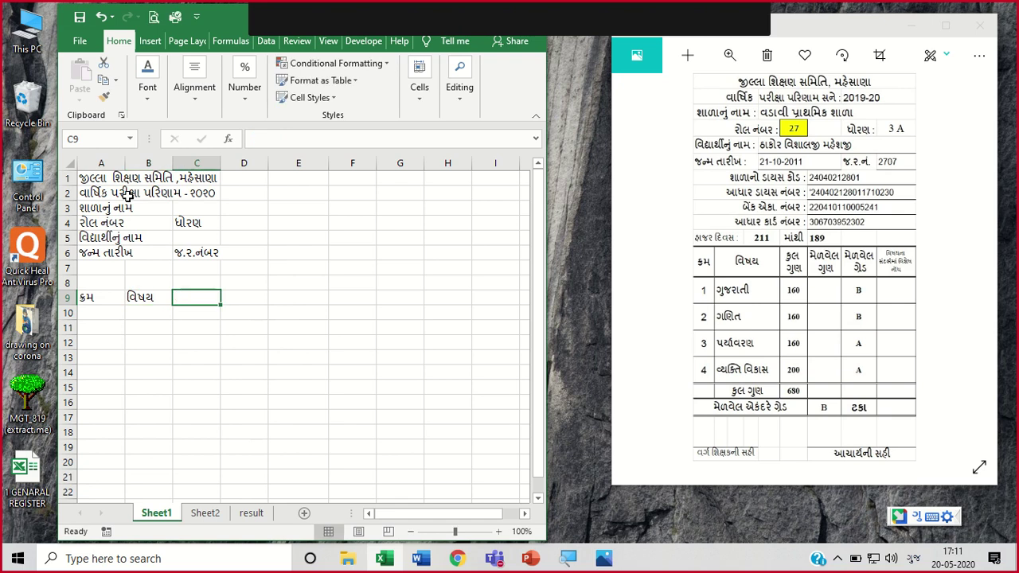
type("kul")
key("space")
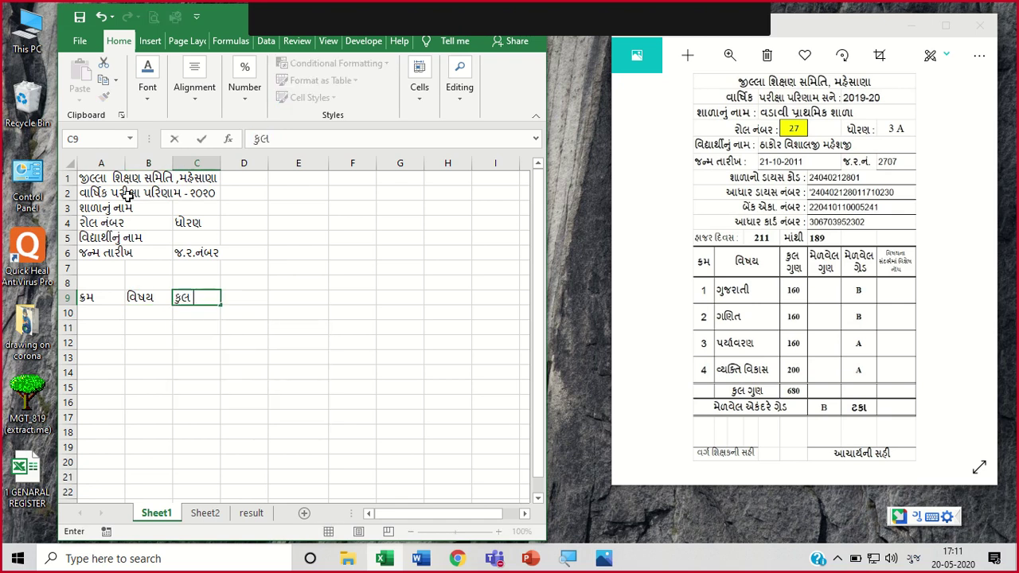
type("gun")
key("space")
key("Tab")
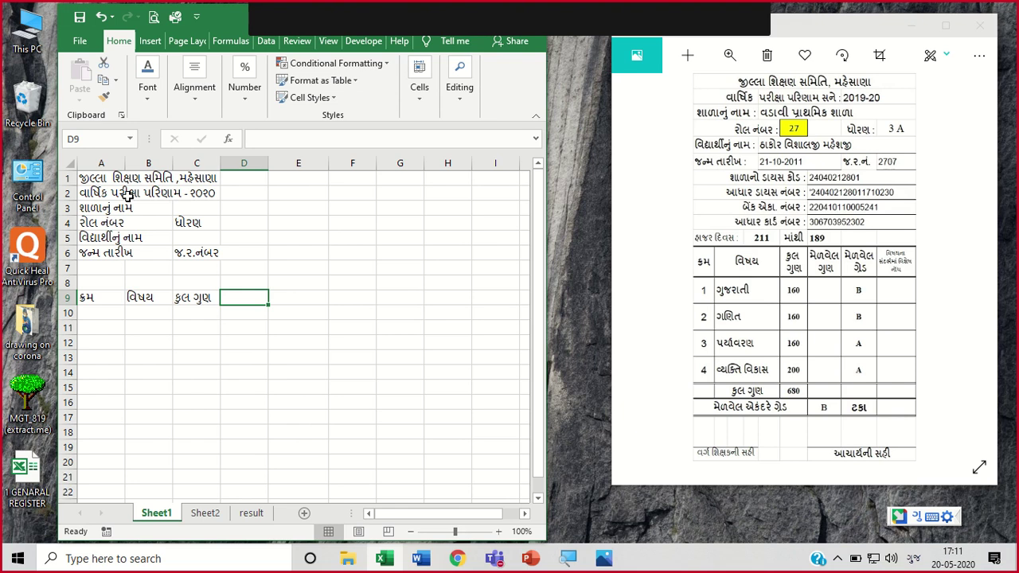
Step: Enter મેળવેલ ગુણ in D9, leave E9 empty, and move to column A
type("malave")
key("space")
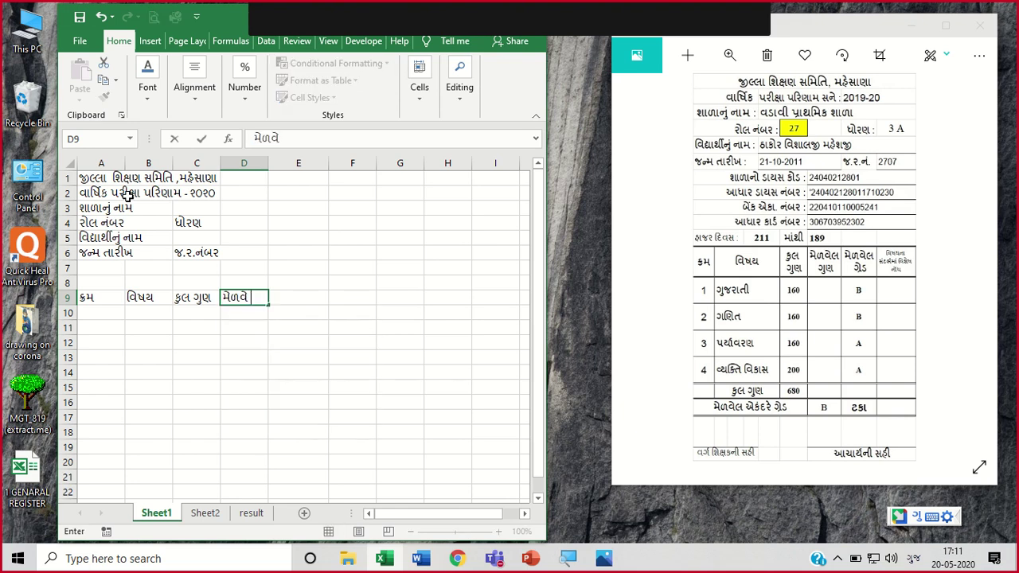
key("BackSpace")
type("l")
type(" gun")
key("Return")
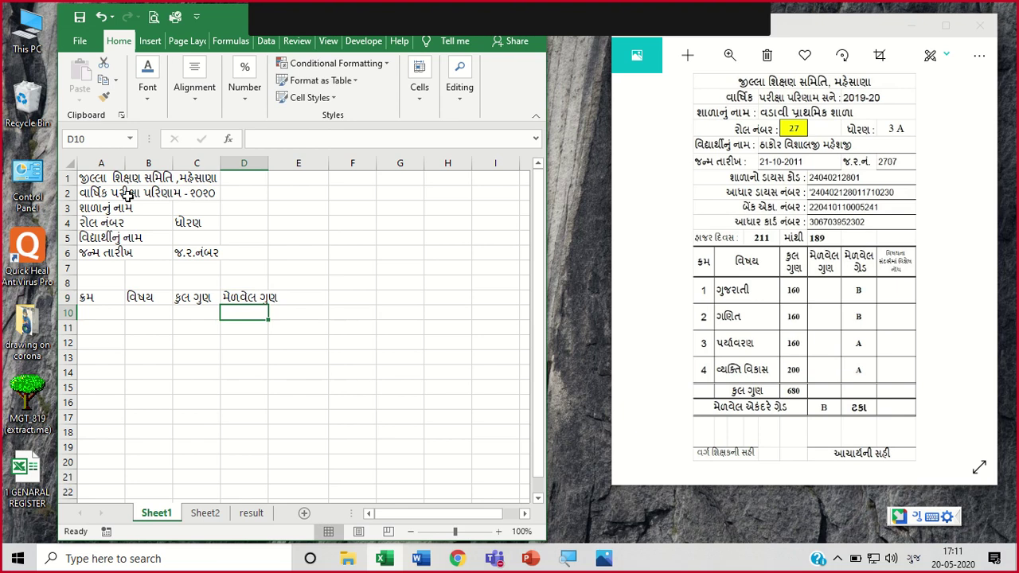
key("Up")
key("Right")
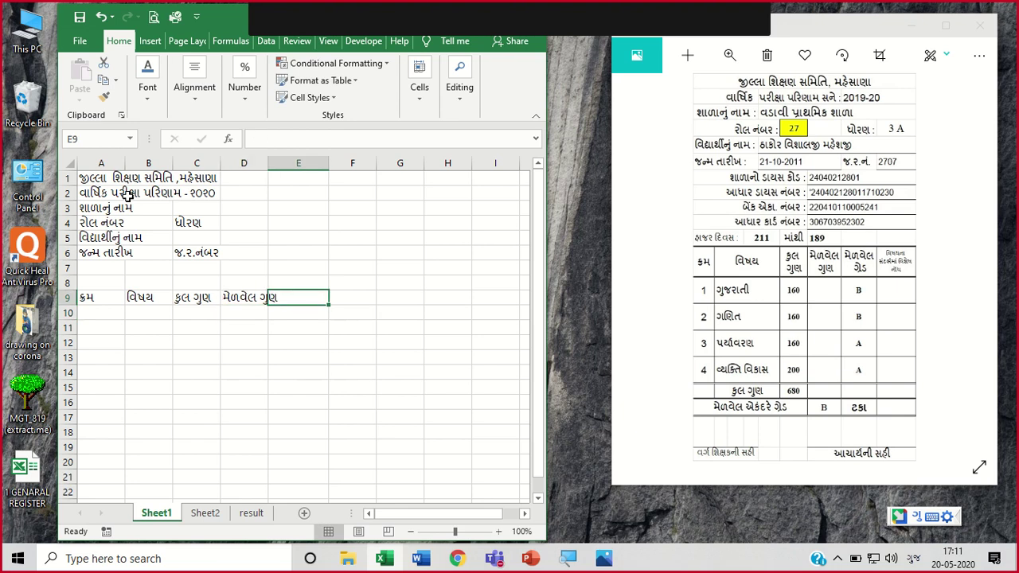
type("melaav")
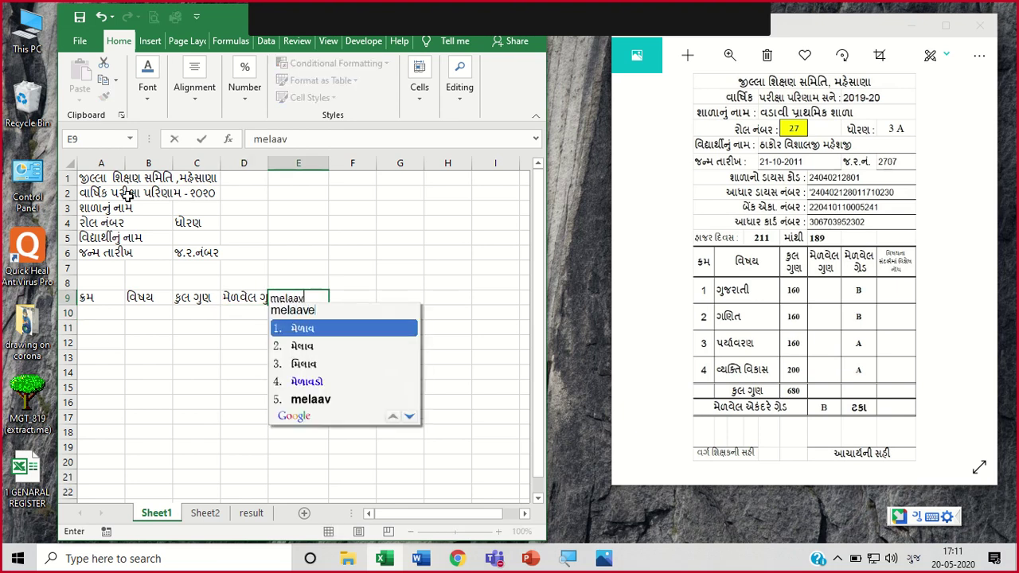
type("el")
key("BackSpace")
key("BackSpace")
key("BackSpace")
key("BackSpace")
key("BackSpace")
key("BackSpace")
key("BackSpace")
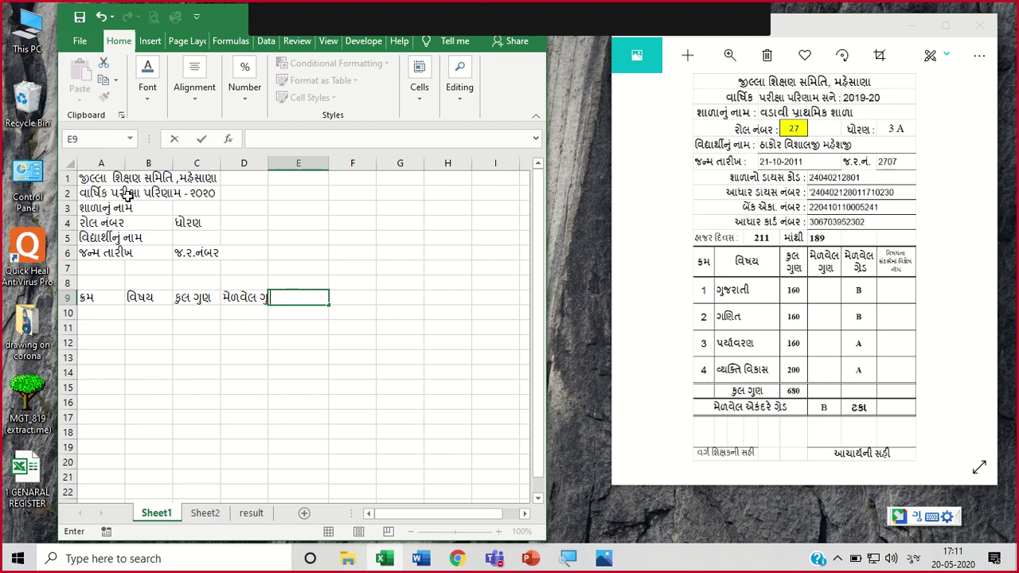
key("Right")
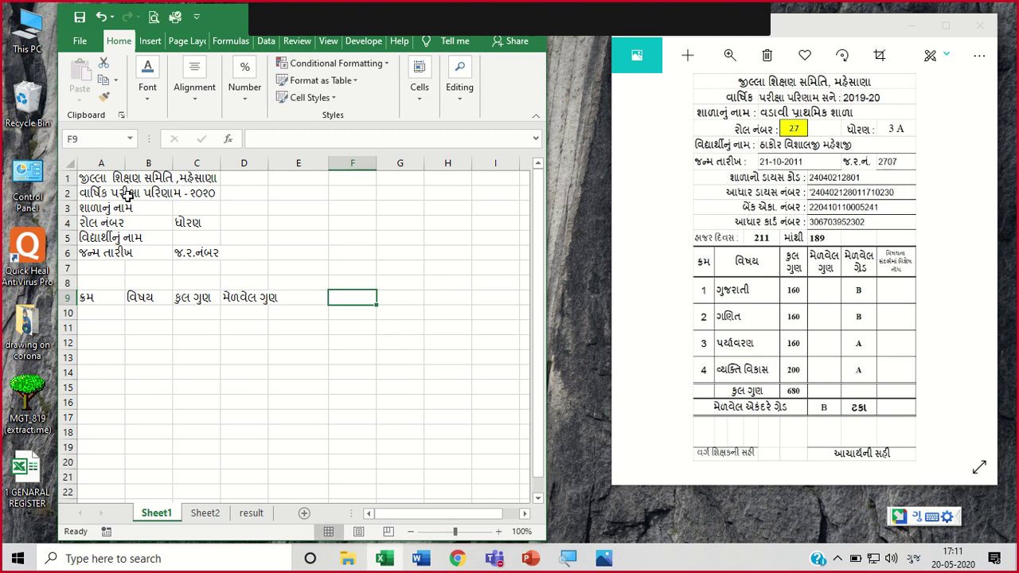
key("Down")
key("Left")
key("Left")
key("Down")
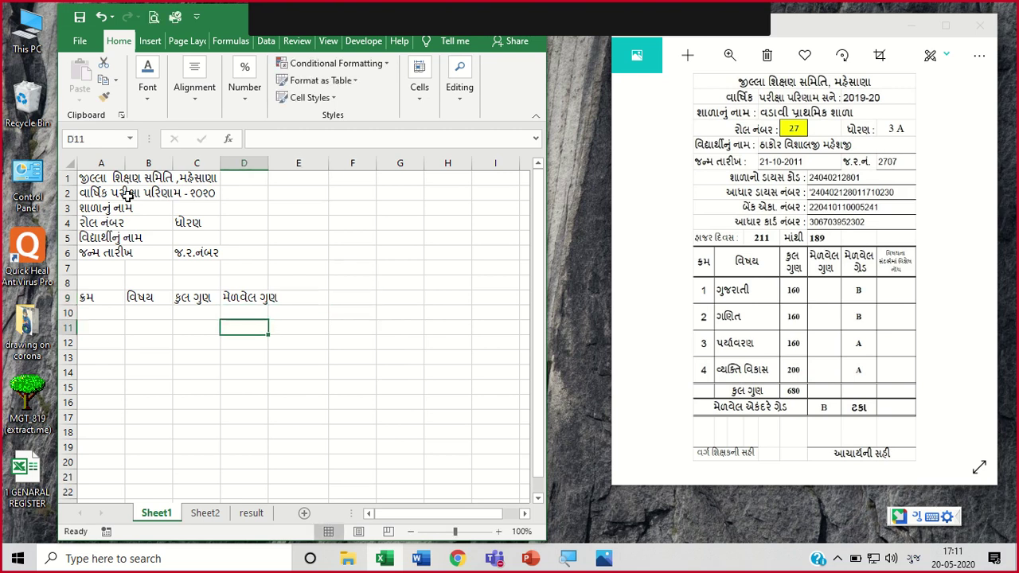
key("Left")
key("Left")
key("Left")
Step: Number the subject rows 1, 2, 3, 4 in A10–A13 using English input
key("Up")
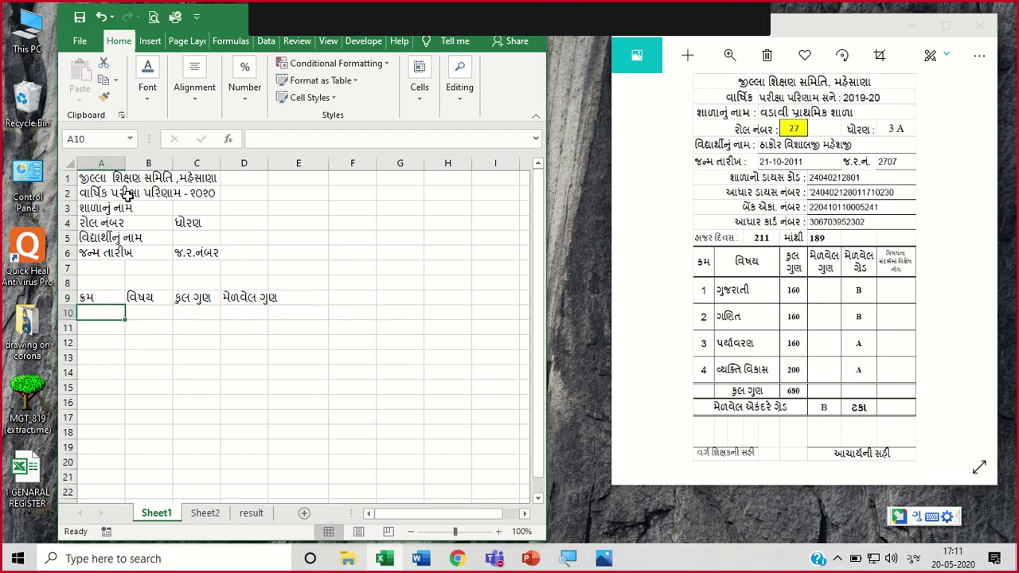
key("super+space")
key("super+space")
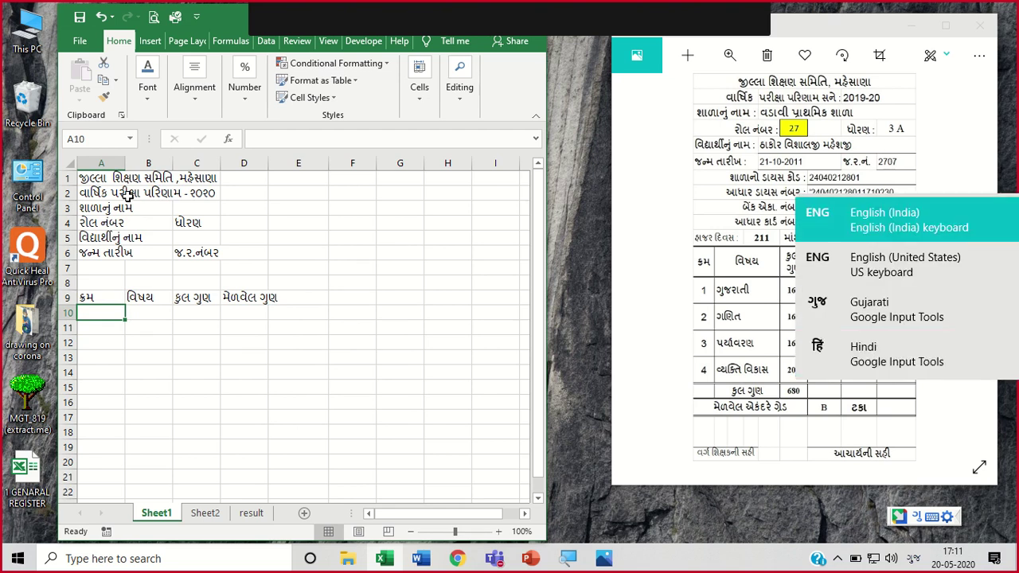
type("1")
key("Return")
type("2")
key("Return")
type("3")
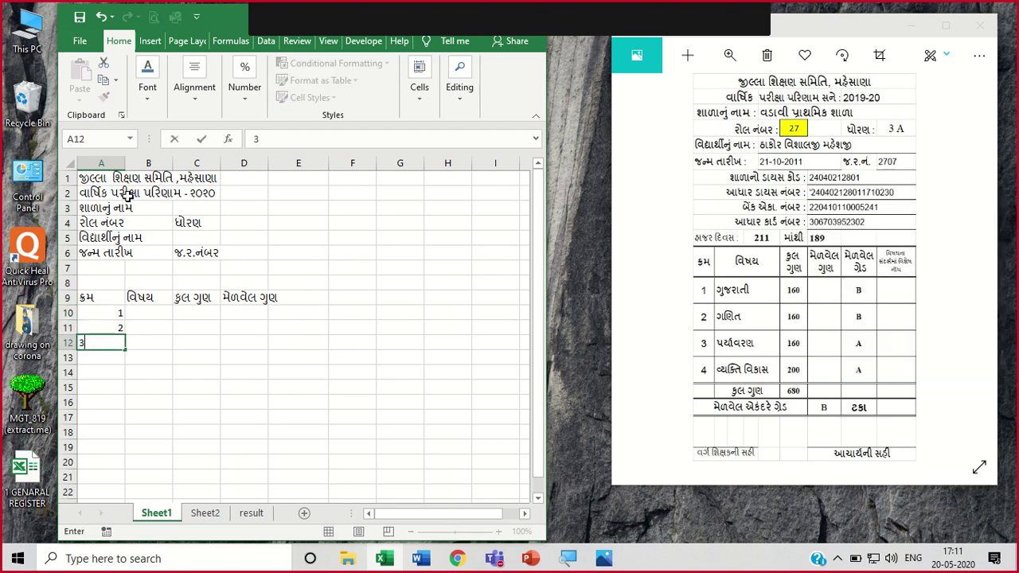
key("Return")
type("4")
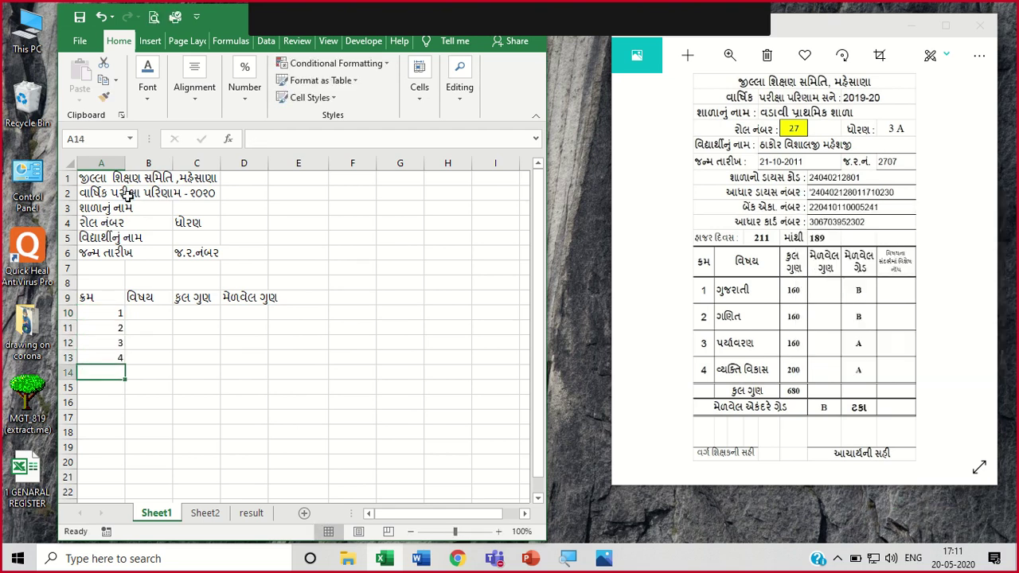
Step: Add કુલ ગુણ in A14 and મેળવેલ ગુણ in A15 in Gujarati, then move down to A18
key("super+space")
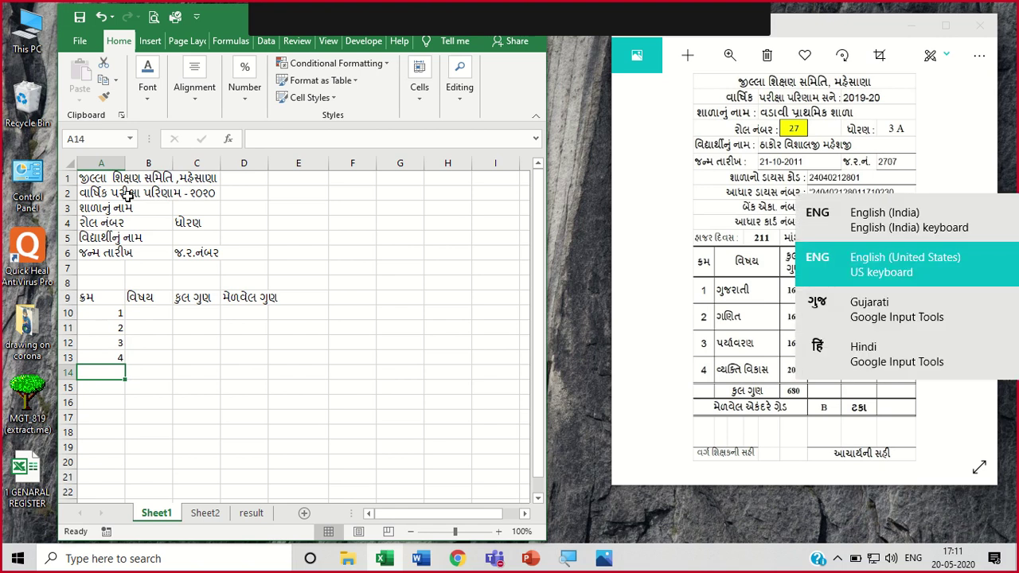
key("super+space")
type("કુલ ")
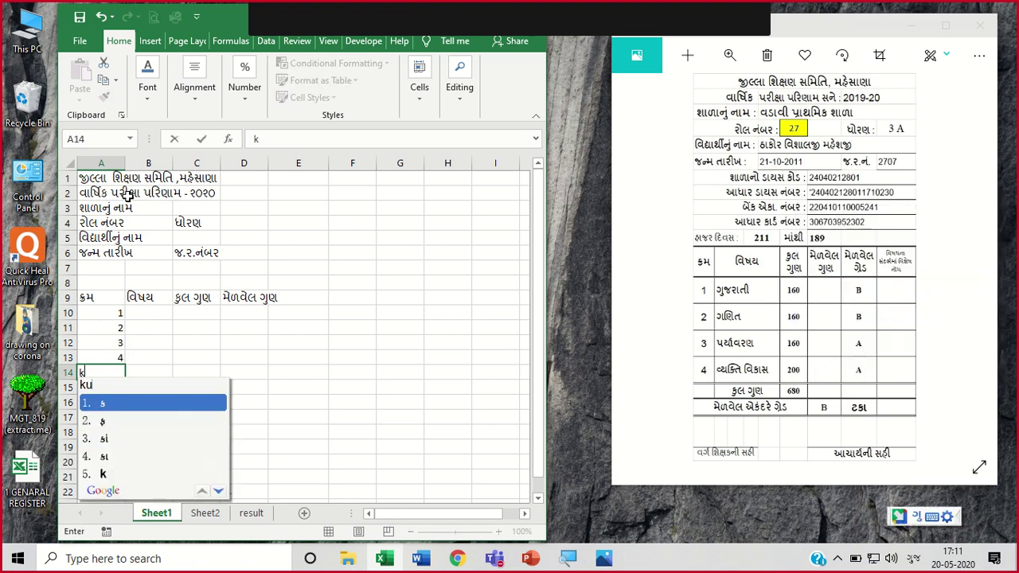
type("ગુણ")
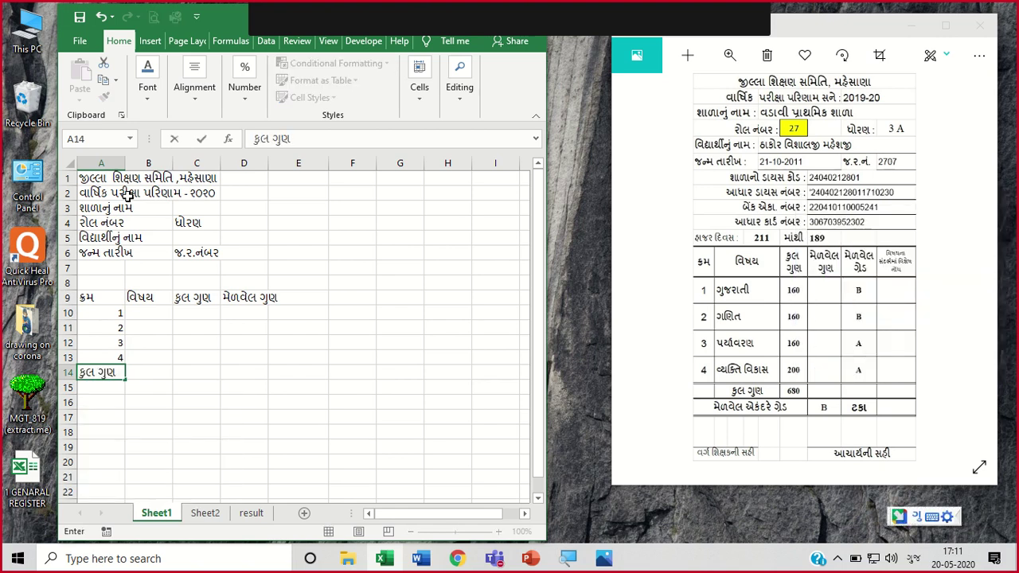
key("Return")
type("mela")
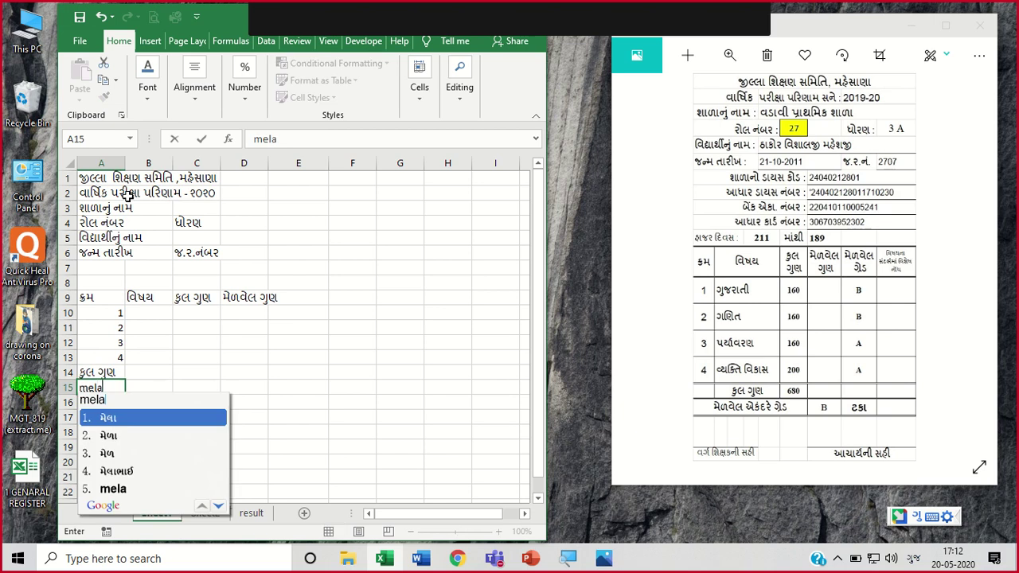
type("vel gu")
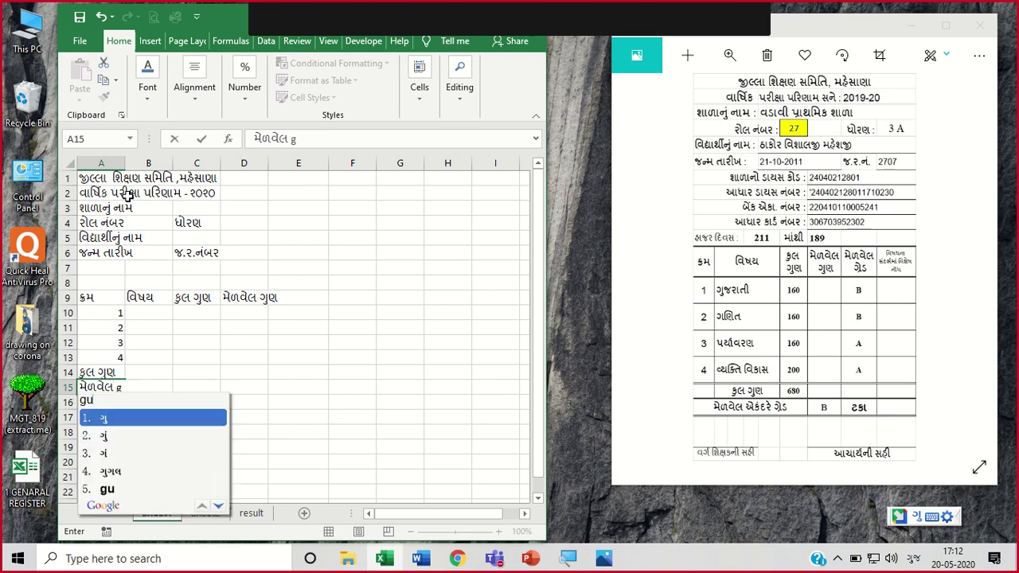
type("n")
key("Return")
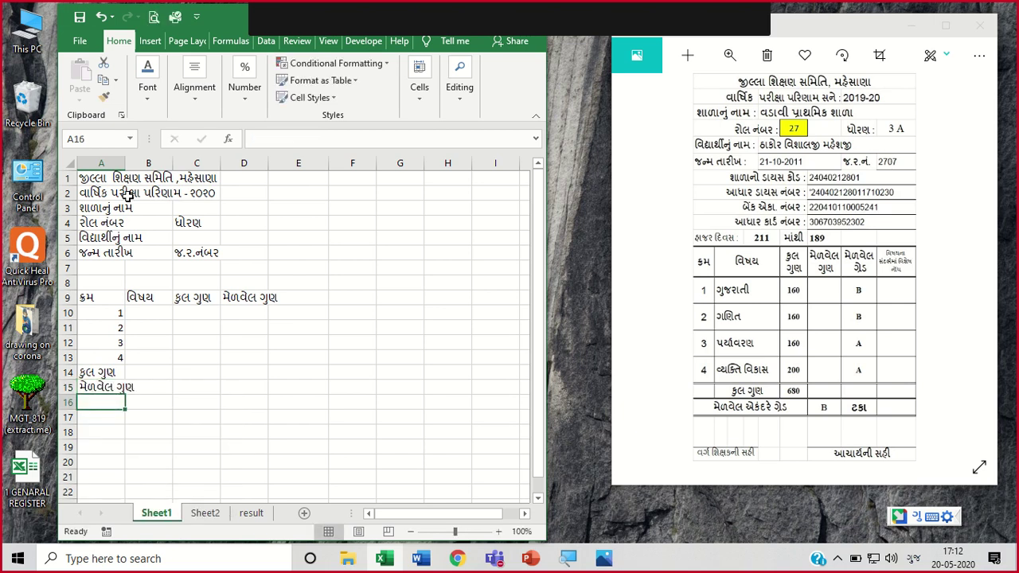
key("Return")
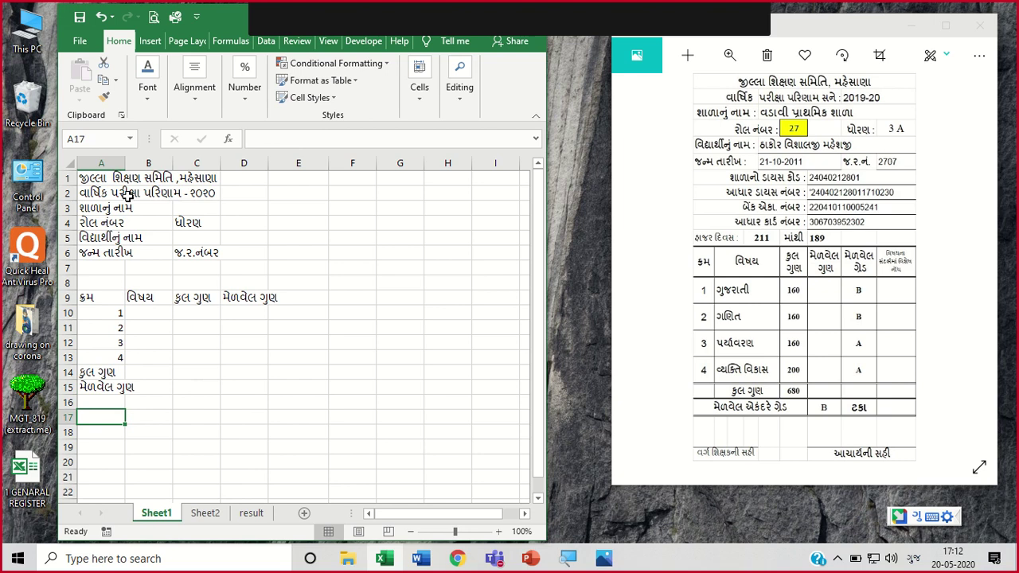
key("Return")
Step: Enter the class teacher's signature label વર્ગશિક્ષકની સહી in A18
type("varg")
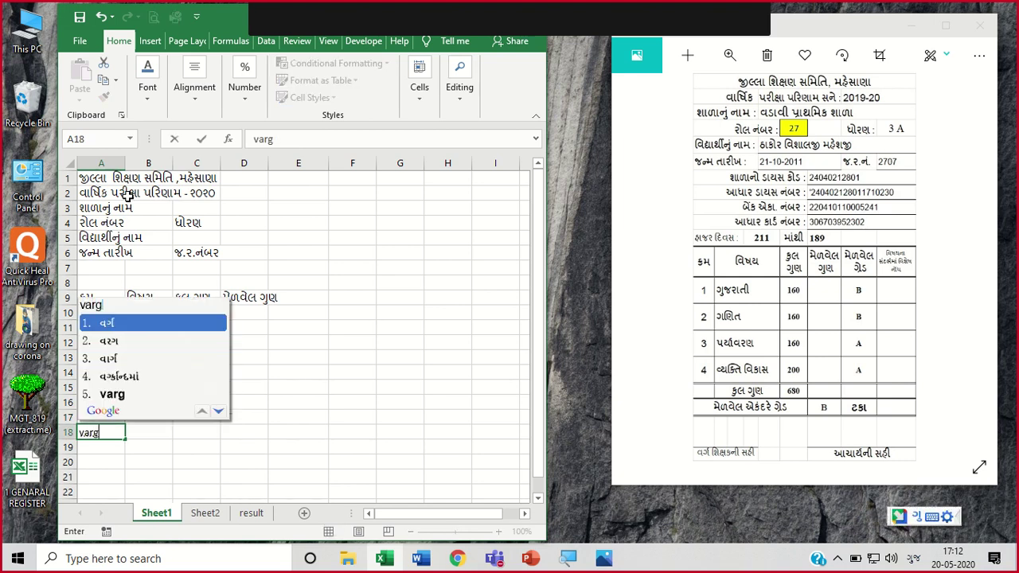
type("shikshakni")
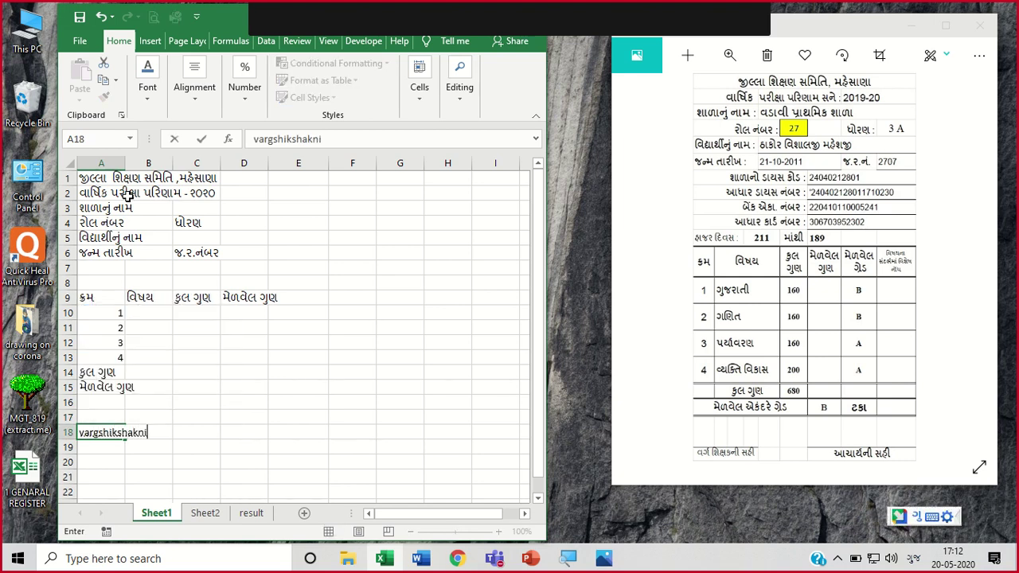
key("BackSpace")
key("BackSpace")
key("BackSpace")
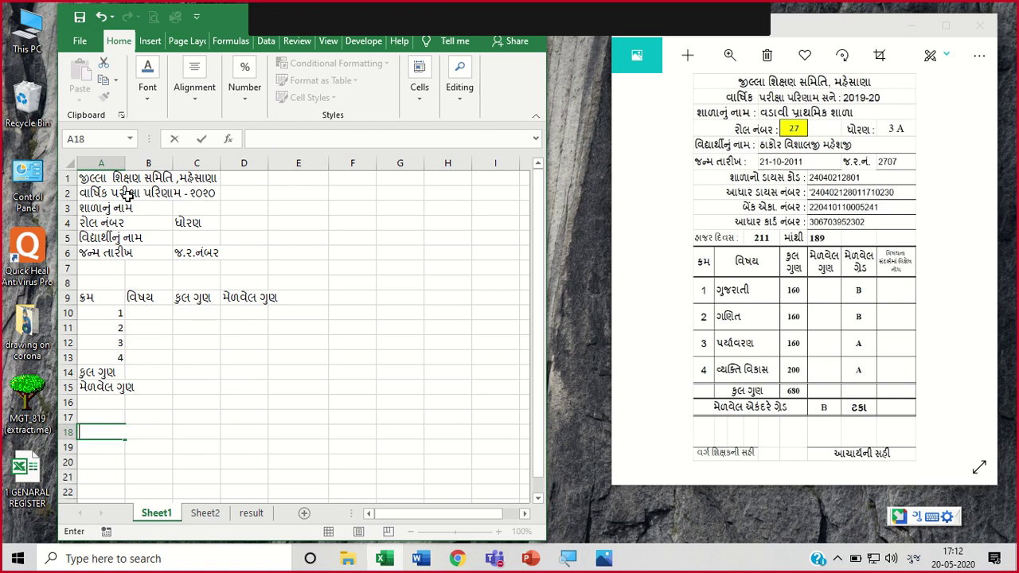
type("varg s")
type("hikshak ")
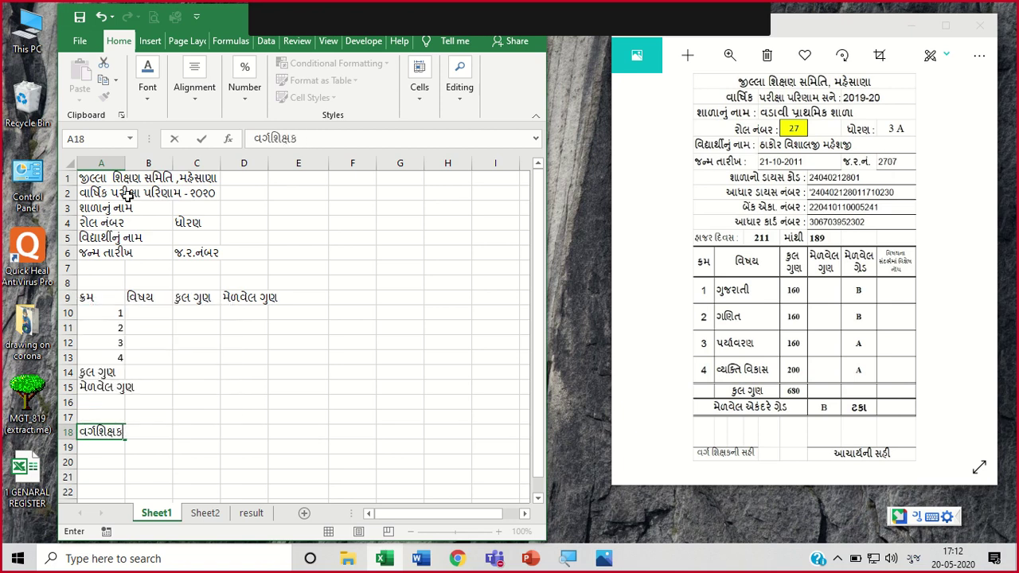
type("ni sahi")
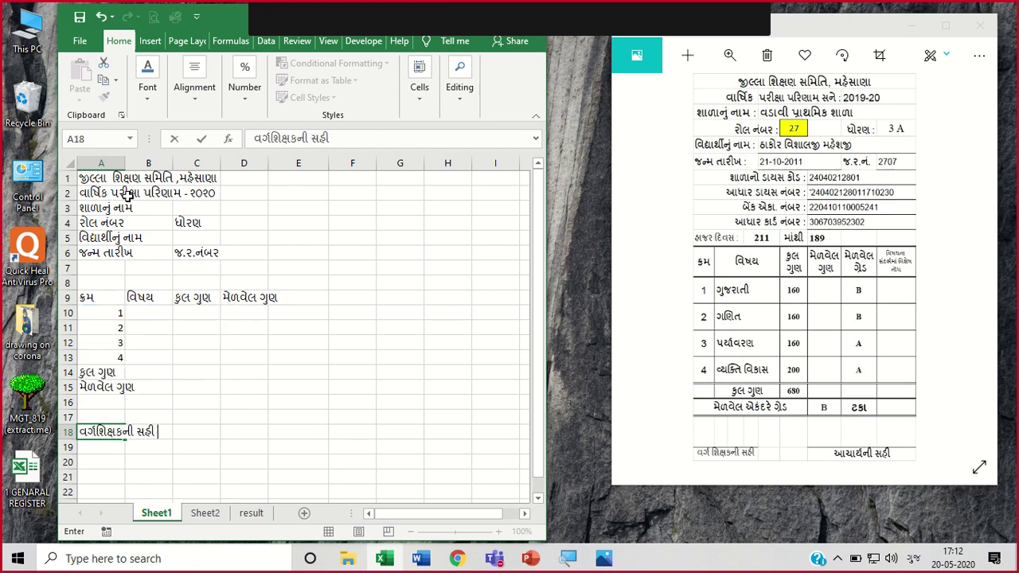
key("Return")
Step: Enter the principal's signature label આચાર્યની સહી in D18
key("Up")
key("Right")
key("Right")
key("Right")
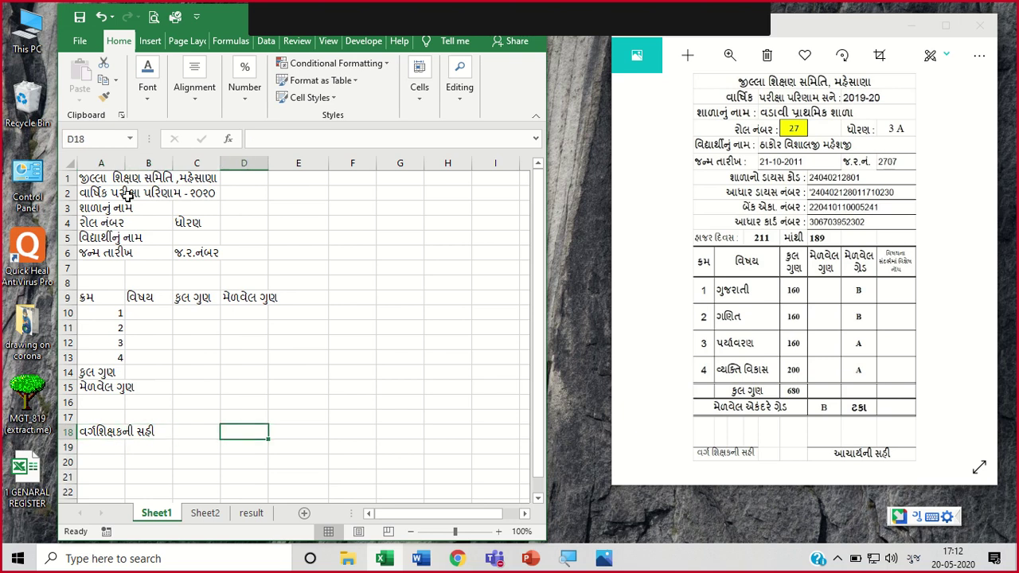
type("aachar")
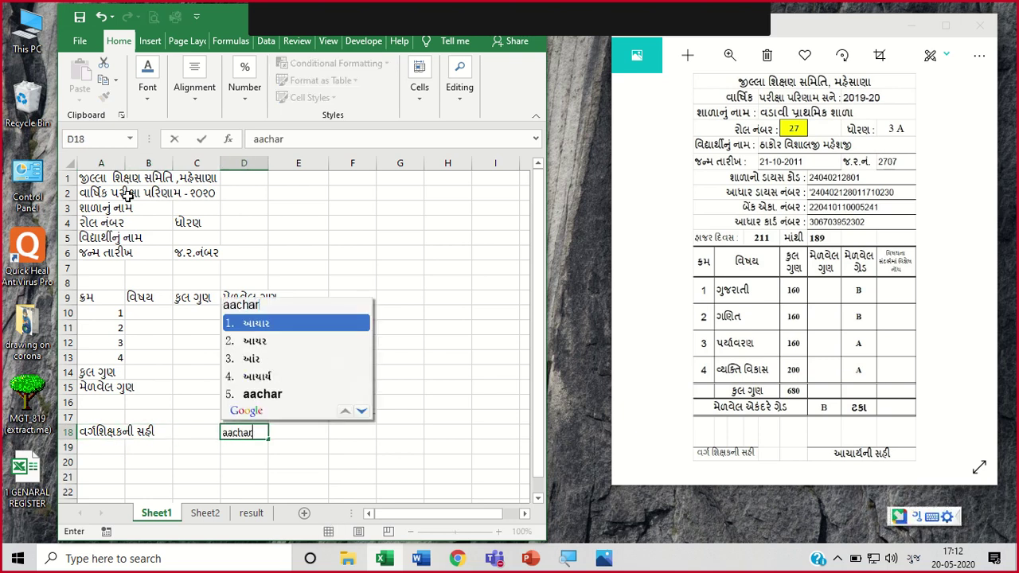
type("y")
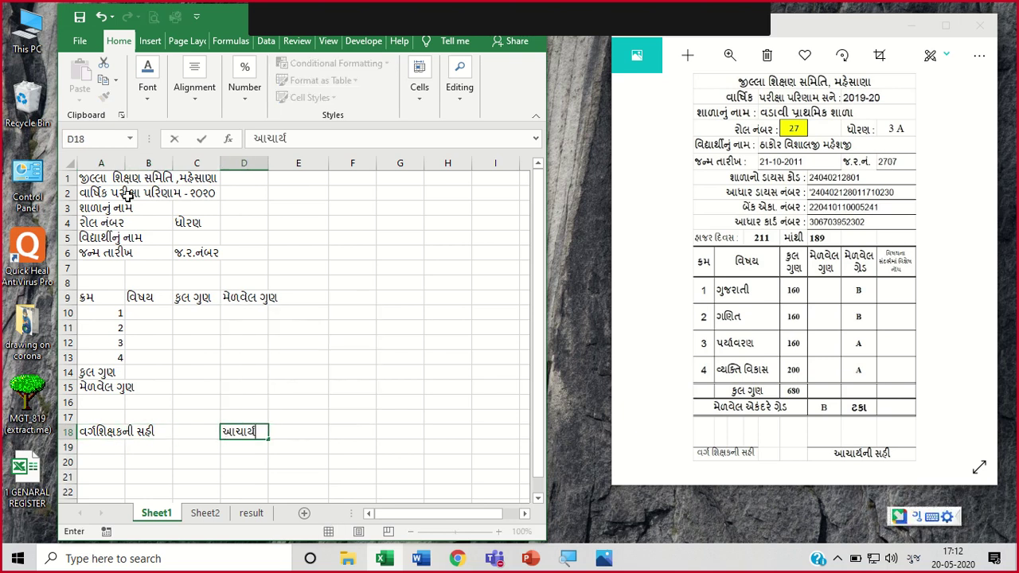
type(" ni ")
type("sah")
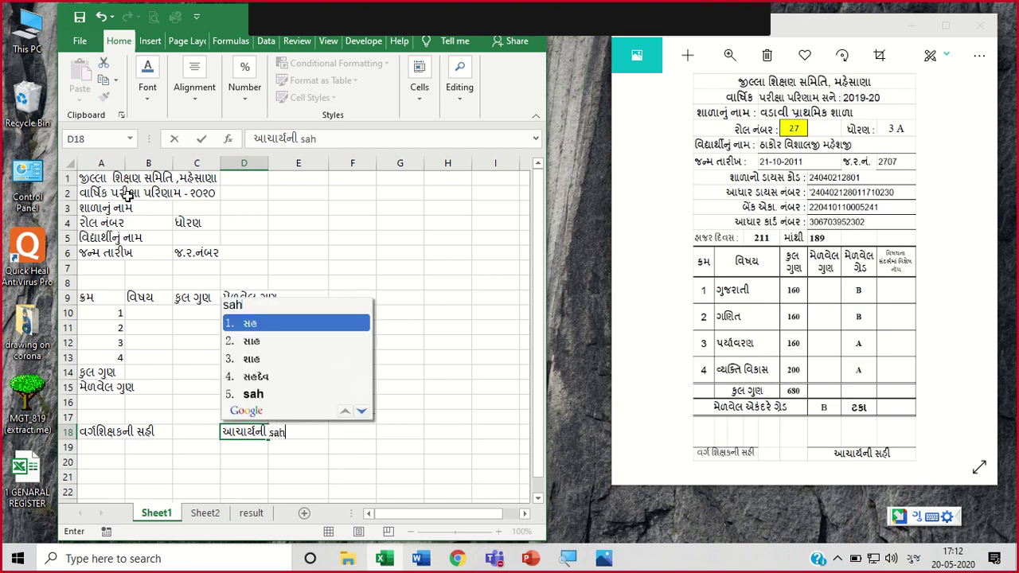
type("i")
key("Return")
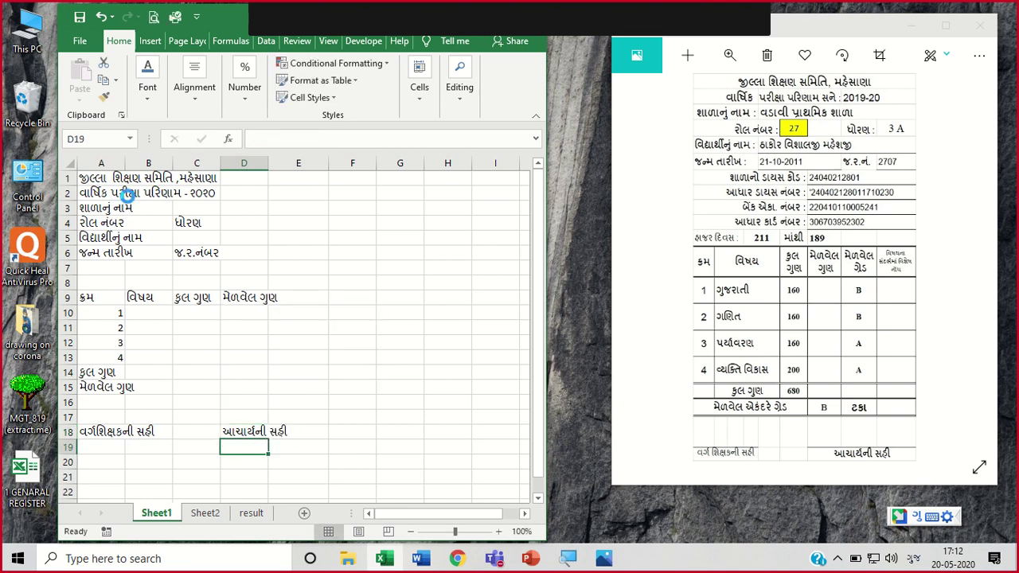
key("ctrl+s")
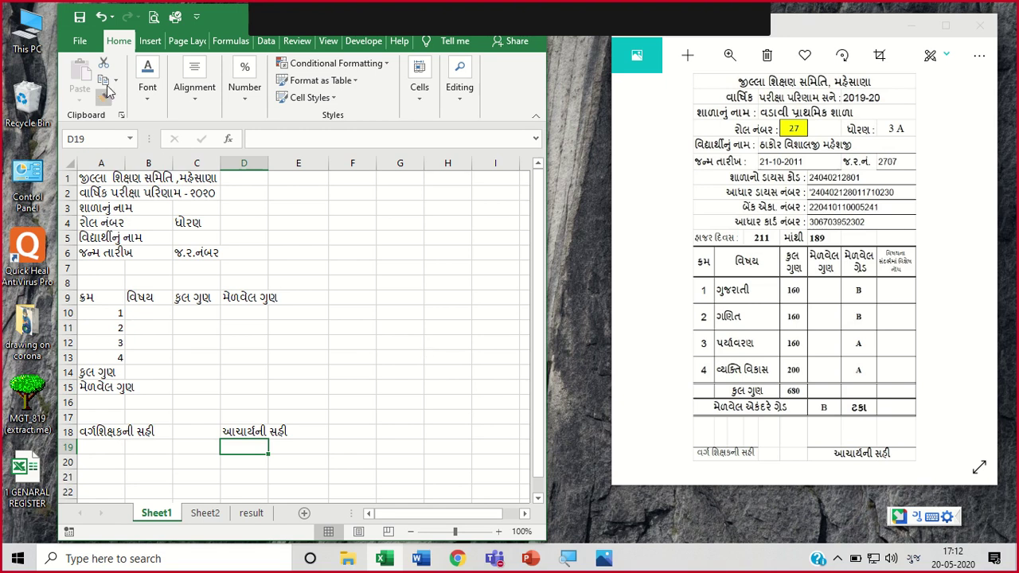
left_click(310, 266)
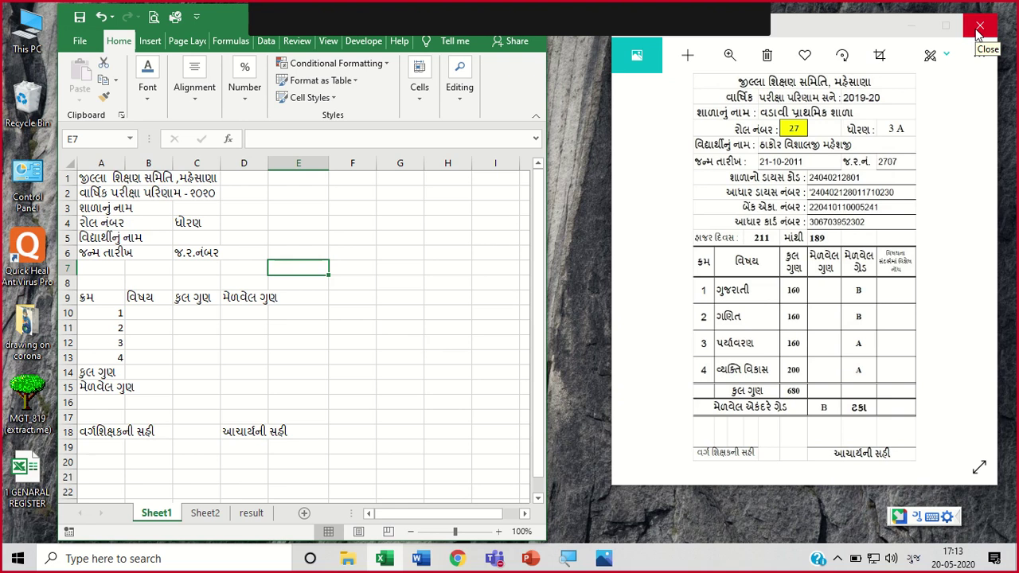
Step: Minimize the reference image and maximize the Excel window
left_click(913, 27)
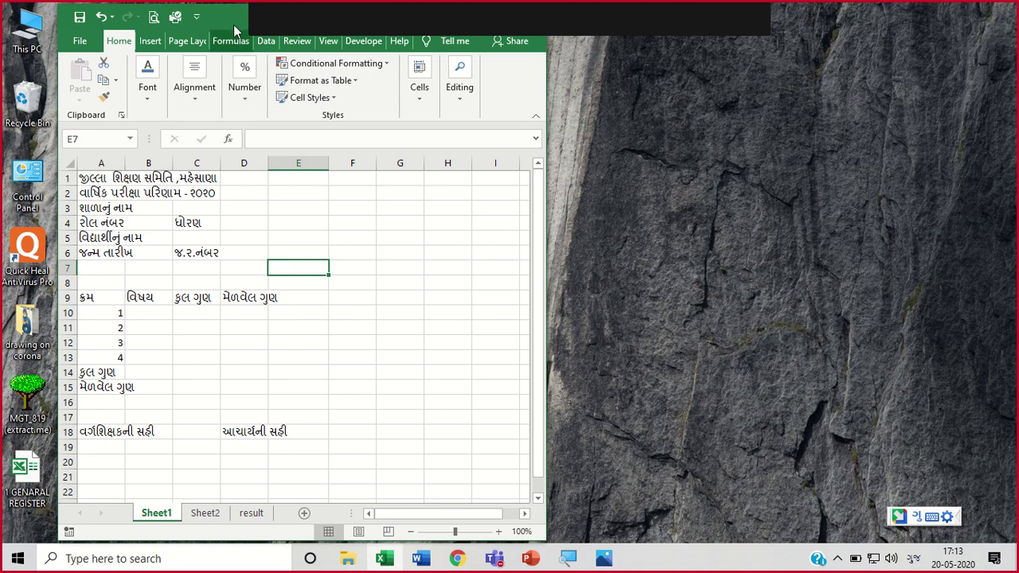
double_click(228, 21)
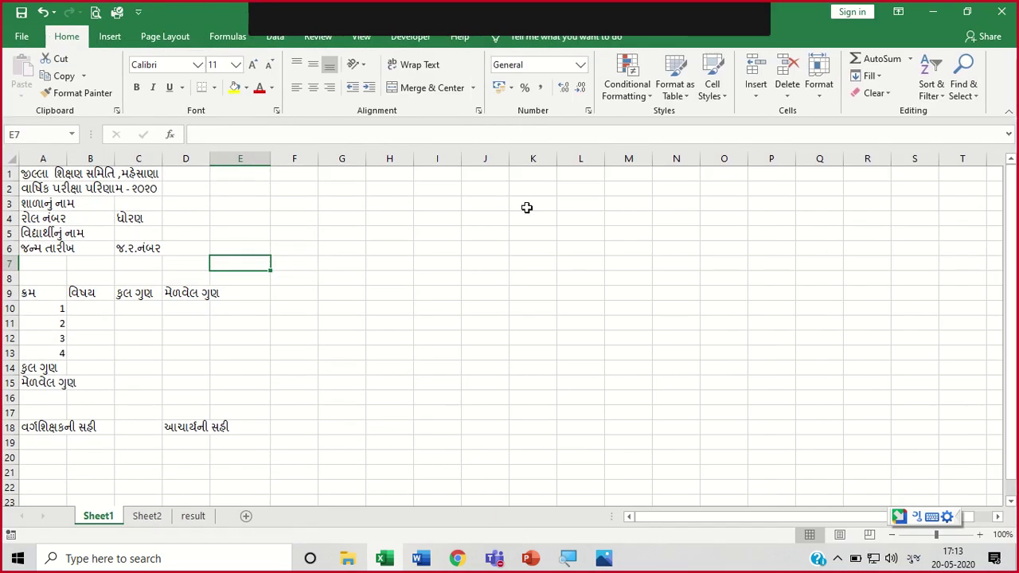
left_click(538, 295)
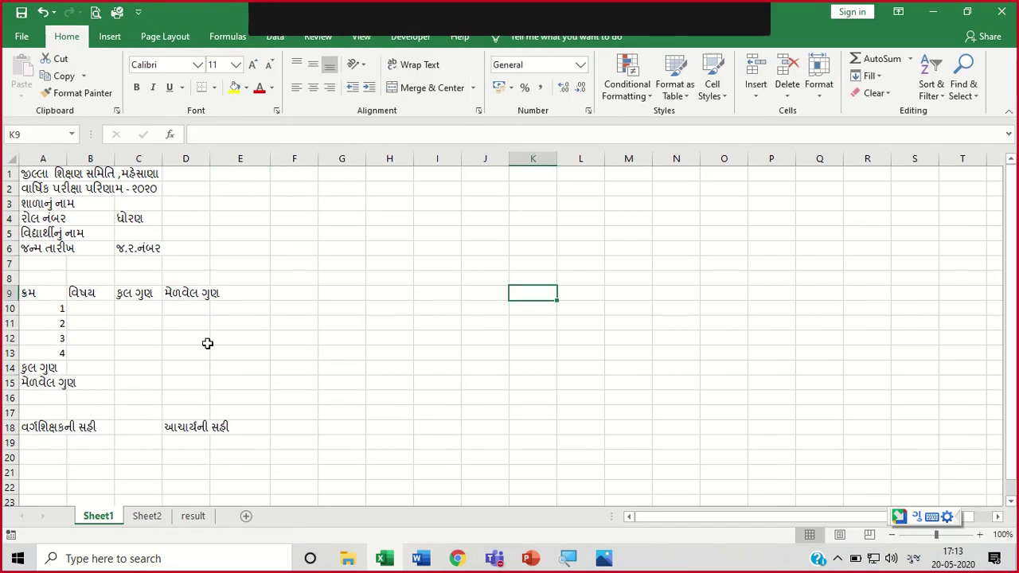
Step: Set the marksheet page to landscape orientation from Print Preview and return to the sheet
left_click(95, 12)
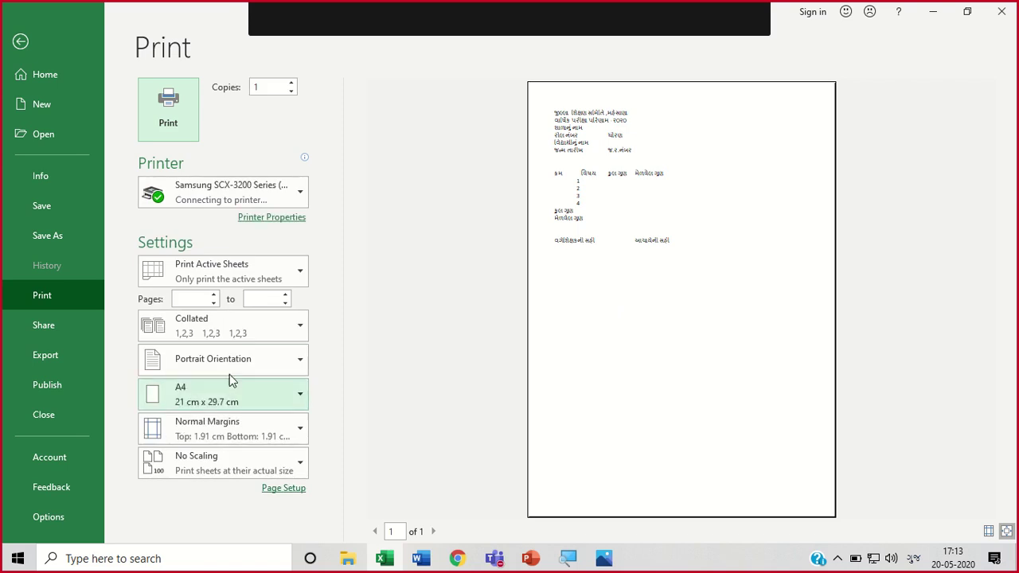
left_click(234, 359)
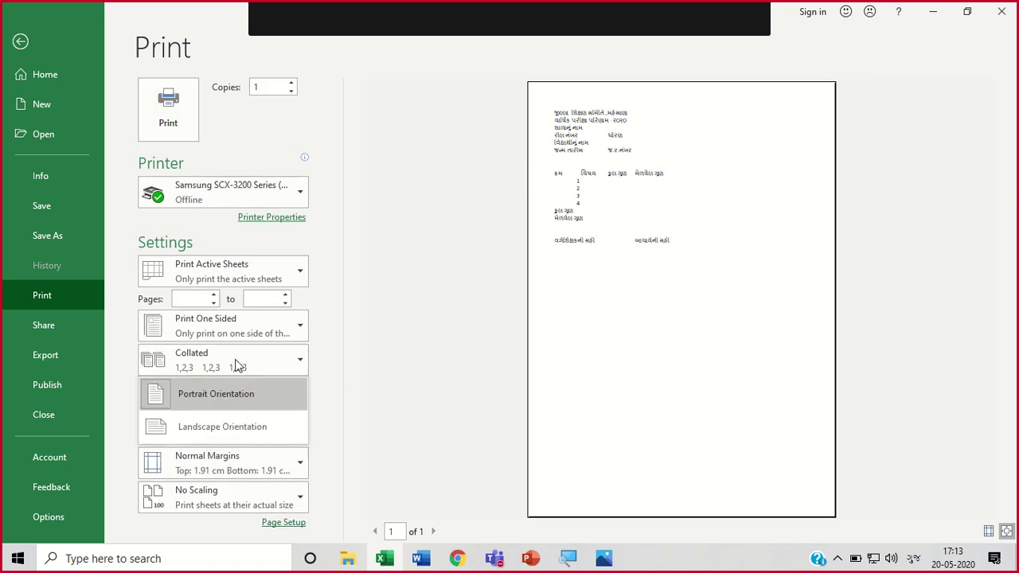
left_click(245, 426)
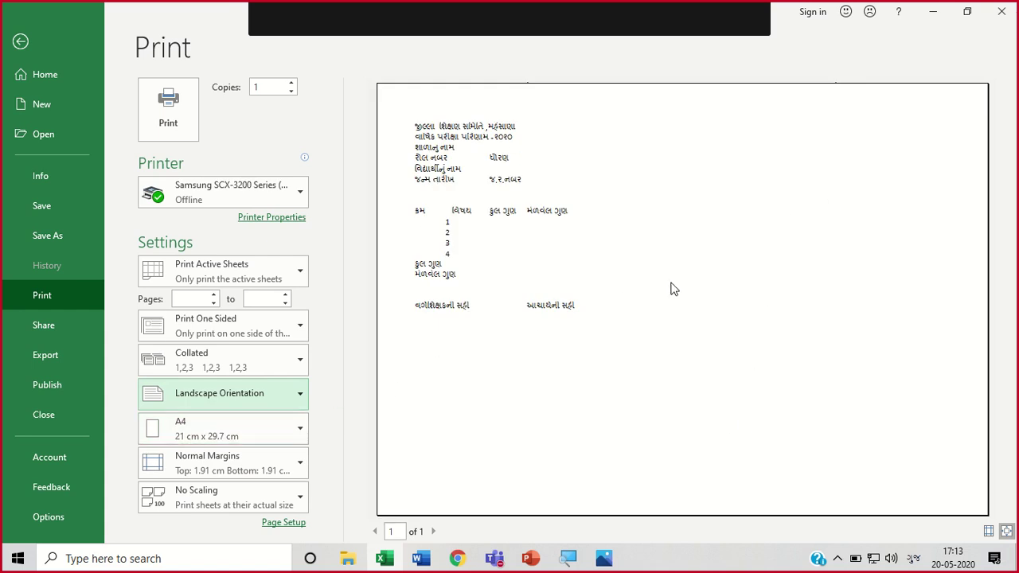
key("Escape")
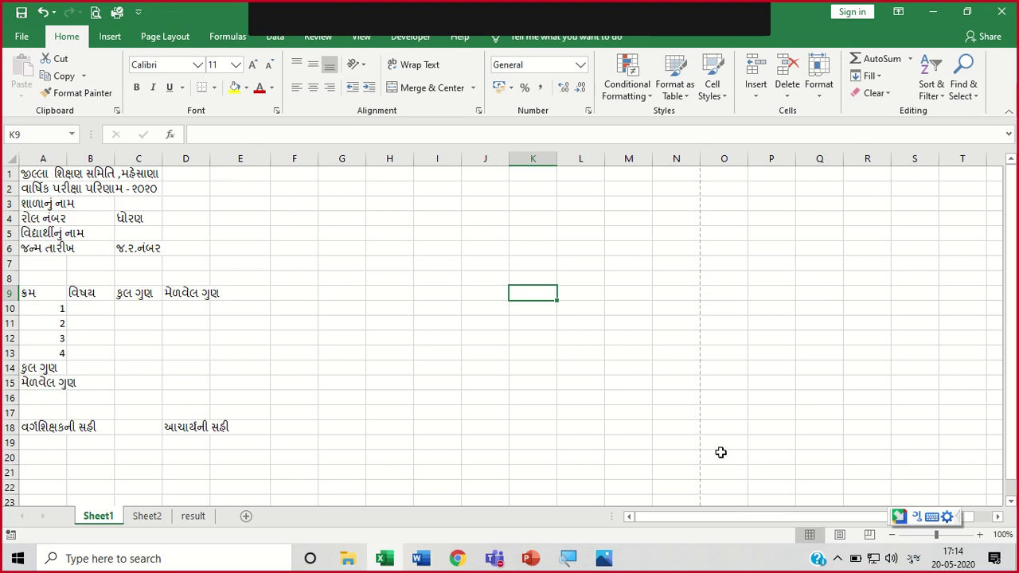
left_click_drag(723, 515, 660, 537)
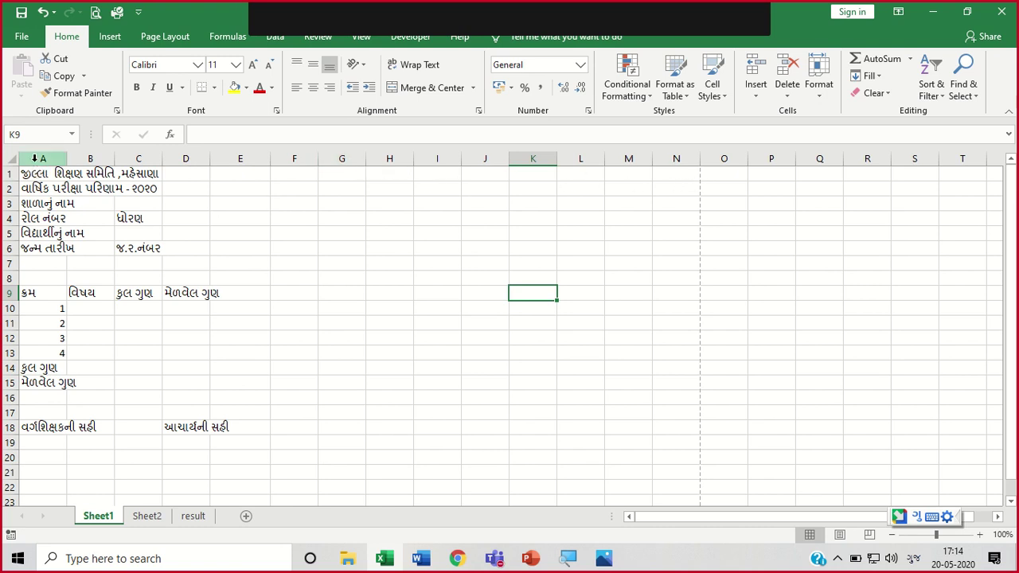
left_click_drag(30, 173, 320, 174)
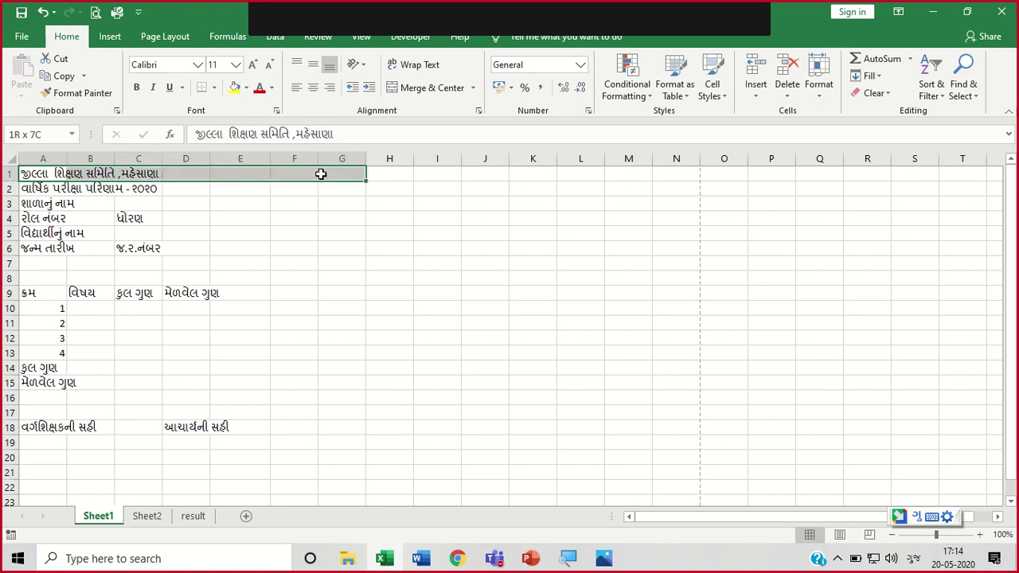
left_click(328, 253)
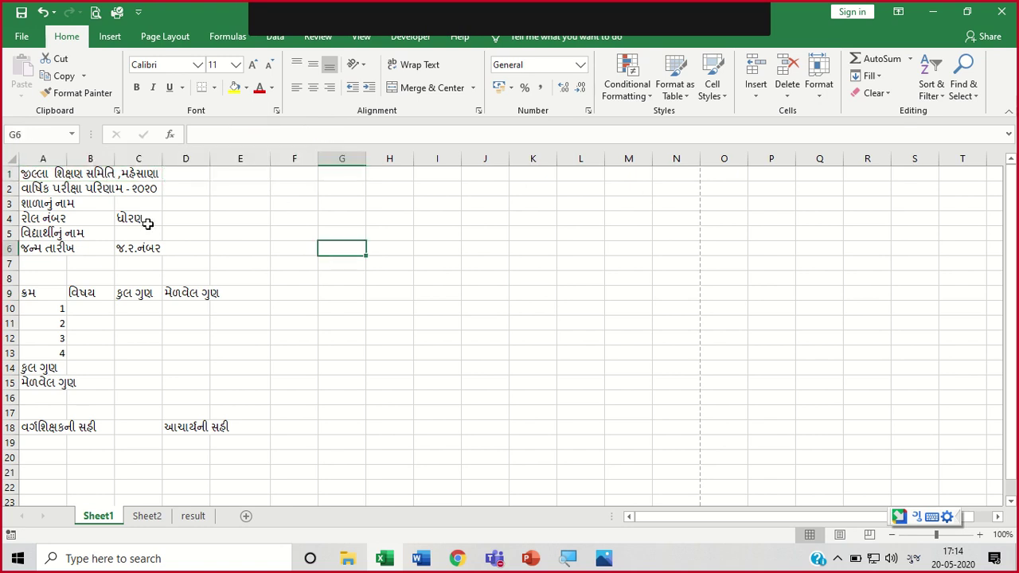
left_click(35, 174)
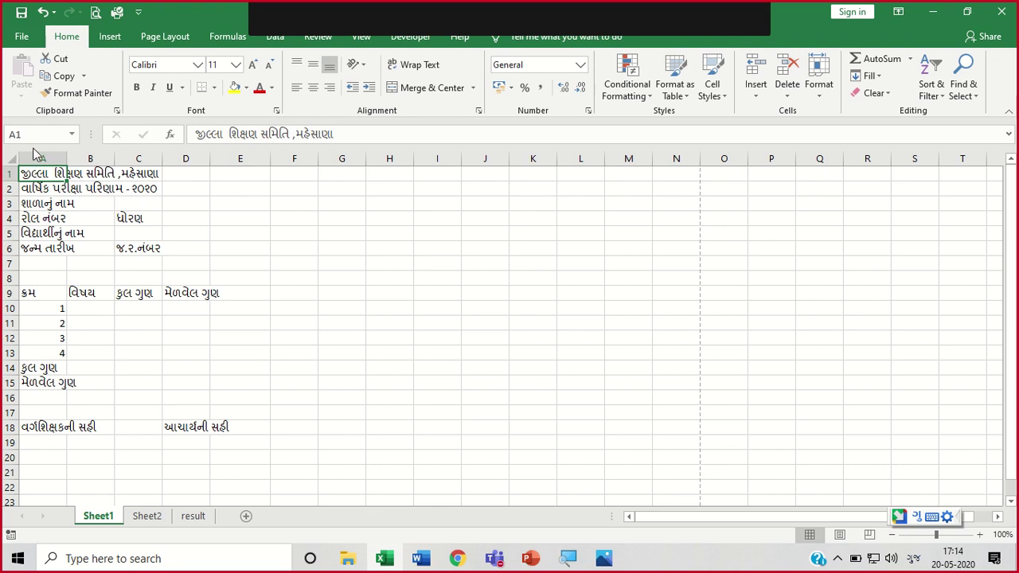
left_click(104, 173)
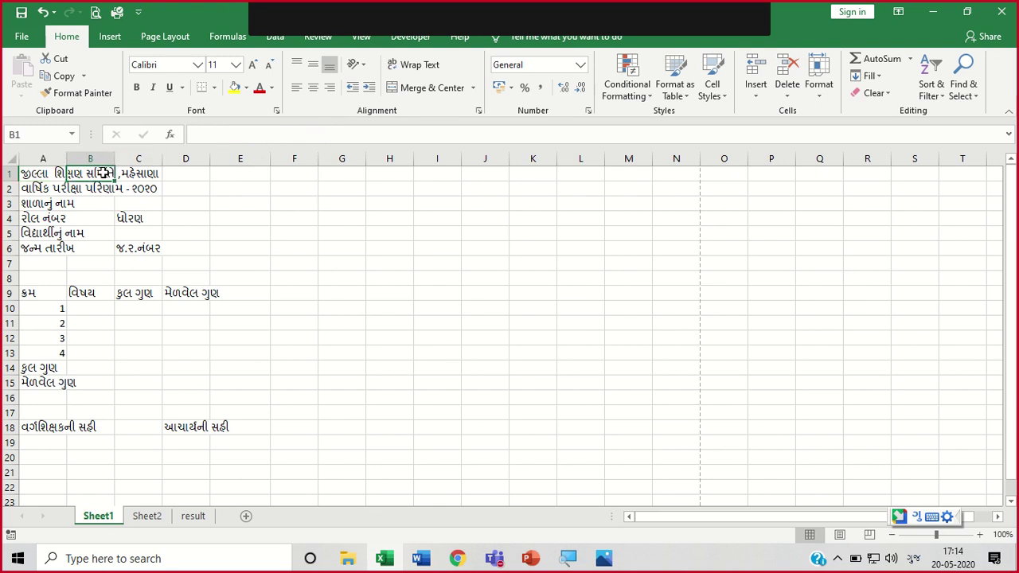
left_click(139, 173)
left_click(187, 176)
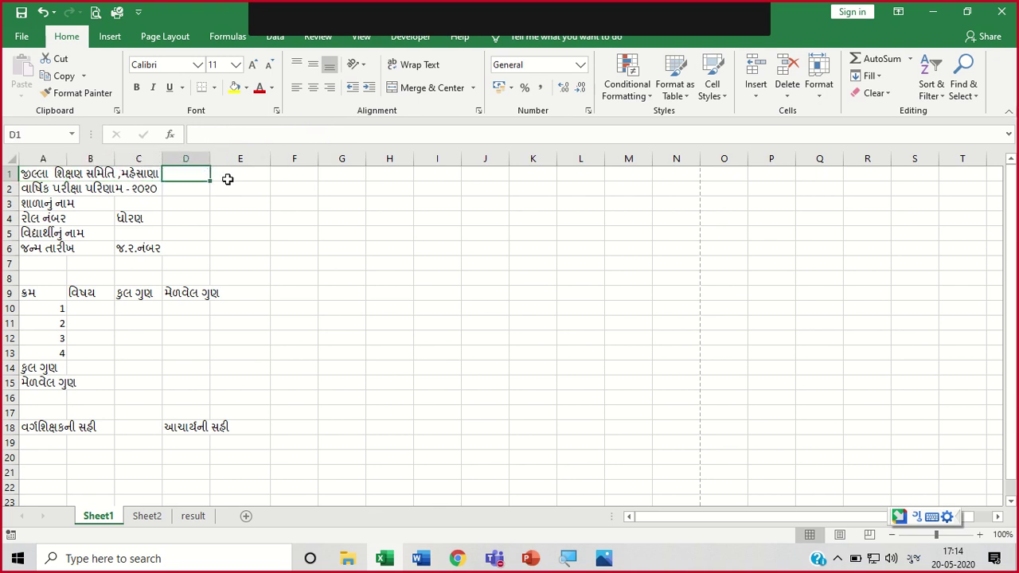
left_click(253, 177)
left_click(315, 167)
left_click(337, 168)
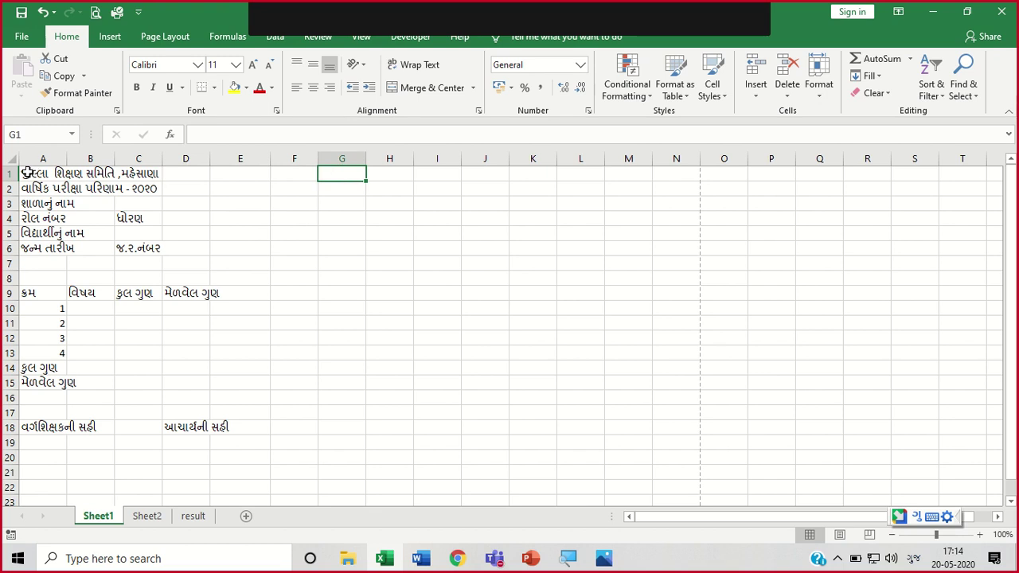
left_click_drag(27, 173, 333, 181)
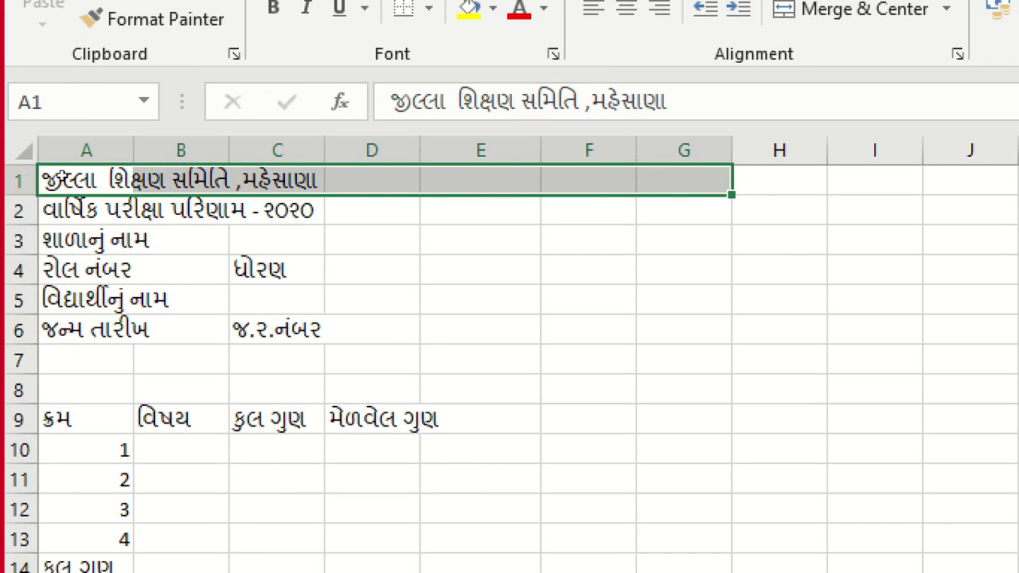
left_click(589, 238)
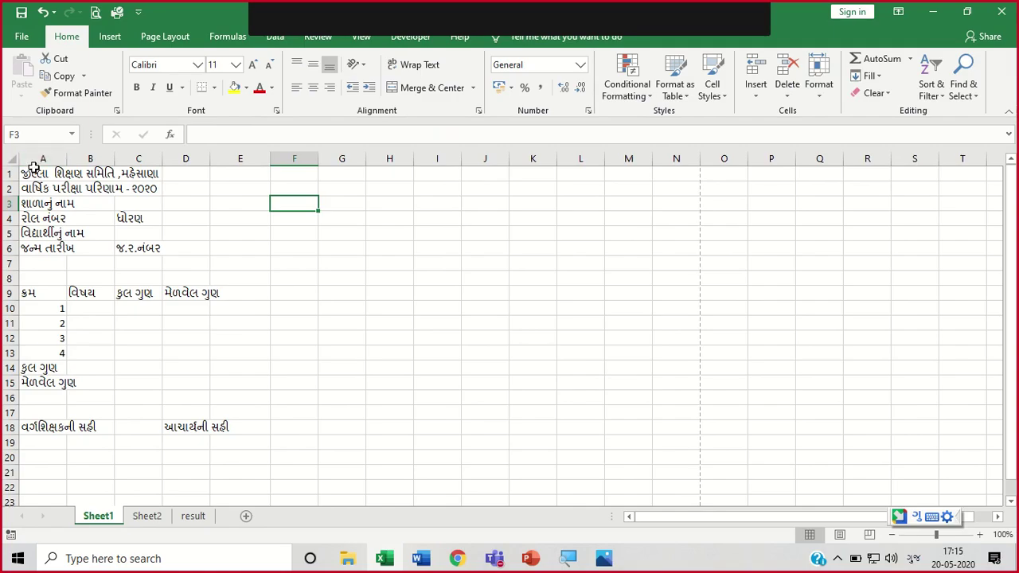
Step: Try centre and right alignment on the A1 title, leaving it left-aligned
left_click(34, 173)
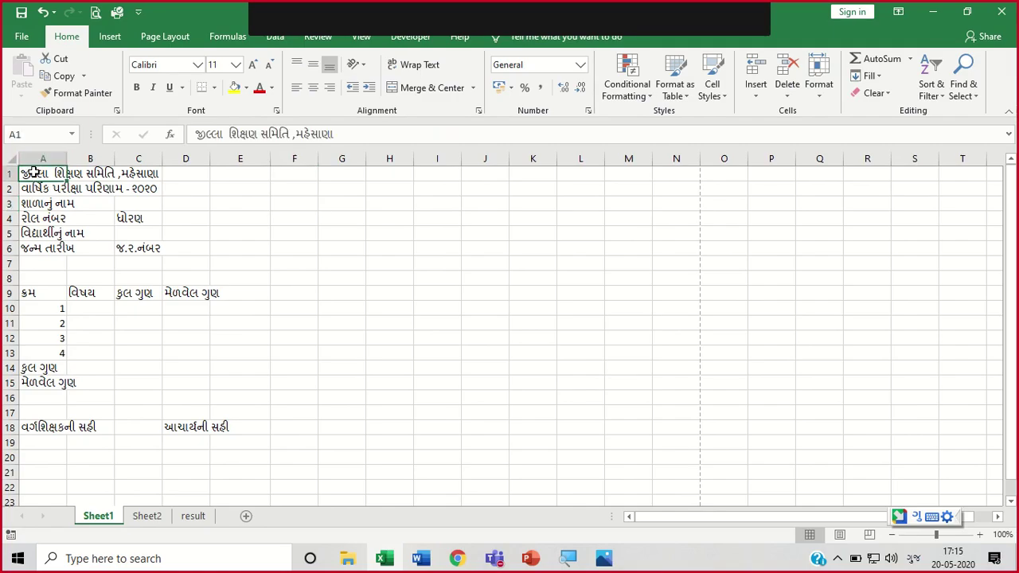
left_click(312, 88)
left_click(297, 88)
left_click(332, 94)
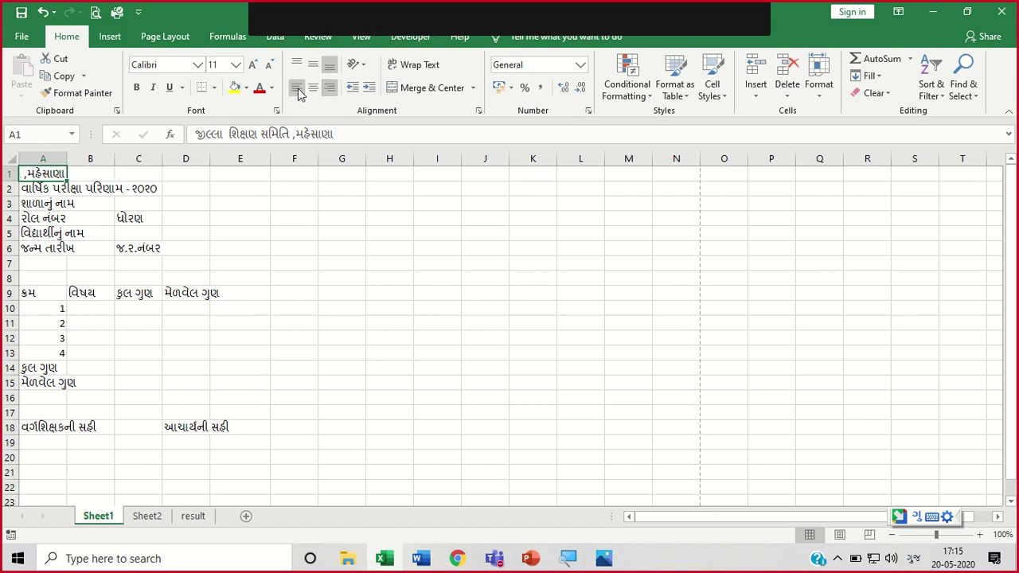
left_click(297, 87)
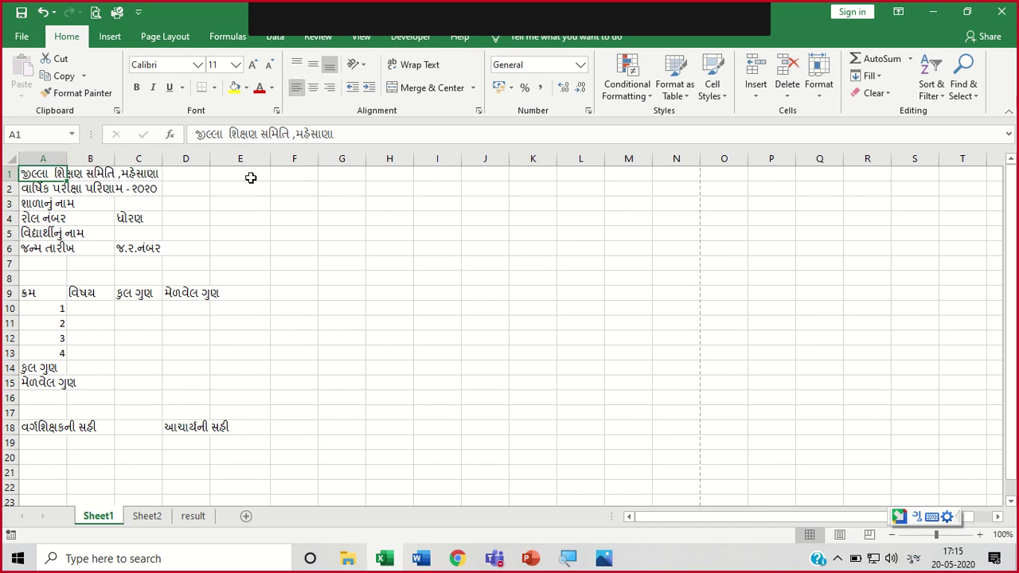
Step: Copy the A1 title into I1 and widen column I to fit it
key("ctrl+c")
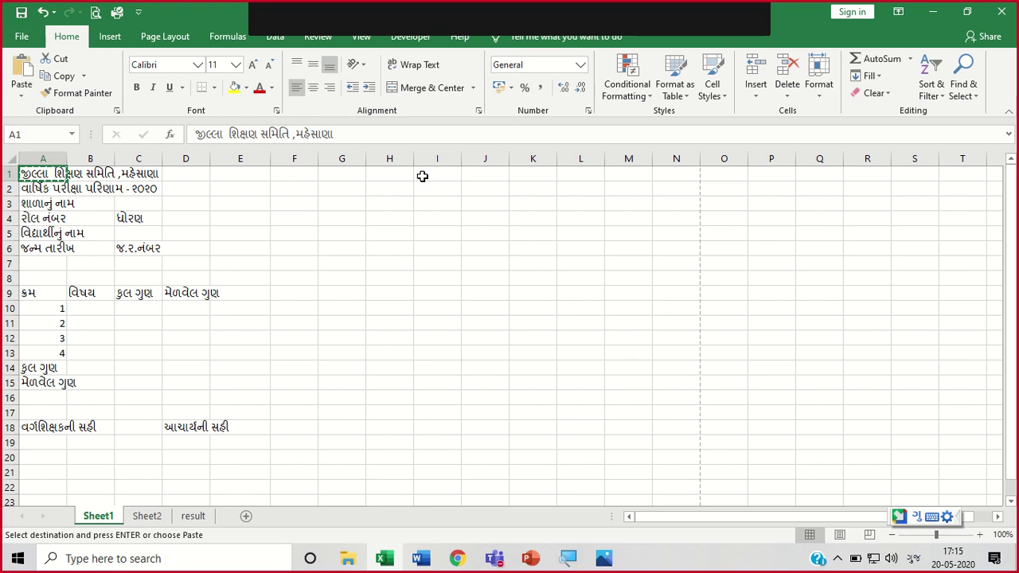
left_click(421, 177)
key("ctrl+v")
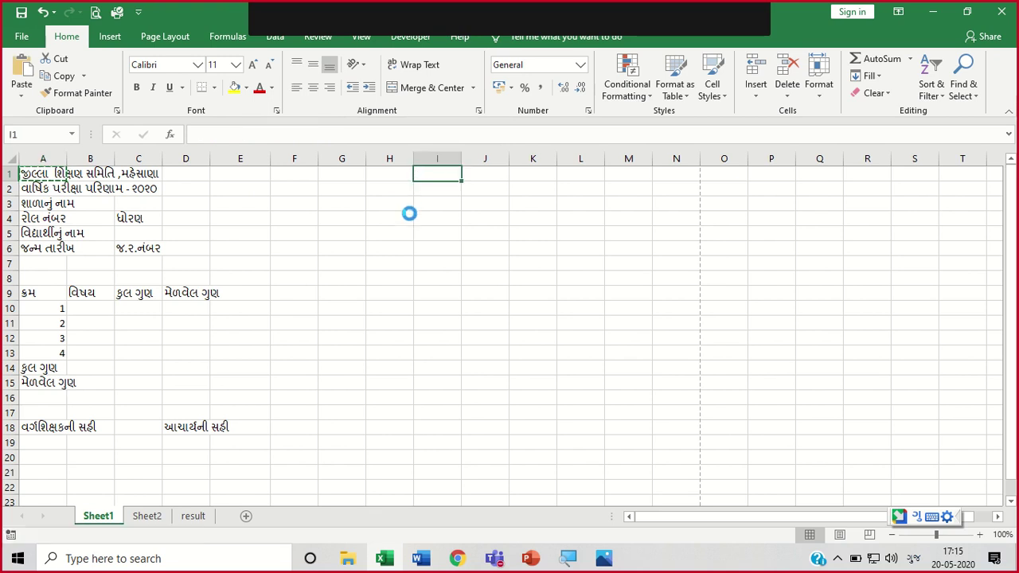
left_click_drag(461, 159, 608, 159)
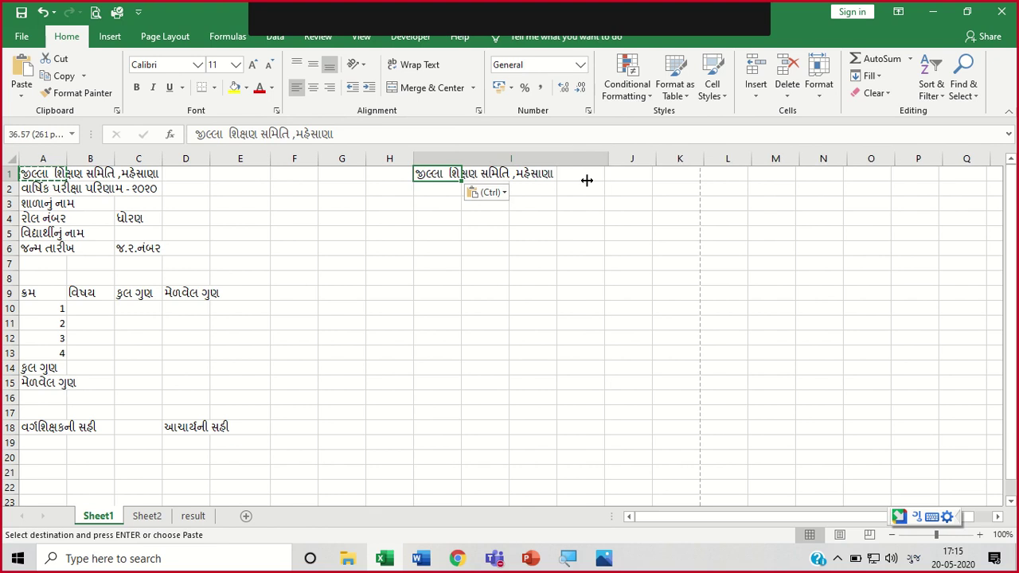
left_click(536, 276)
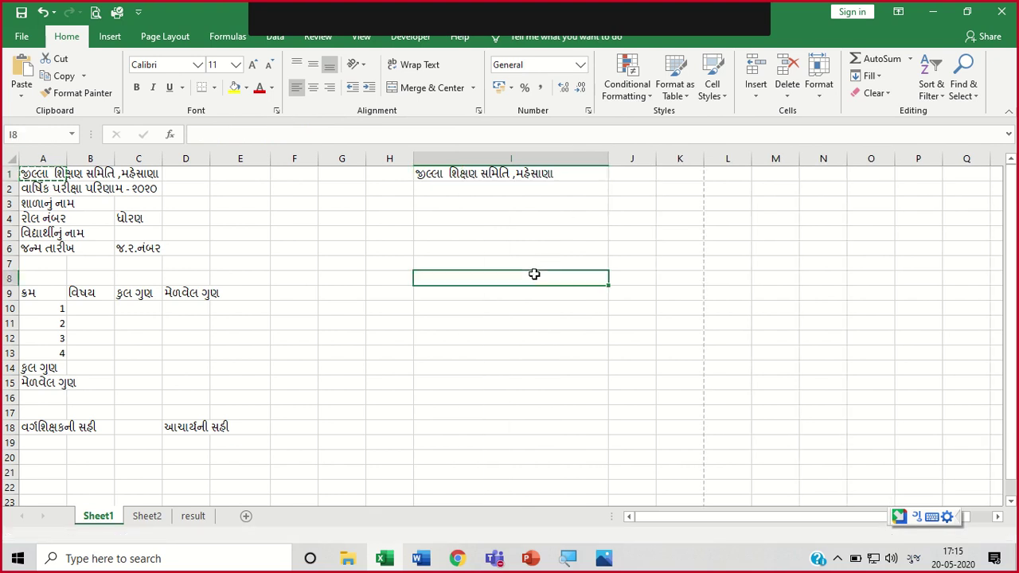
left_click(475, 173)
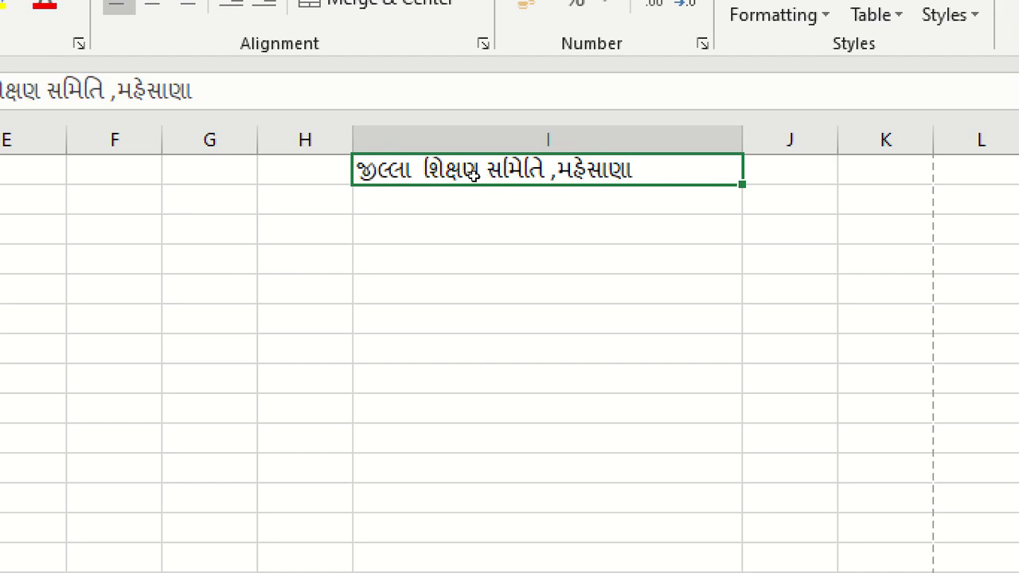
Step: Cancel the Create Table prompt without making a table
key("ctrl+t")
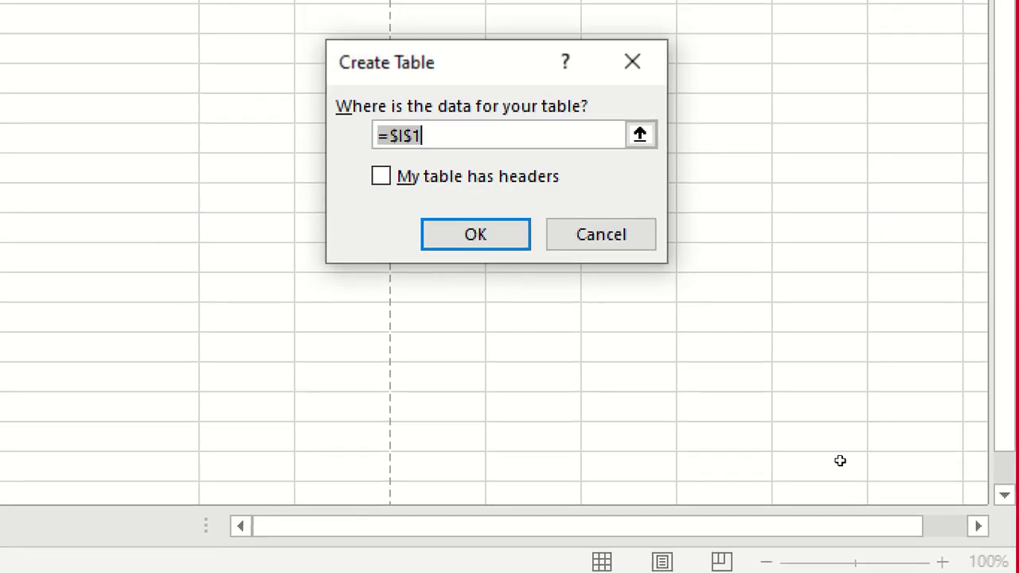
key("shift+Tab")
key("Return")
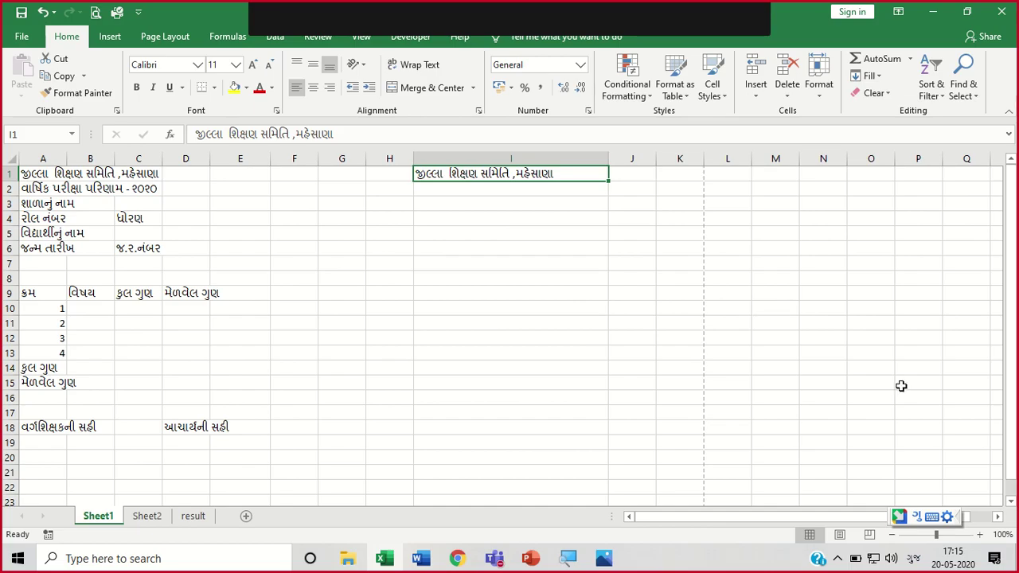
Step: Centre the I1 title, then delete the whole of column I with Delete Sheet Columns
left_click(330, 88)
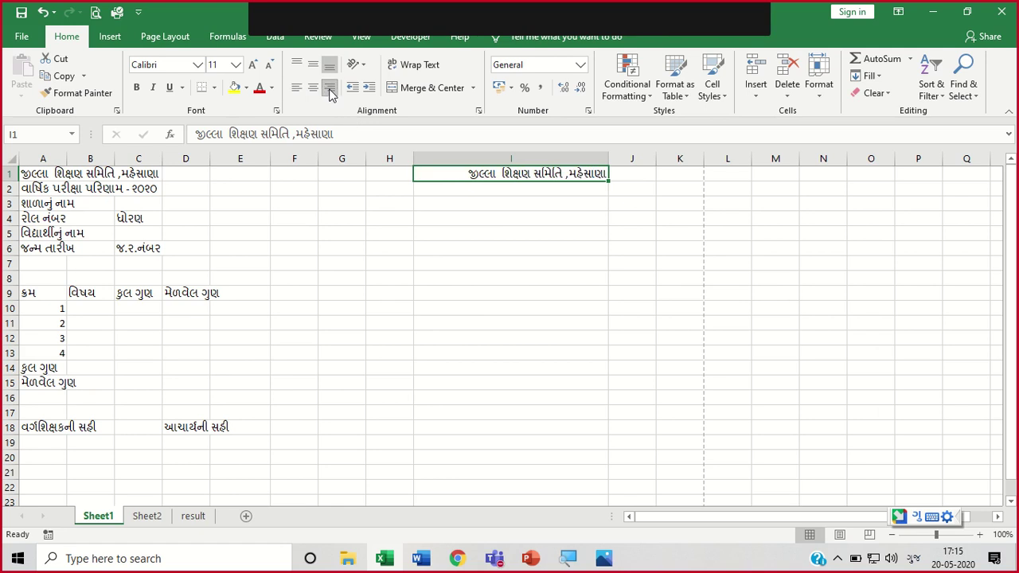
left_click(315, 89)
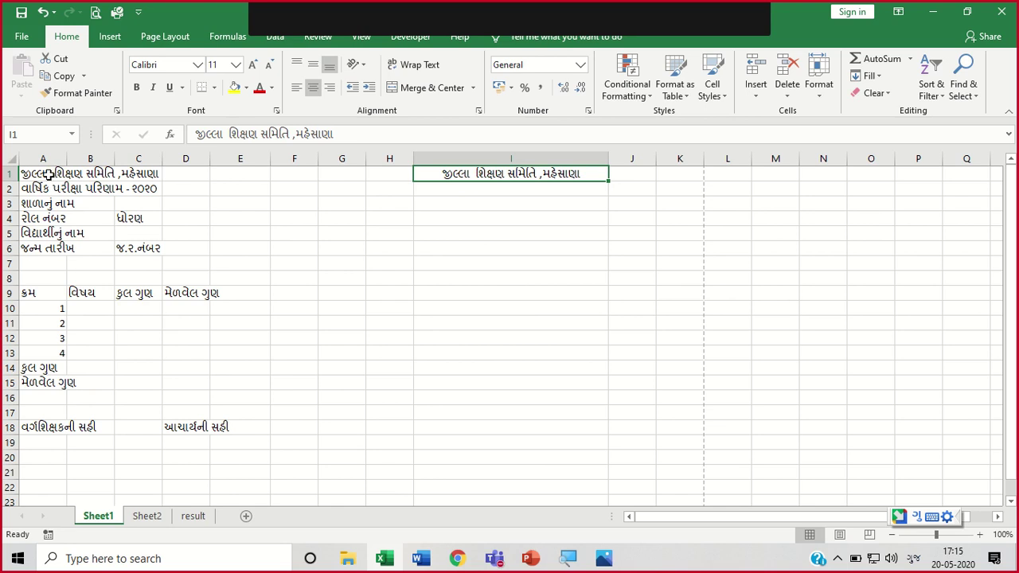
left_click(474, 155)
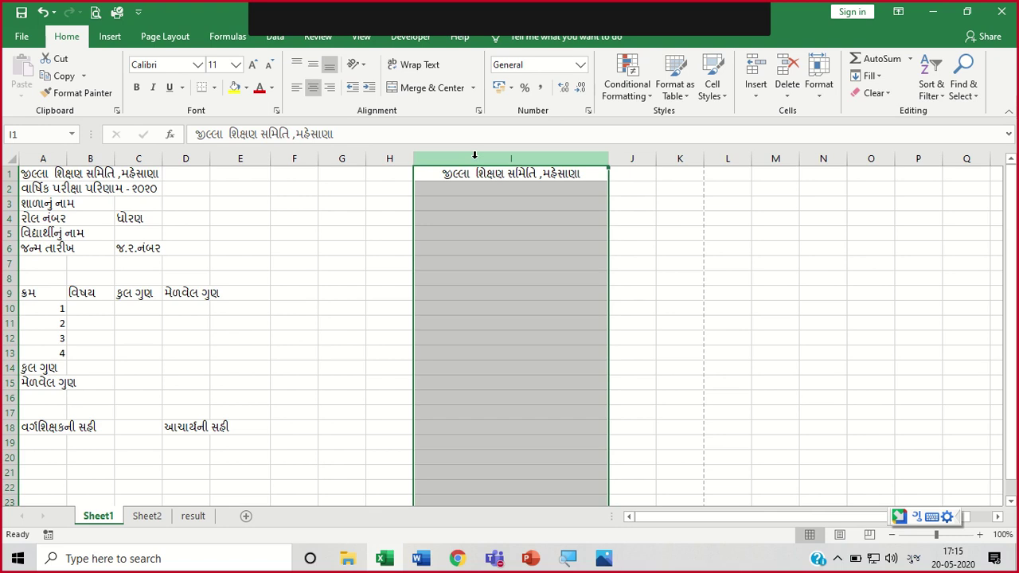
right_click(475, 158)
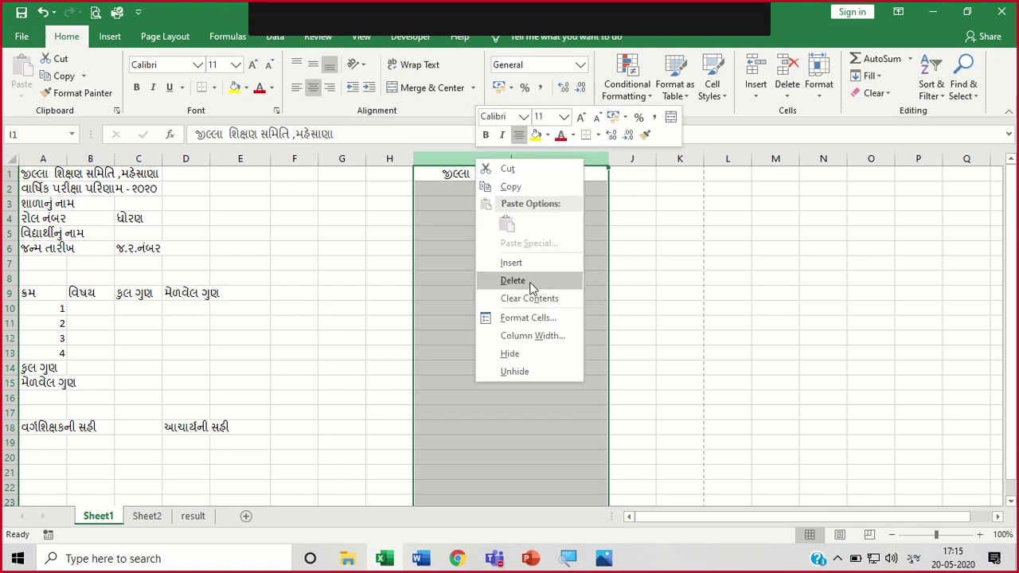
key("Escape")
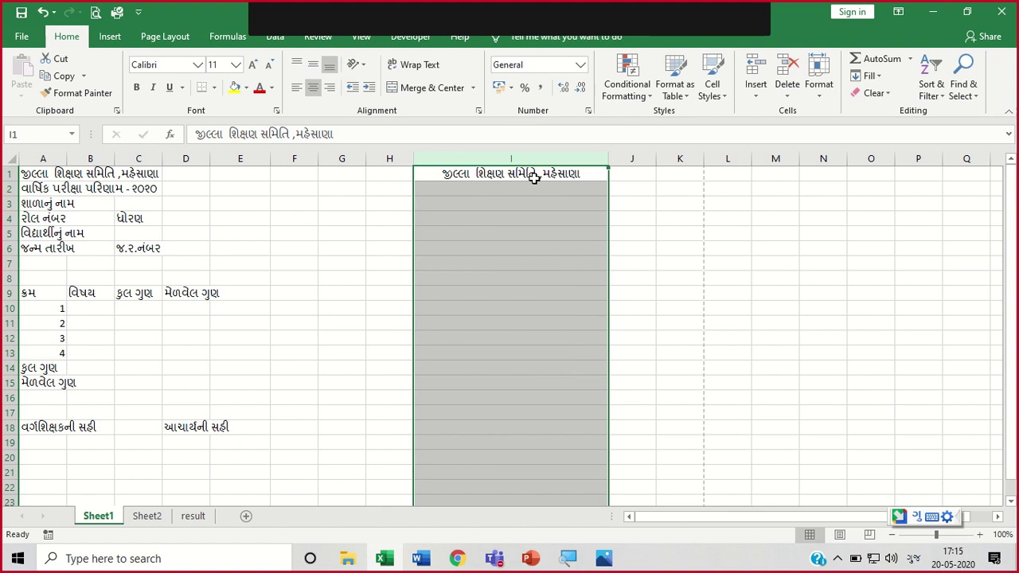
left_click(786, 96)
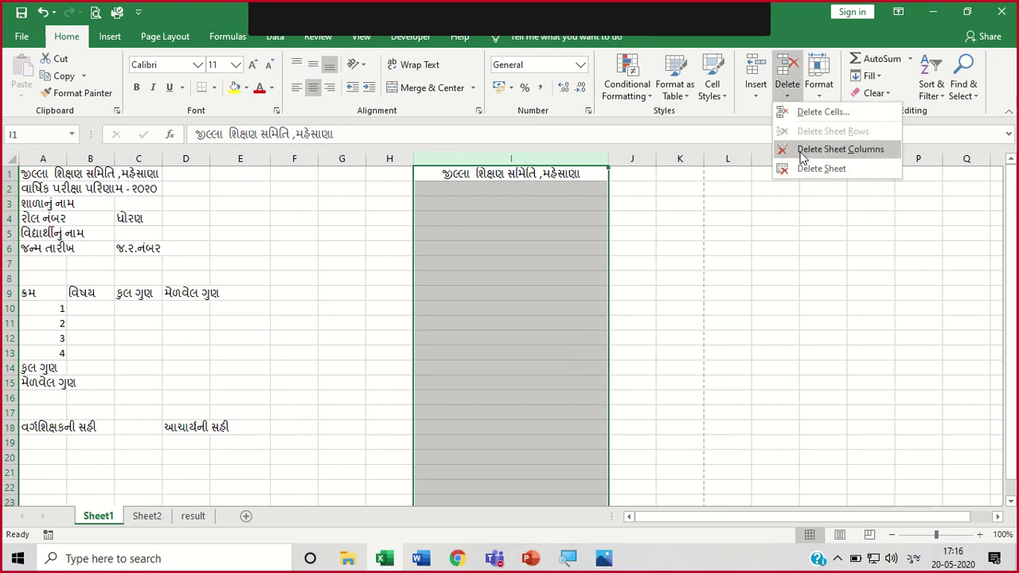
left_click(801, 157)
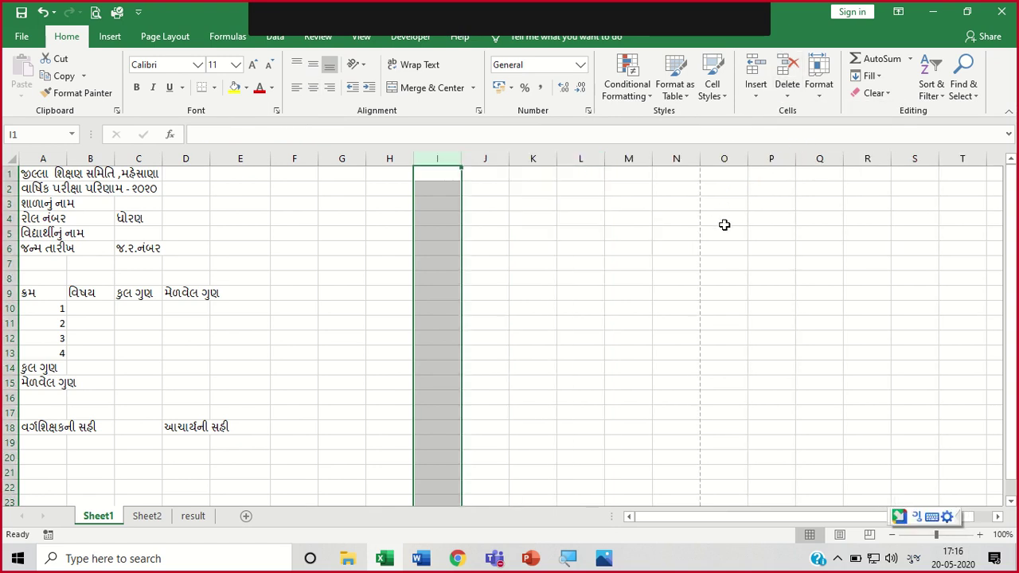
left_click(628, 276)
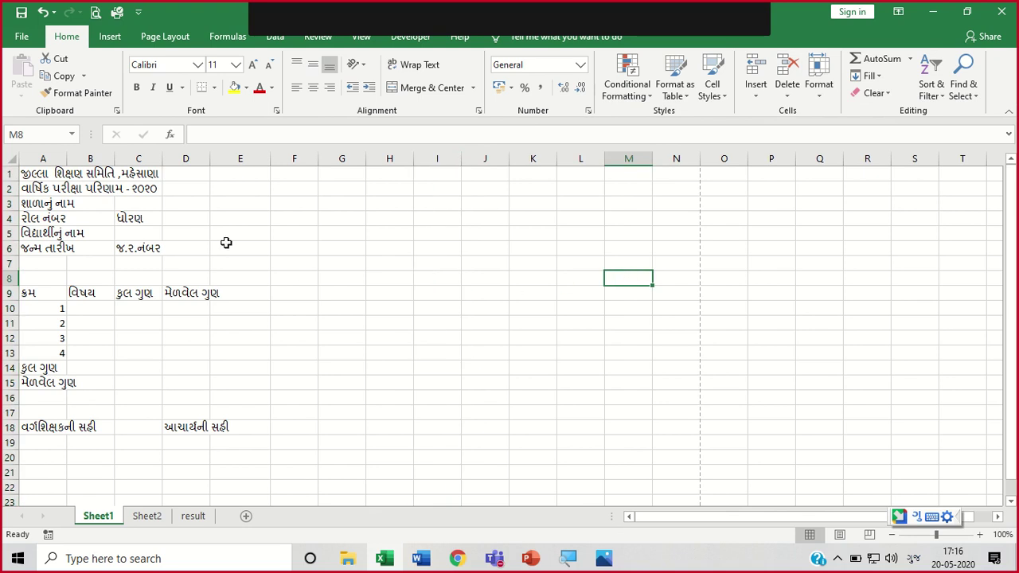
Step: Merge and centre the first title across A1:G1
left_click(28, 175)
left_click_drag(28, 175, 338, 171)
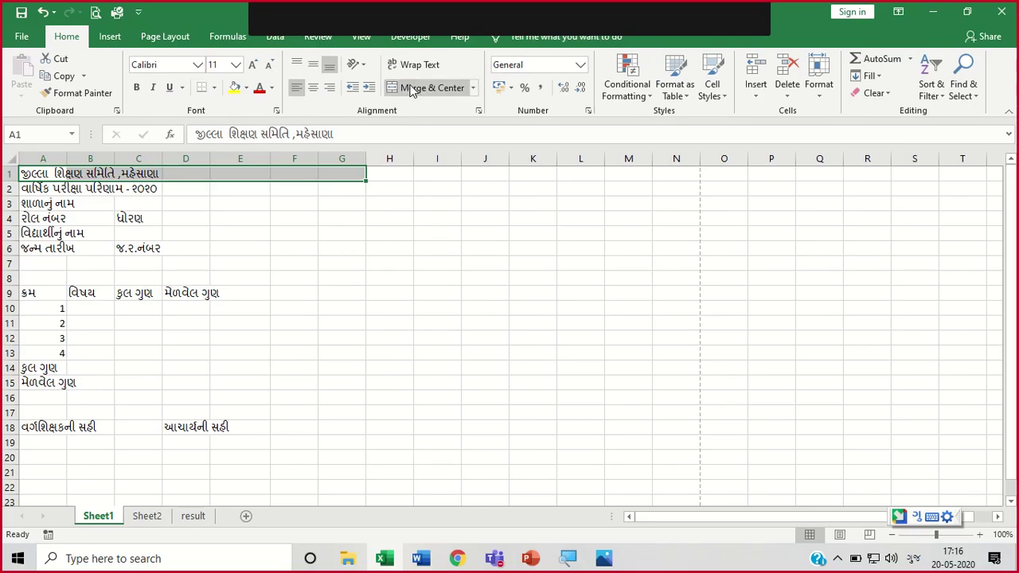
left_click(414, 89)
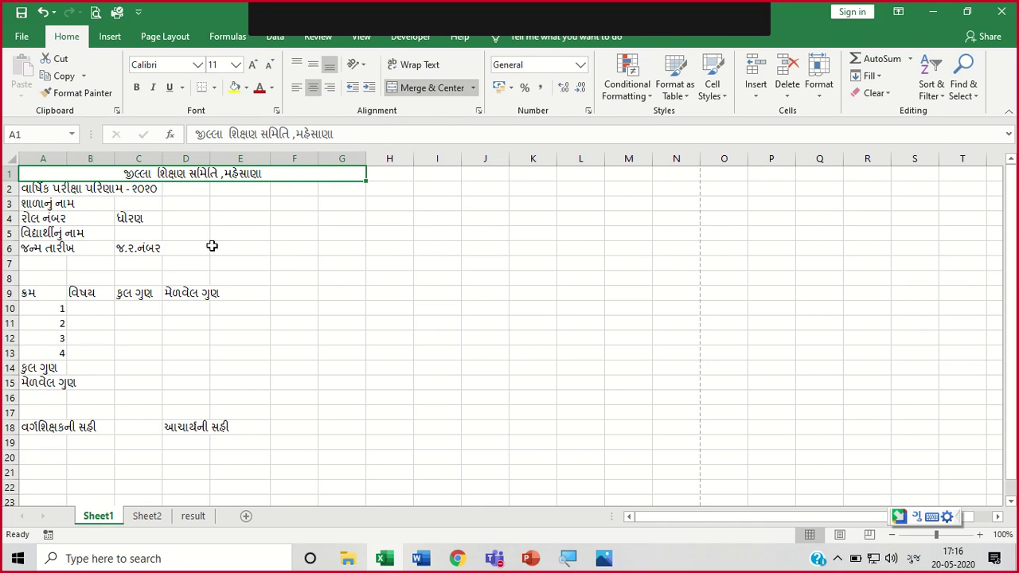
left_click(283, 229)
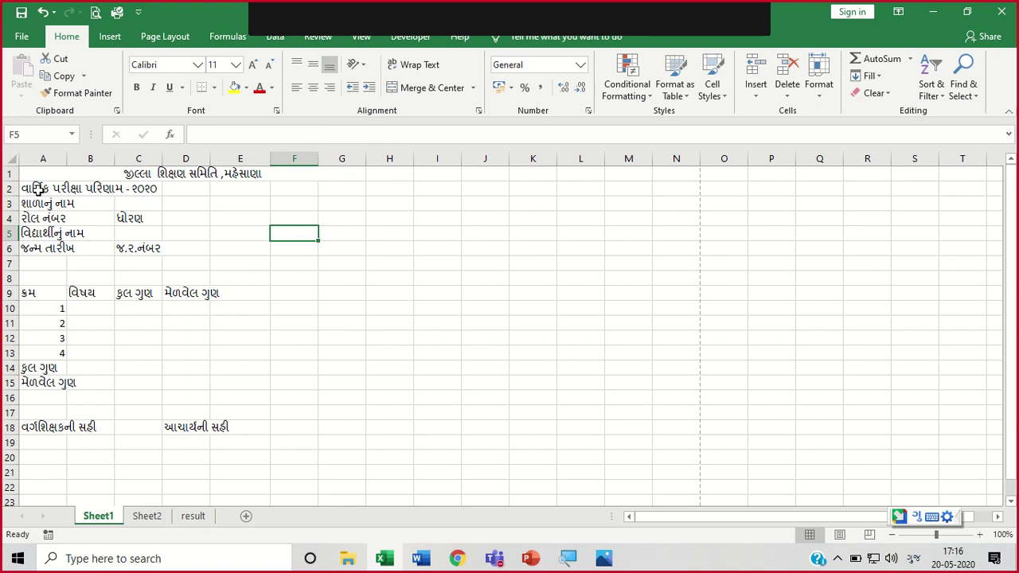
Step: Copy the merged centred format from A1 onto the second title row A2:G2
left_click_drag(37, 189, 360, 185)
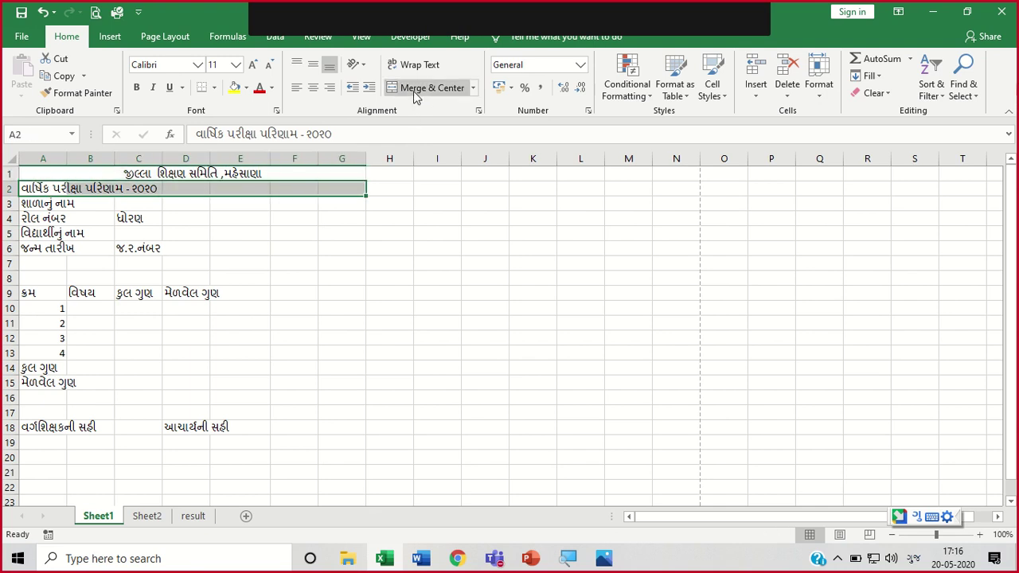
left_click(364, 340)
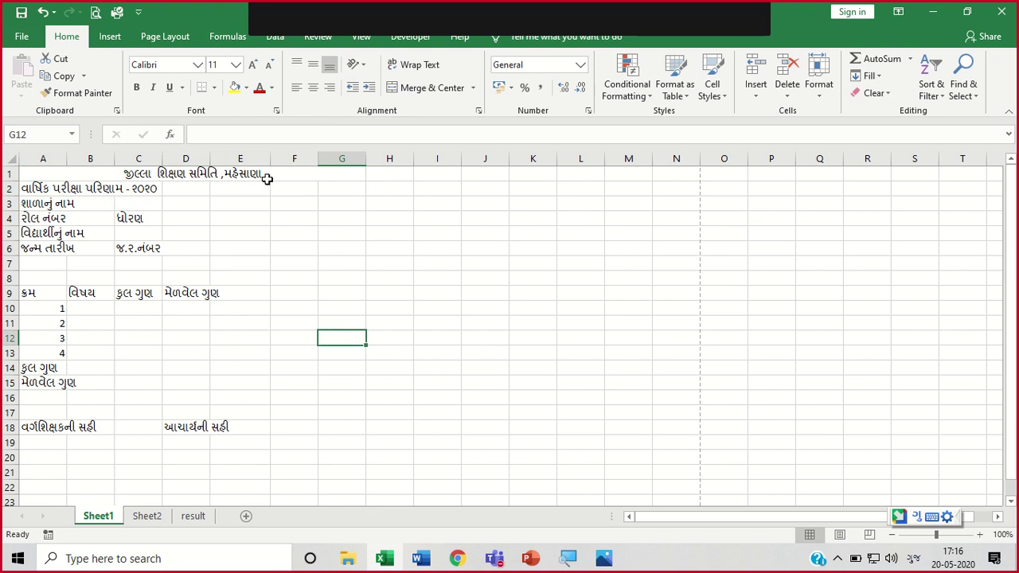
left_click(266, 177)
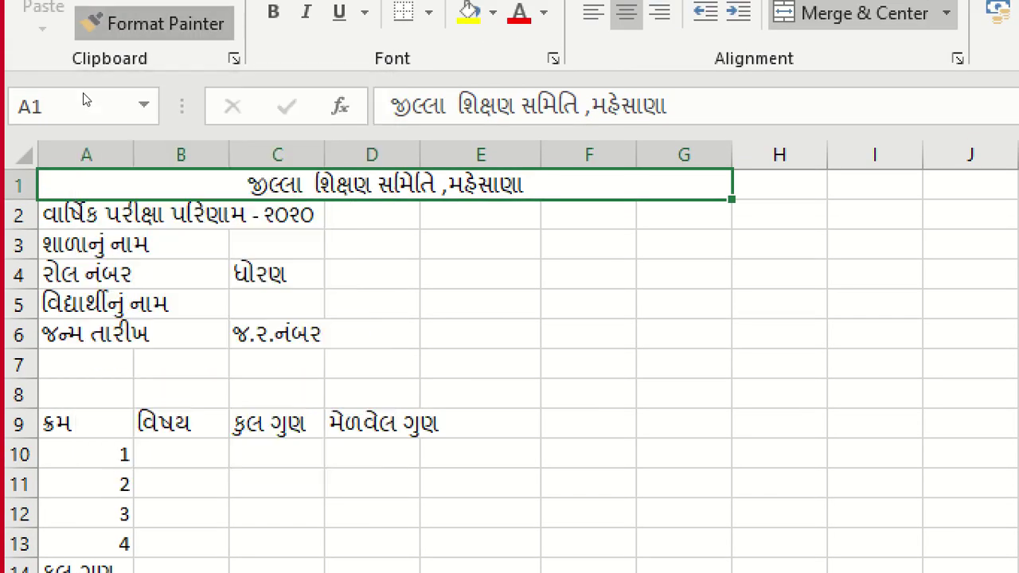
left_click(151, 24)
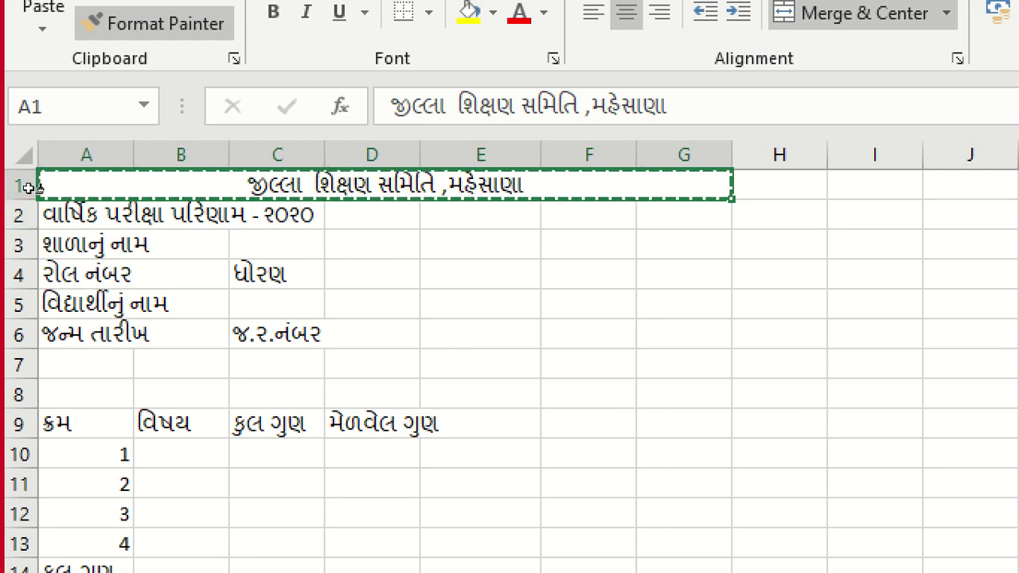
left_click(48, 213)
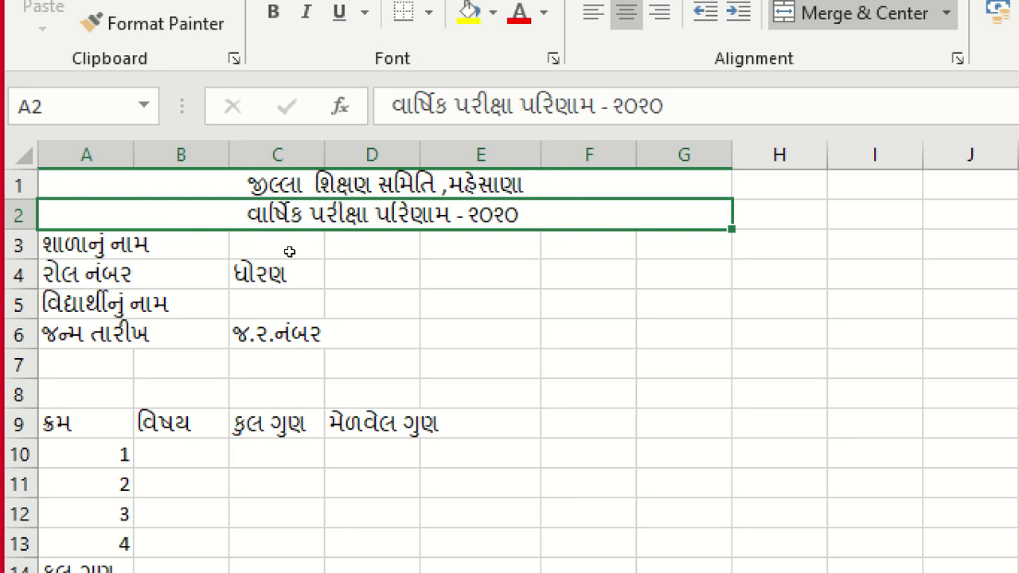
key("Down")
key("Down")
key("Down")
key("Right")
key("Right")
key("Right")
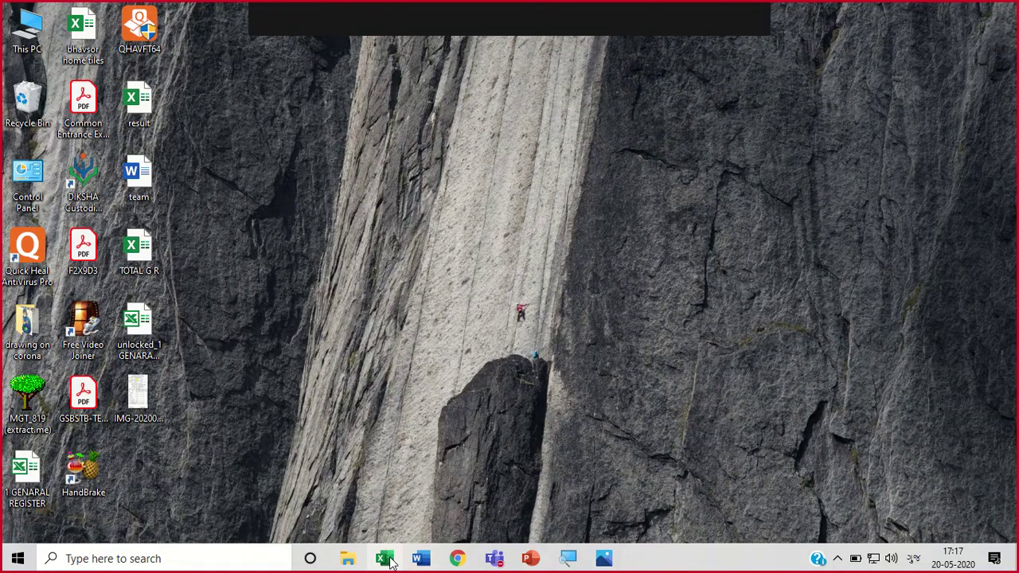
Step: Restore the Excel workbook from the taskbar and select the school-name label in A3
left_click(385, 559)
left_click(50, 203)
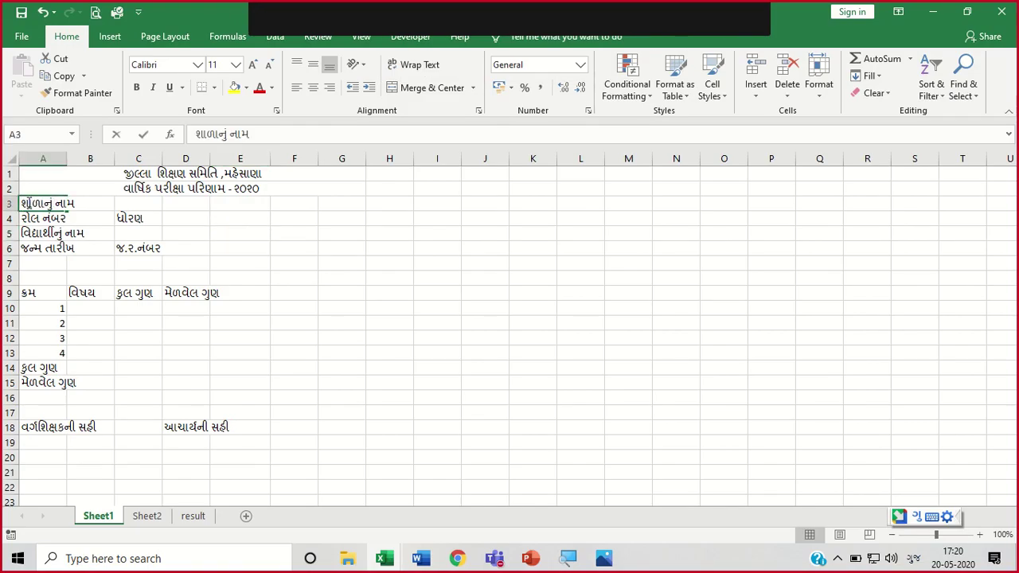
Step: Replace the A3 label with a dotted blank followed by પ્રાથમિક શાળા , તા.....
double_click(69, 203)
left_click_drag(89, 204, 13, 205)
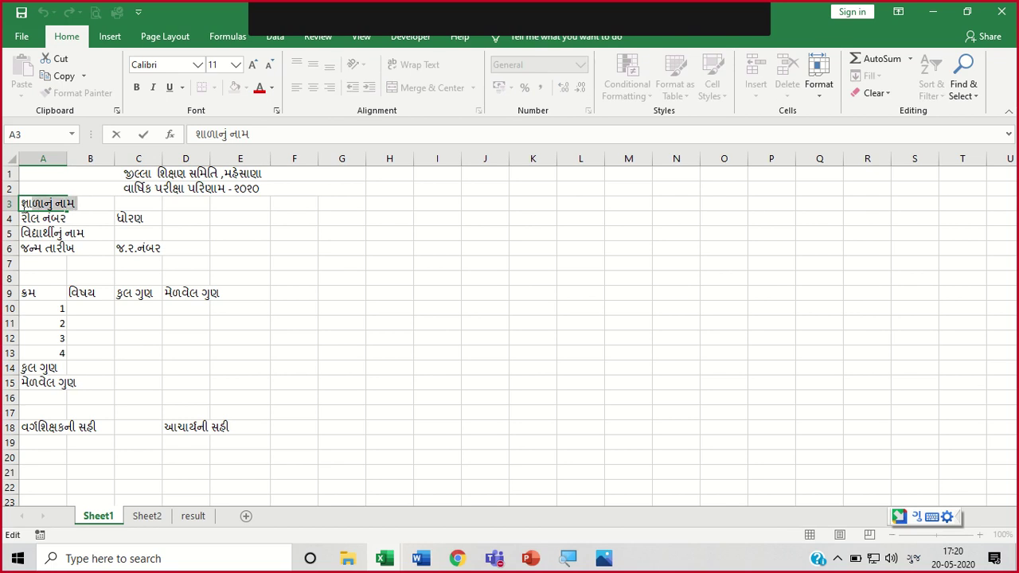
type("..")
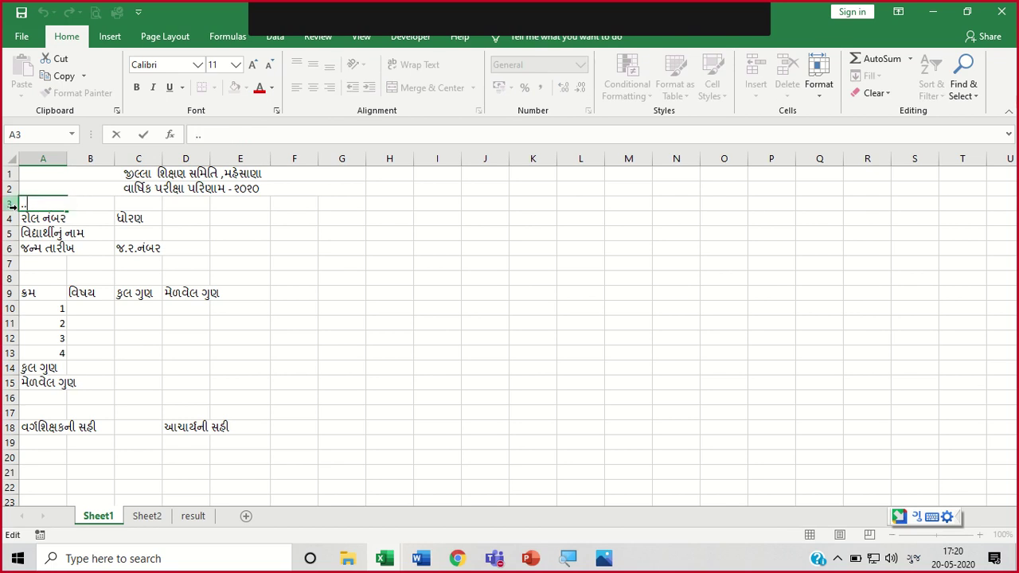
type(".......")
type(".......")
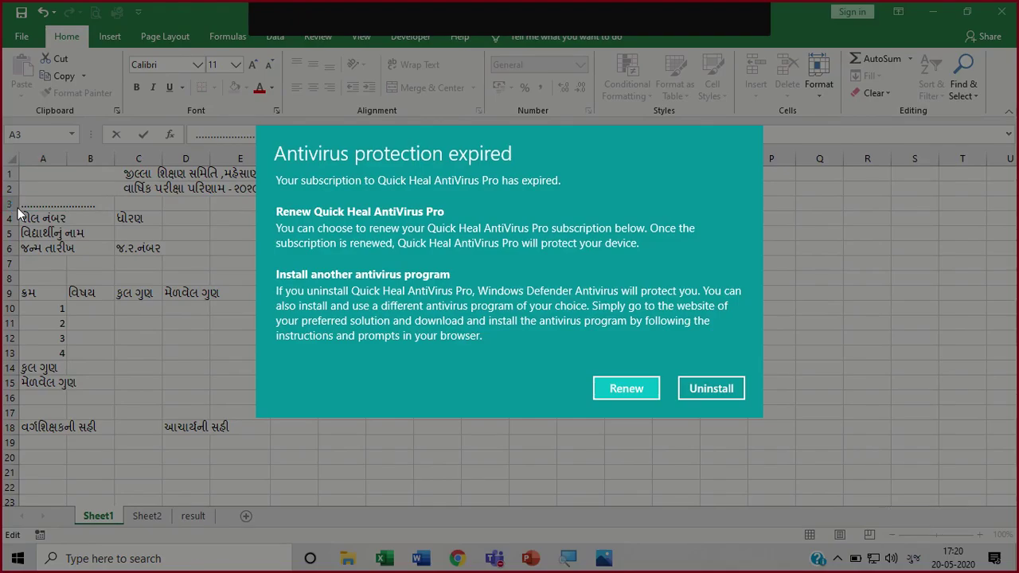
left_click(627, 383)
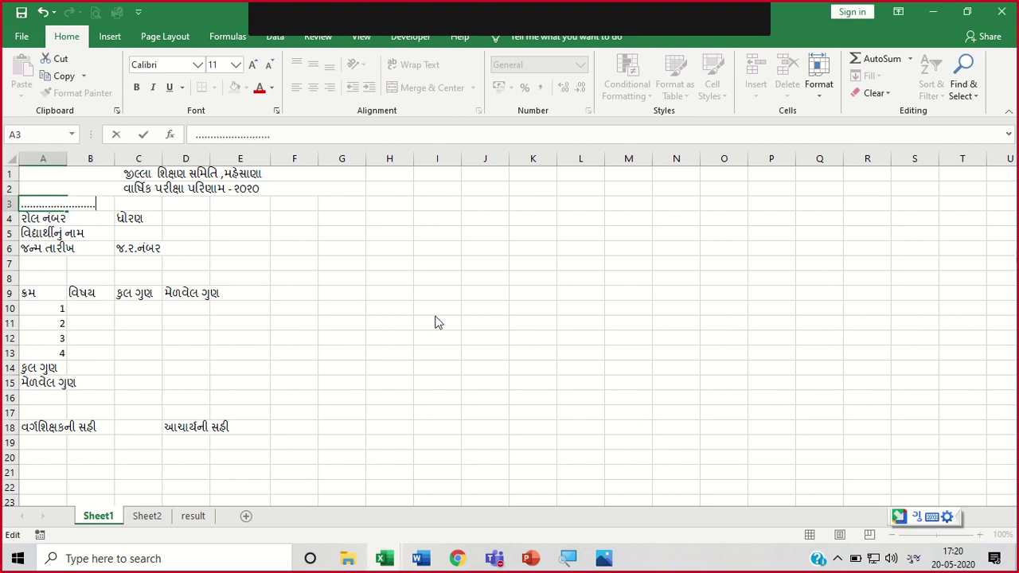
key("Escape")
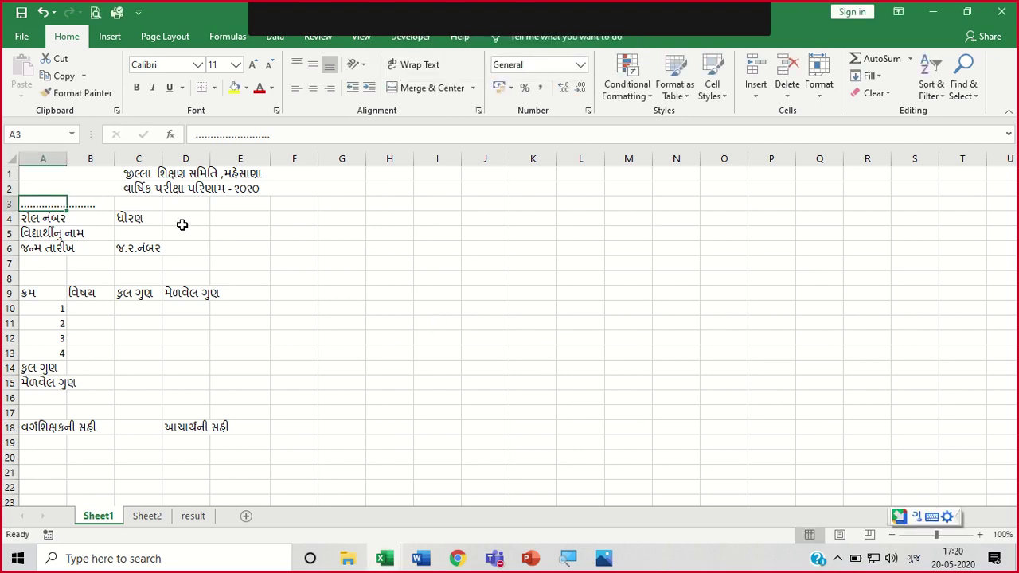
double_click(48, 203)
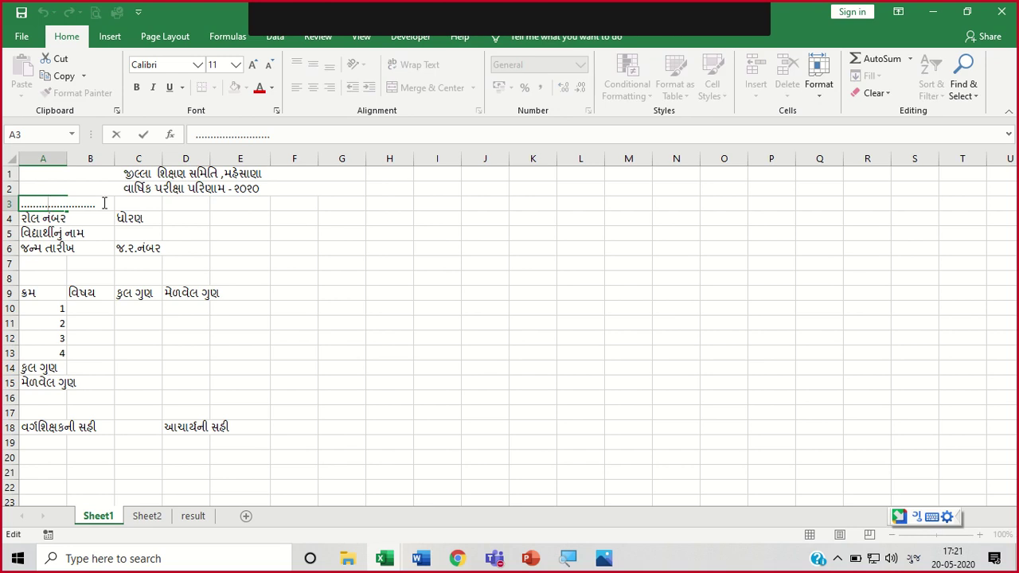
type("praa")
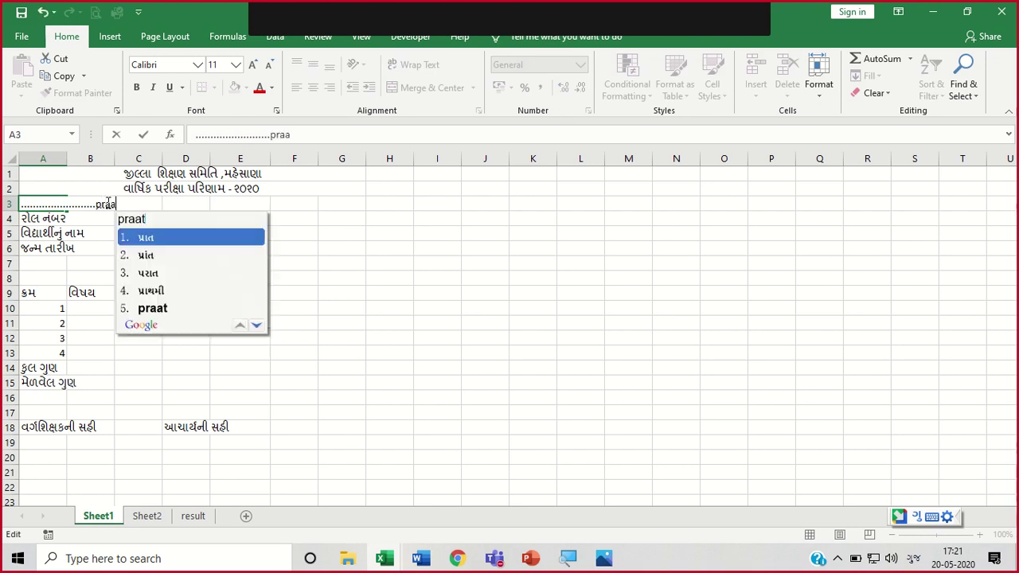
type("thmik ")
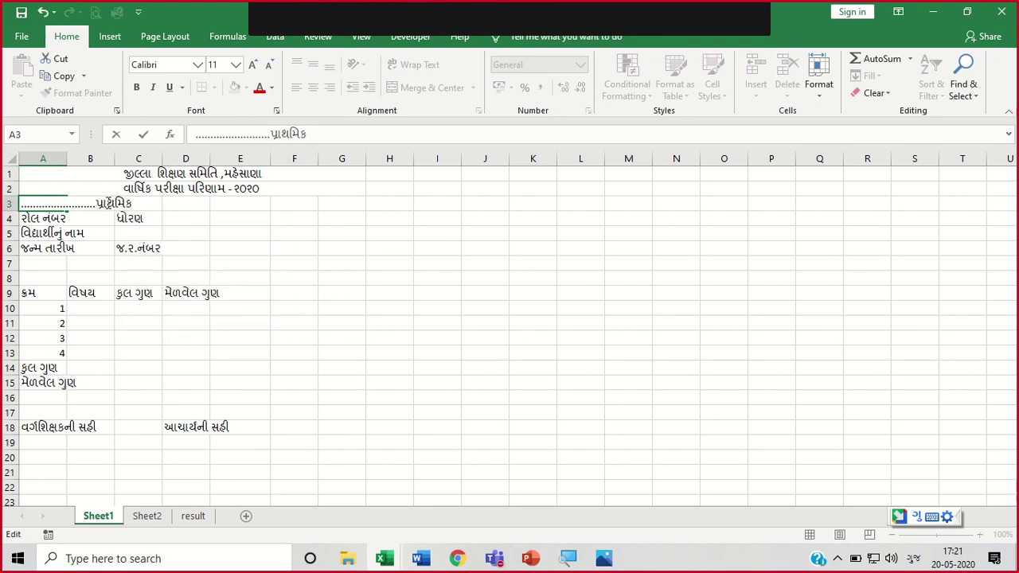
type("shala ")
type(" ta.")
left_click(238, 279)
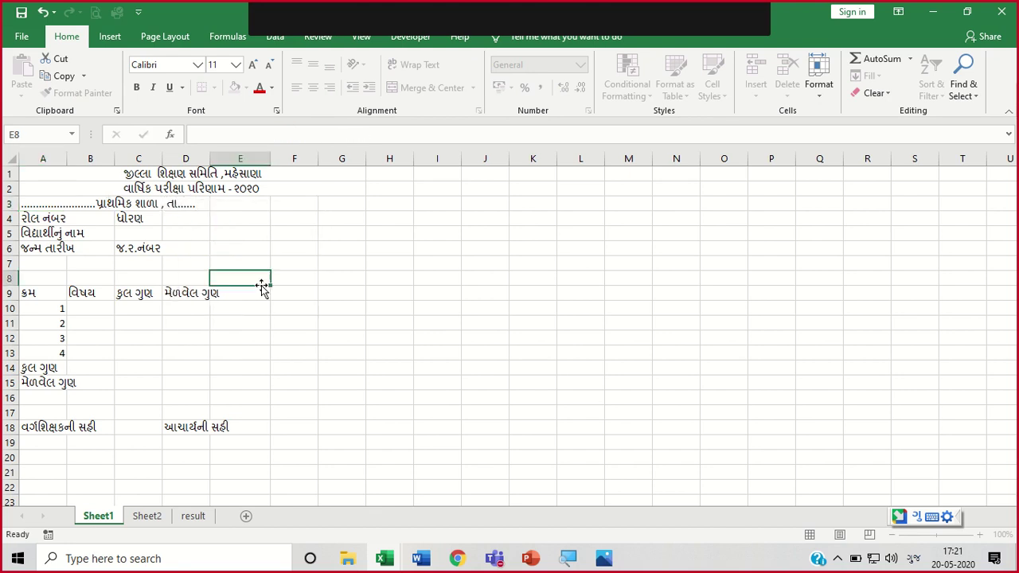
left_click_drag(49, 200, 350, 204)
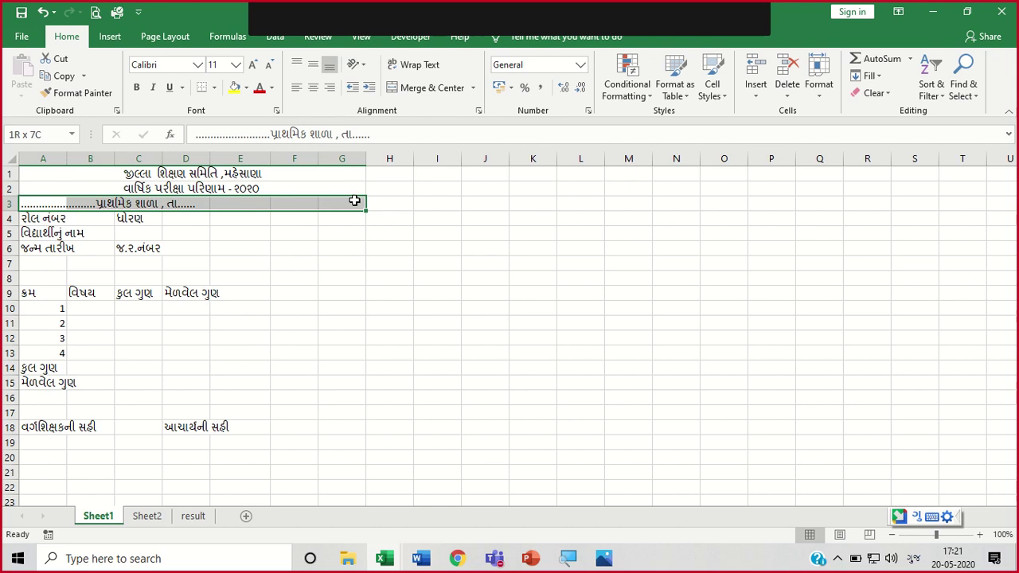
left_click(427, 89)
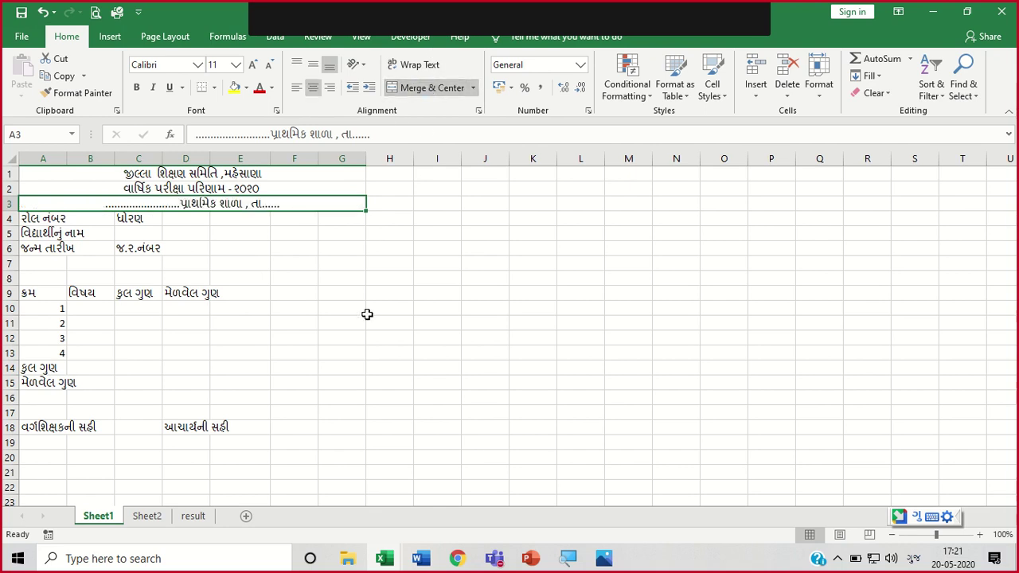
left_click(369, 313)
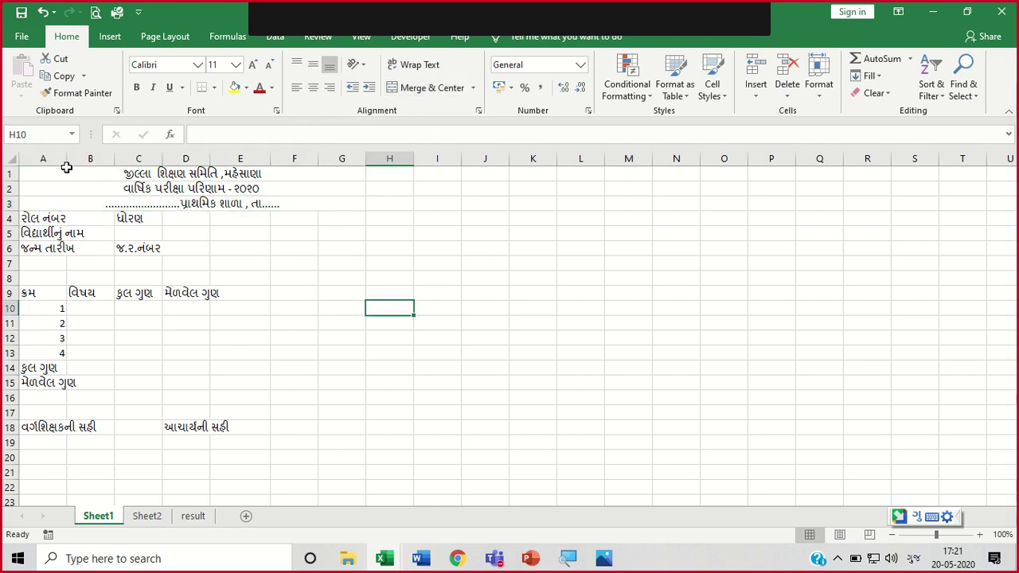
left_click_drag(68, 164, 68, 164)
scroll(59, 257, "down", 1)
scroll(57, 274, "up", 1)
mouse_move(67, 159)
left_mouse_down()
mouse_move(54, 162)
mouse_move(76, 158)
left_mouse_up()
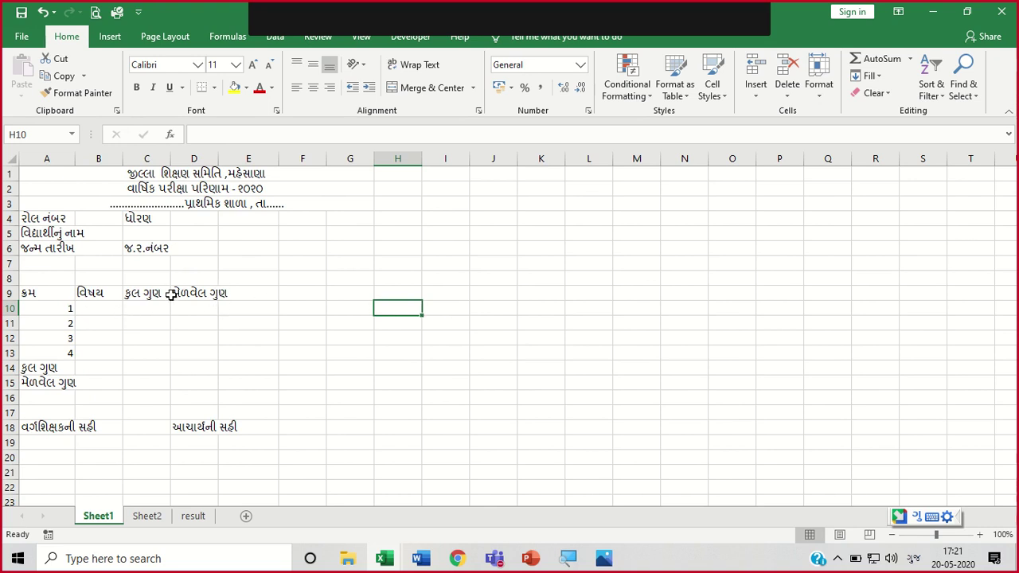
left_click_drag(73, 161, 44, 167)
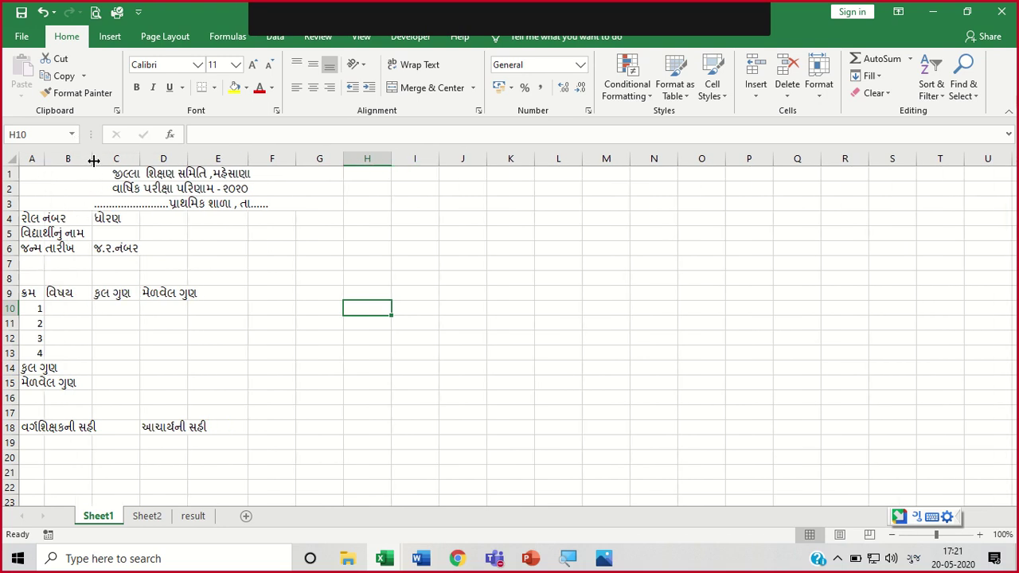
Step: Move the ધોરણ label from C4 to E4
left_click(57, 218)
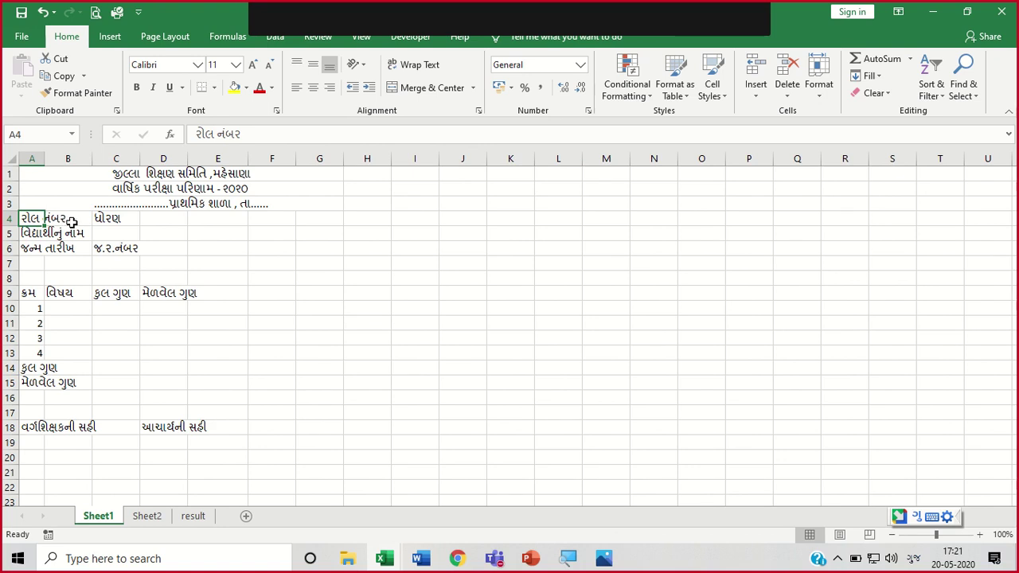
left_click(108, 219)
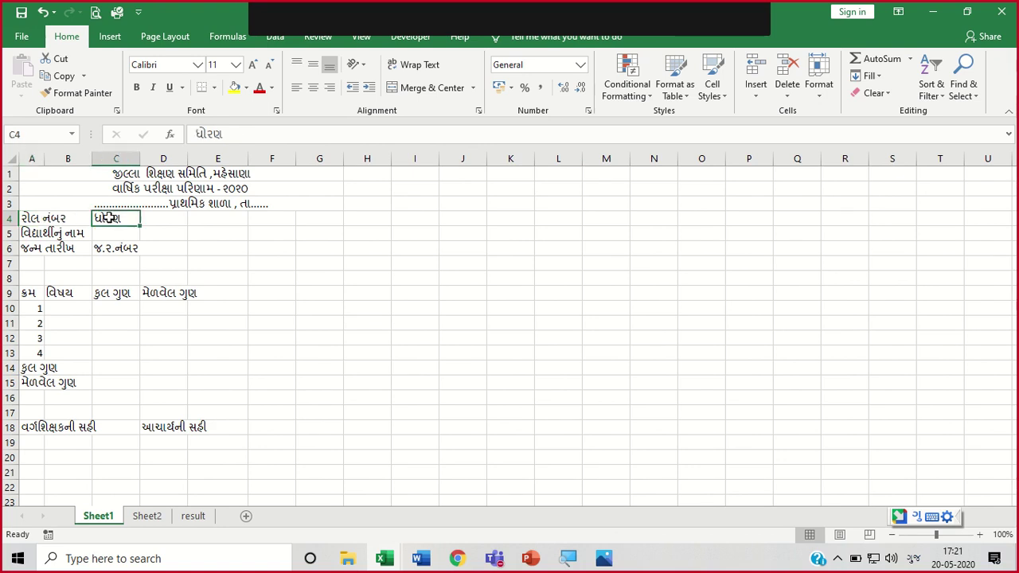
key("ctrl+c")
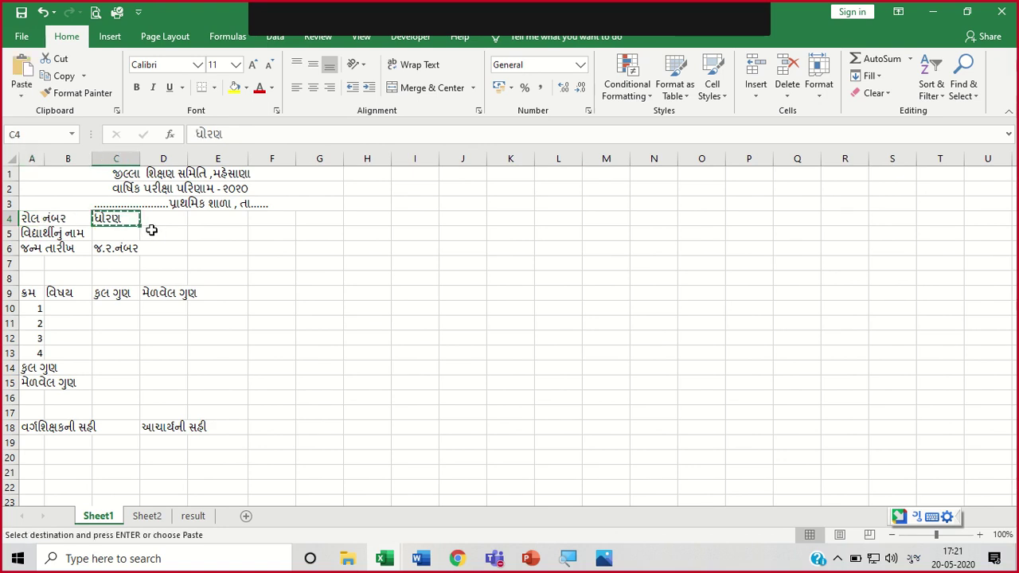
key("Right")
key("Right")
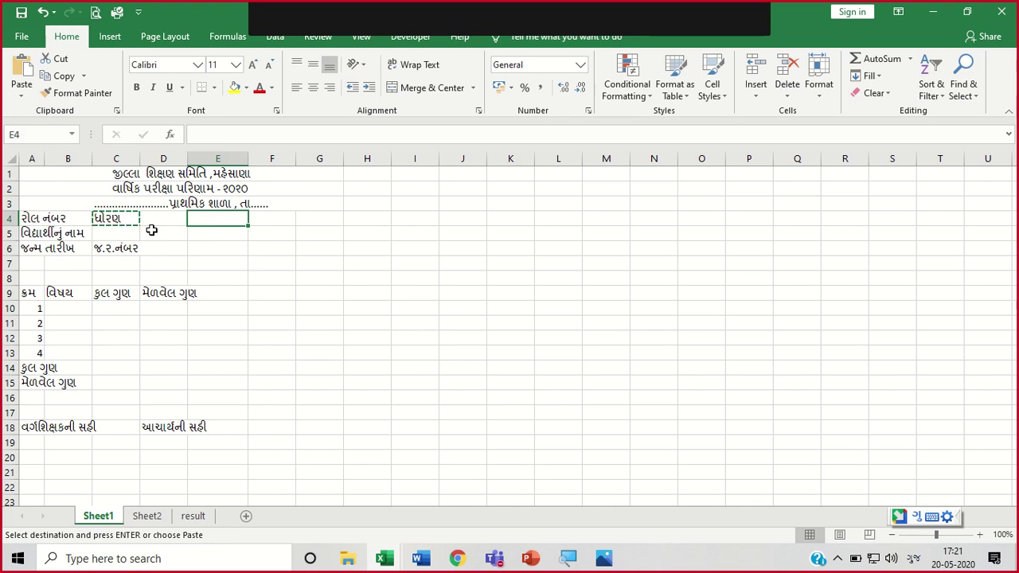
key("Escape")
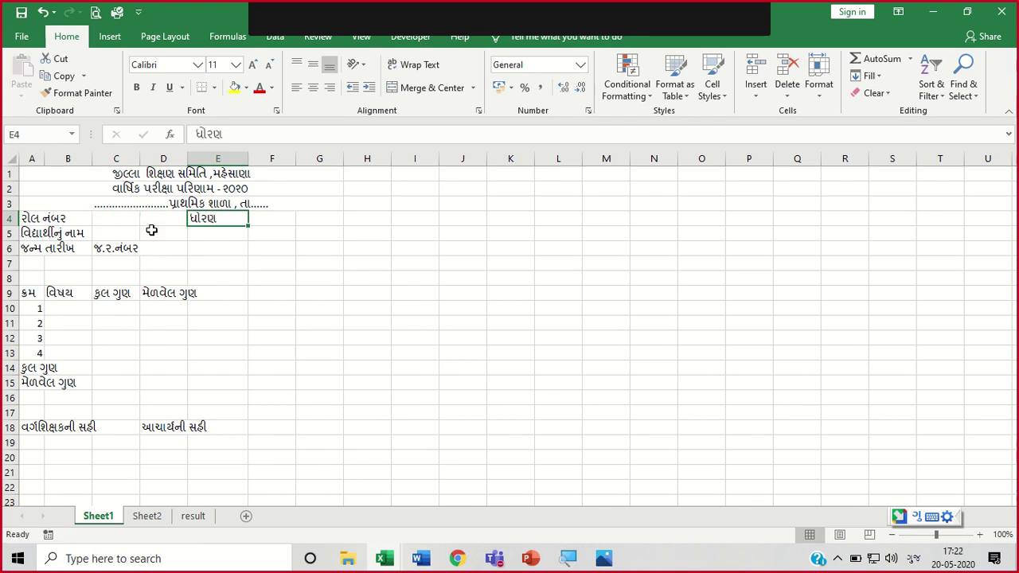
left_click(324, 220)
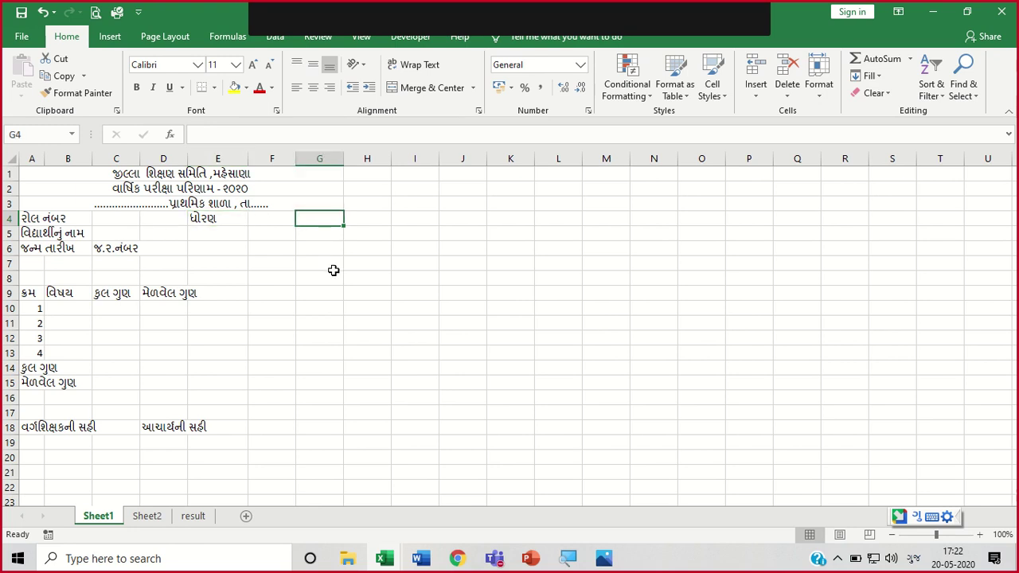
left_click(117, 220)
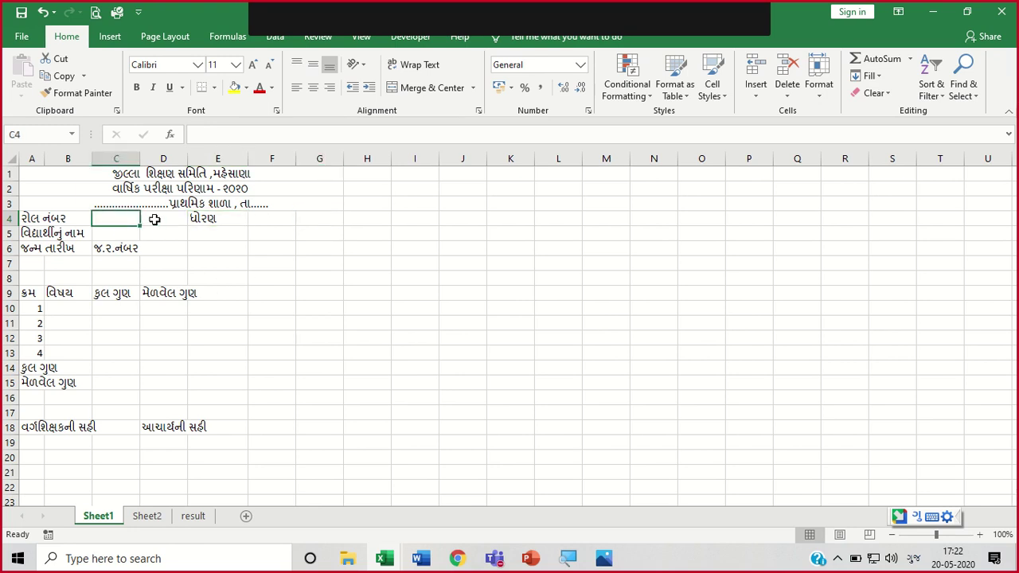
Step: Enter 3 as the class value in F4
left_click(283, 222)
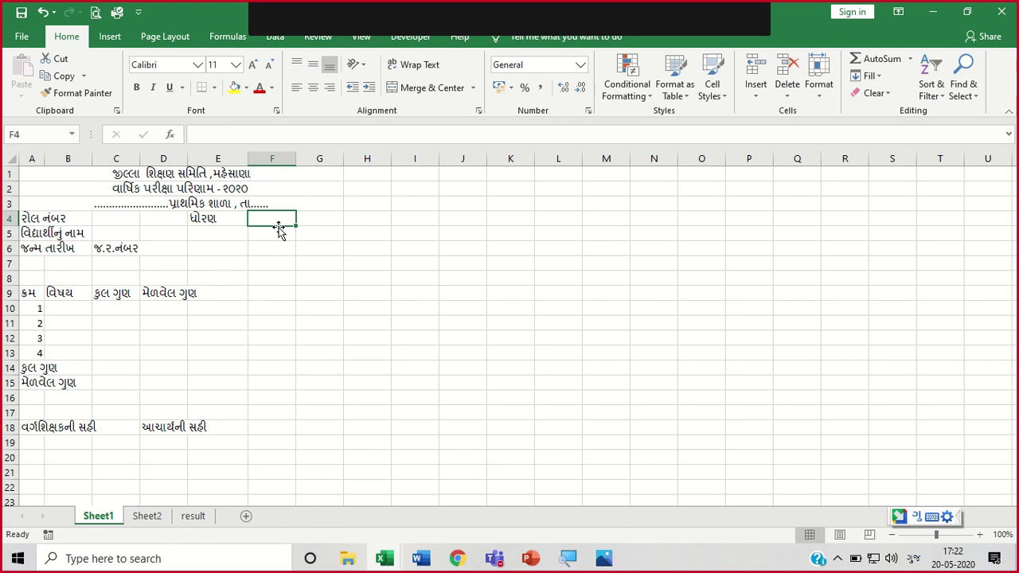
type("3")
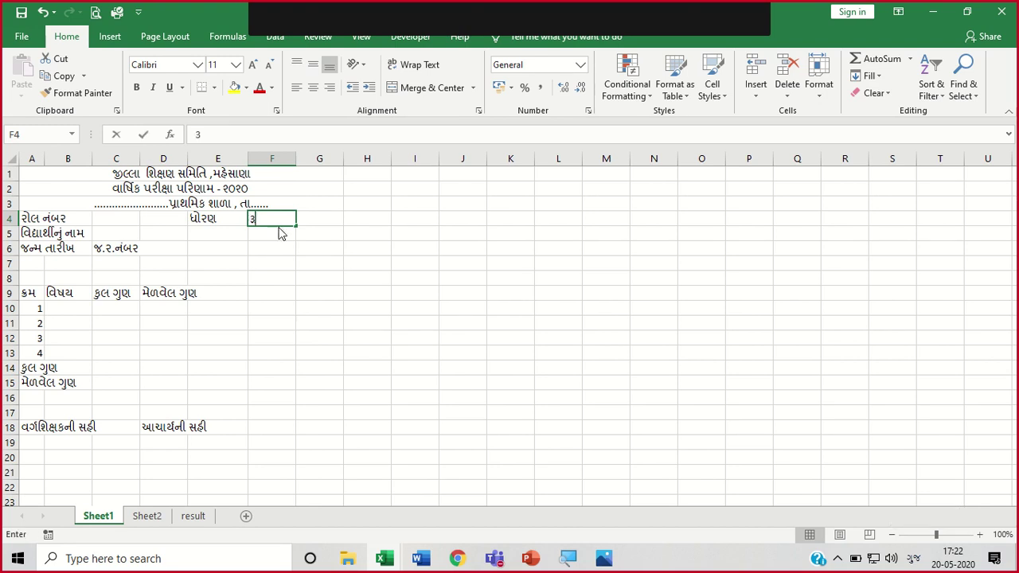
key("BackSpace")
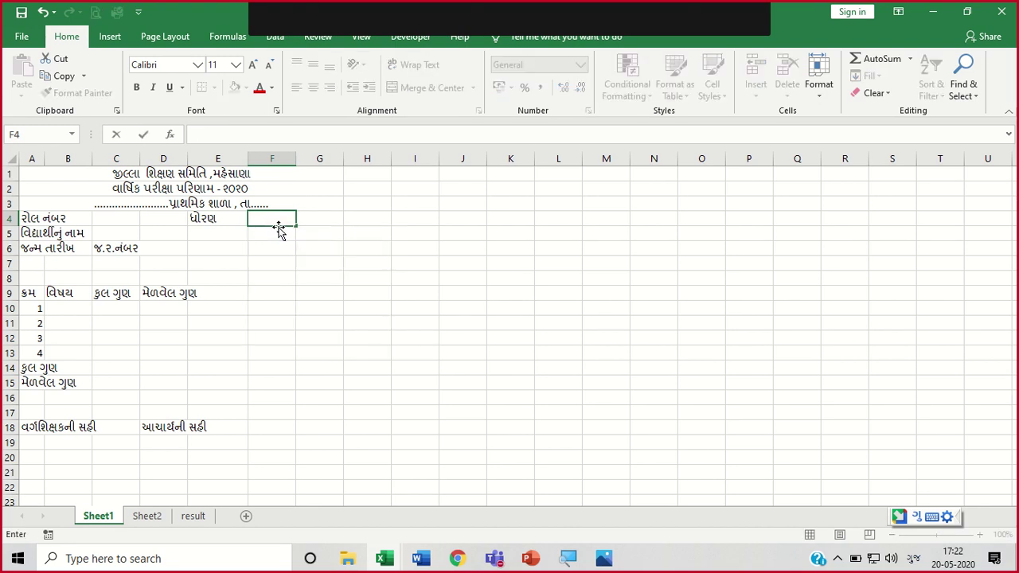
key("super+space")
key("super+space")
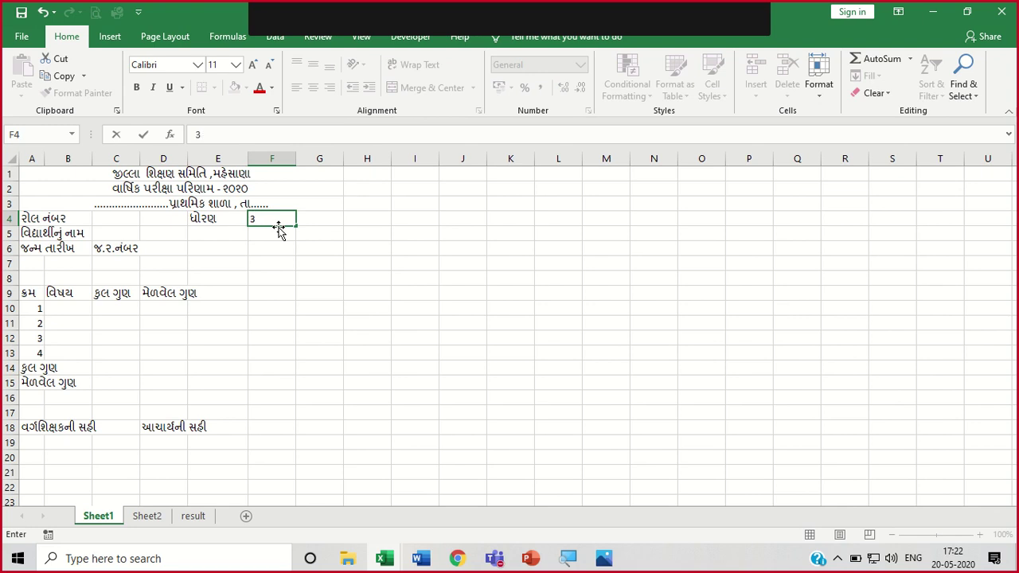
key("Return")
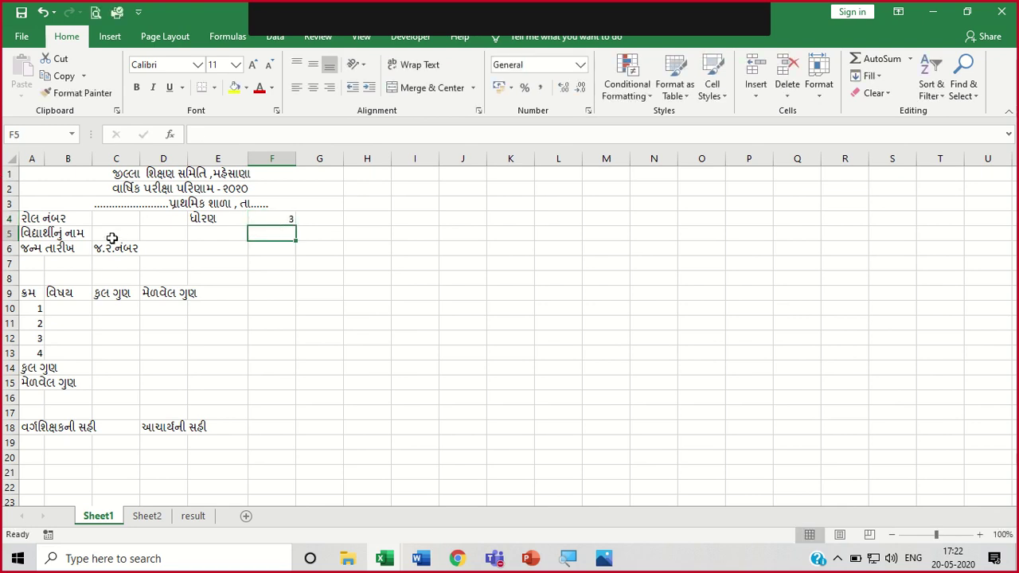
Step: Merge and centre C5:G5 as the student name field
left_click_drag(111, 236, 334, 244)
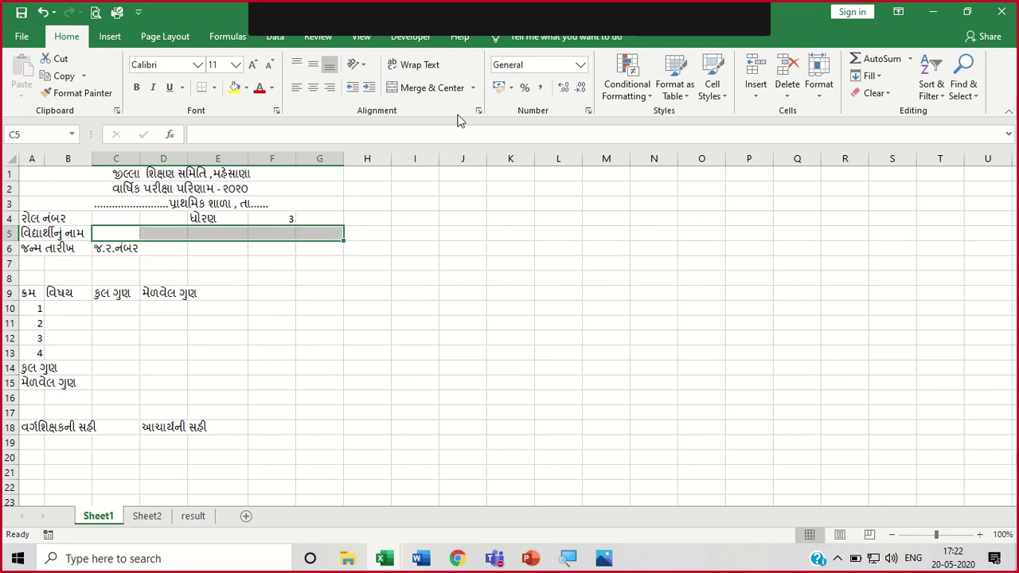
left_click(430, 88)
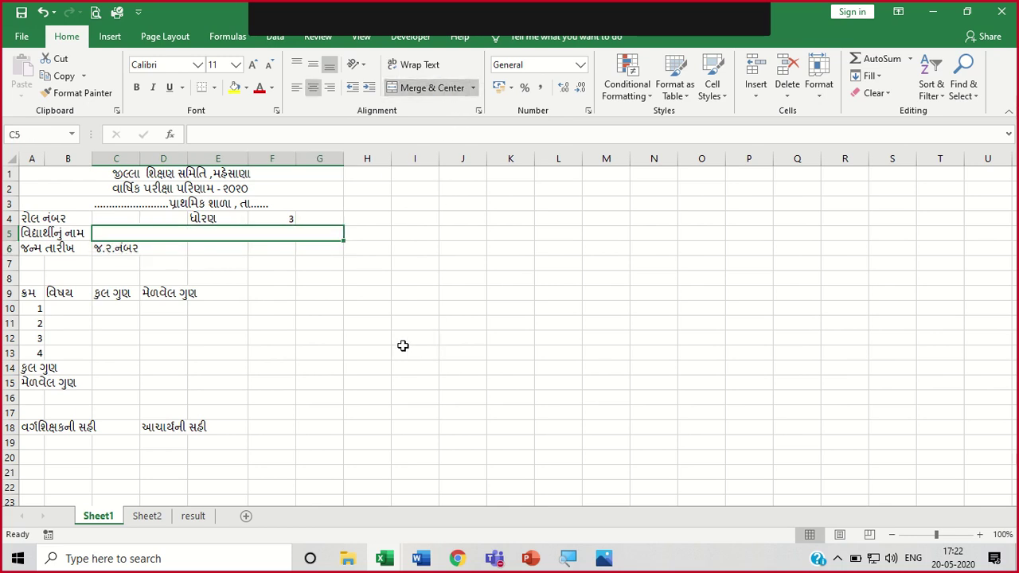
left_click(400, 352)
left_click(164, 238)
left_click(79, 237)
Step: Move the જ.ર.નંબર label from C6 to E6
left_click(114, 248)
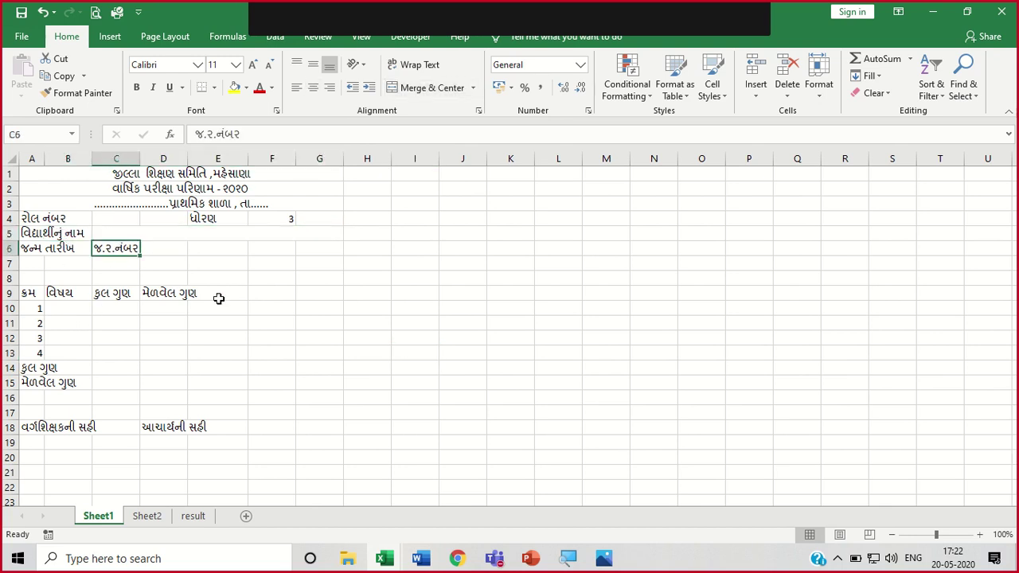
key("ctrl+c")
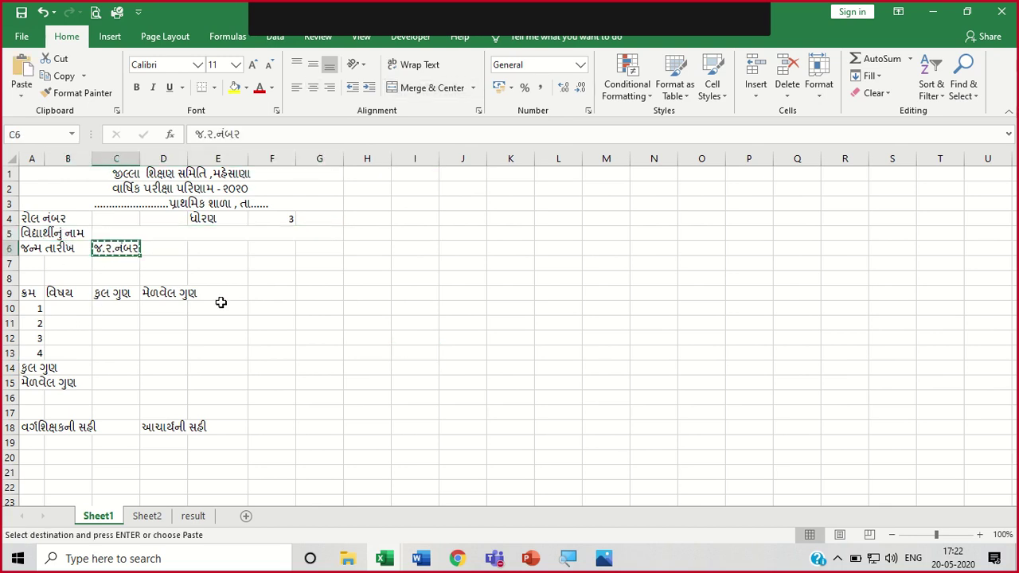
key("Right")
key("Right")
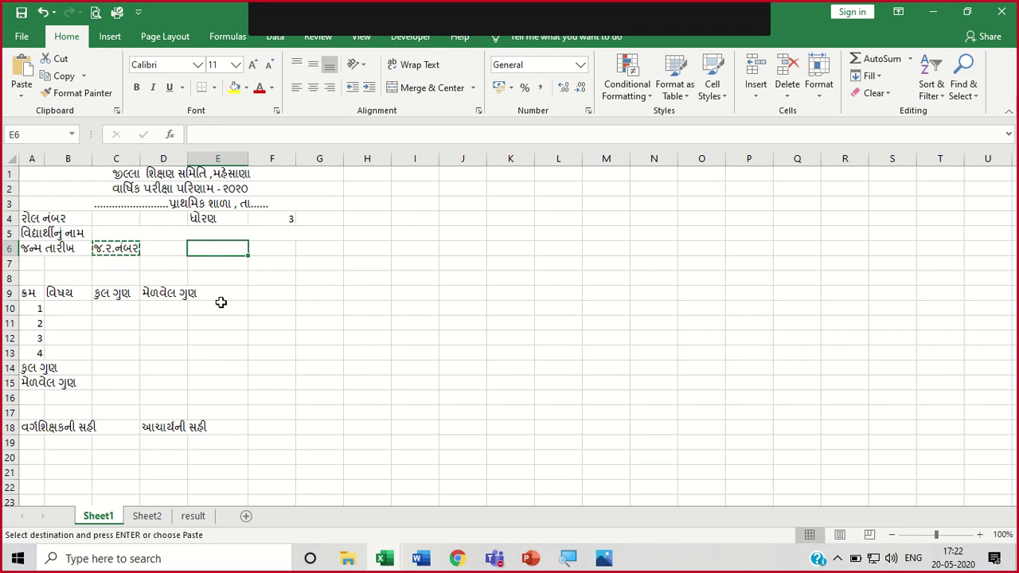
key("Return")
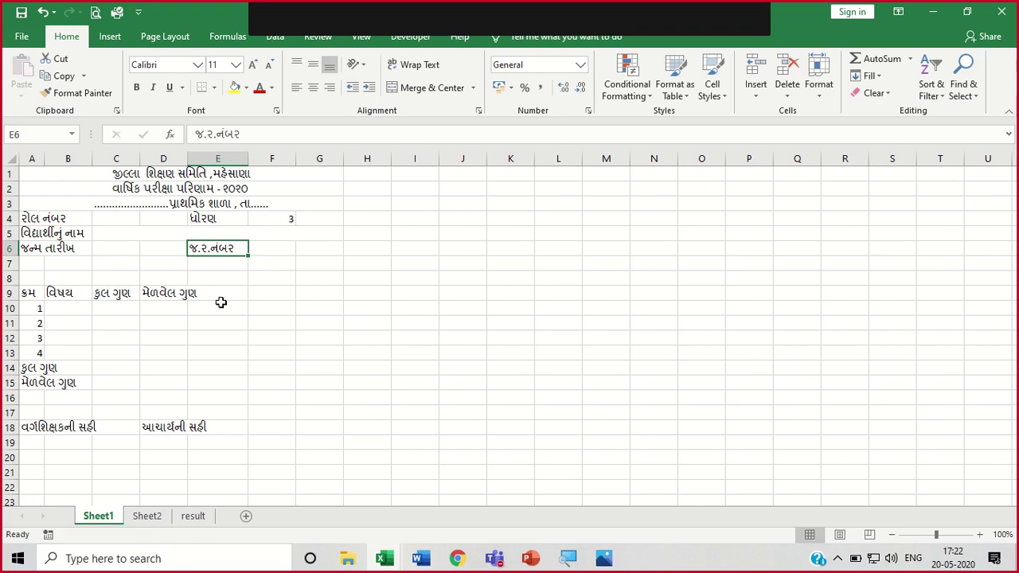
left_click(291, 324)
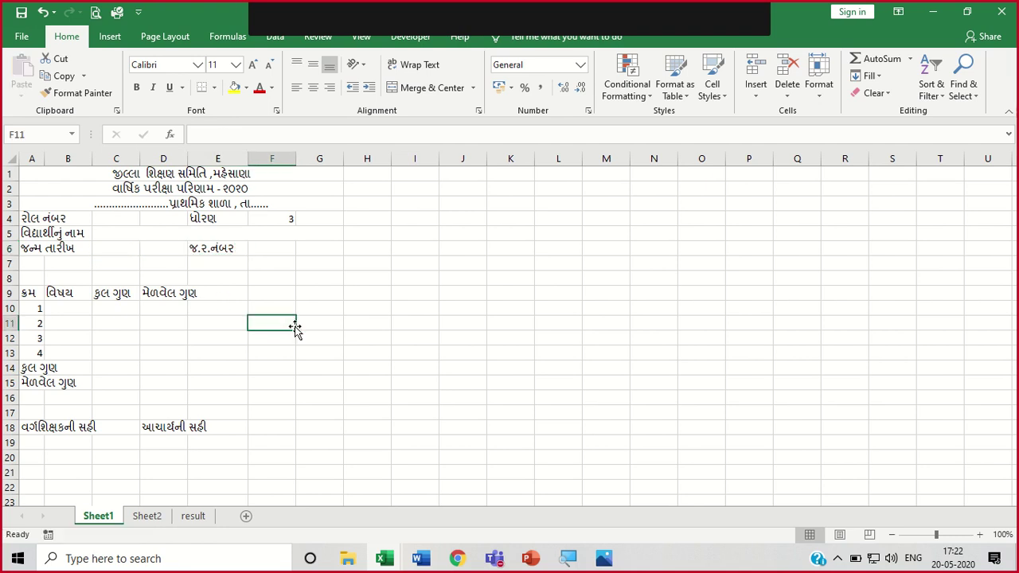
Step: Merge and centre C6:D6 for birth date and F6:G6 for the G.R. number
left_click_drag(126, 246, 142, 247)
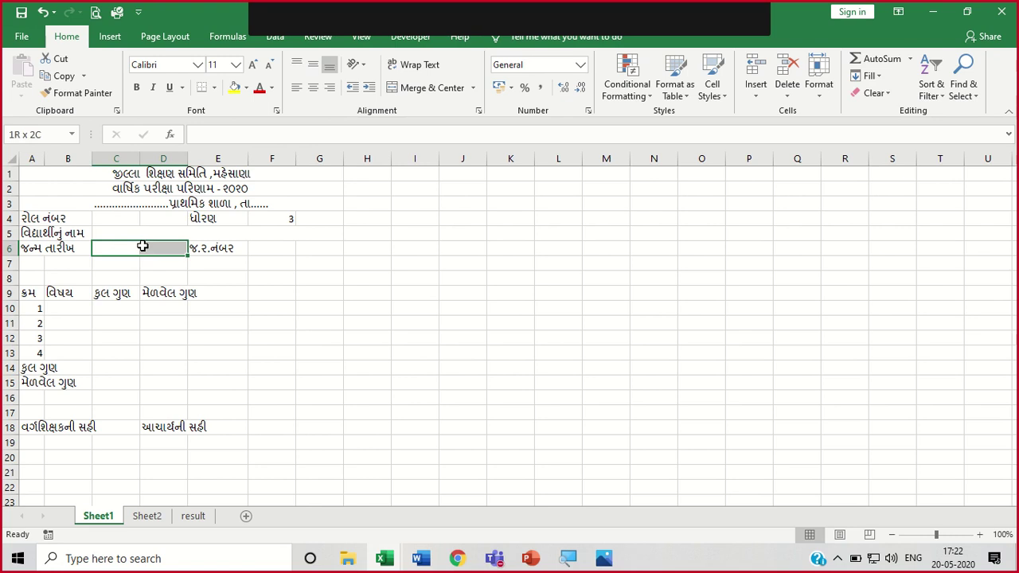
left_click(410, 89)
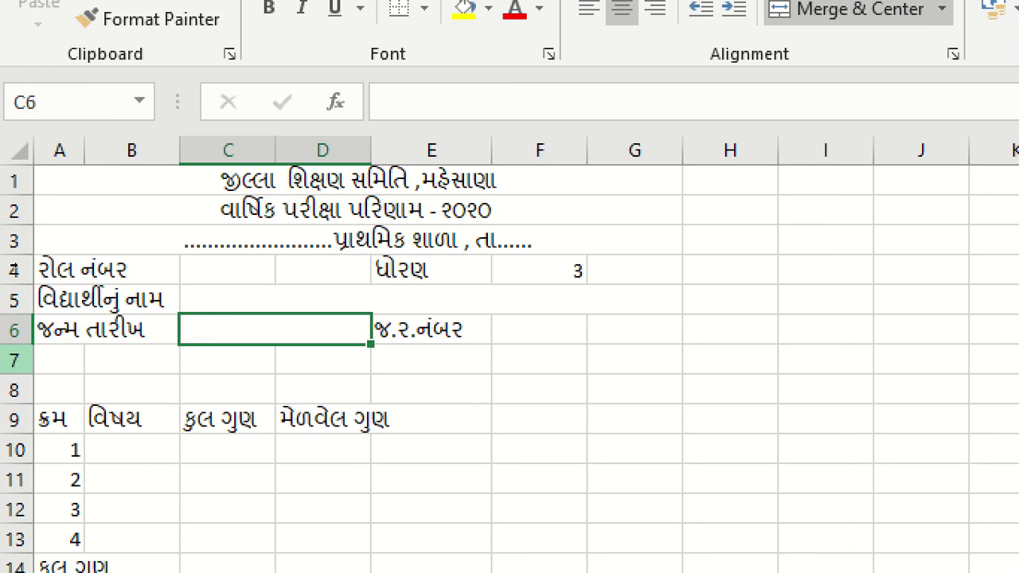
key("Up")
key("shift+Right")
key("shift+Right")
key("shift+Right")
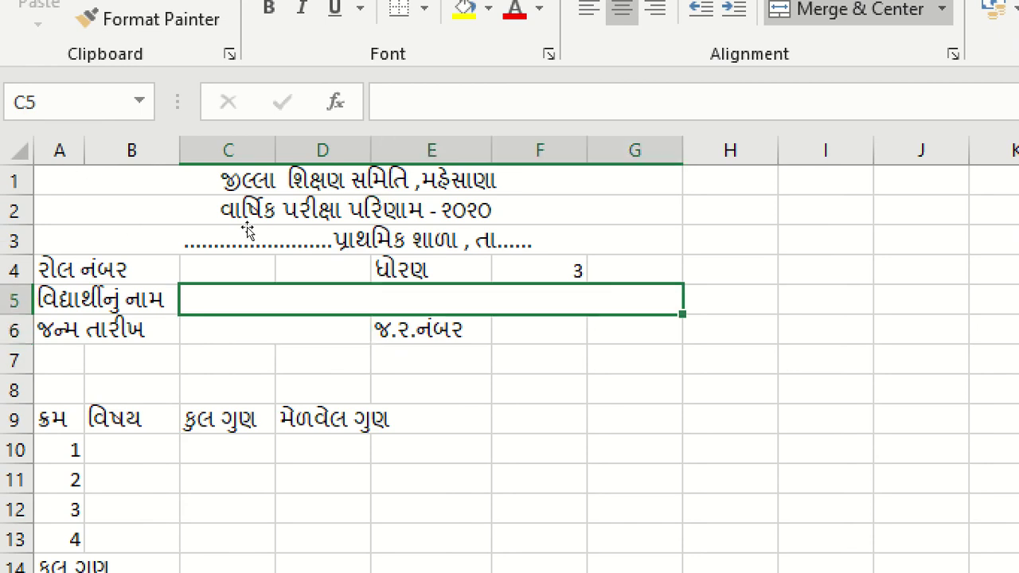
key("Down")
key("Right")
key("Right")
key("shift+Right")
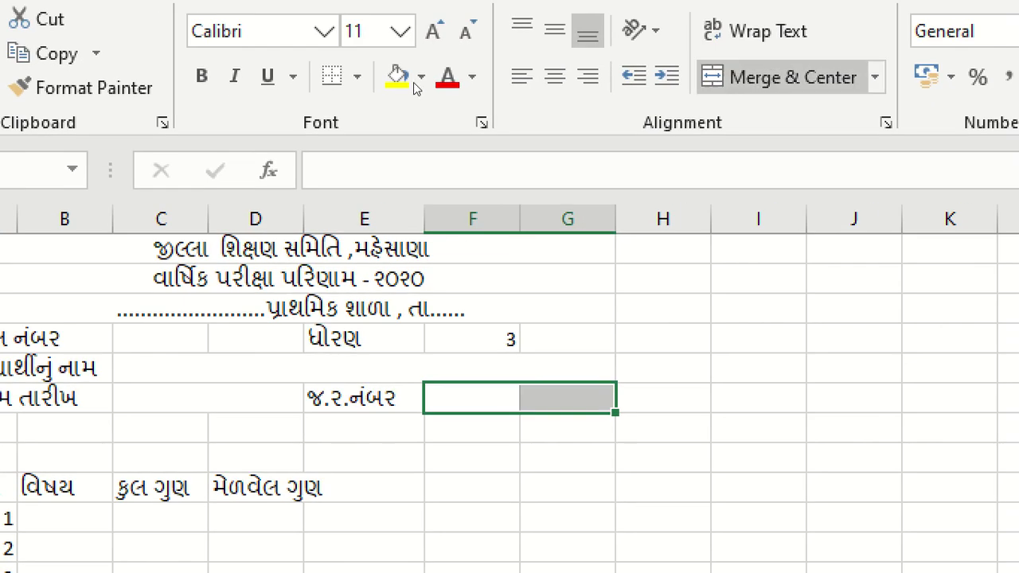
left_click(860, 8)
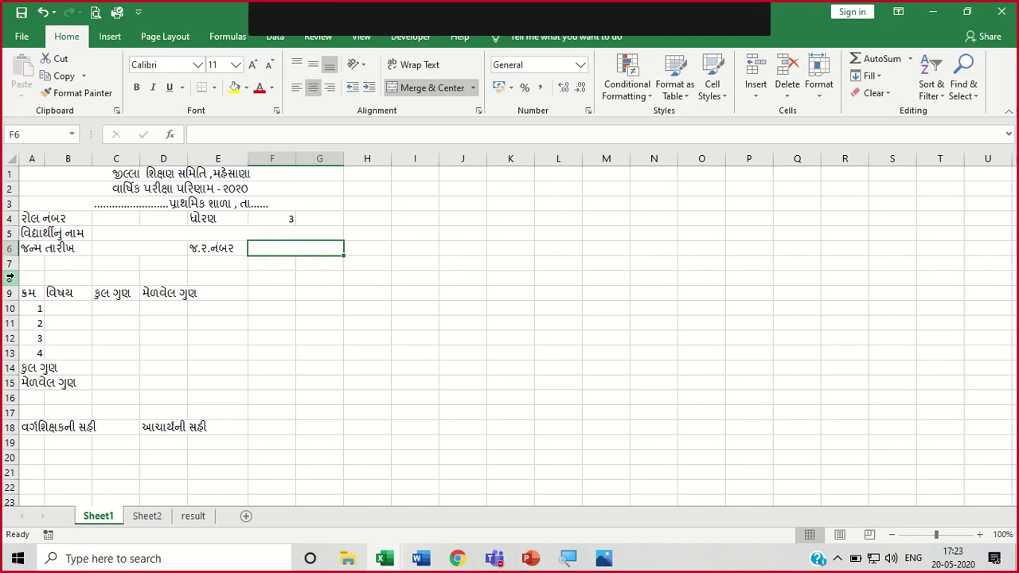
Step: Open the Insert cells dialog for A9:A15 and move it to the middle of the screen
left_click(275, 323)
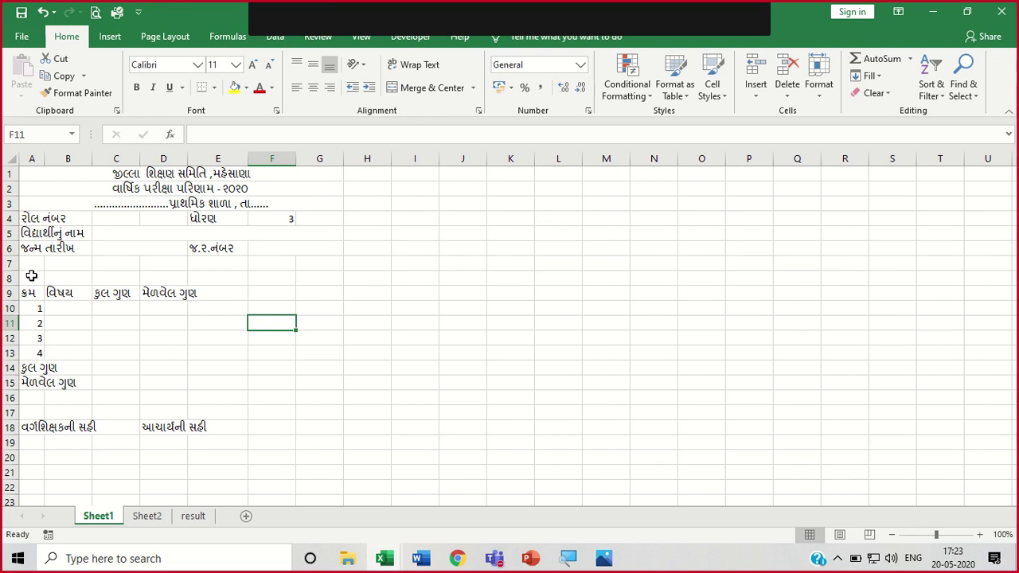
left_click_drag(29, 292, 35, 380)
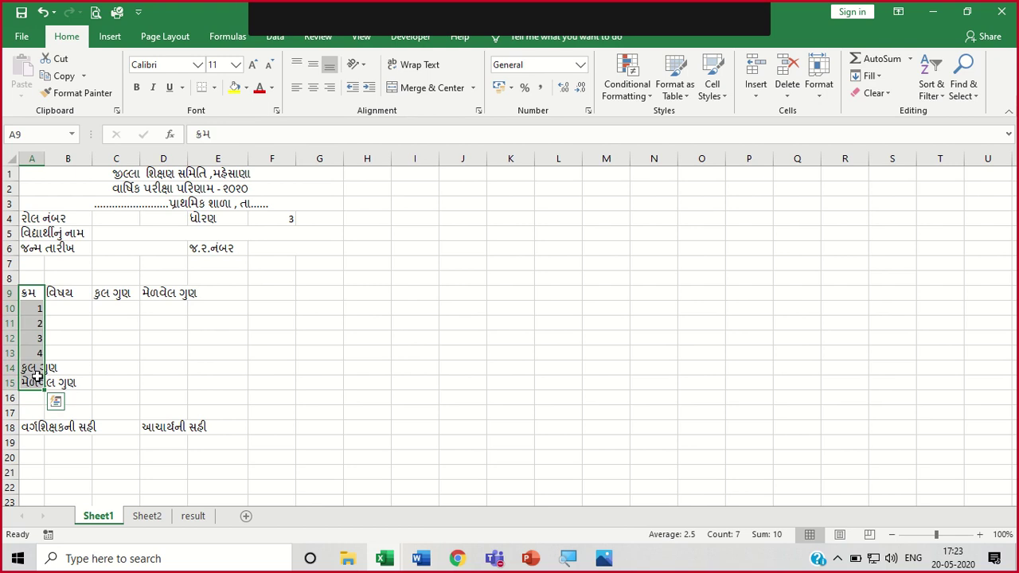
right_click(36, 374)
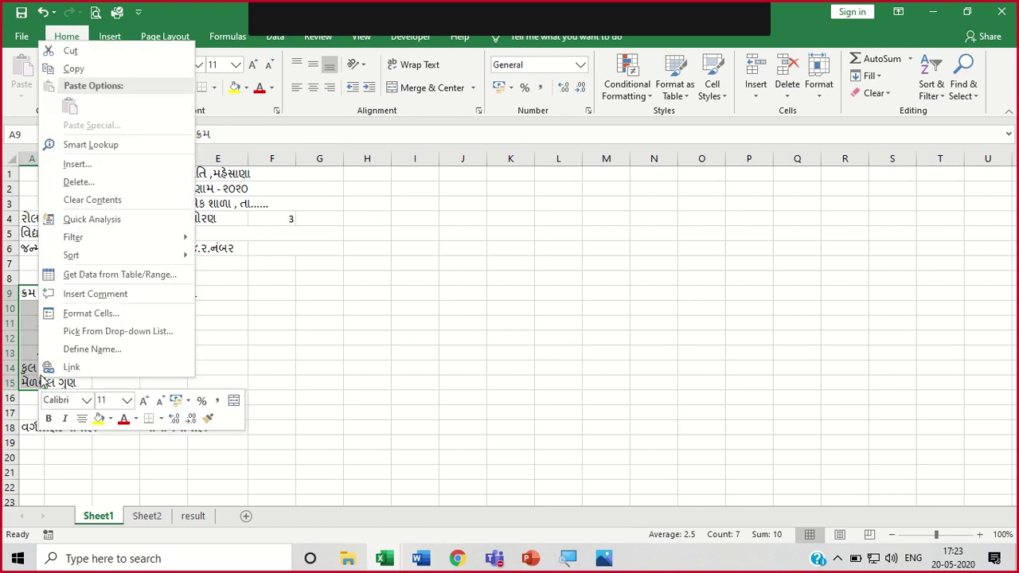
left_click(77, 164)
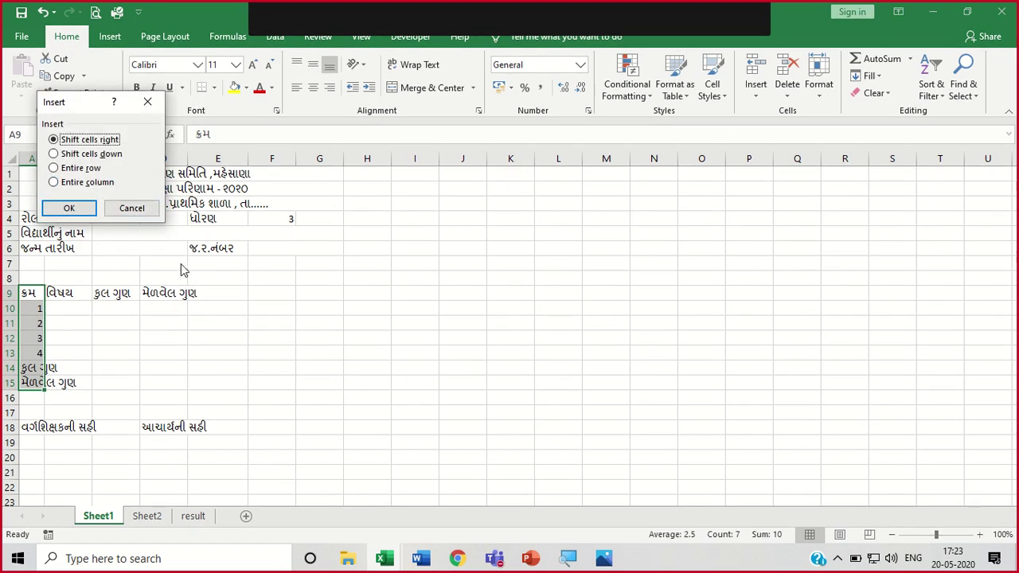
mouse_move(79, 102)
left_mouse_down()
mouse_move(360, 151)
mouse_move(406, 188)
left_mouse_up()
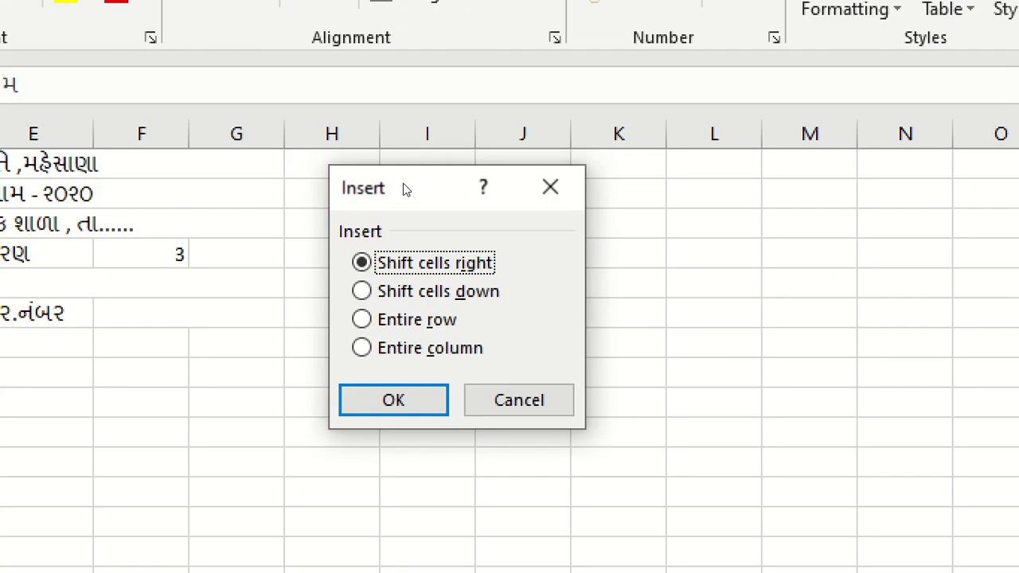
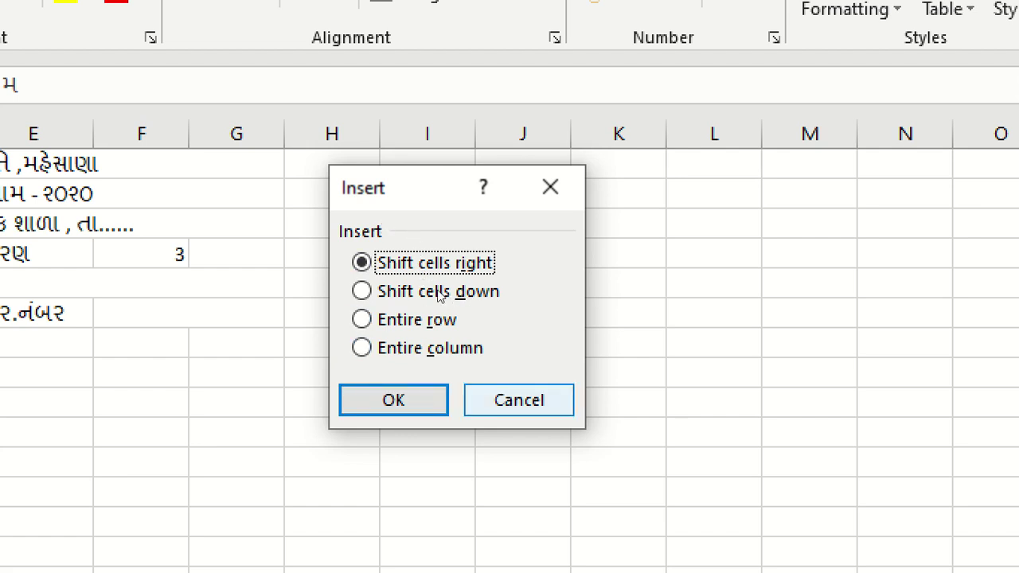
Step: Confirm the insertion of blank cells at A9:A15 with Shift cells right
key("Return")
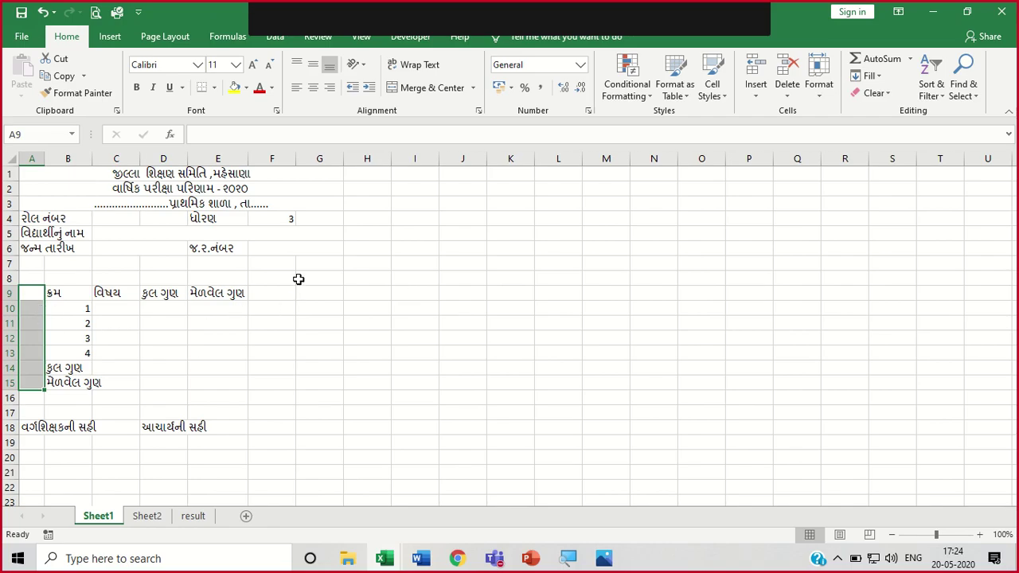
Step: Apply All Borders to the marks table B9:F15 and undo an accidental column B widening
left_click_drag(282, 293, 280, 296)
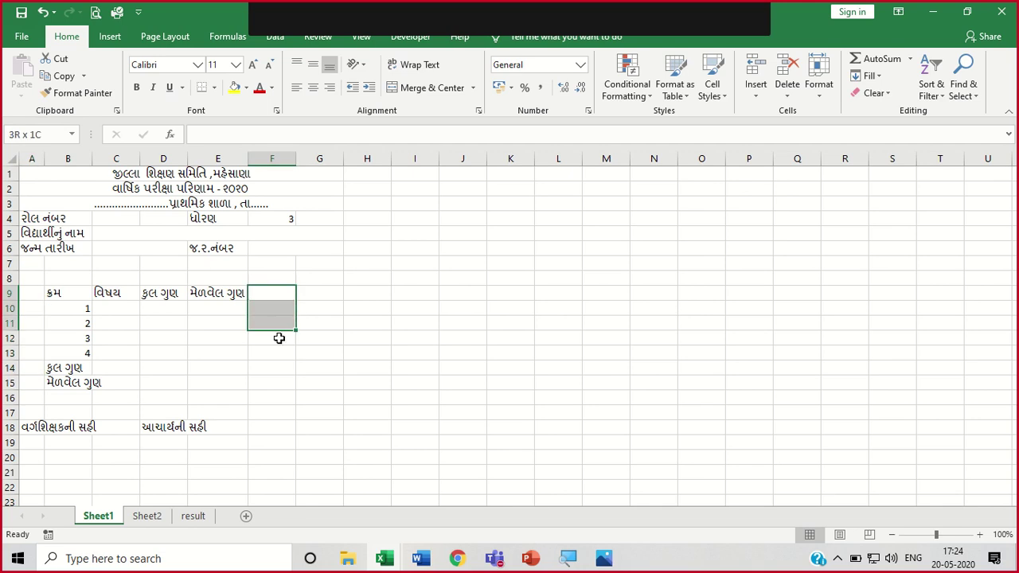
left_click(318, 295)
left_click(39, 293)
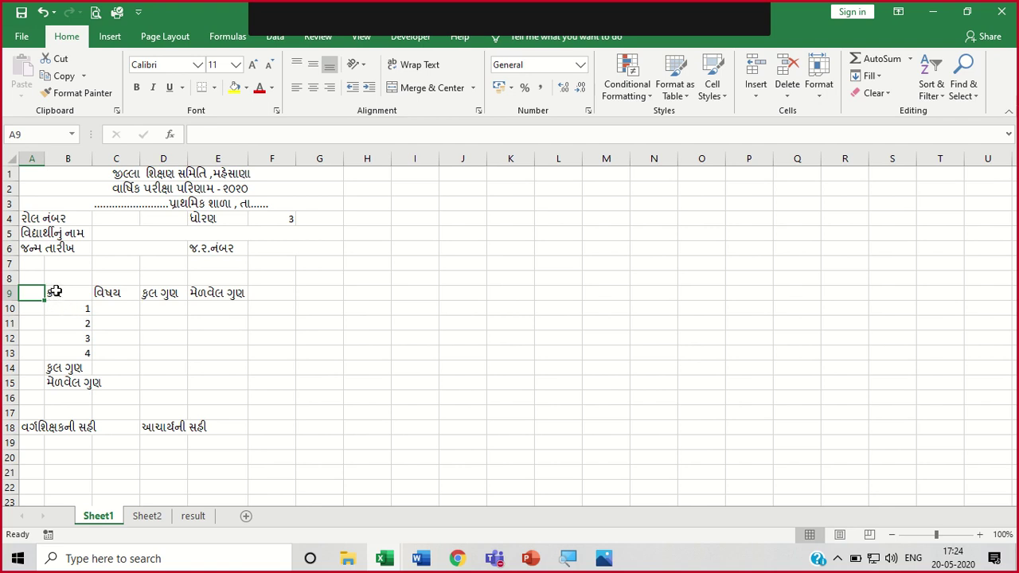
mouse_move(55, 292)
left_mouse_down()
mouse_move(125, 339)
mouse_move(267, 379)
left_mouse_up()
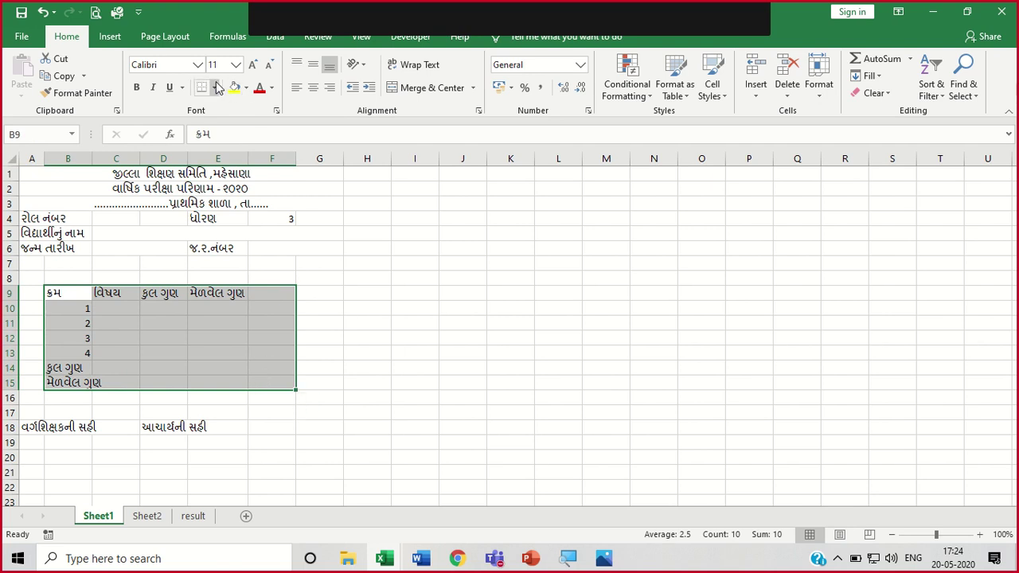
left_click(217, 87)
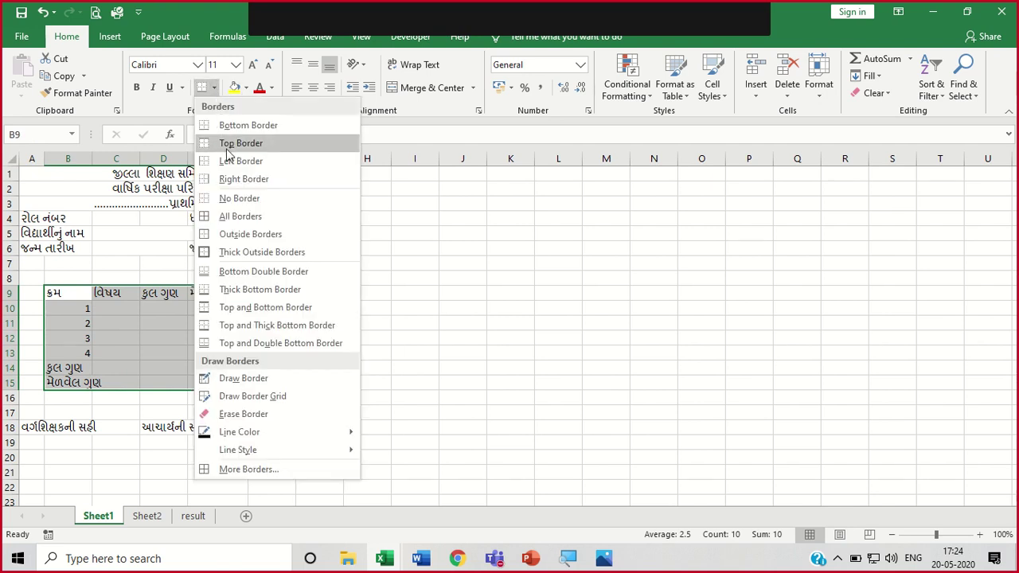
left_click(231, 218)
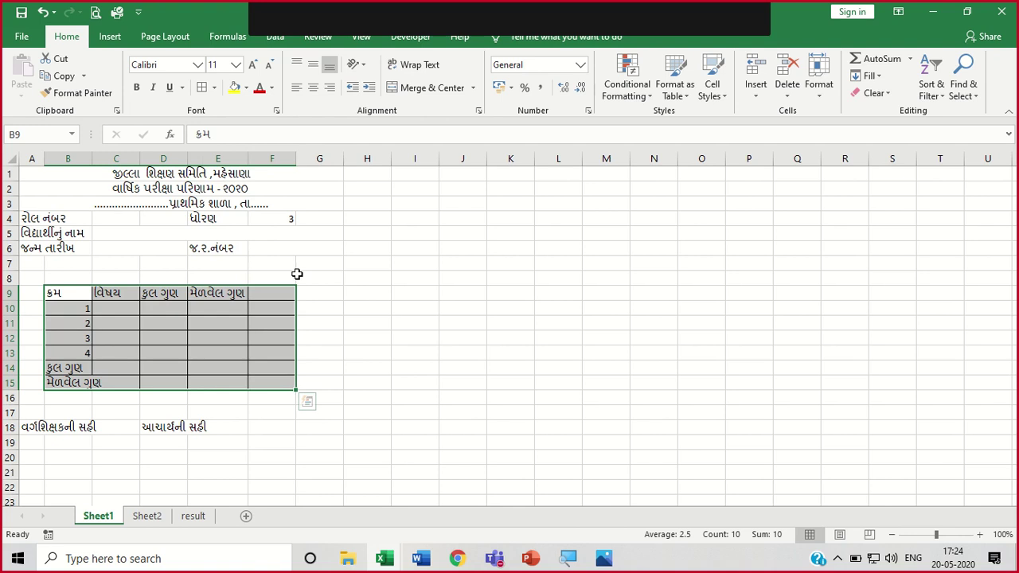
left_click(369, 305)
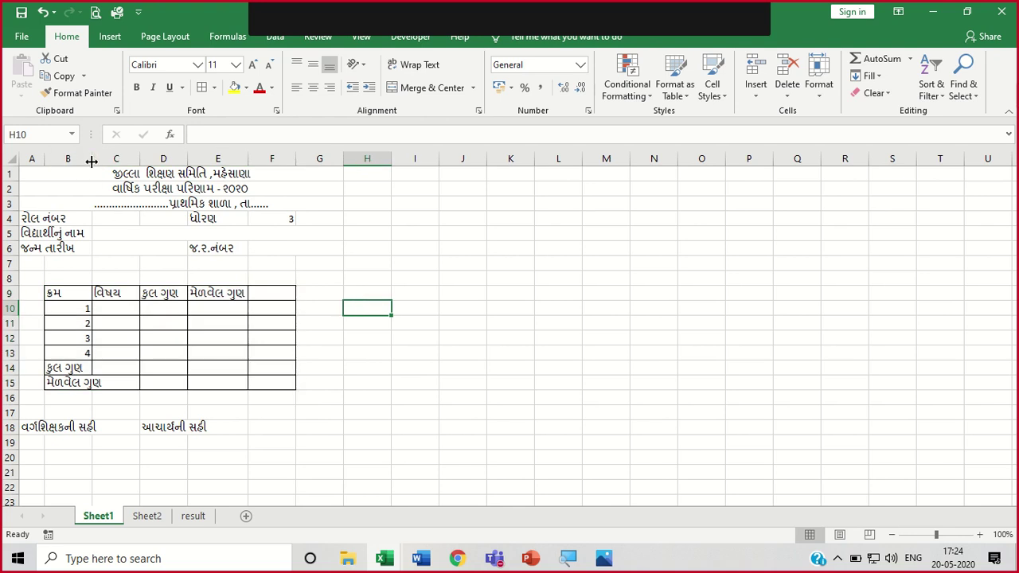
left_click_drag(92, 161, 104, 164)
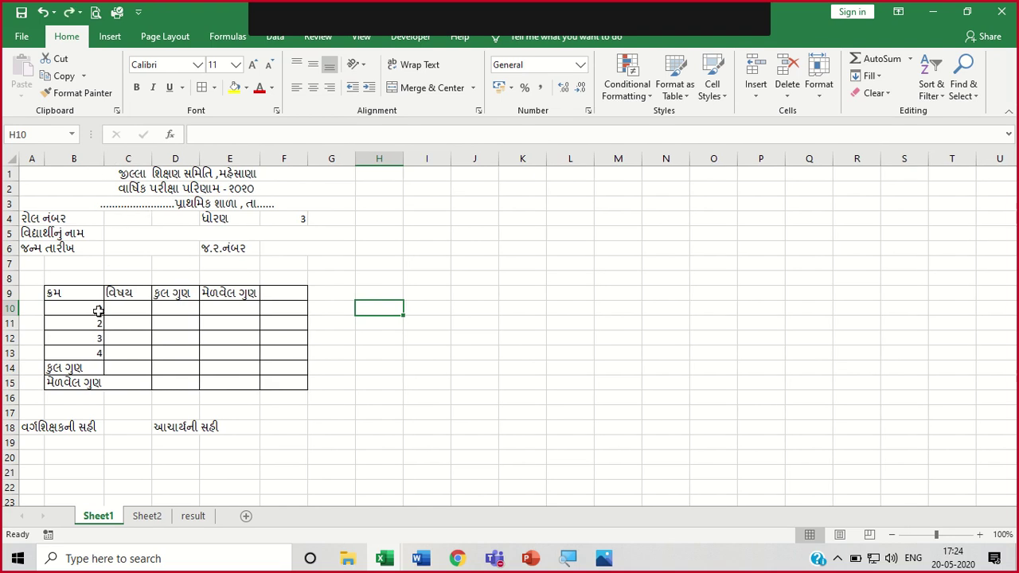
key("ctrl+z")
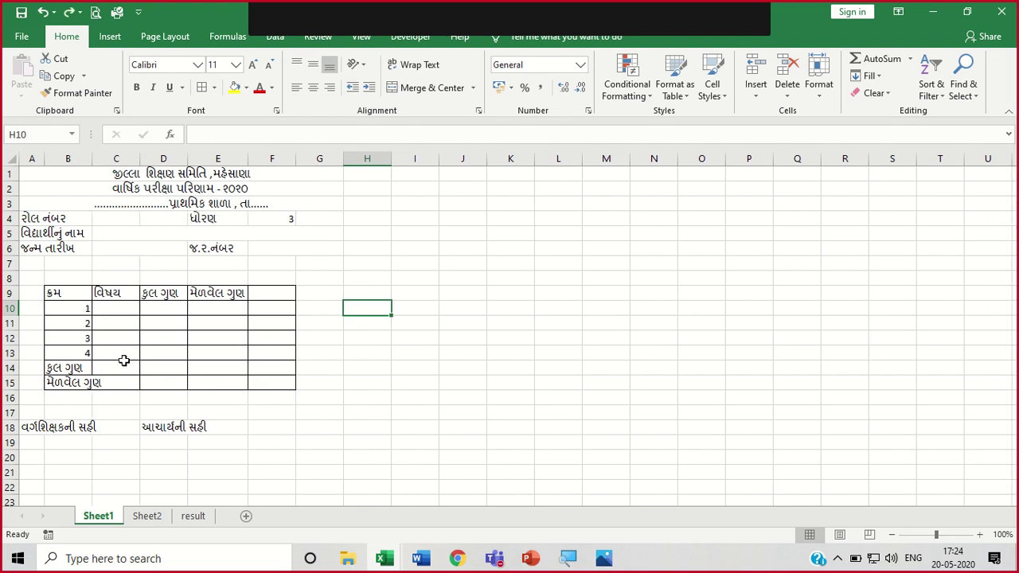
left_click(52, 367)
Step: Merge & Center the total-marks labels across B14:C14 and B15:C15
left_click(79, 401)
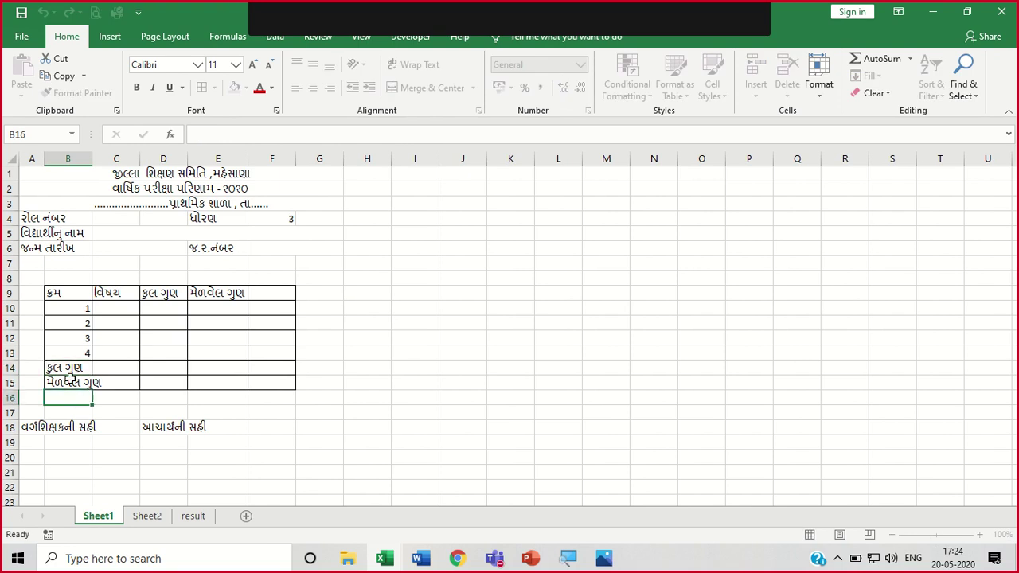
left_click_drag(63, 367, 104, 367)
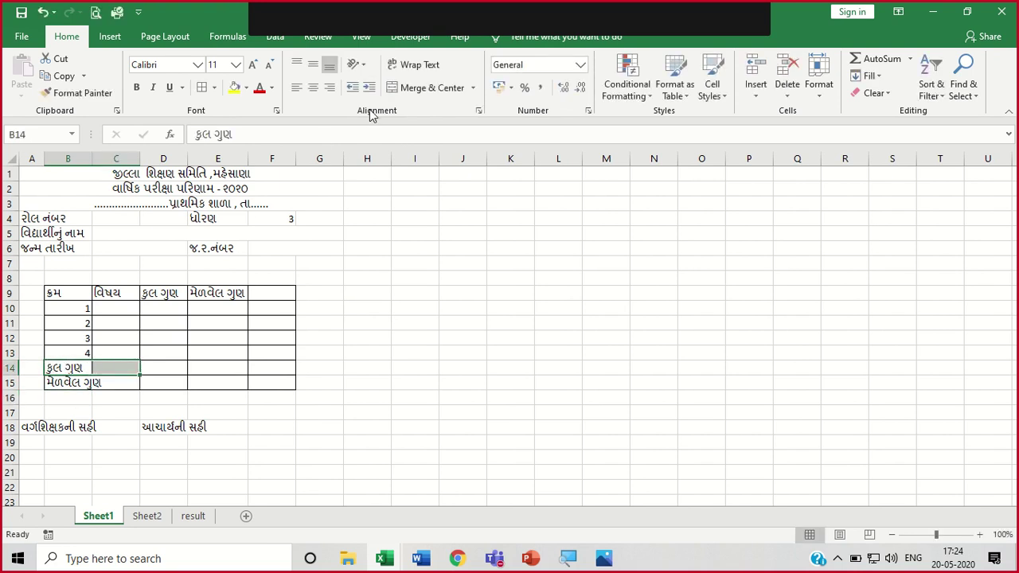
left_click(410, 89)
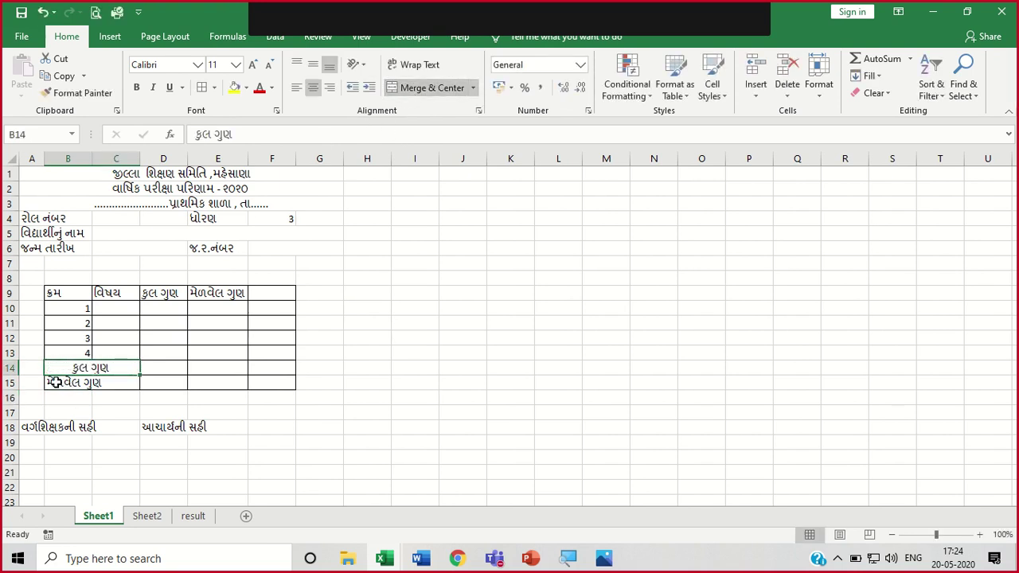
left_click_drag(56, 383, 117, 383)
left_click(408, 89)
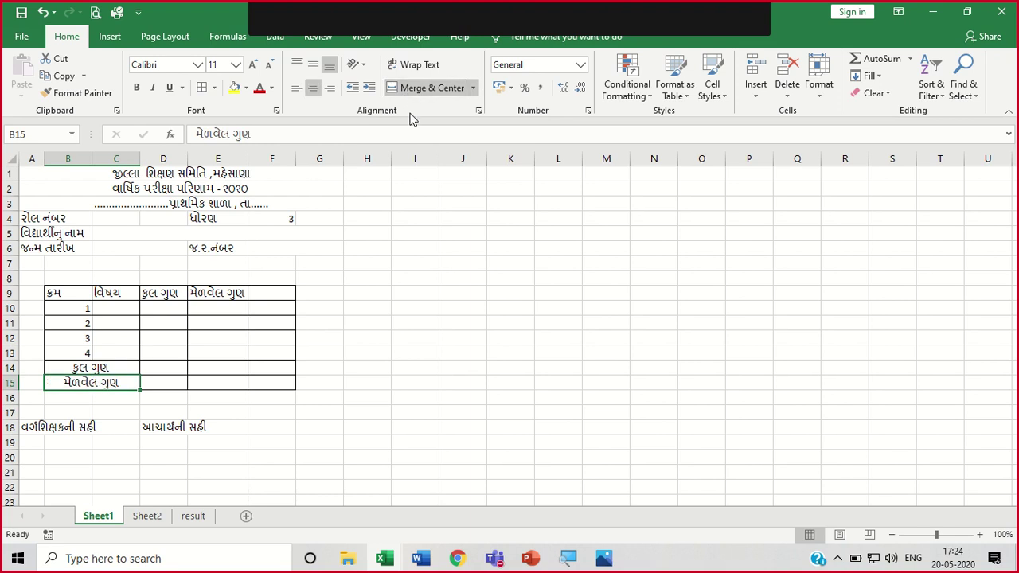
left_click(430, 354)
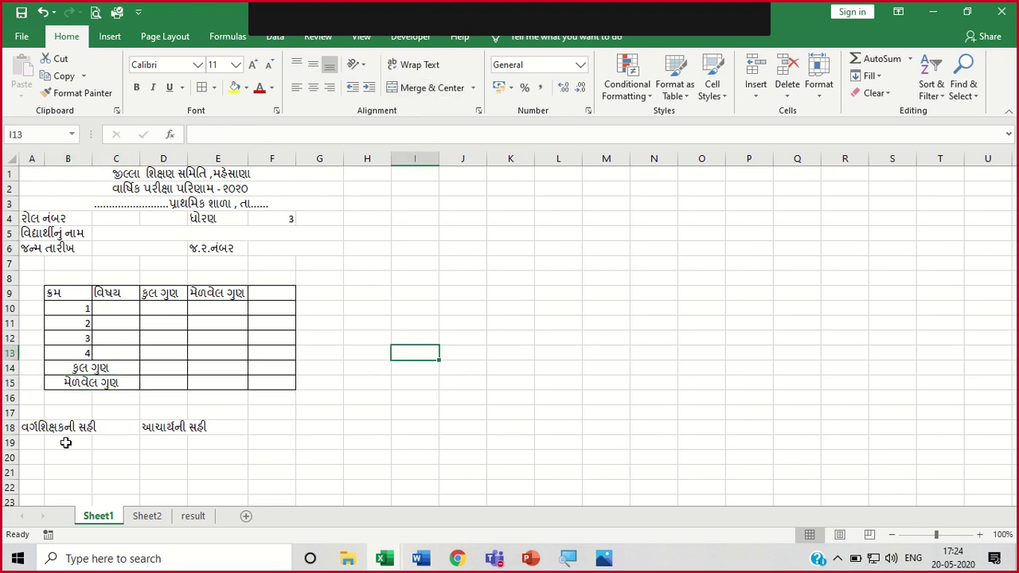
Step: Move the principal's signature label from D18 to E18 and the class teacher's from A18 to B18
left_click(156, 428)
key("ctrl+c")
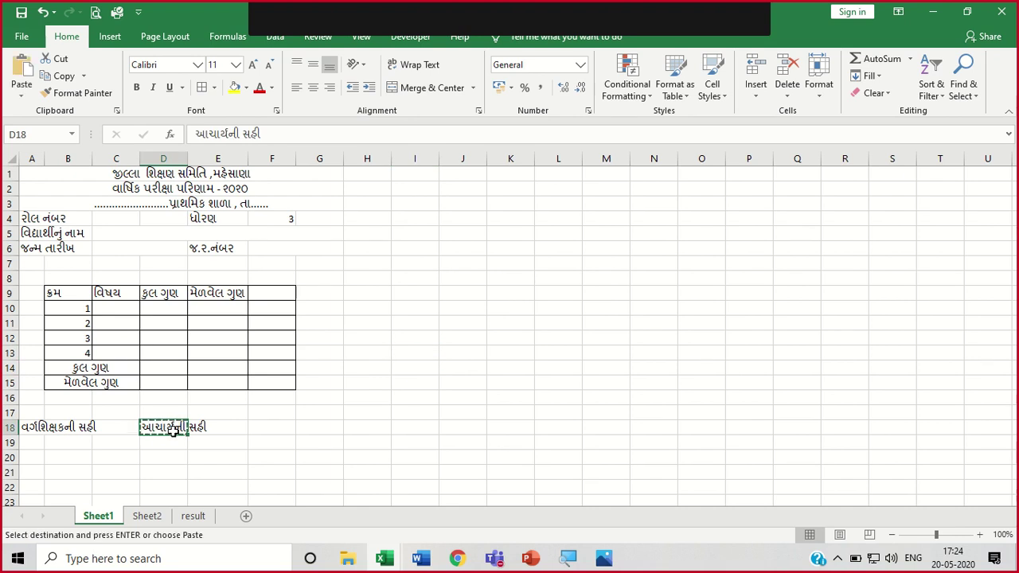
left_click(224, 431)
key("ctrl+v")
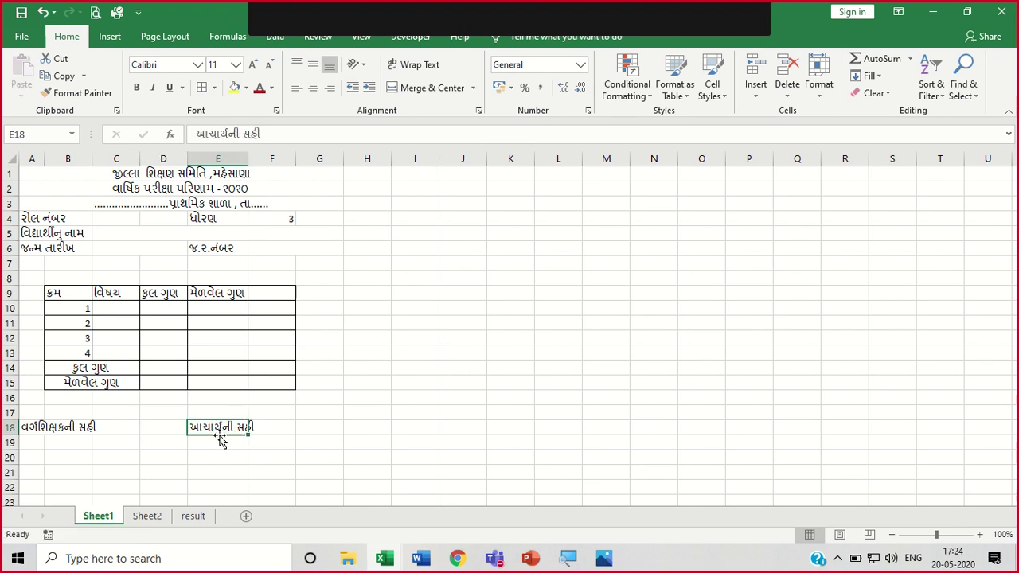
left_click(319, 440)
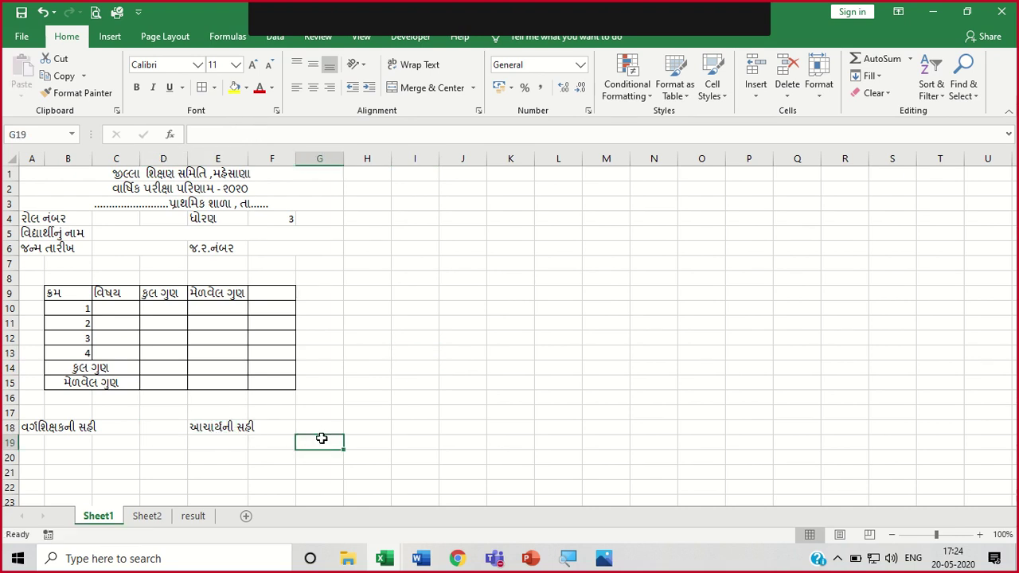
left_click(32, 427)
key("ctrl+c")
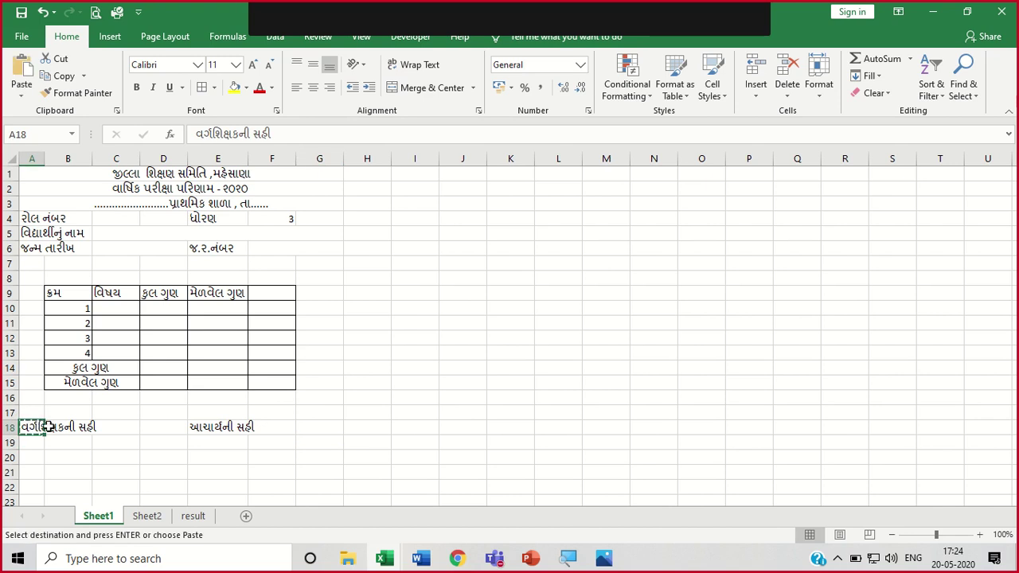
left_click(53, 427)
key("ctrl+v")
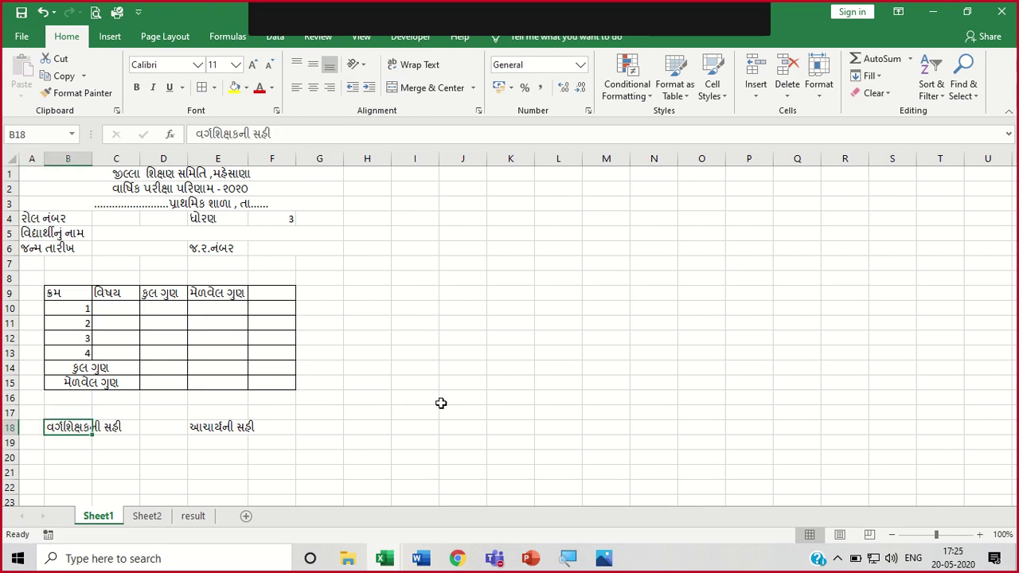
left_click(441, 401)
Step: Review the signature row E18:G18 and the sheet layout, then open Print Preview
mouse_move(226, 434)
left_mouse_down()
mouse_move(294, 434)
mouse_move(310, 422)
left_mouse_up()
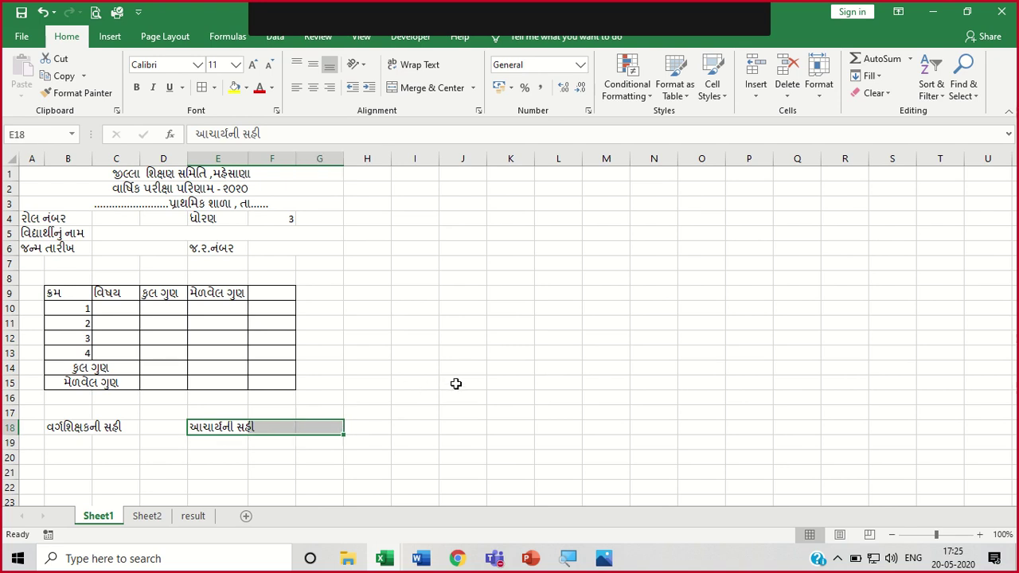
left_click(455, 383)
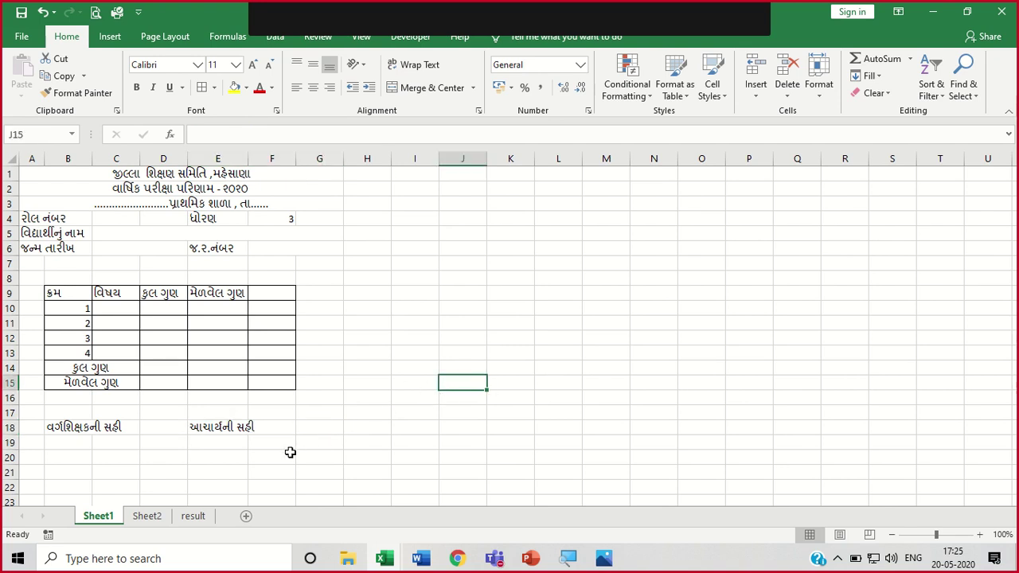
scroll(337, 347, "down", 2)
scroll(340, 336, "up", 2)
left_click(362, 280)
scroll(350, 306, "down", 1)
scroll(339, 297, "up", 1)
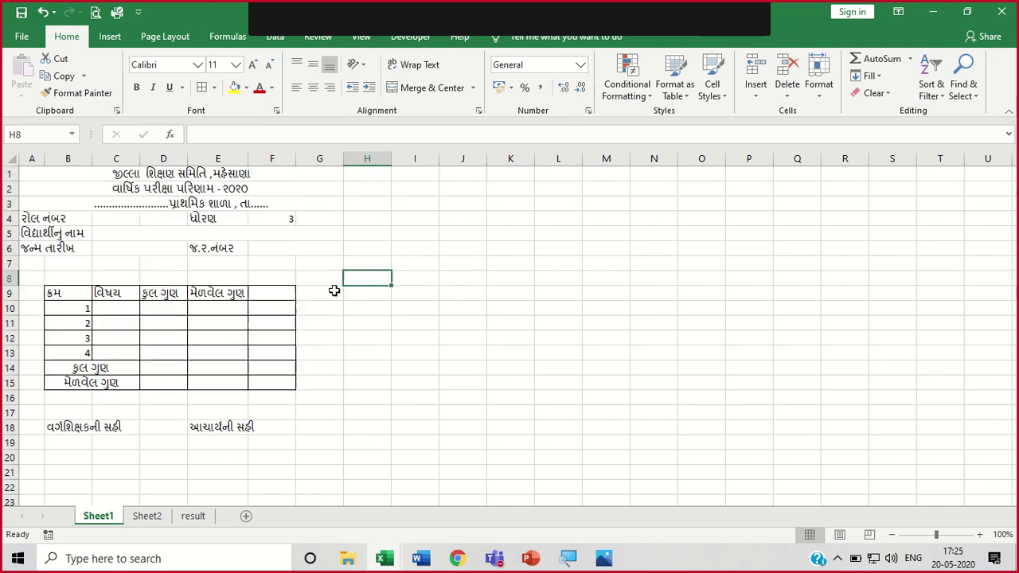
left_click(94, 13)
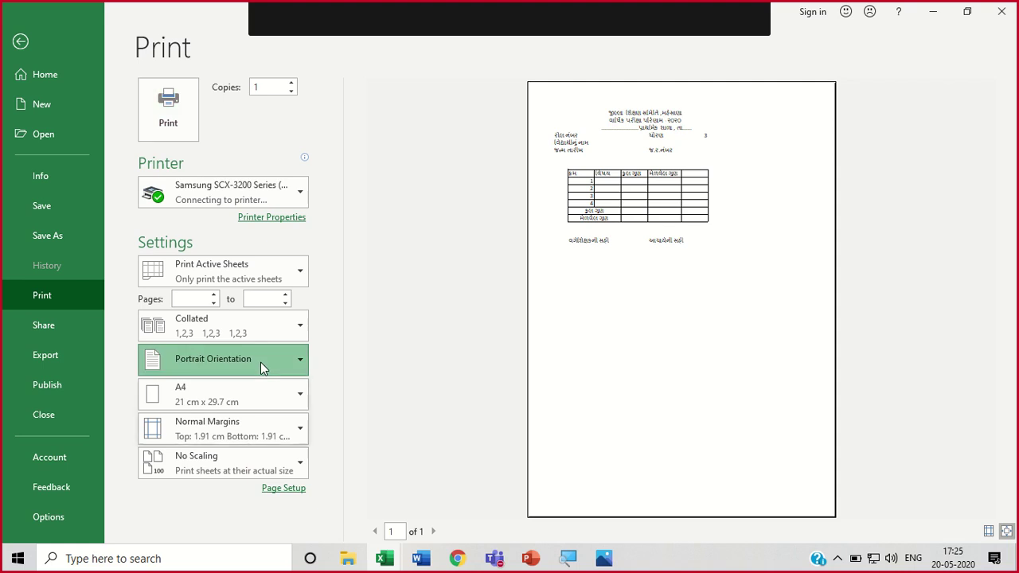
Step: Change the page orientation from Portrait to Landscape and exit the preview
left_click(260, 362)
left_click(247, 426)
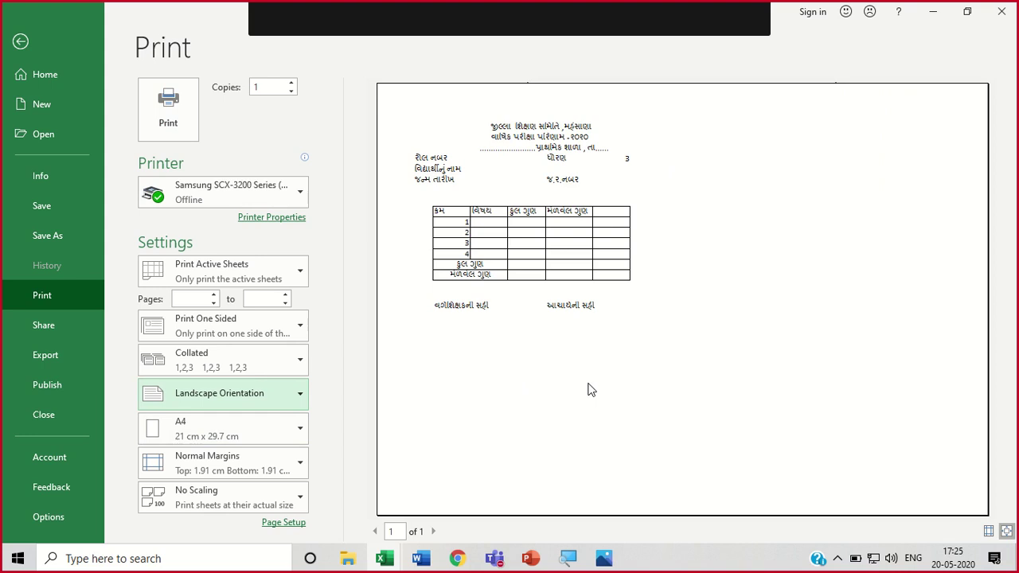
key("Escape")
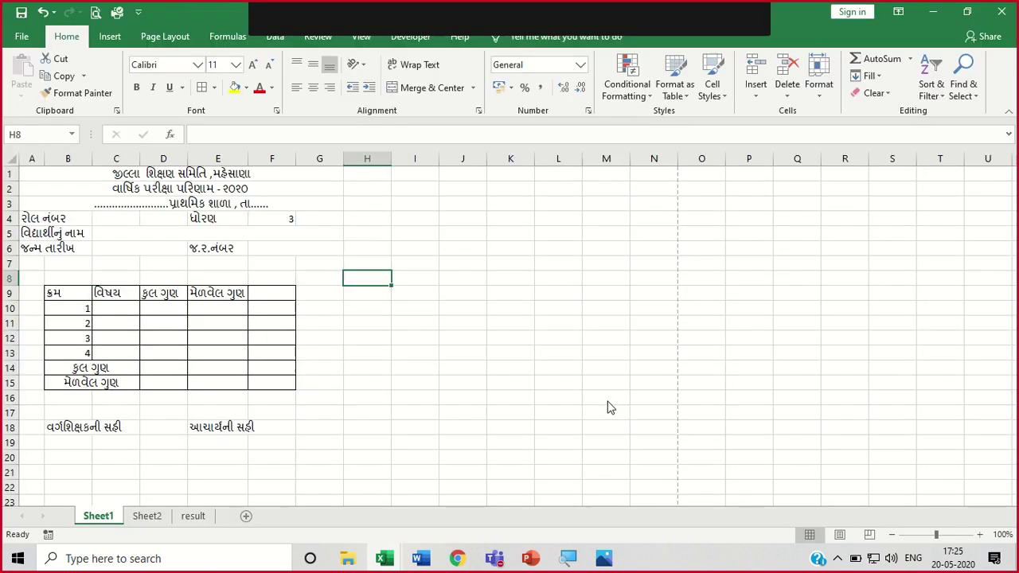
left_click(608, 400)
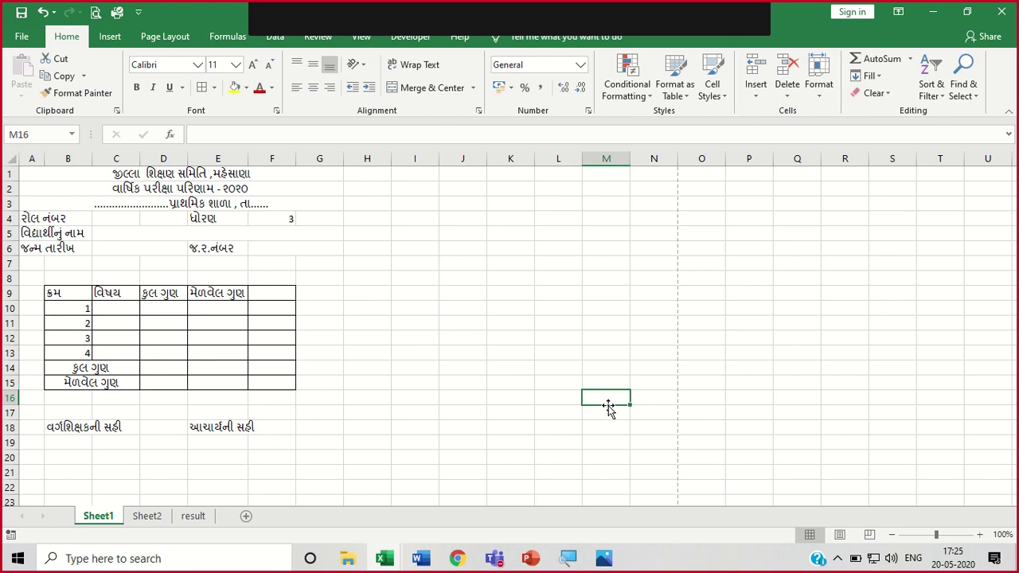
left_click(396, 383)
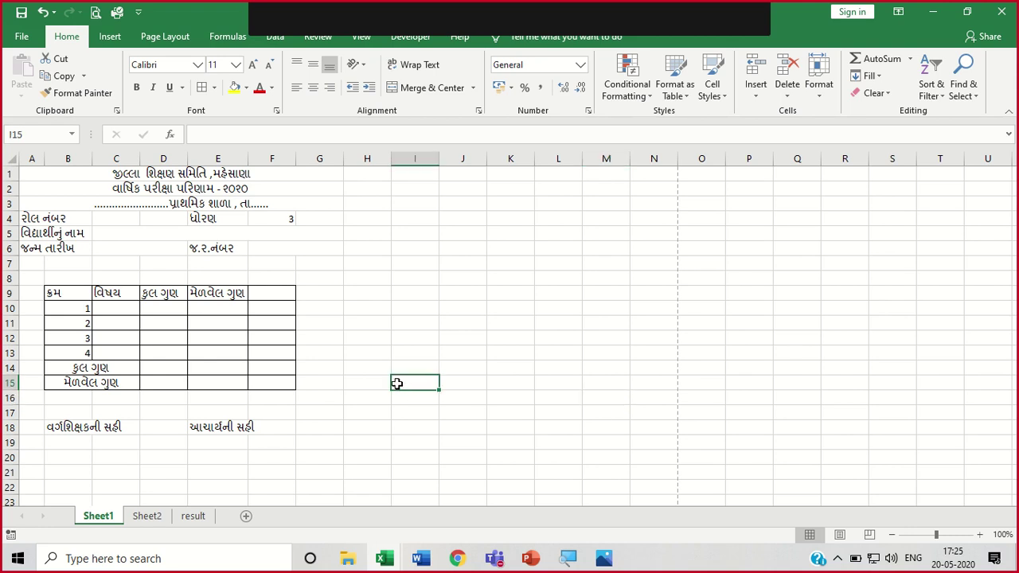
left_click(102, 234)
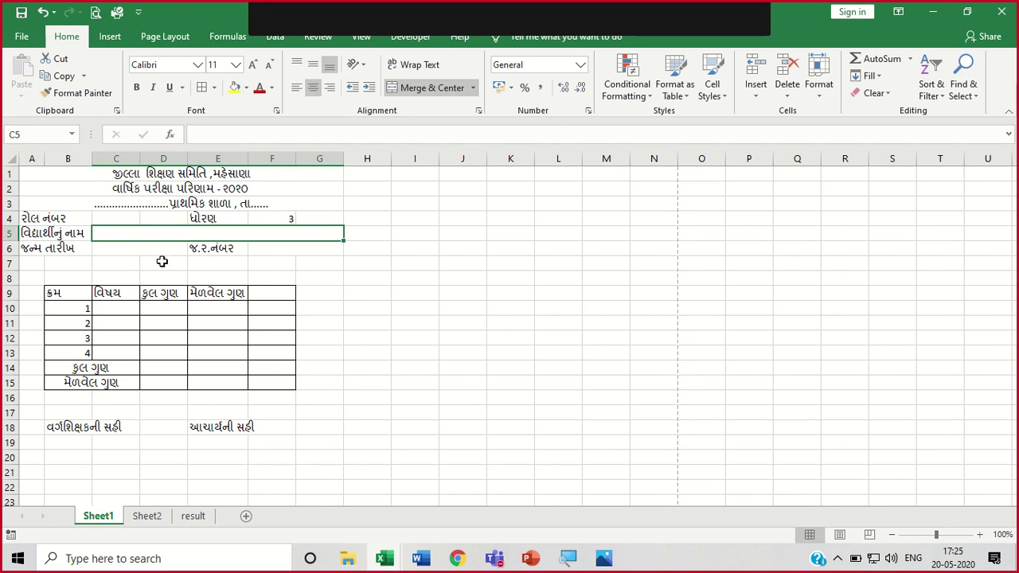
scroll(437, 400, "down", 3)
scroll(437, 400, "down", 3)
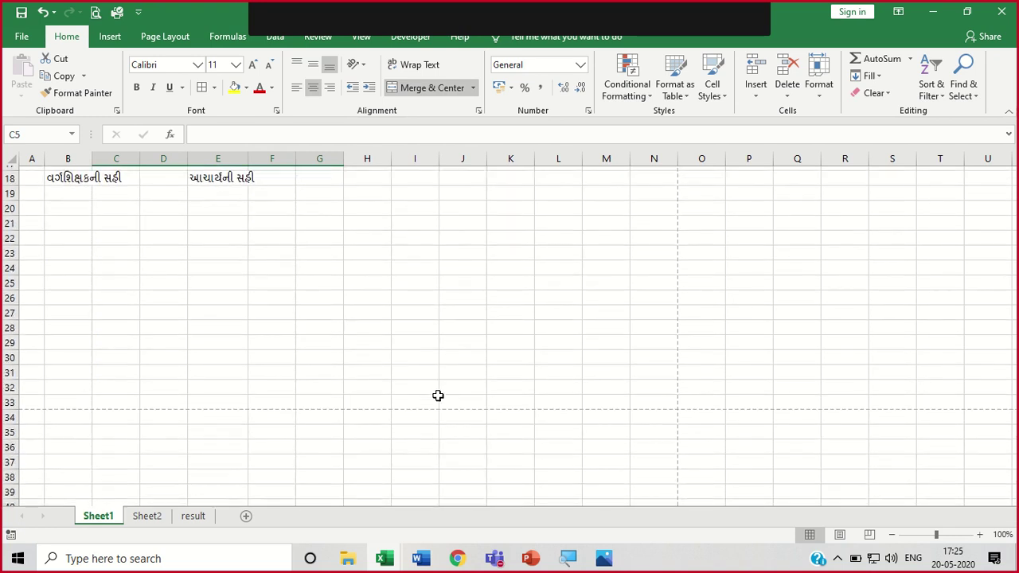
scroll(436, 400, "down", 1)
scroll(437, 387, "up", 1)
scroll(437, 388, "up", 5)
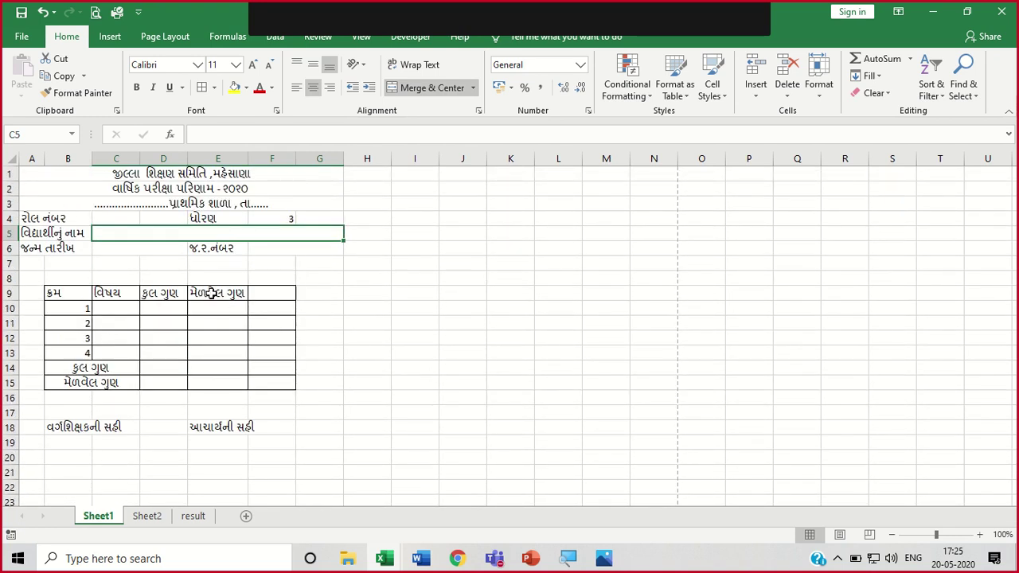
left_click_drag(6, 170, 8, 434)
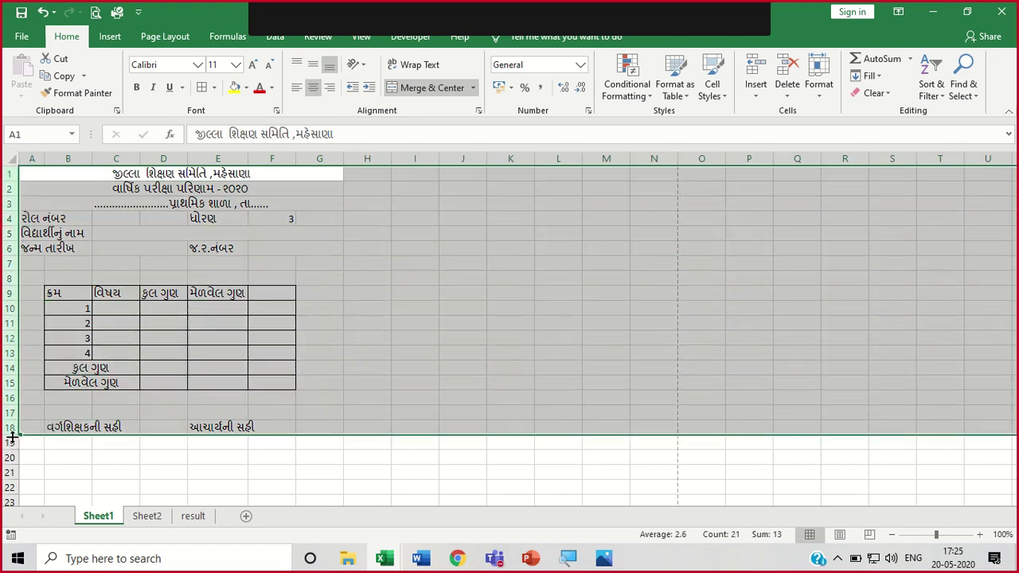
left_click_drag(11, 434, 10, 447)
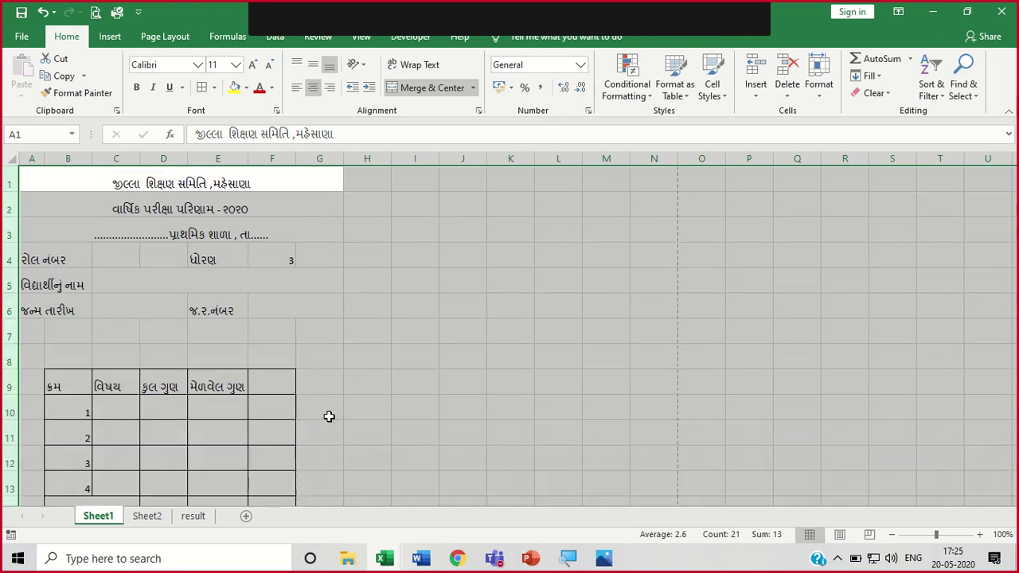
scroll(343, 414, "down", 5)
scroll(343, 414, "up", 1)
scroll(344, 410, "up", 4)
scroll(345, 410, "down", 5)
scroll(107, 359, "up", 1)
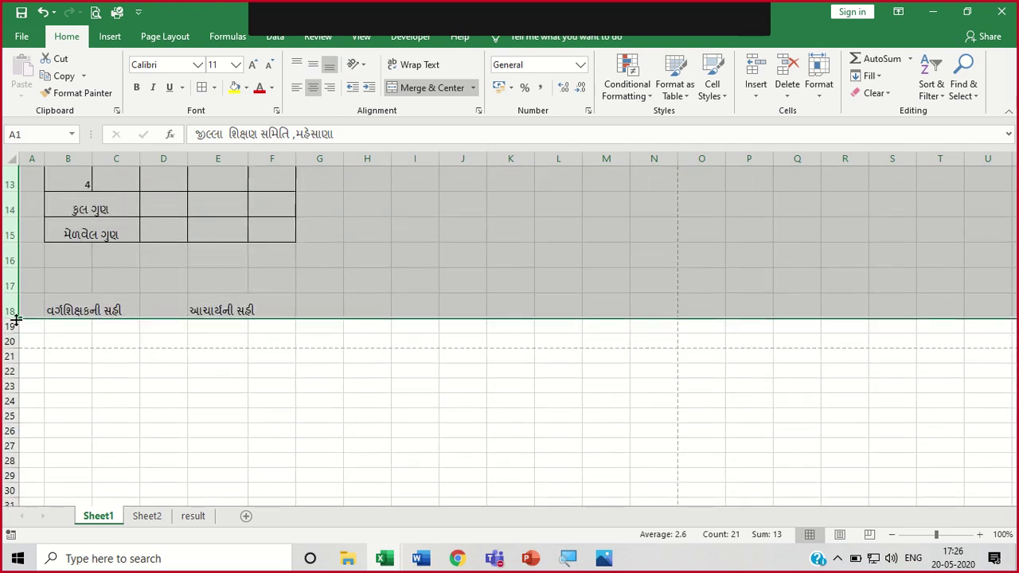
scroll(7, 322, "up", 1)
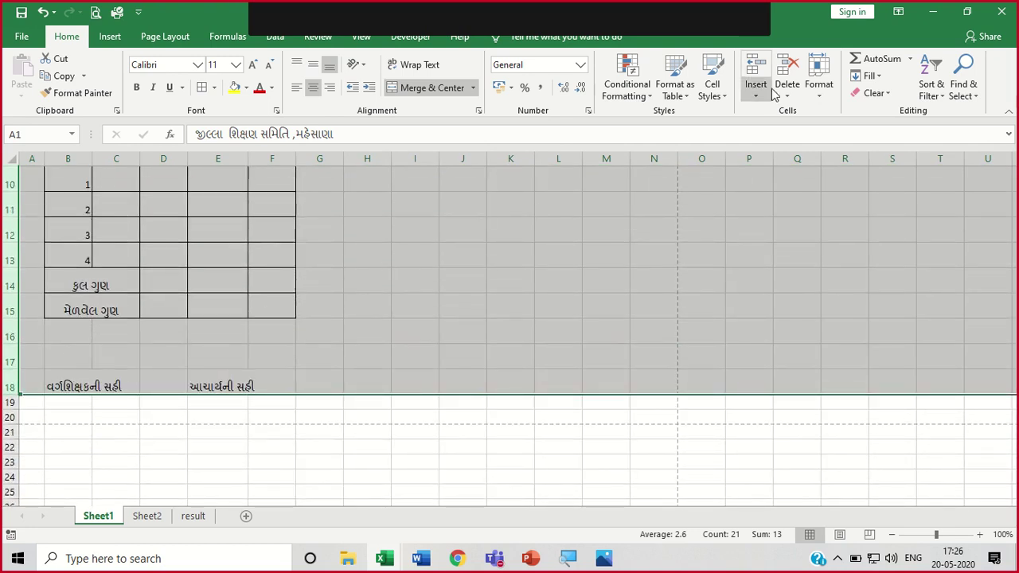
Step: Set the form rows' row height to 20
left_click(820, 87)
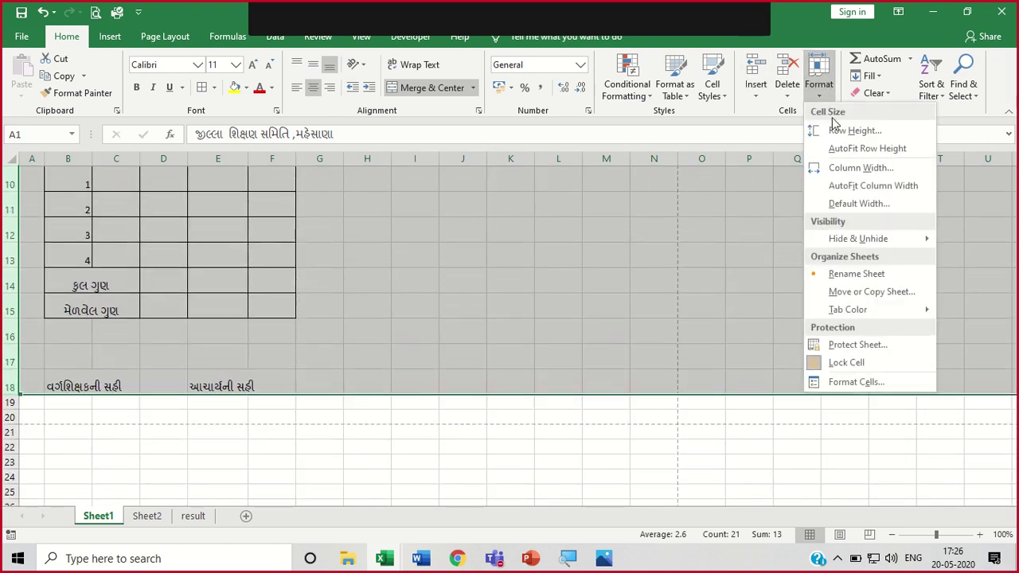
left_click(851, 130)
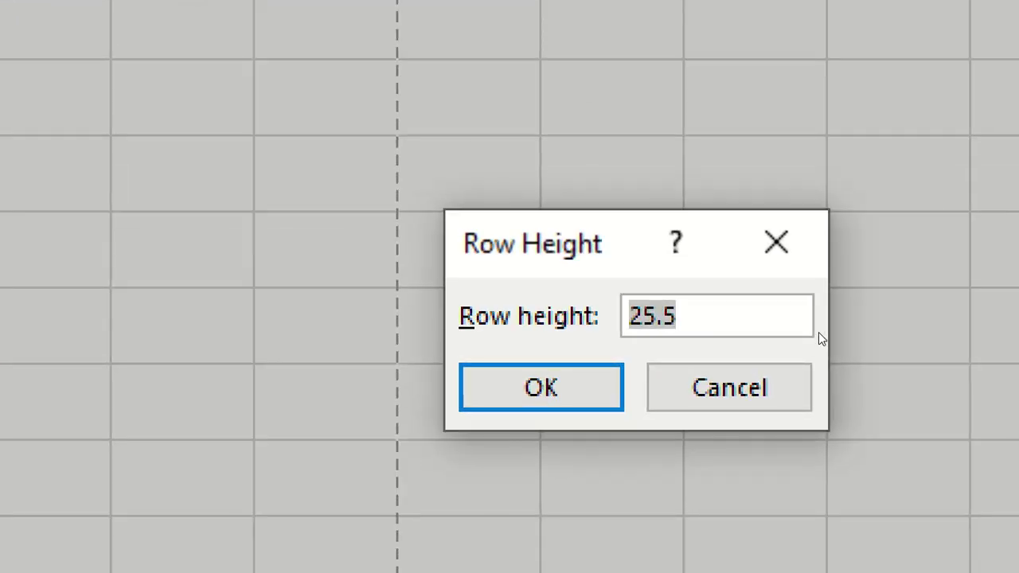
key("BackSpace")
type("20")
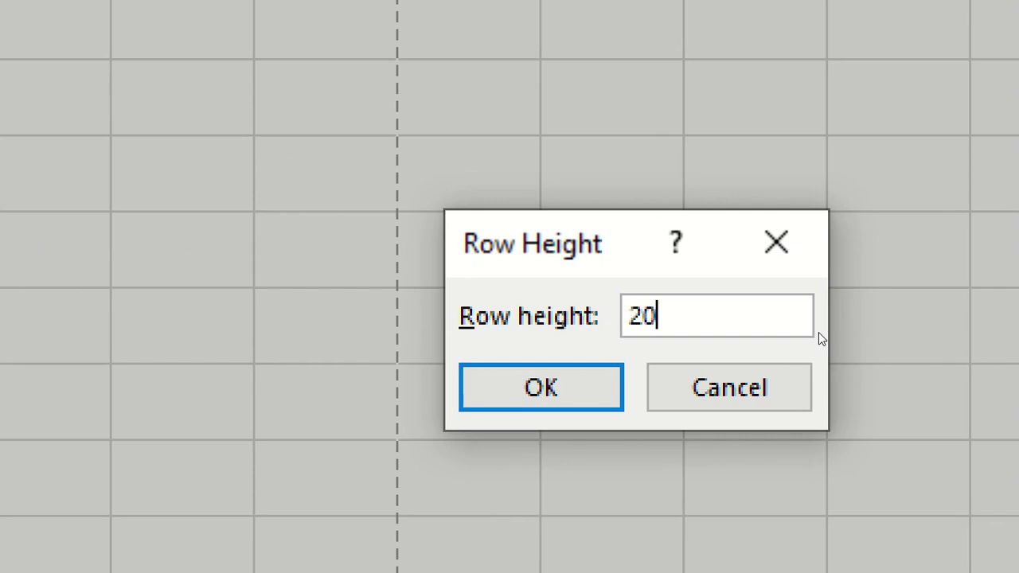
key("Return")
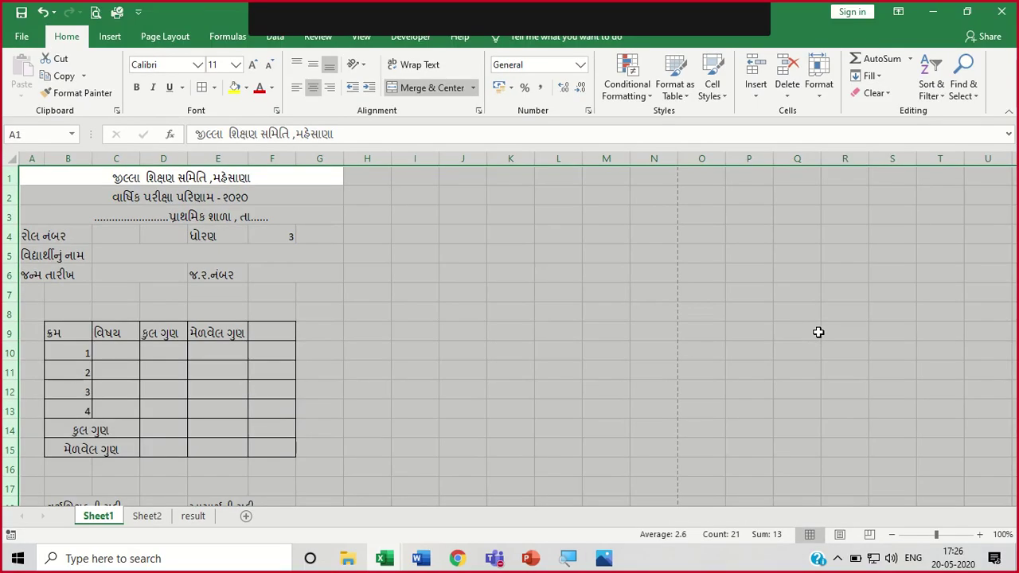
Step: Select the three title rows and drag their boundary to make them taller
scroll(471, 359, "down", 3)
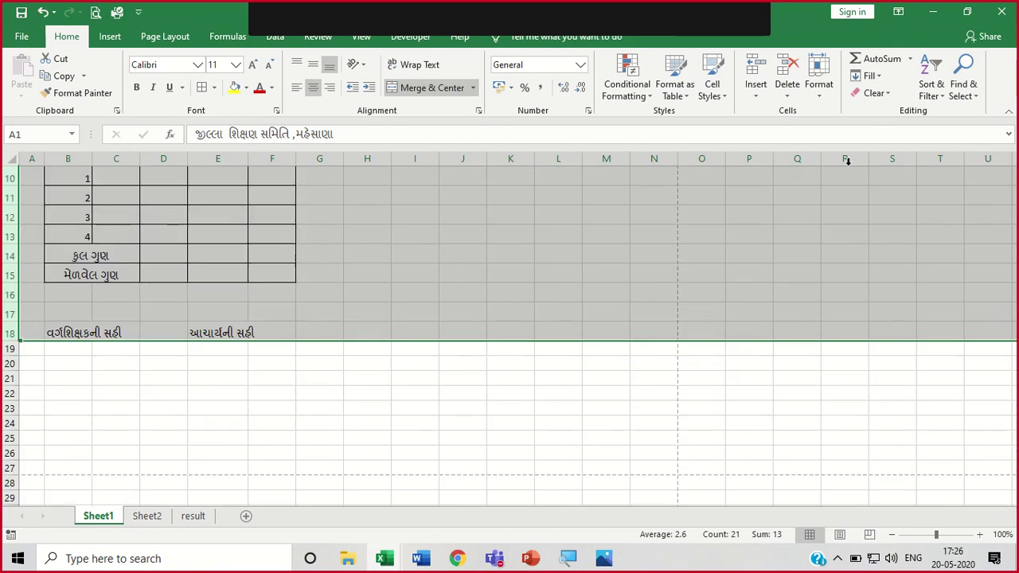
left_click(504, 379)
scroll(420, 371, "up", 3)
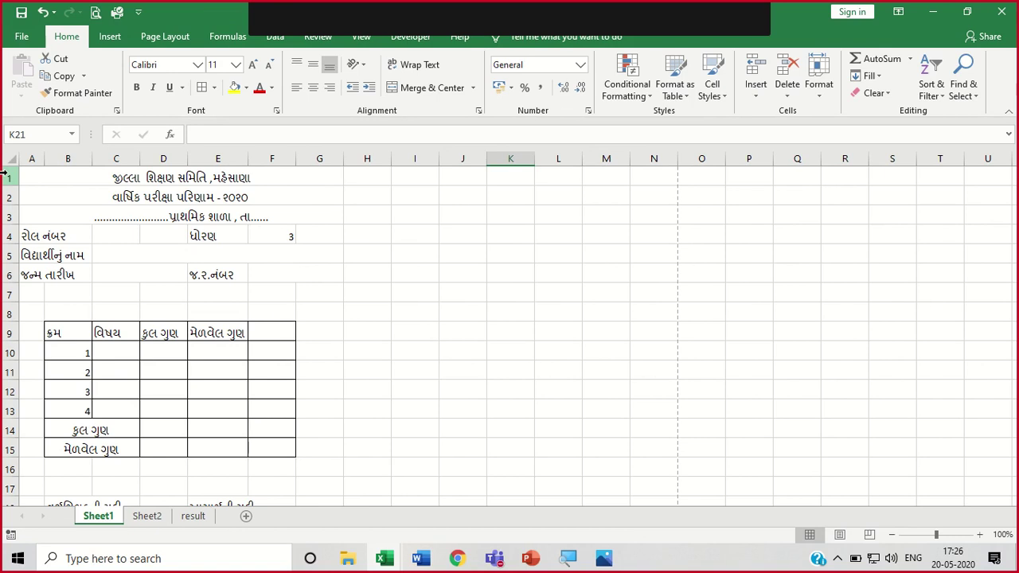
left_click_drag(4, 177, 3, 239)
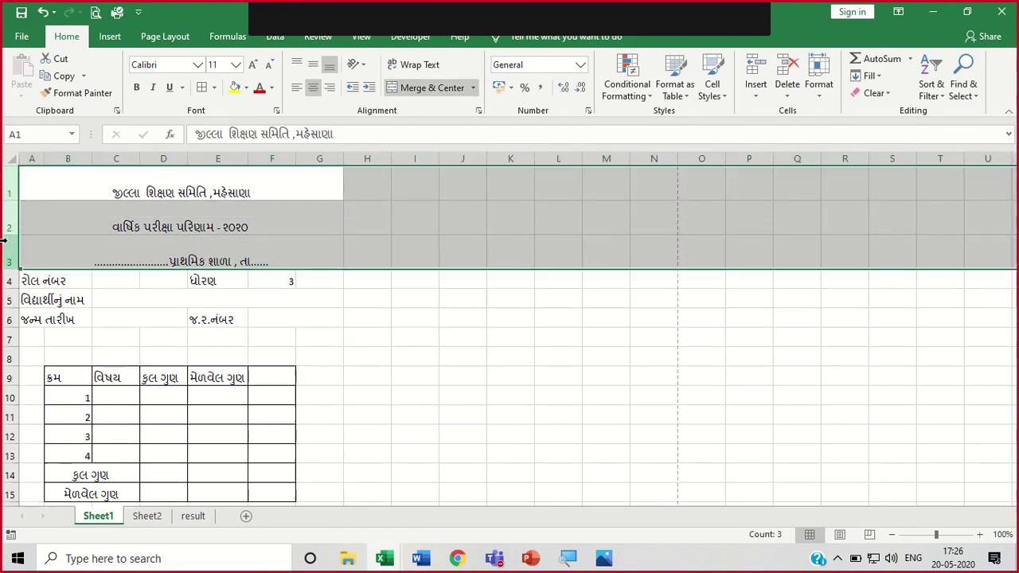
Step: Enlarge the title block A1:G3 to 18 pt and middle-align it vertically
left_click_drag(153, 172, 163, 260)
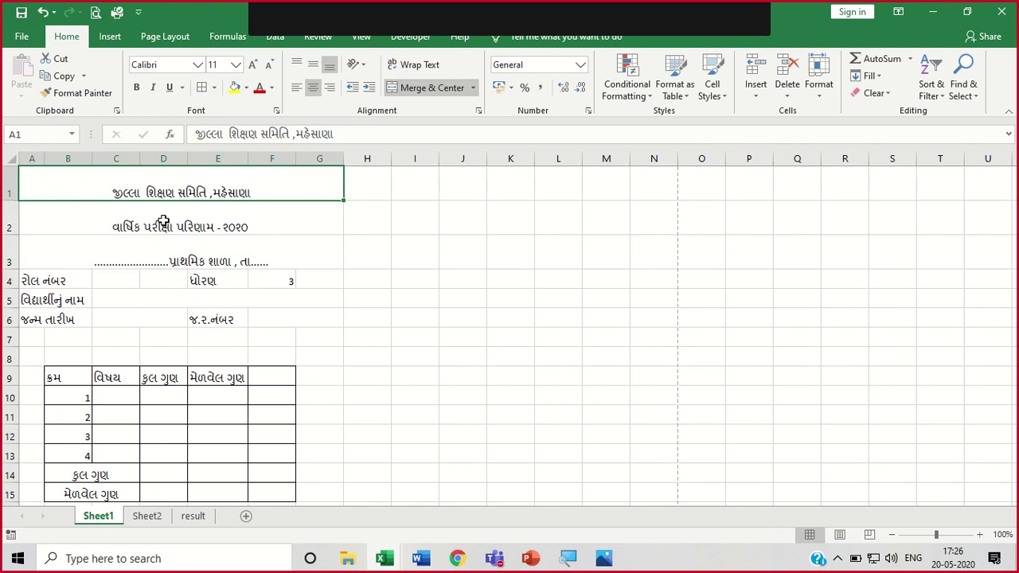
left_click(253, 64)
left_click(253, 65)
left_click(253, 64)
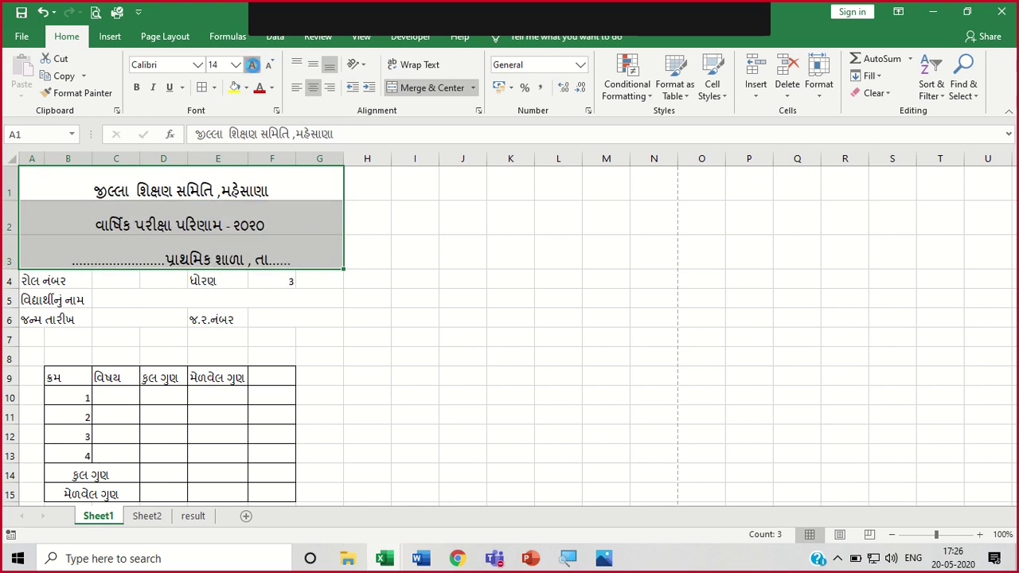
left_click(252, 64)
left_click(313, 66)
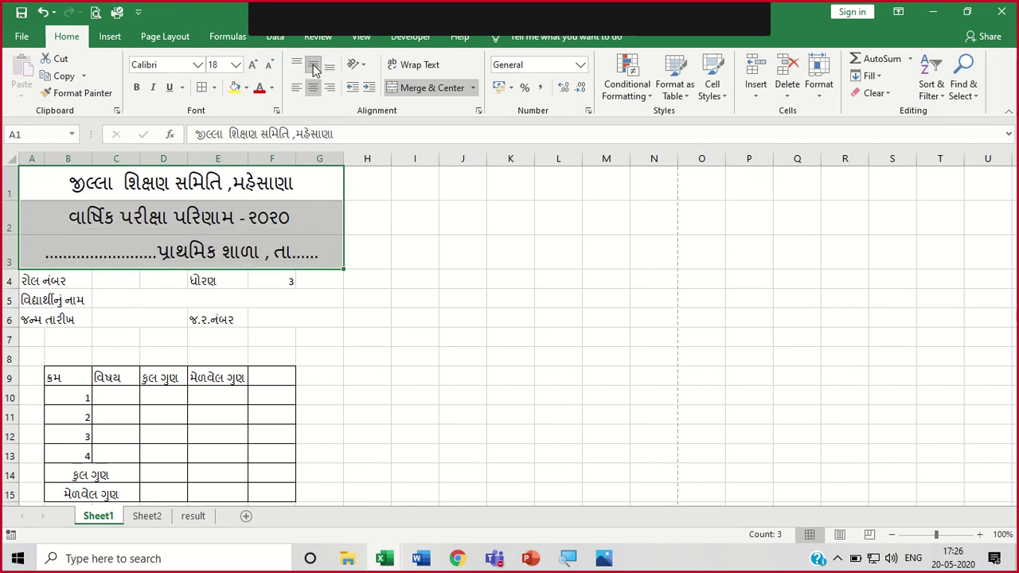
left_click(419, 253)
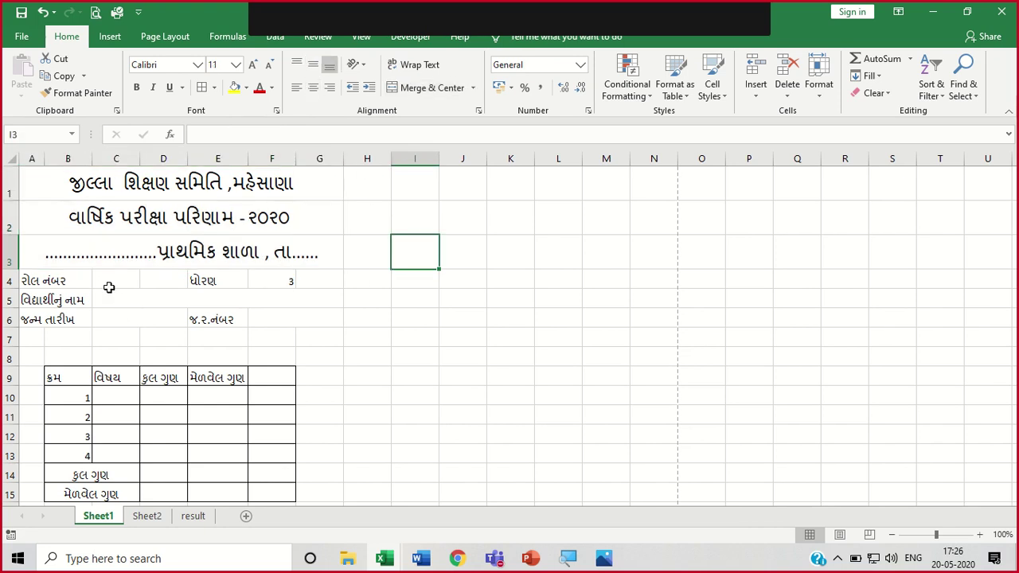
Step: Insert three blank rows above the title, then undo the insertion
left_click_drag(9, 184, 10, 254)
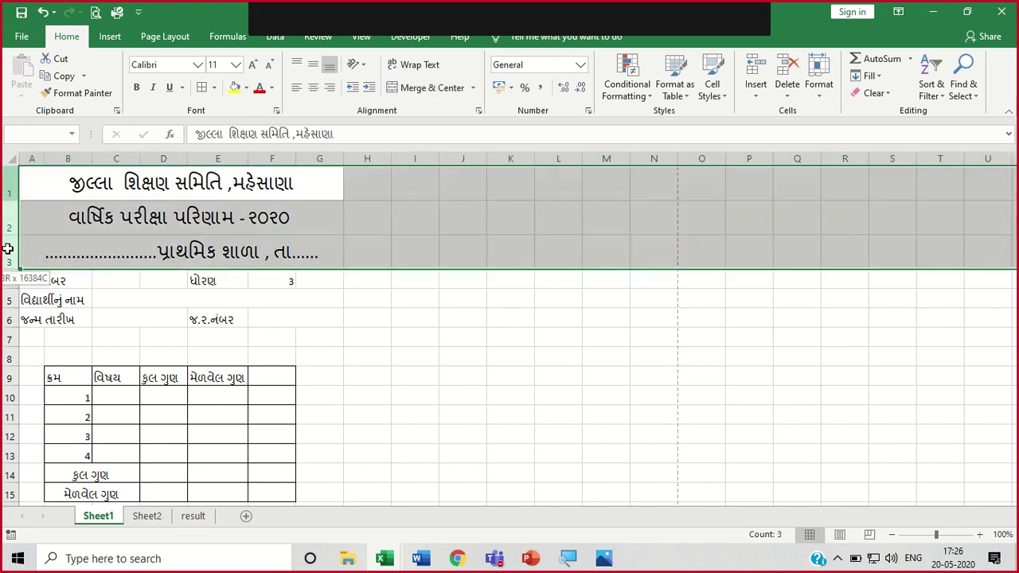
right_click(10, 249)
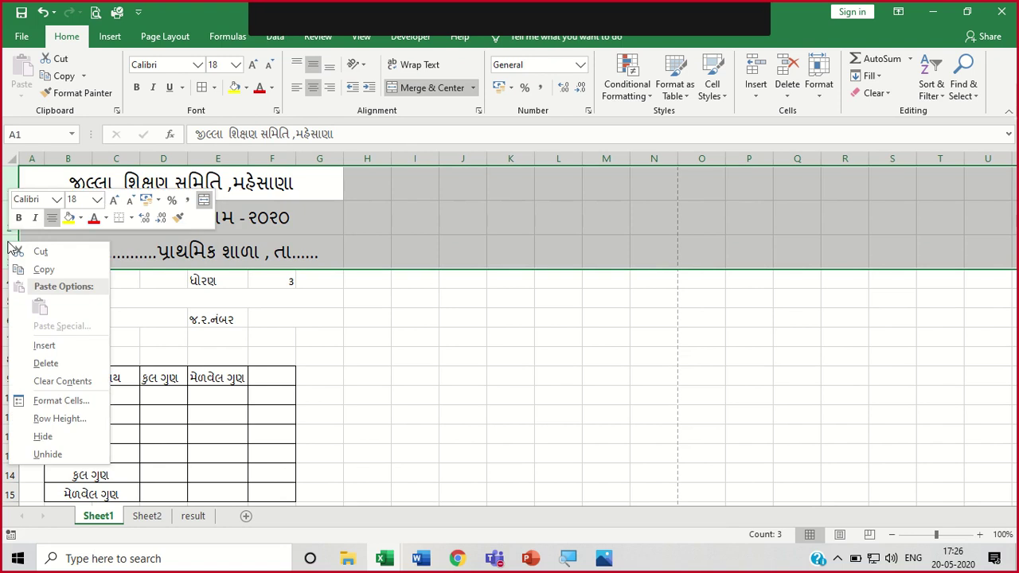
left_click(44, 345)
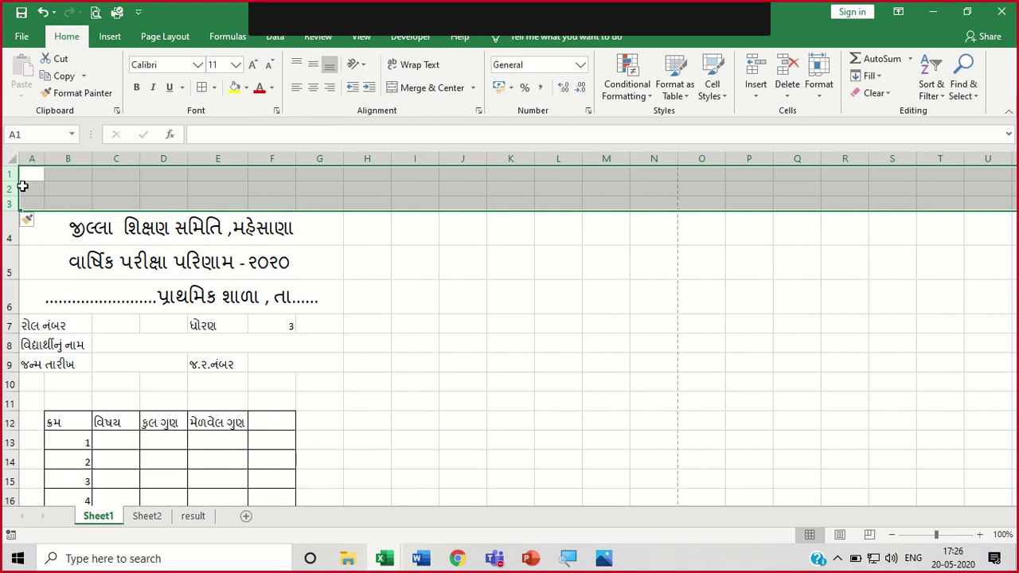
key("ctrl+z")
left_click(411, 296)
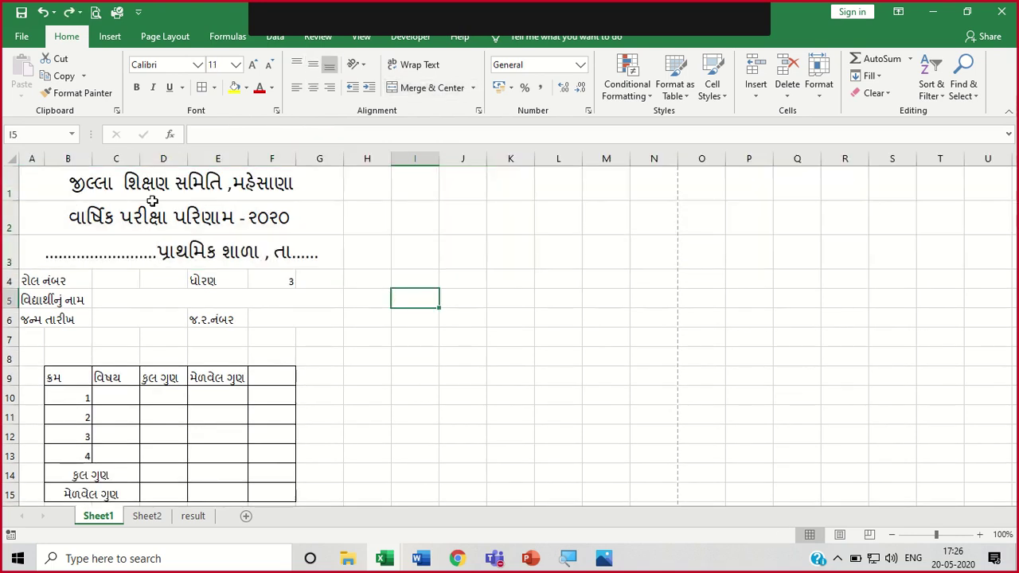
Step: Right-align the first two title lines in A1:G2
left_click_drag(146, 184, 163, 209)
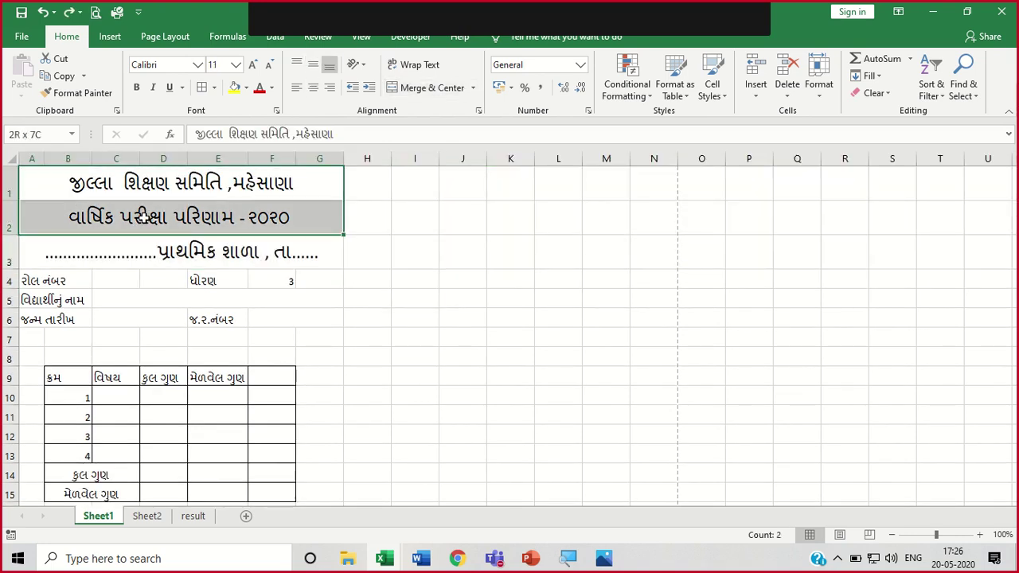
left_click(328, 93)
left_click(451, 280)
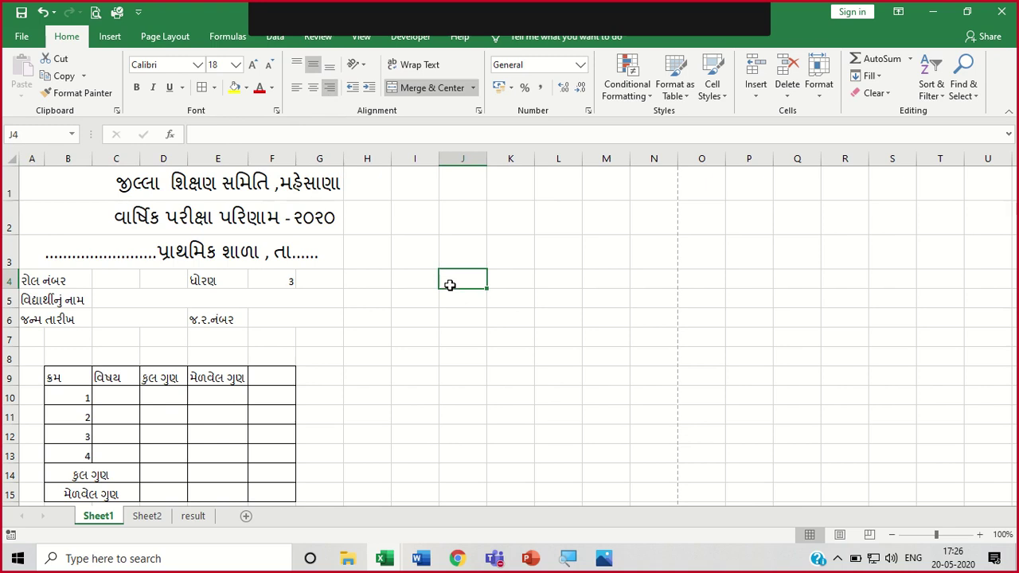
left_click(83, 192)
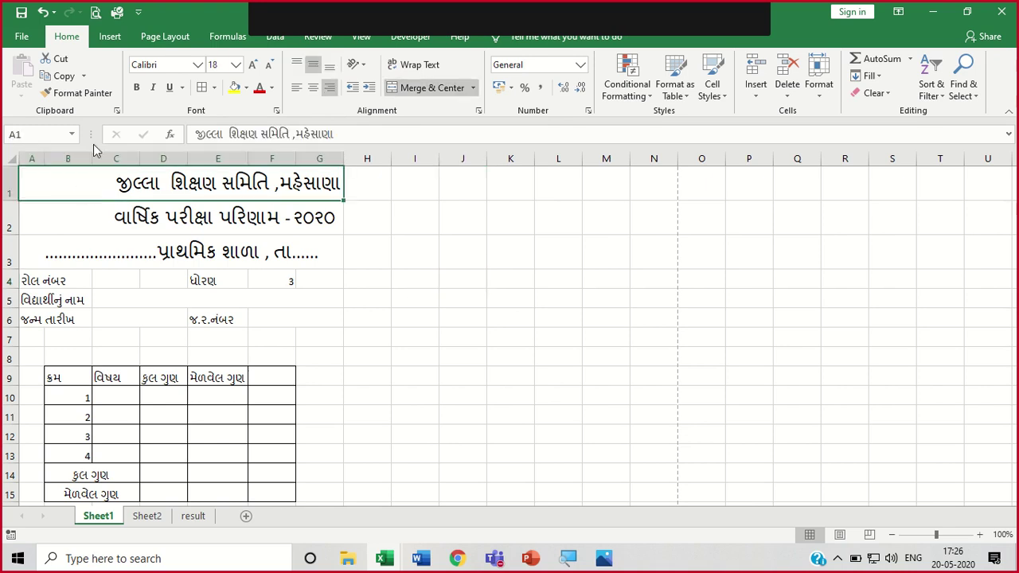
Step: Insert the school logo image from this device via Insert > Pictures
left_click(120, 37)
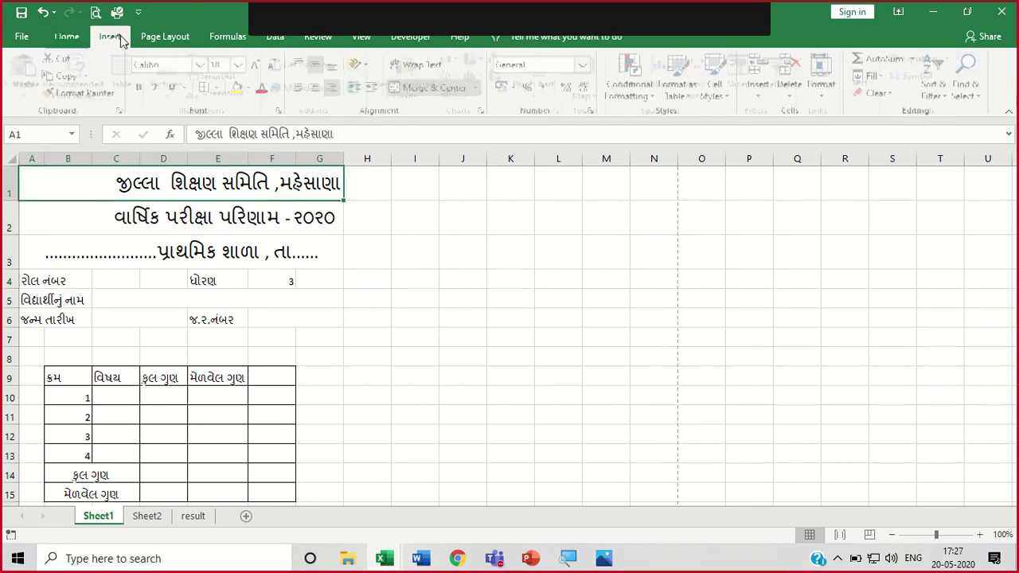
left_click(172, 99)
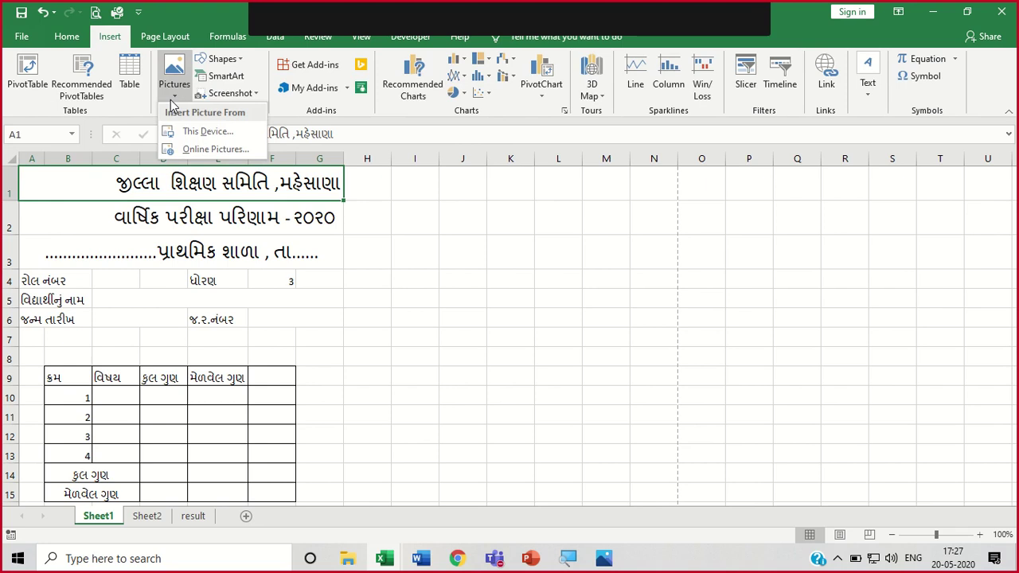
left_click(183, 136)
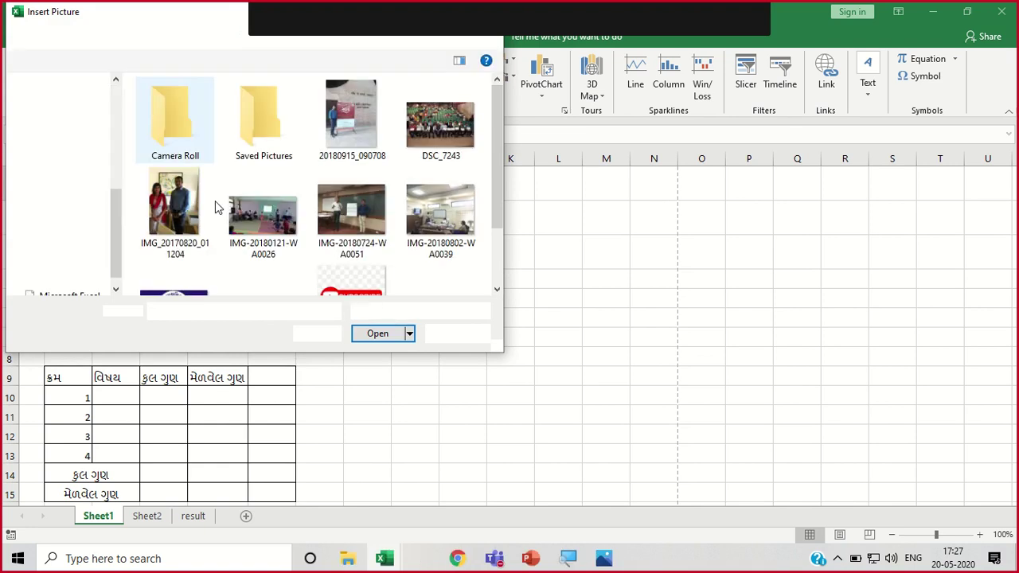
scroll(213, 212, "down", 1)
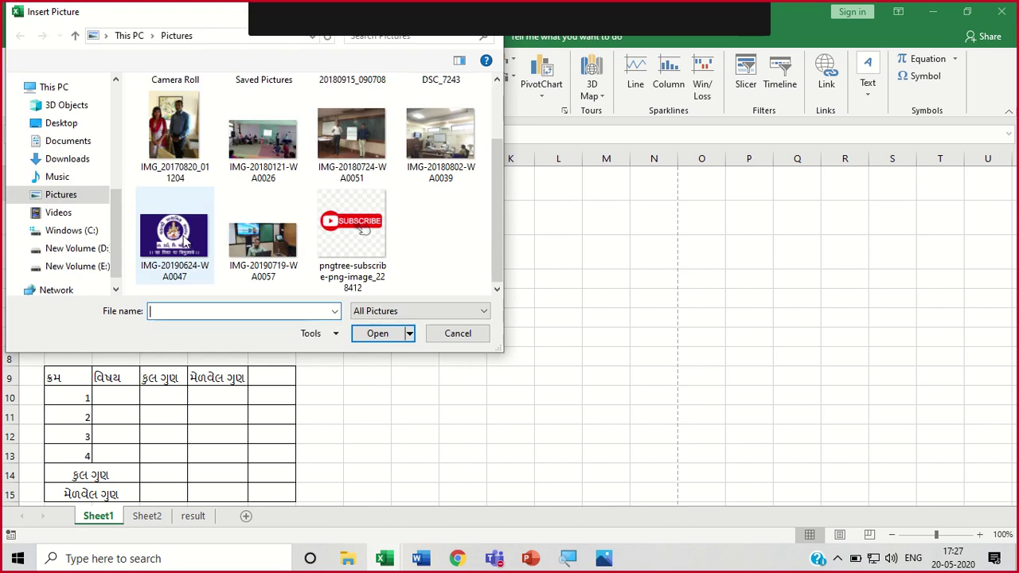
key("Escape")
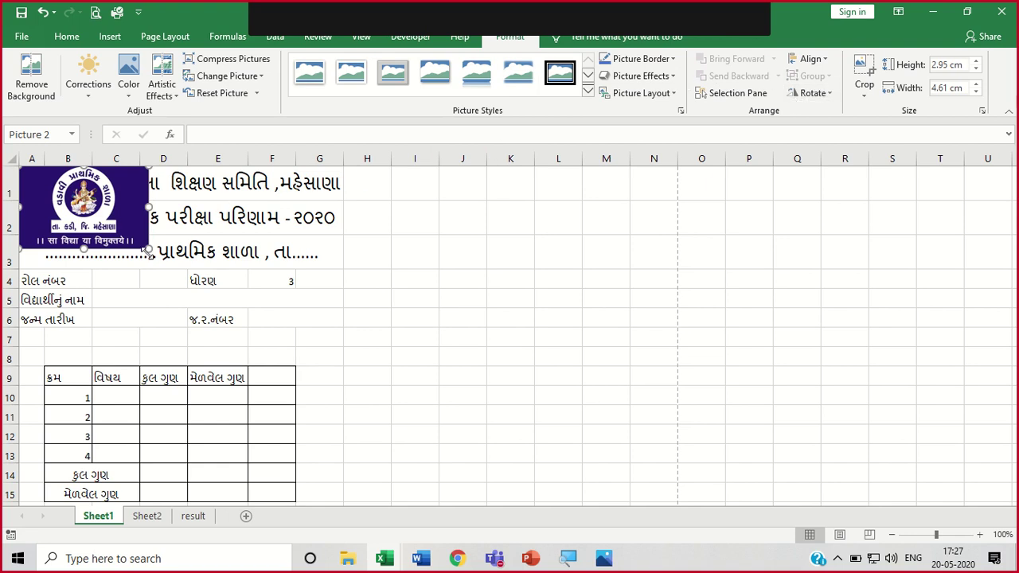
Step: Shrink the logo to about 1.85 cm by 2.9 cm and position it beside the title lines
left_click_drag(146, 248, 100, 217)
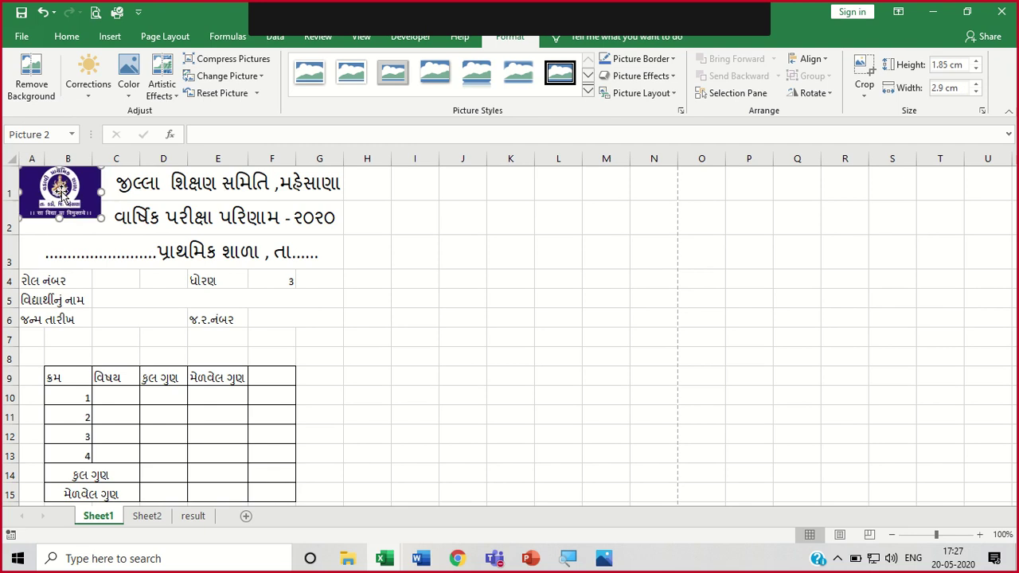
left_click_drag(62, 193, 66, 204)
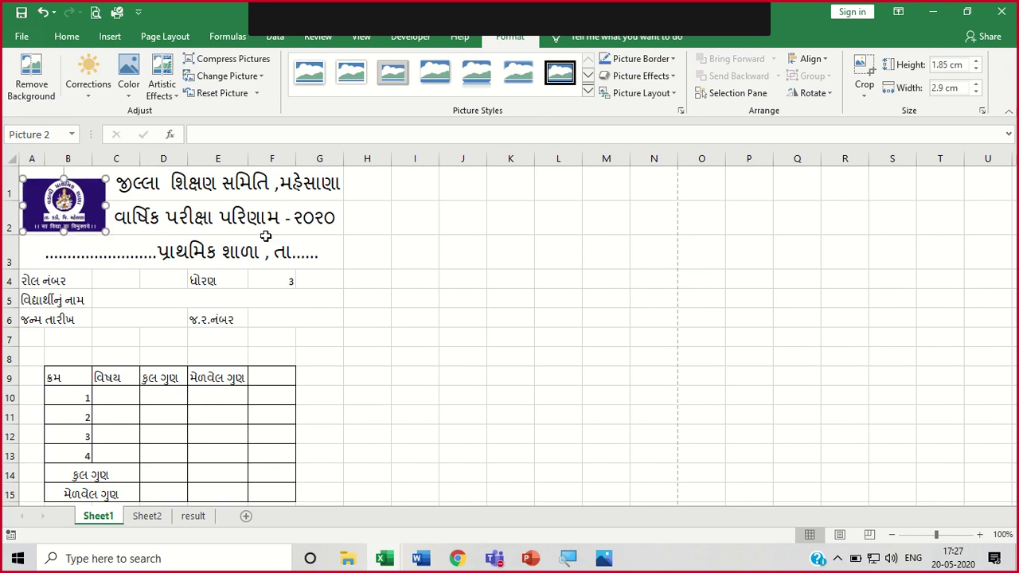
left_click(473, 292)
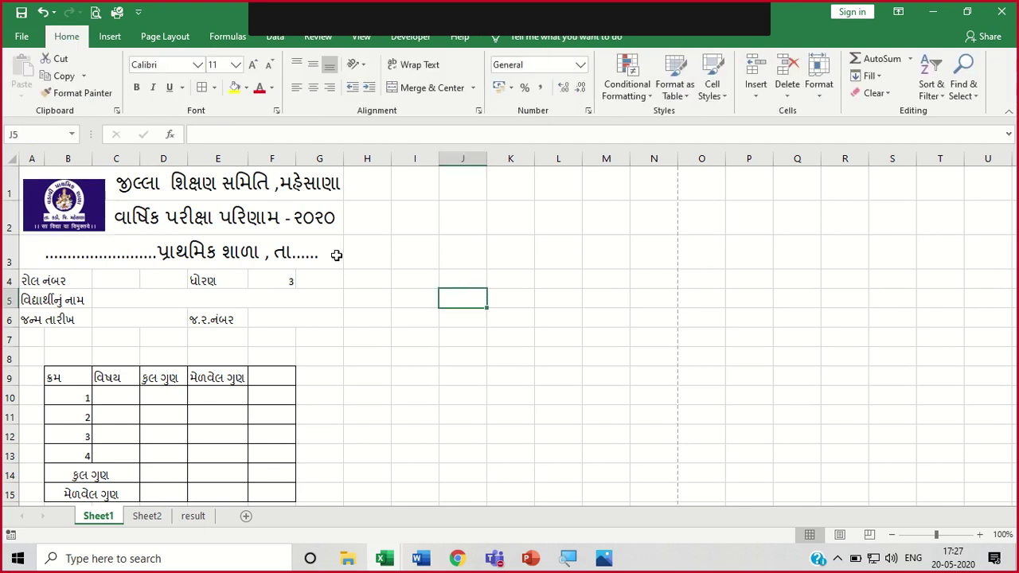
Step: Give the form A1:G20 a Thick Outside Border and check it in Print Preview
scroll(407, 266, "down", 3)
scroll(416, 268, "up", 3)
mouse_move(35, 170)
left_mouse_down()
mouse_move(165, 495)
mouse_move(211, 224)
left_mouse_up()
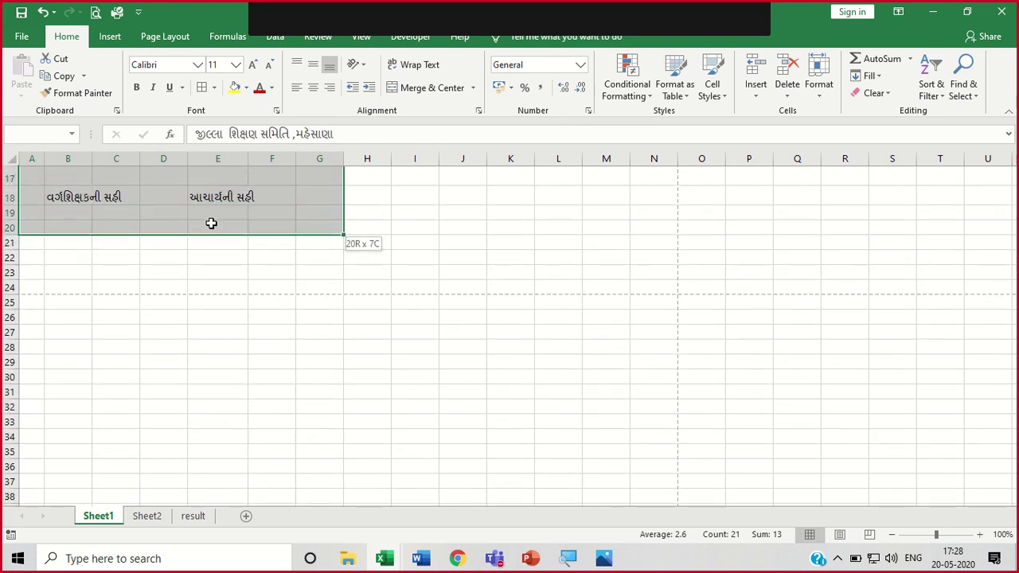
left_click(213, 88)
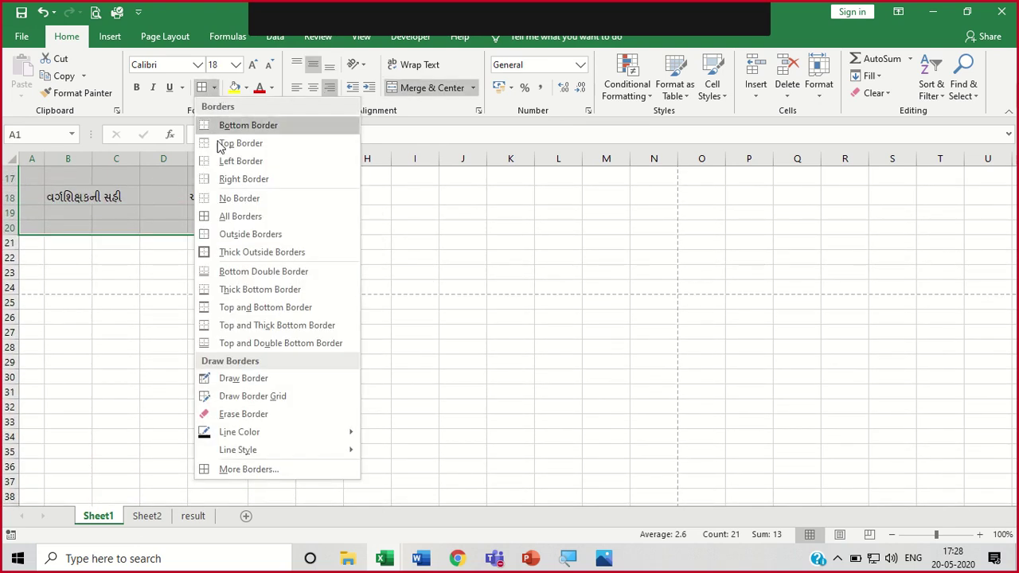
left_click(250, 253)
scroll(249, 251, "up", 4)
scroll(273, 263, "up", 2)
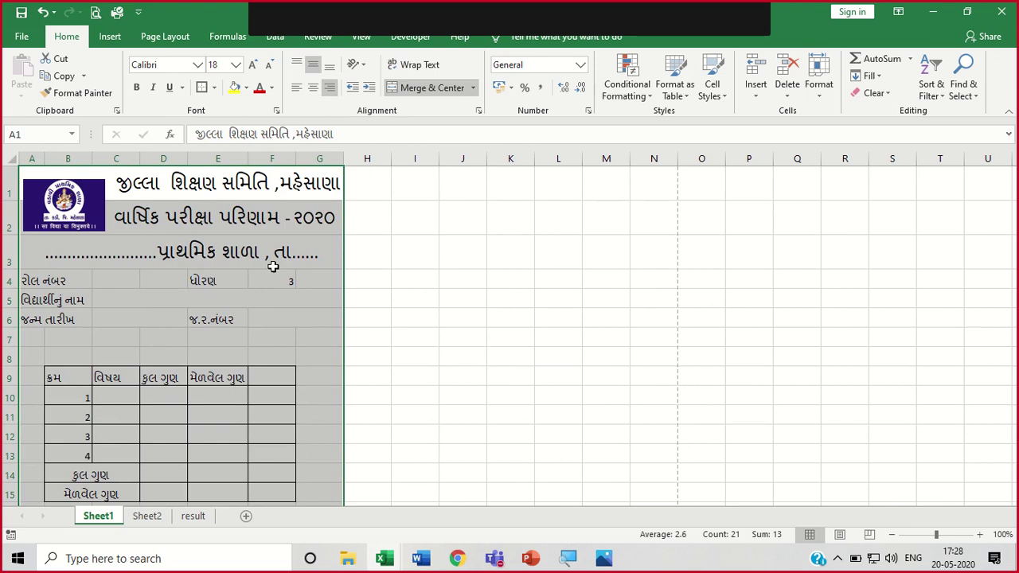
left_click(455, 301)
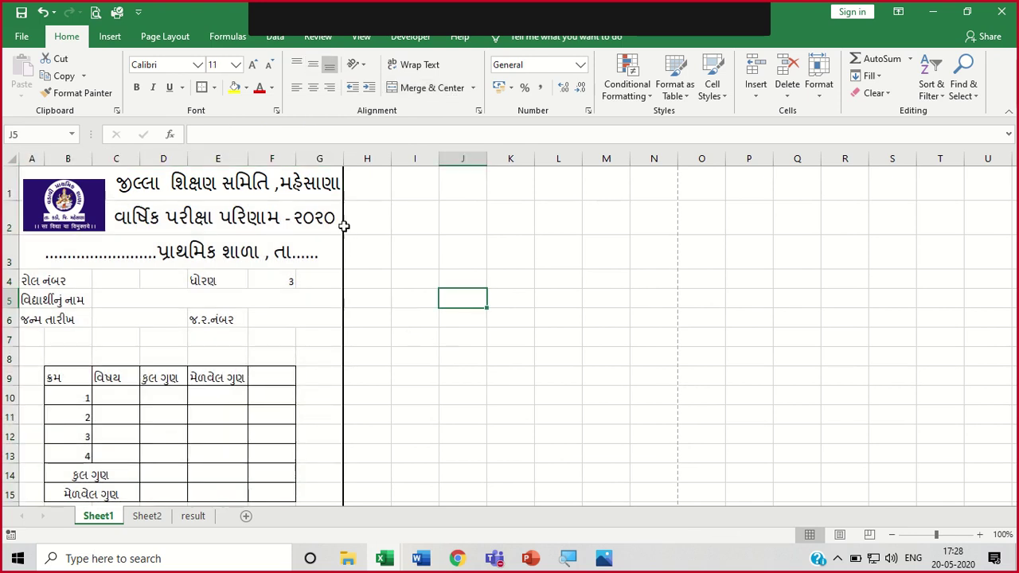
left_click(96, 12)
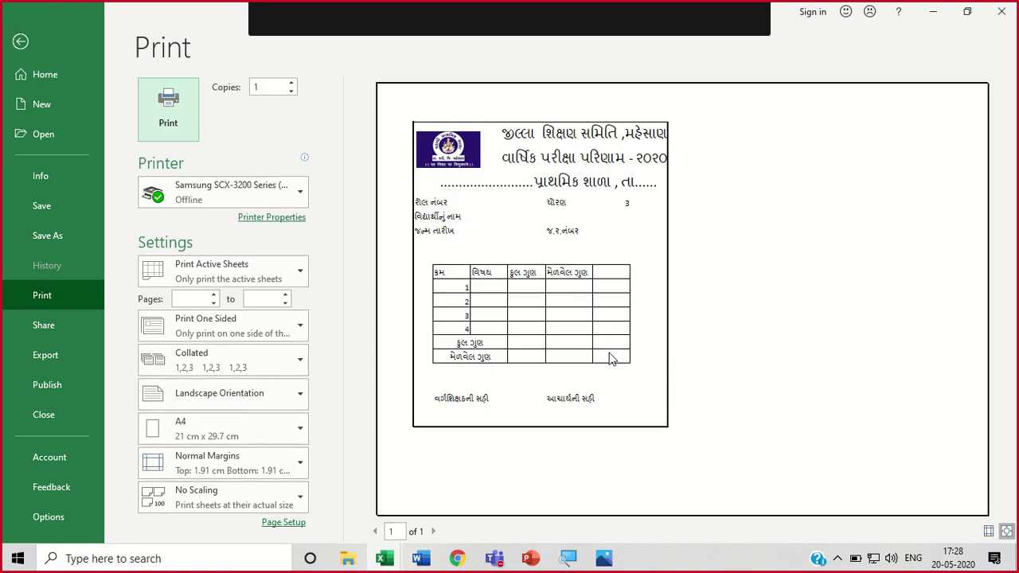
Step: Back on the sheet, drag rows 9–15 of the marks table taller
key("Escape")
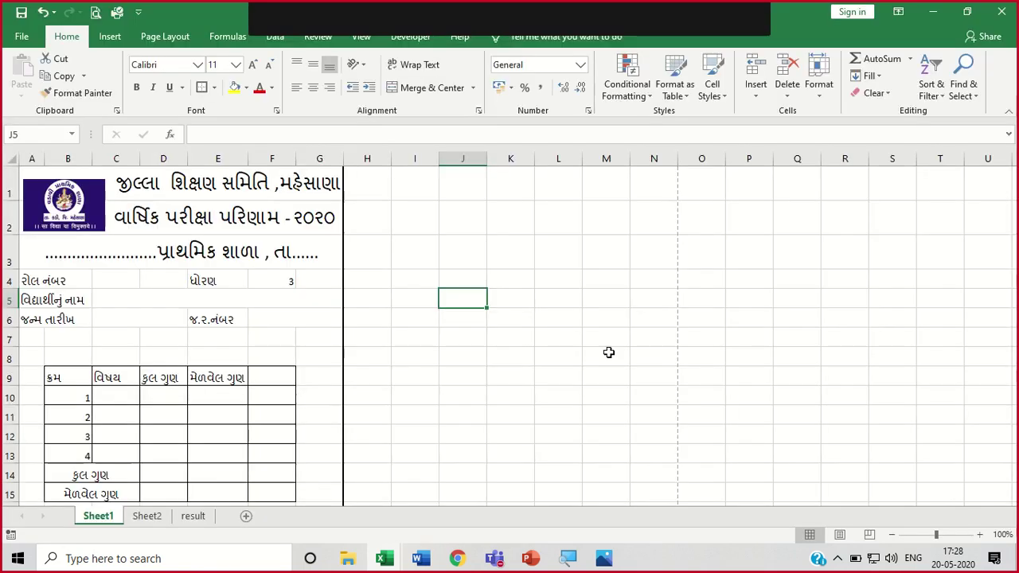
scroll(478, 335, "down", 3)
scroll(476, 334, "up", 3)
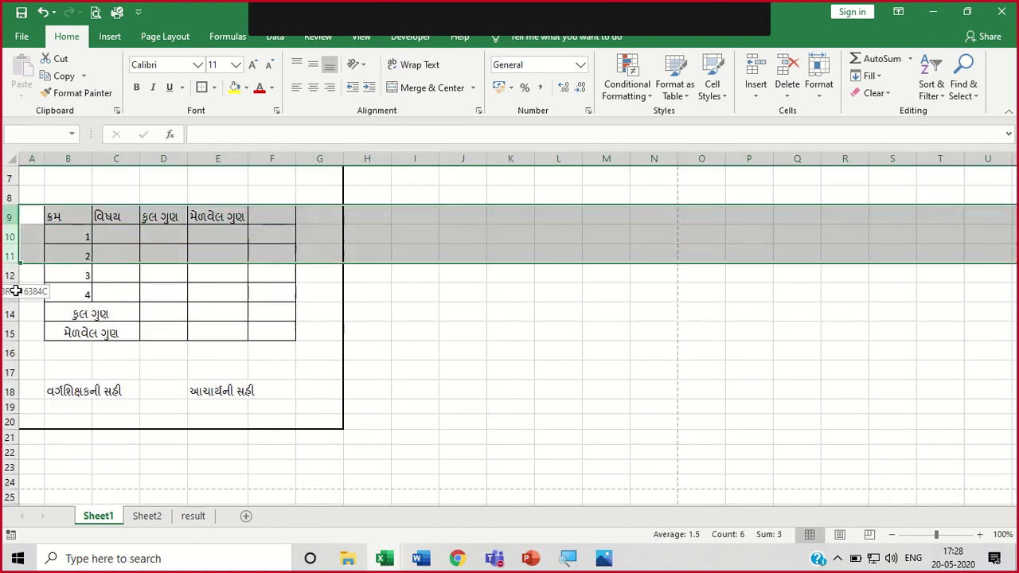
left_click_drag(4, 215, 10, 349)
left_click(450, 367)
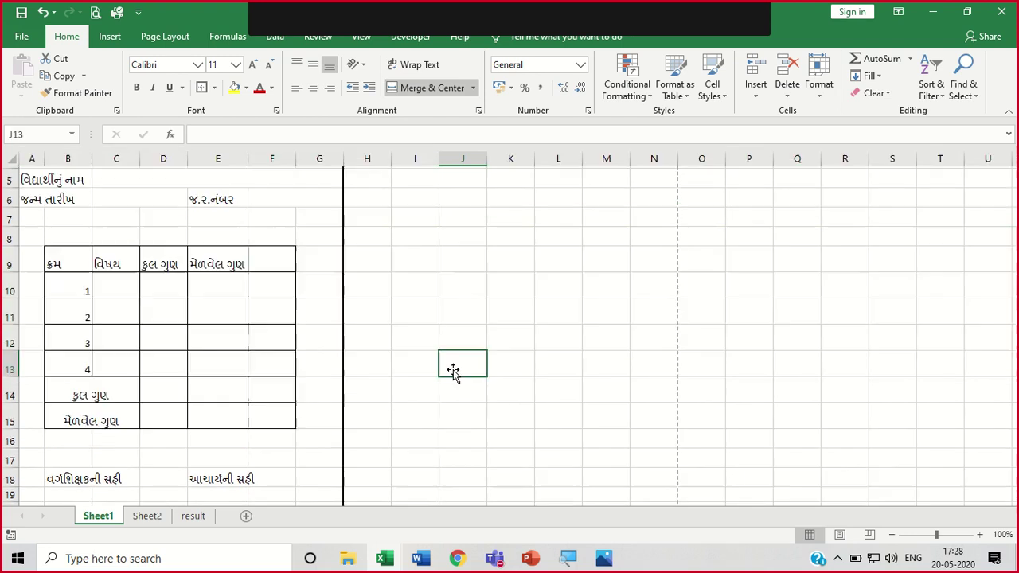
scroll(448, 374, "up", 2)
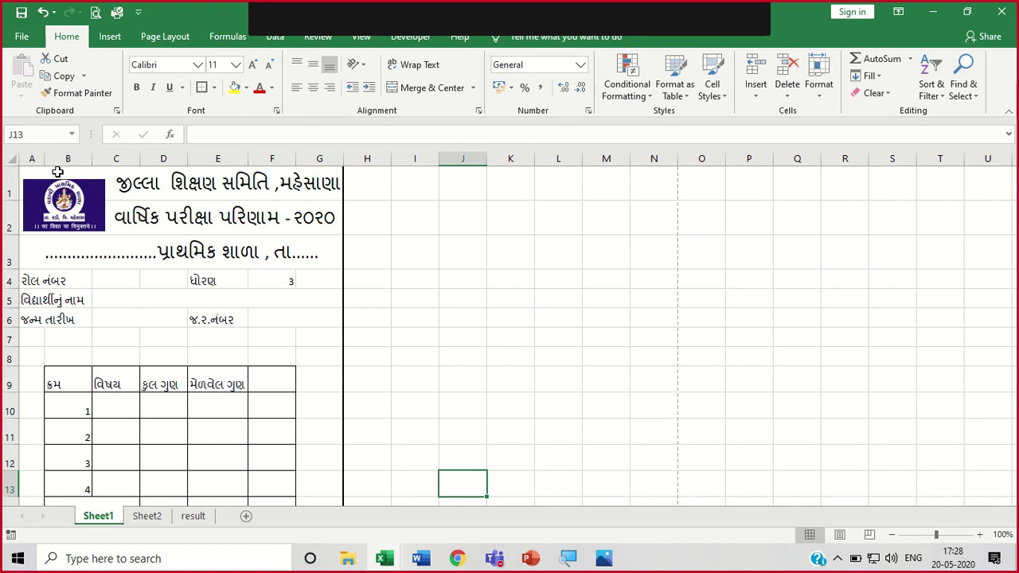
Step: Copy the whole form A1:G20 and paste it at H1 as a second marksheet
mouse_move(54, 170)
left_mouse_down()
mouse_move(231, 341)
mouse_move(246, 464)
left_mouse_up()
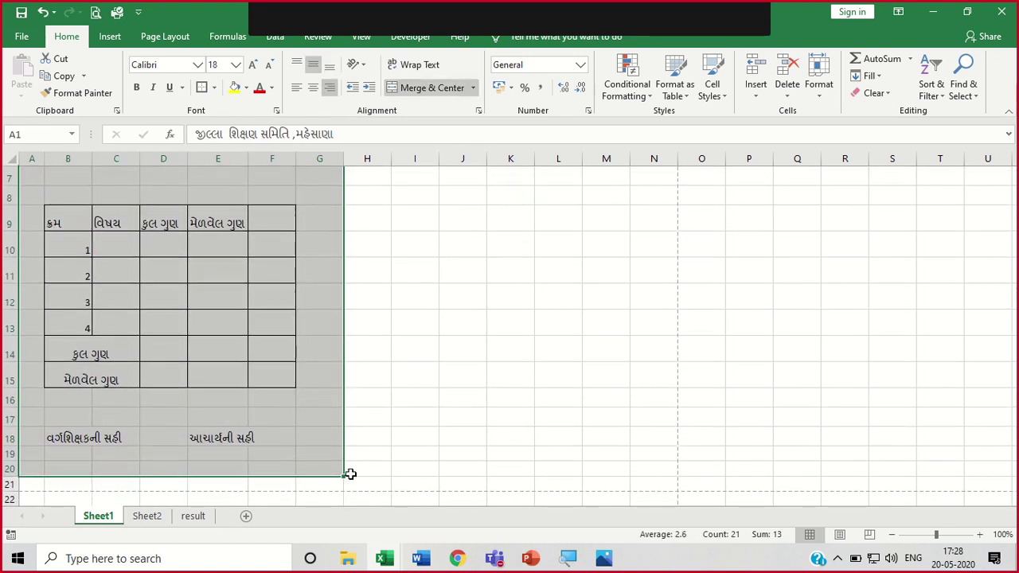
key("ctrl+c")
scroll(390, 412, "up", 2)
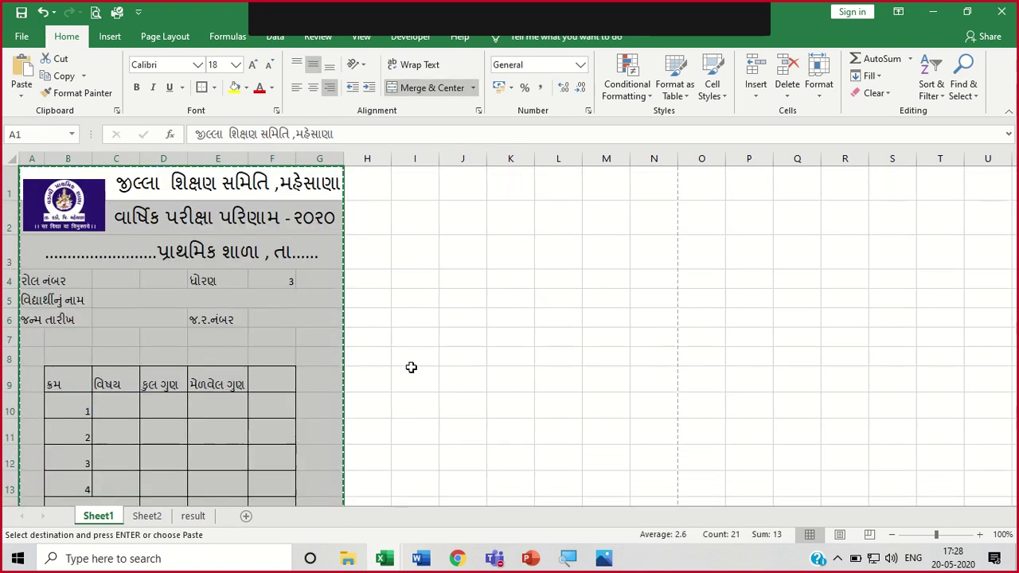
left_click(371, 178)
key("ctrl+v")
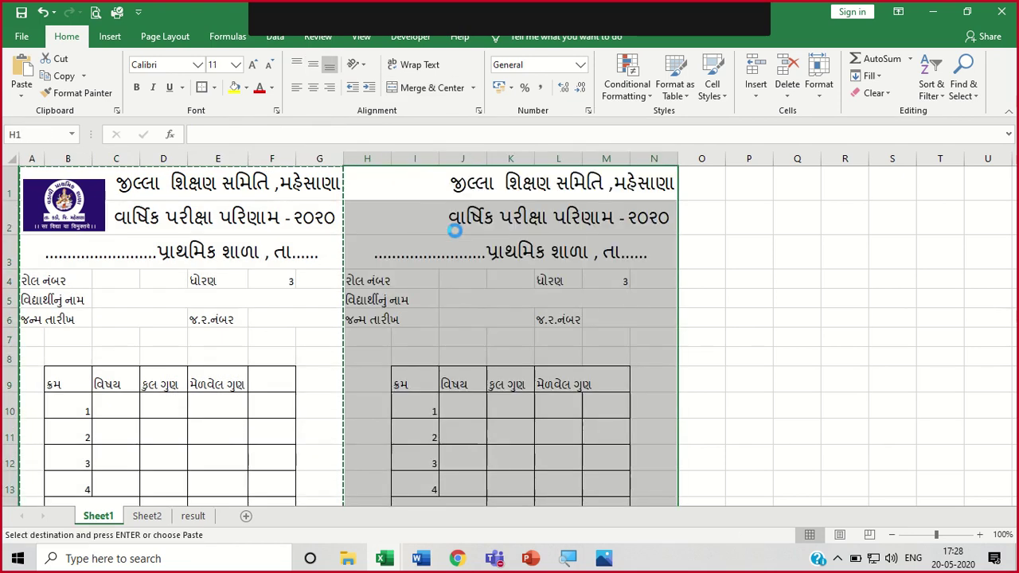
left_click(756, 299)
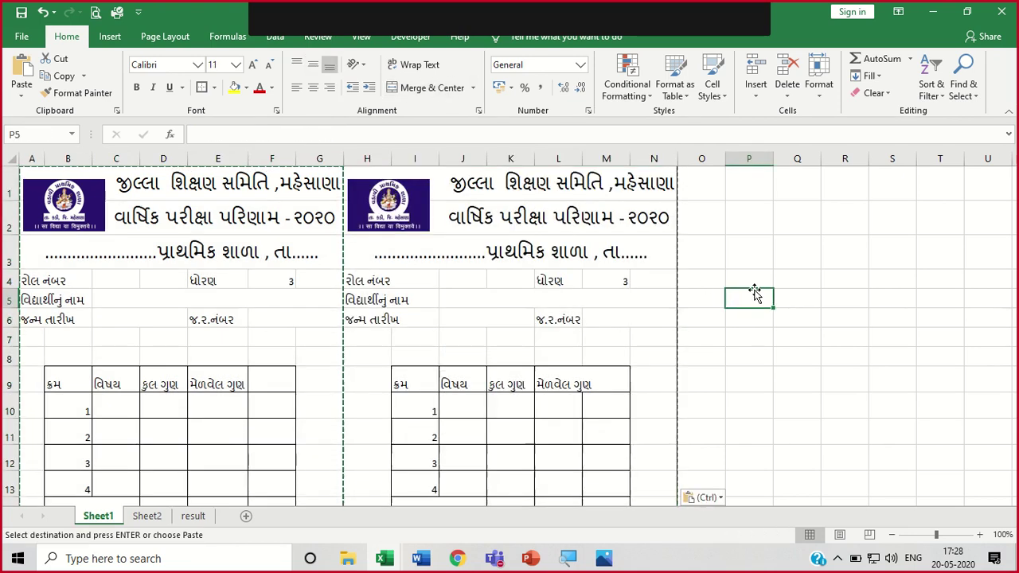
left_click(764, 358)
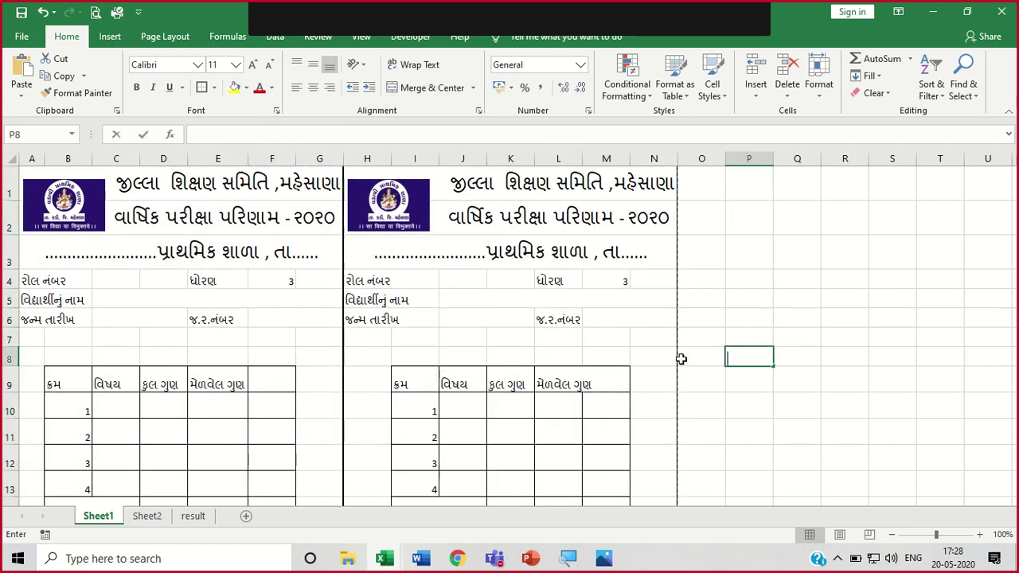
left_click(765, 297)
scroll(693, 320, "down", 3)
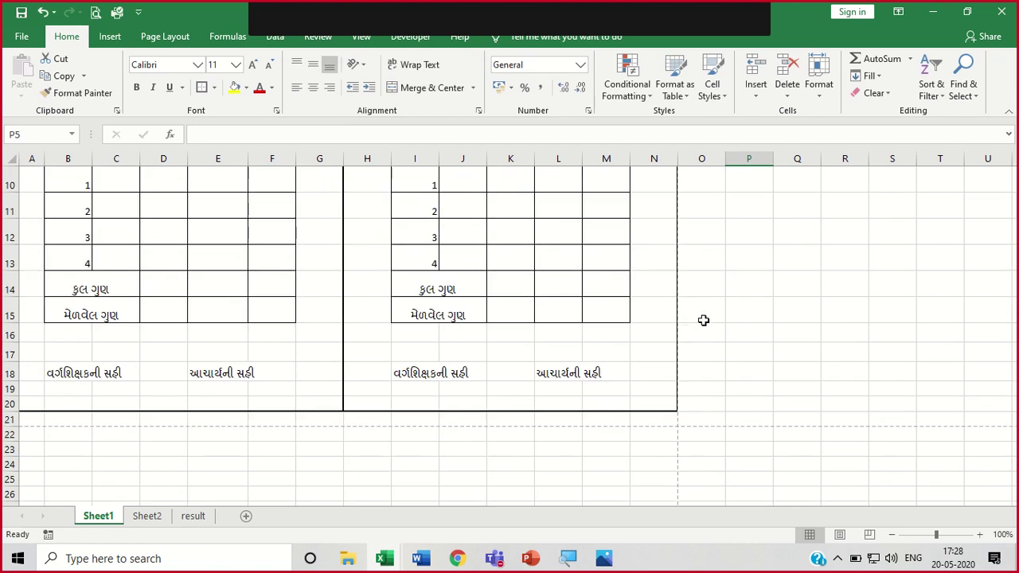
scroll(703, 321, "up", 1)
scroll(719, 323, "up", 2)
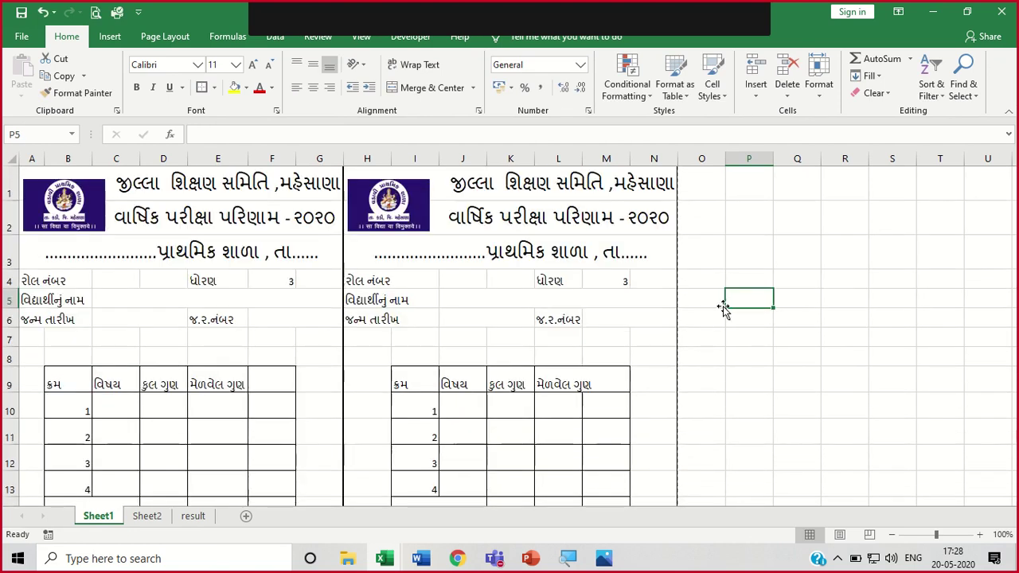
Step: In Page Setup margins, centre the page horizontally and vertically, then leave Print Preview
left_click(96, 12)
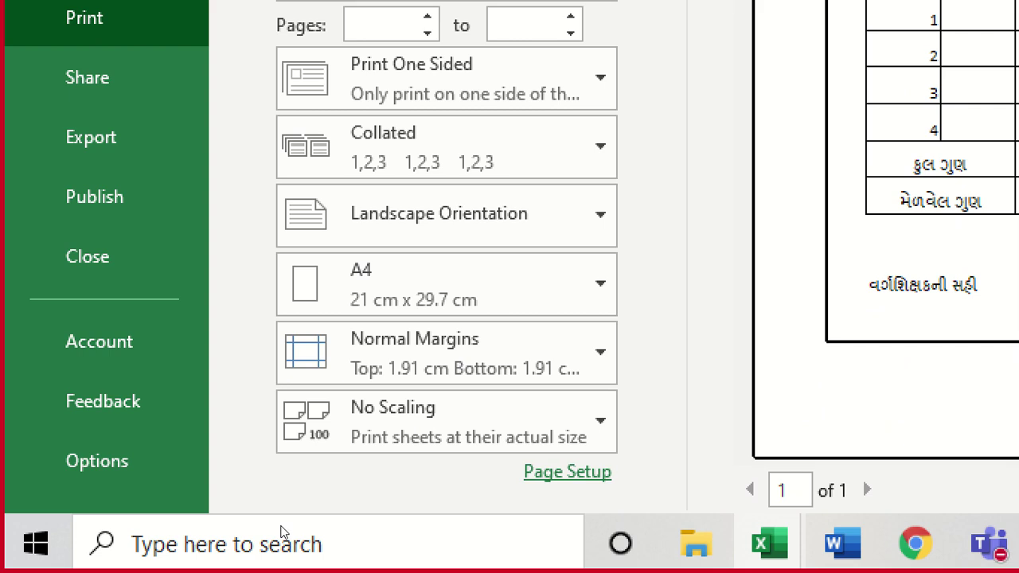
left_click(284, 524)
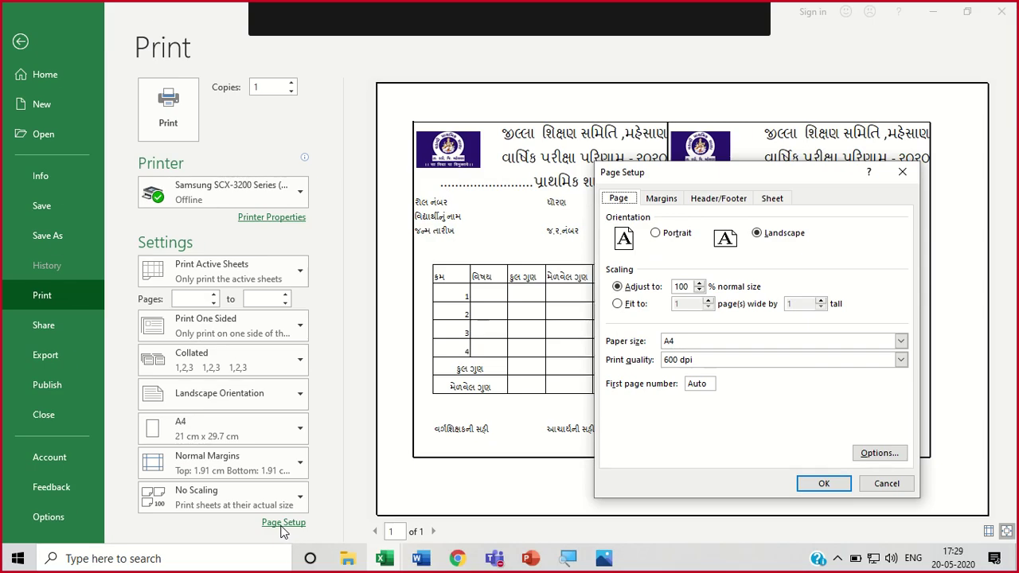
left_click(663, 201)
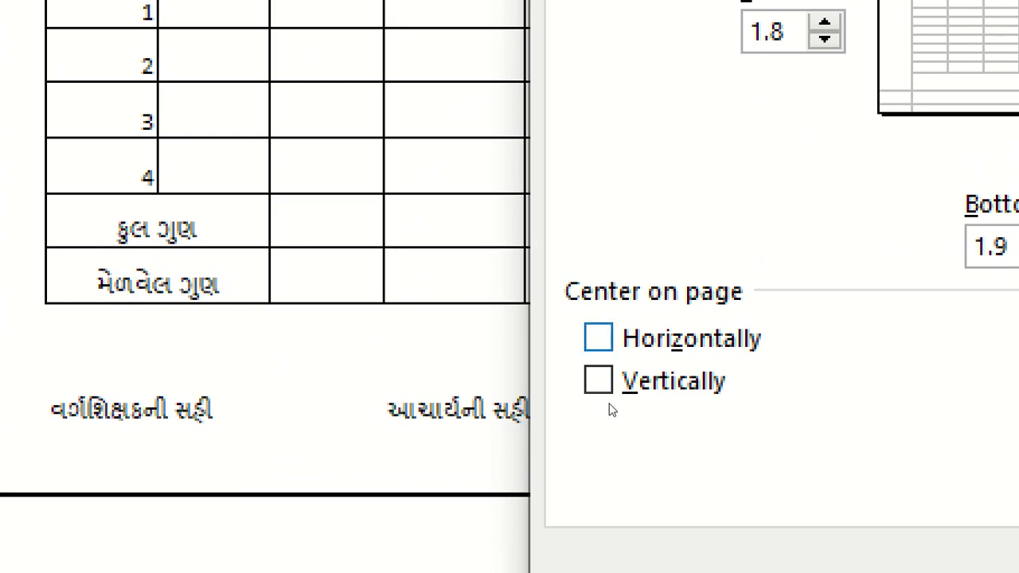
key("alt+z")
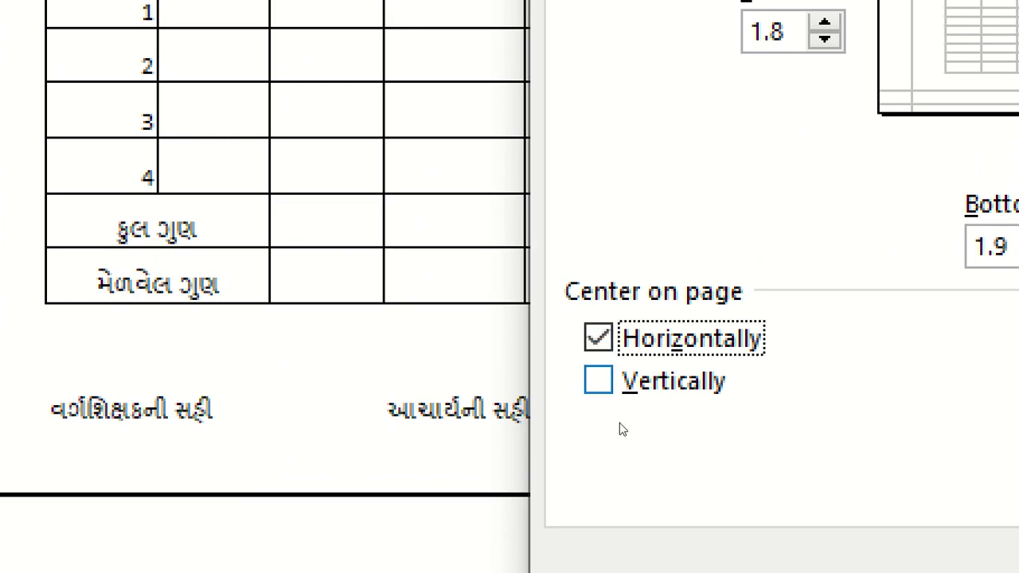
key("alt+v")
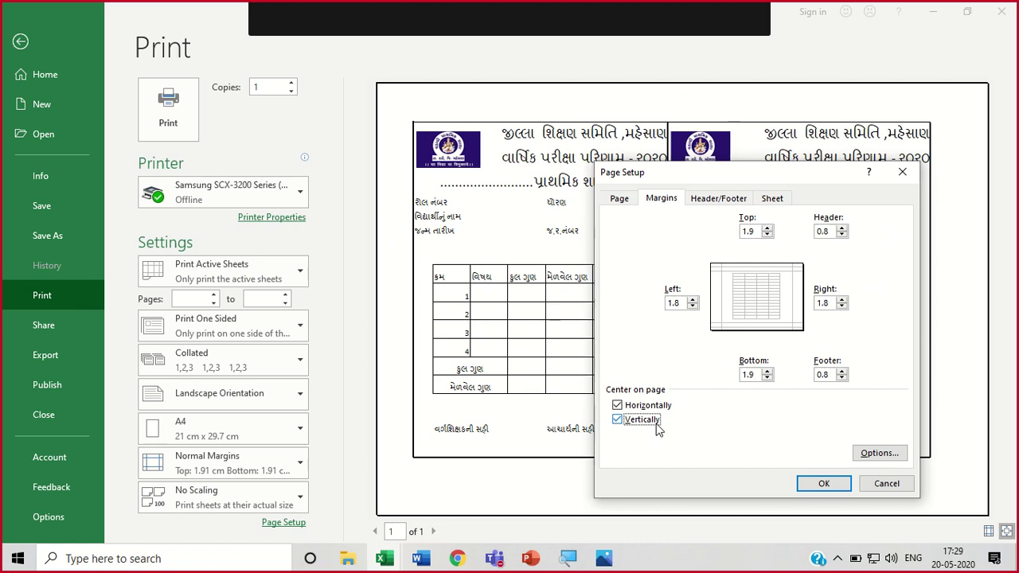
left_click(802, 486)
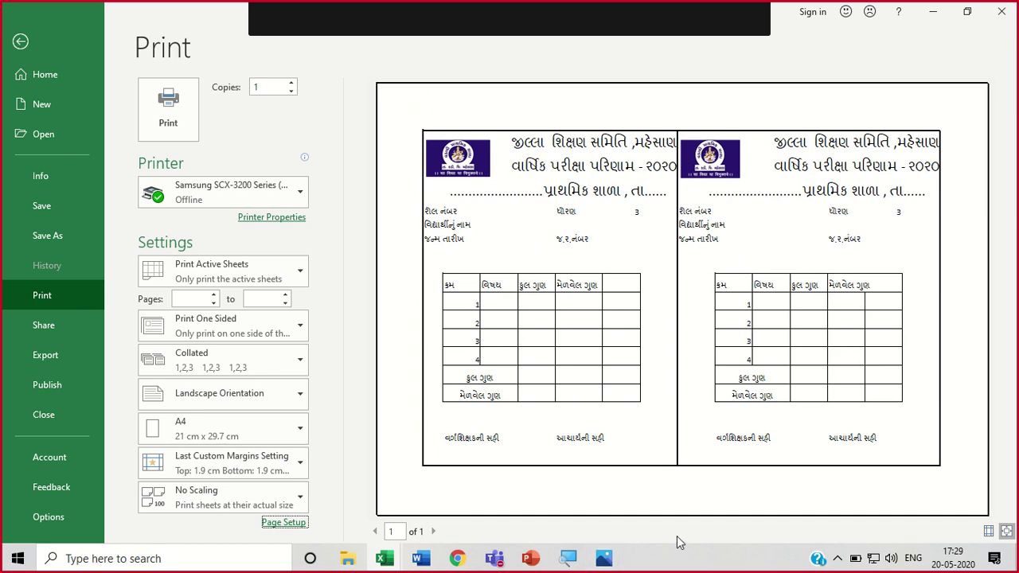
key("Escape")
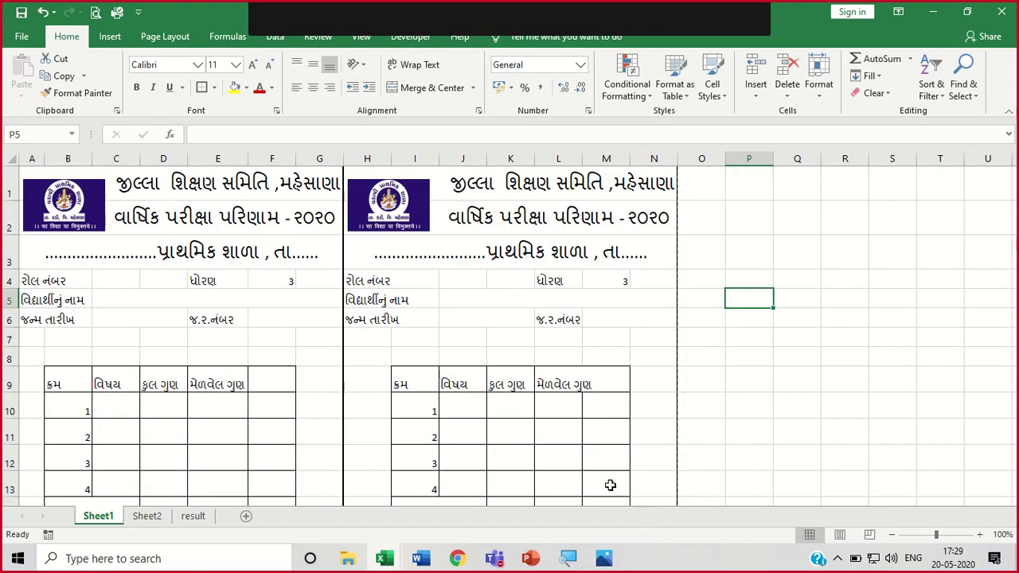
Step: Insert a blank column at H between the two marksheet copies and preview the printout again
left_click(361, 157)
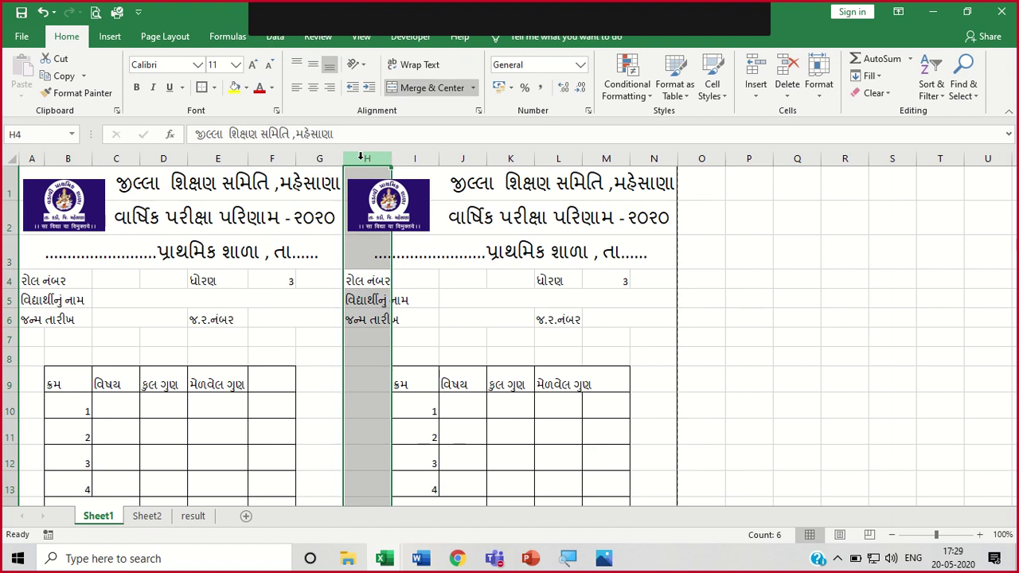
right_click(362, 159)
left_click(402, 265)
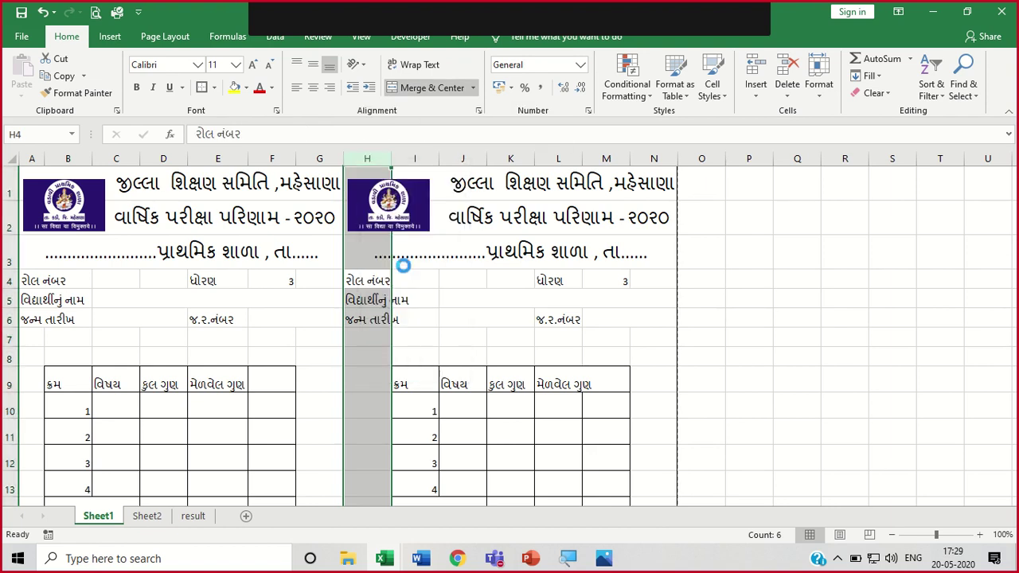
left_click(804, 299)
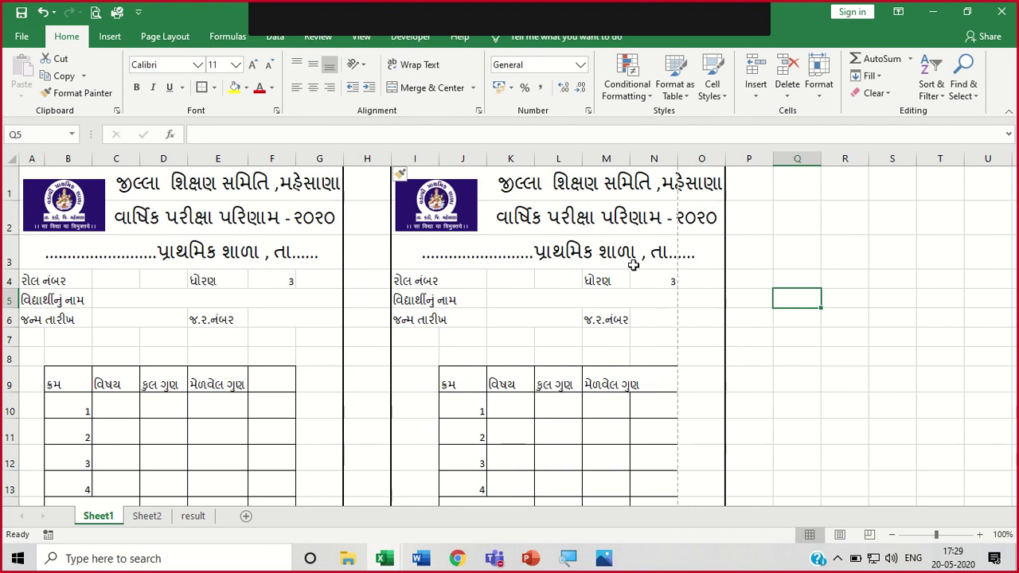
left_click(97, 13)
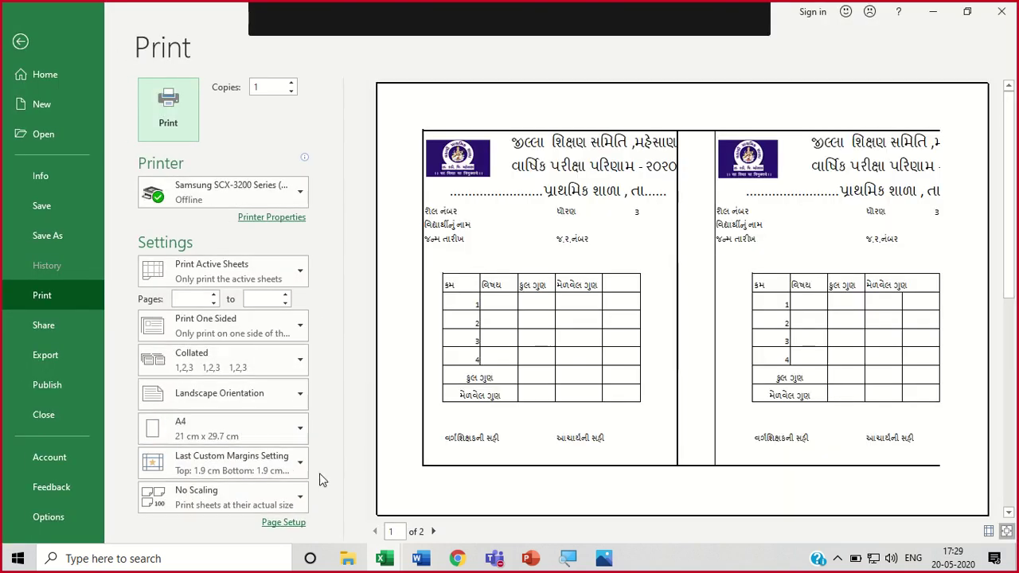
Step: Narrow the left and right page margins to 1.3 so both copies fit one page
left_click(284, 524)
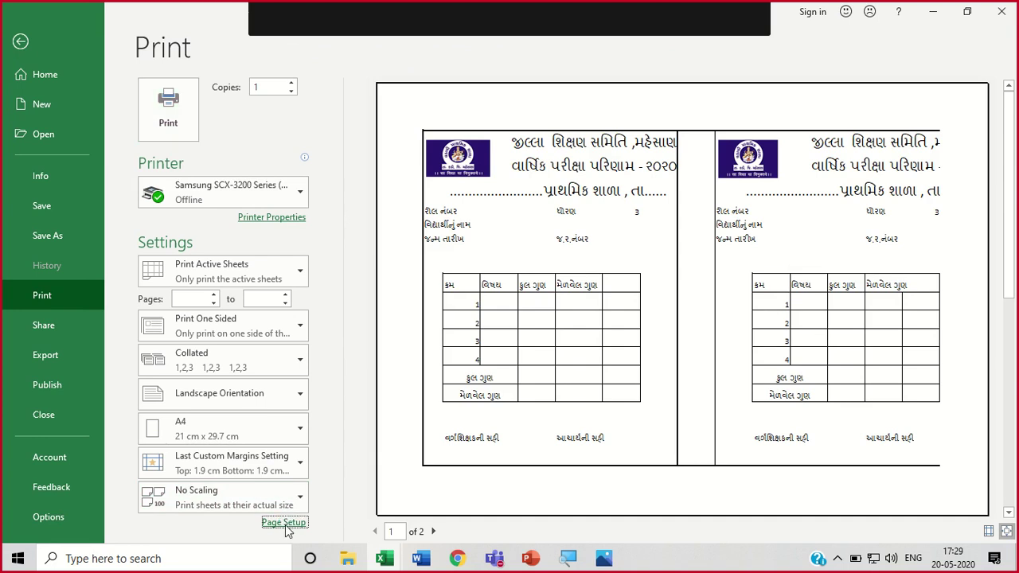
left_click(659, 201)
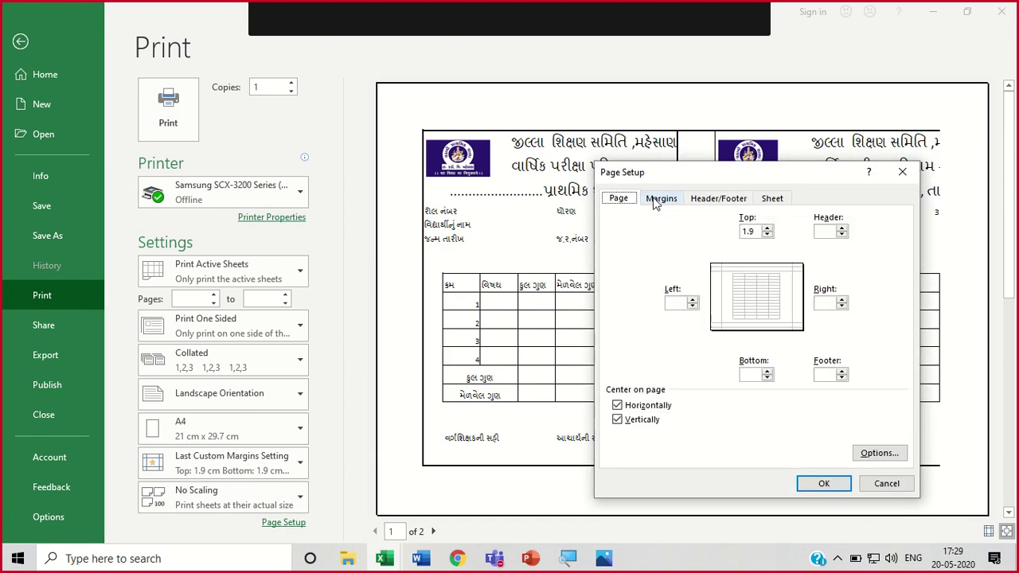
left_click(692, 307)
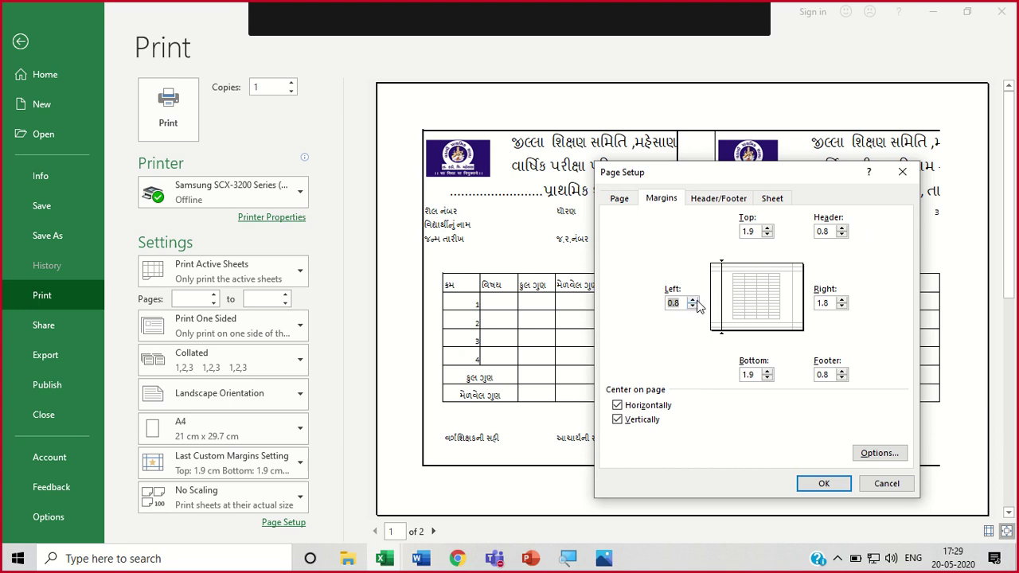
left_click(841, 307)
left_click(841, 308)
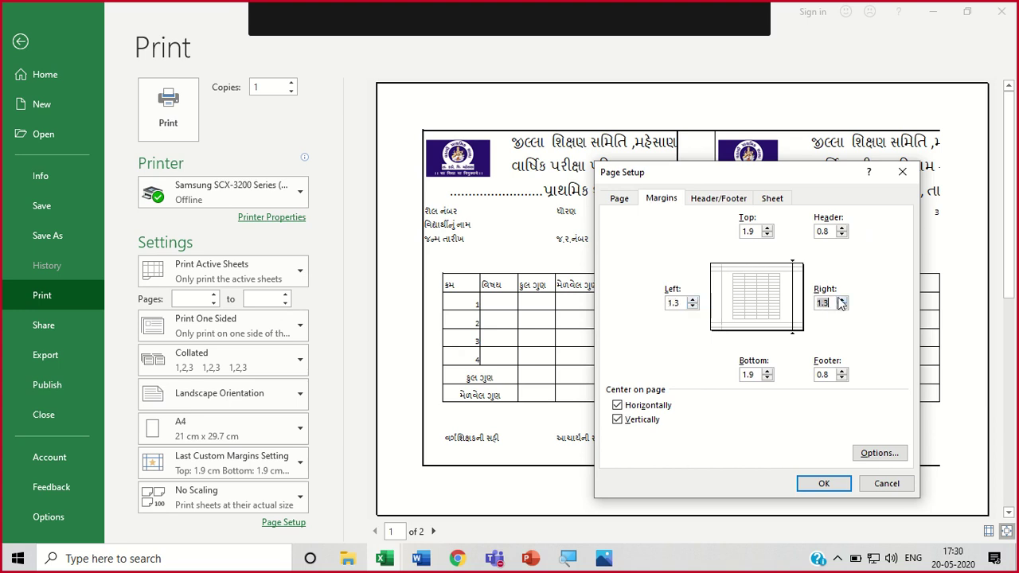
left_click(816, 483)
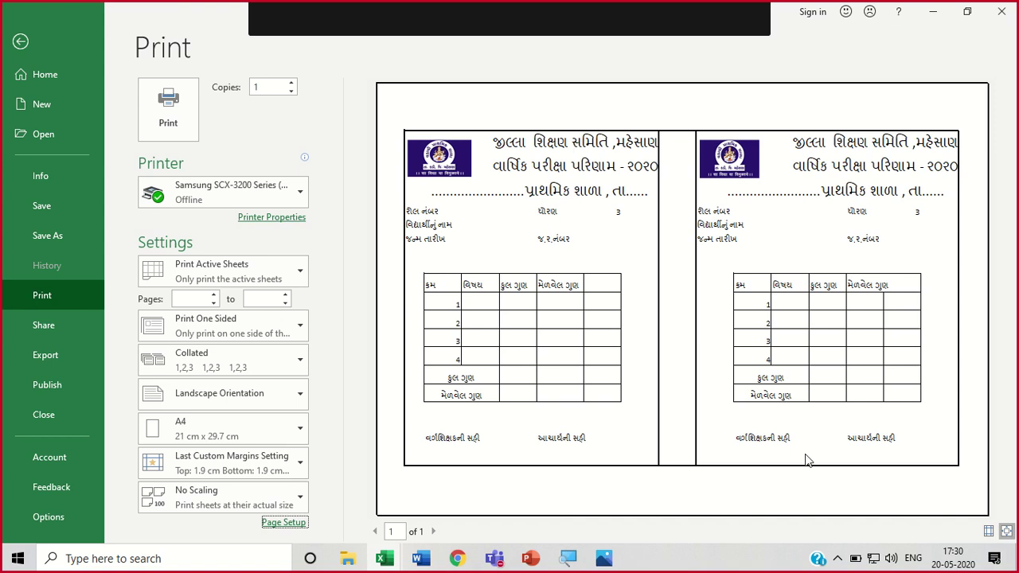
Step: Try a lower print scaling, keep it at 100%, and close the print preview
left_click(285, 523)
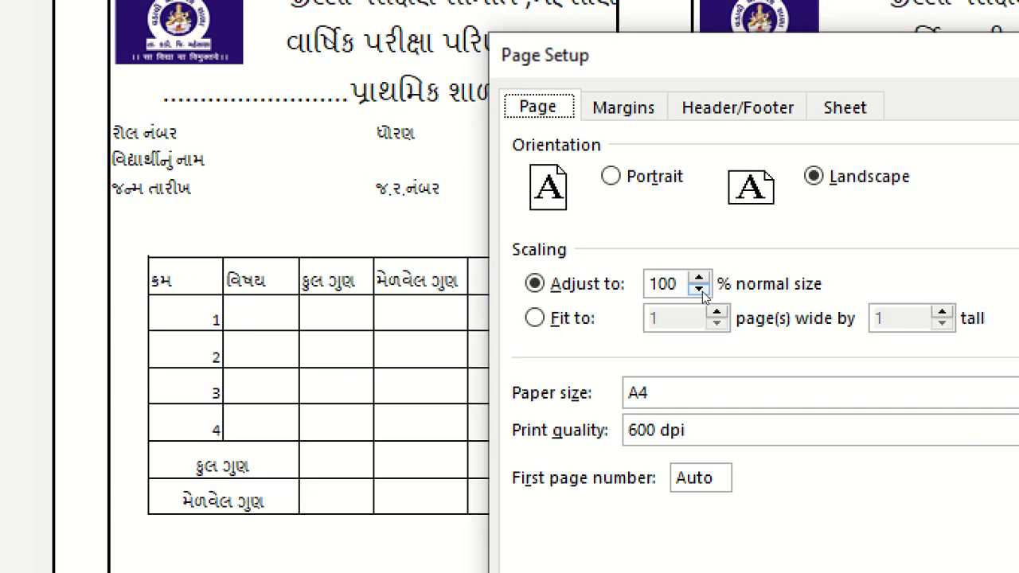
left_click(699, 290)
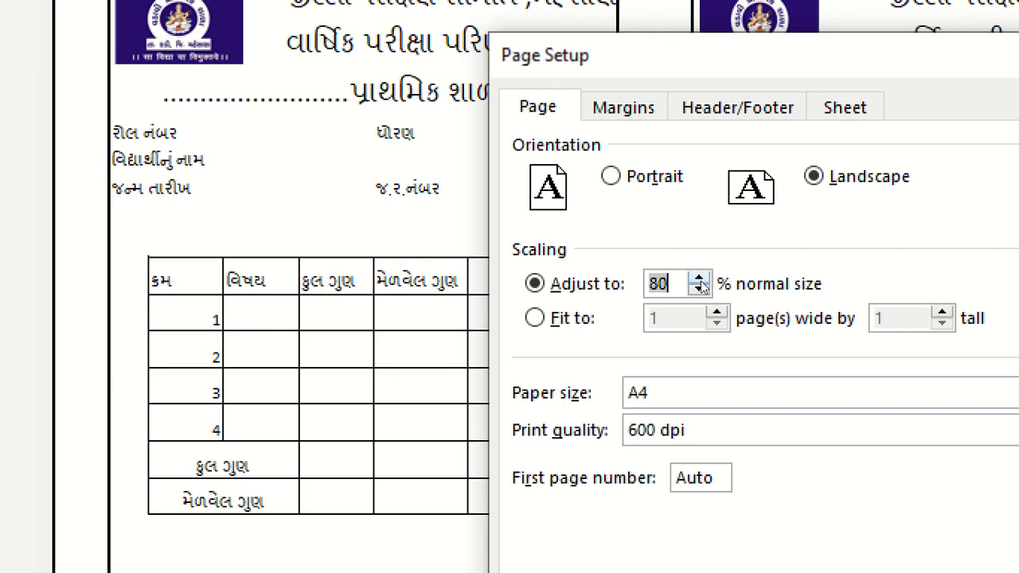
left_click(698, 279)
left_click(698, 280)
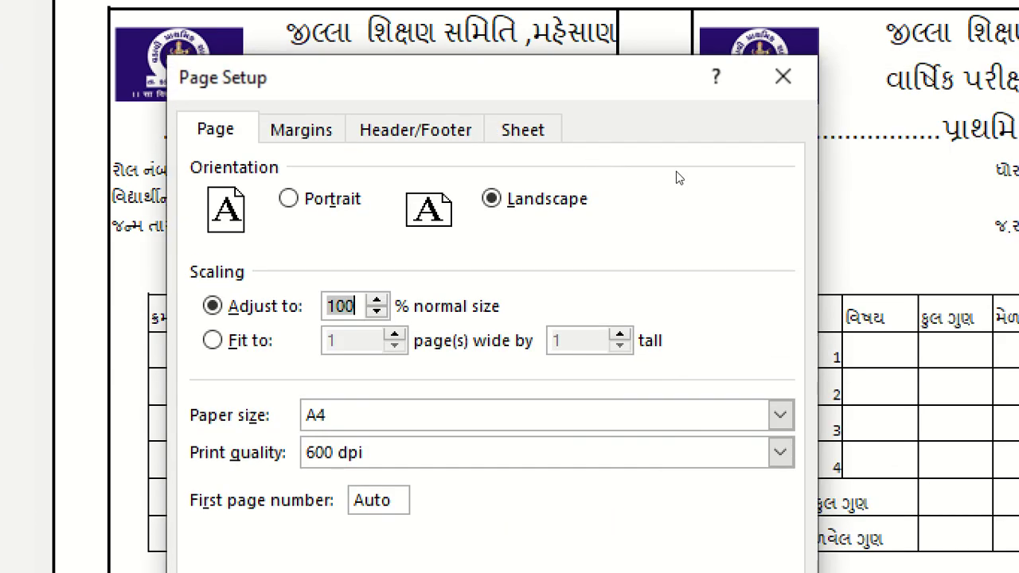
key("Return")
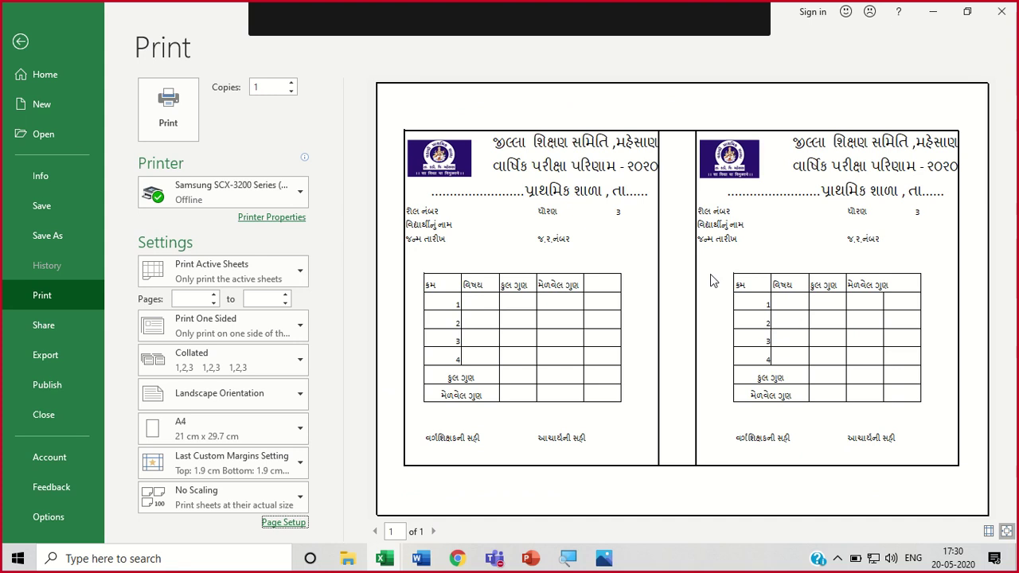
key("Escape")
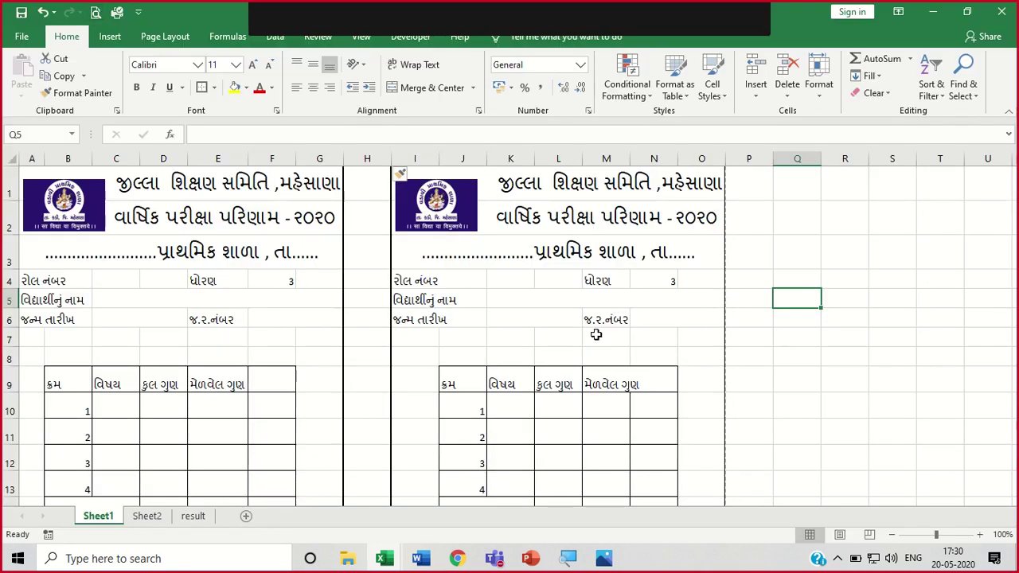
Step: Zoom out slightly and remove all borders from gap cell H1
scroll(597, 336, "down", 5)
scroll(597, 339, "up", 4)
scroll(589, 326, "up", 1)
left_click(366, 263)
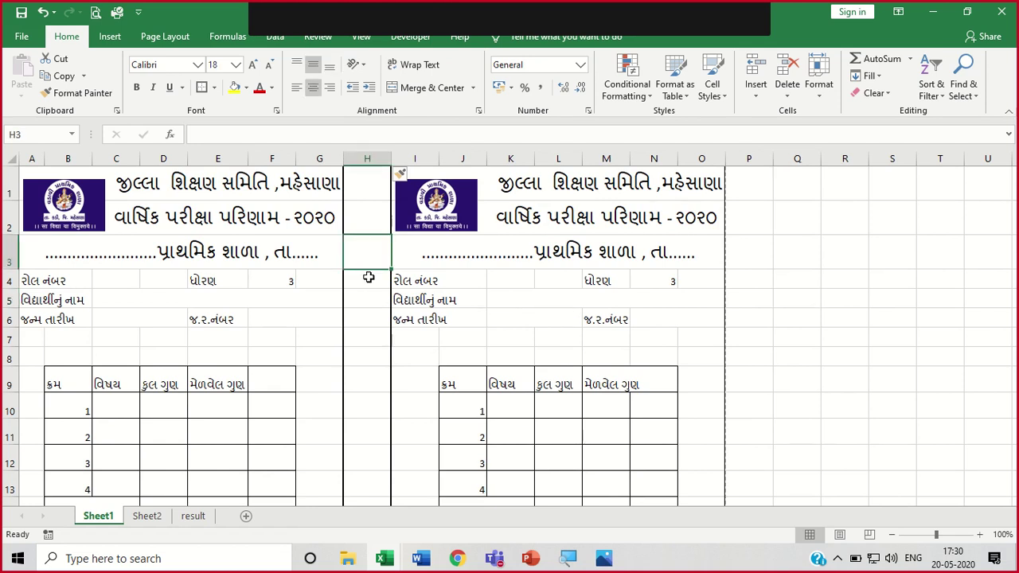
scroll(368, 277, "down", 7)
scroll(374, 266, "up", 4)
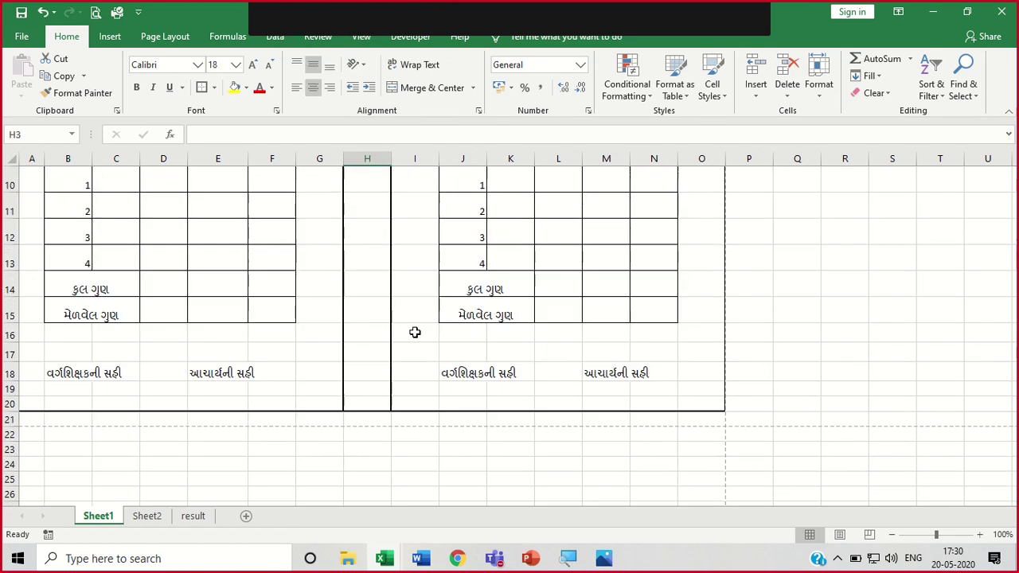
left_click(891, 534)
scroll(532, 427, "up", 1)
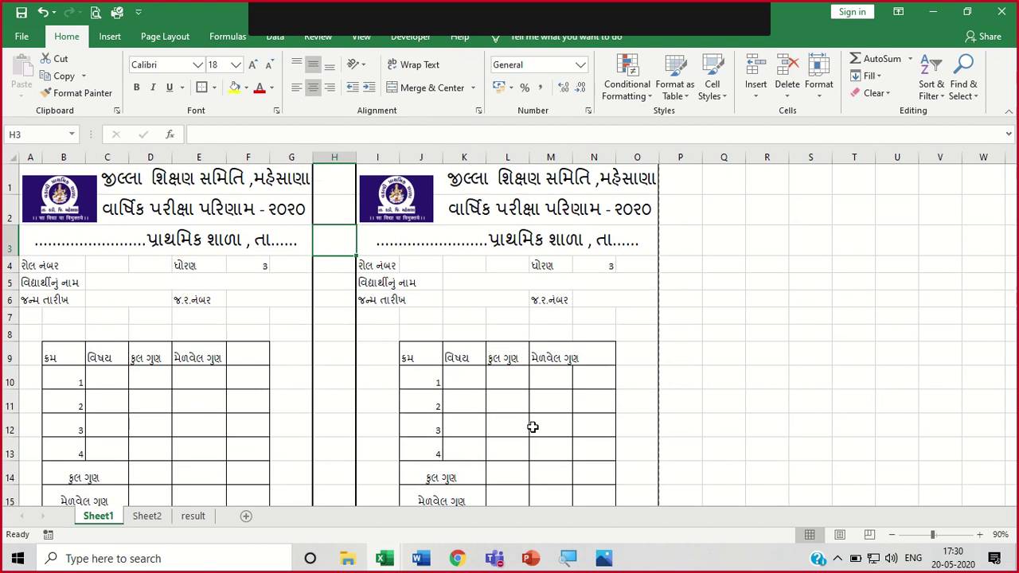
left_click(331, 179)
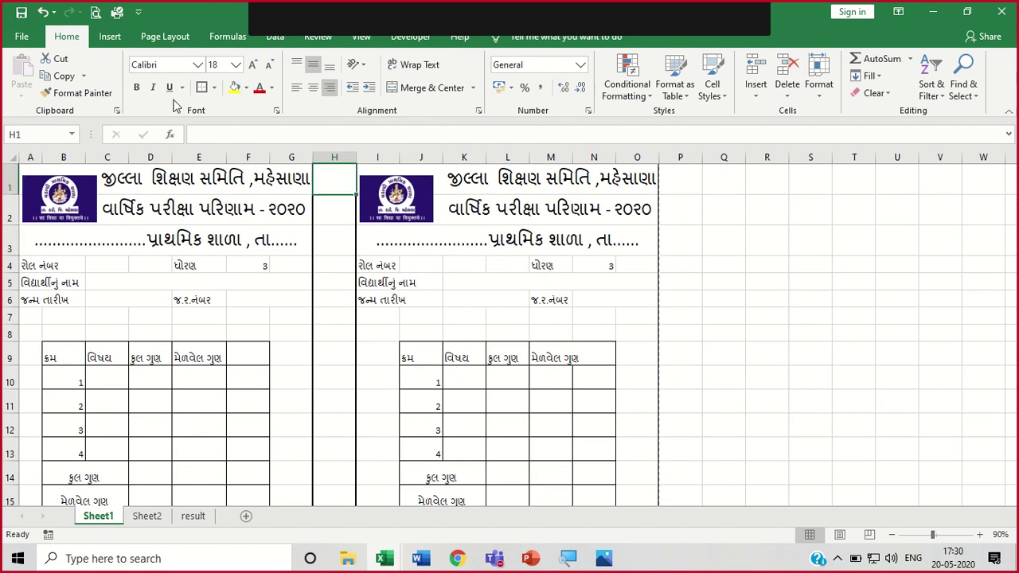
left_click(214, 88)
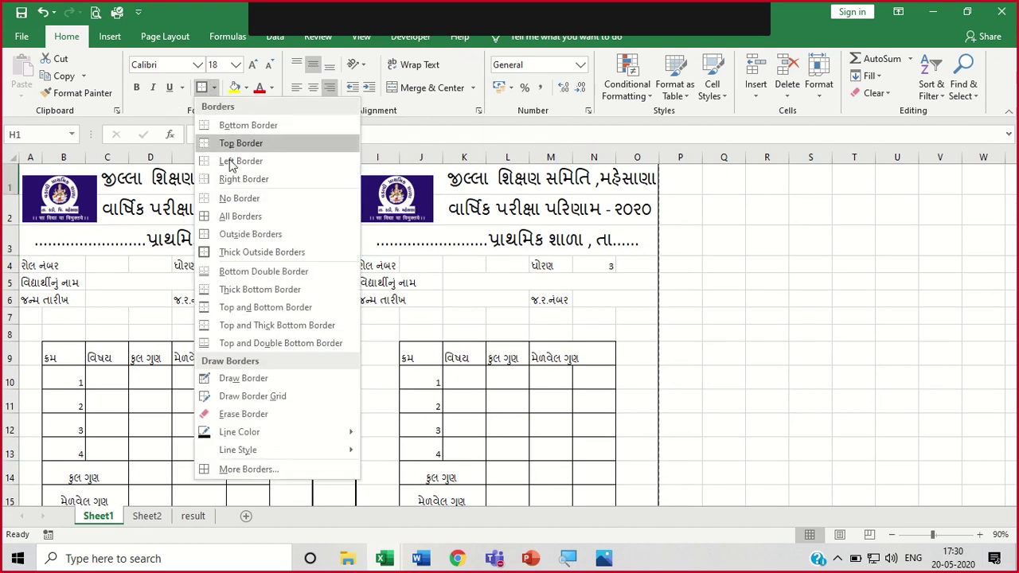
left_click(249, 198)
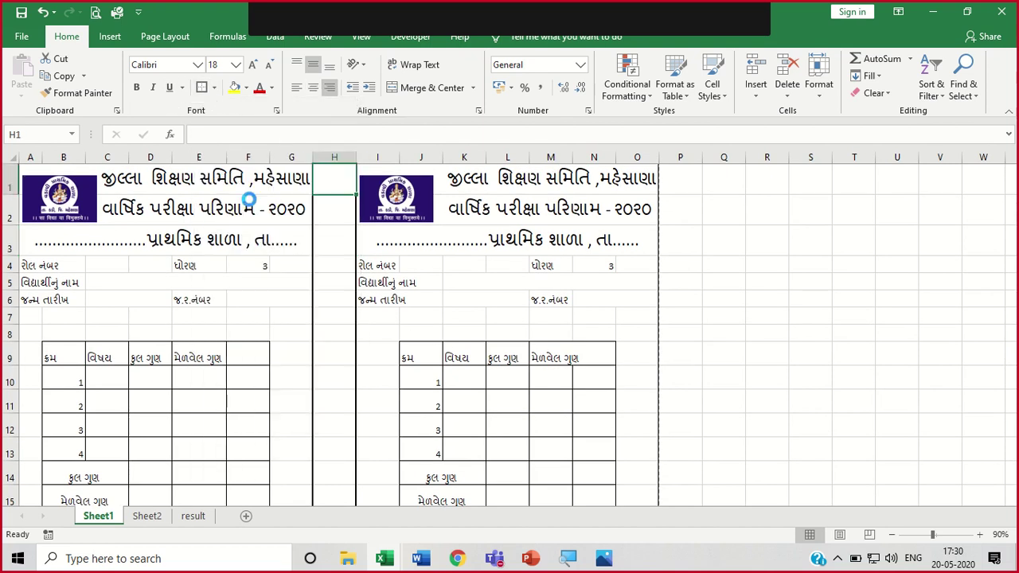
Step: Remove the border from cell H21 at the bottom of the gap column
scroll(346, 294, "down", 1)
scroll(341, 332, "down", 1)
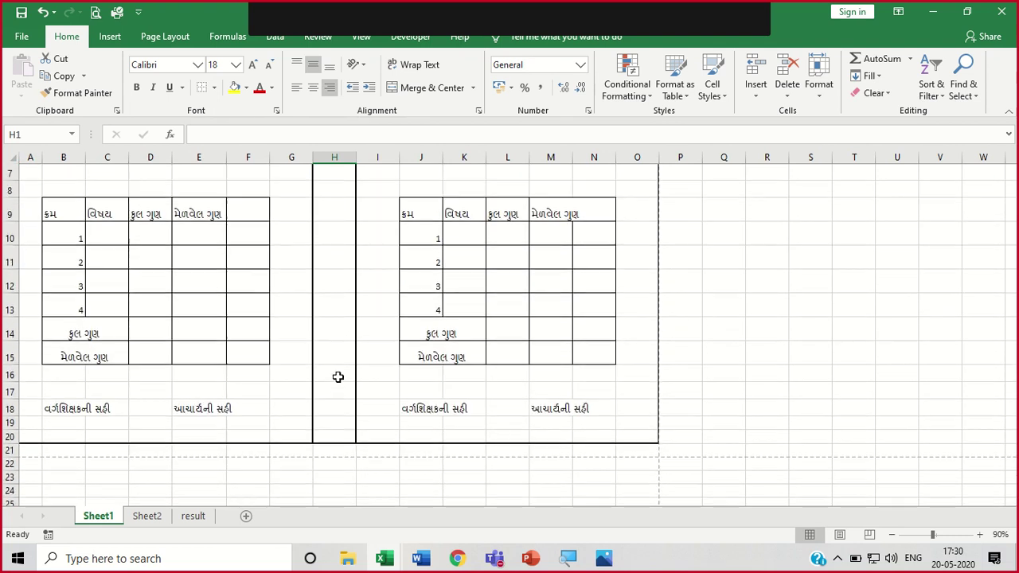
left_click(334, 451)
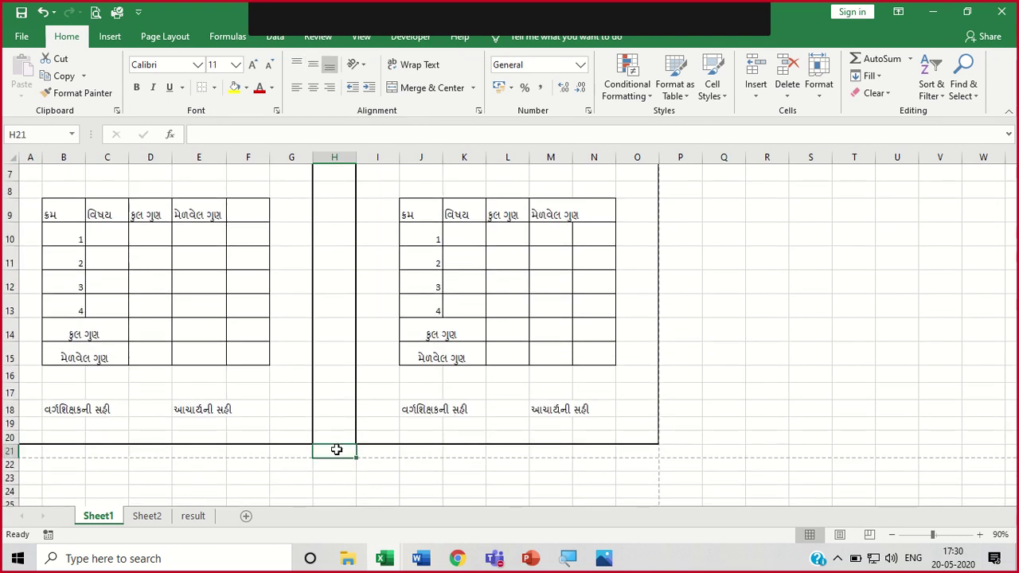
left_click(205, 90)
left_click(721, 354)
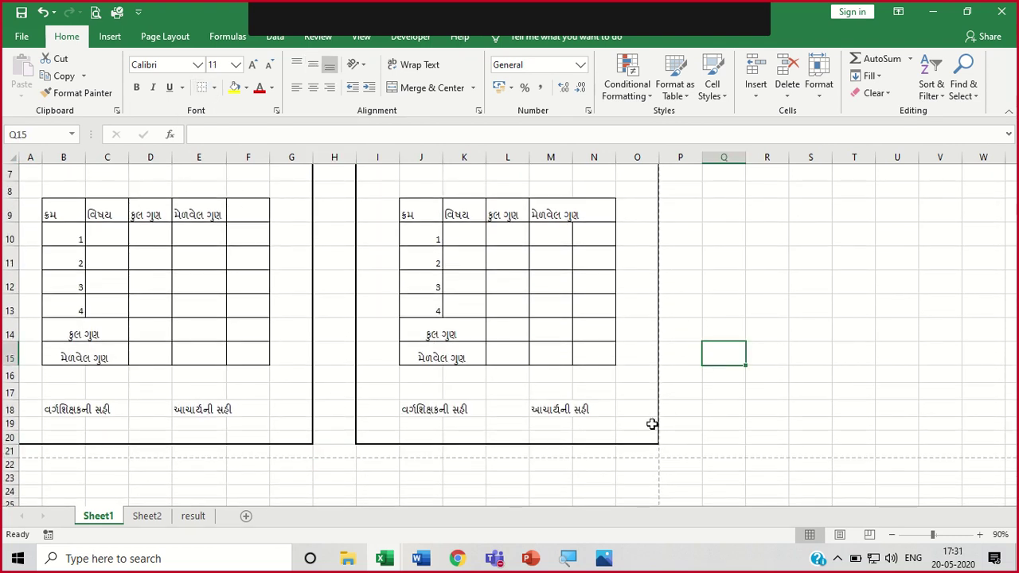
Step: Give the right marksheet card I1:O20 a thick outside border
scroll(496, 423, "up", 2)
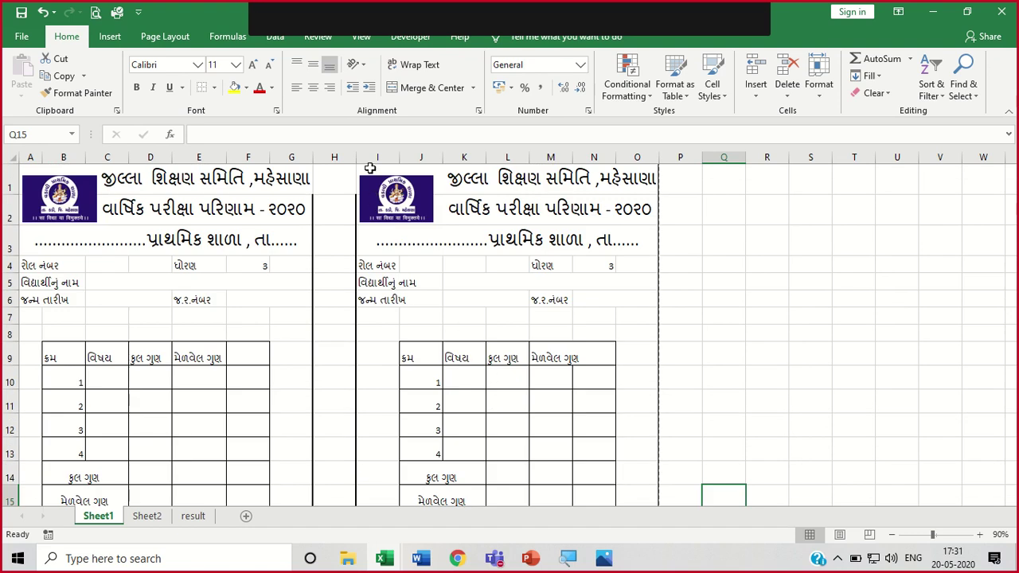
mouse_move(371, 169)
left_mouse_down()
mouse_move(546, 521)
mouse_move(546, 473)
left_mouse_up()
scroll(546, 473, "up", 1)
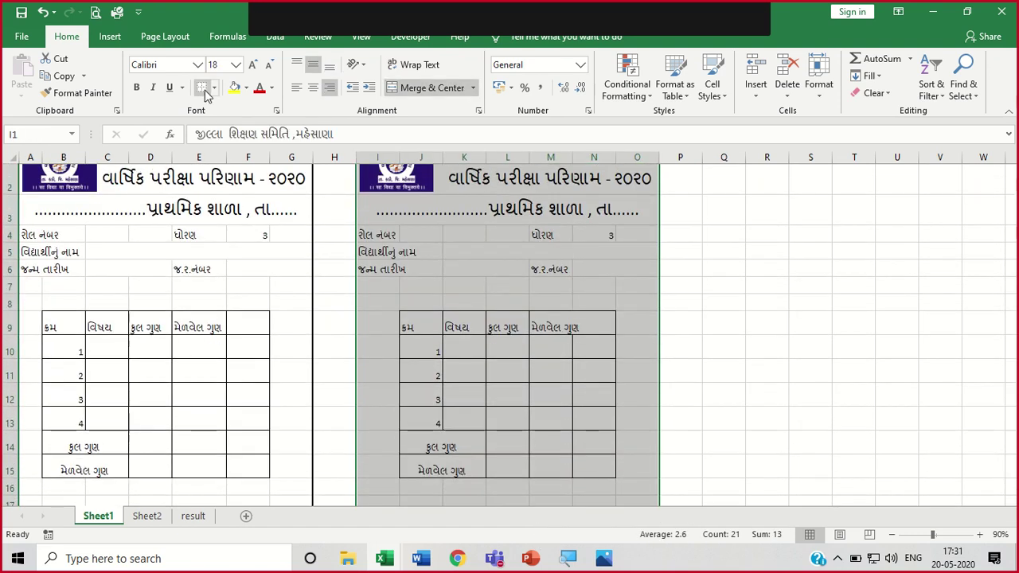
left_click(213, 88)
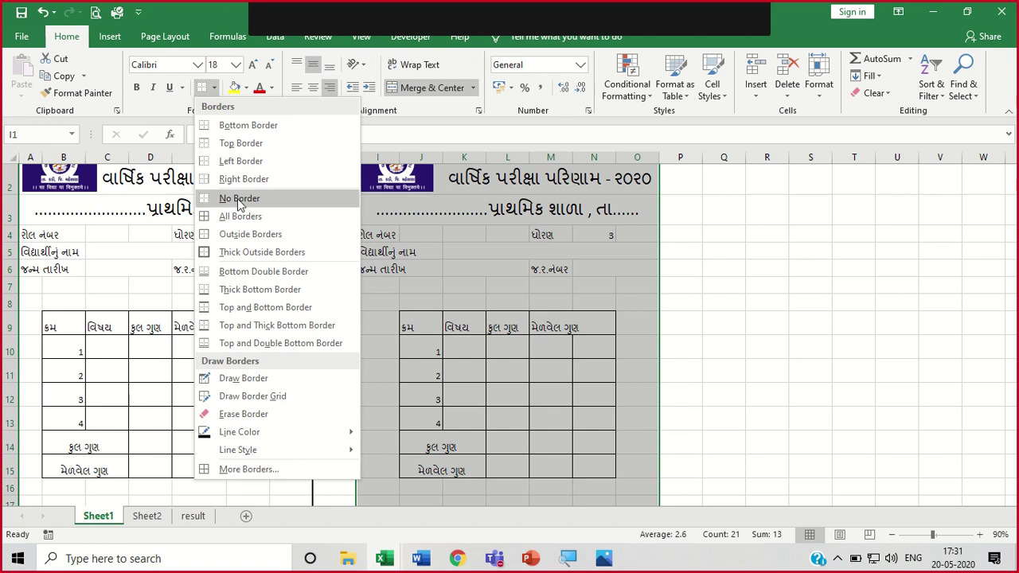
left_click(239, 251)
Step: Select the whole left marksheet card A1:G20 to check it, then deselect
scroll(94, 199, "up", 1)
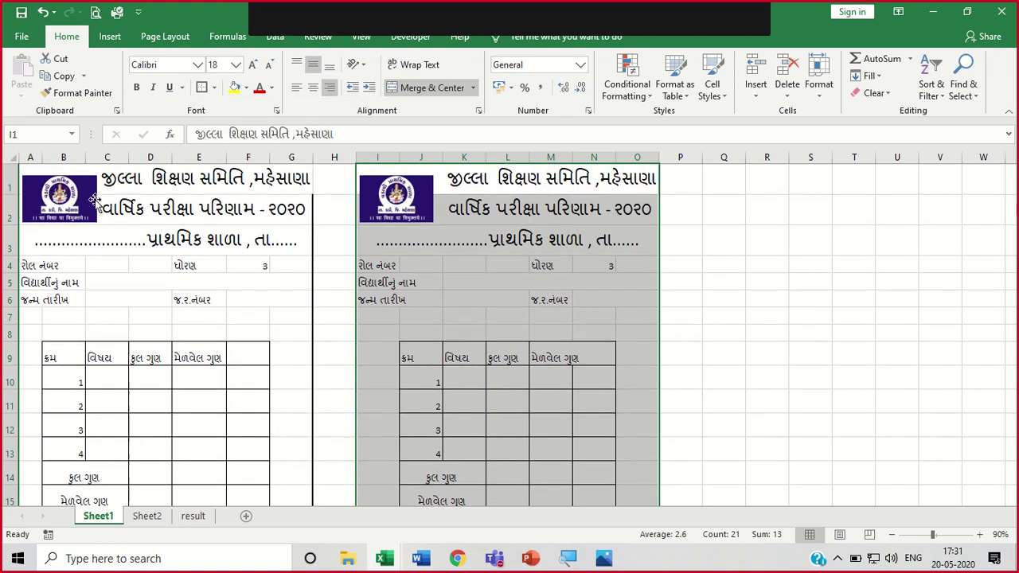
mouse_move(32, 165)
left_mouse_down()
mouse_move(193, 517)
mouse_move(230, 382)
left_mouse_up()
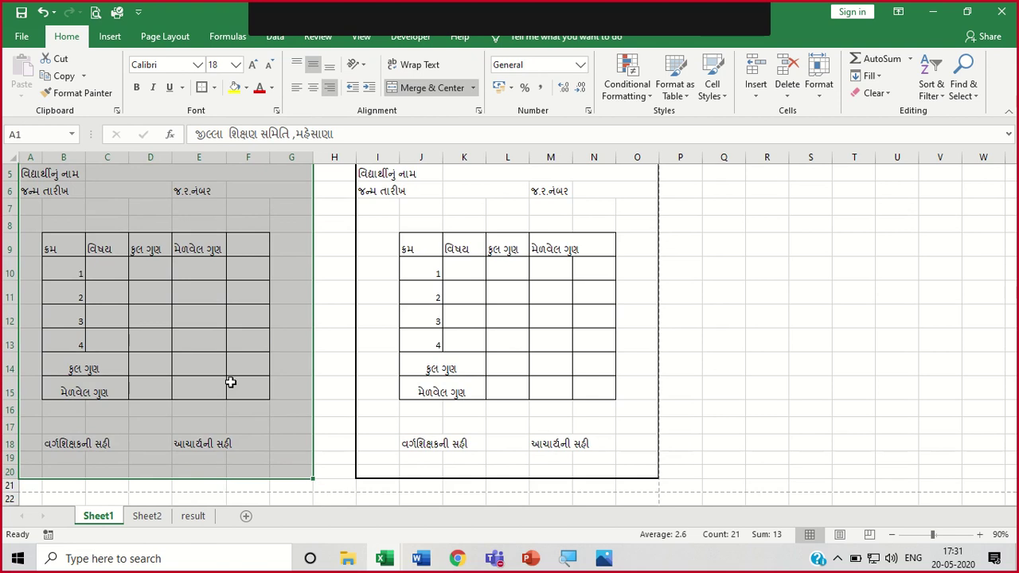
scroll(201, 119, "up", 2)
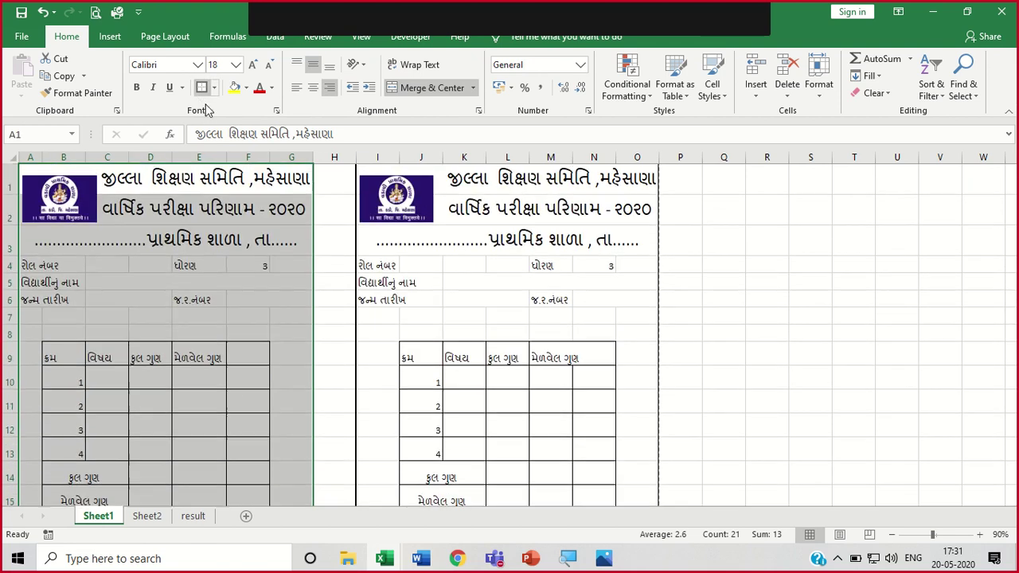
left_click(809, 354)
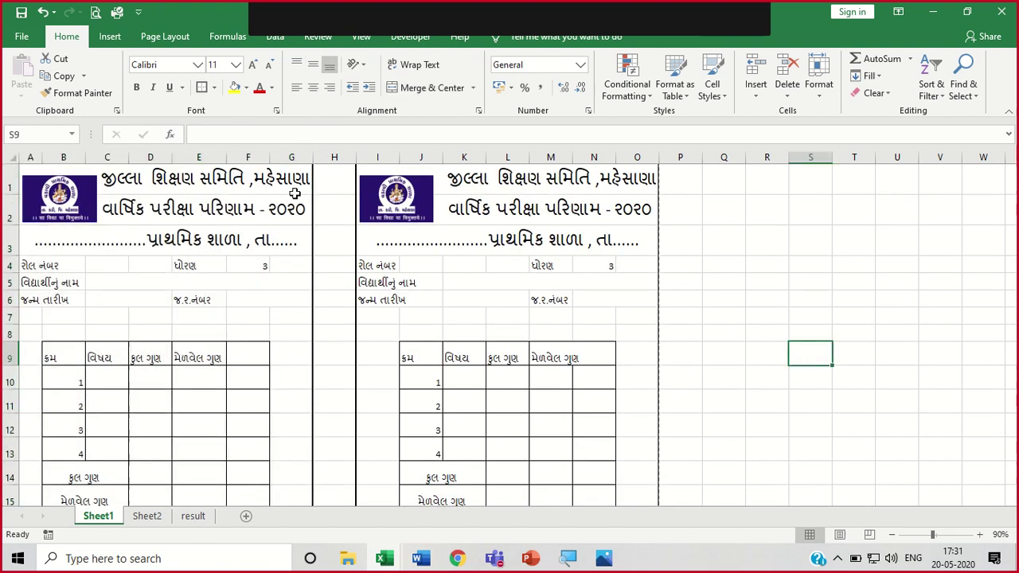
left_click(96, 15)
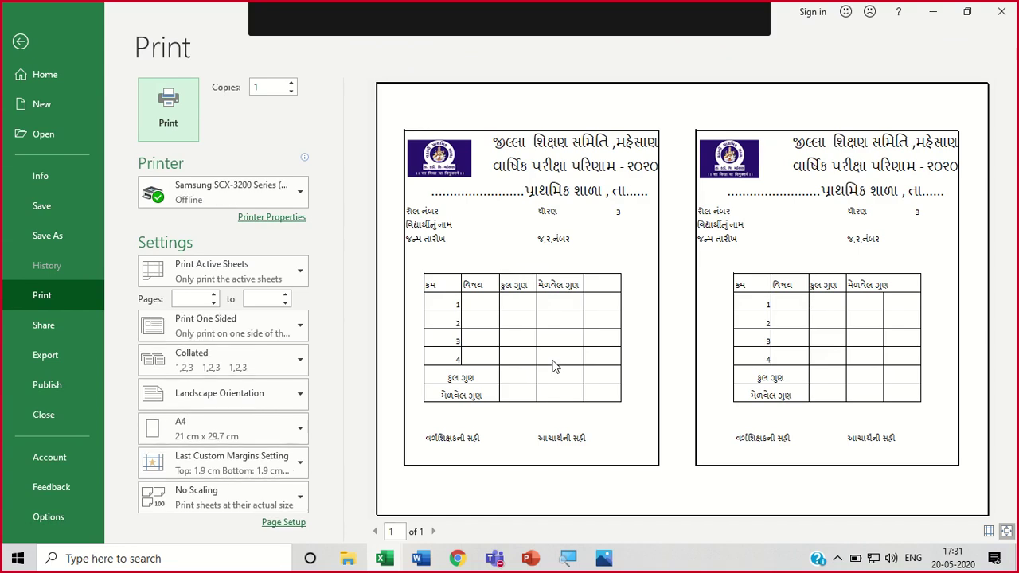
key("Escape")
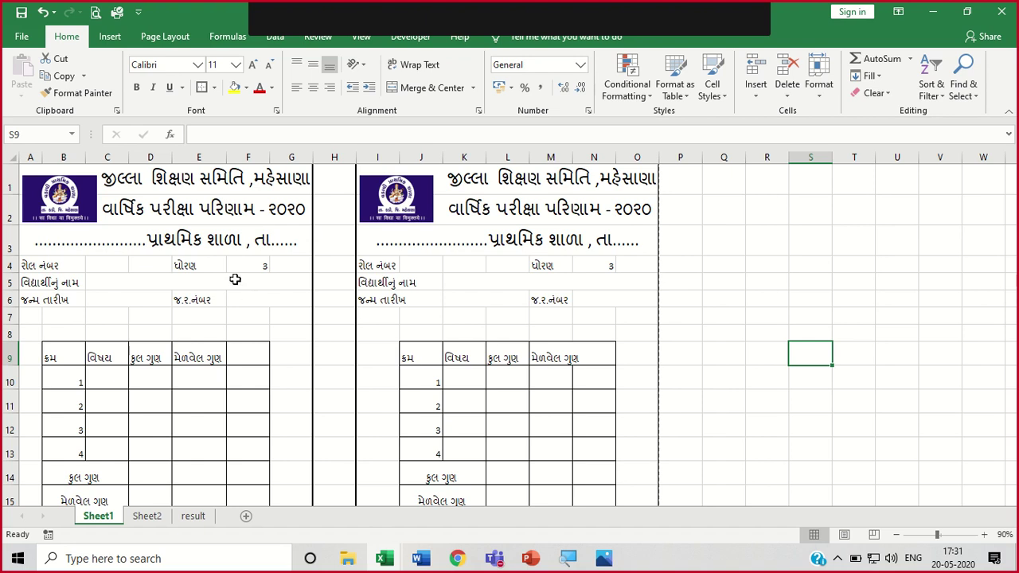
left_click(175, 191)
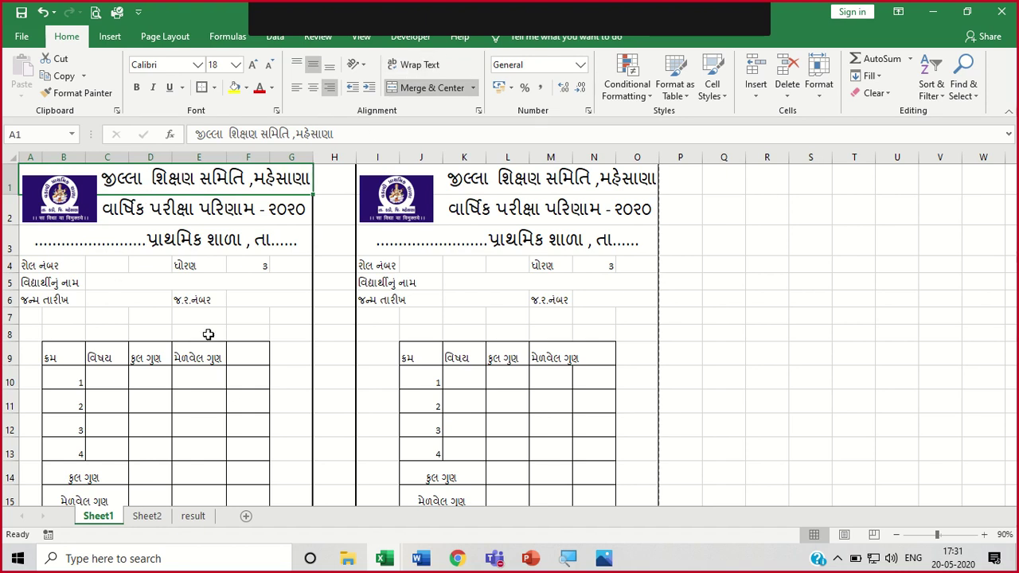
left_click(736, 327)
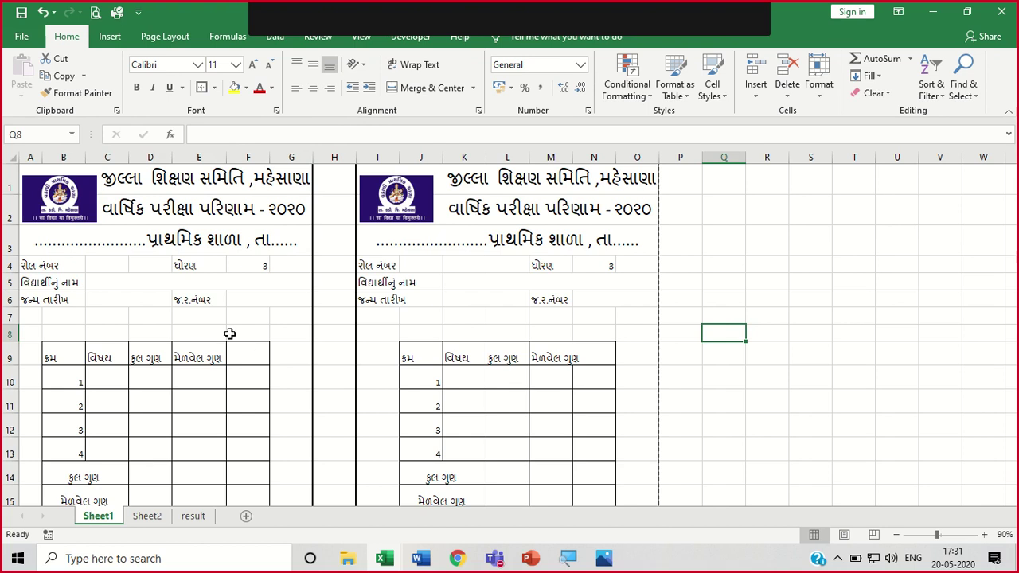
Step: Check the student data on Sheet2, then enter roll number 1 in cell Q1
left_click(159, 521)
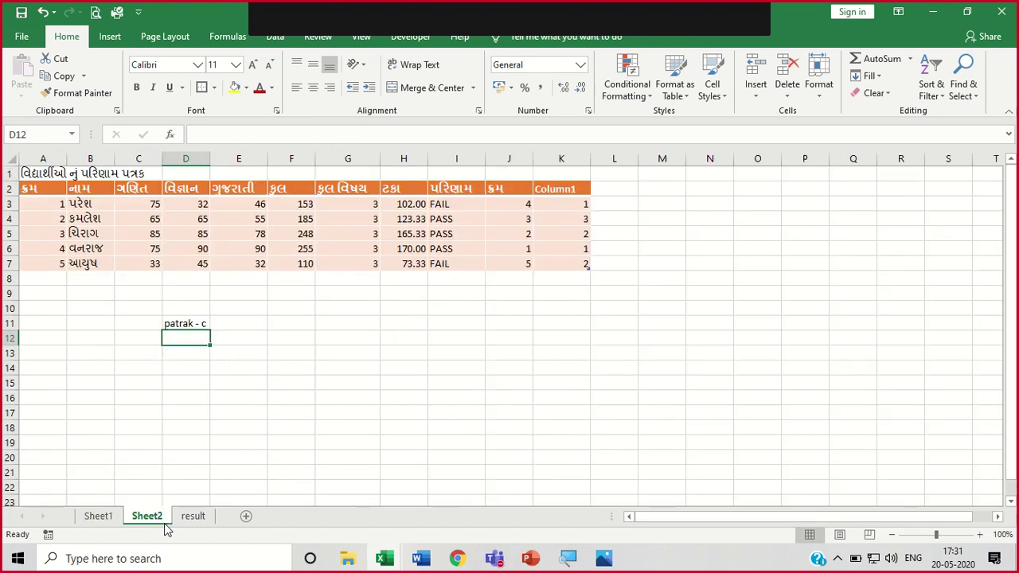
left_click(98, 516)
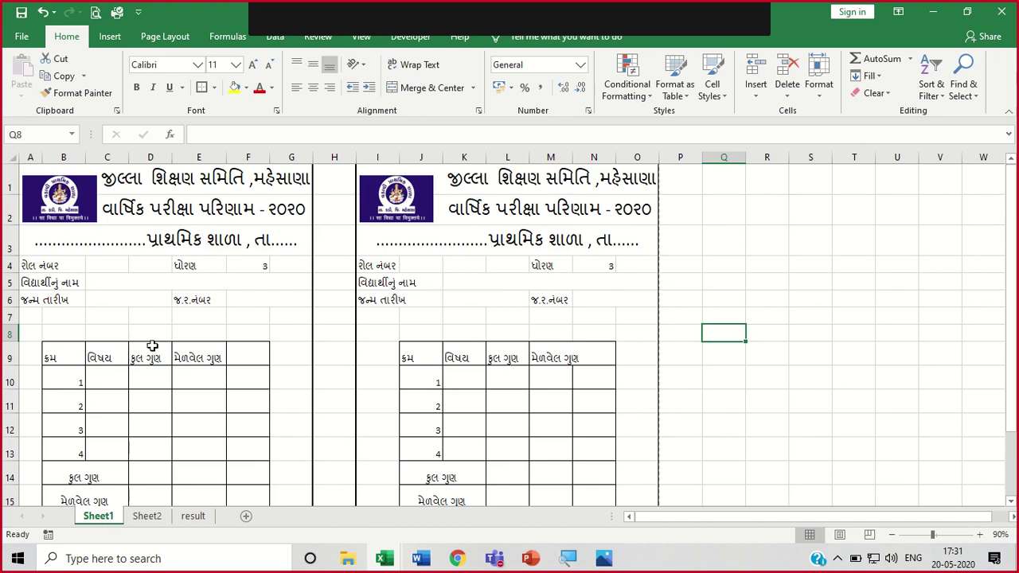
left_click(342, 175)
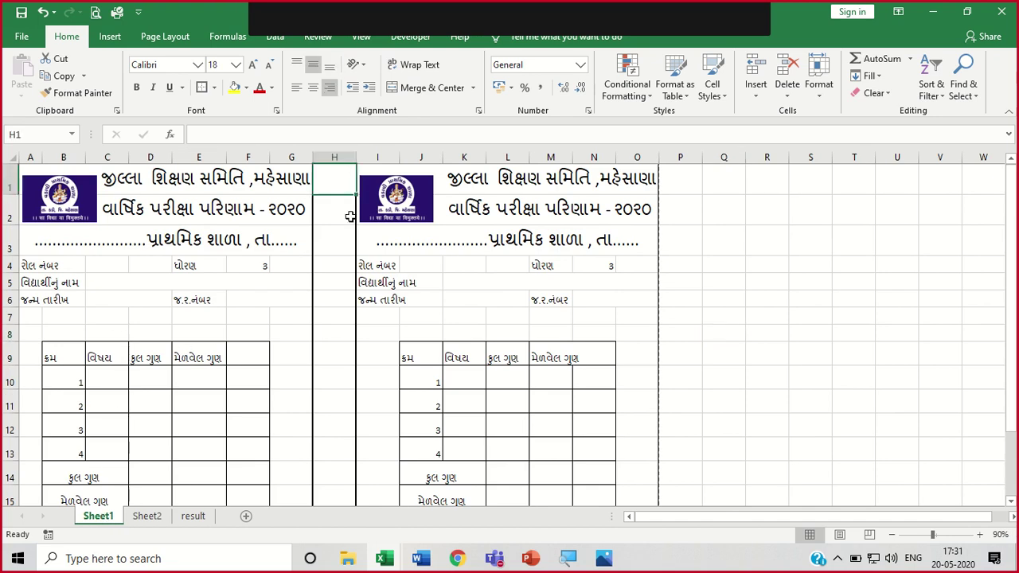
left_click(669, 184)
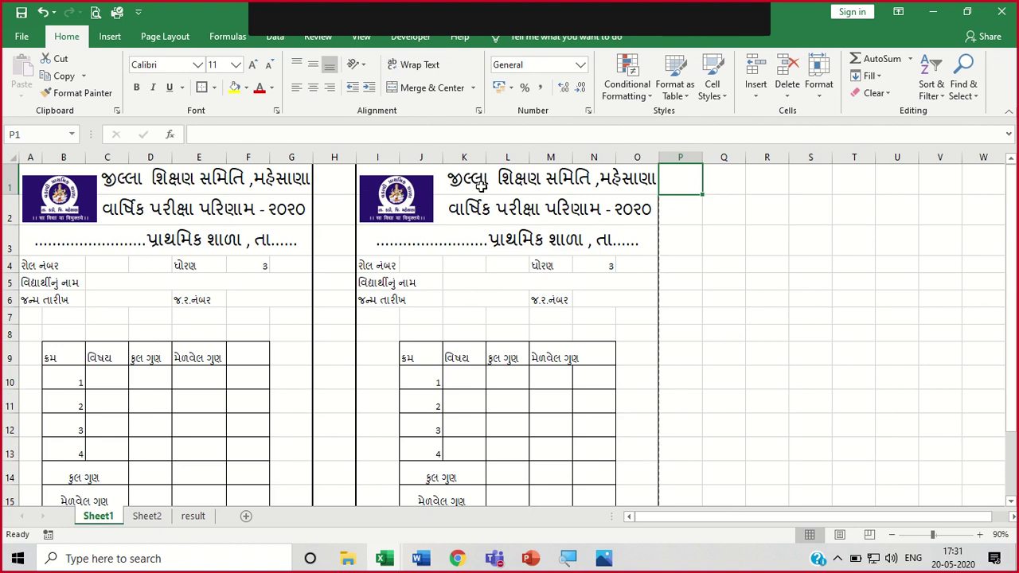
left_click(713, 176)
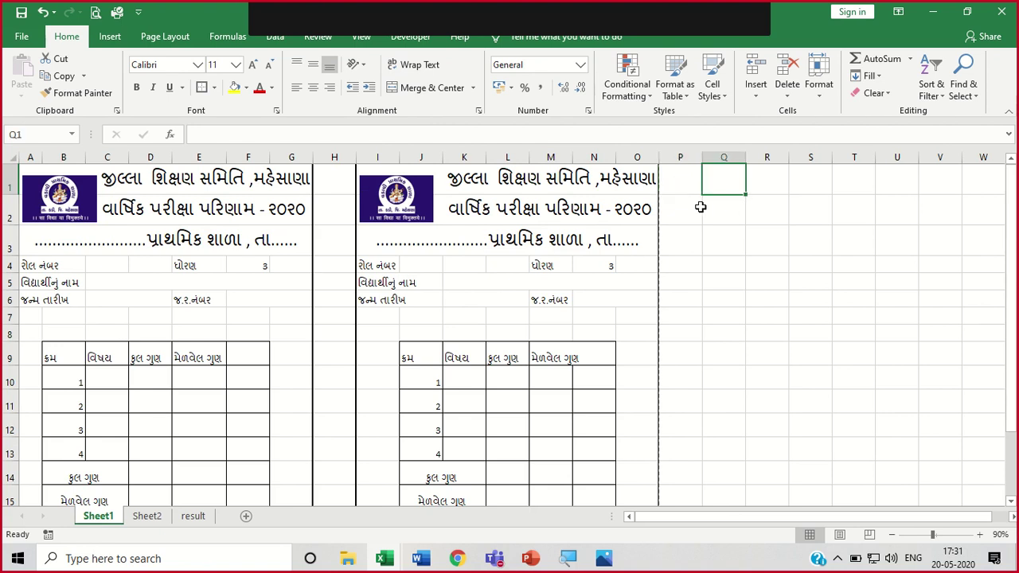
type("1")
key("Return")
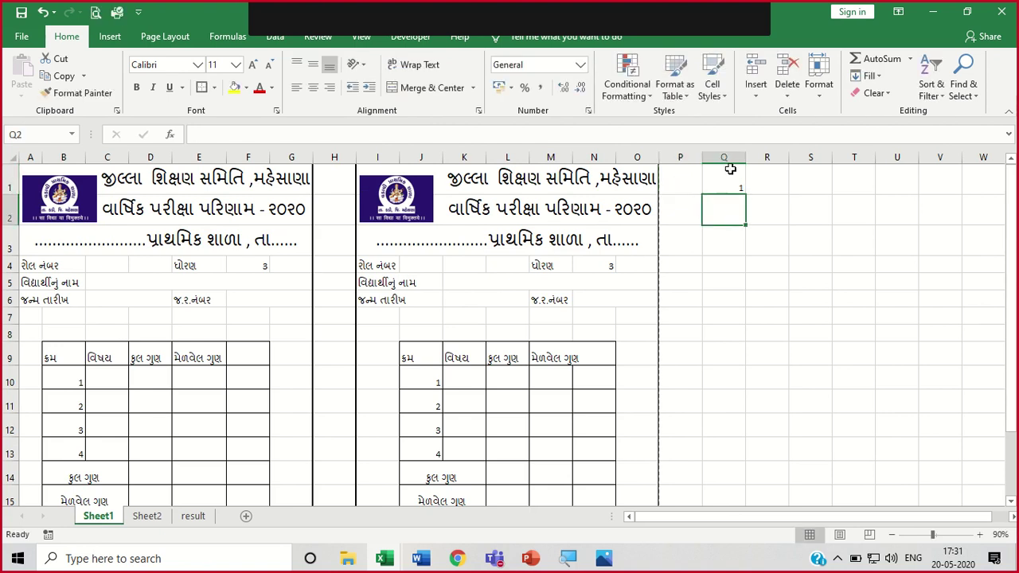
Step: Centre the roll number in Q1 vertically and horizontally and enlarge its font to 18 pt
left_click(726, 178)
left_click(316, 88)
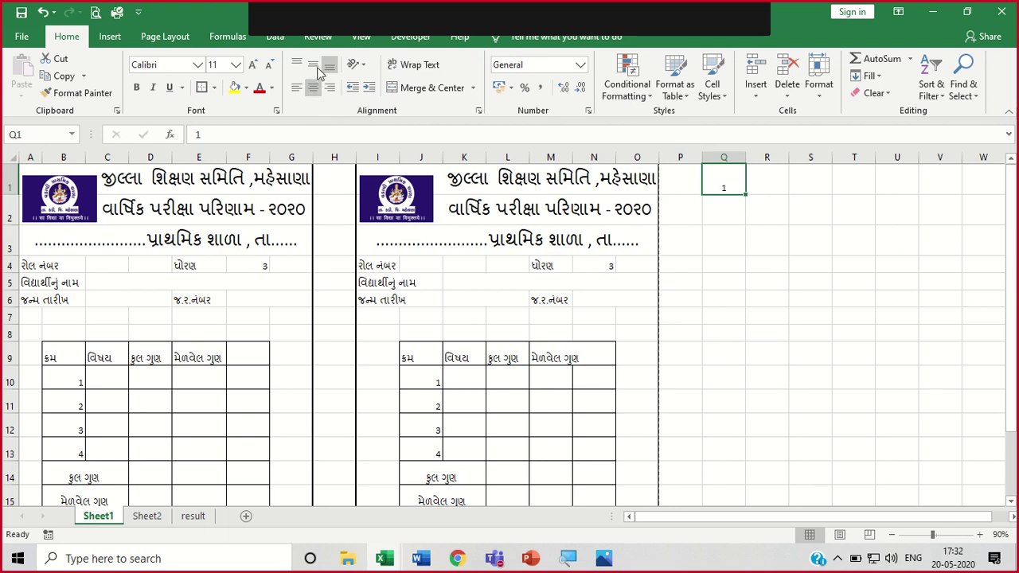
left_click(313, 64)
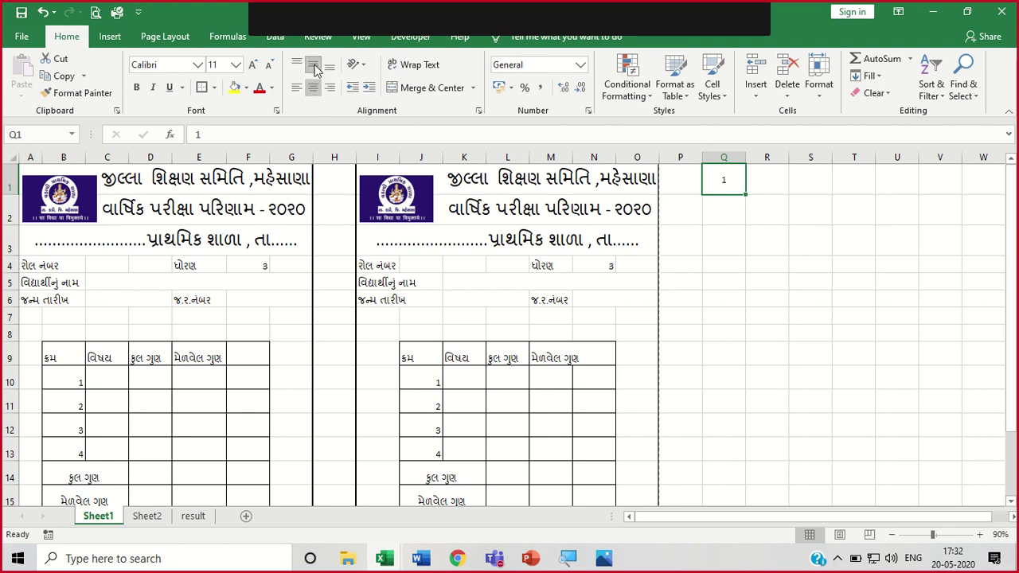
left_click(253, 67)
left_click(253, 67)
left_click(253, 67)
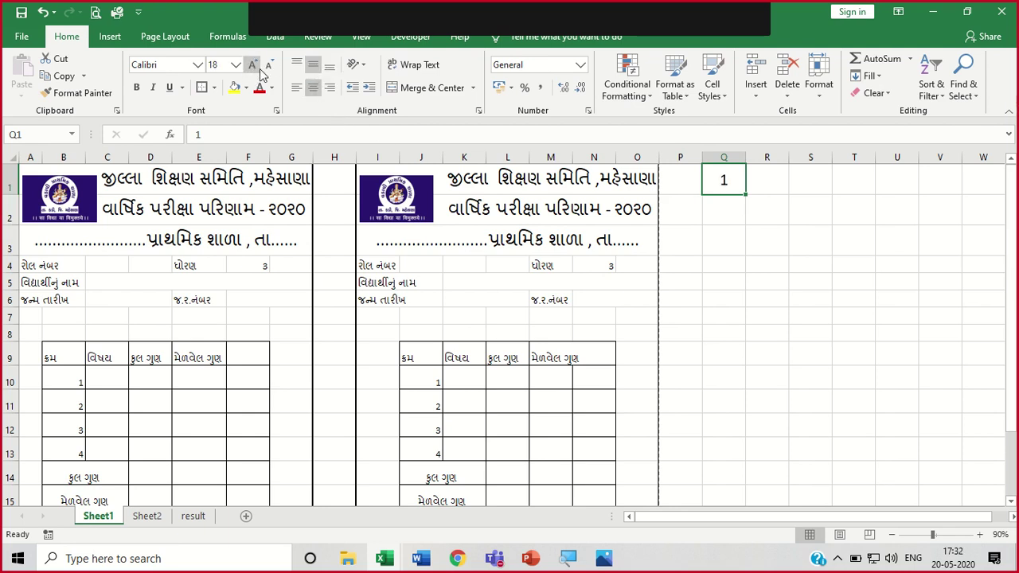
left_click(852, 285)
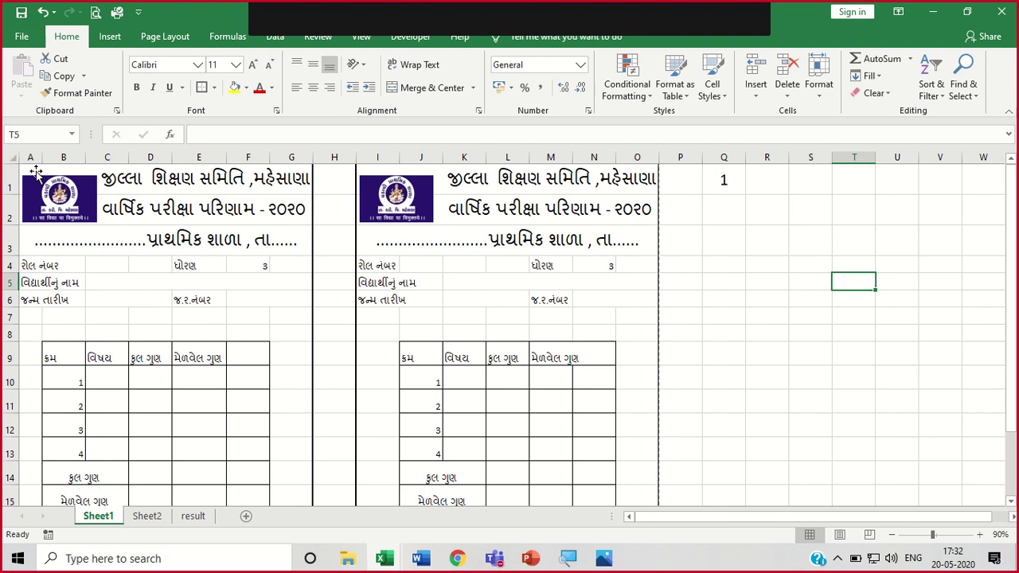
Step: Nudge the school logo slightly upward, then select the whole form from A1 to O20
left_click_drag(36, 172, 36, 168)
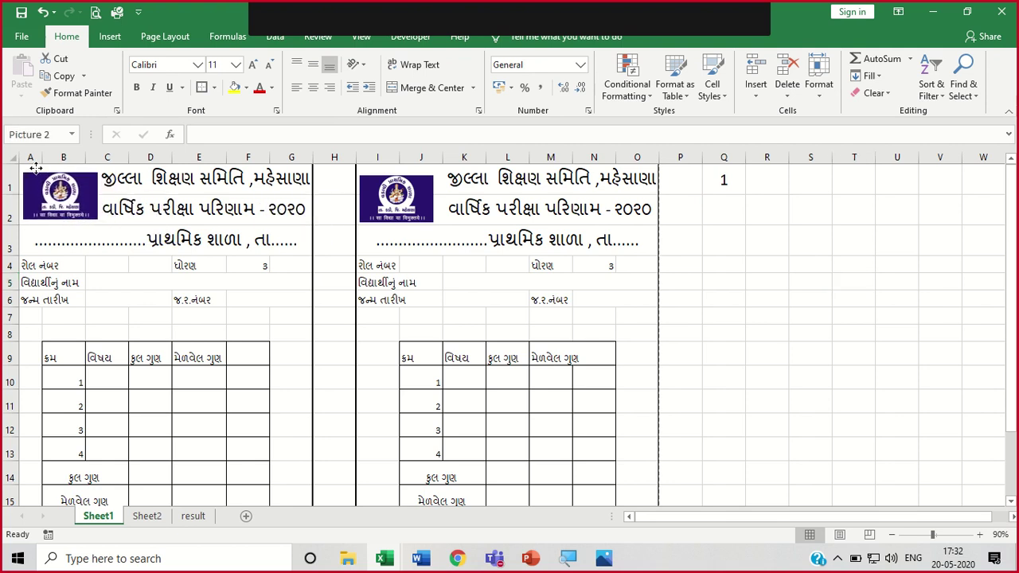
left_click_drag(36, 168, 36, 165)
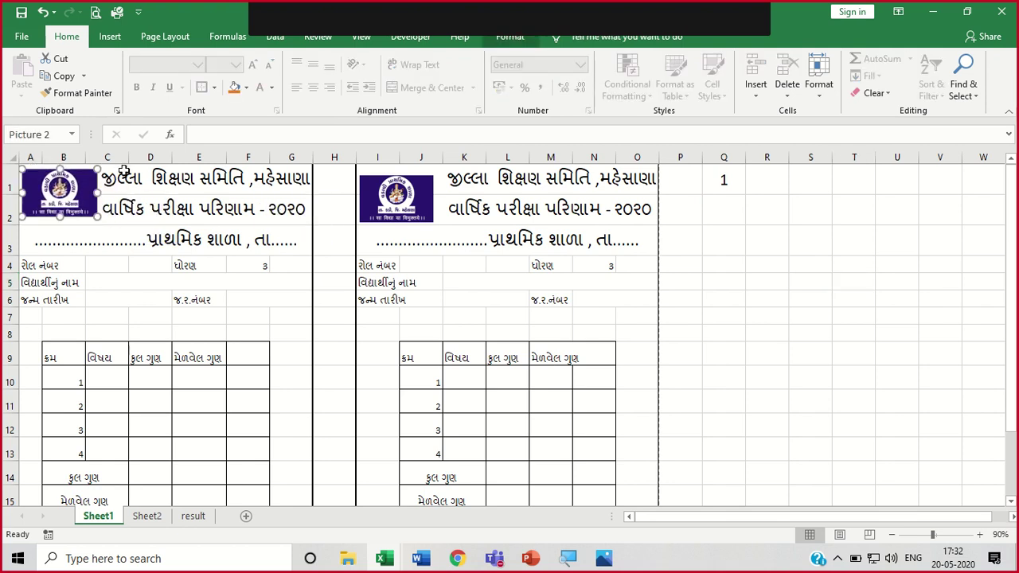
mouse_move(123, 171)
left_mouse_down()
mouse_move(609, 520)
mouse_move(609, 476)
left_mouse_up()
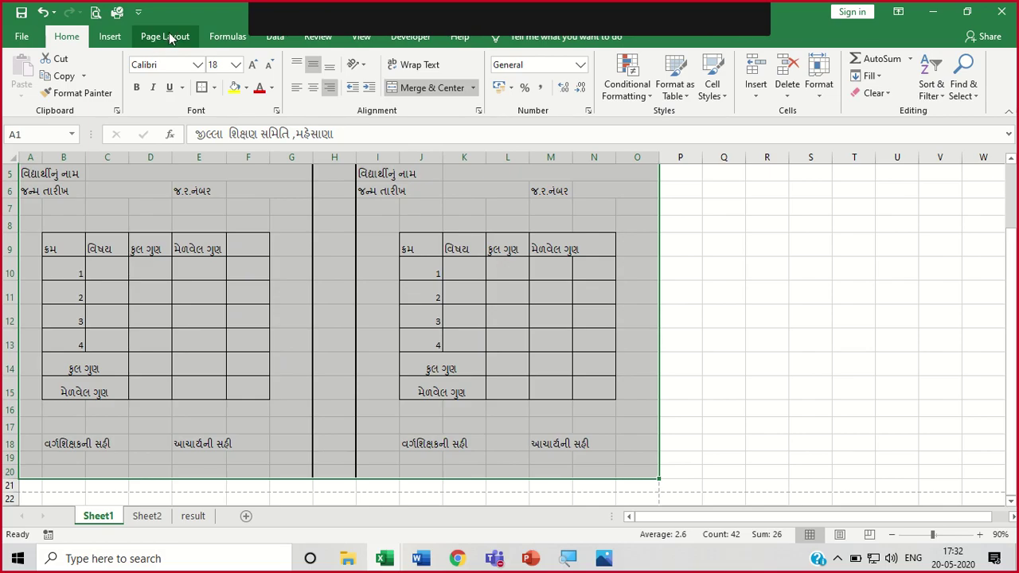
Step: Set the selected two-card form as the print area and preview it on one page
left_click(166, 36)
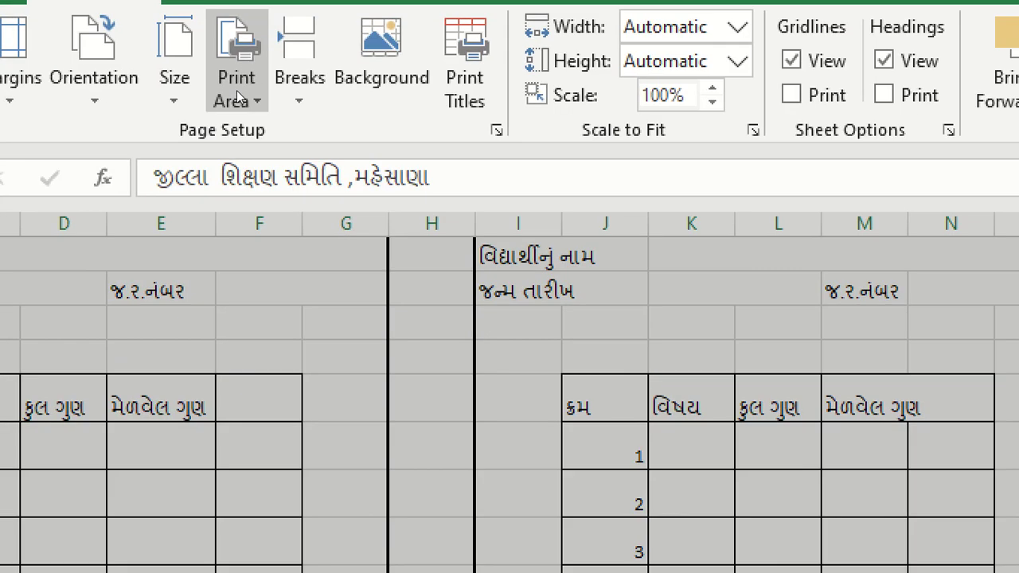
left_click(237, 96)
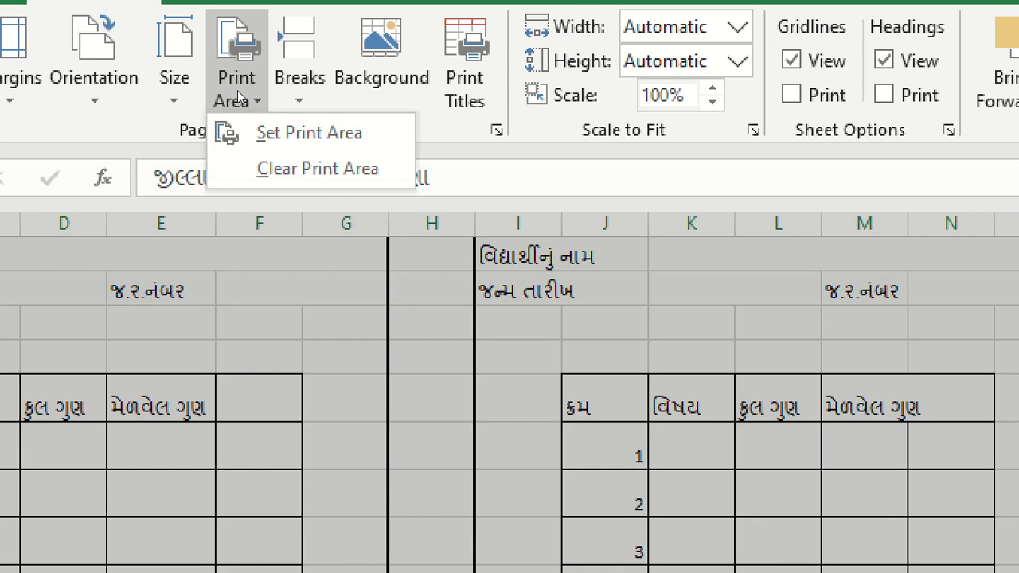
left_click(291, 119)
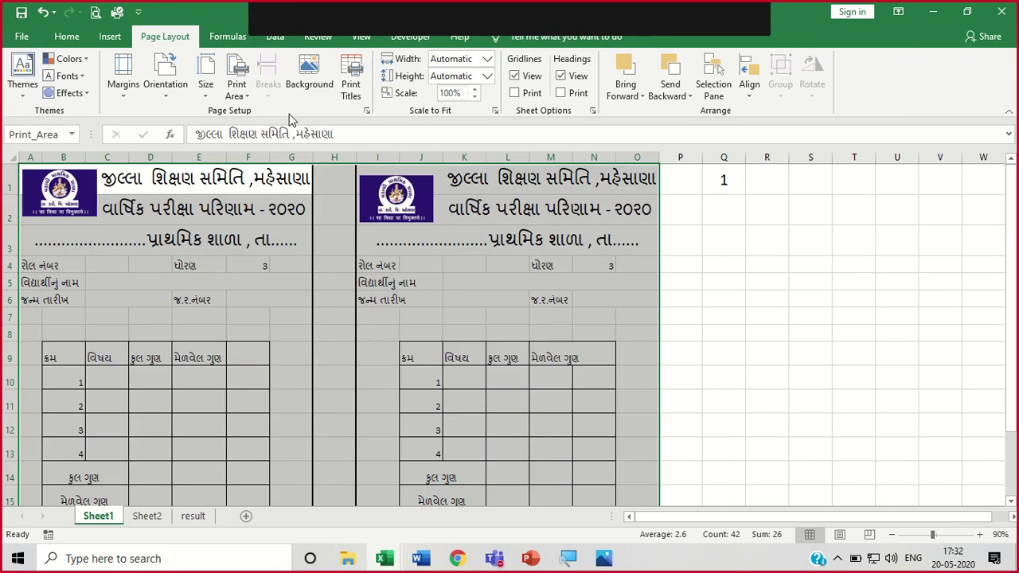
left_click(811, 316)
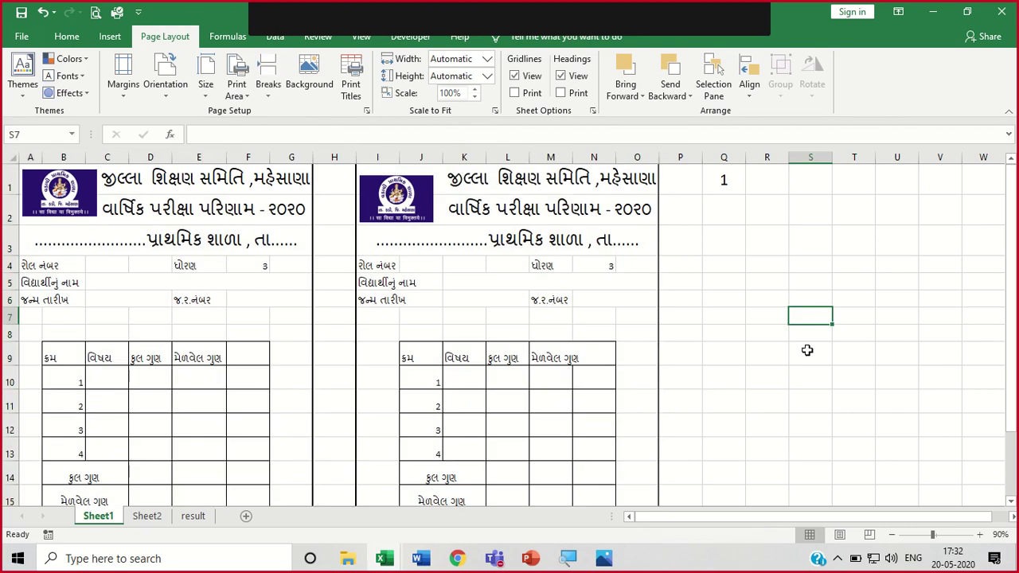
left_click(95, 12)
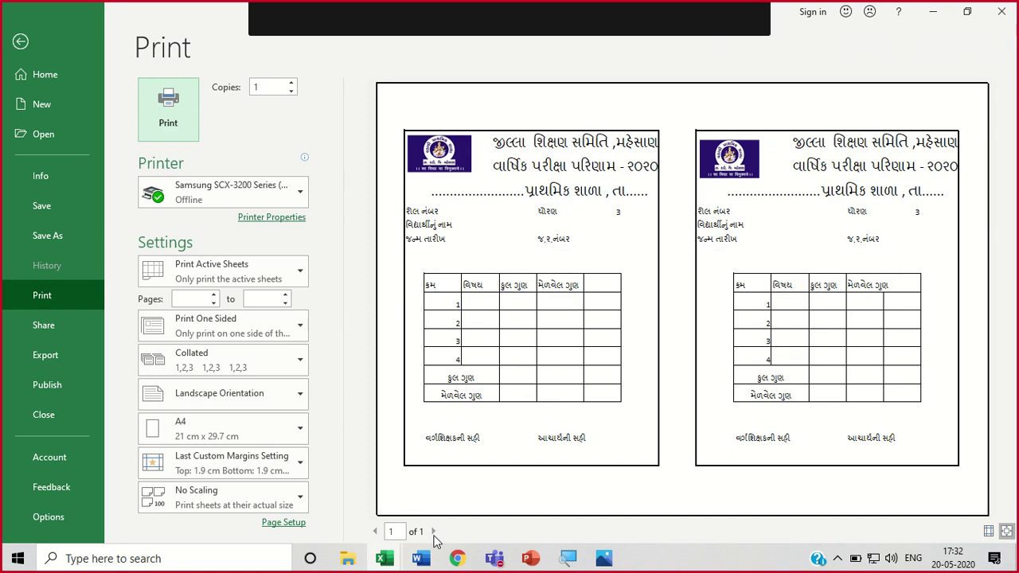
key("Escape")
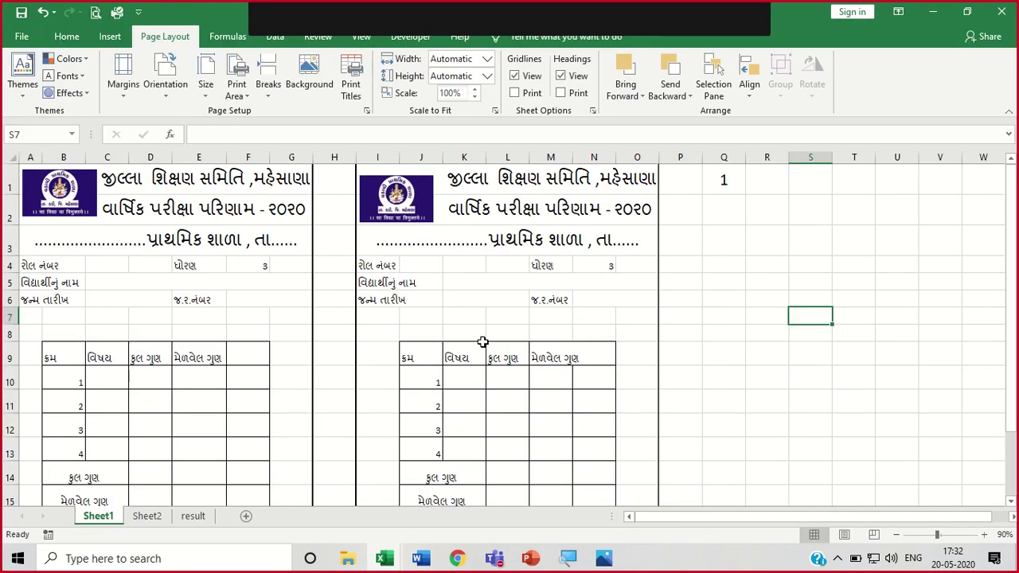
left_click(724, 182)
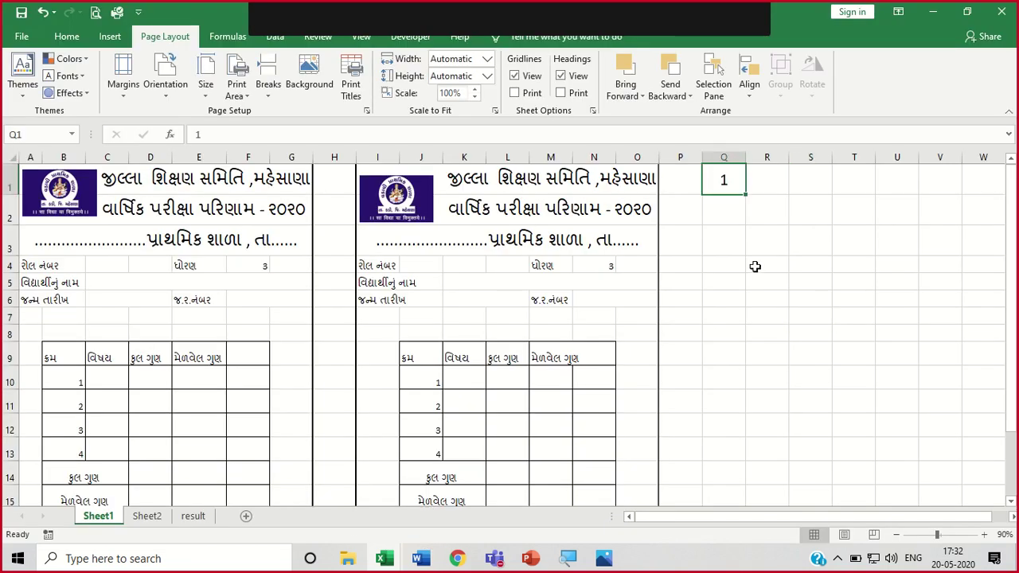
scroll(755, 267, "down", 5)
scroll(754, 266, "up", 4)
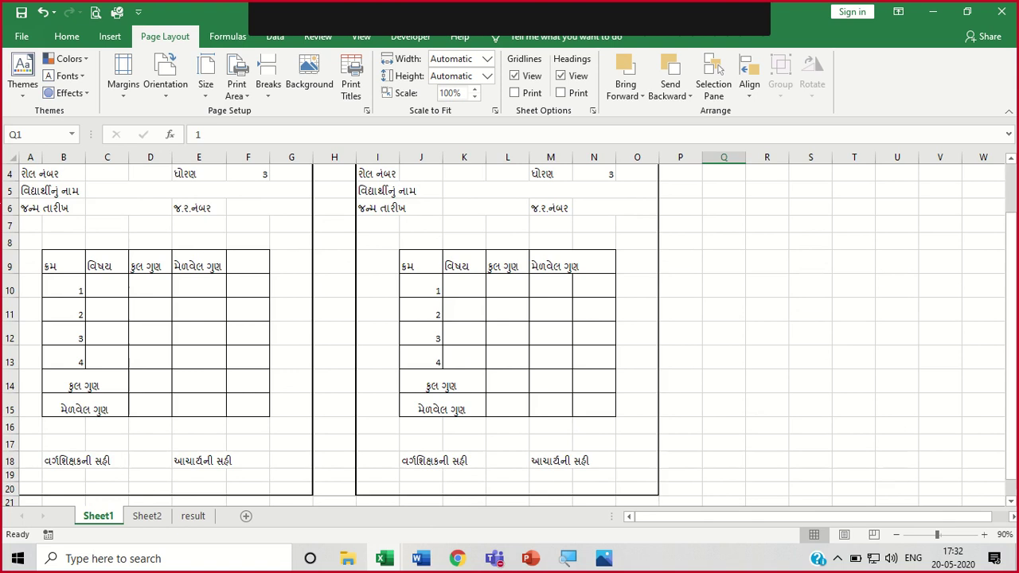
scroll(495, 346, "up", 1)
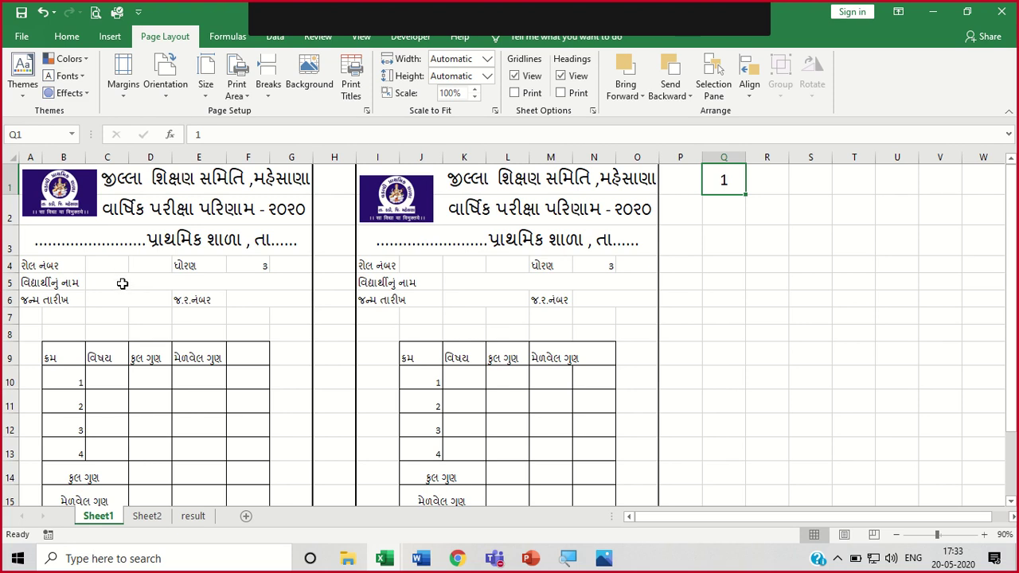
left_click(123, 283)
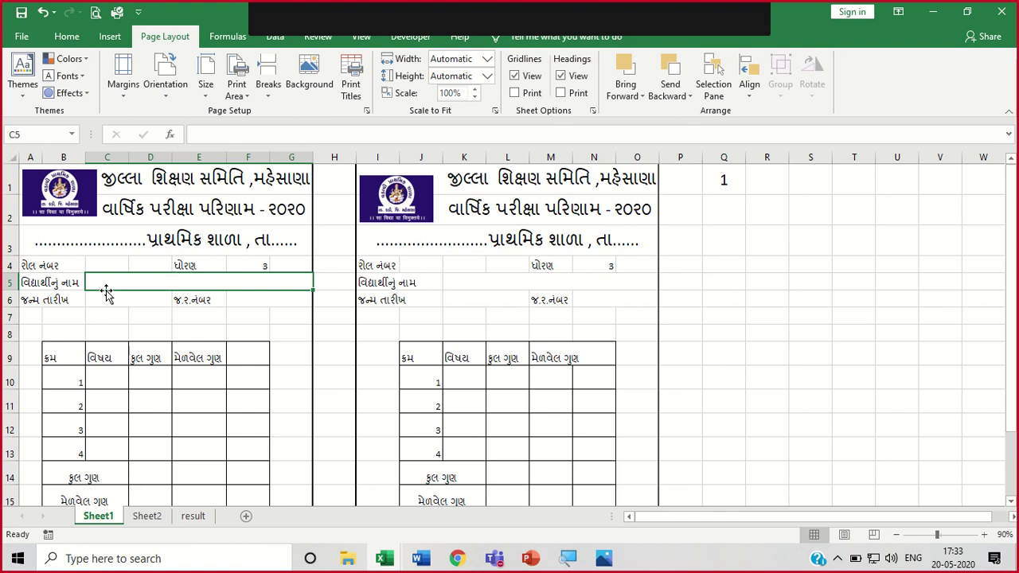
Step: Begin C5's formula as =VLOOKUP(Q1, using the function autocomplete list
type("=")
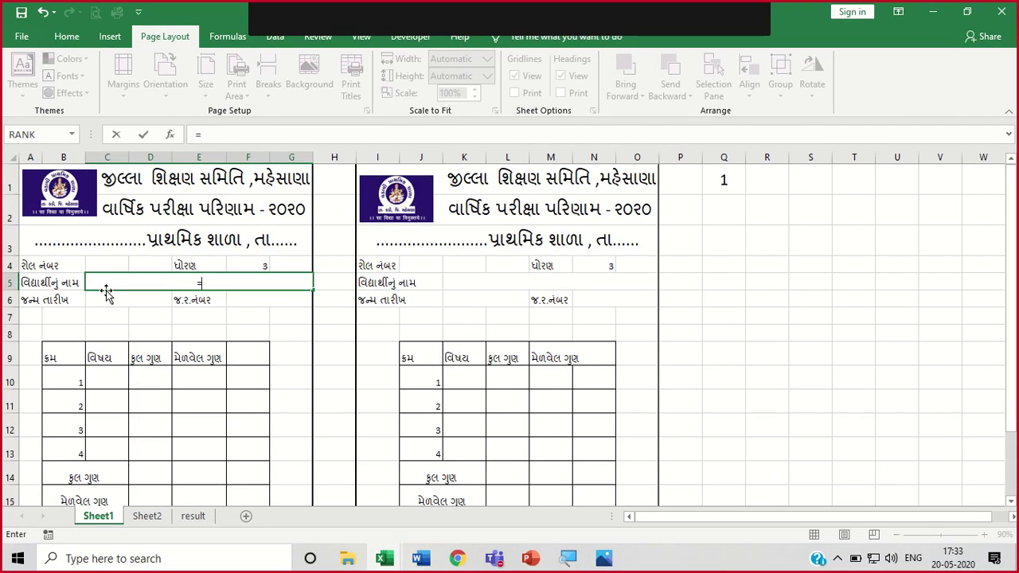
type("vloo")
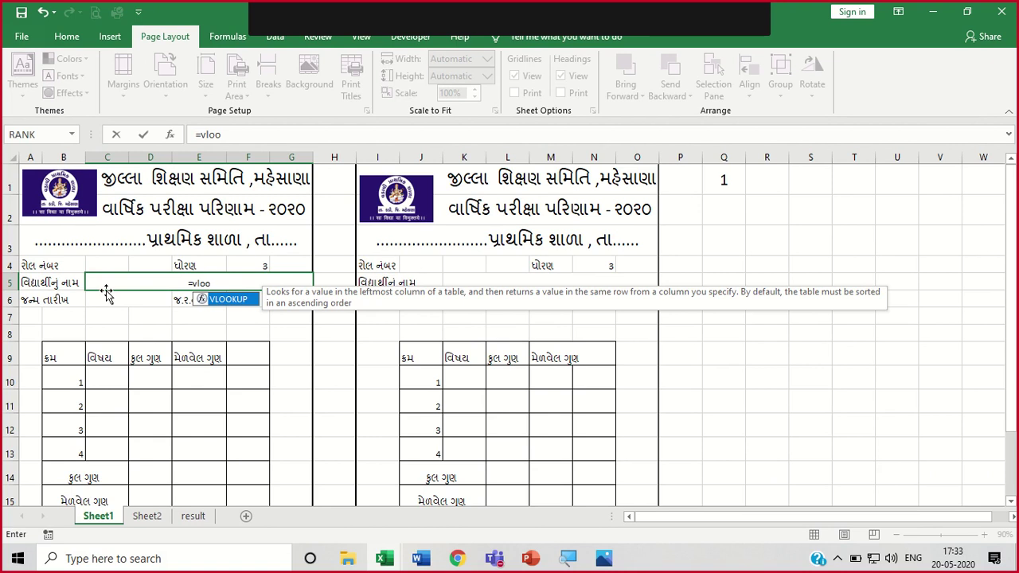
double_click(225, 300)
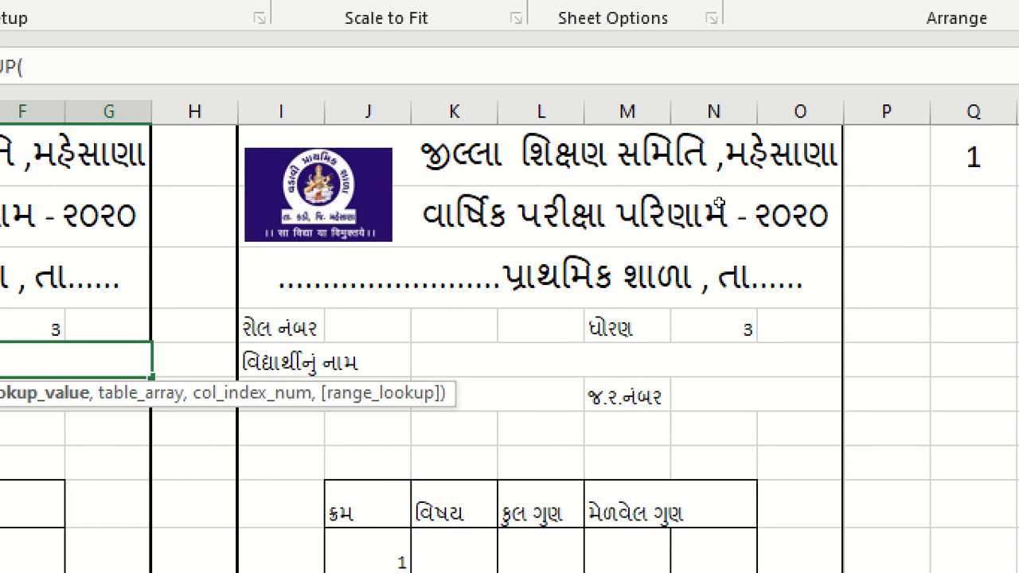
type("Q1")
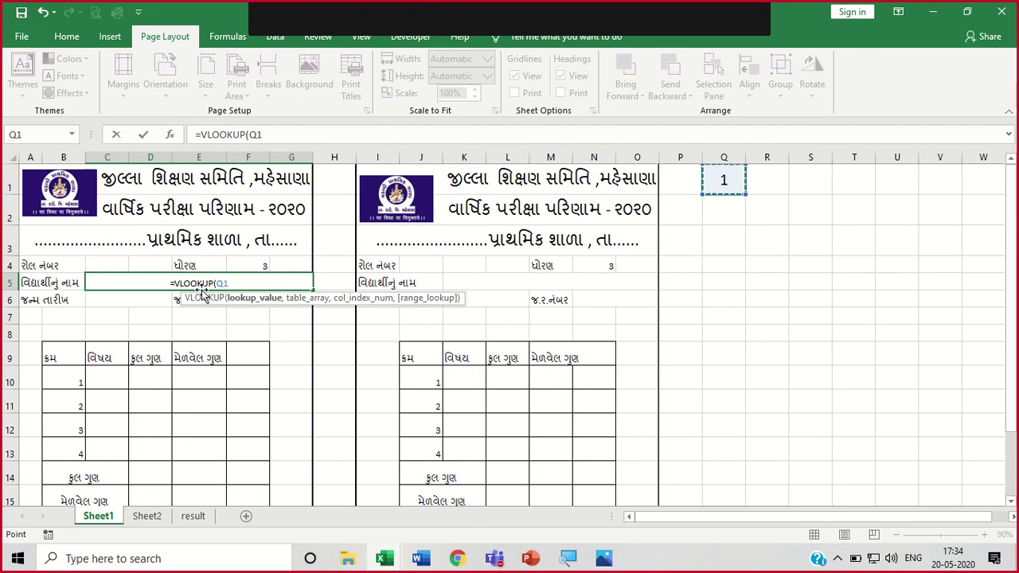
type(",")
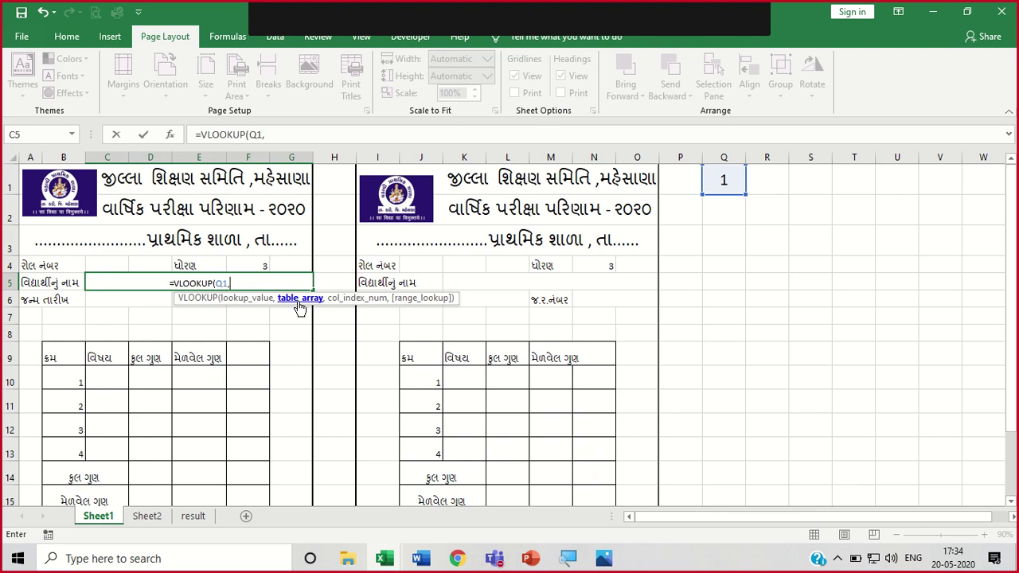
Step: Use the entire sheet via the select-all corner as the VLOOKUP table_array
left_click(147, 515)
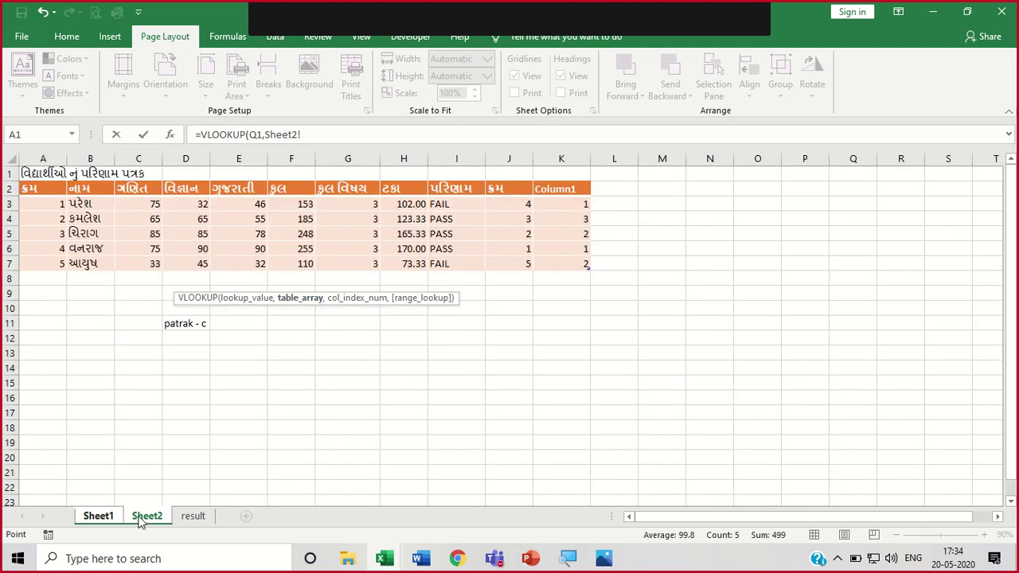
left_click(15, 159)
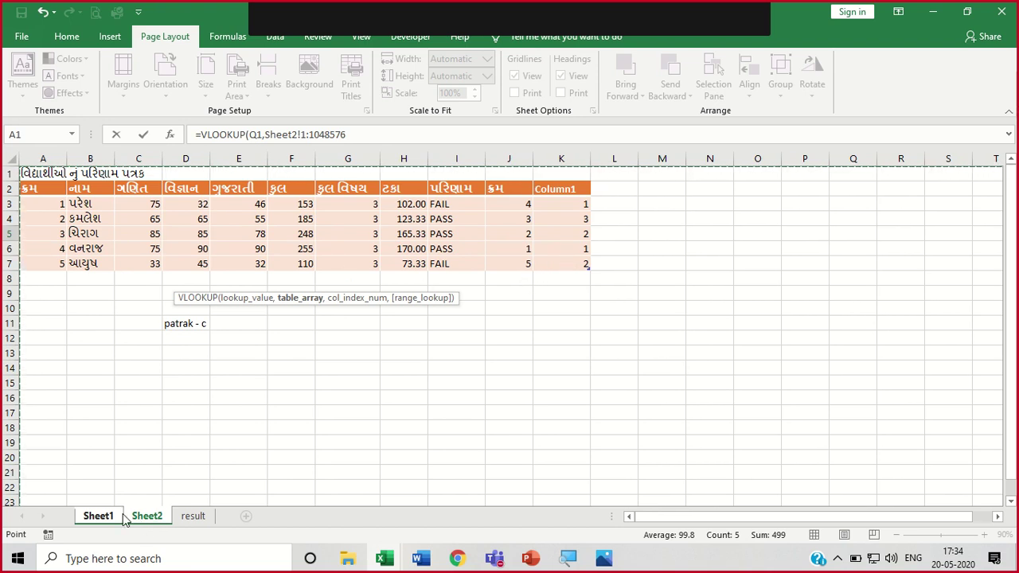
left_click(98, 516)
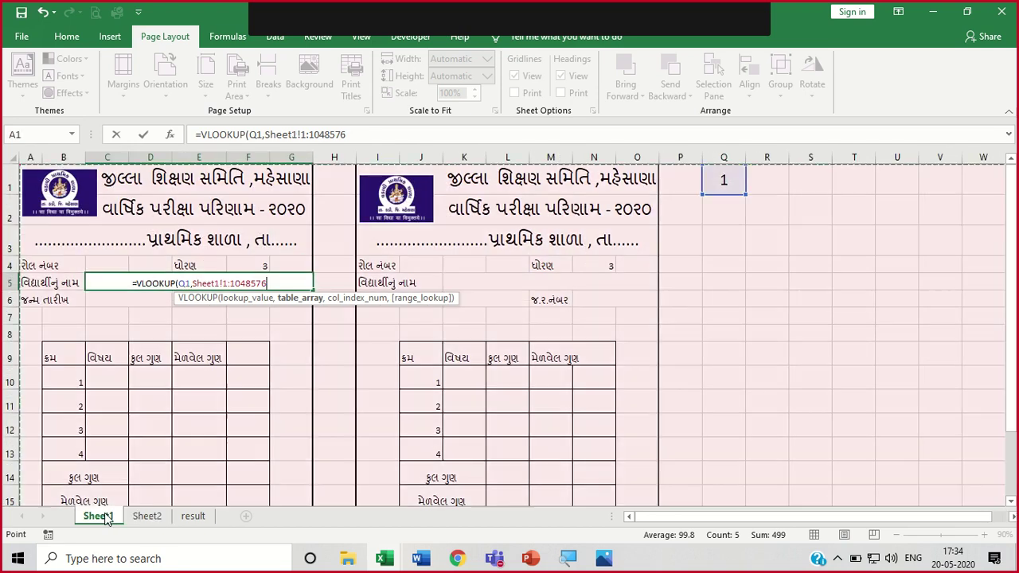
type(",")
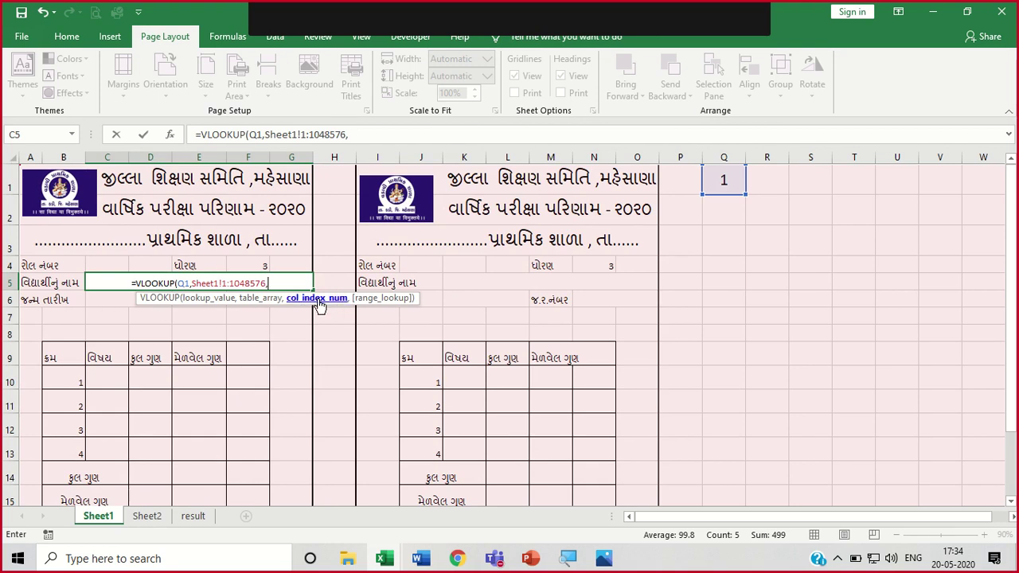
Step: Finish the formula with column index 2 and commit =VLOOKUP(Q1,Sheet1!1:1048576,2)
left_click(148, 517)
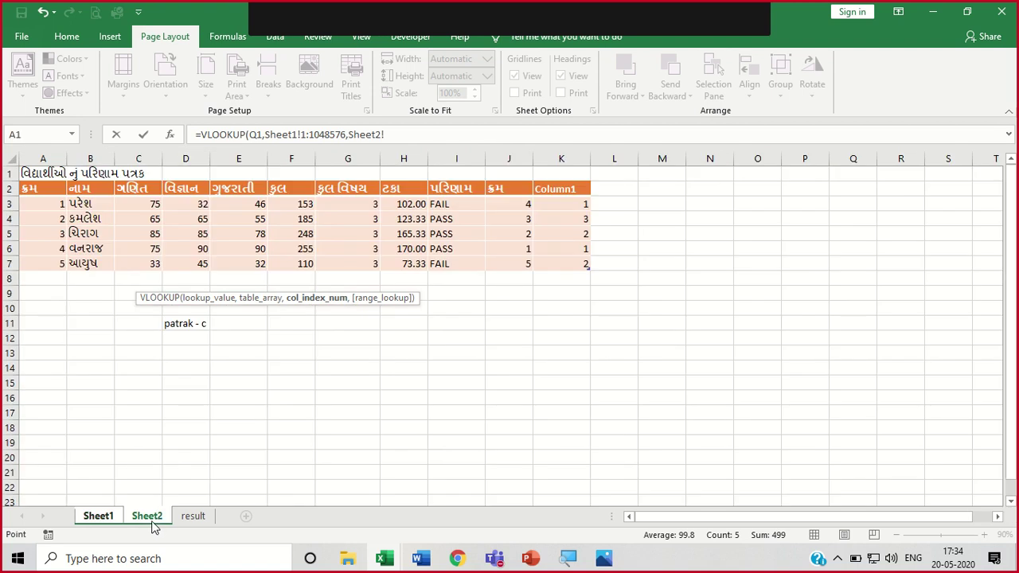
left_click(92, 159)
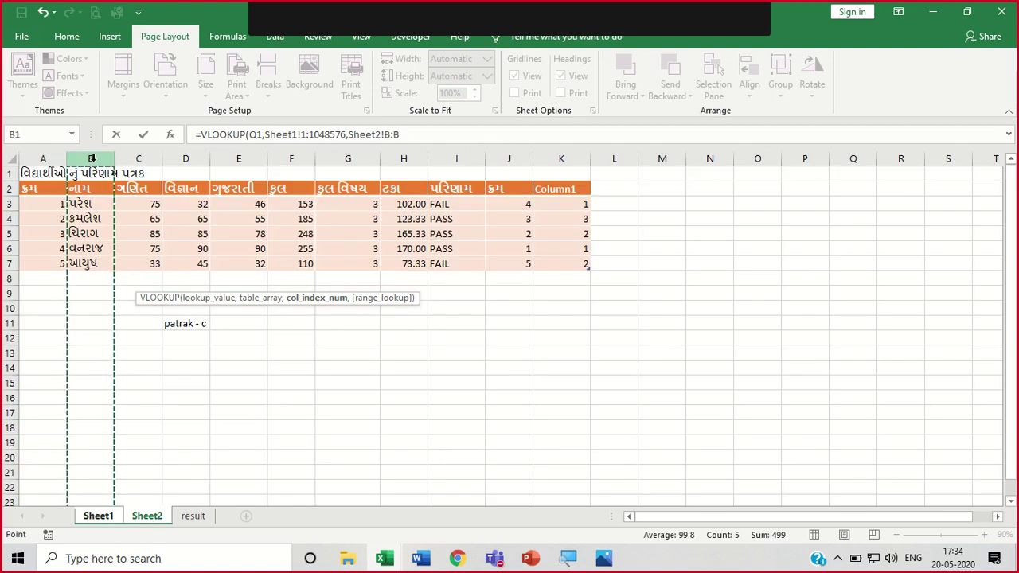
left_click(113, 519)
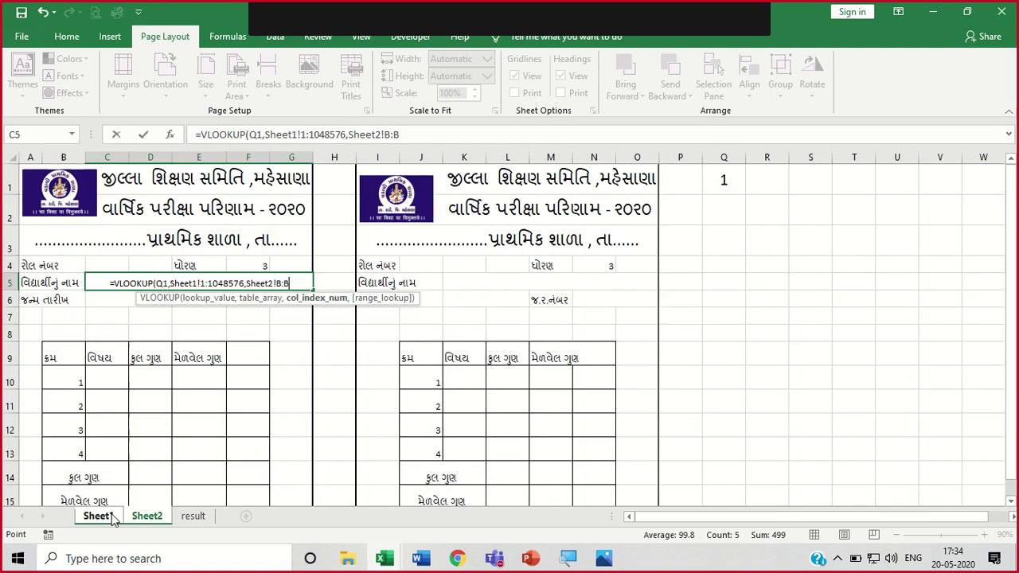
key("BackSpace")
key("BackSpace")
key("BackSpace")
type("1!A:")
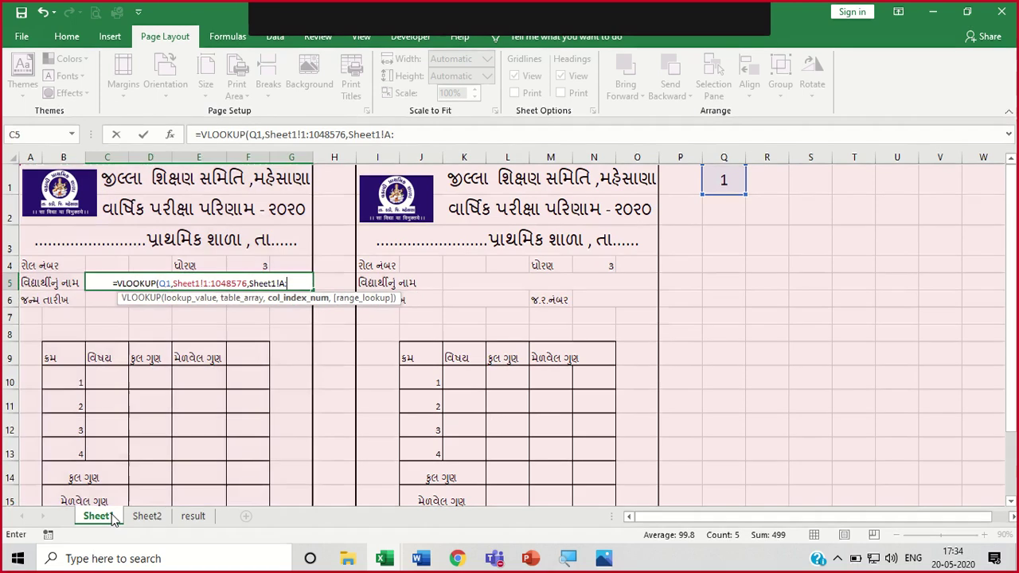
key("BackSpace")
key("BackSpace")
key("BackSpace")
key("BackSpace")
key("BackSpace")
key("BackSpace")
key("BackSpace")
key("BackSpace")
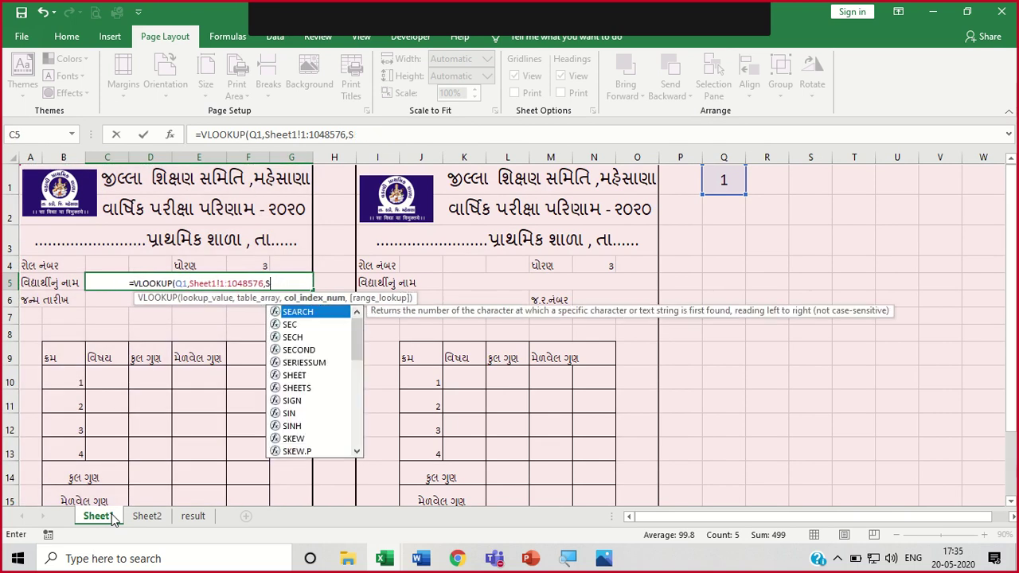
key("BackSpace")
type("2")
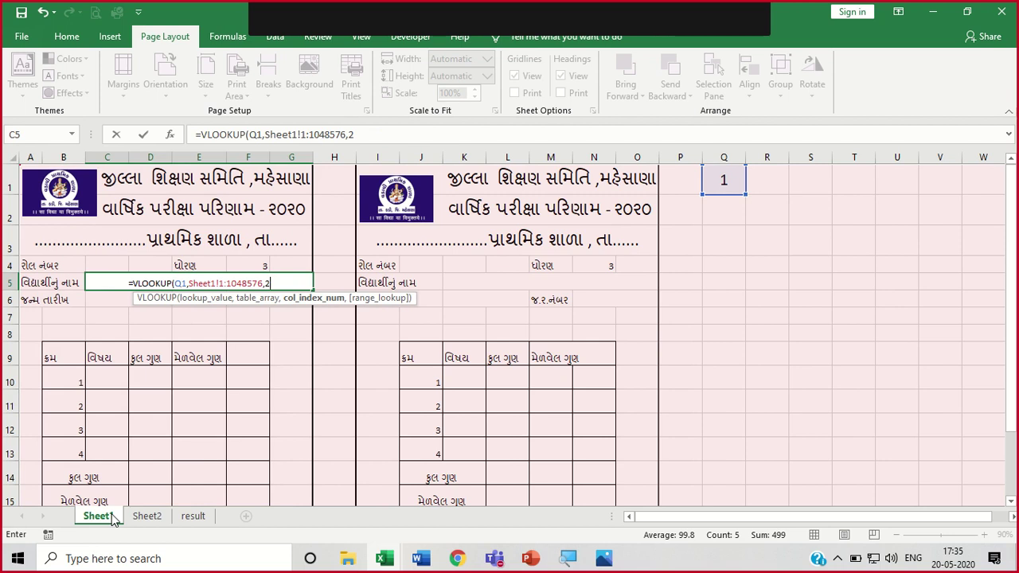
type(")")
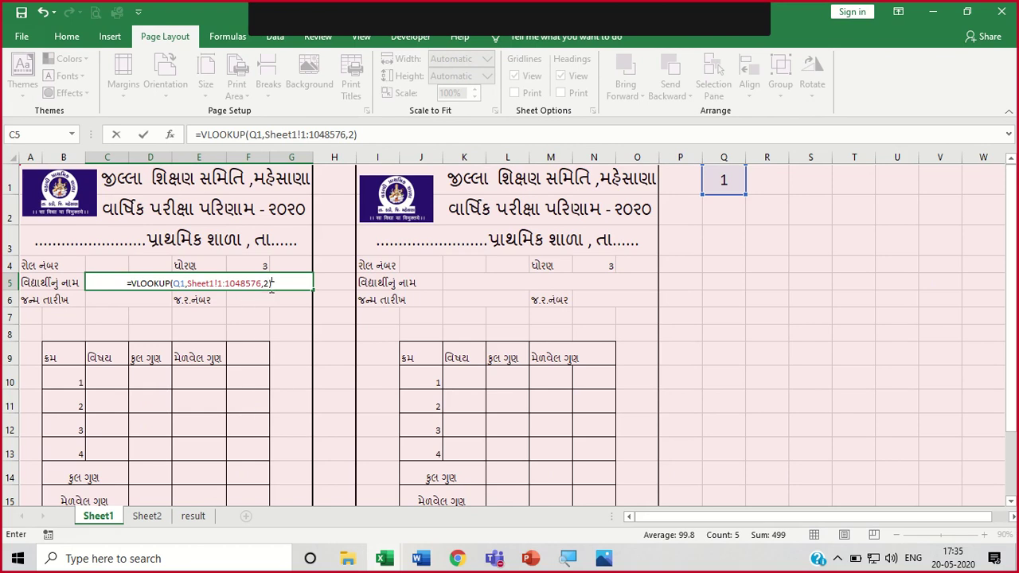
key("Return")
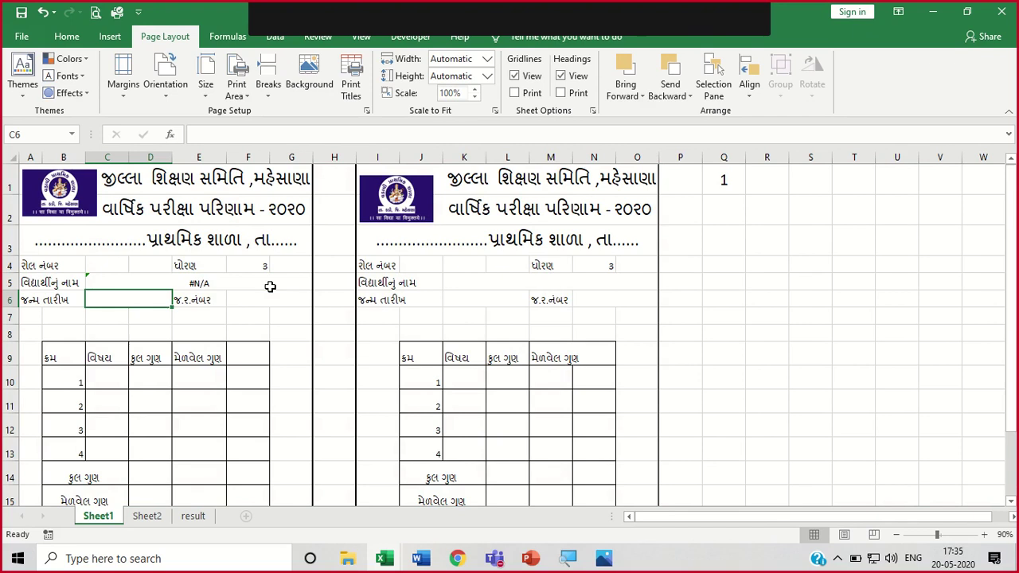
Step: Inspect the #N/A result in C5 against the roll number in Q1
left_click(202, 286)
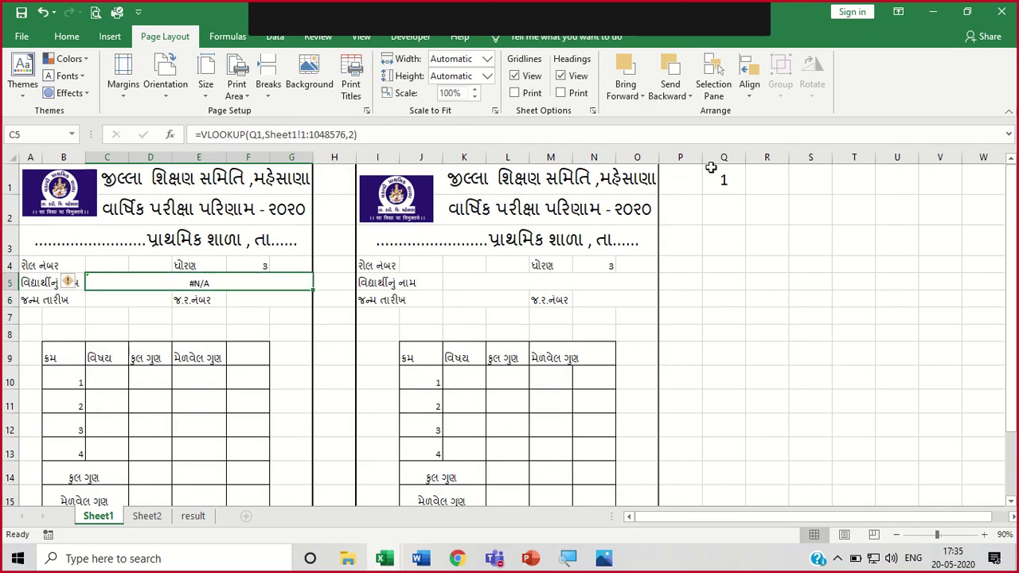
left_click(713, 175)
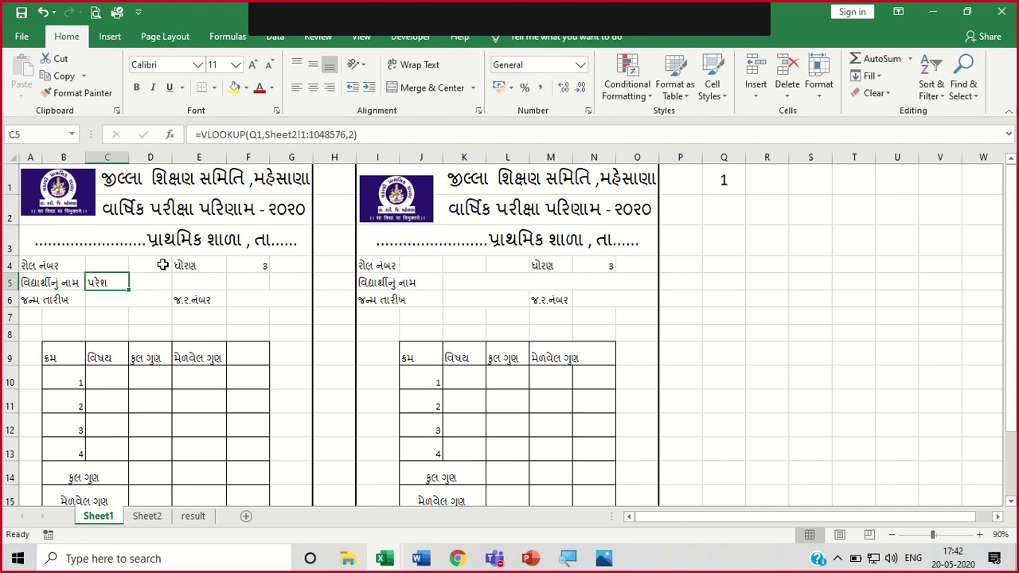
Step: Merge C5:G5 and centre the student name, checking the roll number in Q1
left_click_drag(106, 283, 286, 283)
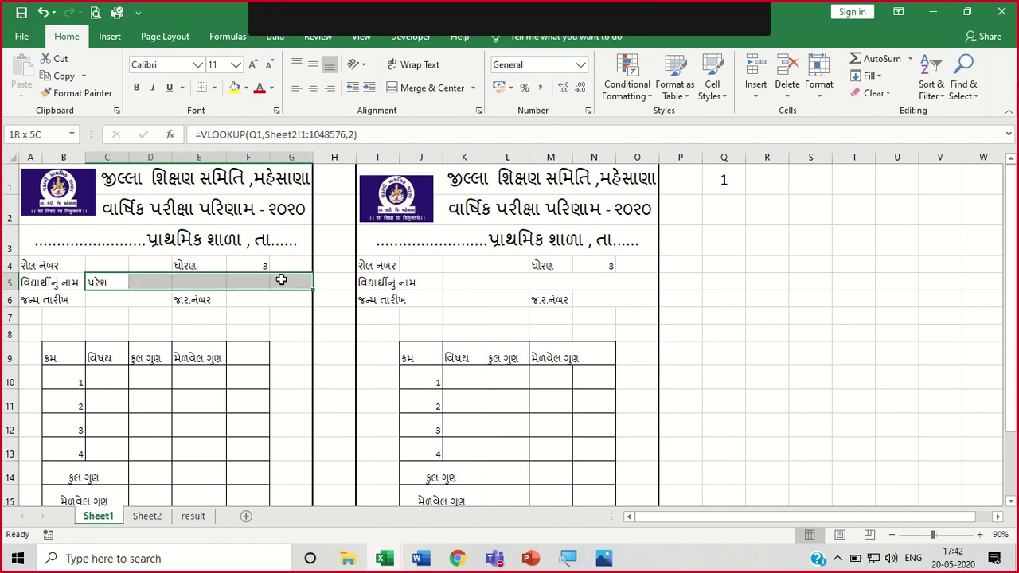
left_click(430, 88)
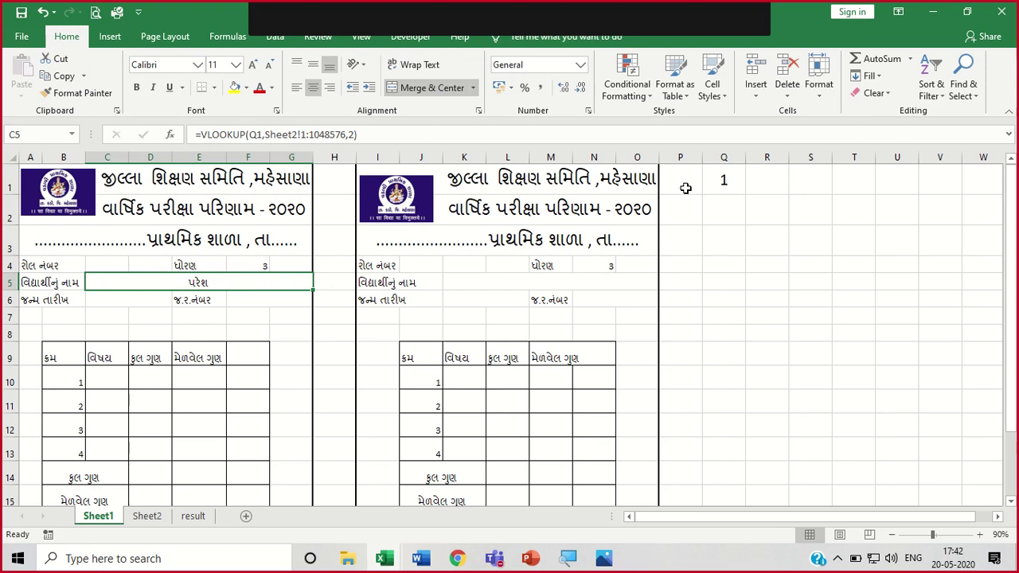
left_click(721, 182)
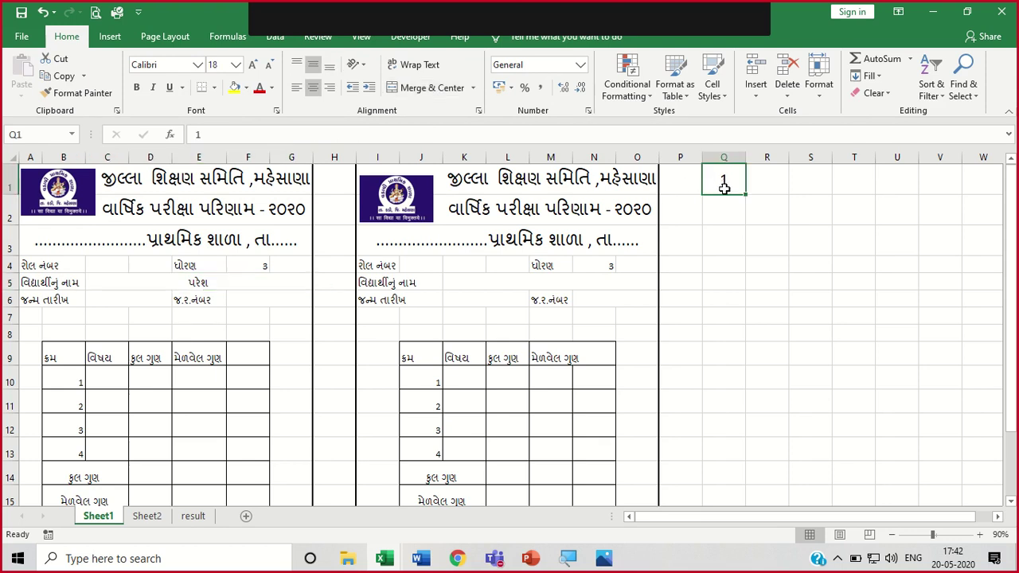
left_click(215, 282)
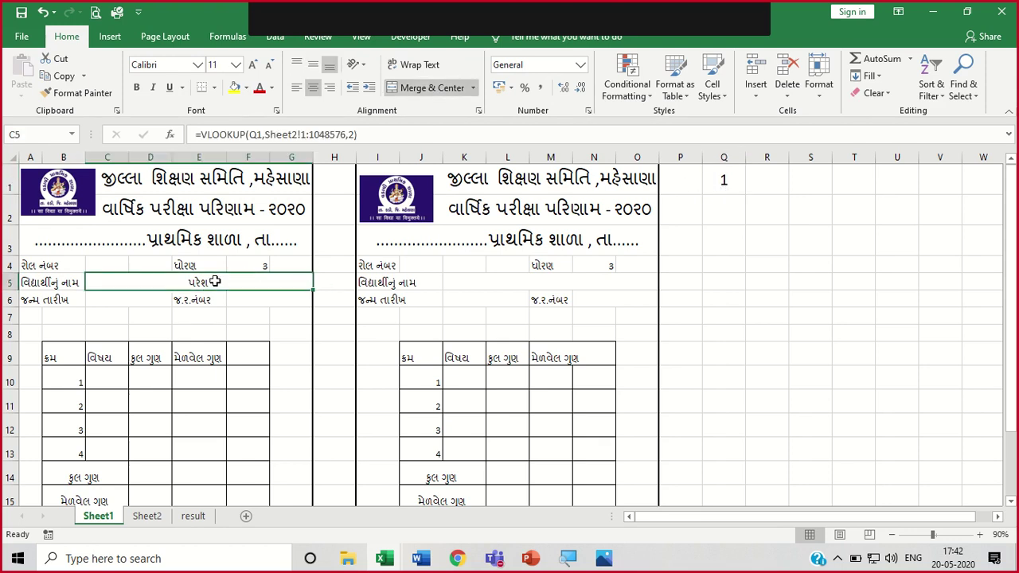
Step: Give the roll number cell Q1 a yellow fill
left_click(726, 180)
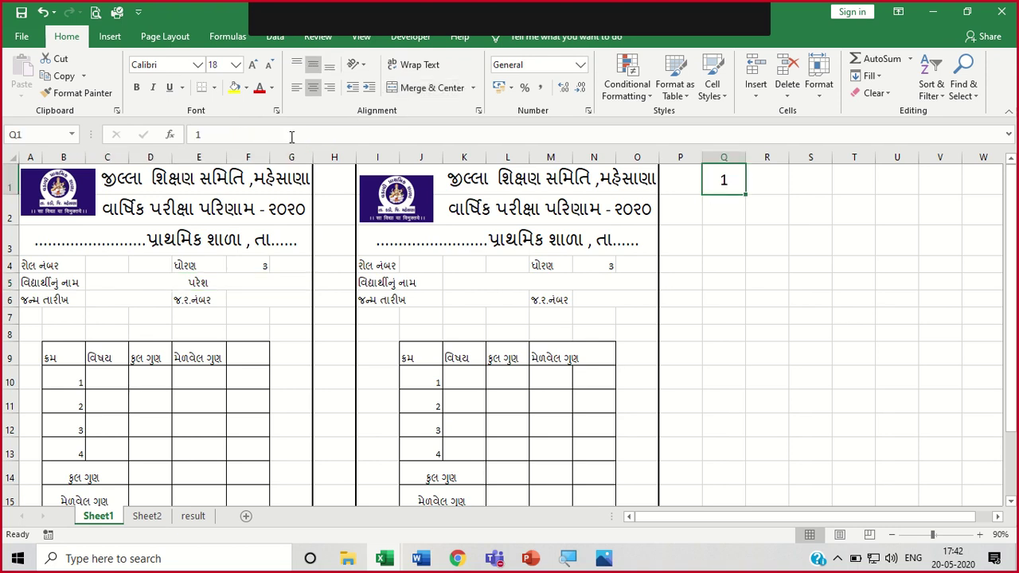
left_click(234, 88)
left_click(752, 280)
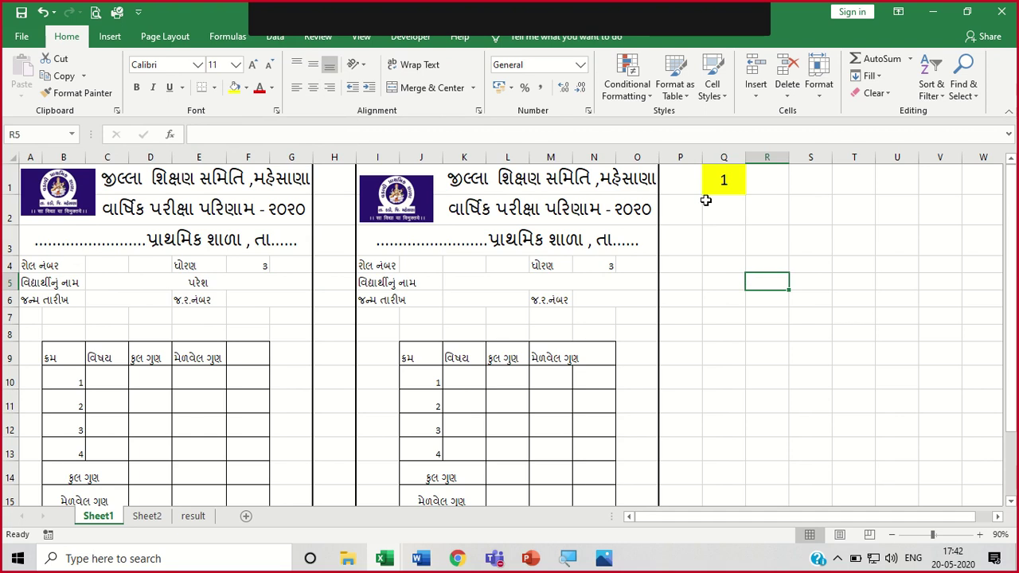
left_click(709, 186)
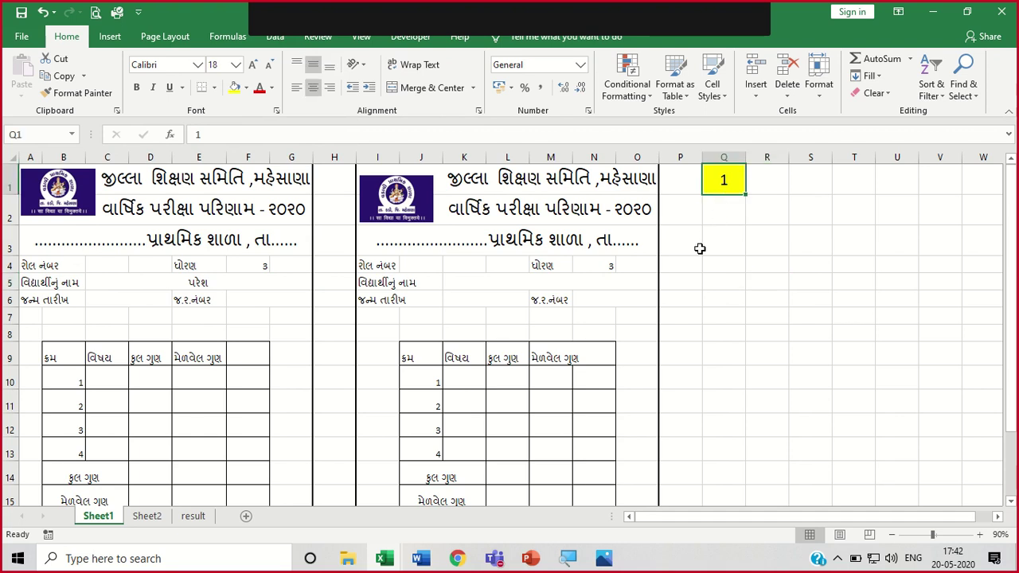
Step: Compare the C5 name lookup with Sheet2 data, then try left alignment and re-centre it
left_click(188, 280)
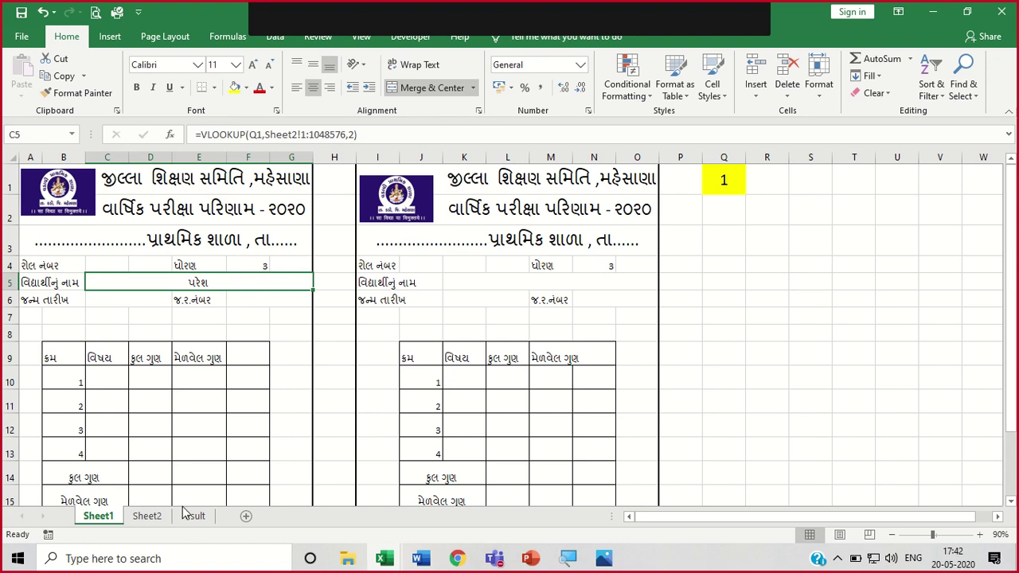
left_click(147, 516)
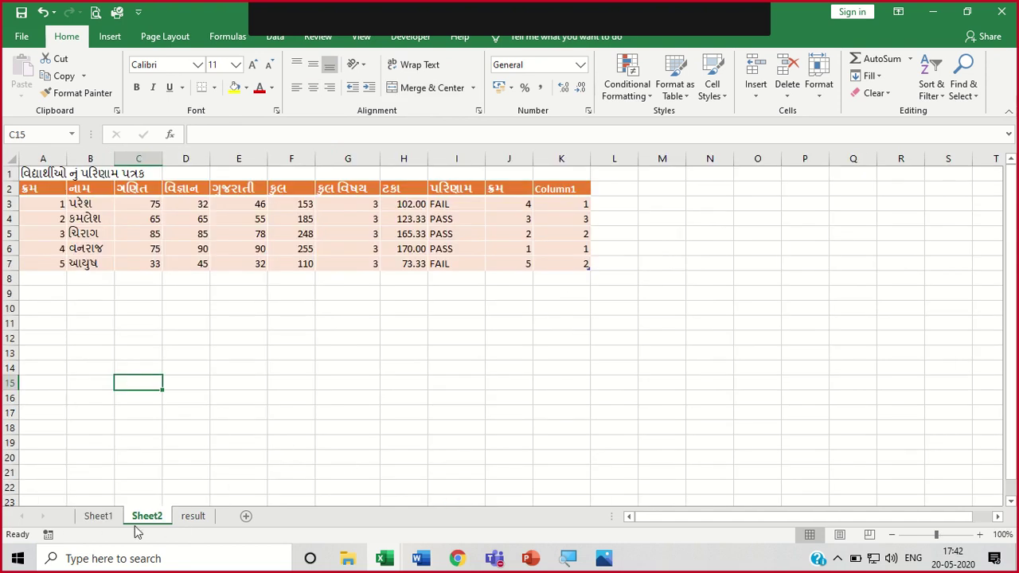
left_click(99, 517)
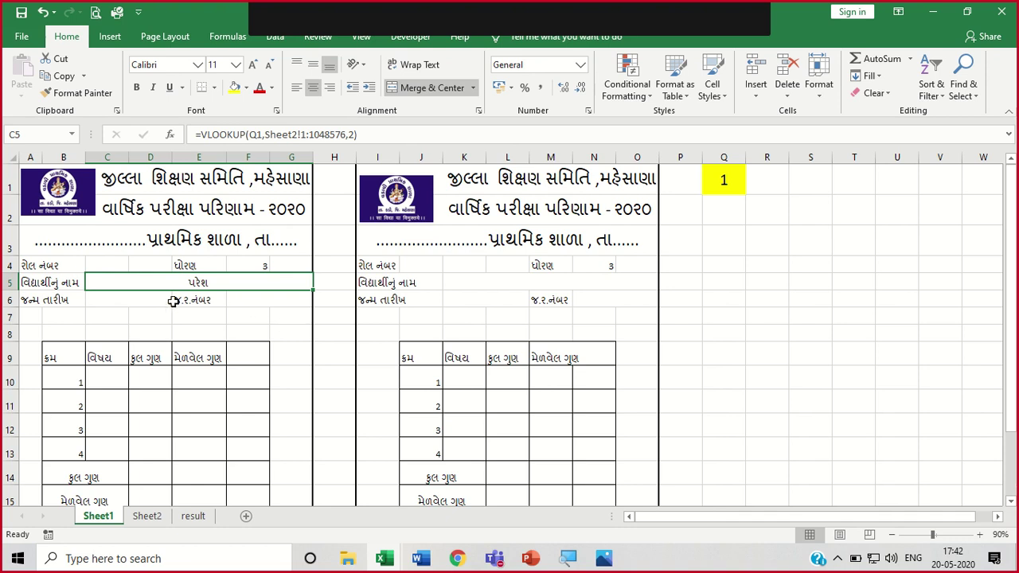
left_click(296, 87)
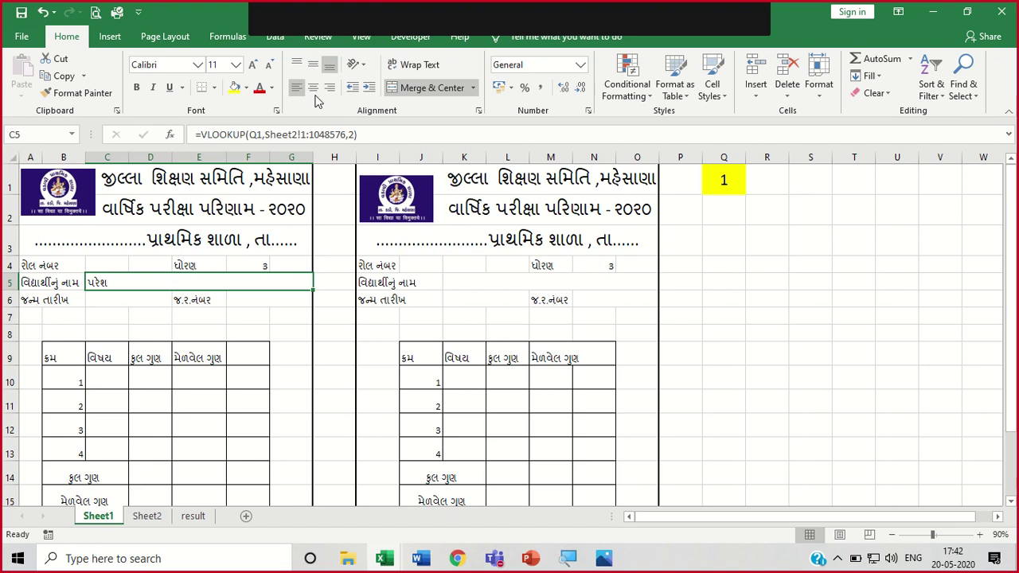
left_click(313, 88)
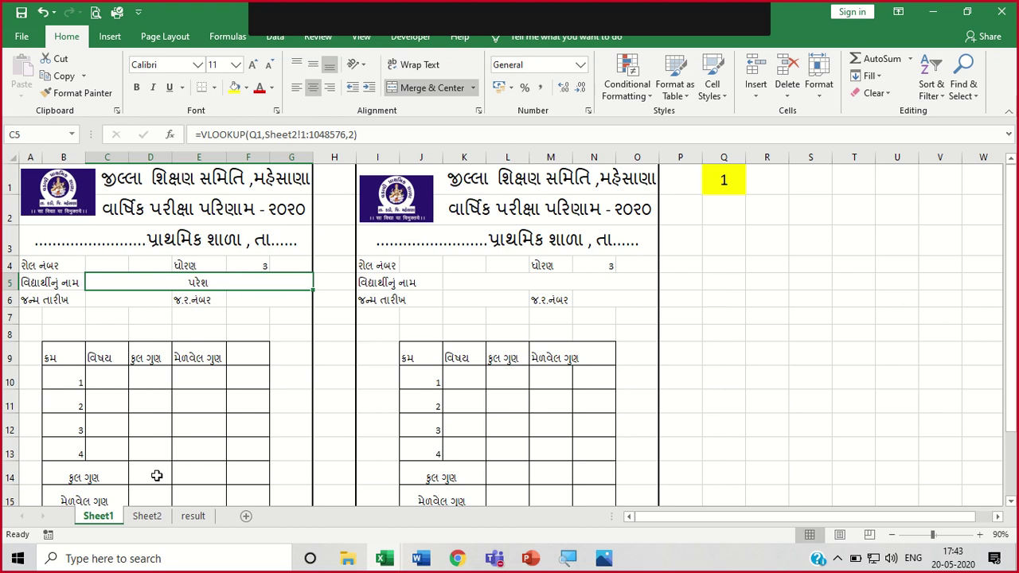
scroll(157, 476, "down", 1)
scroll(156, 475, "up", 1)
key("ctrl+c")
left_click(112, 299)
scroll(112, 300, "down", 1)
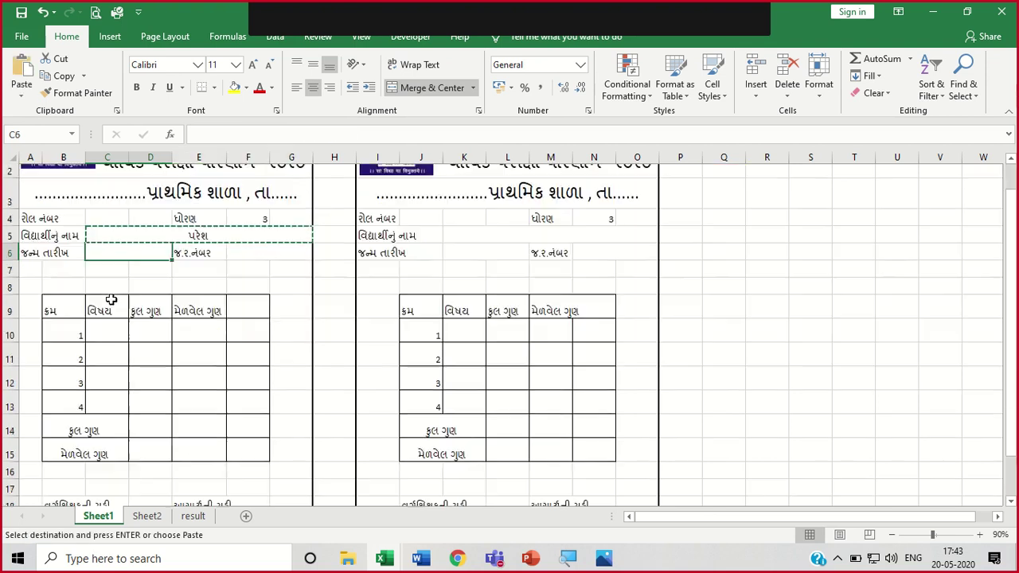
key("ctrl+v")
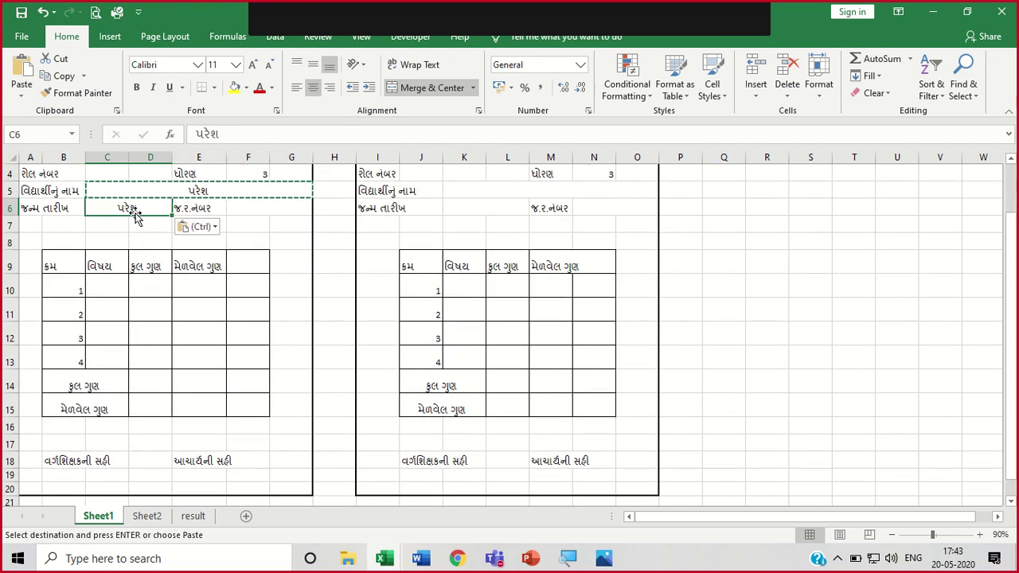
scroll(137, 219, "up", 1)
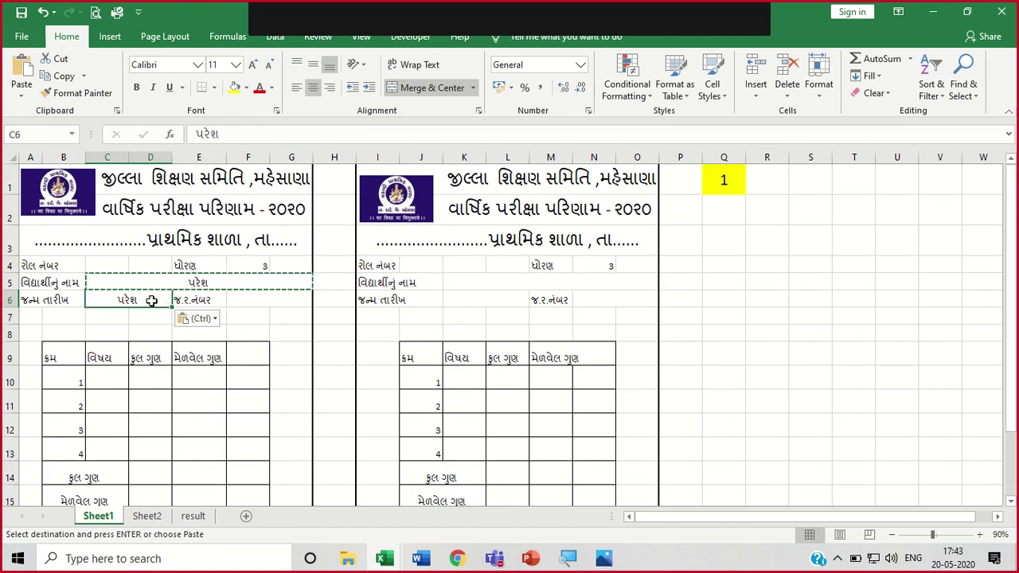
left_click(171, 280)
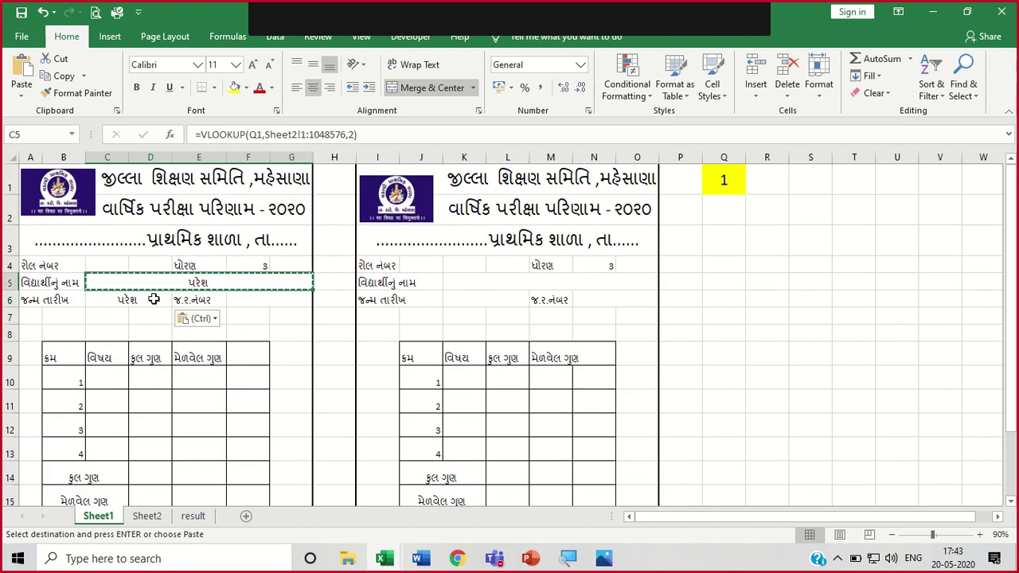
left_click(153, 299)
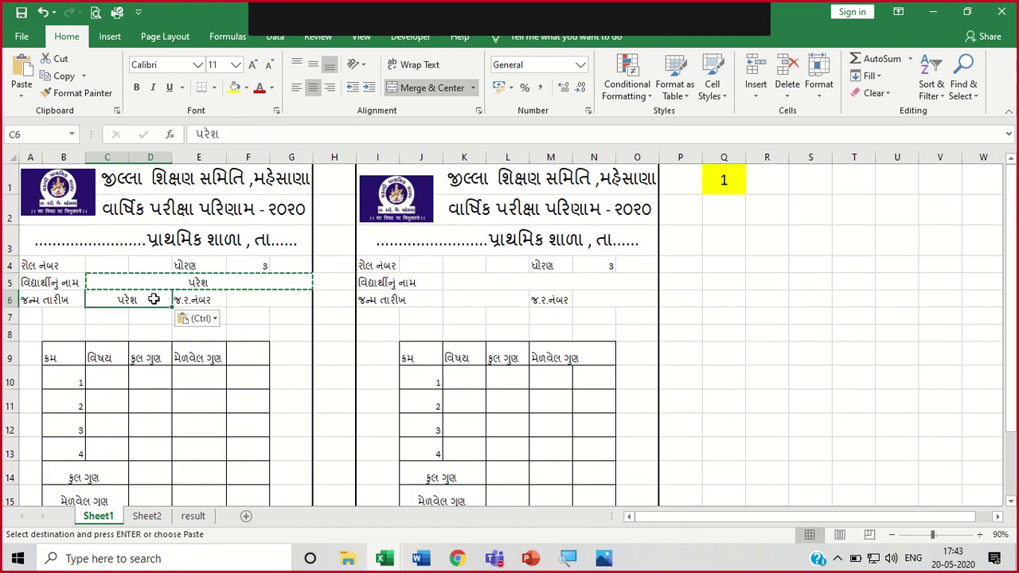
key("ctrl+z")
left_click(268, 345)
key("Escape")
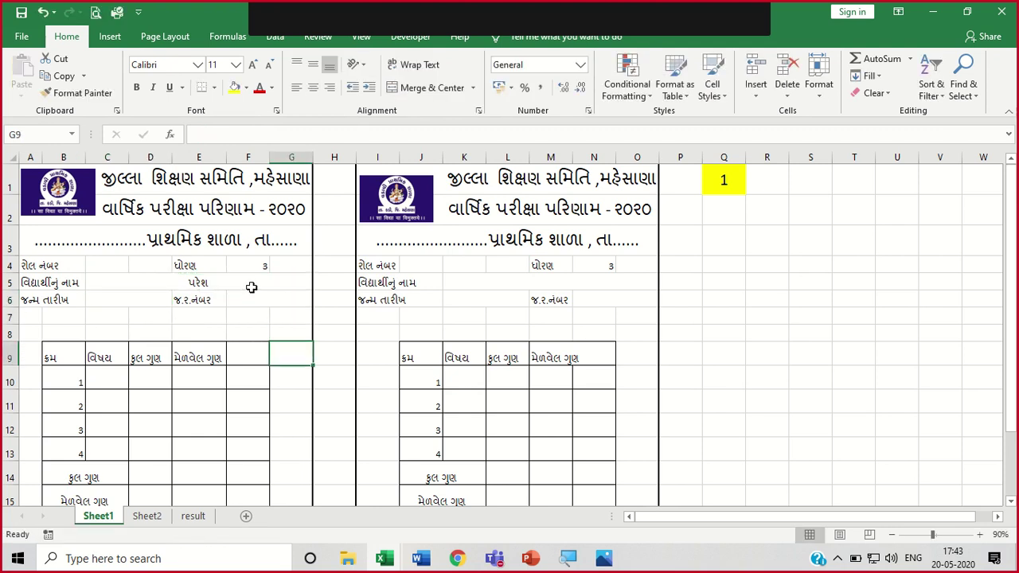
left_click(249, 284)
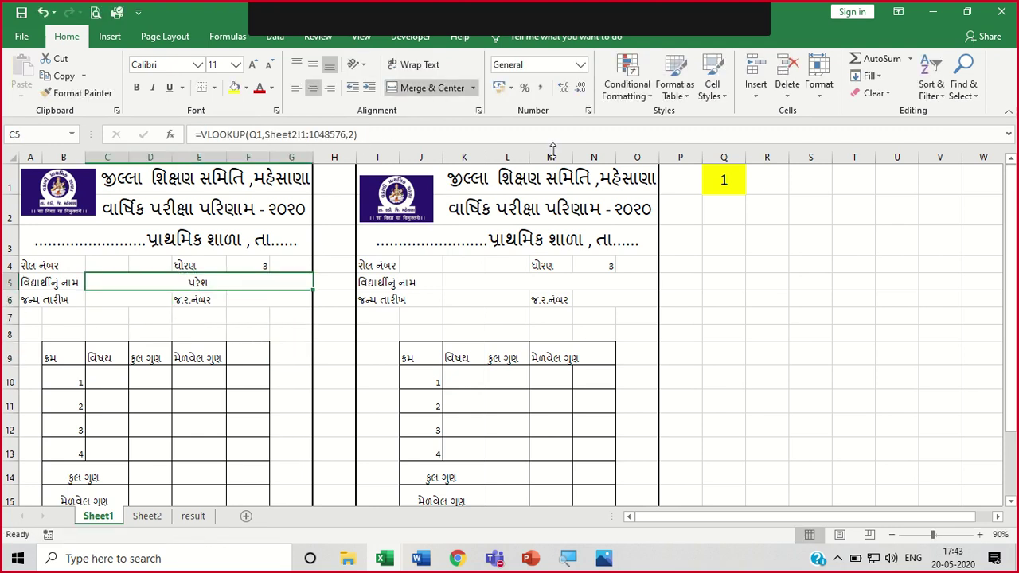
Step: Change C5's lookup value from Q1 to the absolute $Q$1 and copy the formula text
left_click(712, 177)
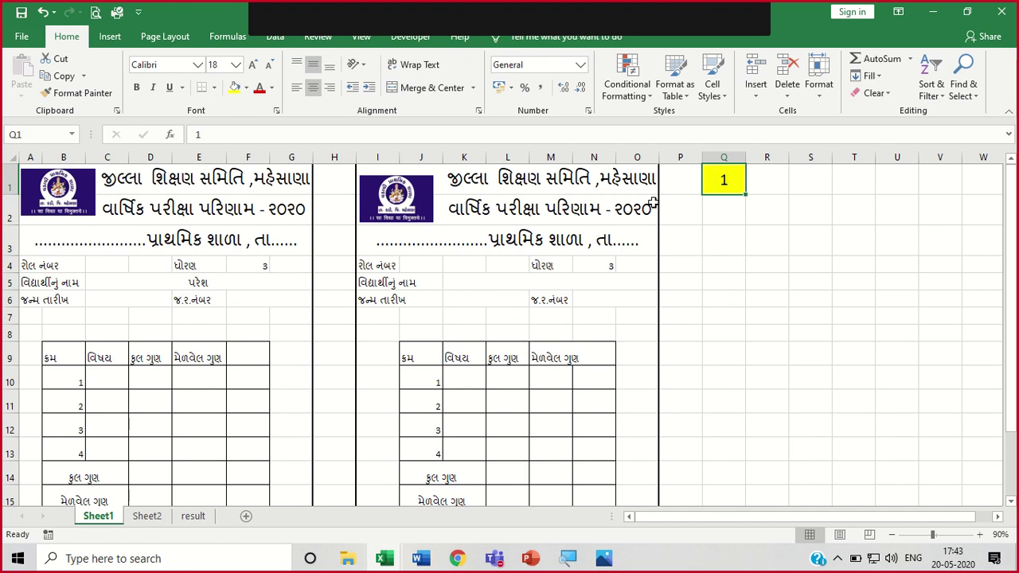
left_click(191, 283)
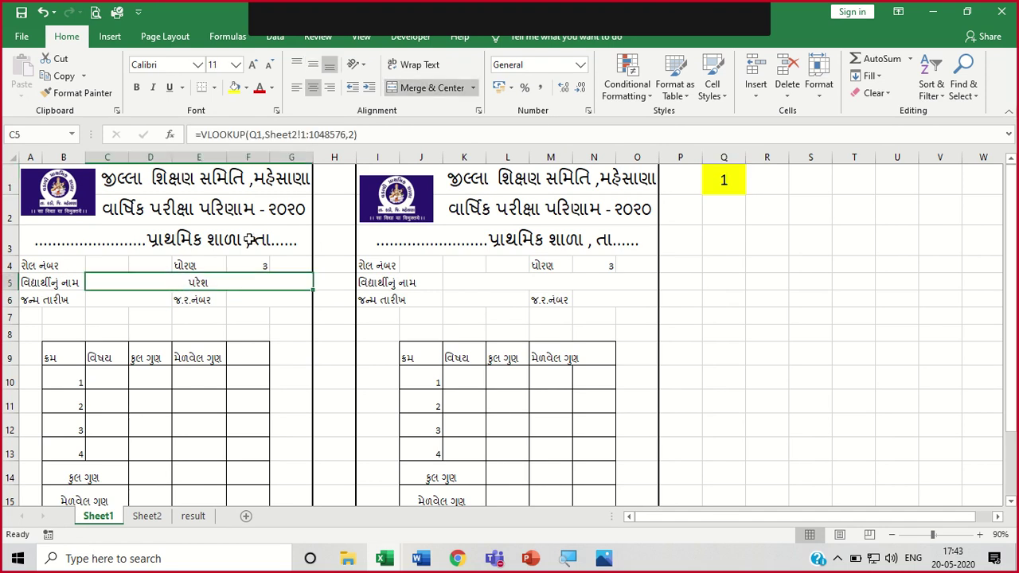
left_click(253, 134)
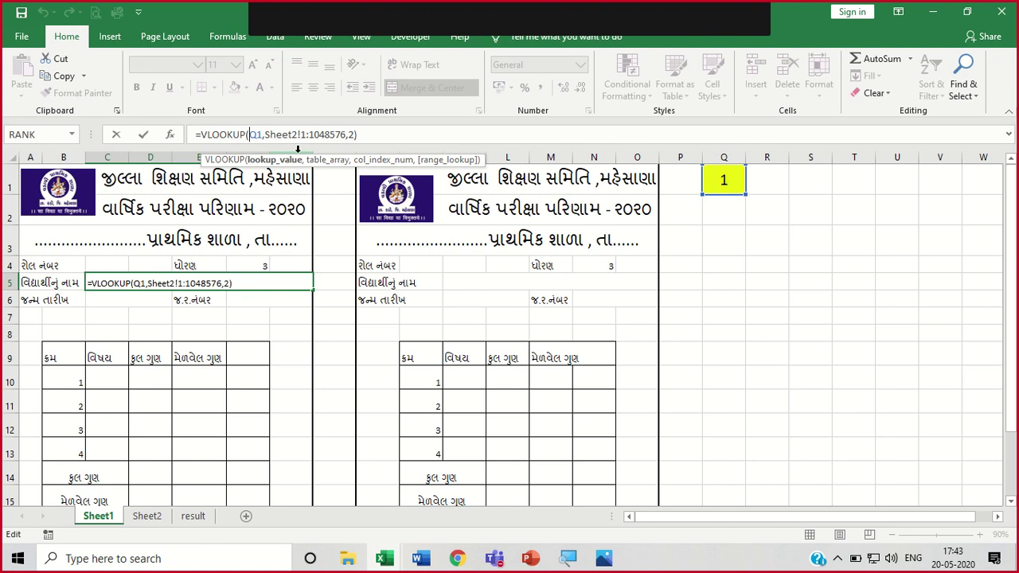
type("$Q")
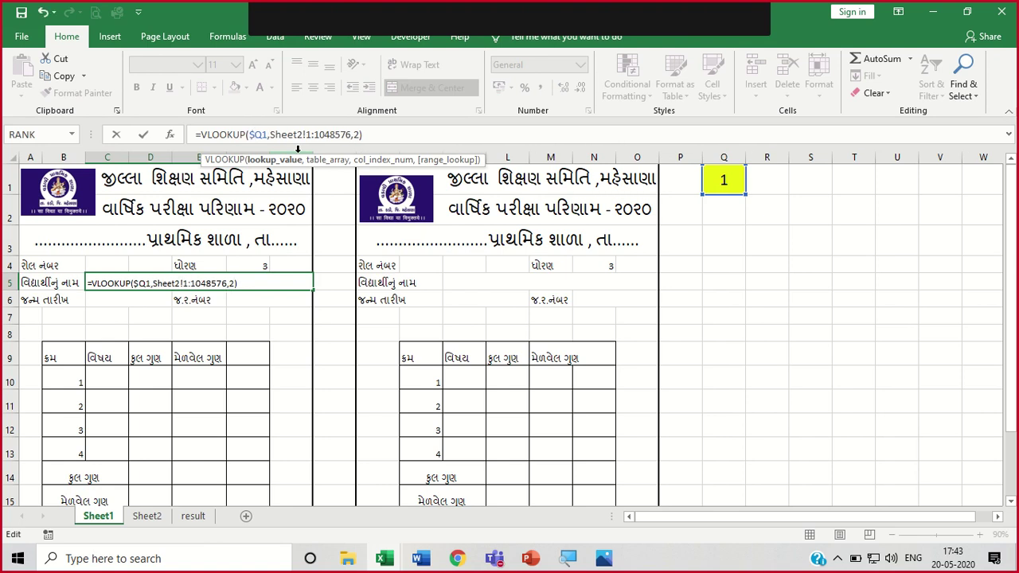
type("$")
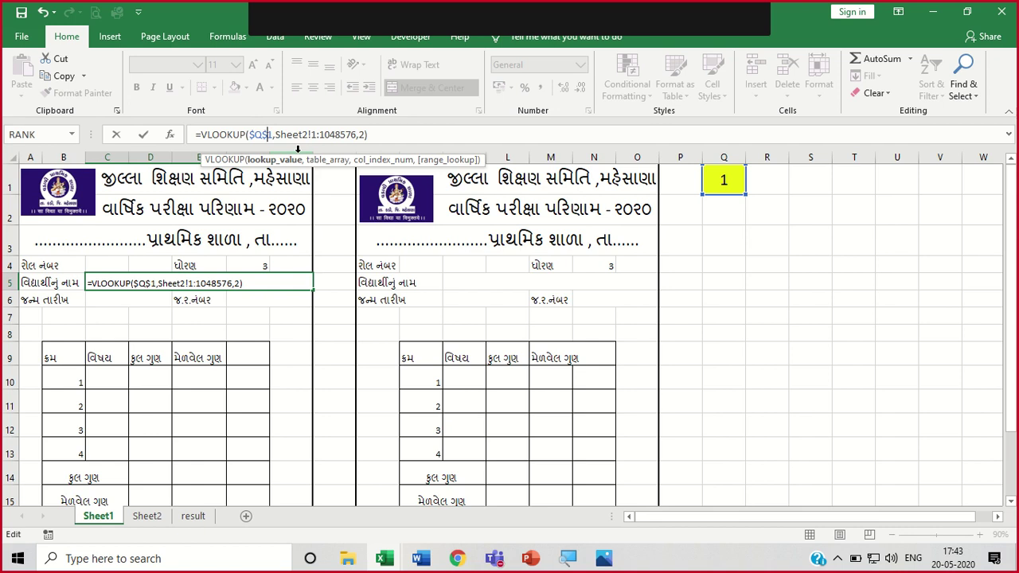
key("Return")
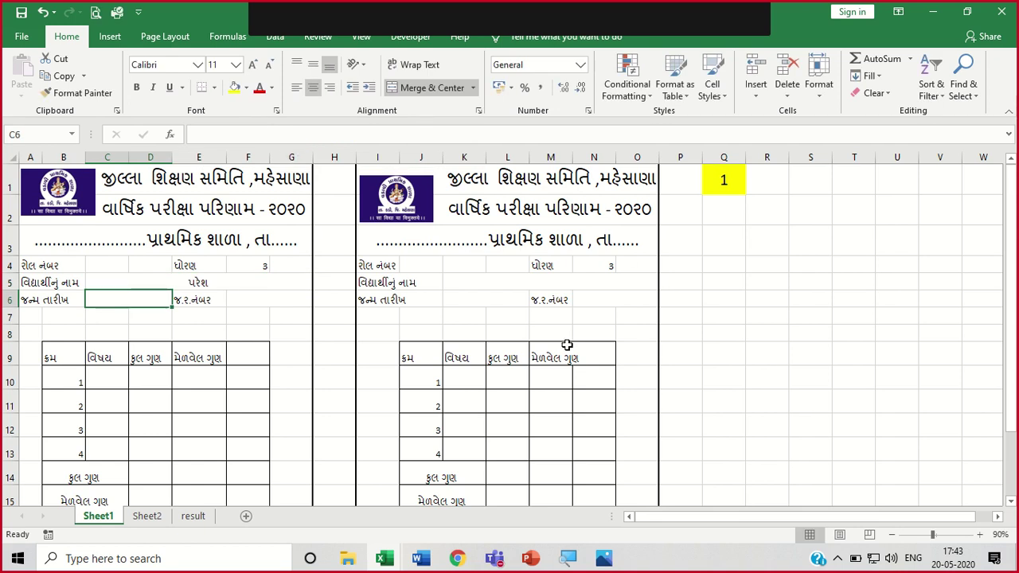
left_click(287, 284)
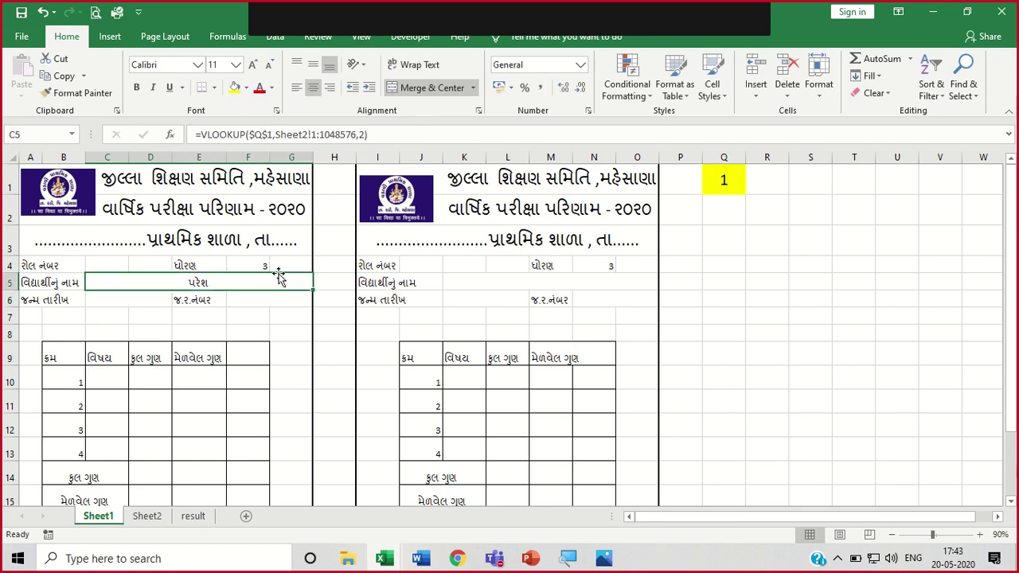
left_click(239, 137)
triple_click(201, 134)
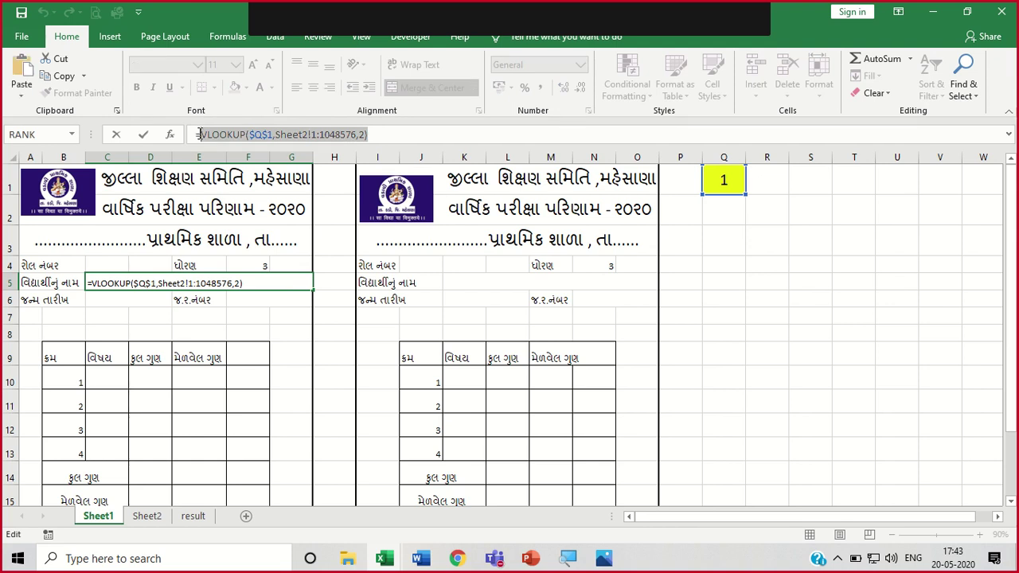
key("Return")
Step: Paste the VLOOKUP formula into Q5 and make its Q1 reference relative again
left_click(731, 282)
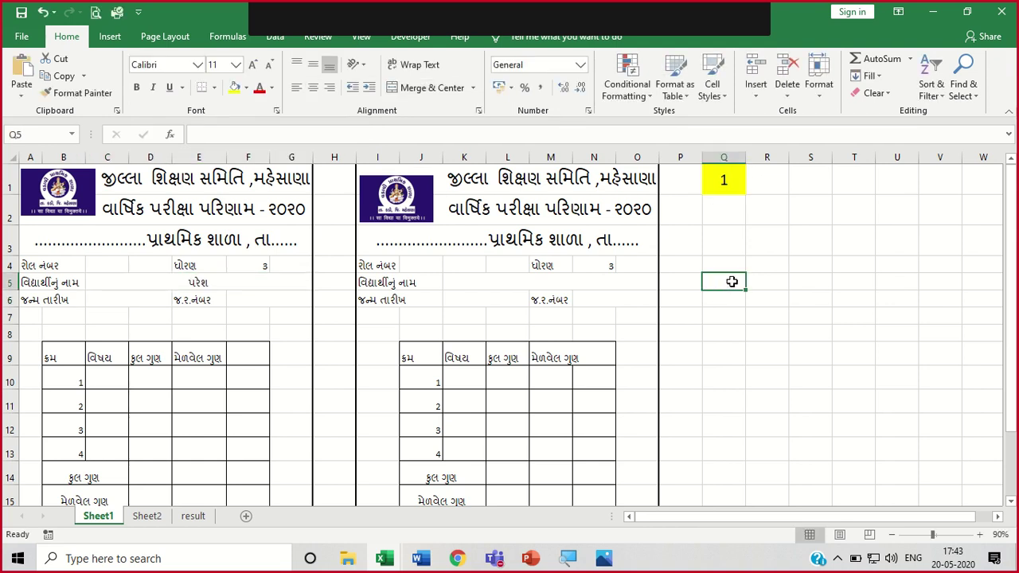
double_click(732, 282)
key("ctrl+v")
key("Return")
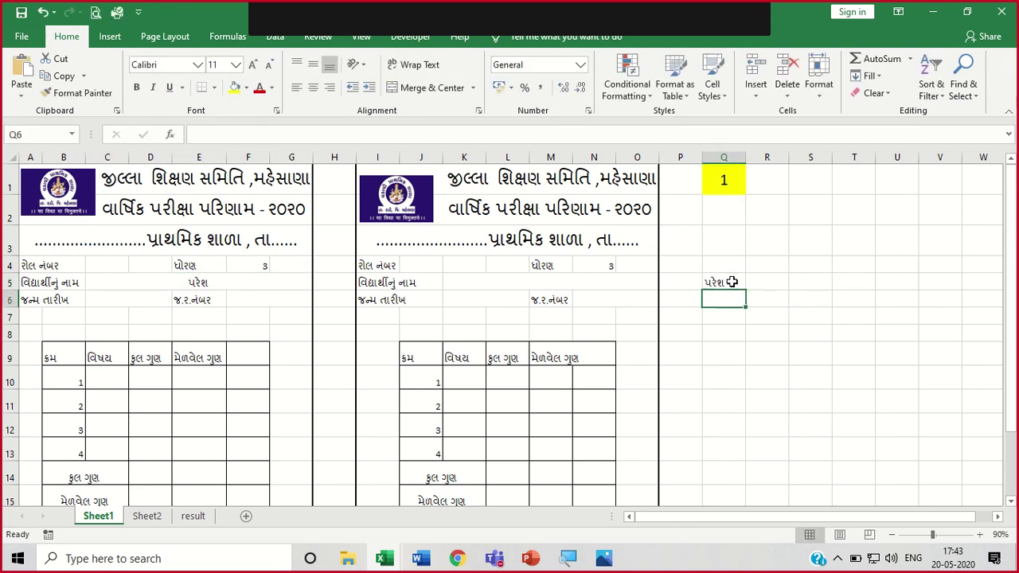
left_click(731, 281)
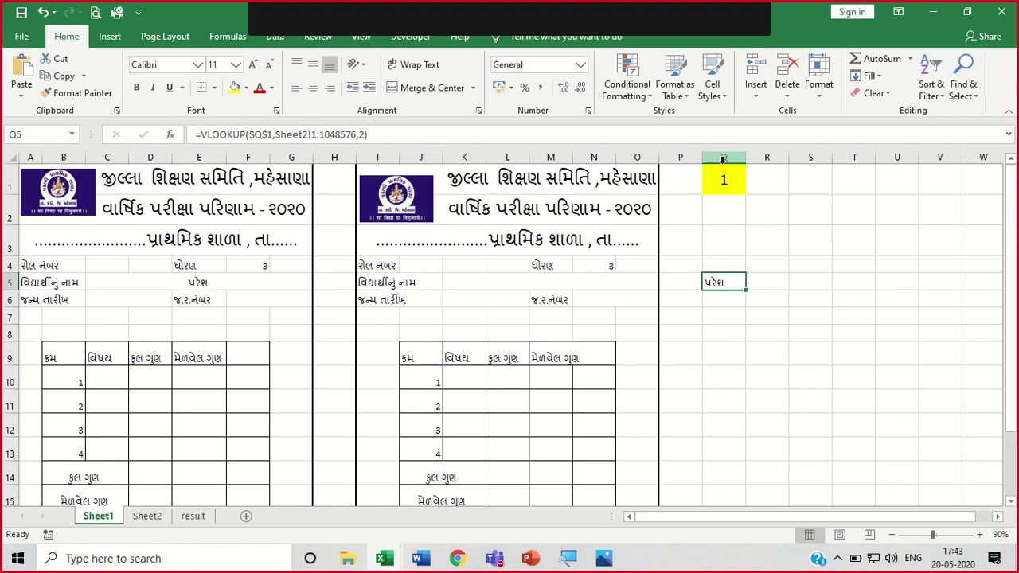
left_click(270, 133)
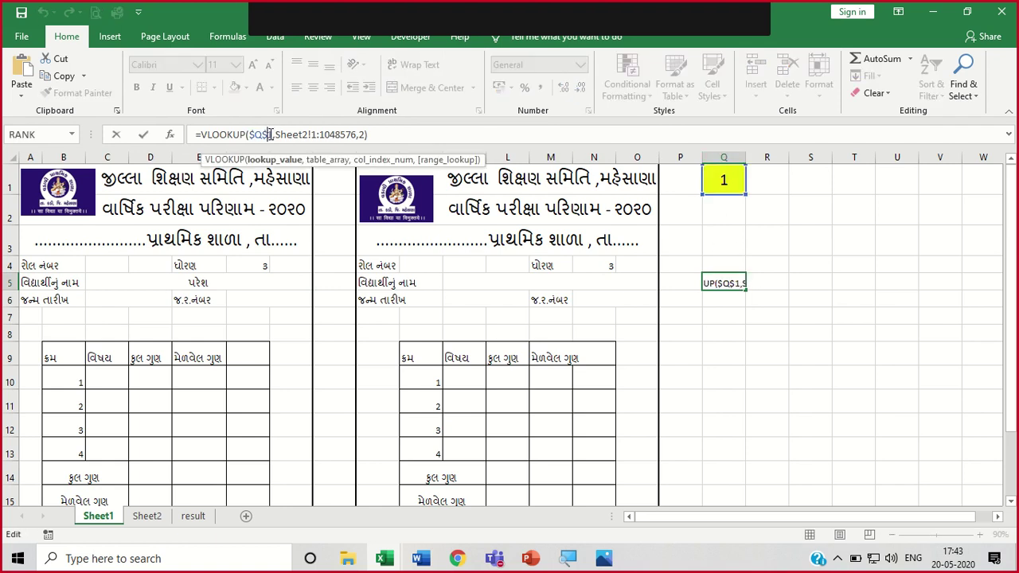
key("BackSpace")
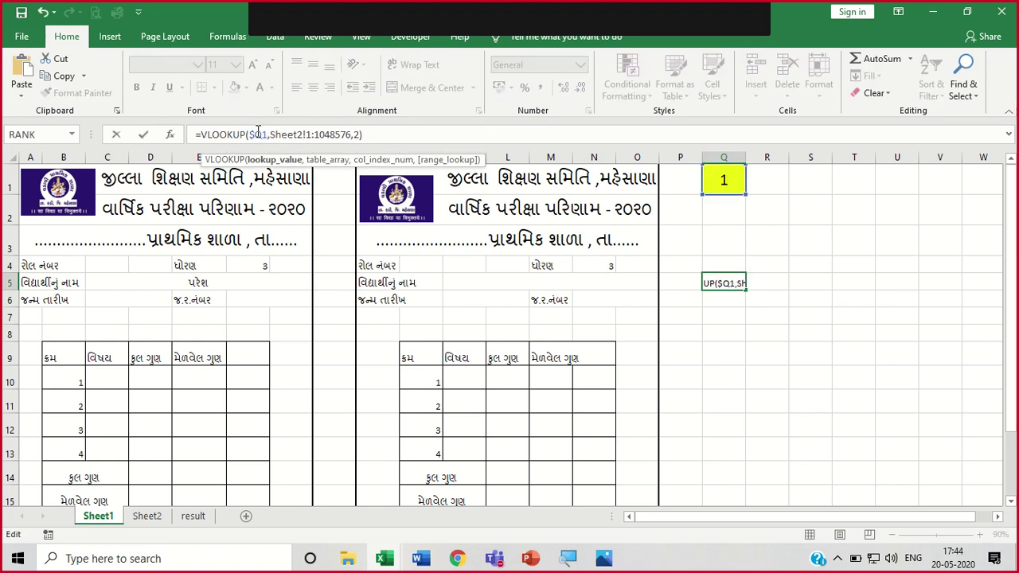
key("BackSpace")
key("Return")
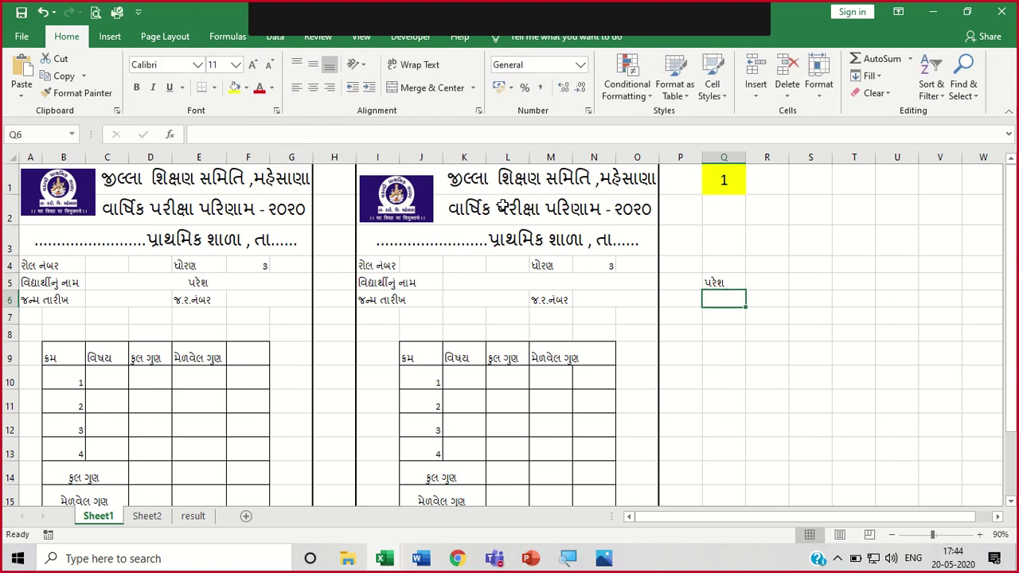
left_click(716, 284)
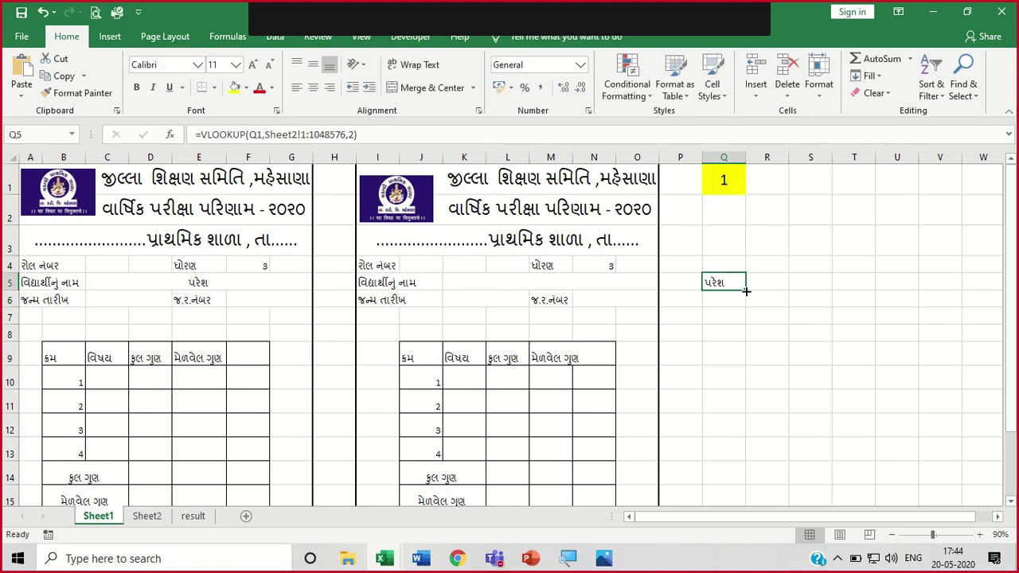
Step: Fill Q5 down into Q6, inspect the #REF! result, then clear Q6
left_click_drag(746, 291, 745, 304)
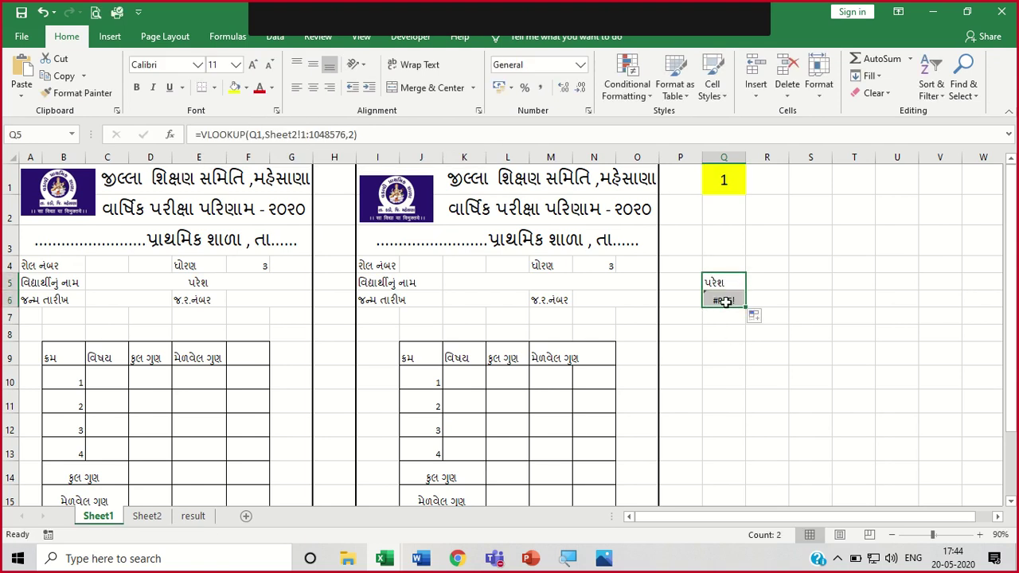
left_click(724, 301)
left_click(719, 282)
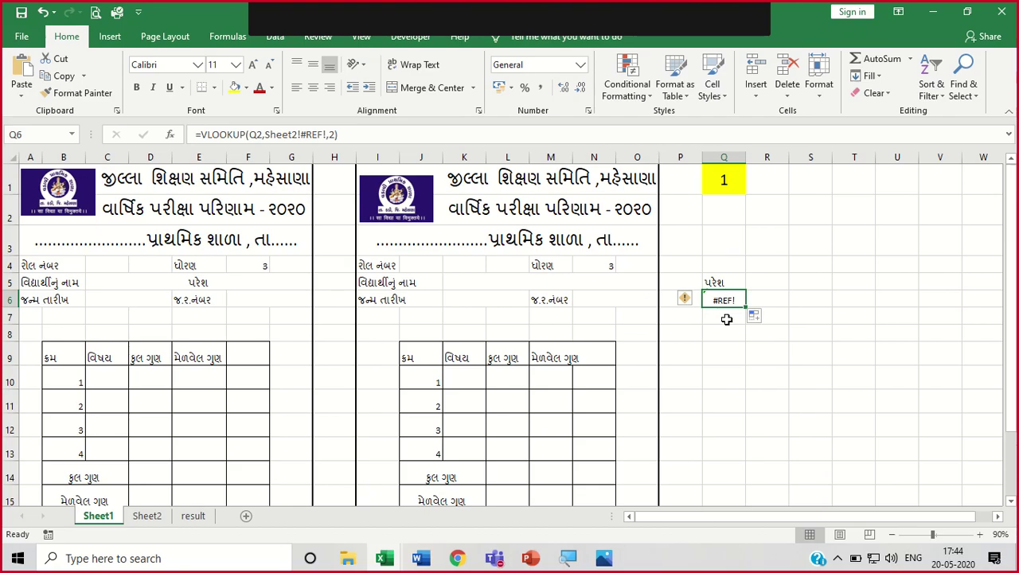
left_click(756, 316)
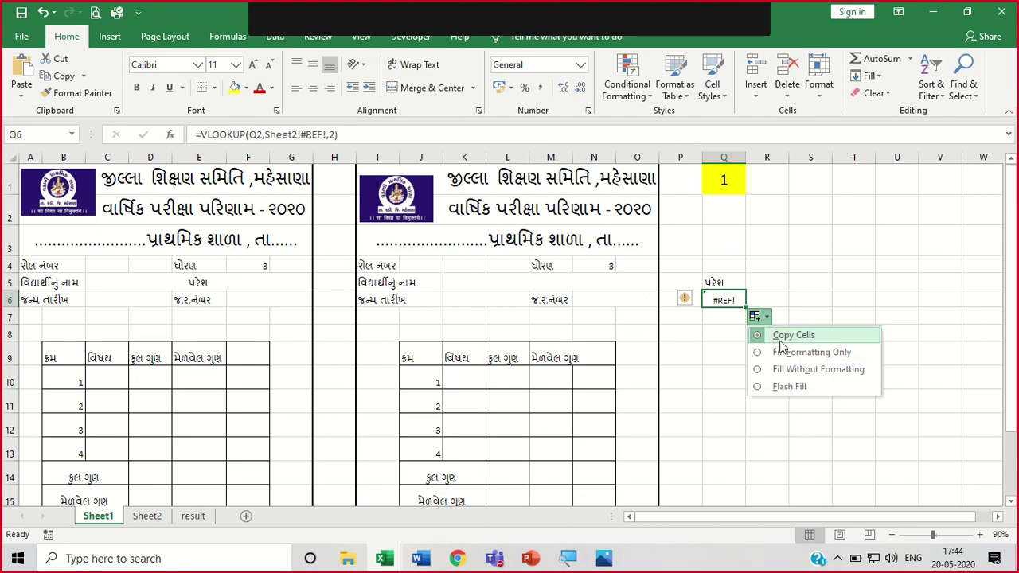
left_click(724, 305)
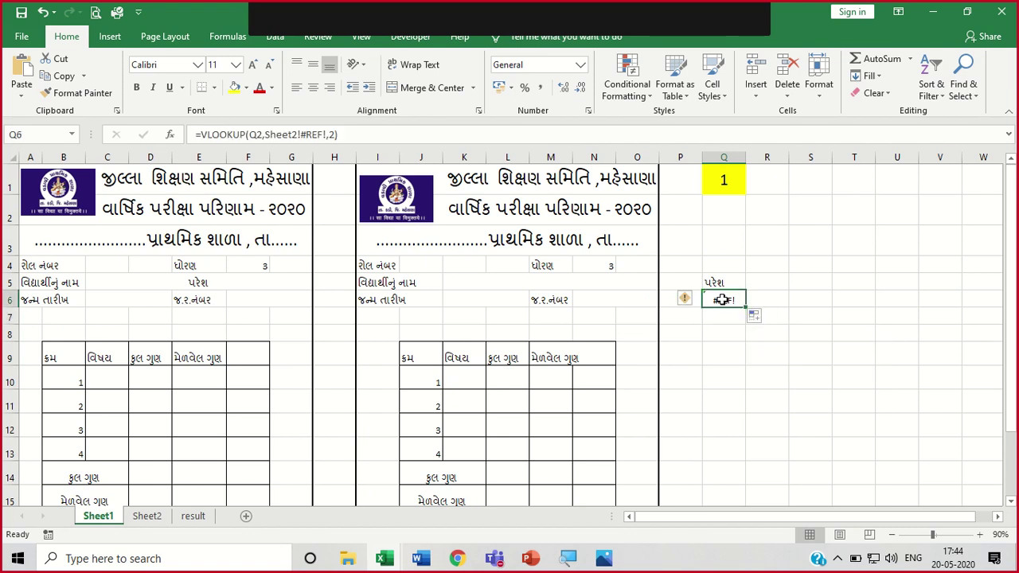
key("Delete")
Step: Change Q5's lookup value to $Q$1 and fill the formula down into Q6
left_click(730, 284)
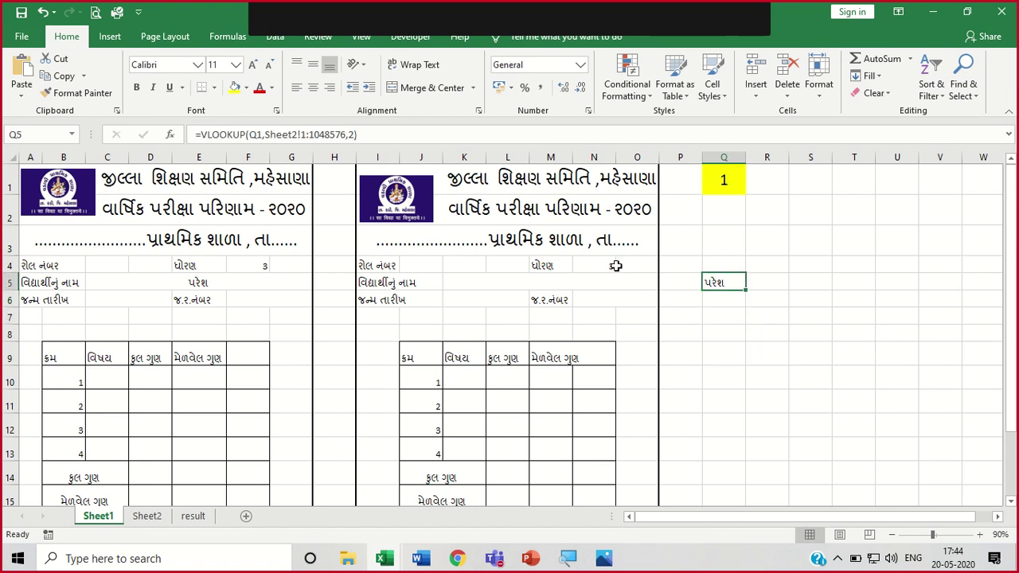
left_click(249, 135)
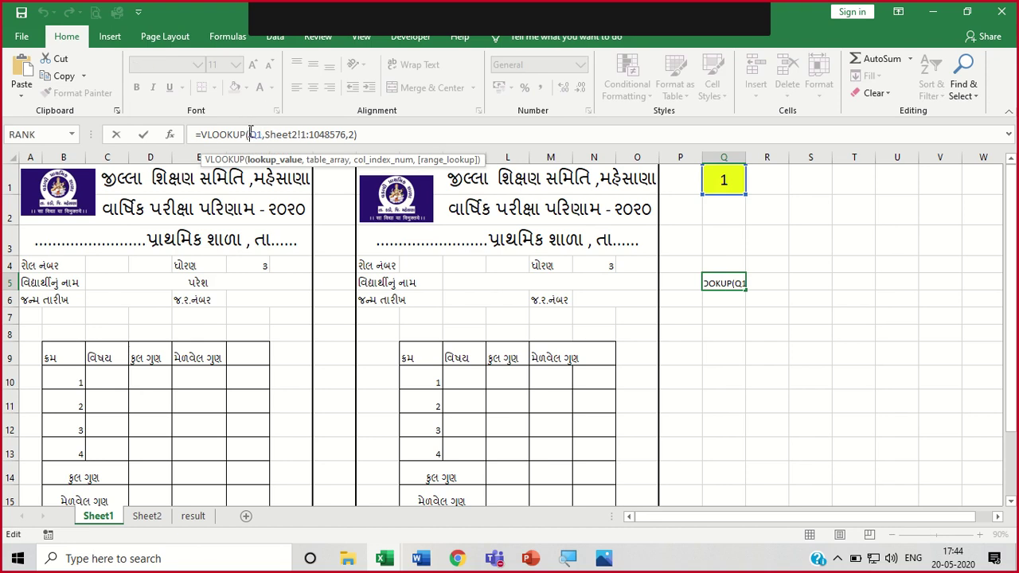
type("$Q")
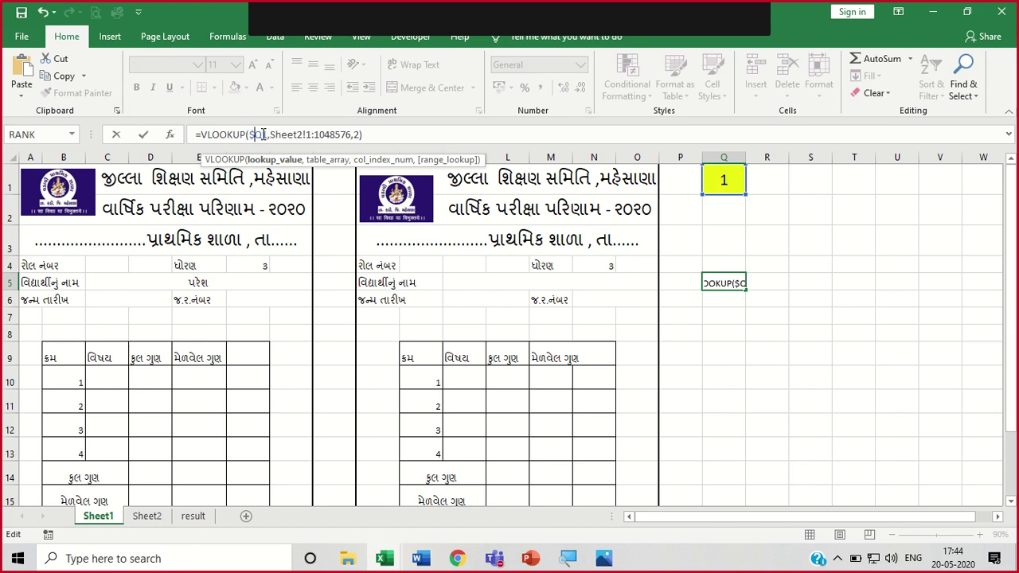
type("$")
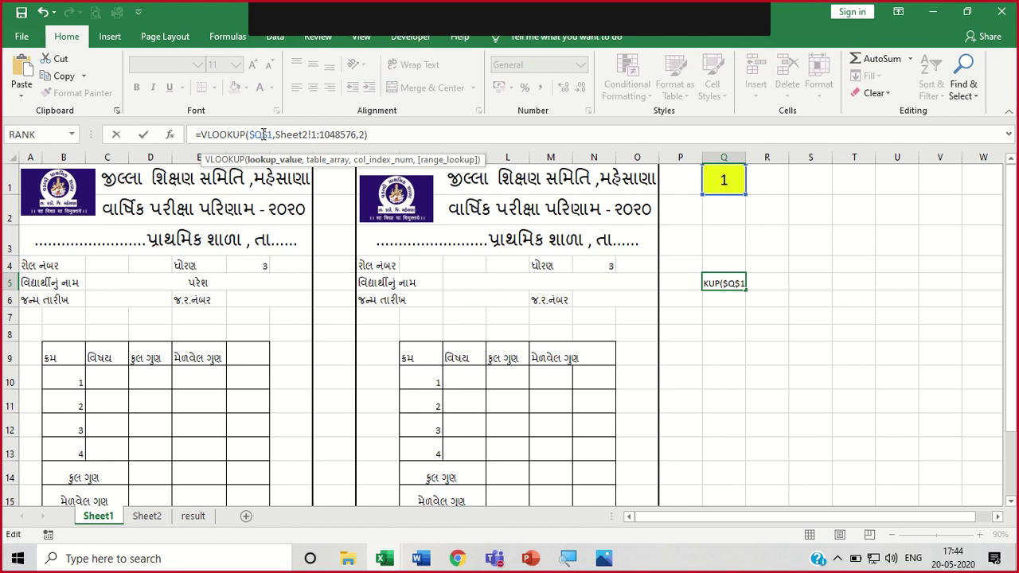
key("Right")
key("Right")
key("Right")
key("Right")
key("Right")
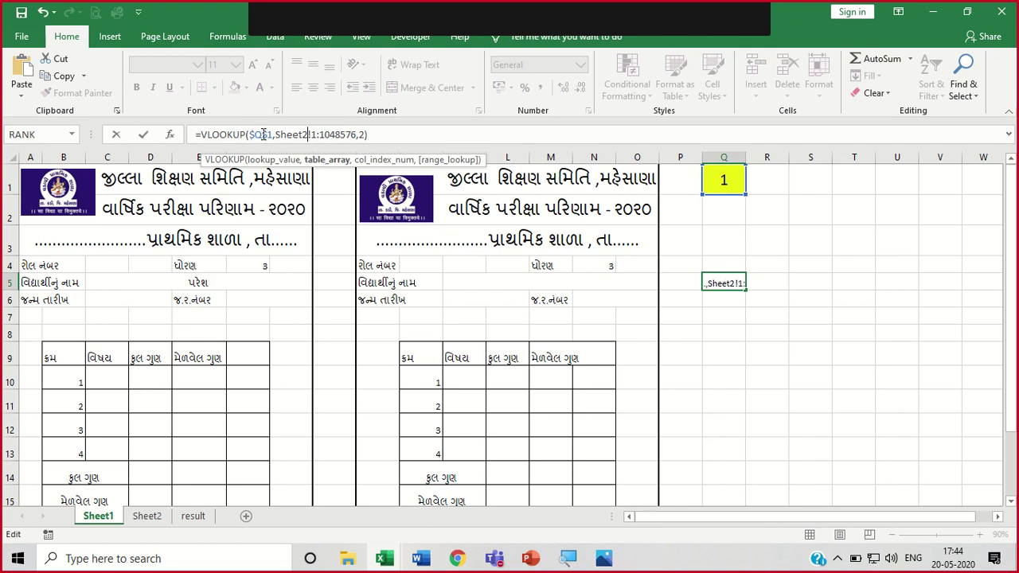
key("Return")
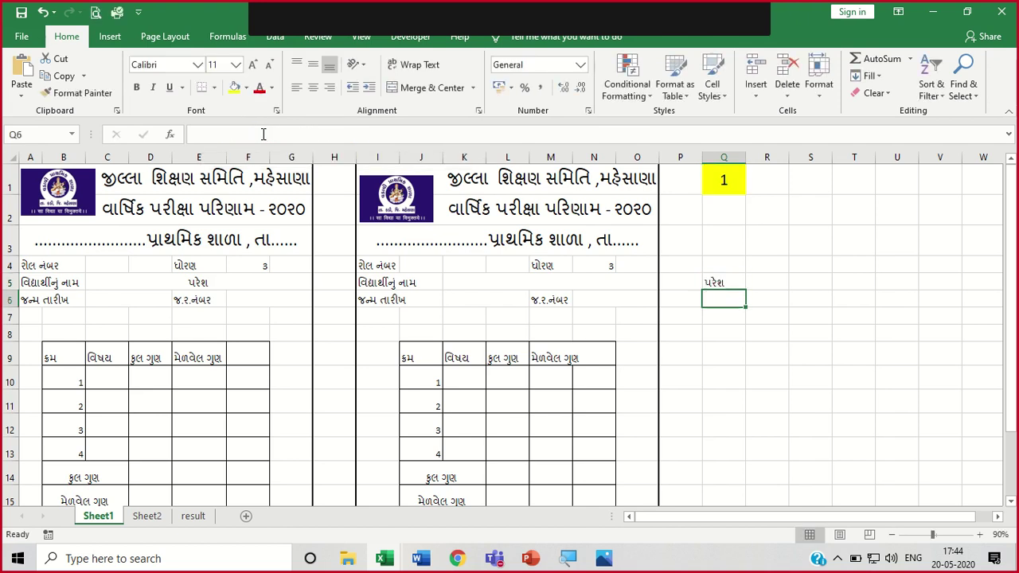
left_click(731, 280)
left_click_drag(749, 289, 746, 308)
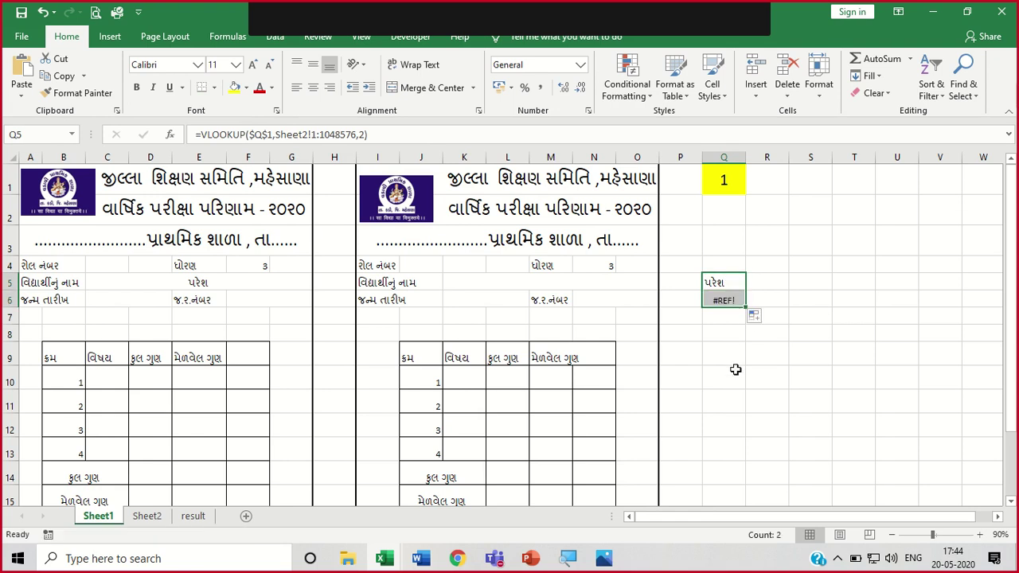
left_click(731, 300)
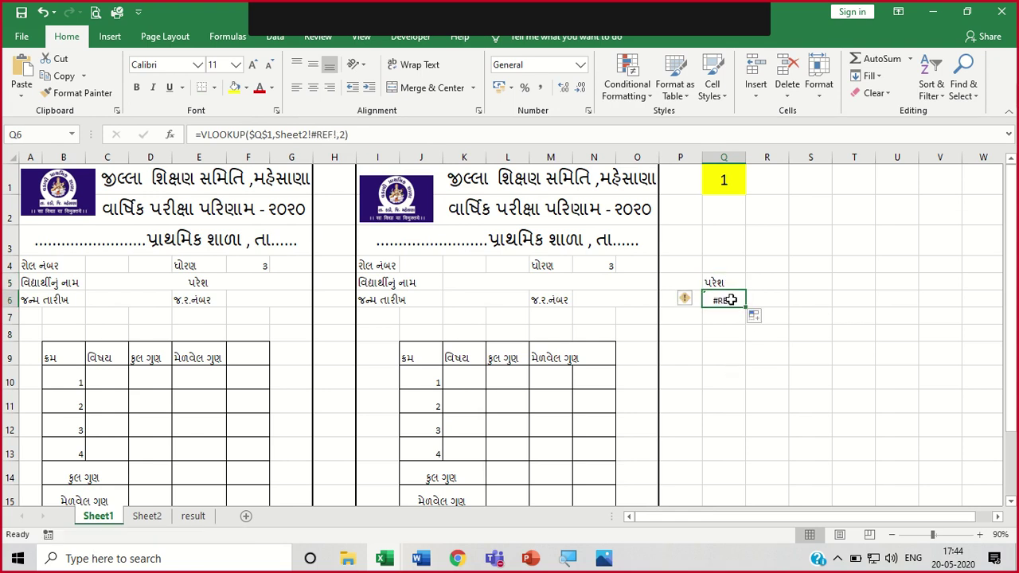
left_click(726, 285)
Step: Lock the end row of Q5's Sheet2 range, removing the stray $ that caused a formula error
left_click(722, 296)
left_click(716, 282)
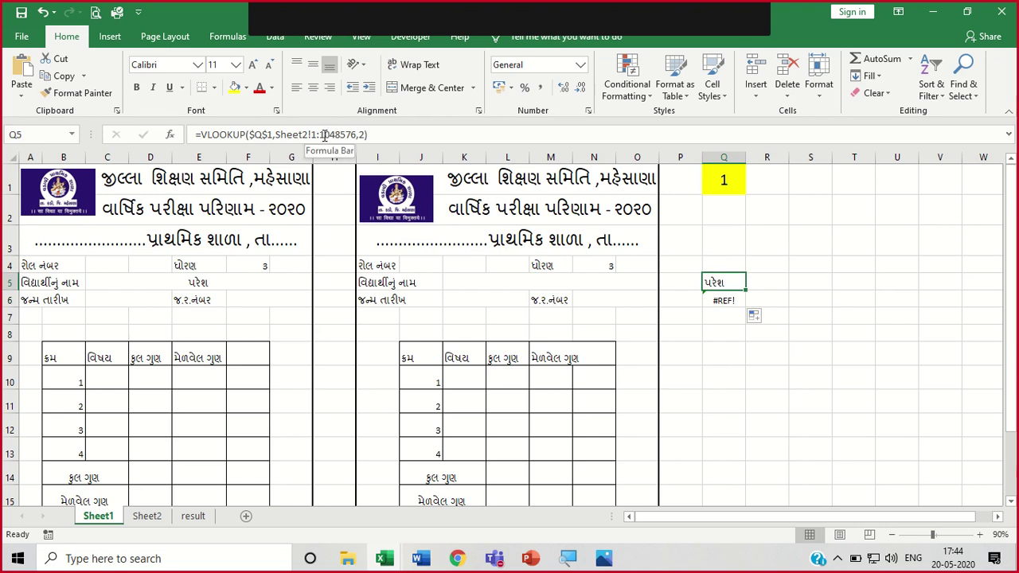
left_click(324, 135)
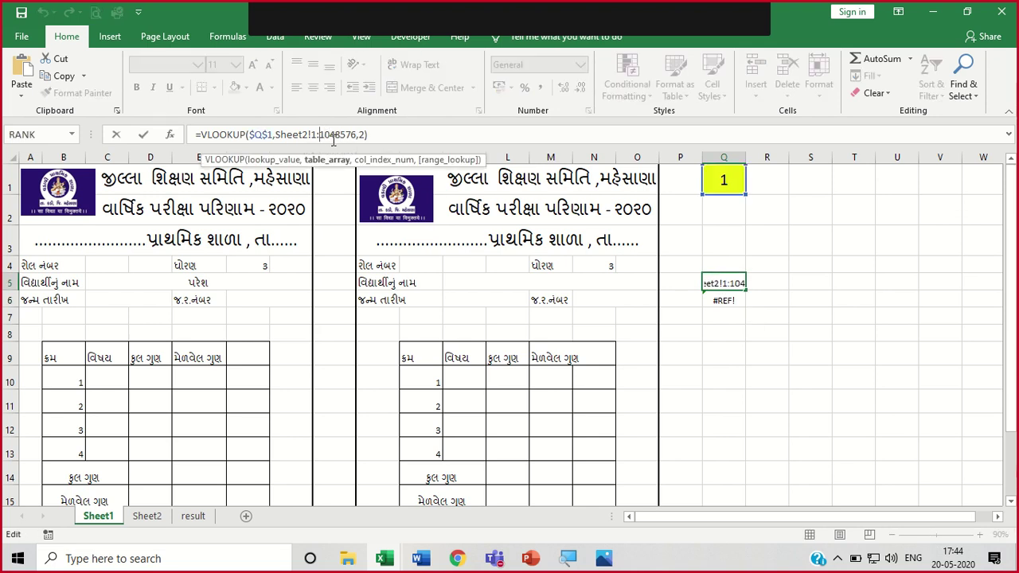
type("$")
key("Left")
key("Left")
key("Left")
type("$")
key("Return")
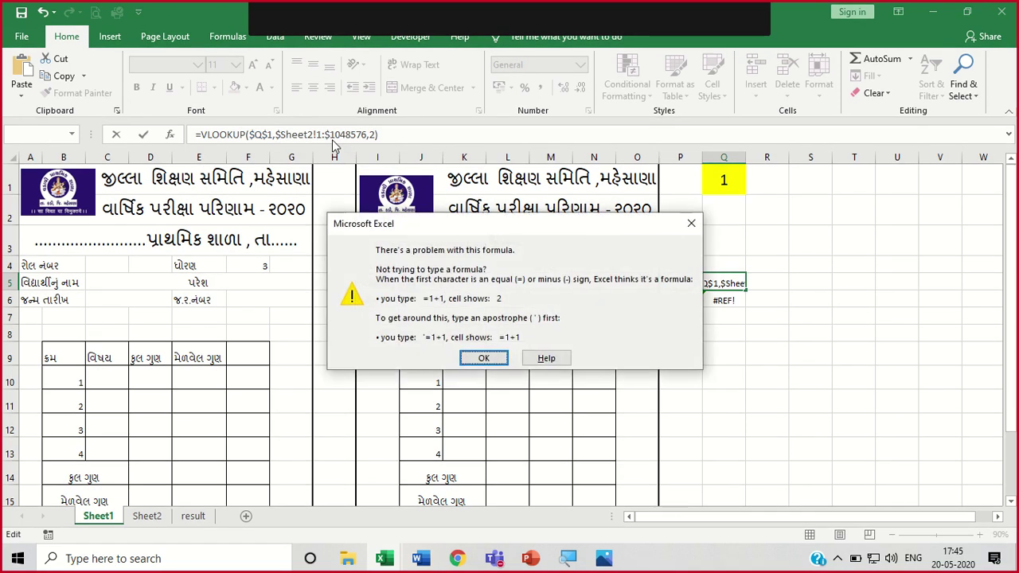
key("Return")
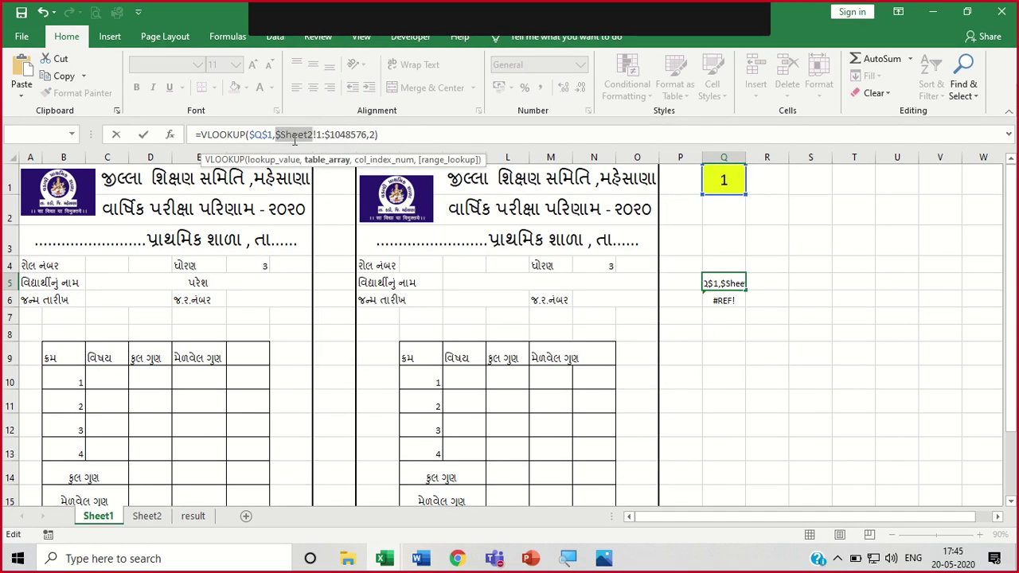
left_click(283, 134)
key("BackSpace")
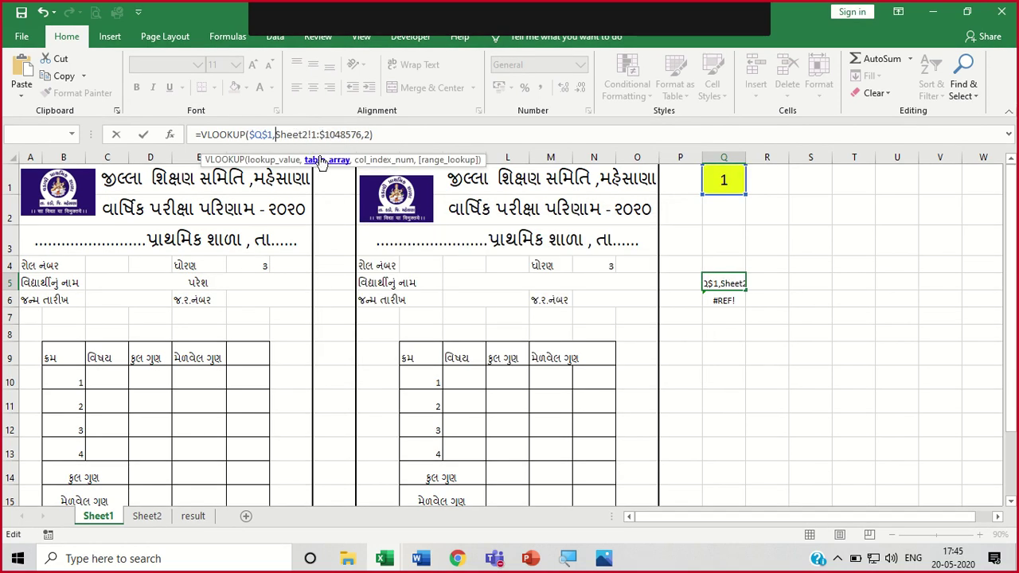
left_click(326, 135)
key("BackSpace")
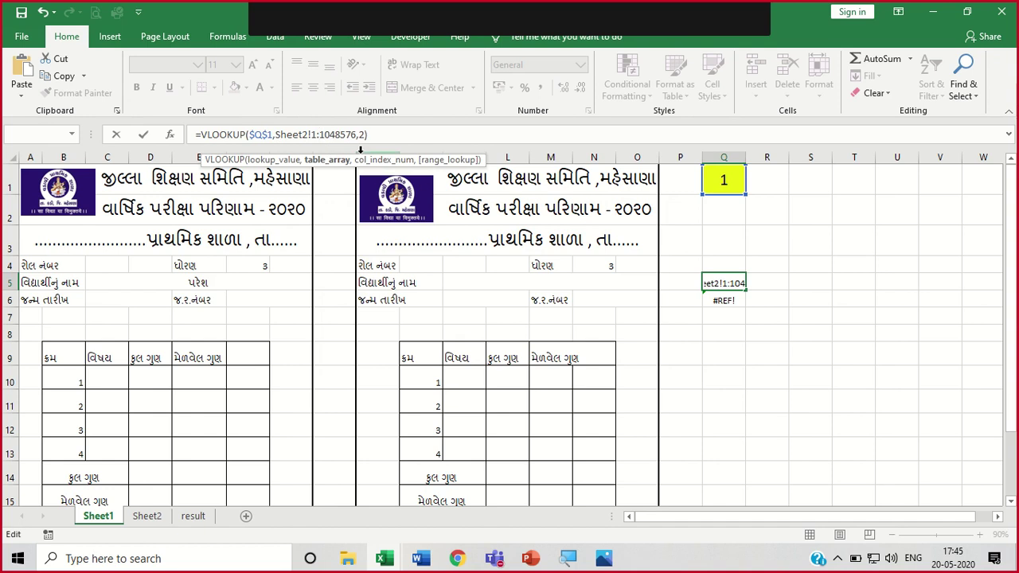
key("Return")
Step: Copy Q5's lookup formula into Q6
left_click(729, 283)
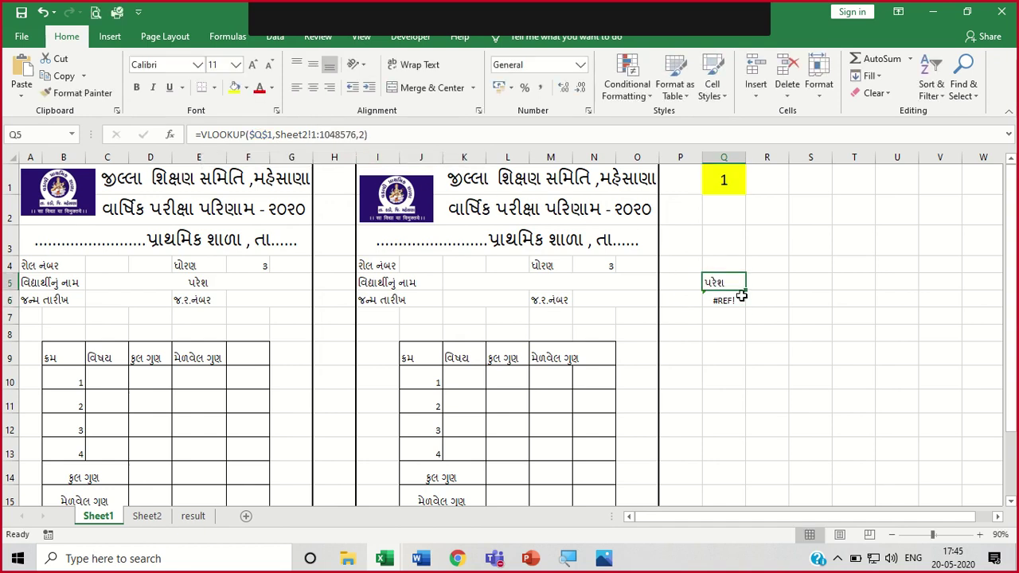
left_click_drag(747, 294, 744, 304)
left_click(737, 300)
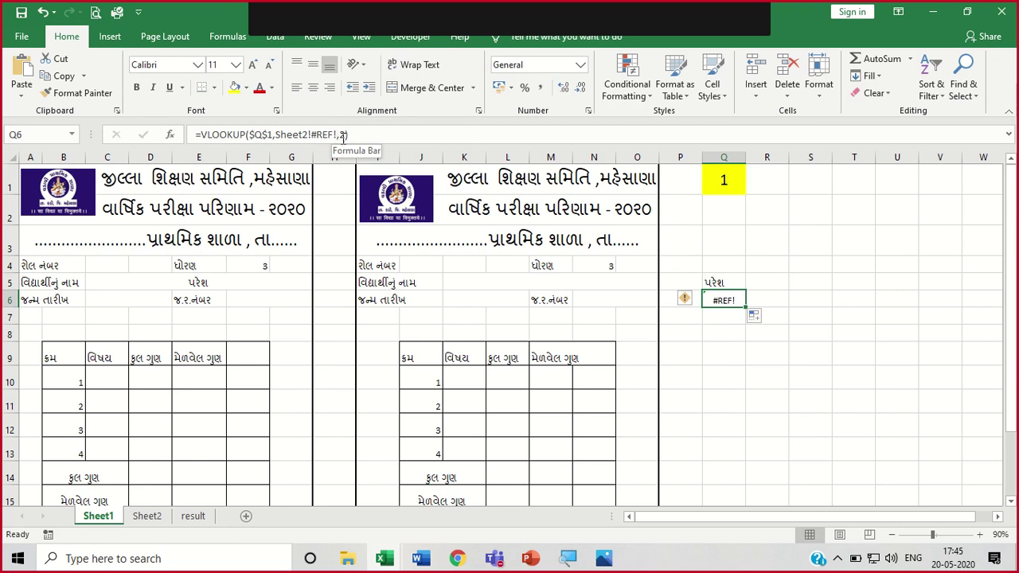
key("Up")
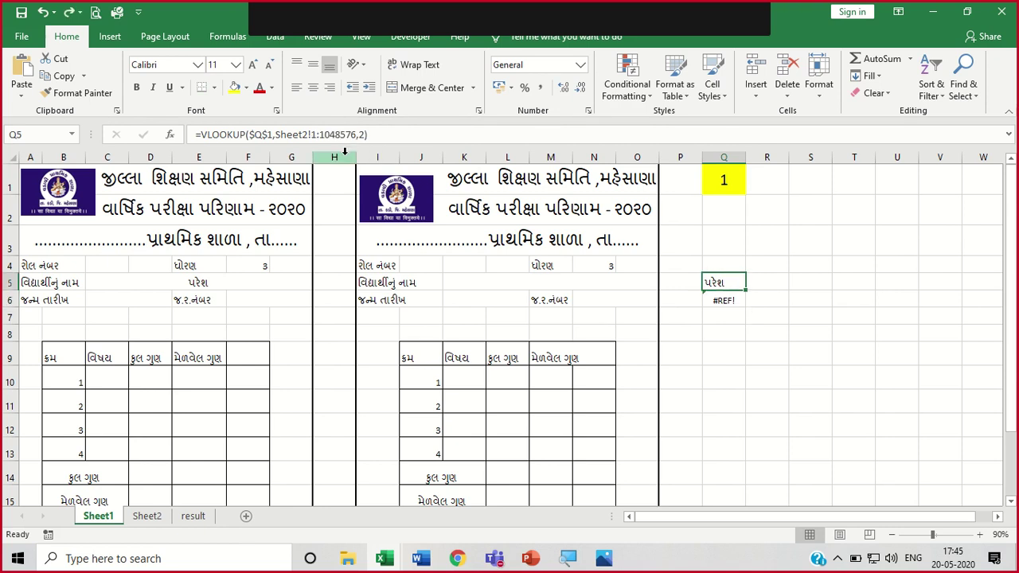
key("ctrl+c")
key("Down")
key("ctrl+v")
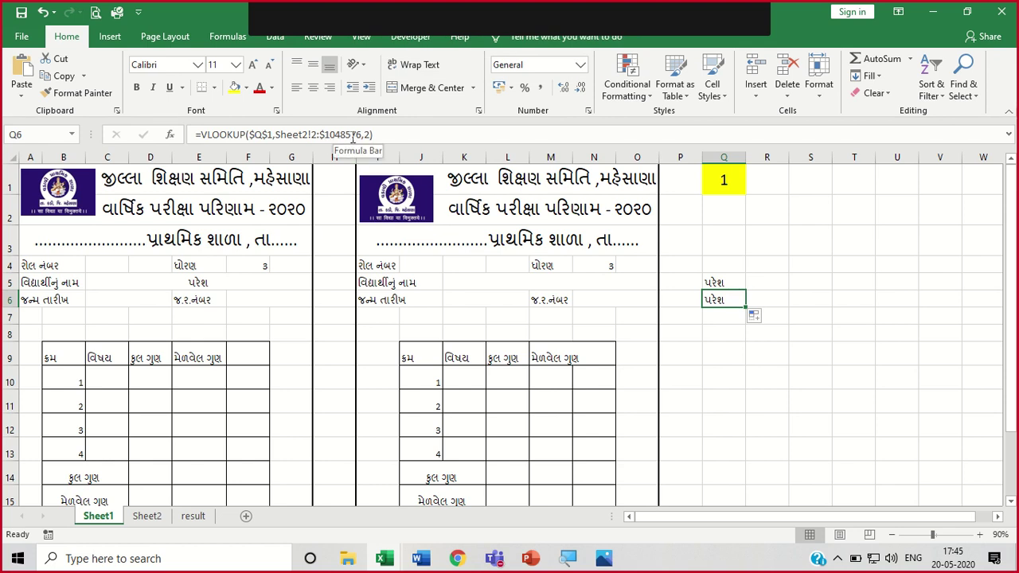
Step: Fill the lookup down to Q11, clear the #N/A results in Q8:Q11, and review Q5–Q7
left_click(719, 281)
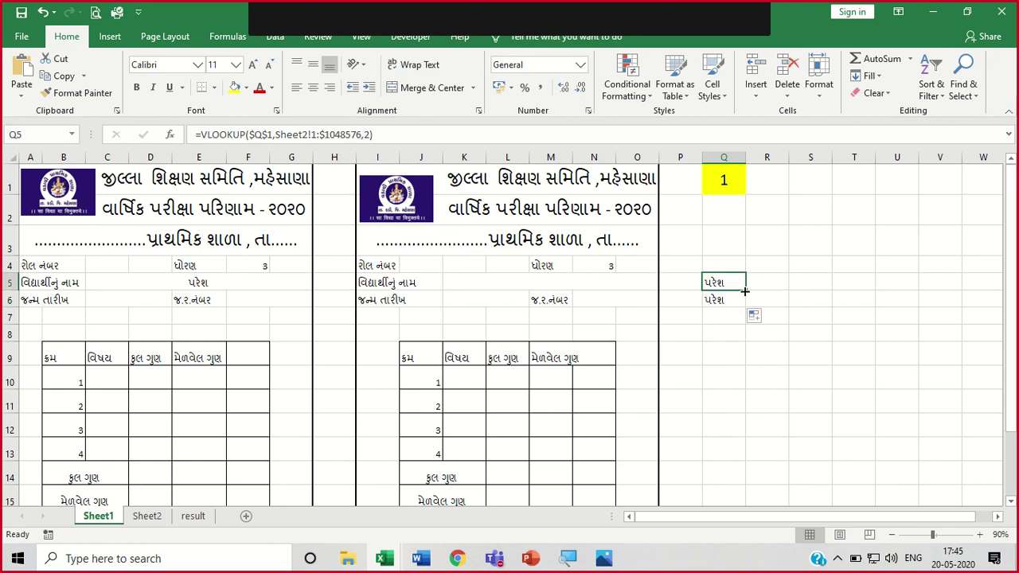
left_click_drag(744, 291, 744, 413)
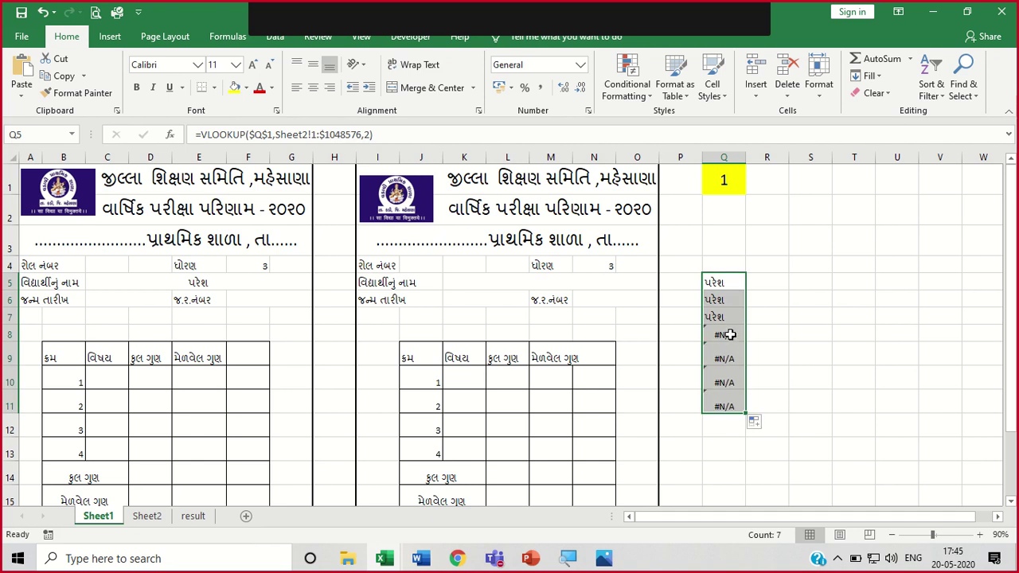
left_click_drag(730, 334, 724, 412)
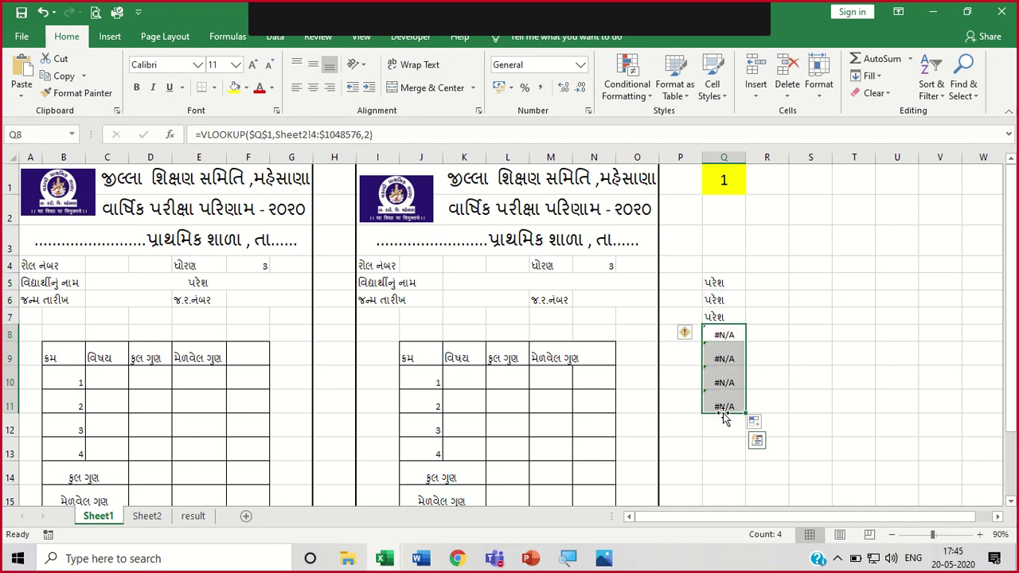
key("Delete")
left_click(721, 286)
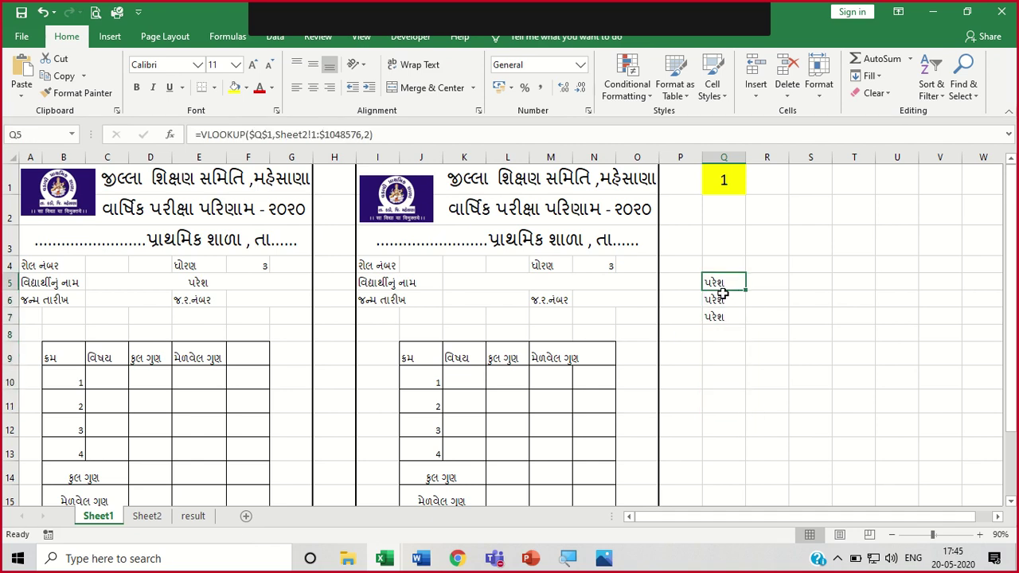
left_click(722, 296)
left_click(723, 330)
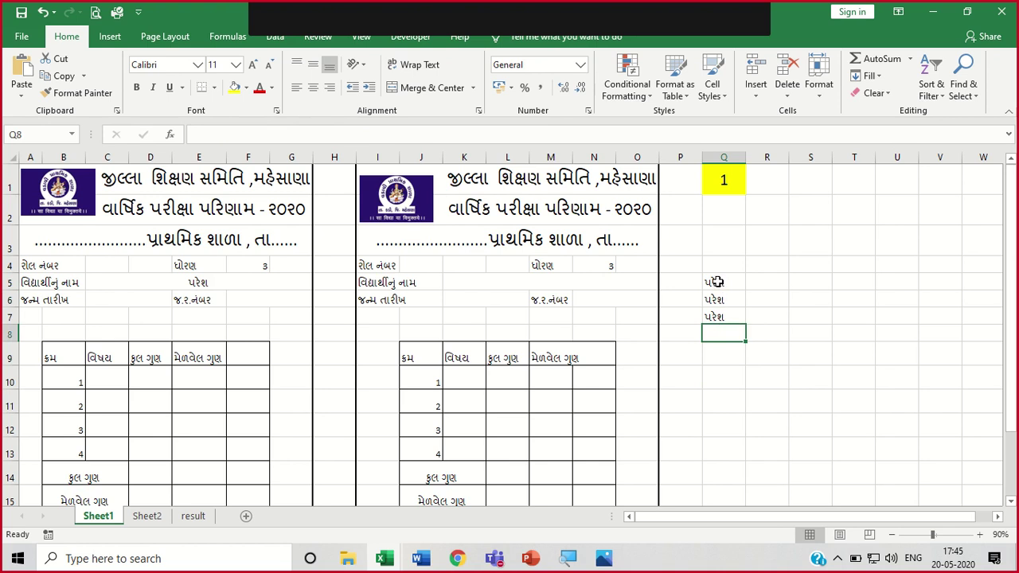
left_click(717, 281)
left_click(721, 299)
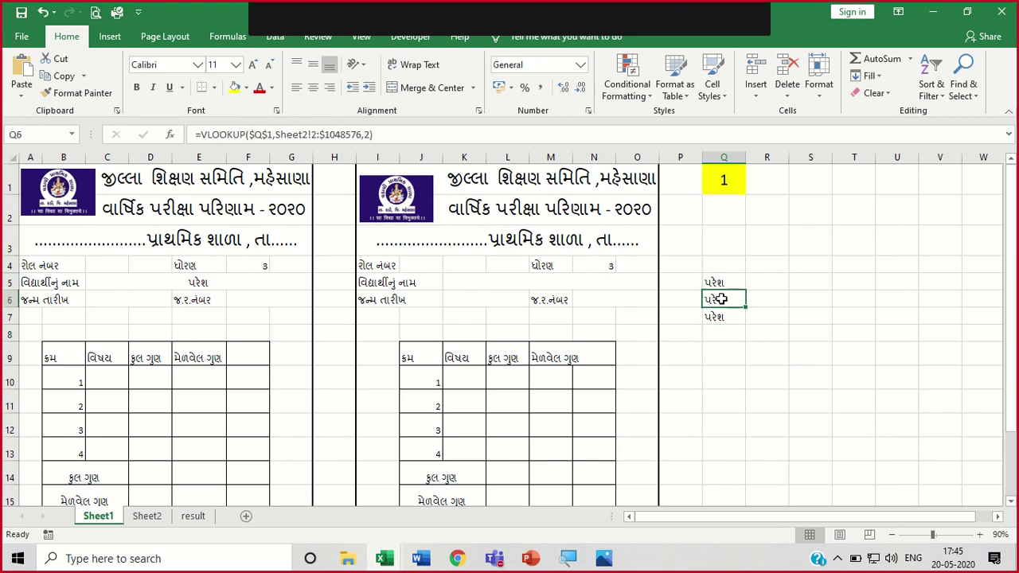
left_click(718, 316)
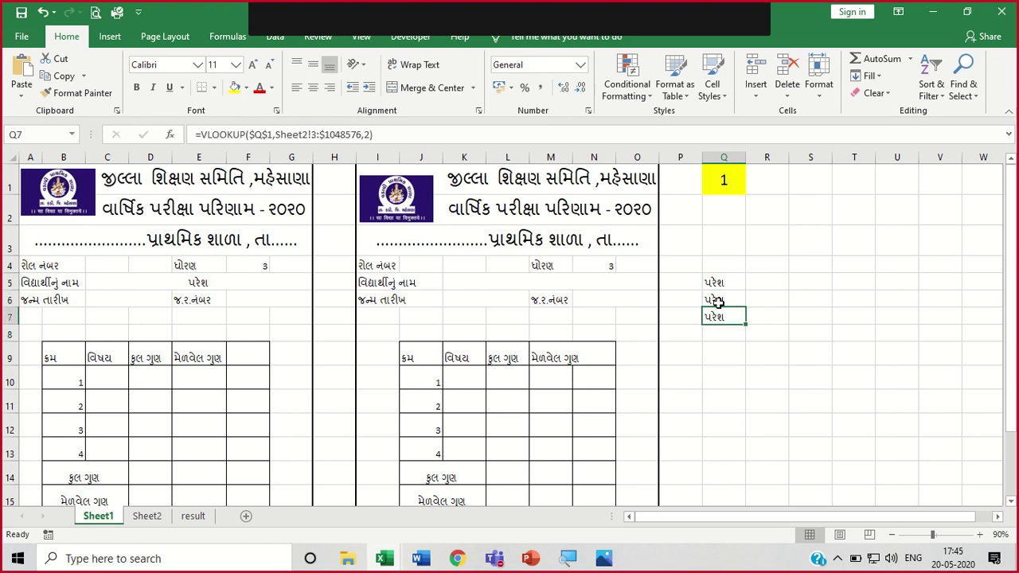
left_click(705, 284)
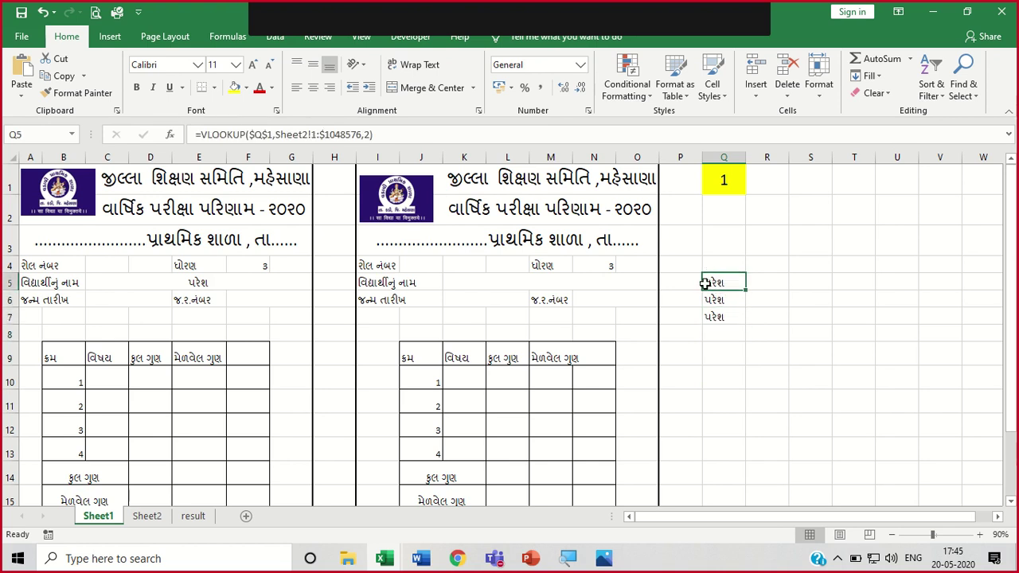
left_click(311, 135)
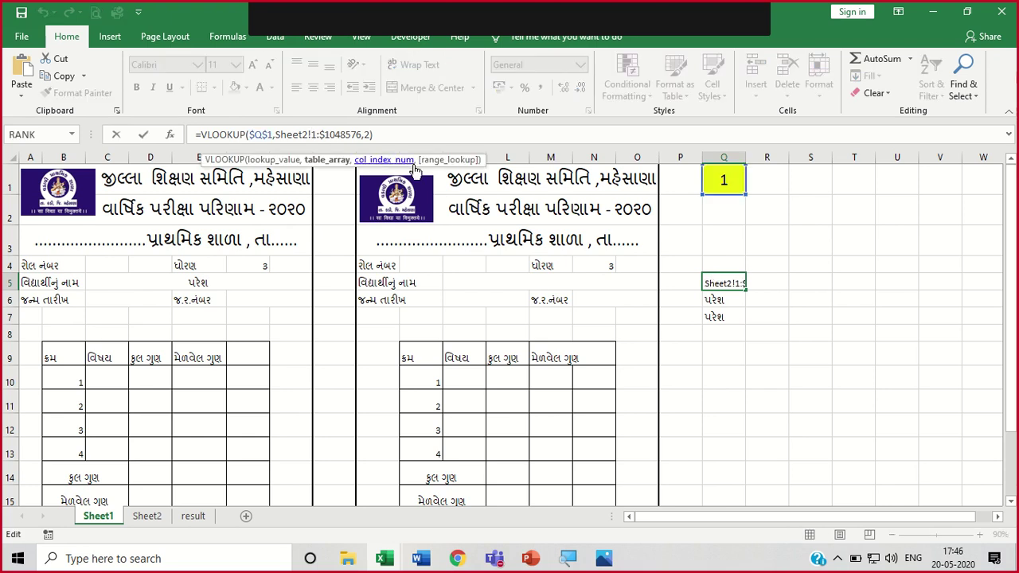
Step: Change Q5's range start row to 2 and fill it down column Q to check the results
key("Delete")
type("2")
key("Return")
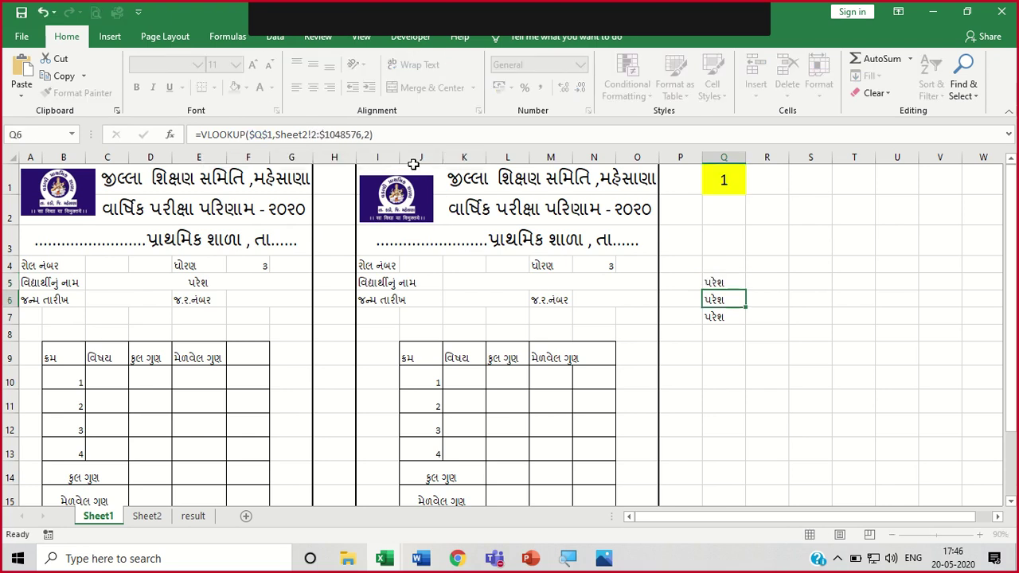
left_click(723, 281)
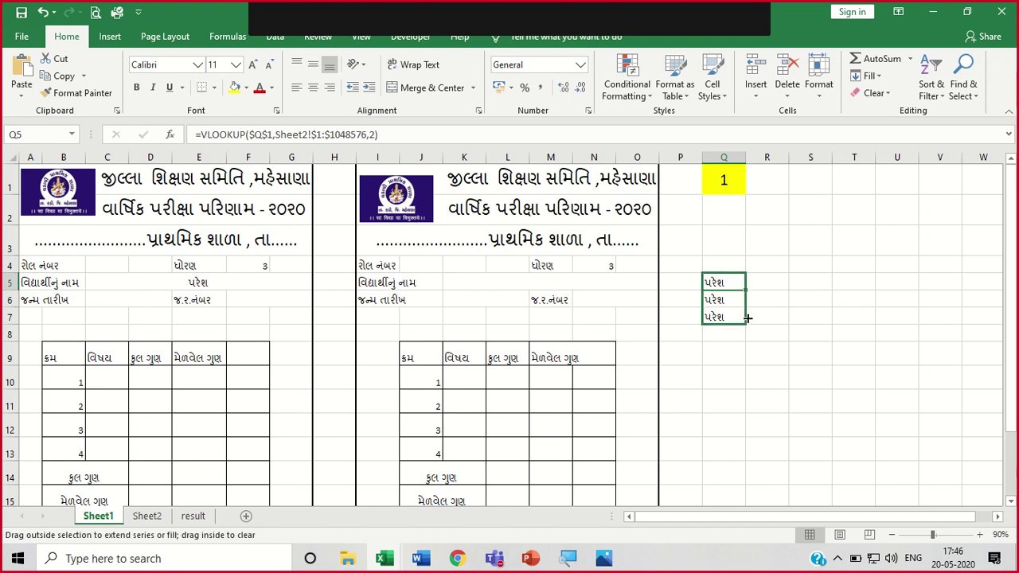
left_click_drag(747, 297, 744, 456)
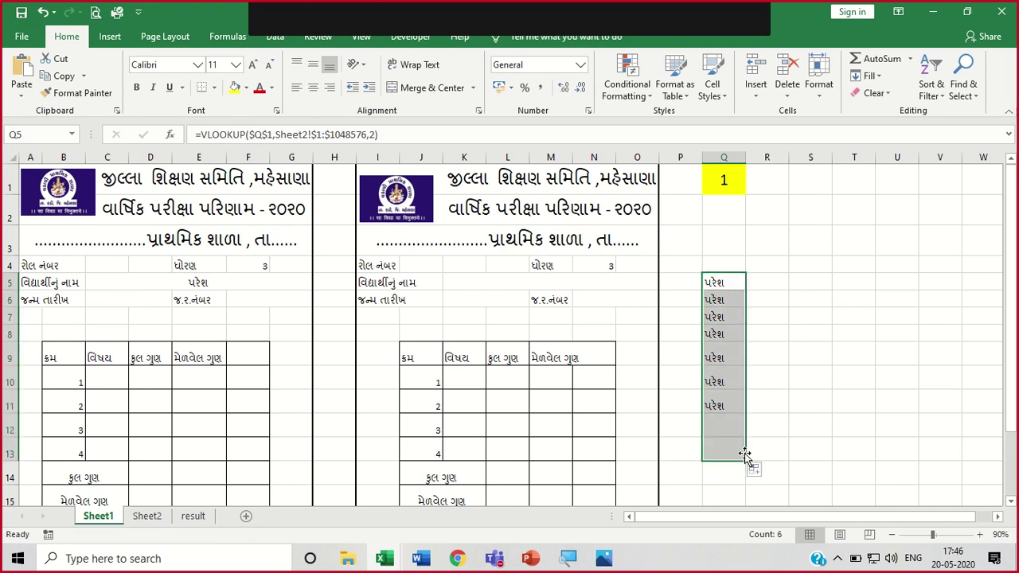
left_click(716, 287)
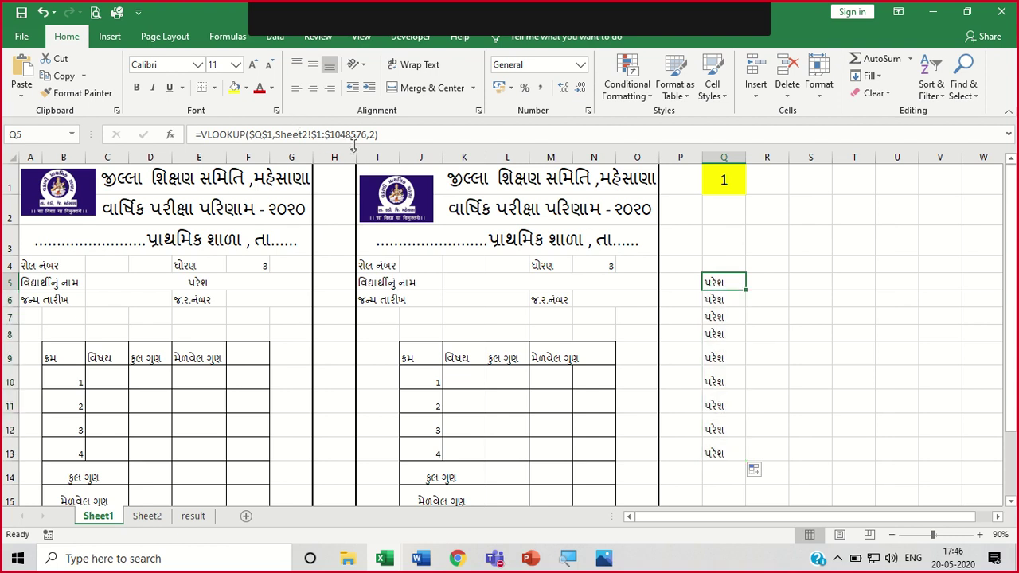
left_click(714, 300)
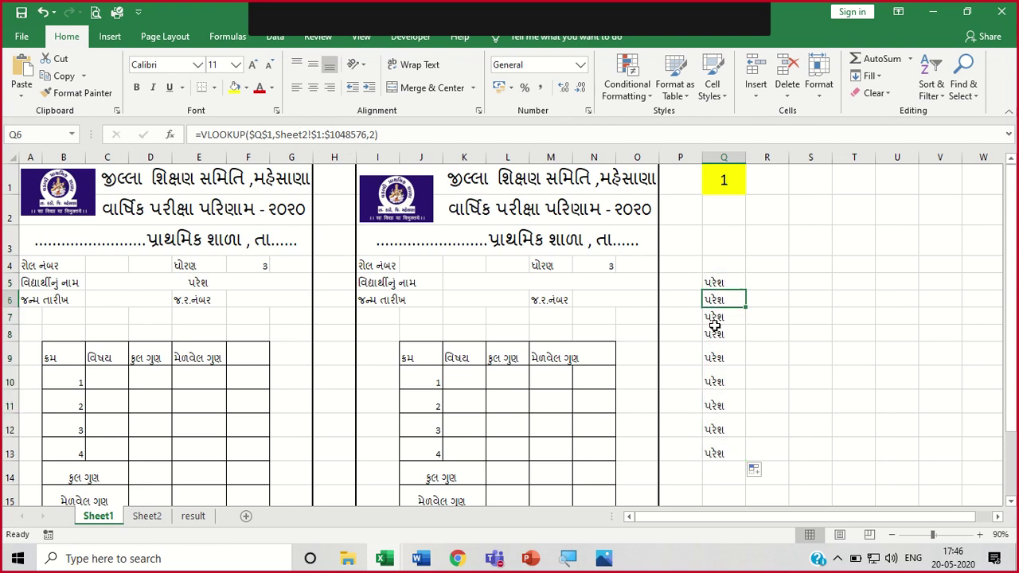
left_click(716, 333)
left_click(718, 357)
left_click(720, 381)
left_click(720, 430)
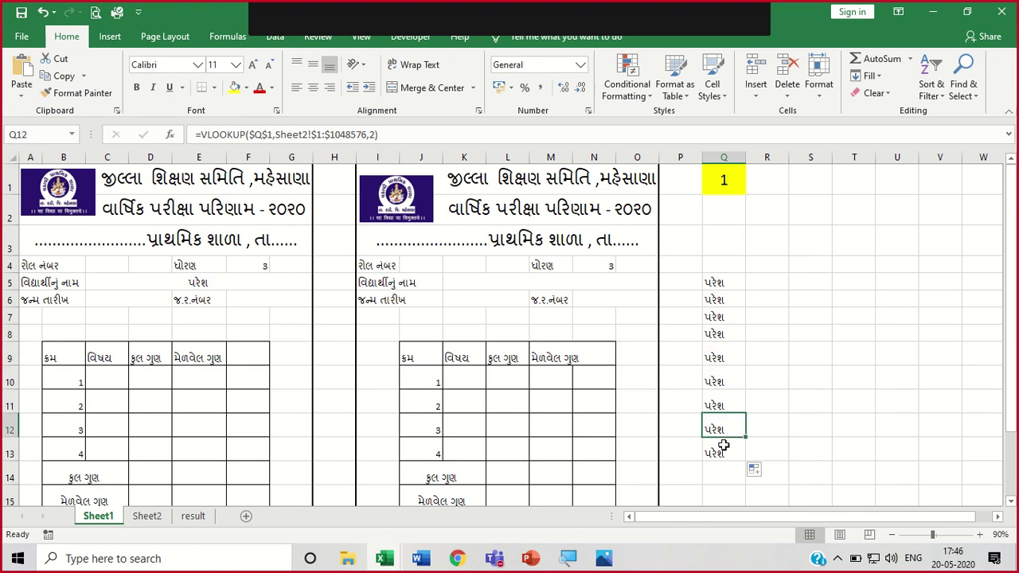
left_click(721, 451)
Step: Make C5's Sheet2 range absolute with $ and clear the test formulas in Q5:Q13
left_click_drag(716, 282, 719, 447)
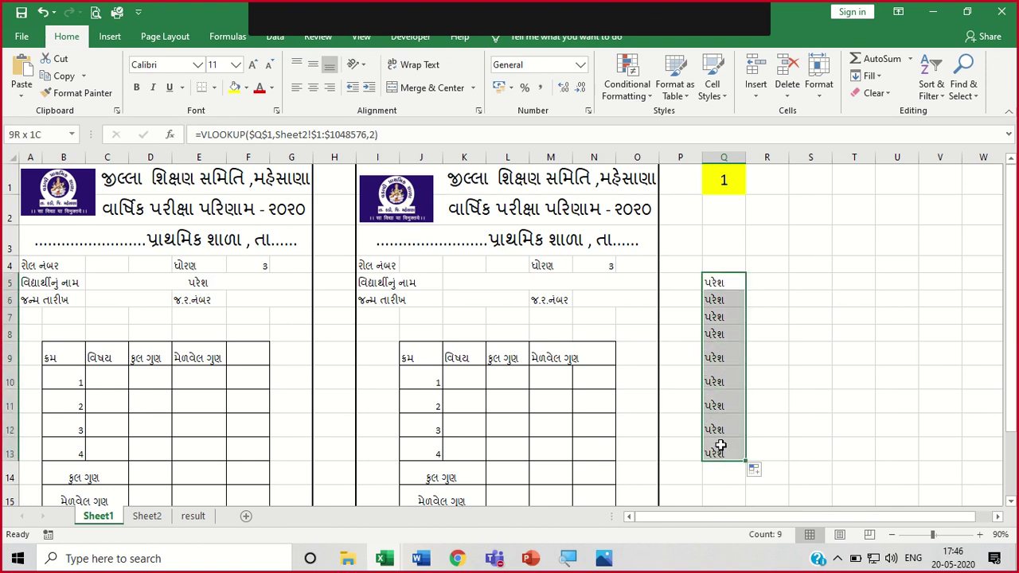
left_click(850, 311)
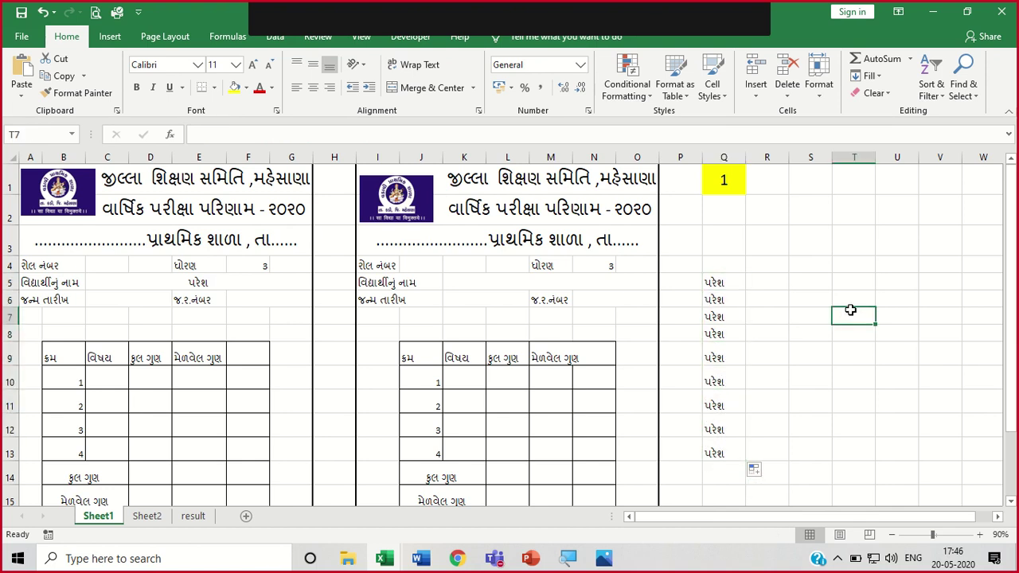
left_click(193, 281)
left_click(313, 134)
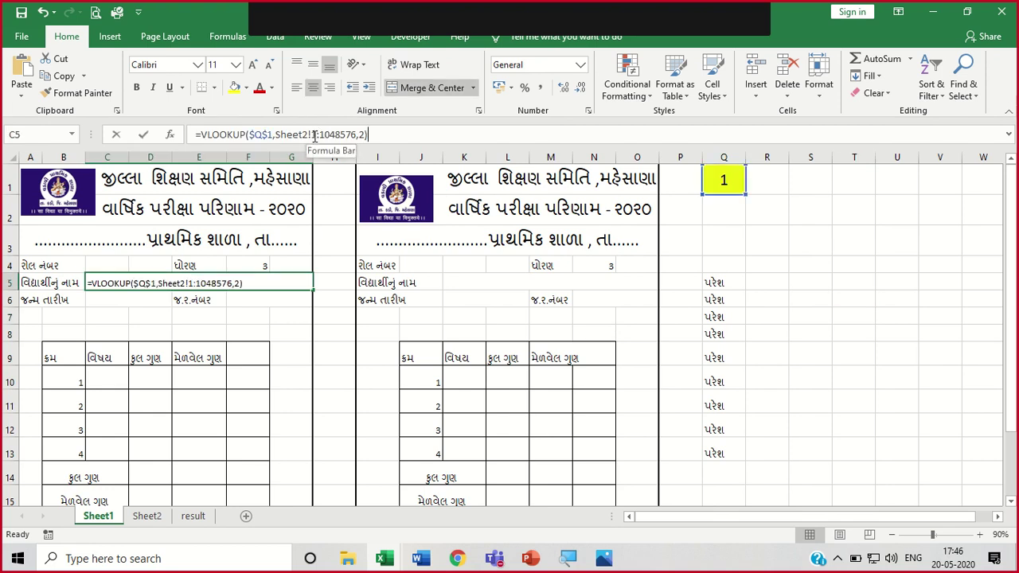
type("$")
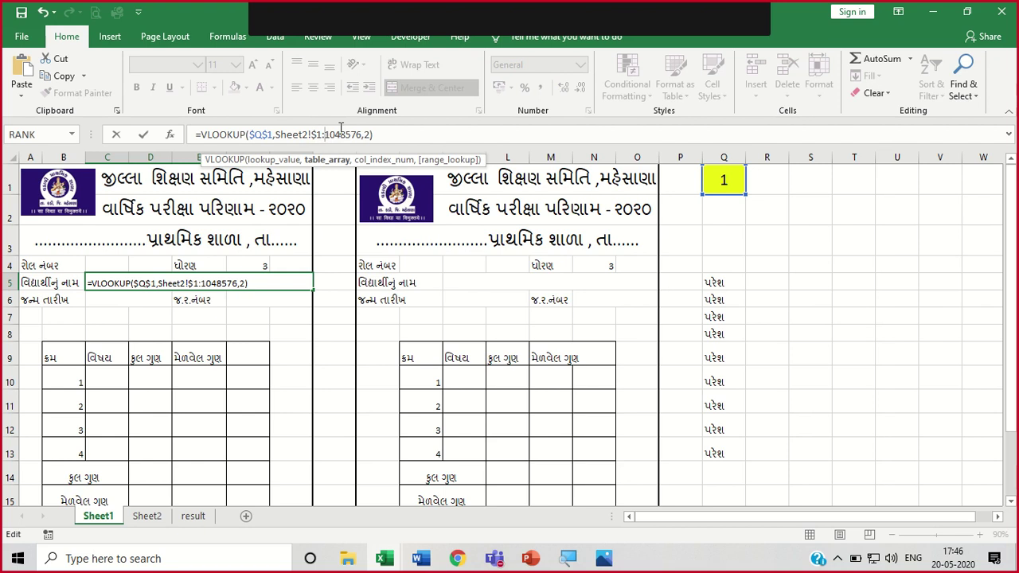
key("Return")
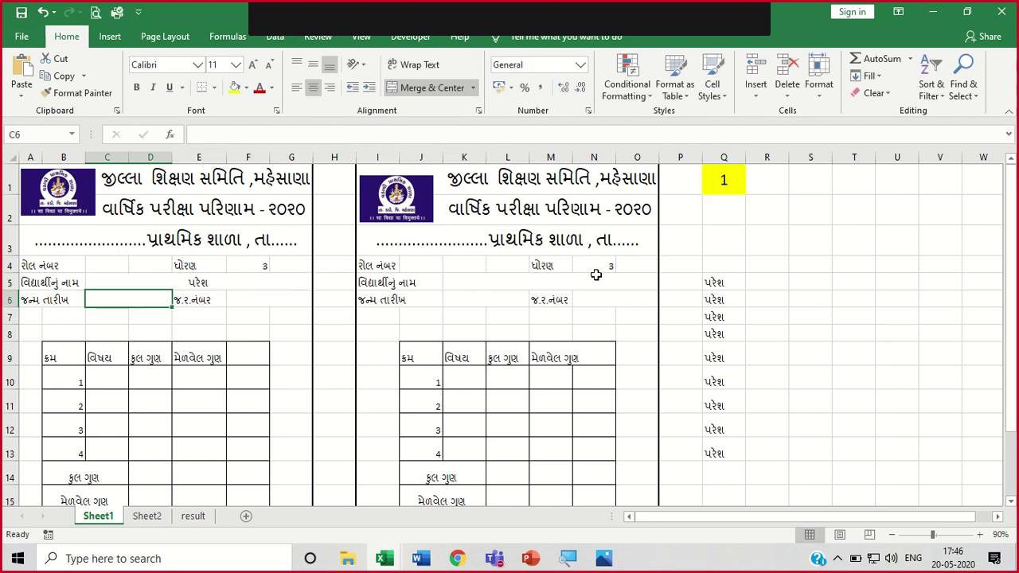
left_click_drag(726, 282, 732, 453)
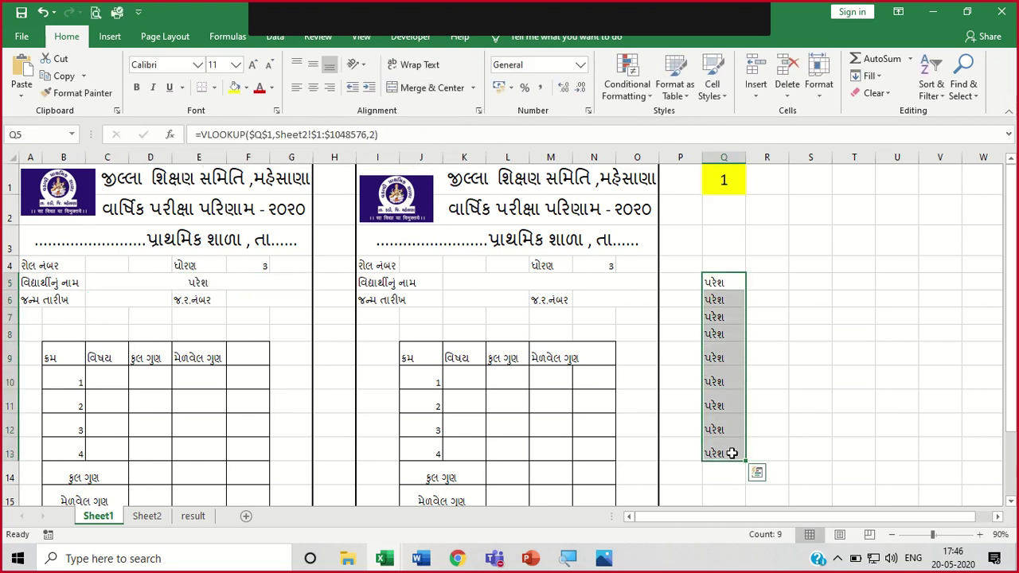
key("Delete")
Step: Check Q1, C5 and C6, then switch to the Sheet2 results table
left_click(727, 181)
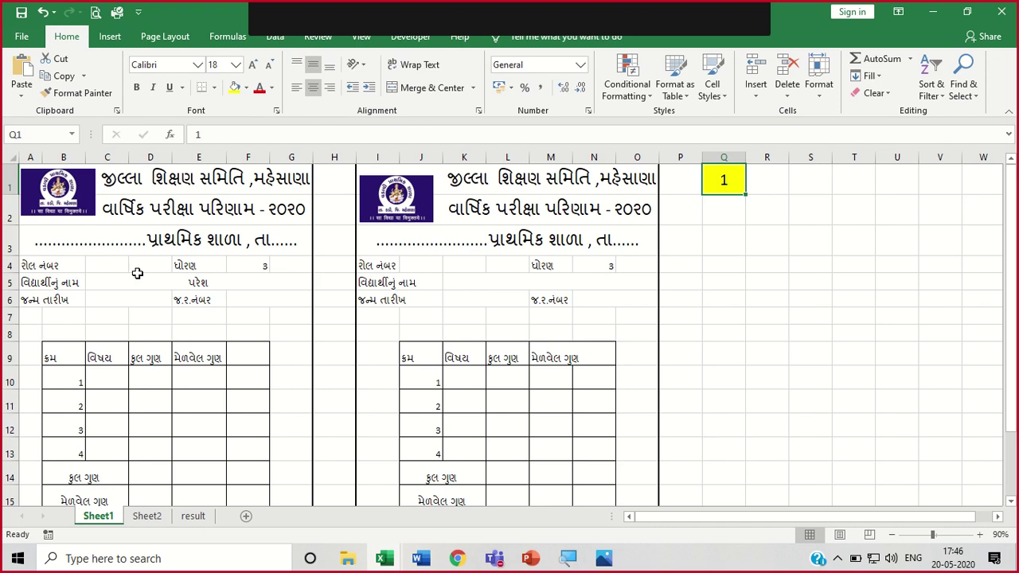
left_click(167, 282)
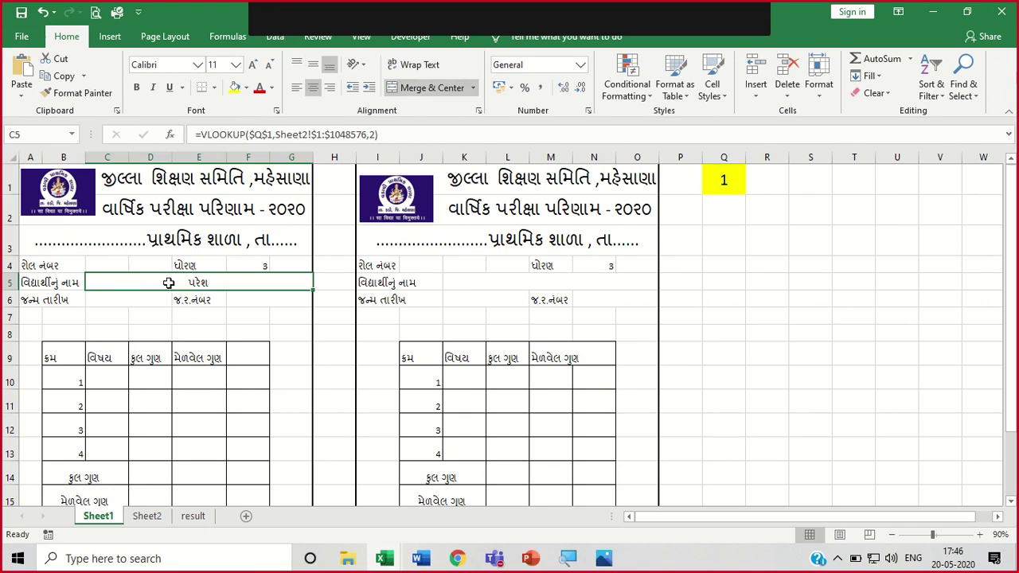
left_click(149, 298)
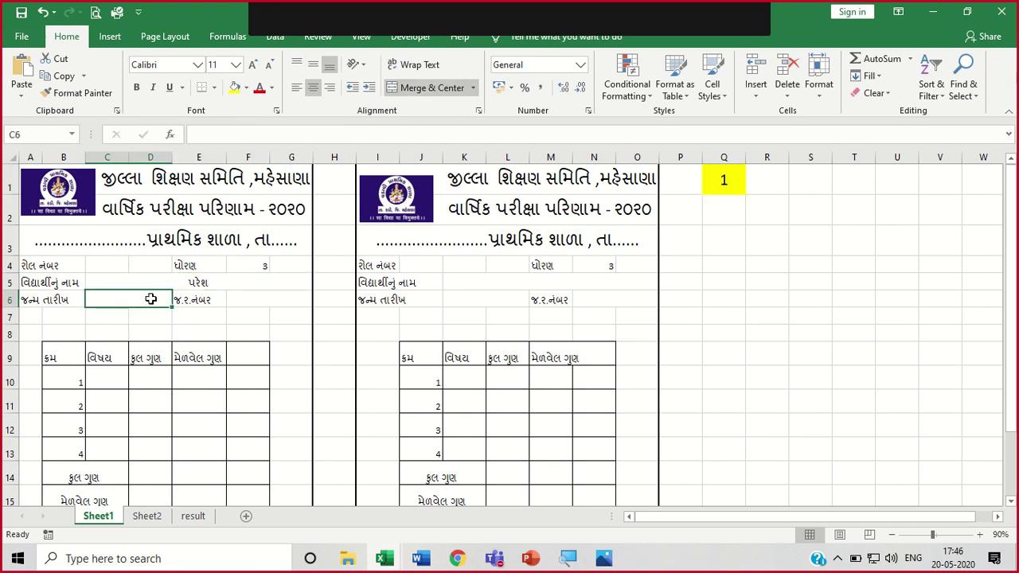
left_click(165, 515)
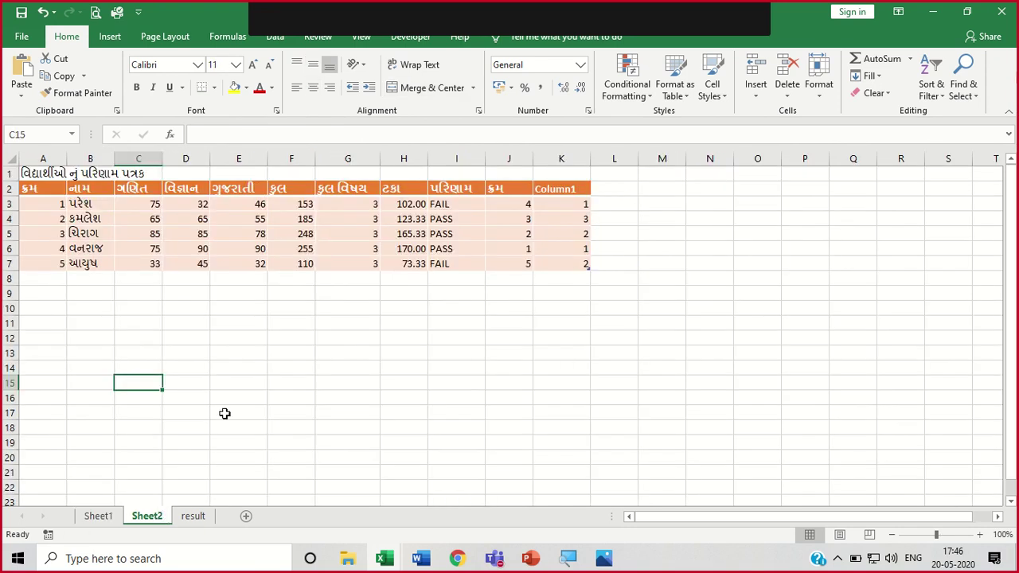
Step: Insert a new column C and title it જન્મ તારીખ using Gujarati input
left_click(256, 396)
left_click(144, 151)
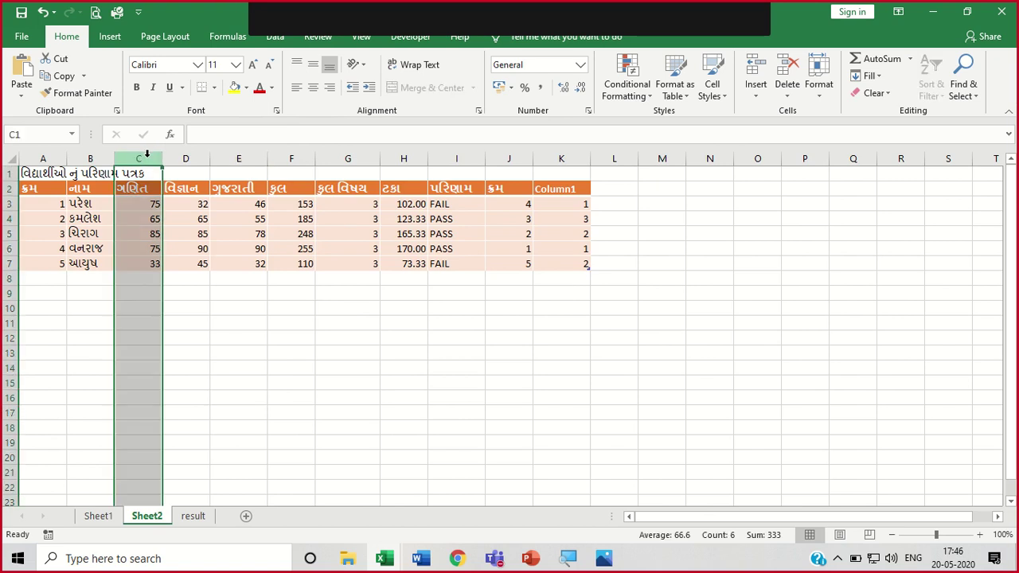
right_click(148, 159)
left_click(183, 263)
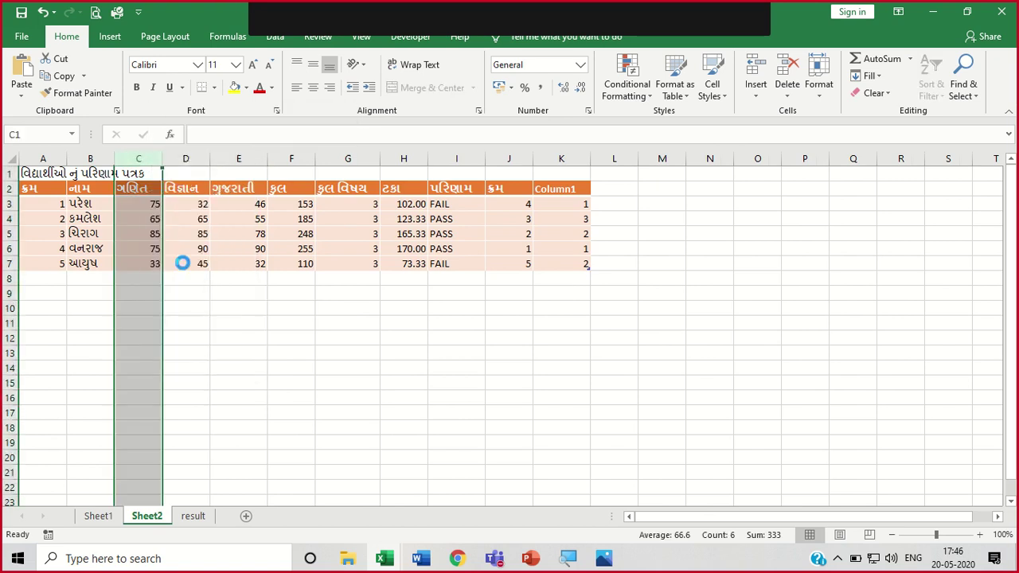
left_click(226, 322)
left_click(140, 190)
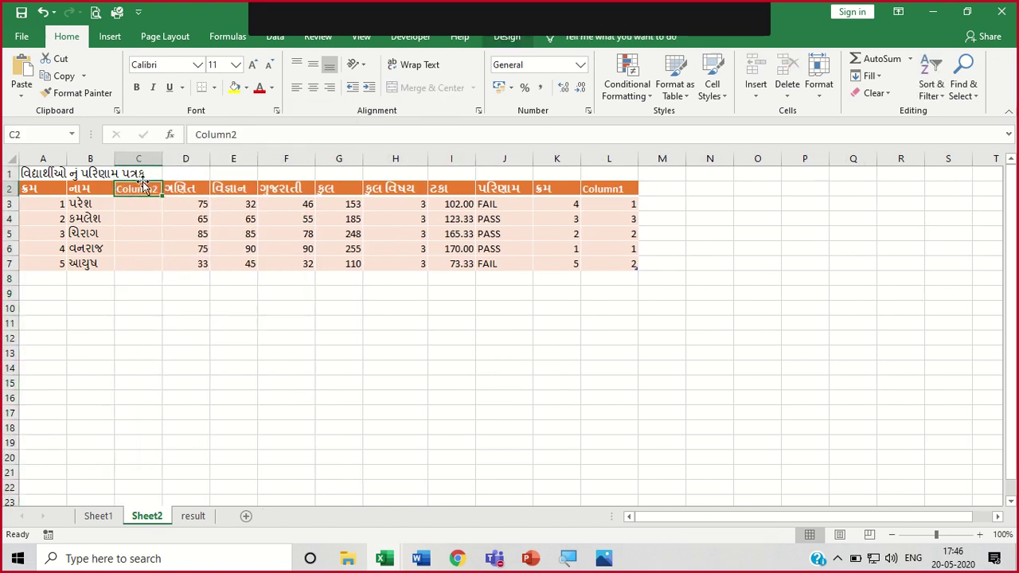
key("super+space")
key("super+space")
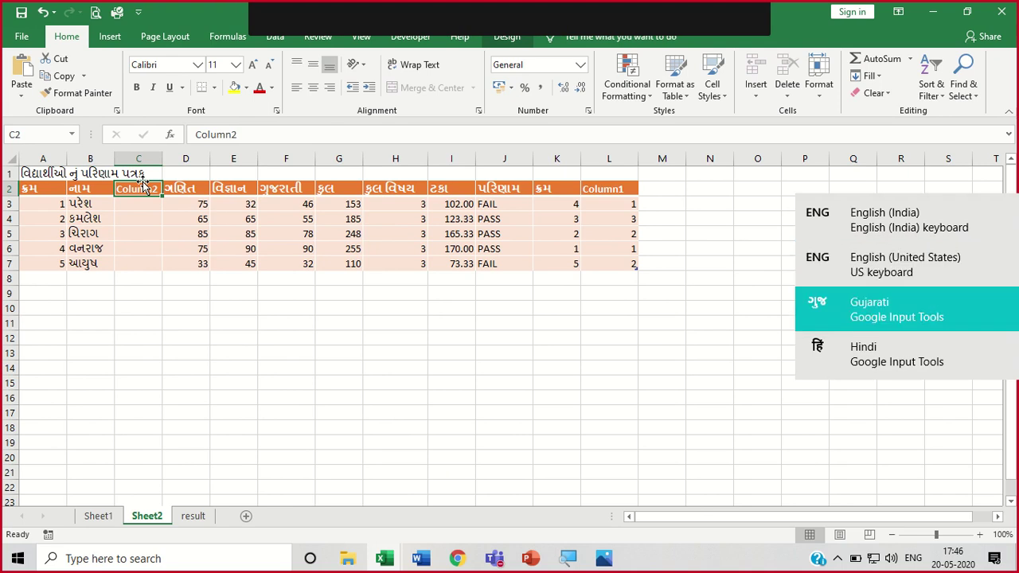
type("janm")
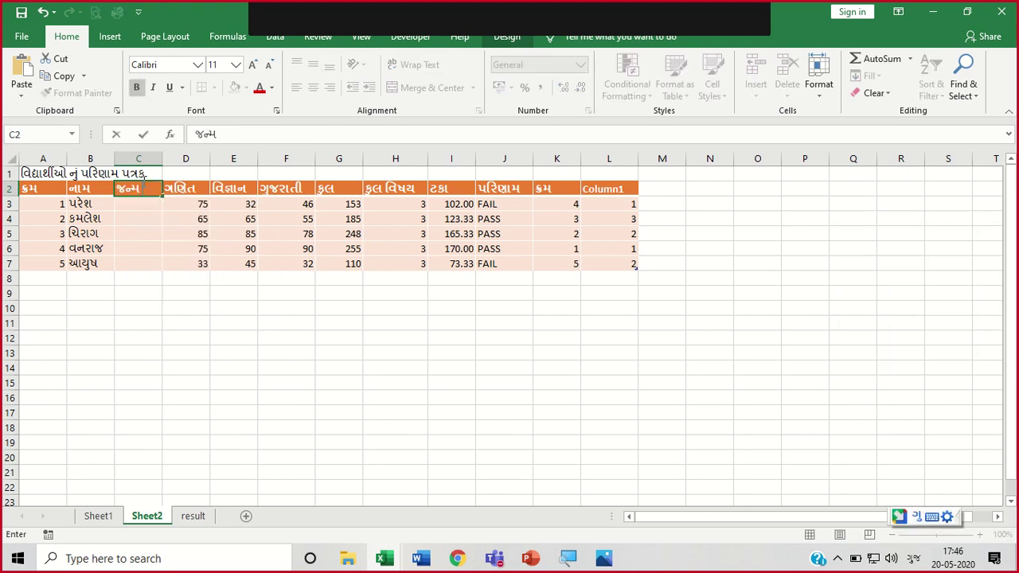
type(" taarikh")
key("space")
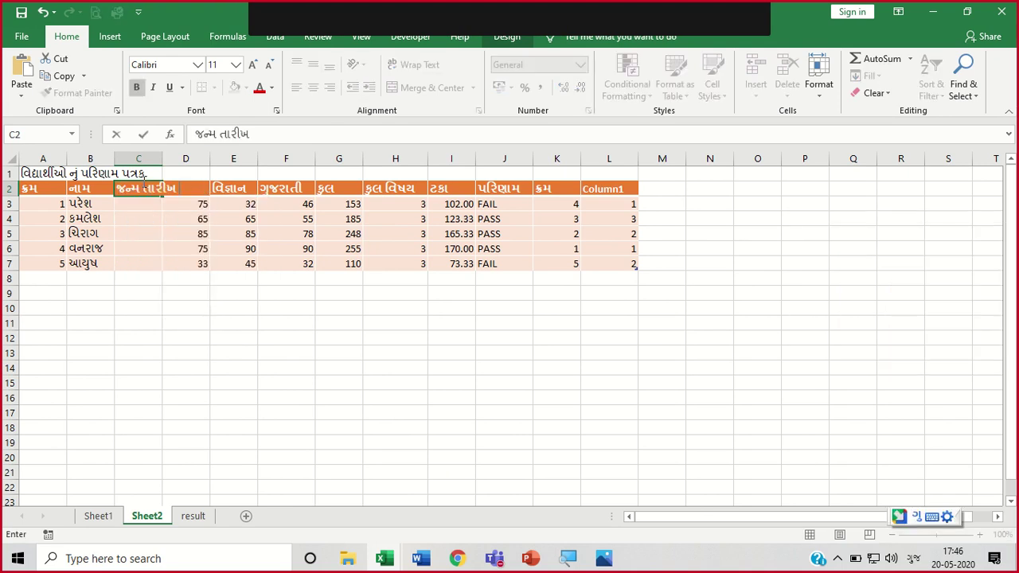
key("Return")
Step: Insert another blank column at D and start typing its number header in D2
left_click(188, 159)
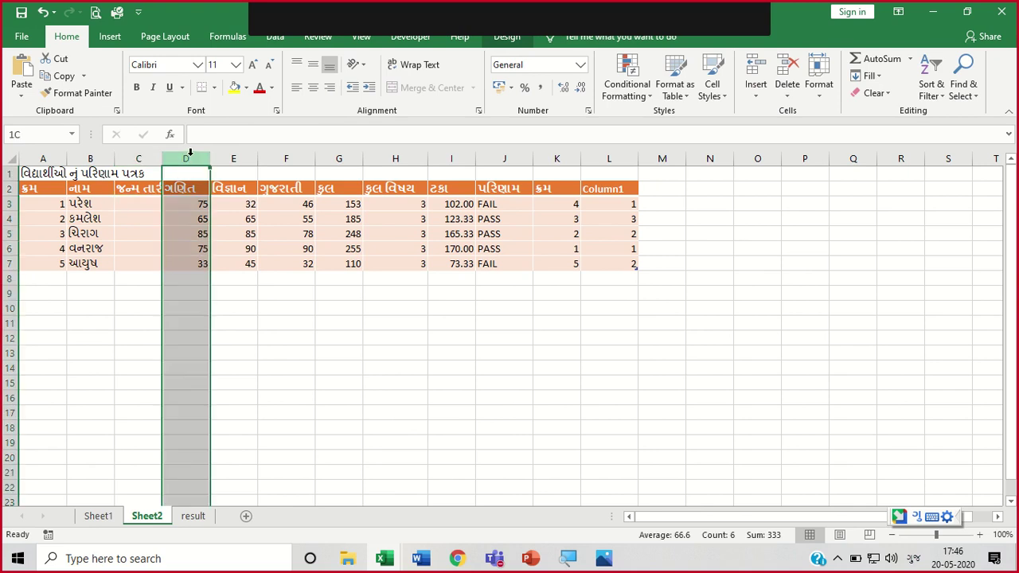
right_click(191, 159)
left_click(226, 261)
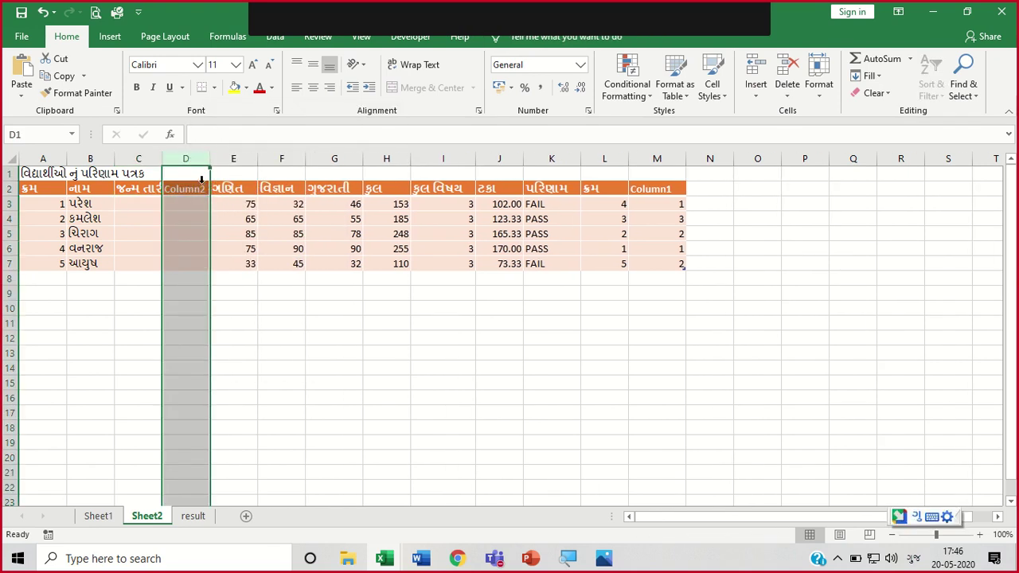
left_click(203, 191)
Step: Rename Sheet2's D2 header to જ.ર.નંબર
type("હ.ર.")
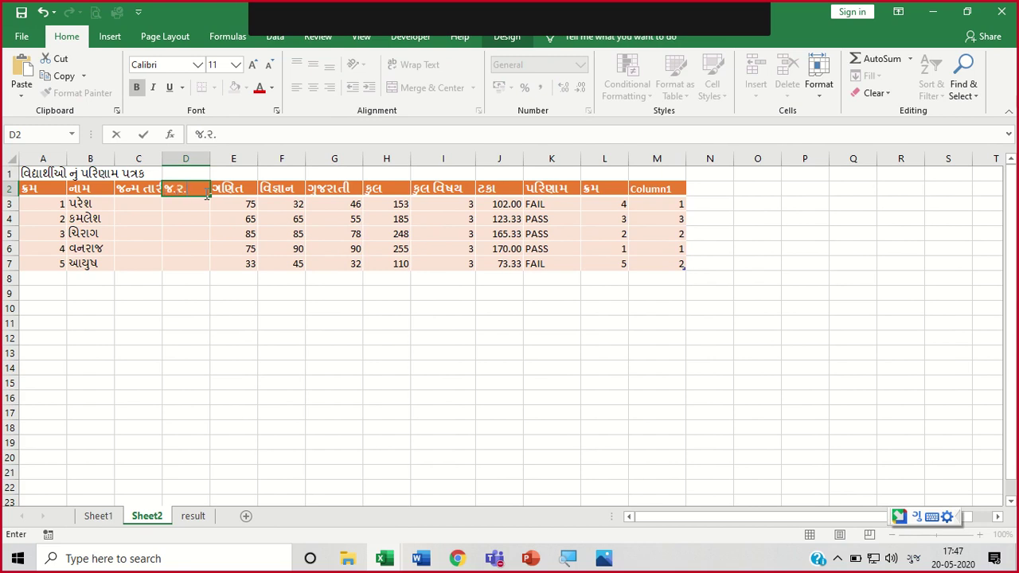
Step: Rename Sheet2's D2 header to જ.ર.નંબર
type("nambar")
key("space")
left_click(305, 403)
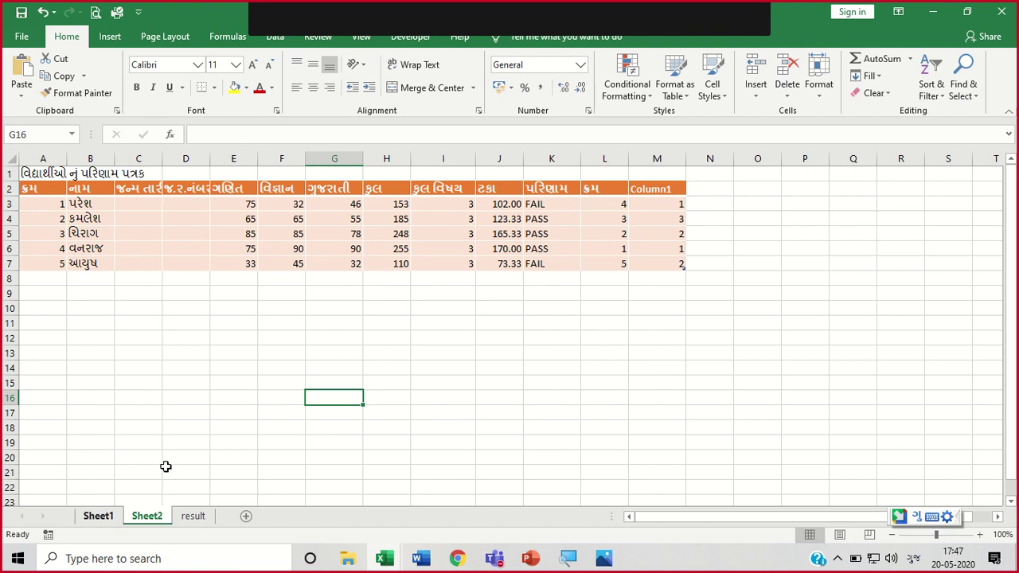
Step: Insert a new column E headed ધોરણ in E2
left_click(233, 157)
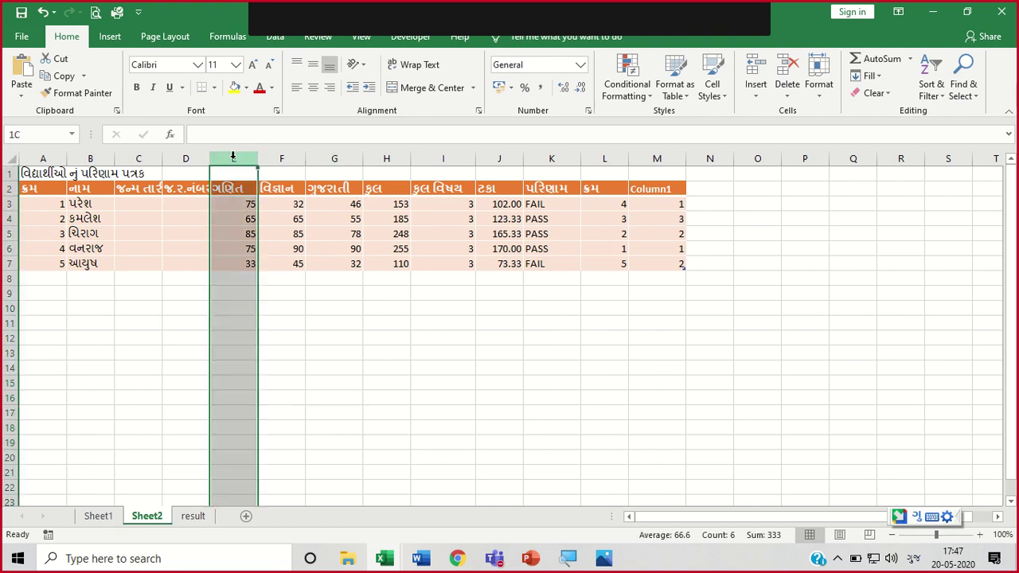
right_click(234, 159)
left_click(279, 263)
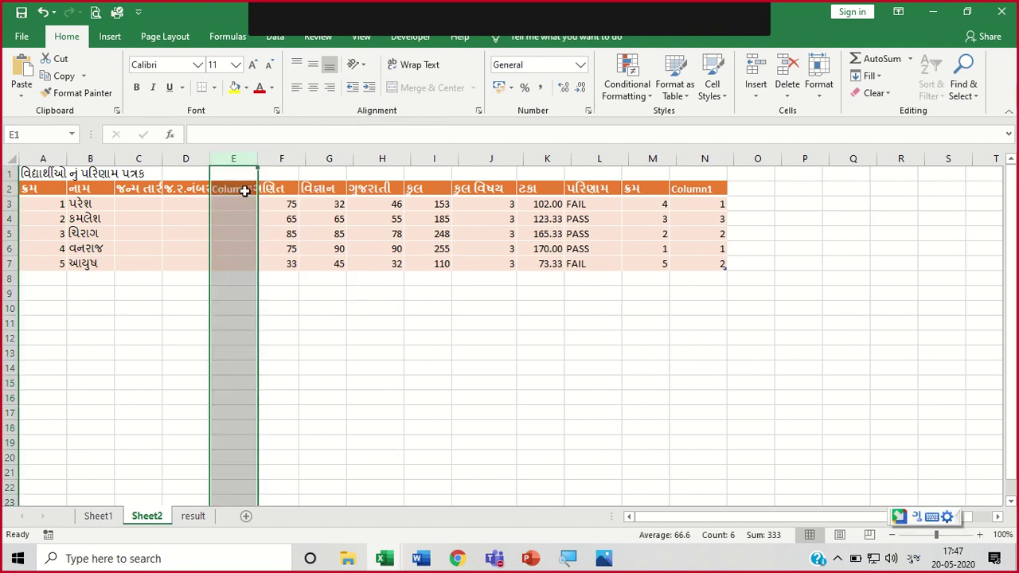
left_click(243, 177)
left_click(243, 188)
type("d")
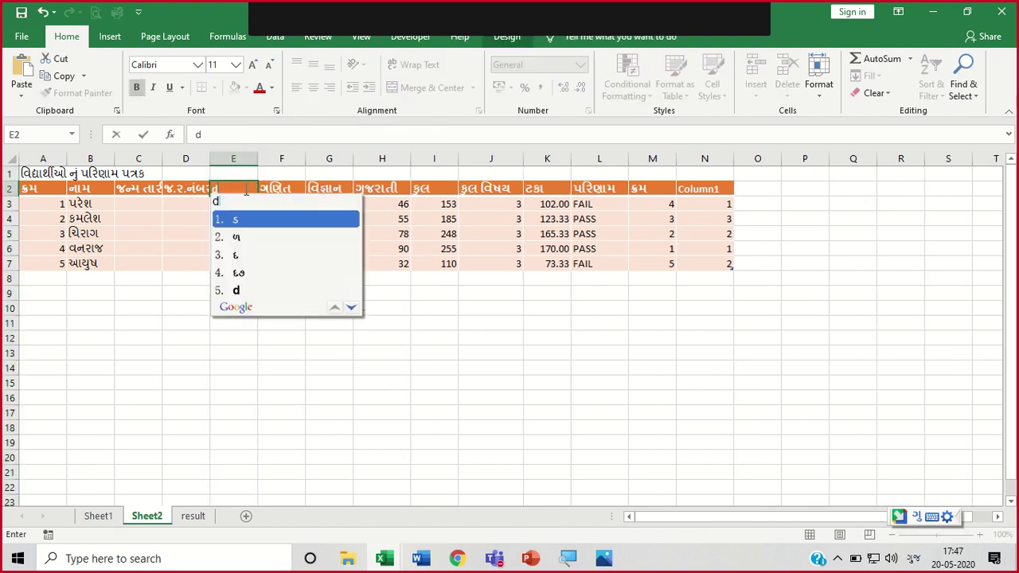
type("horan")
key("Return")
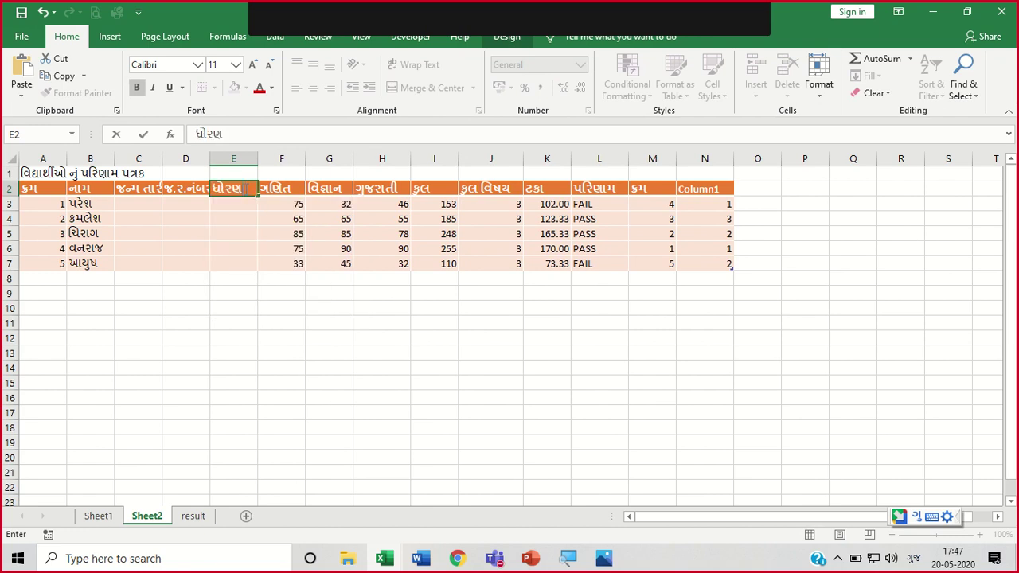
key("Return")
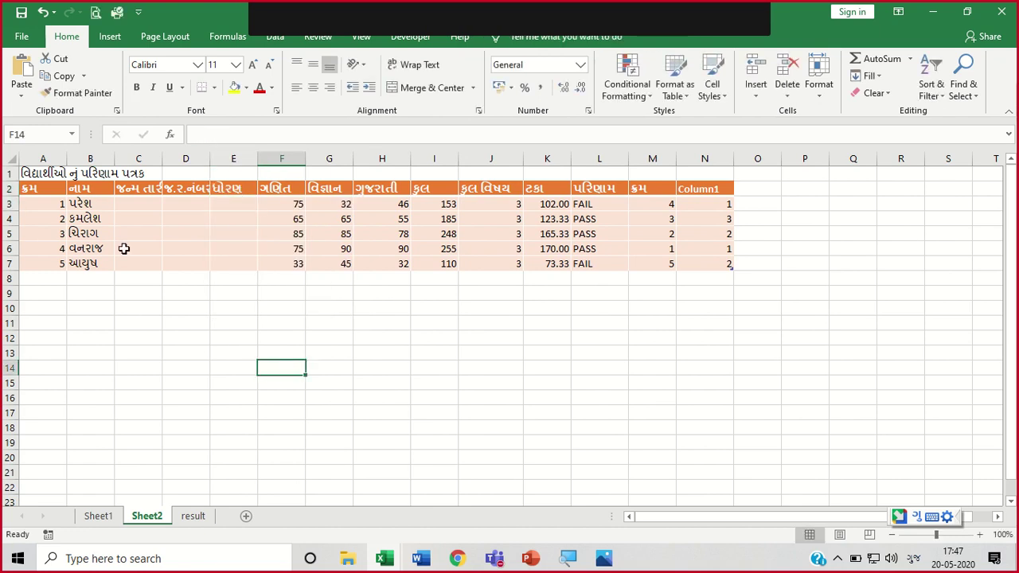
Step: Enter the first student's birth date 01-01-2015 in C3
left_click(141, 207)
type("1")
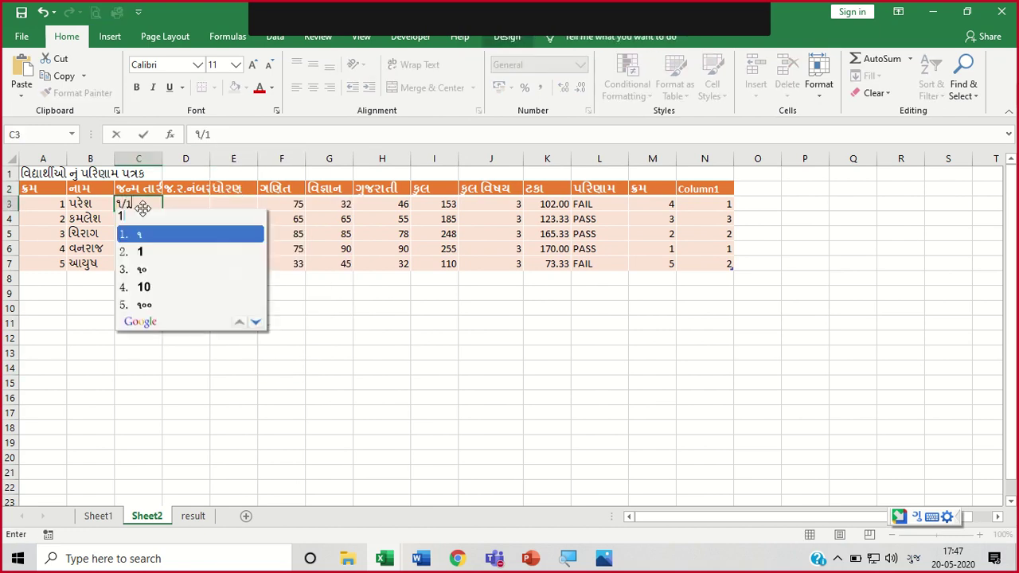
type("/1/20")
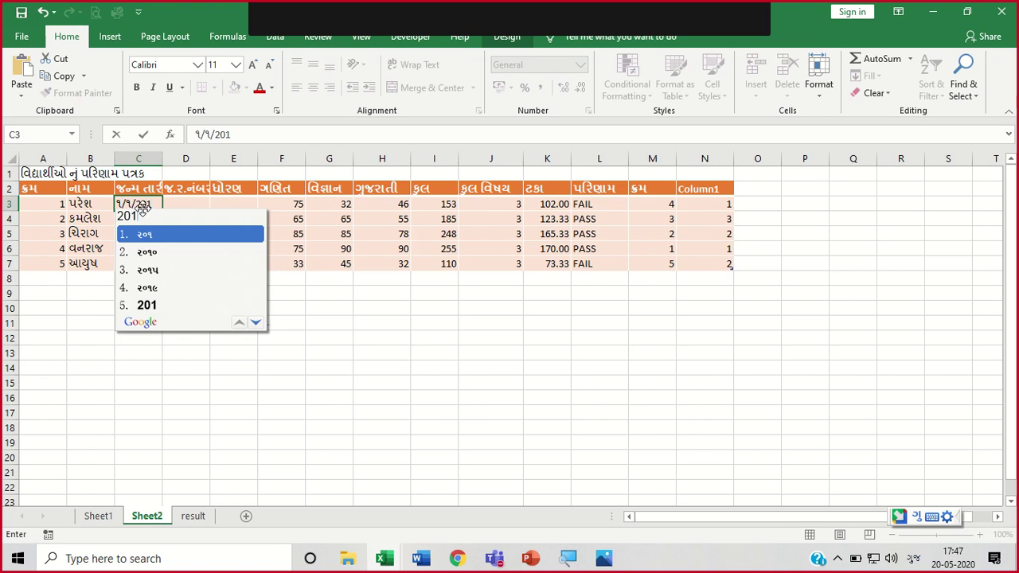
type("1")
type("5")
key("space")
key("Return")
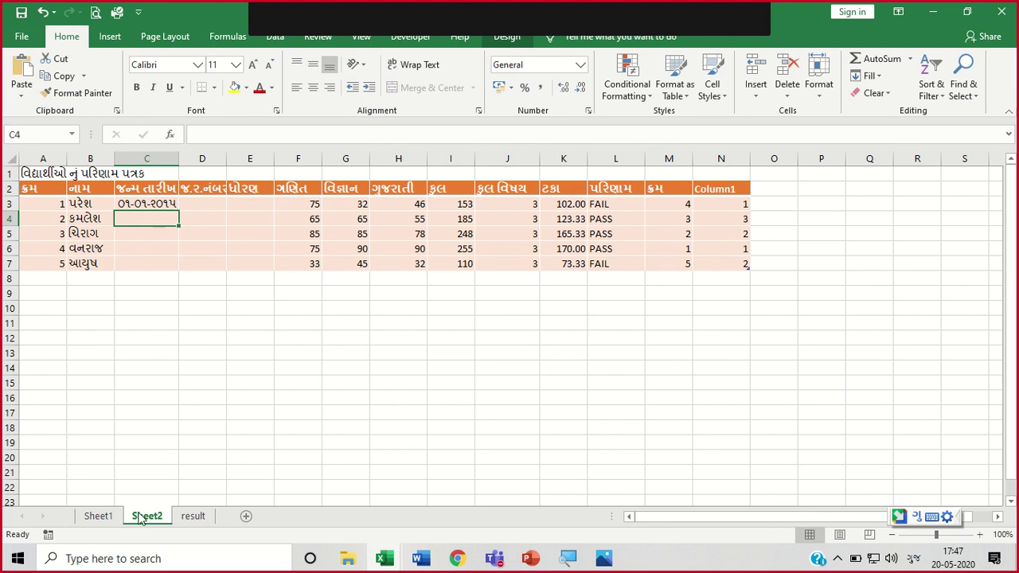
Step: Copy the name field's VLOOKUP formula on Sheet1 into birth-date cell C6
left_click(98, 516)
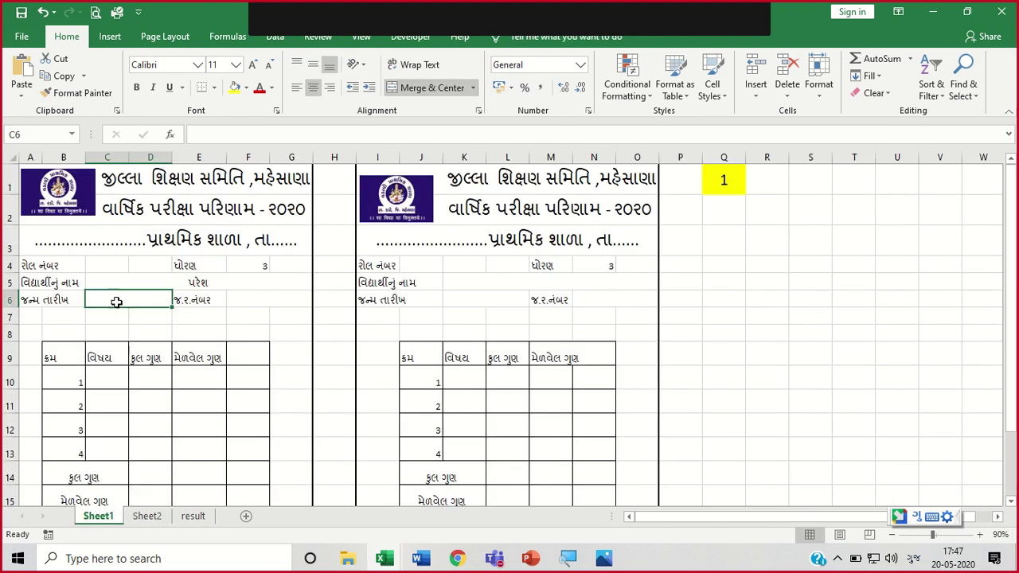
double_click(199, 284)
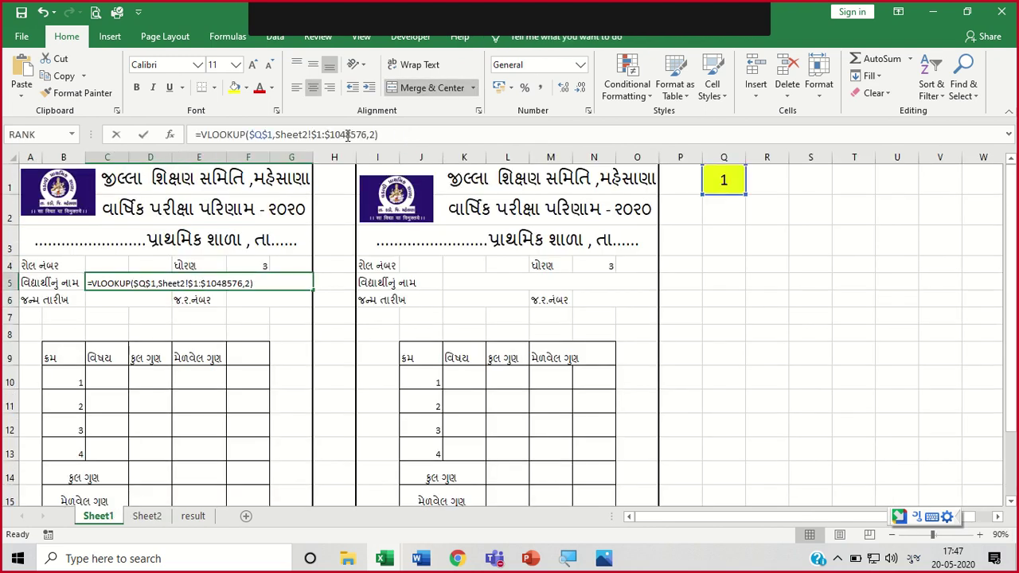
left_click_drag(348, 135, 204, 135)
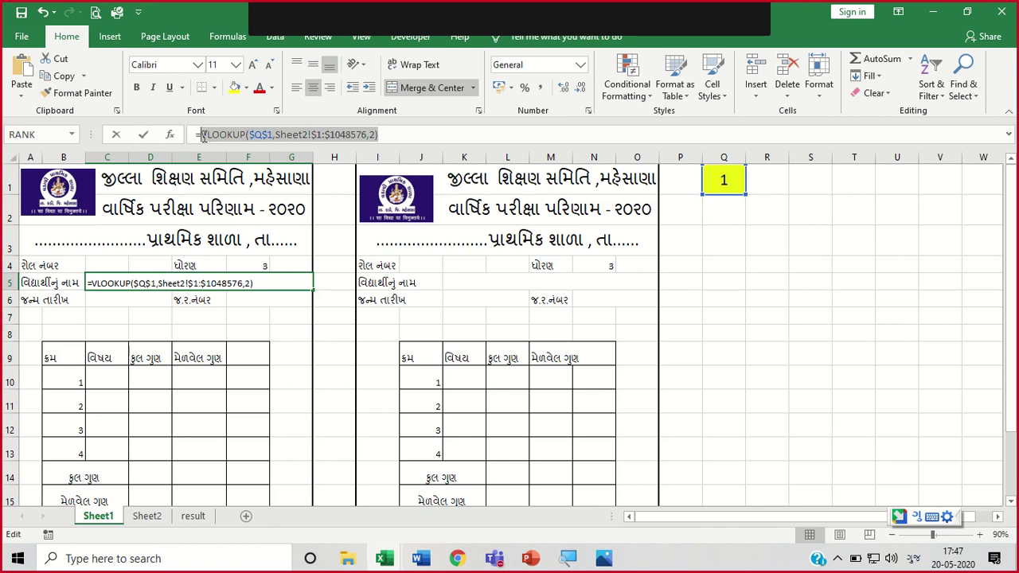
key("Return")
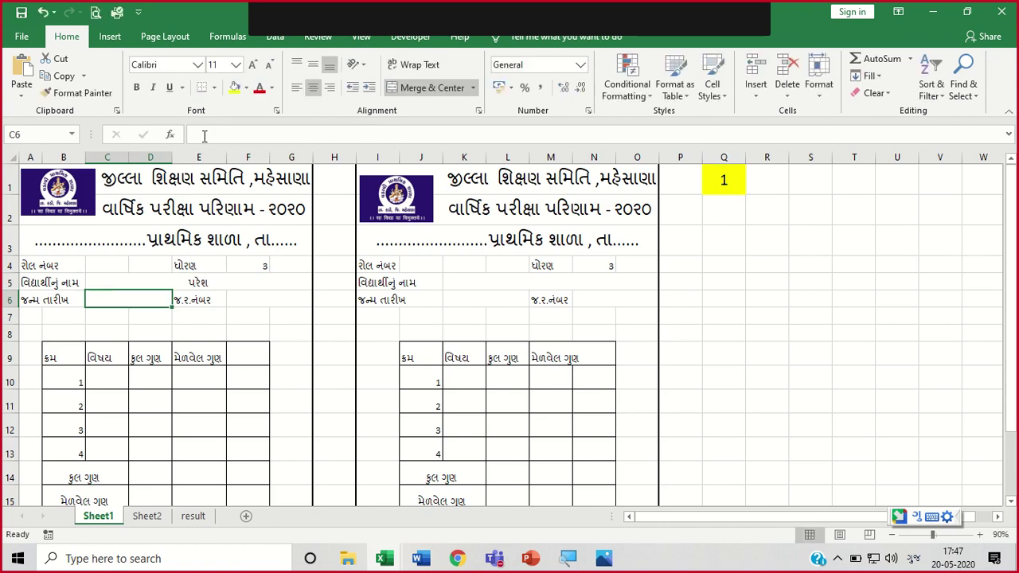
type("=")
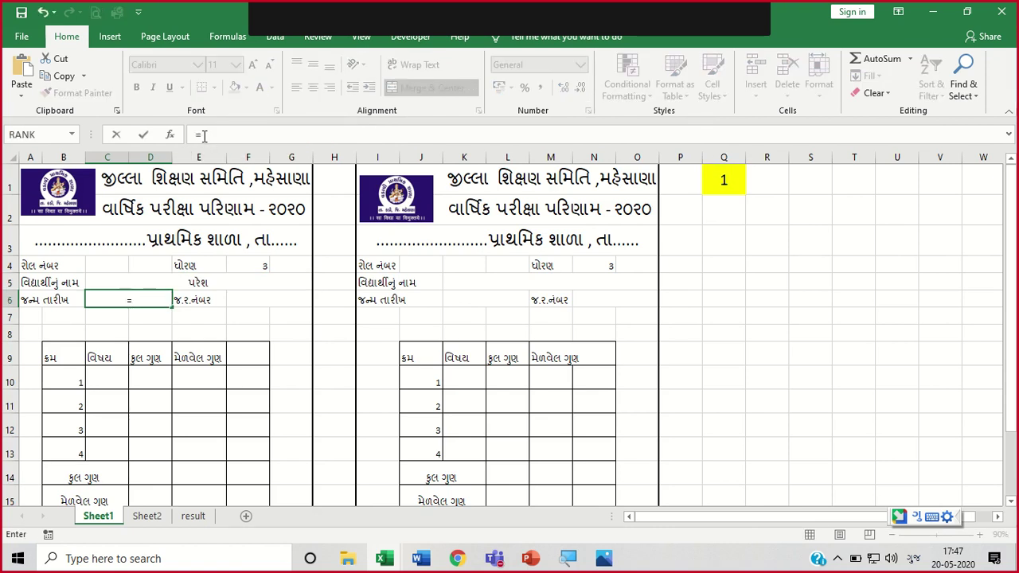
type("VLOOKUP($Q$1,Sheet2!$1:$1048576,2)")
key("Return")
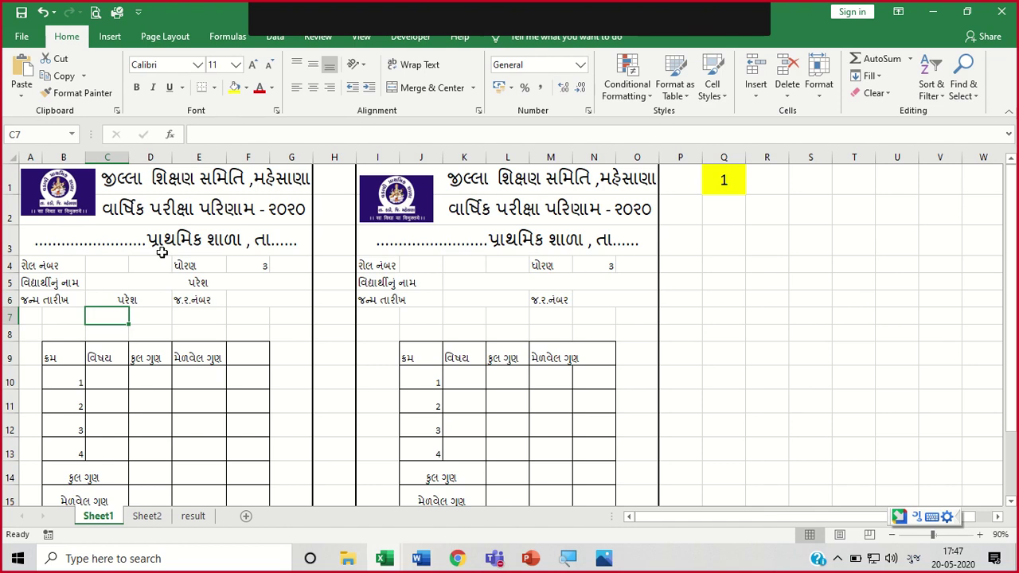
Step: Change C6's VLOOKUP column index to 3 so it returns the birth date
left_click(148, 303)
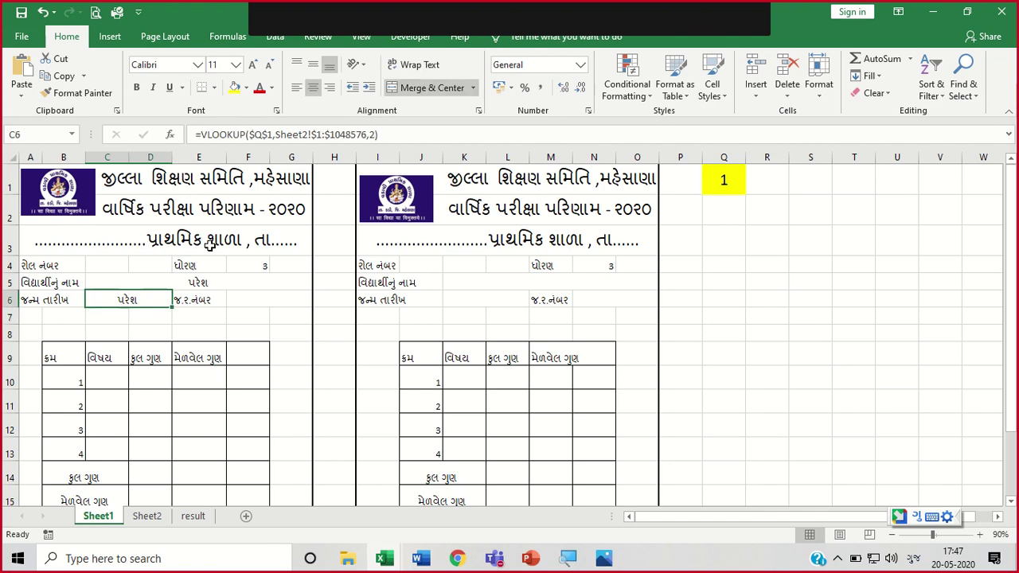
left_click(373, 137)
key("BackSpace")
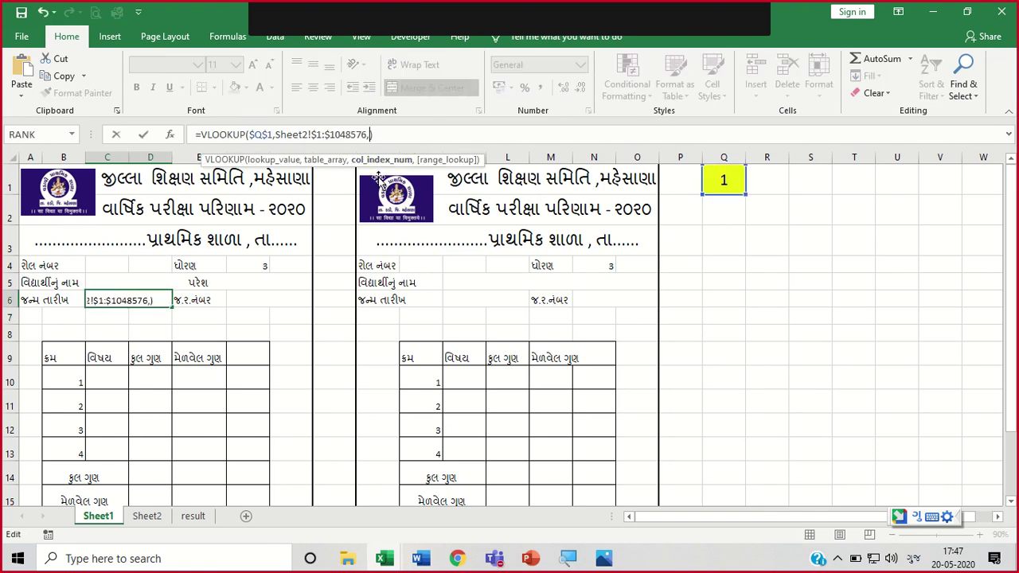
type("3")
key("super+space")
key("super+space")
type("3")
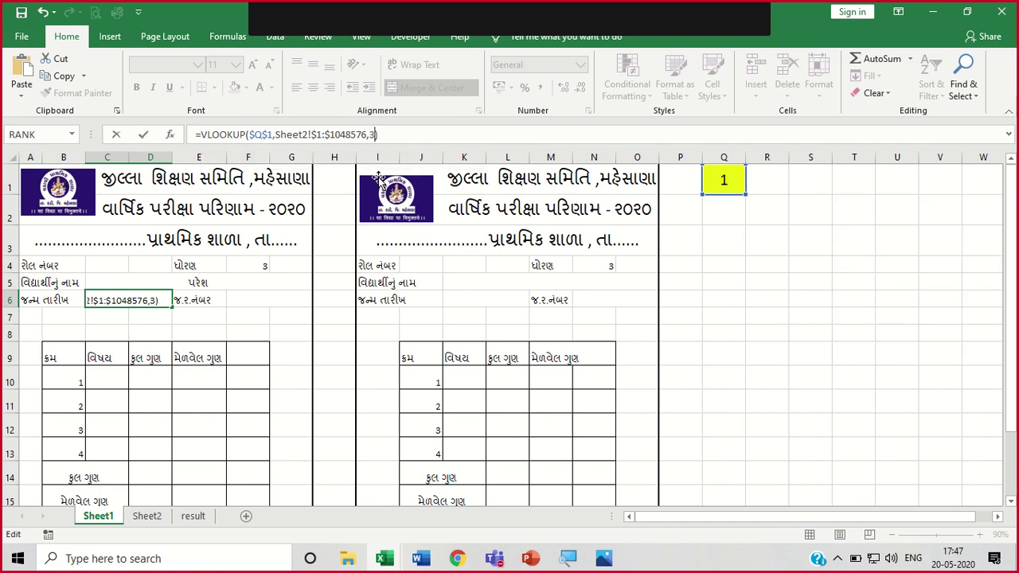
key("Return")
left_click(148, 298)
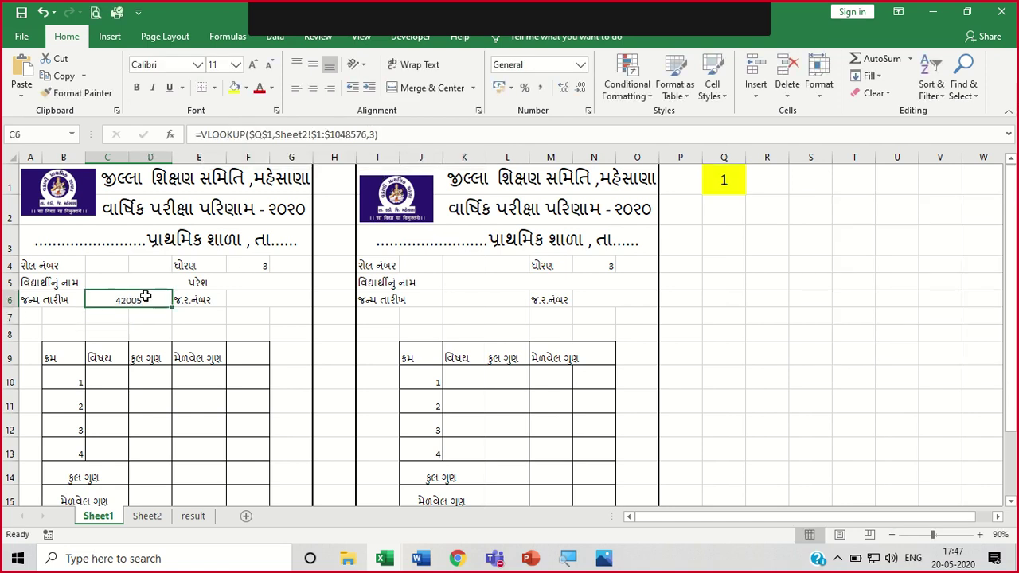
left_click(148, 516)
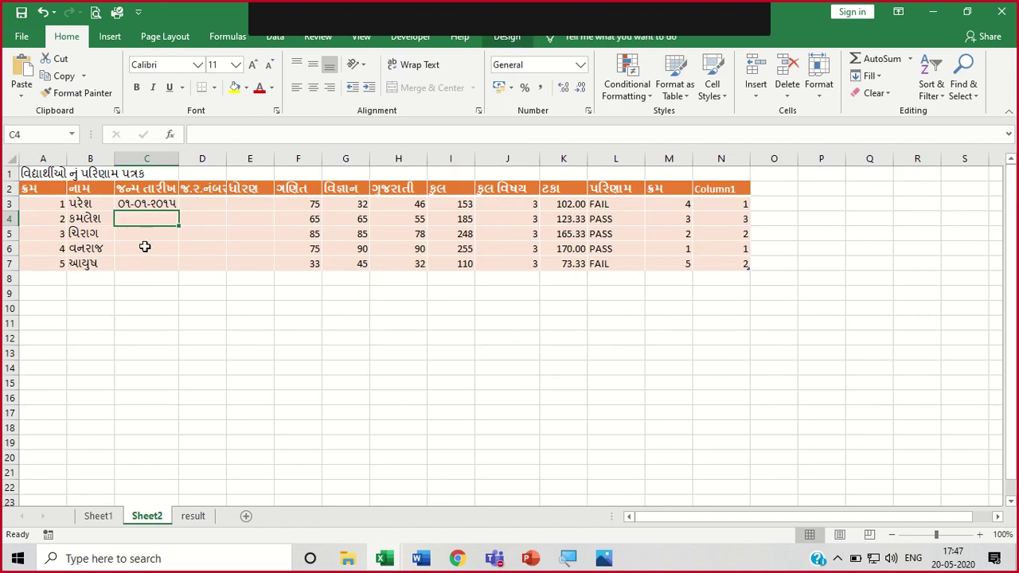
Step: Format-paint Sheet2 C3's pink date formatting onto Sheet1's birth-date cell C6
left_click(139, 204)
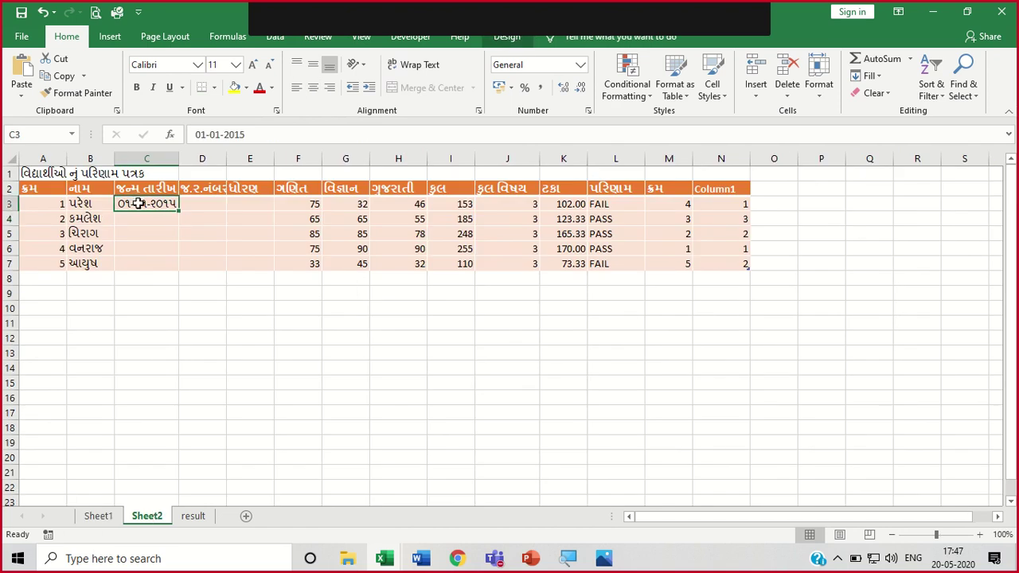
left_click(82, 92)
left_click(100, 516)
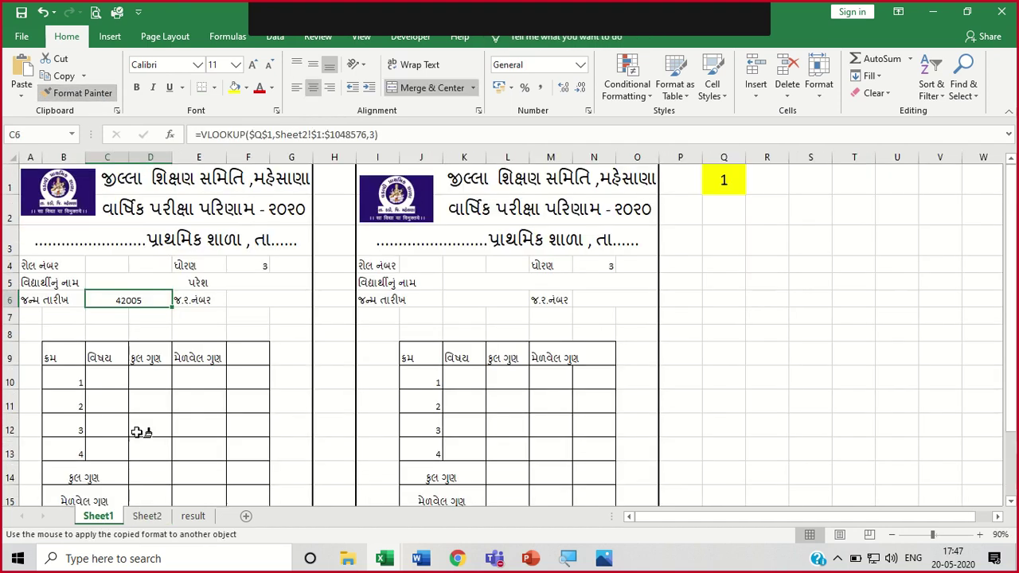
left_click(144, 299)
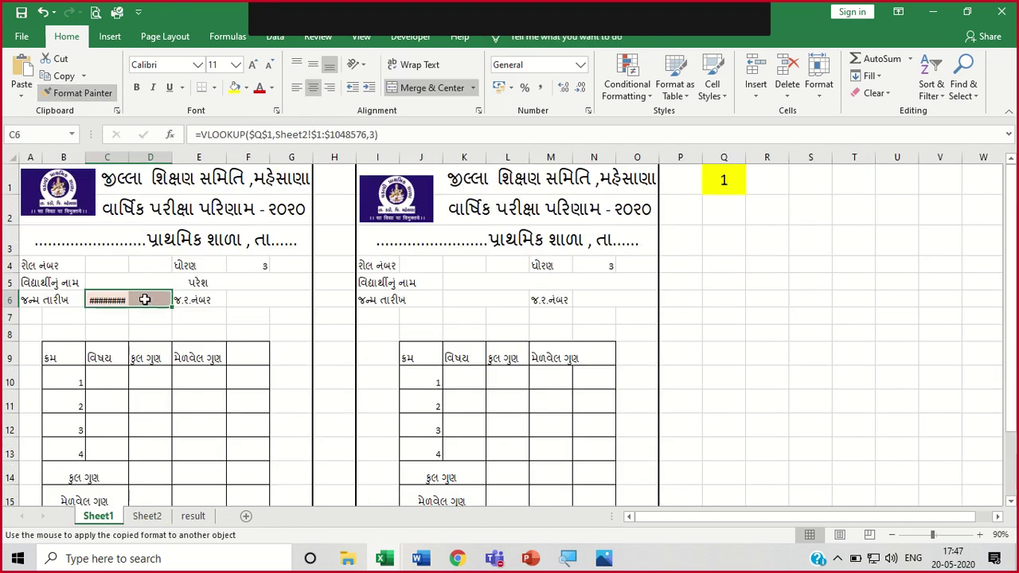
Step: Merge and centre the birth date across C6:D6
left_click(119, 318)
left_click(109, 299)
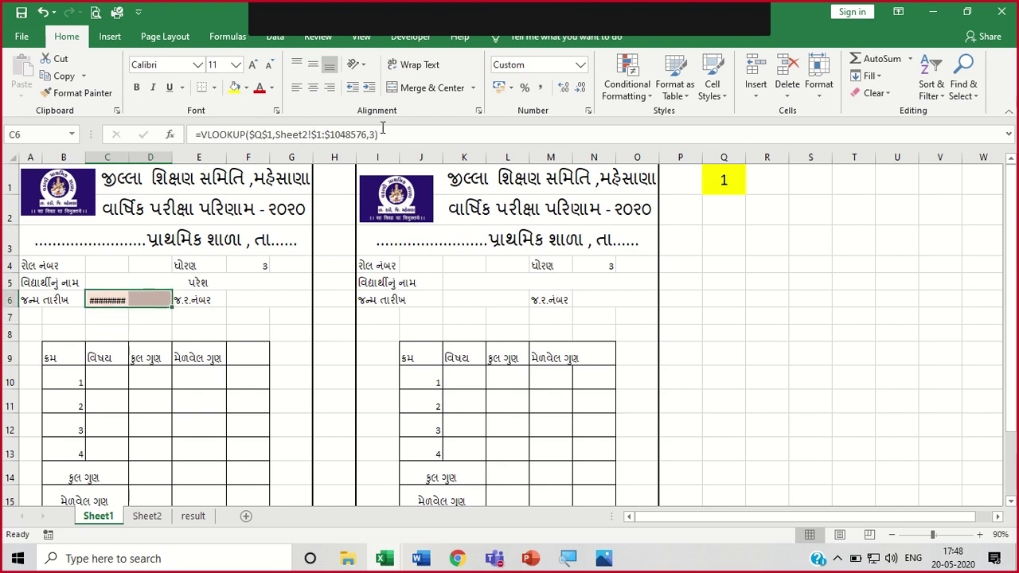
left_click(414, 89)
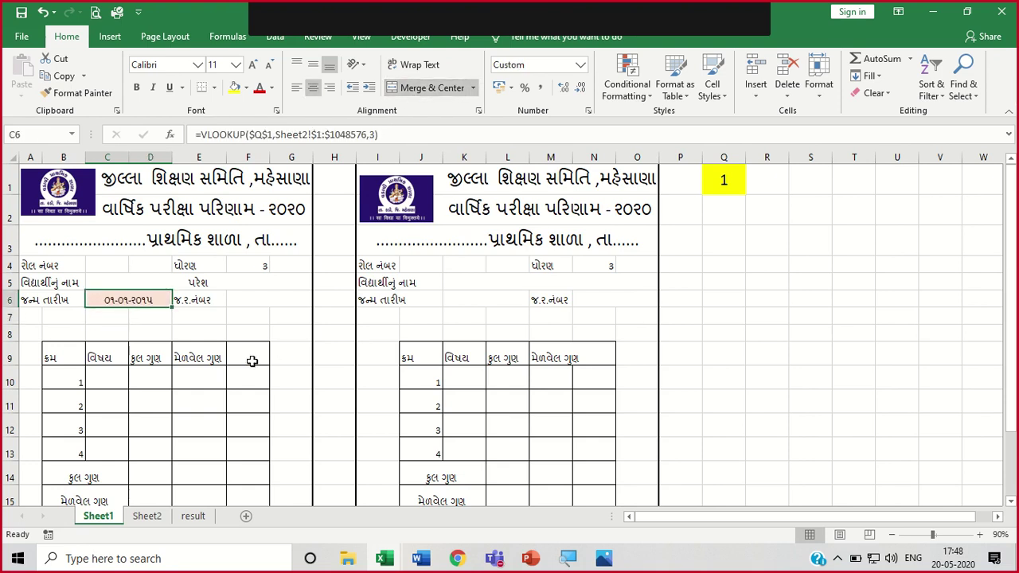
left_click(242, 299)
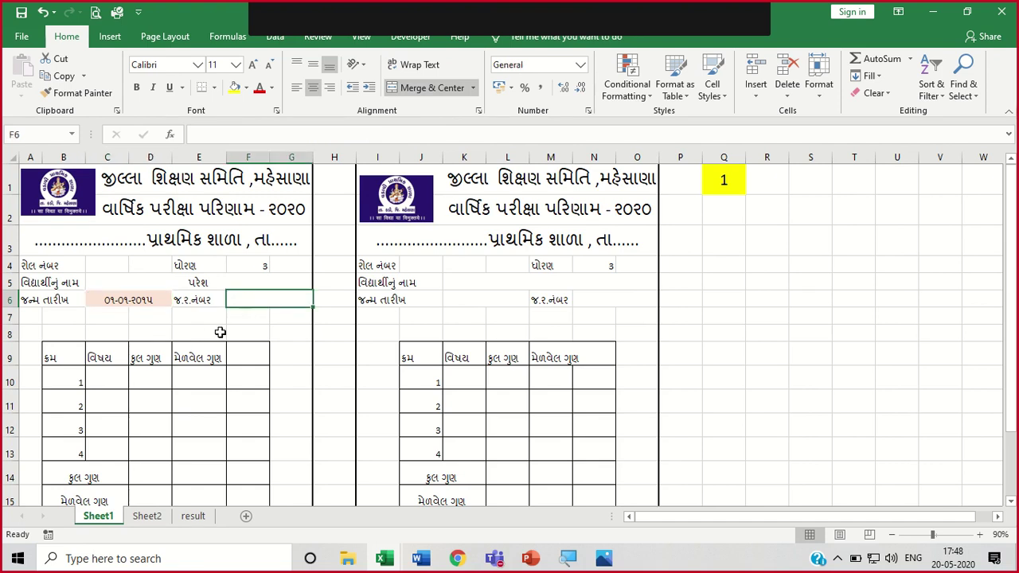
Step: Copy C6's VLOOKUP formula into the merged જ.ર.નંબર cell F6, returning 42005
left_click(145, 299)
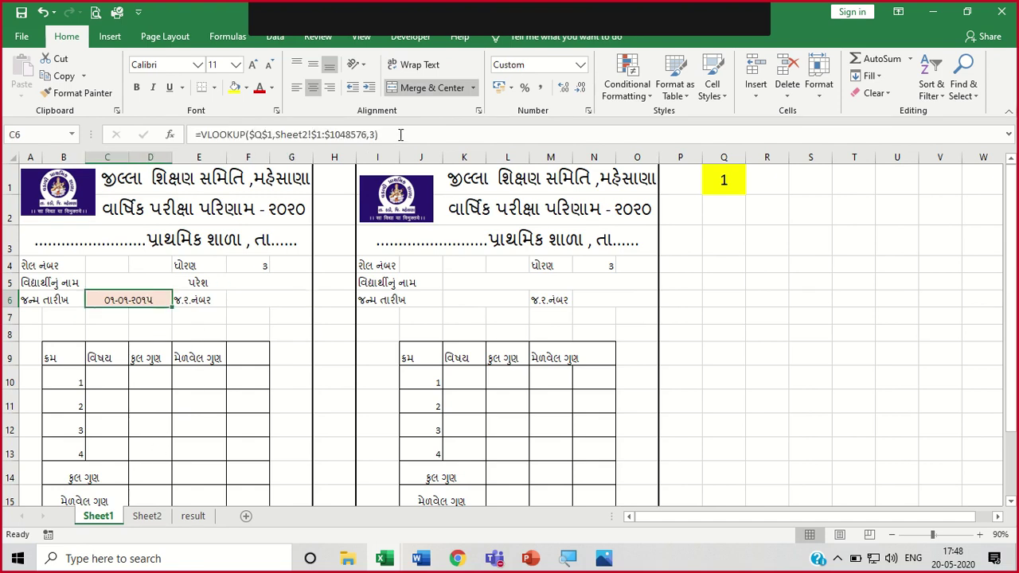
left_click_drag(401, 134, 201, 142)
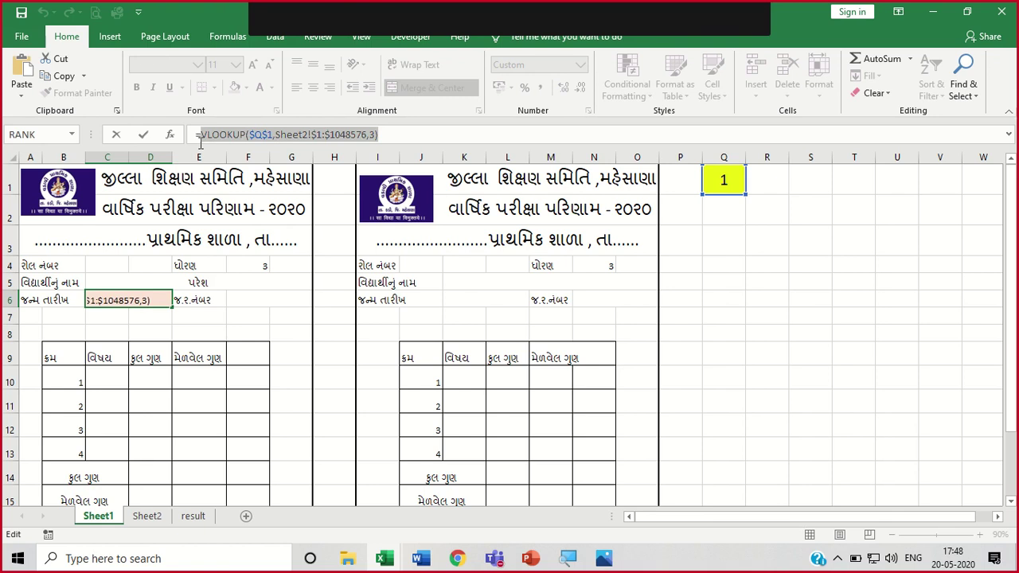
key("Return")
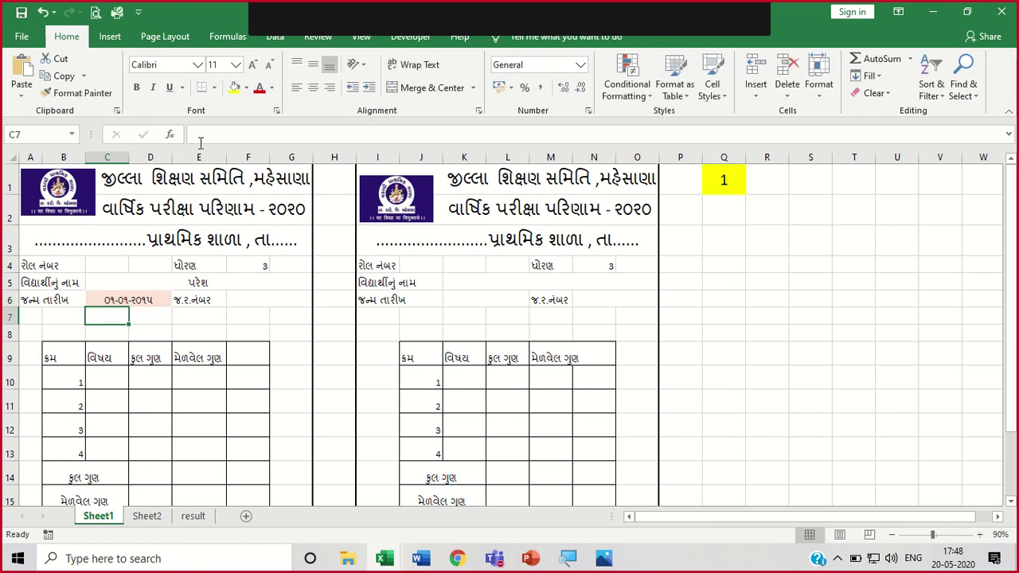
key("Up")
key("Right")
key("Right")
type("=")
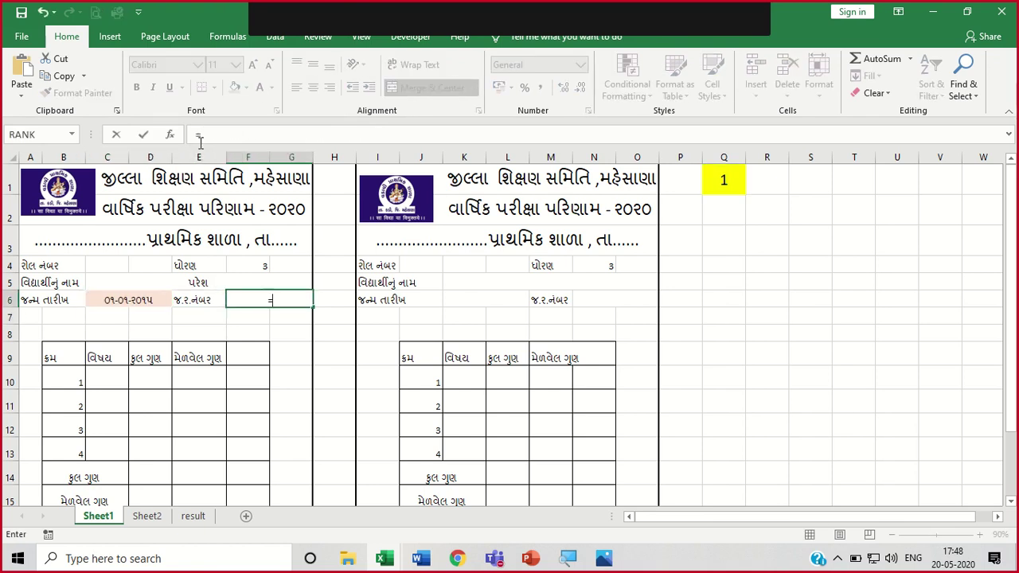
key("BackSpace")
key("ctrl+v")
key("Return")
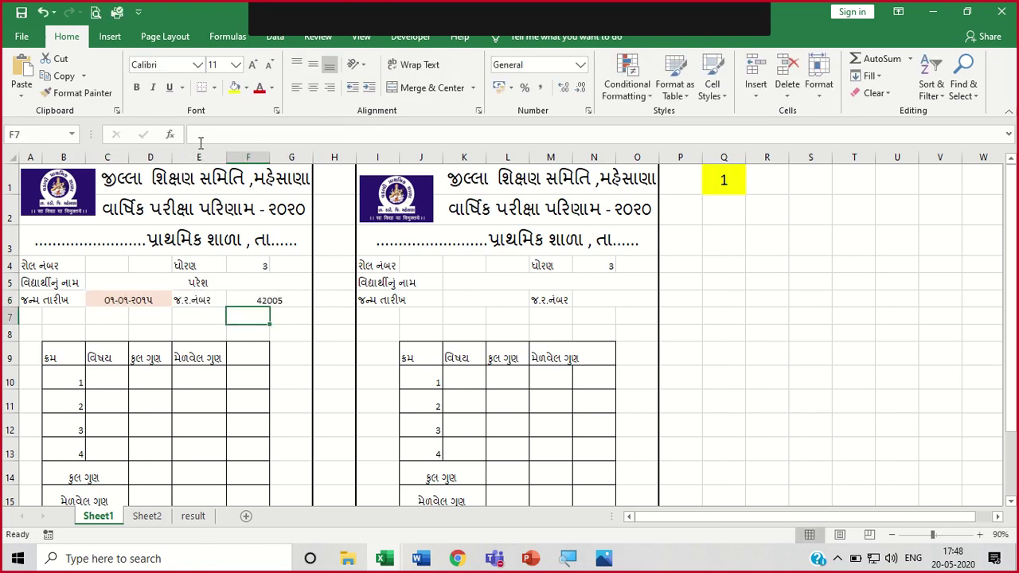
left_click(284, 296)
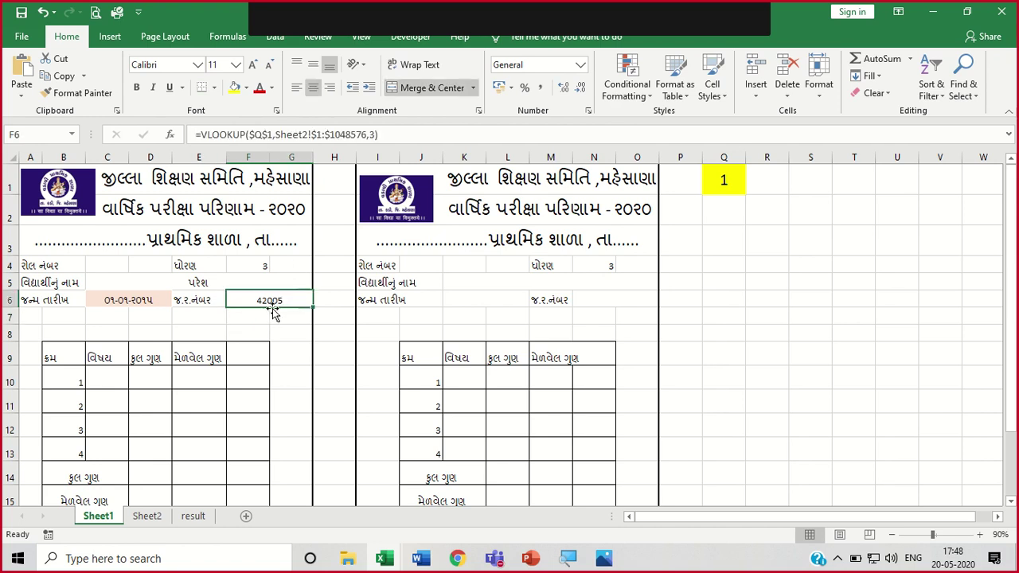
left_click(147, 516)
Step: Insert a blank row above the title at the top of Sheet2
left_click(114, 516)
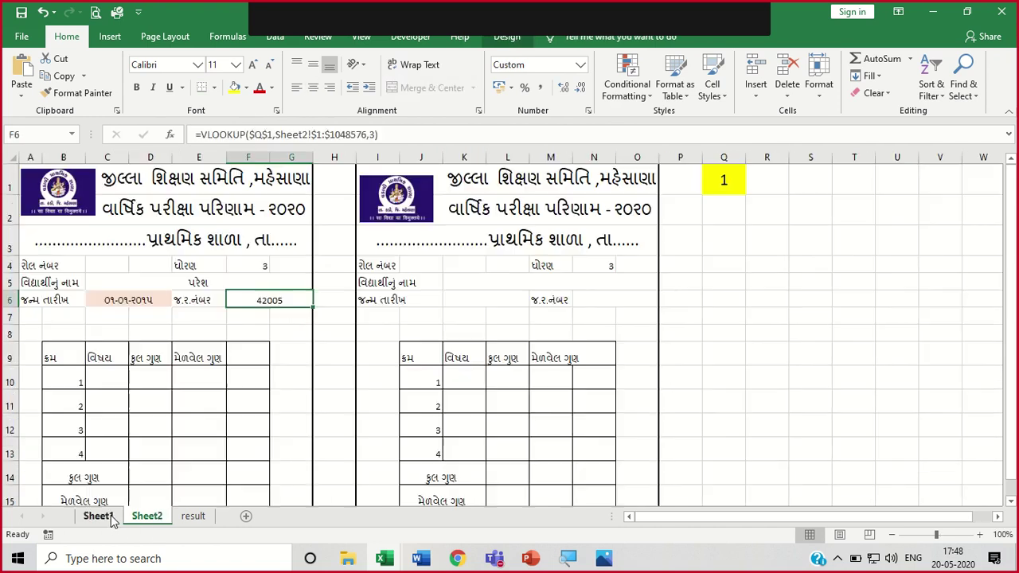
left_click(143, 517)
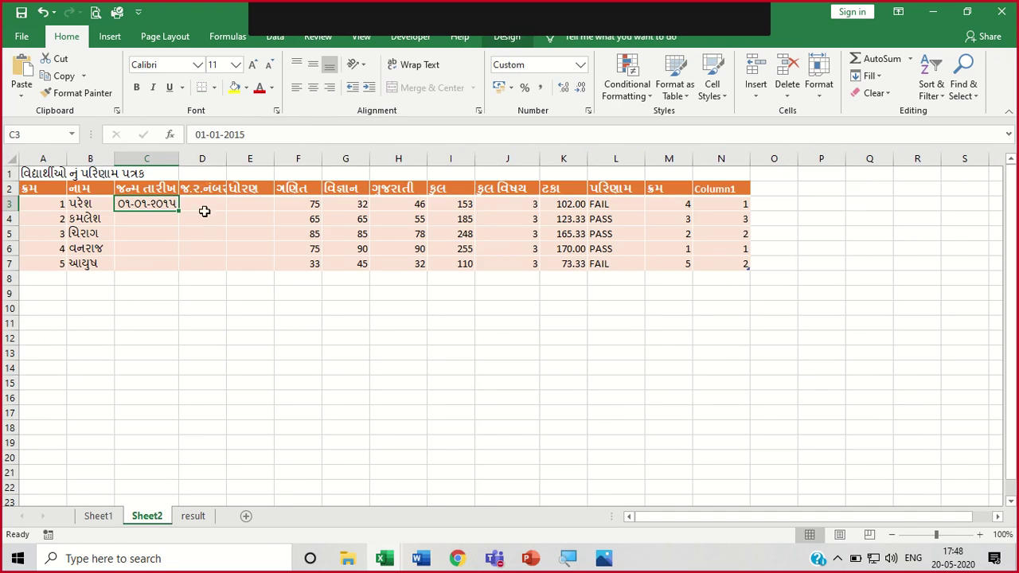
left_click(6, 173)
right_click(6, 173)
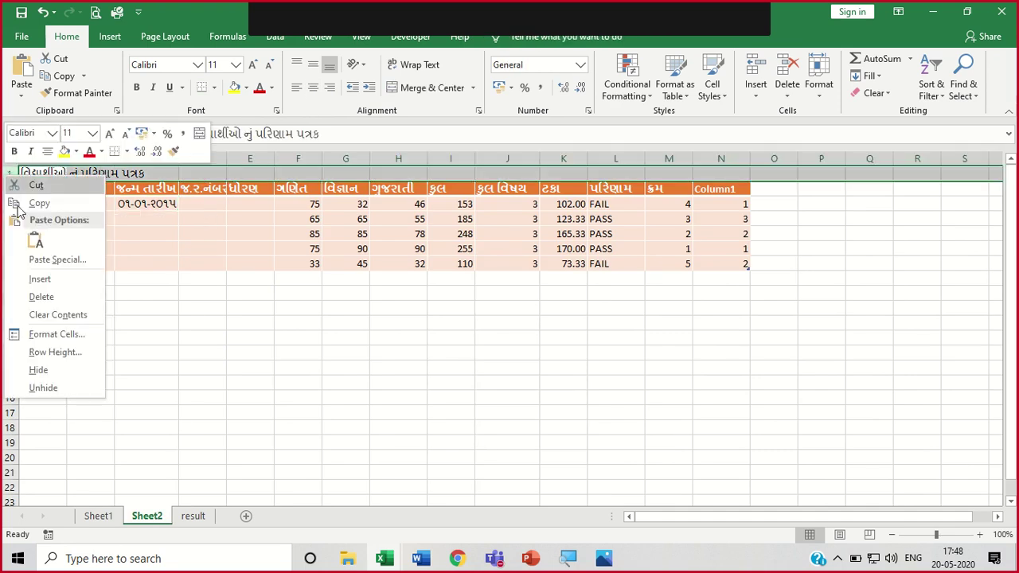
left_click(39, 279)
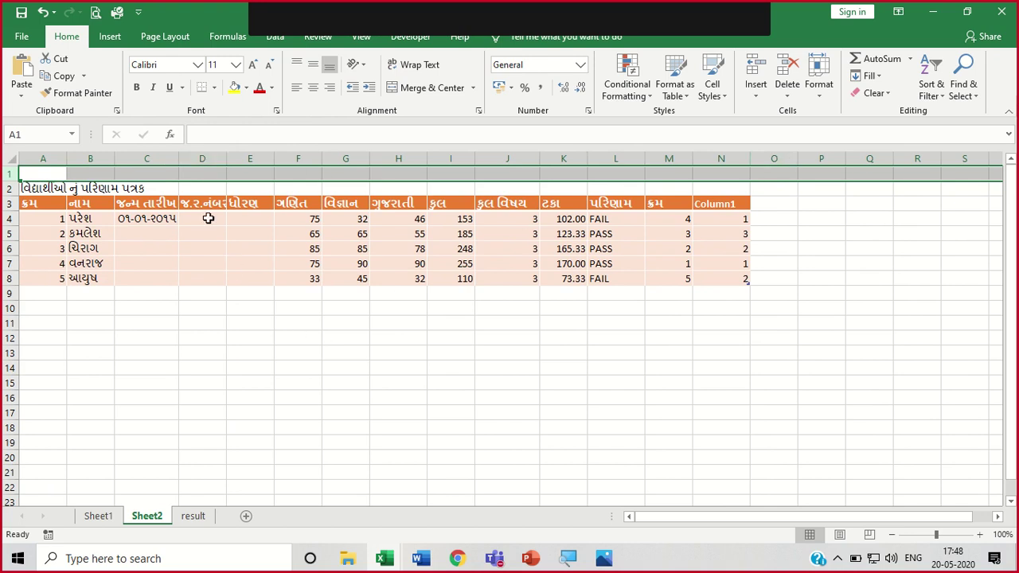
Step: Change F6's VLOOKUP column index to 4 to fetch the G.R. number
left_click(102, 516)
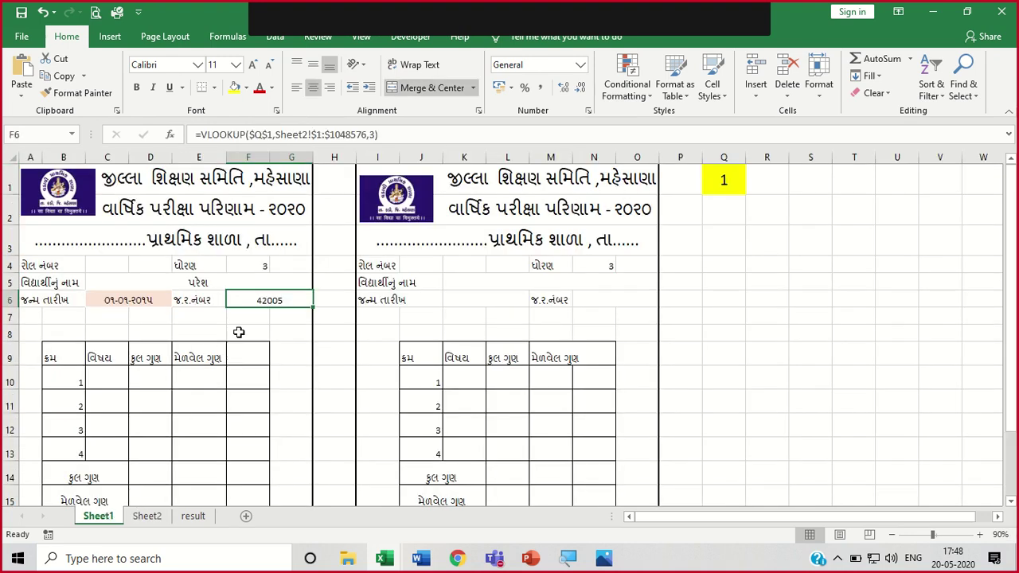
left_click(371, 135)
key("BackSpace")
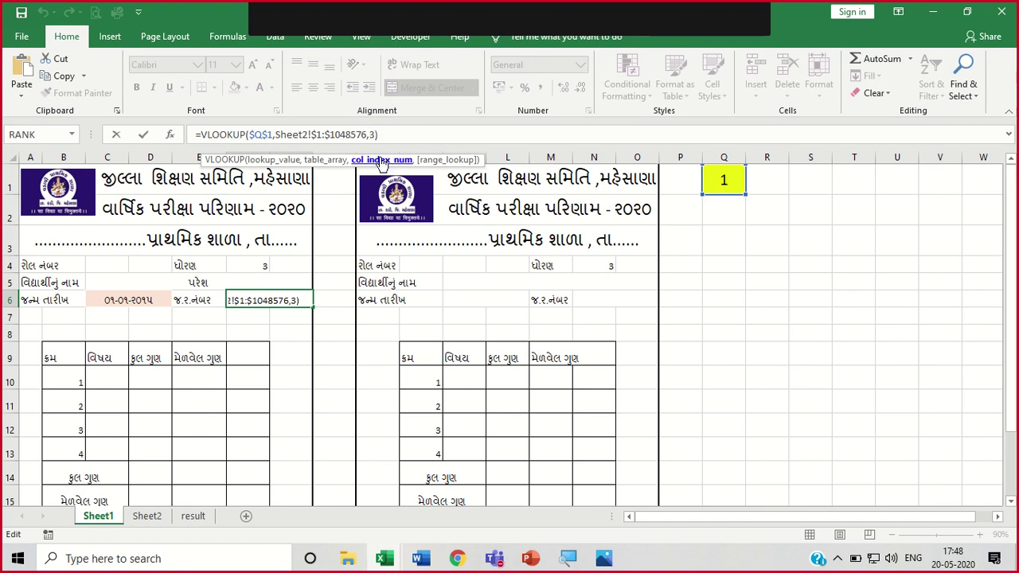
type("4")
key("Return")
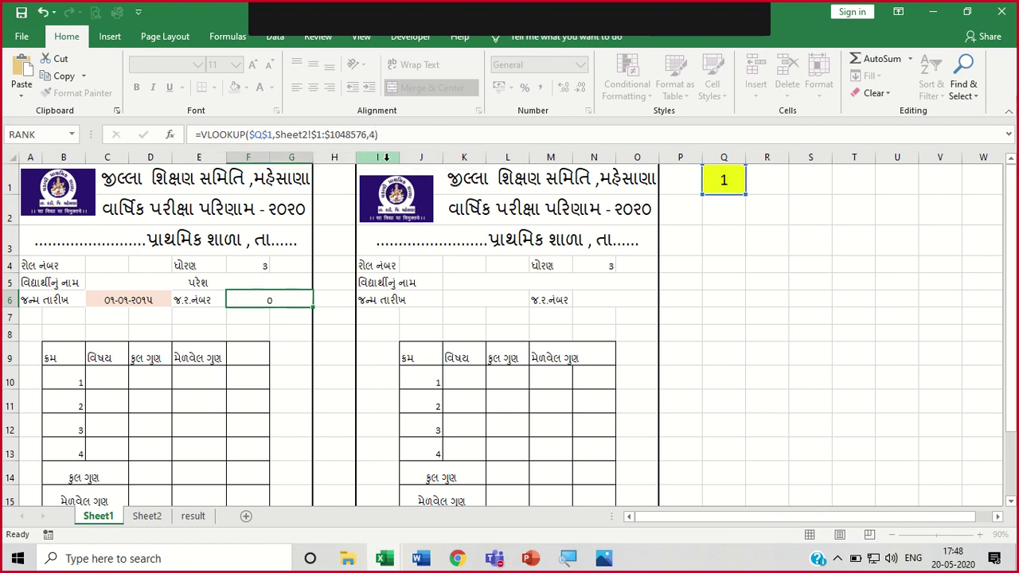
left_click(272, 303)
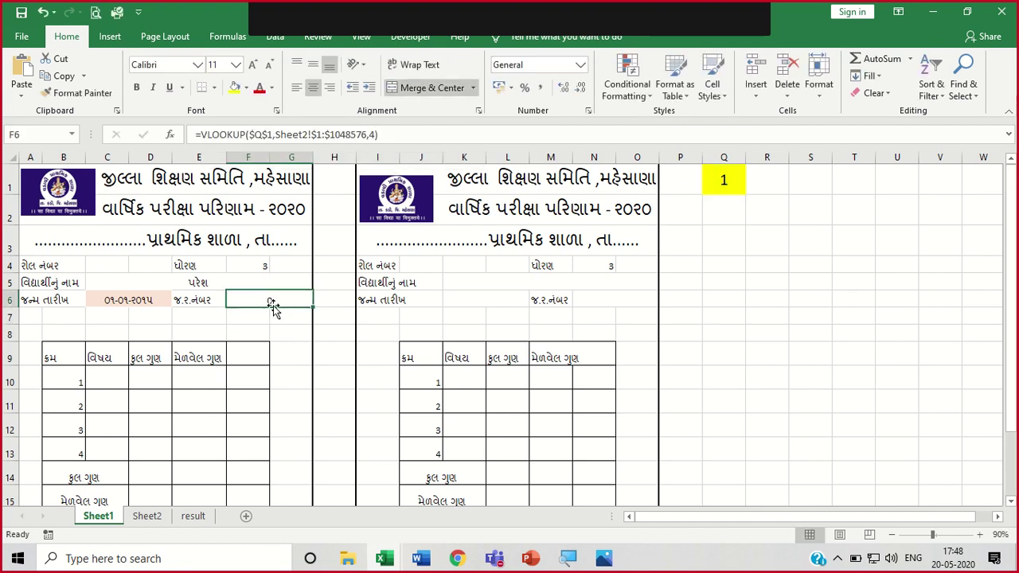
Step: Enter G.R. number 2545 for the first student in Sheet2 D4
left_click(144, 517)
left_click(208, 219)
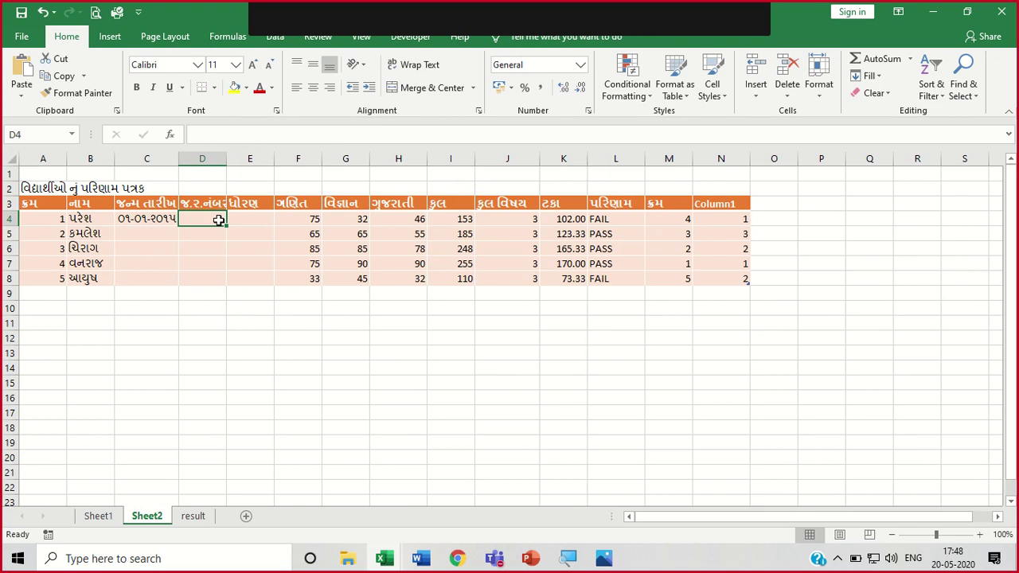
type("2545")
key("Return")
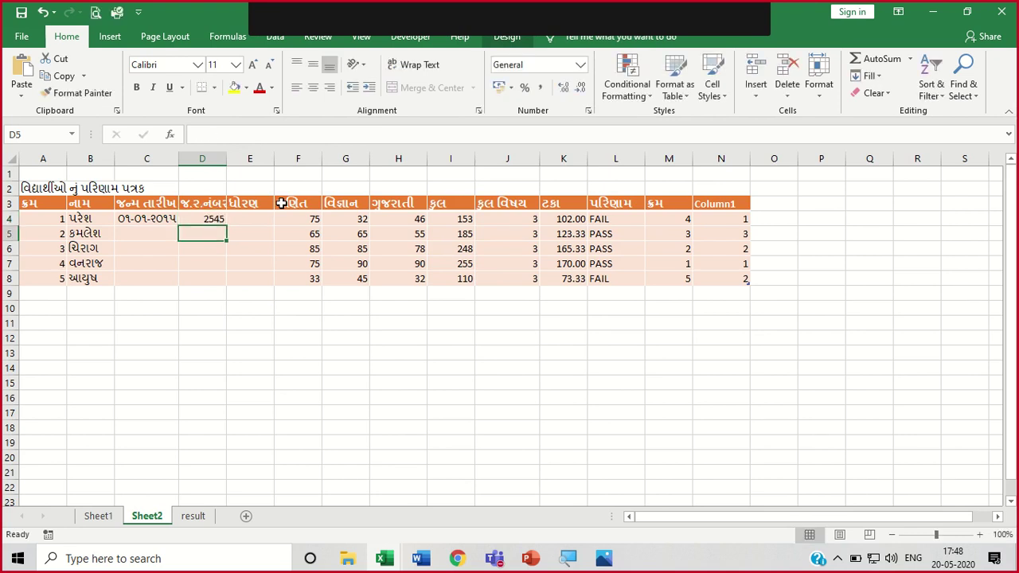
Step: Add =VLOOKUP($Q$1,Sheet2!$1:$1048576,3) to Sheet1 C10, then undo it
left_click(98, 518)
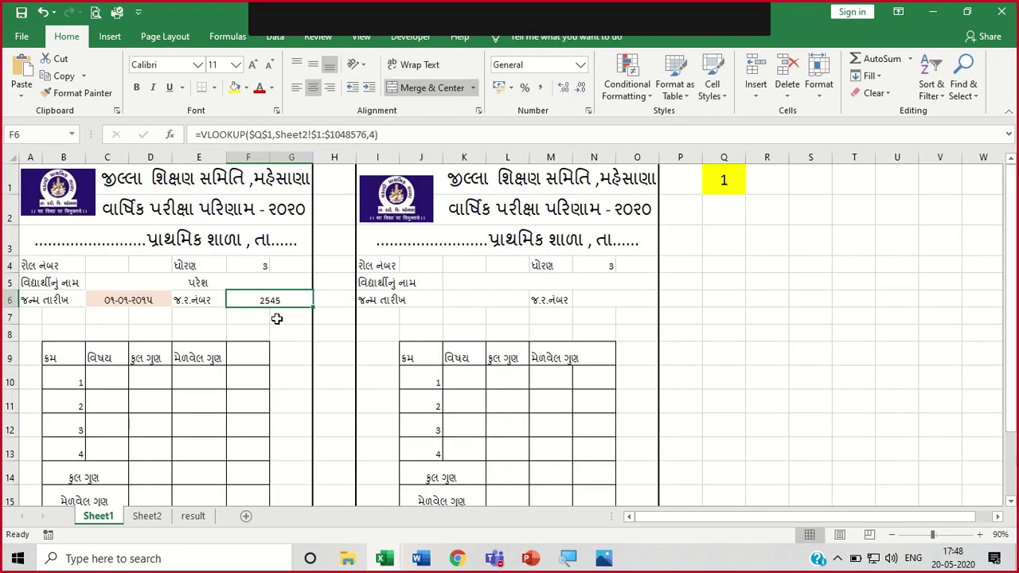
scroll(239, 353, "down", 1)
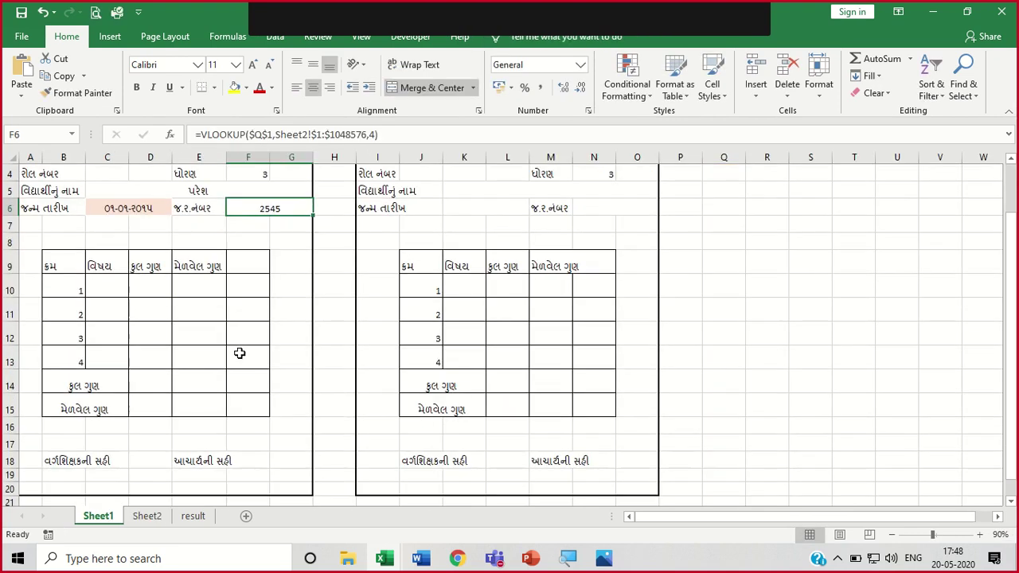
left_click(101, 291)
left_click(147, 209)
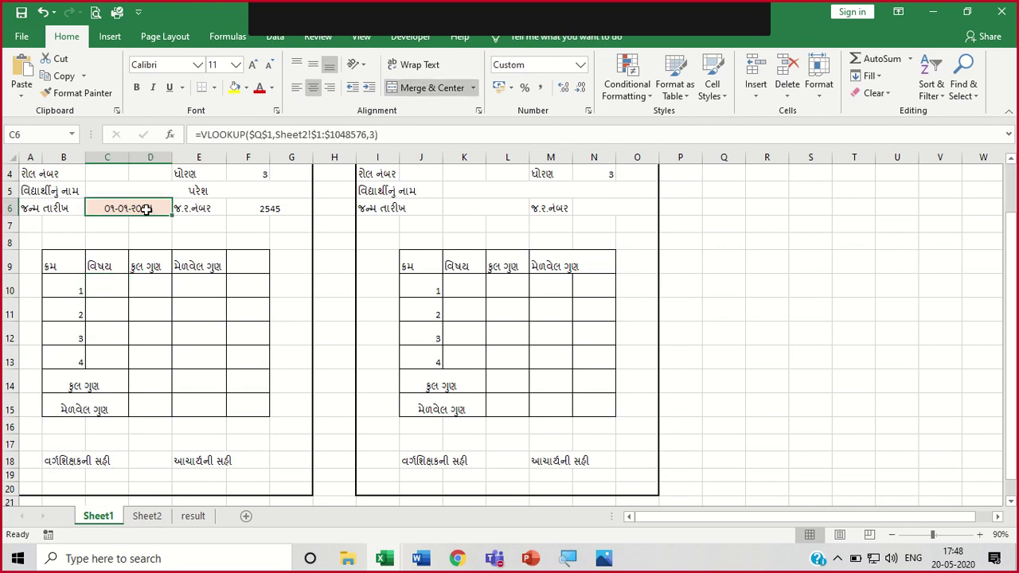
left_click_drag(379, 134, 202, 134)
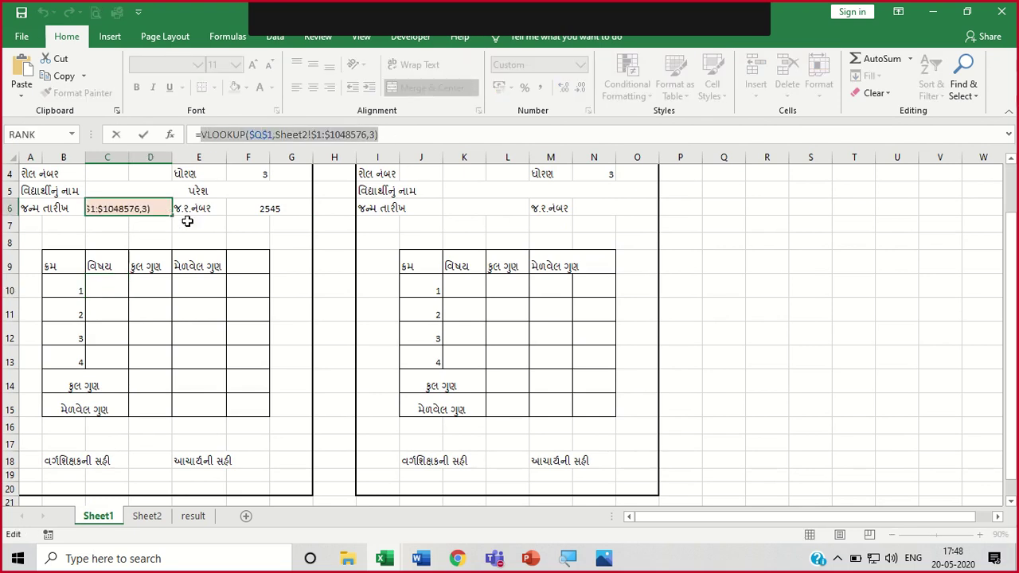
key("Return")
left_click(109, 290)
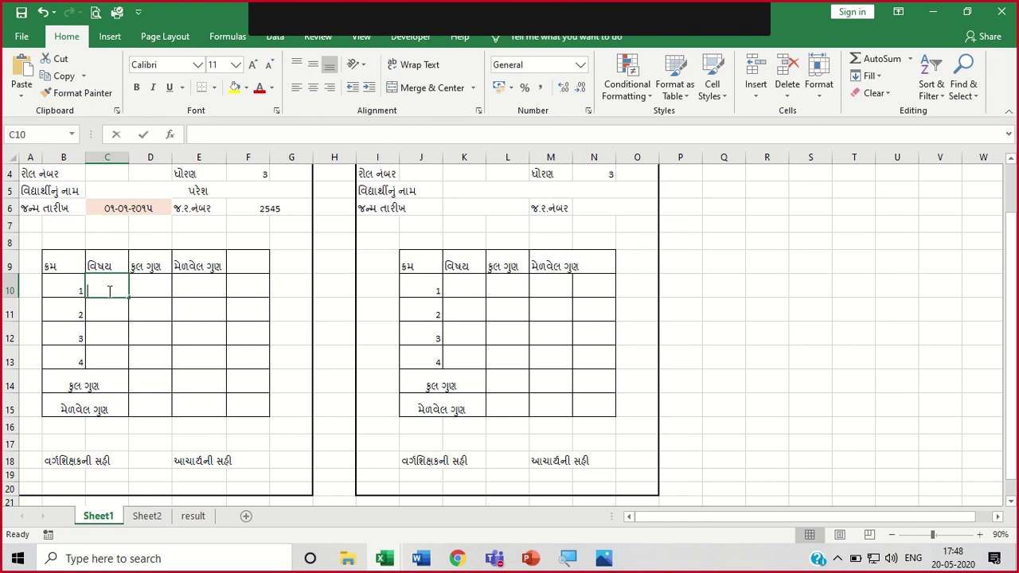
type("=VLOOKUP($Q$1,Sheet2!$1:$1048576,3)")
key("ctrl+Return")
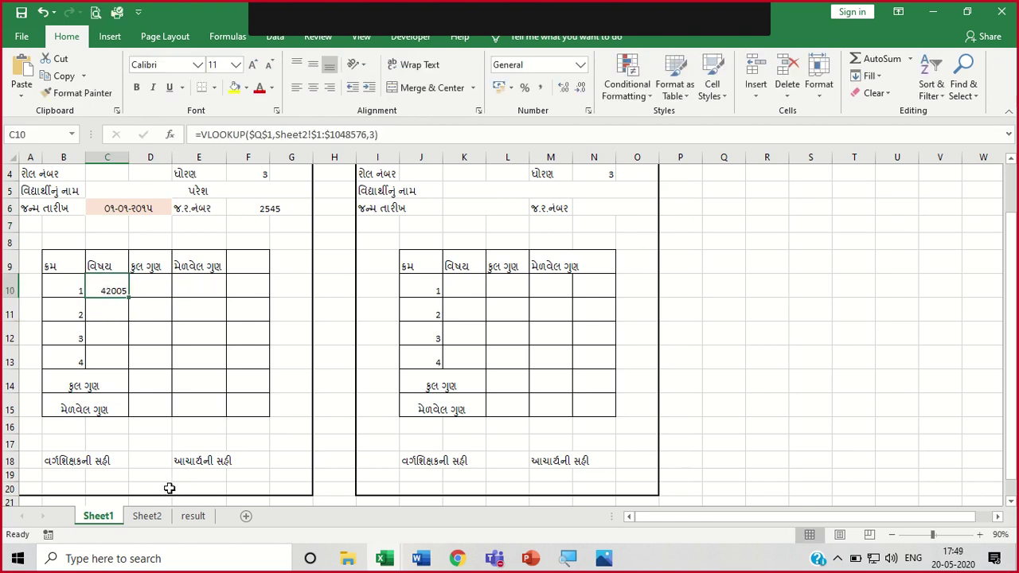
left_click(158, 516)
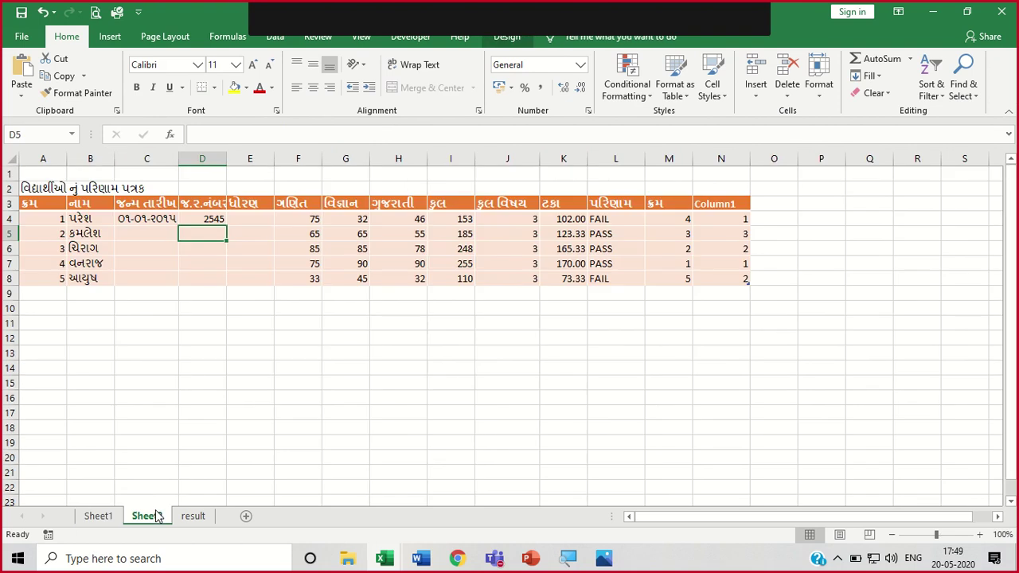
left_click(97, 516)
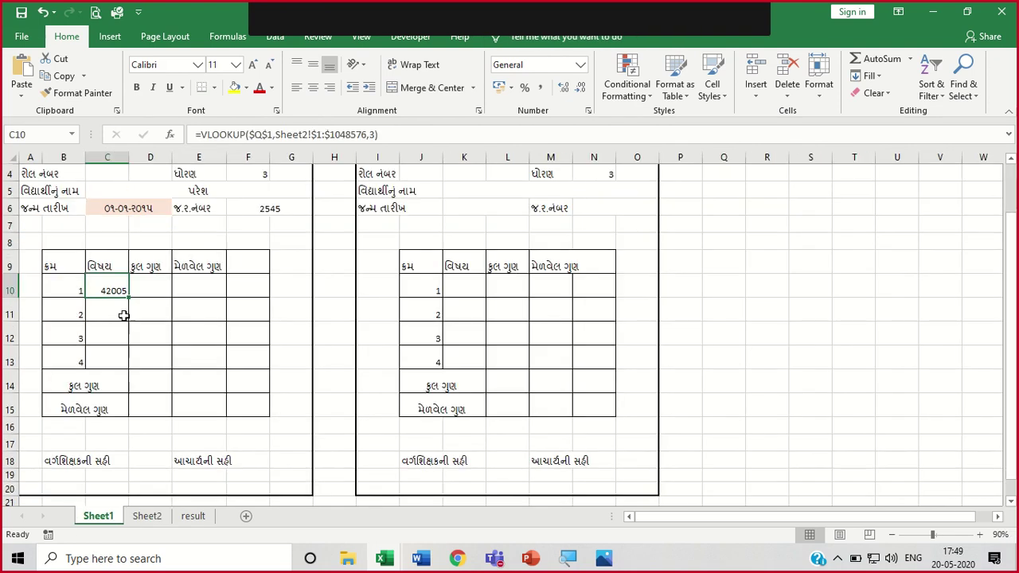
key("ctrl+z")
left_click(157, 522)
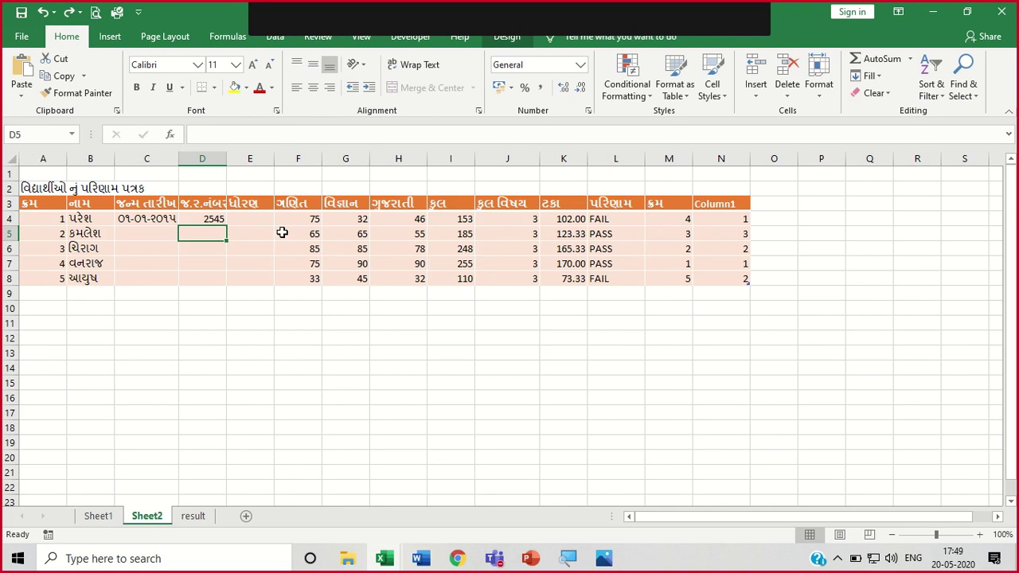
Step: Paste Sheet2's subject headings F3:H3 transposed into Sheet1 C10:C12
left_click(299, 202)
left_click_drag(299, 202, 381, 198)
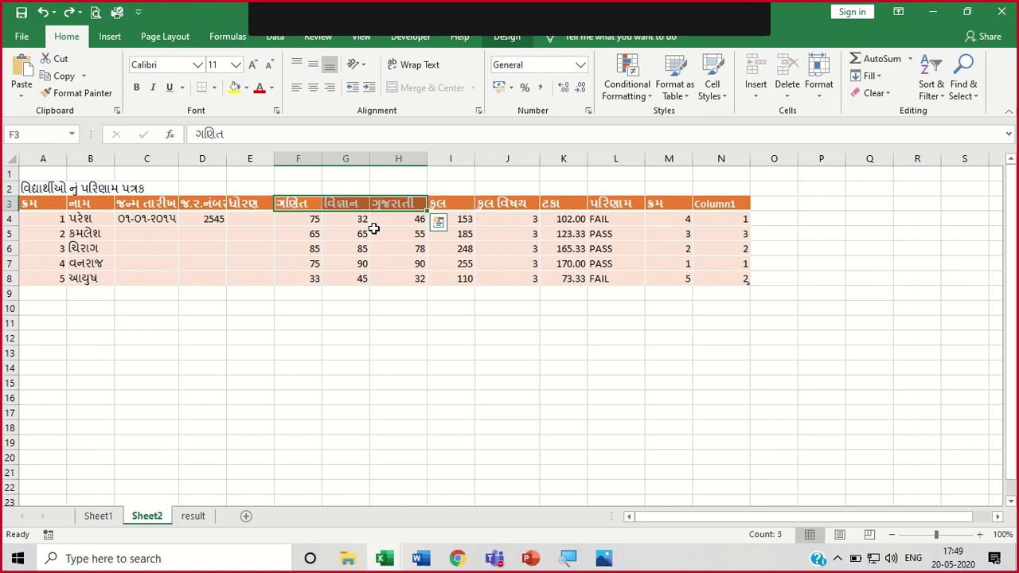
key("ctrl+c")
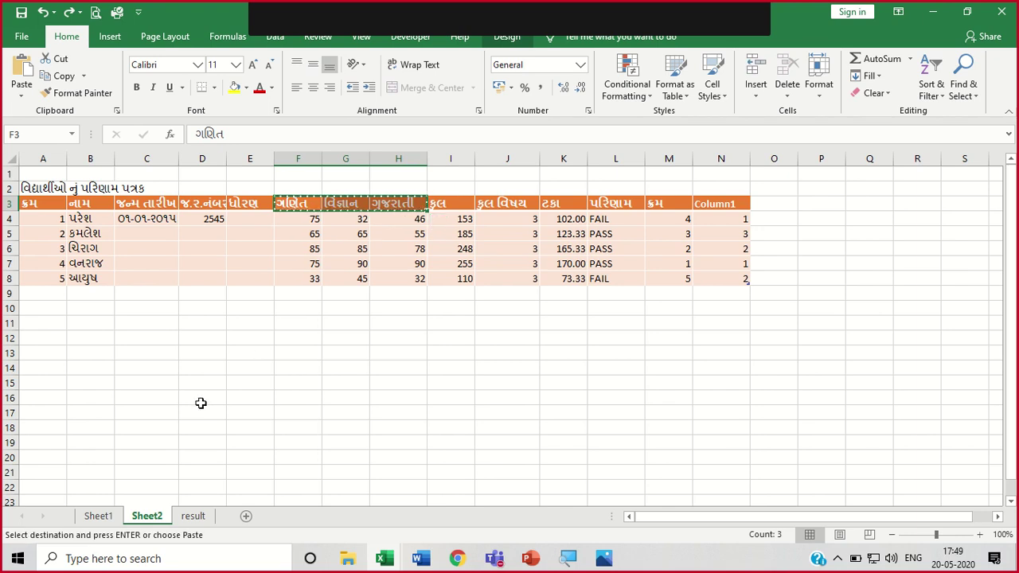
left_click(106, 517)
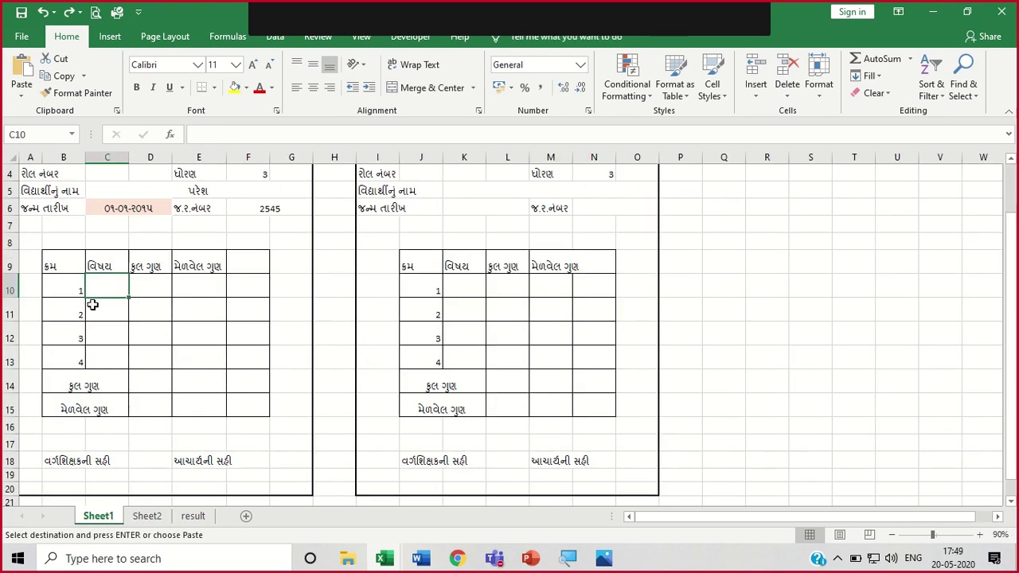
left_click(19, 94)
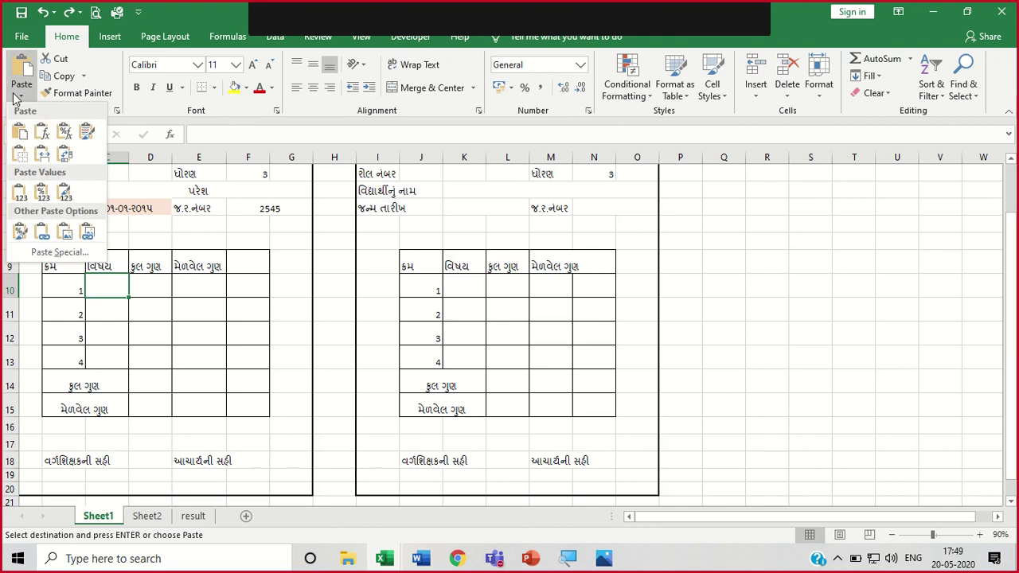
left_click(60, 252)
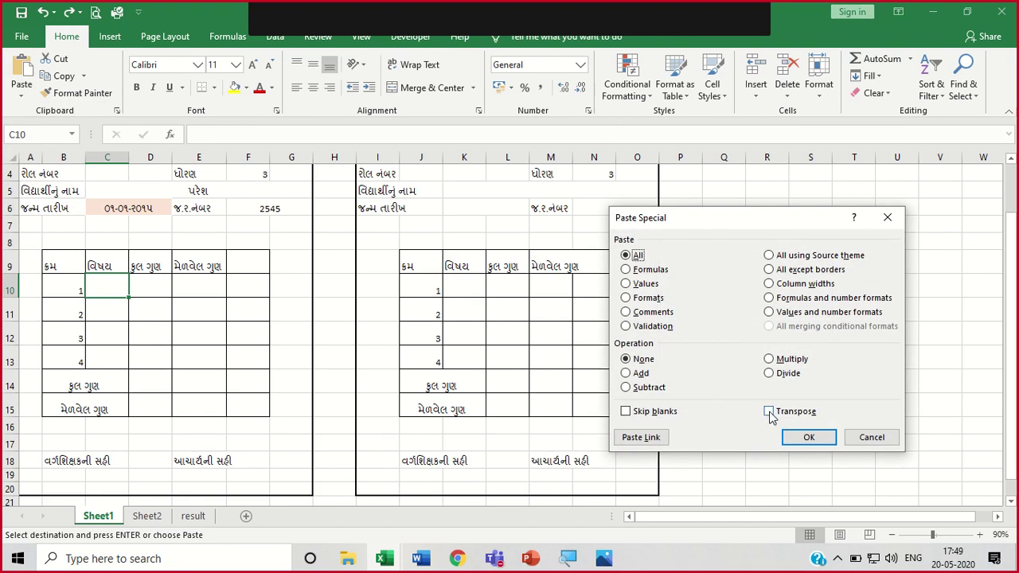
left_click(769, 412)
left_click(807, 436)
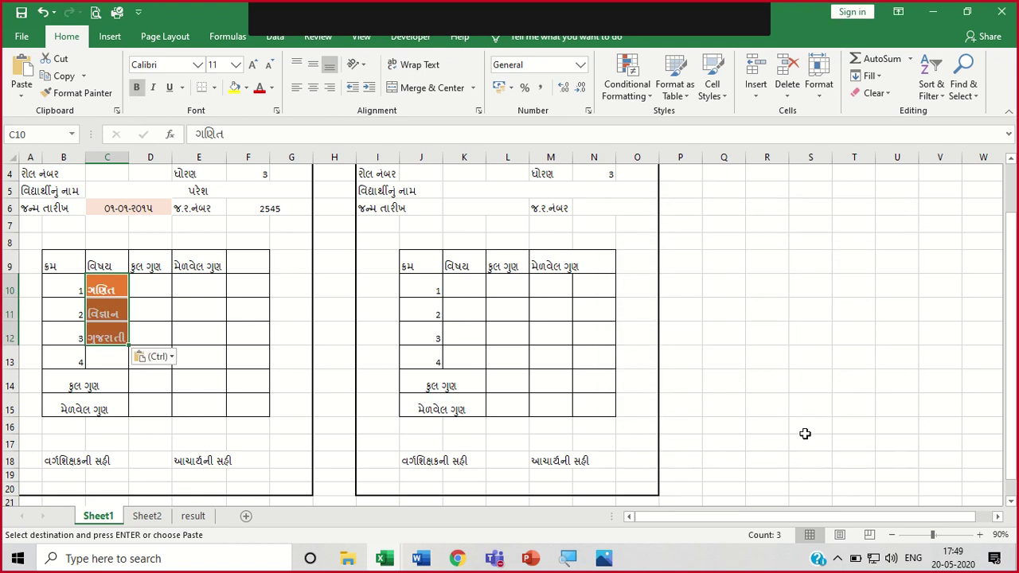
left_click(771, 406)
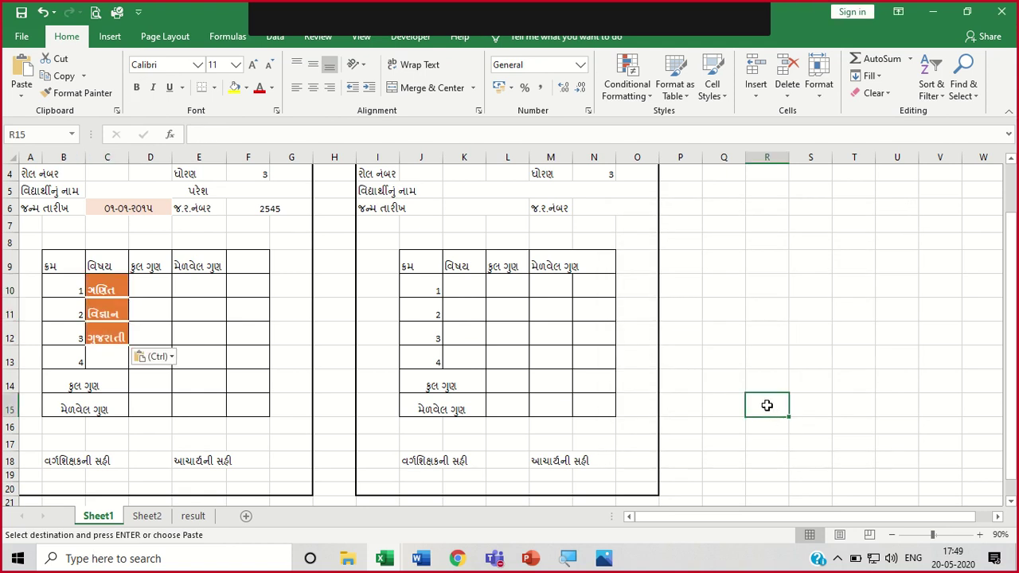
key("ctrl+s")
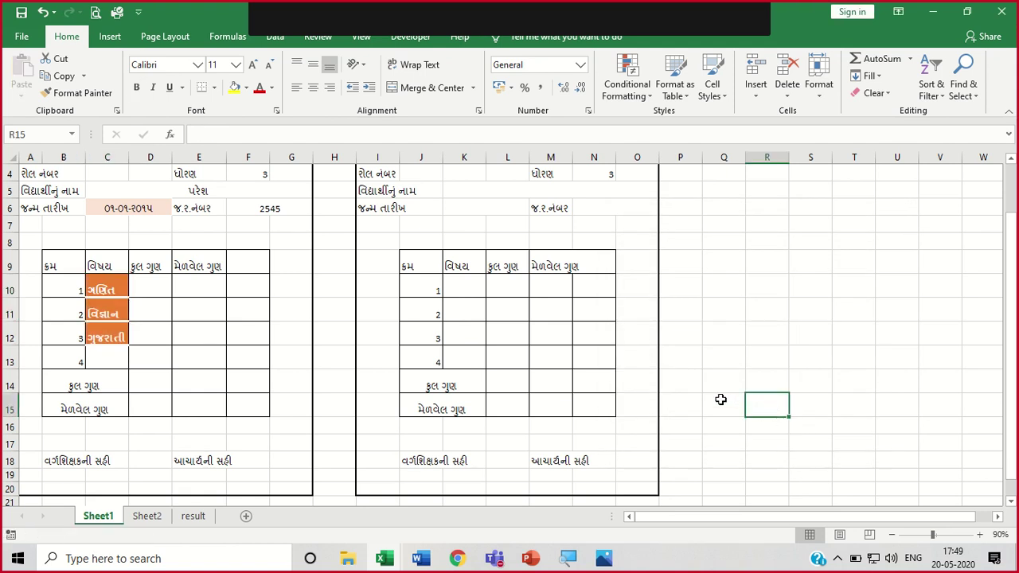
Step: Copy the subject names ગણિત, વિજ્ઞાન and ગુજરાતી from C10:C12
left_click_drag(111, 288, 109, 337)
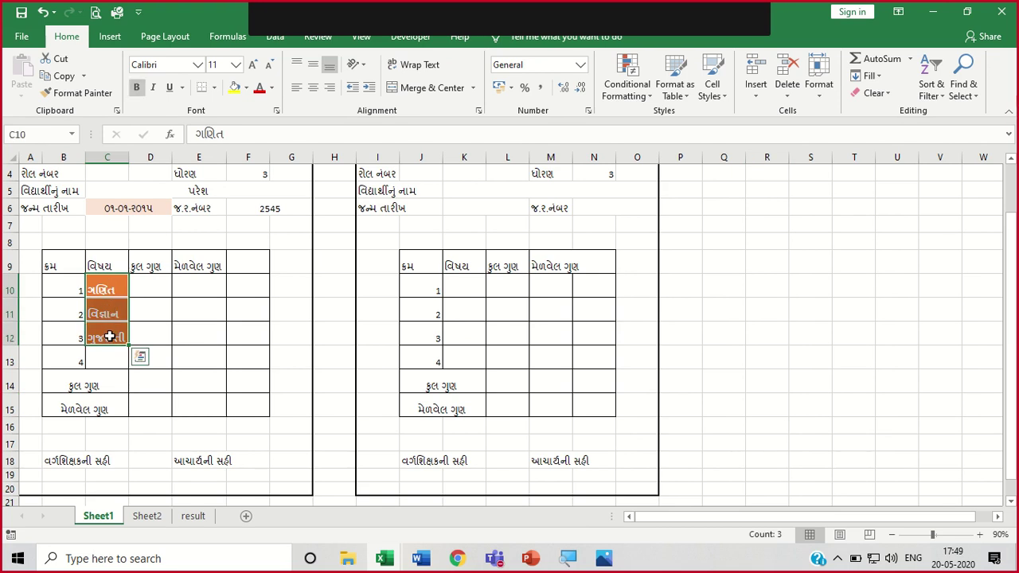
key("ctrl+c")
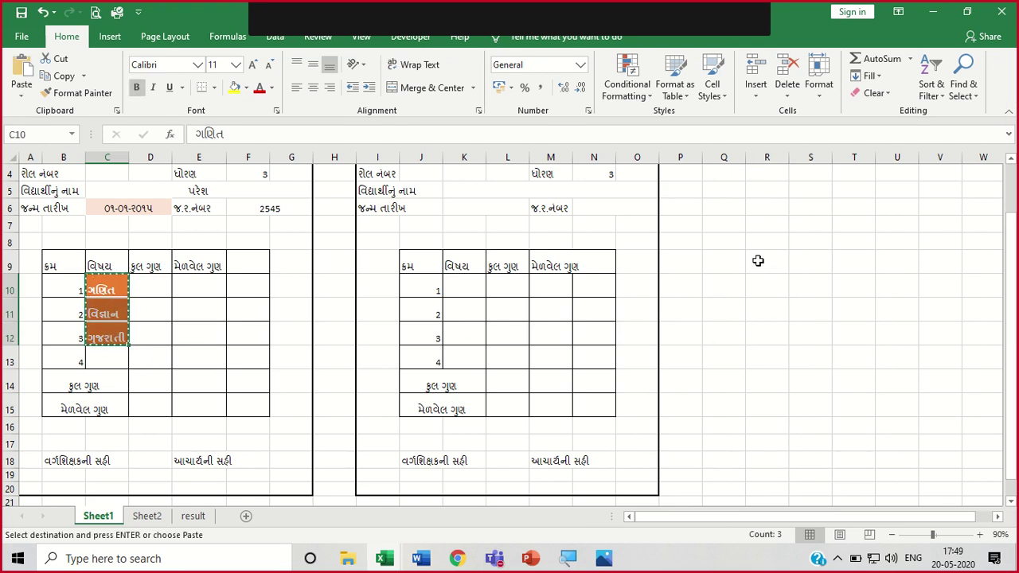
left_click(758, 260)
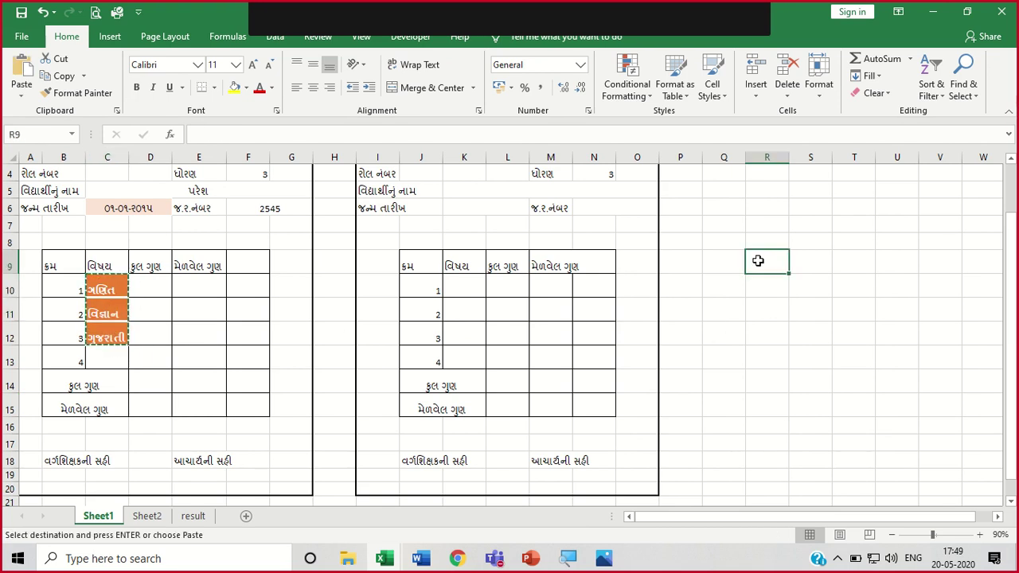
left_click(23, 97)
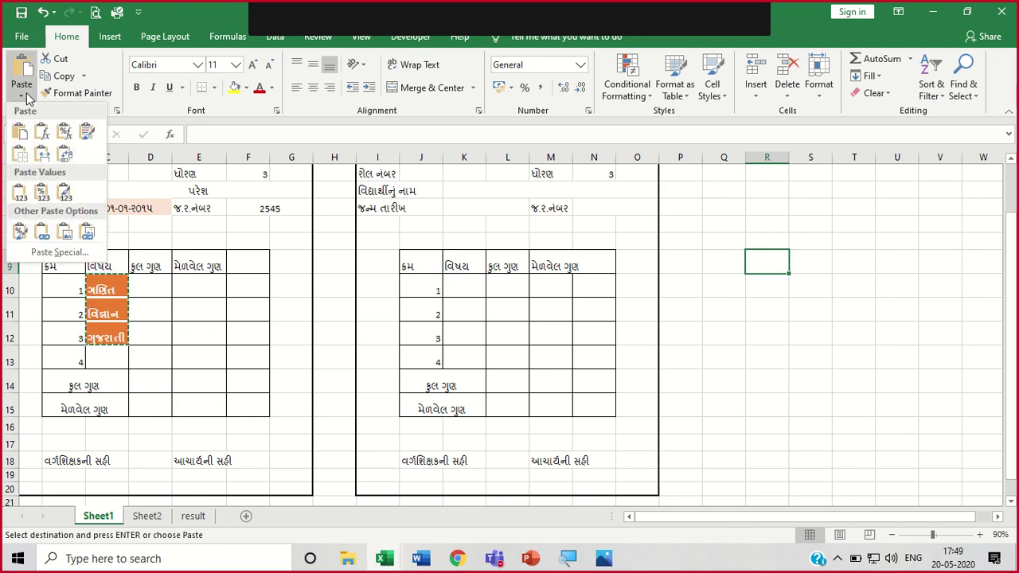
left_click(50, 253)
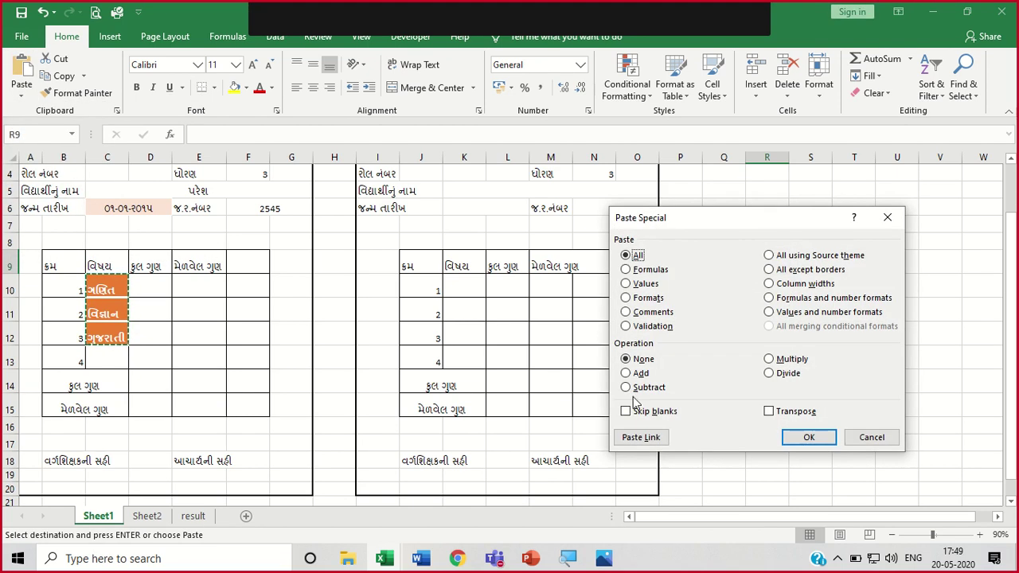
left_click(769, 412)
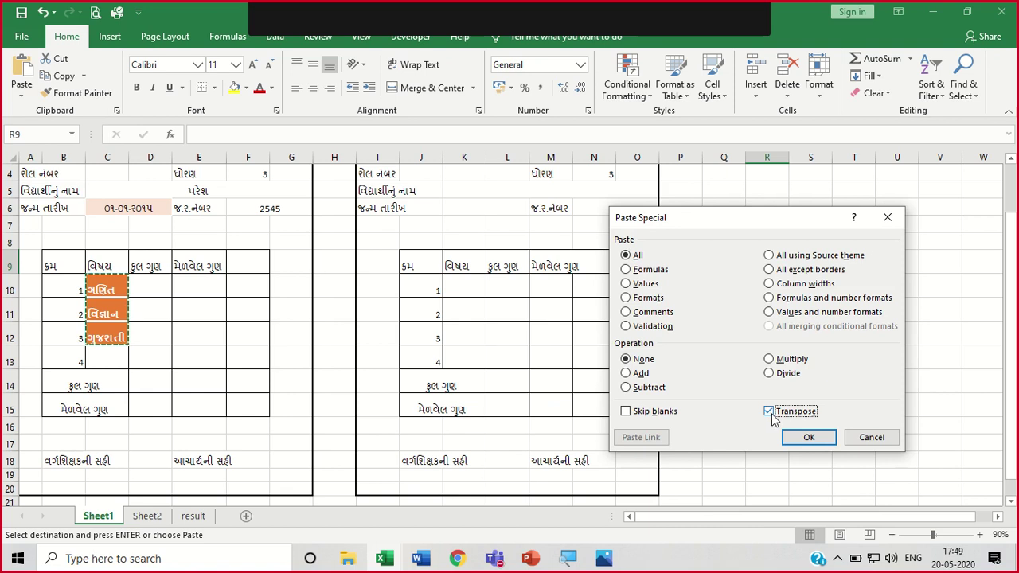
left_click(805, 438)
left_click(794, 438)
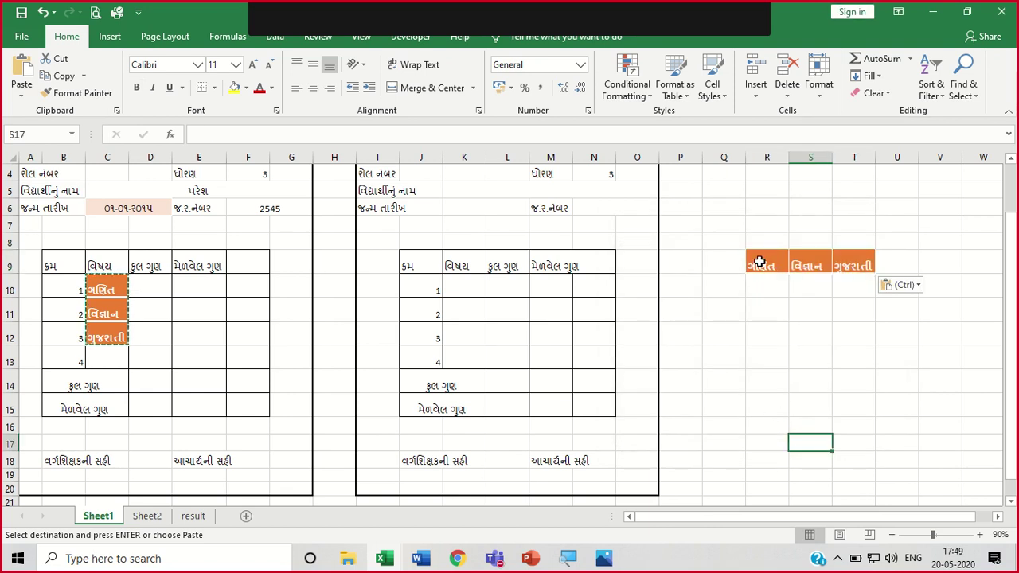
left_click_drag(756, 261, 837, 274)
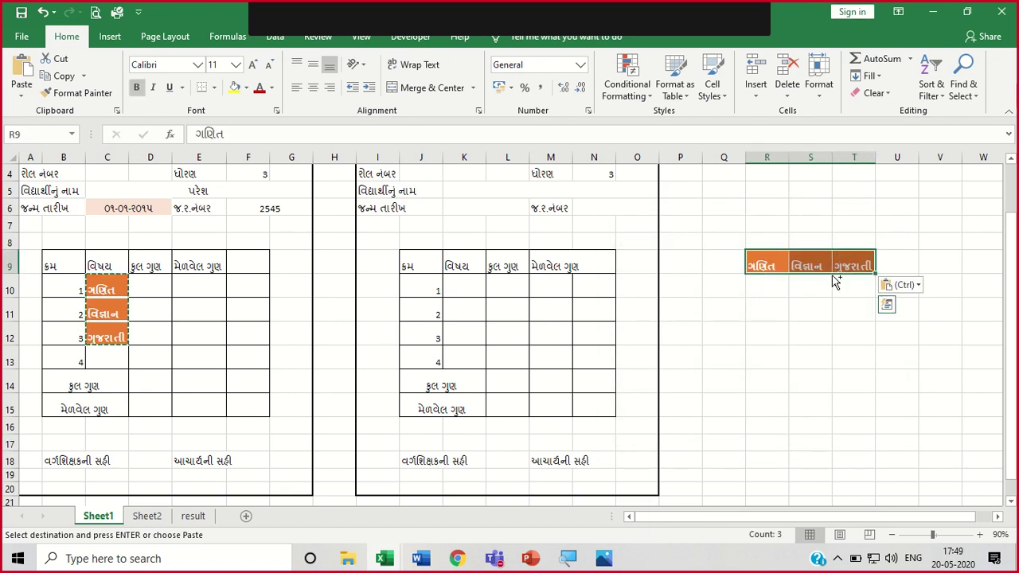
key("Delete")
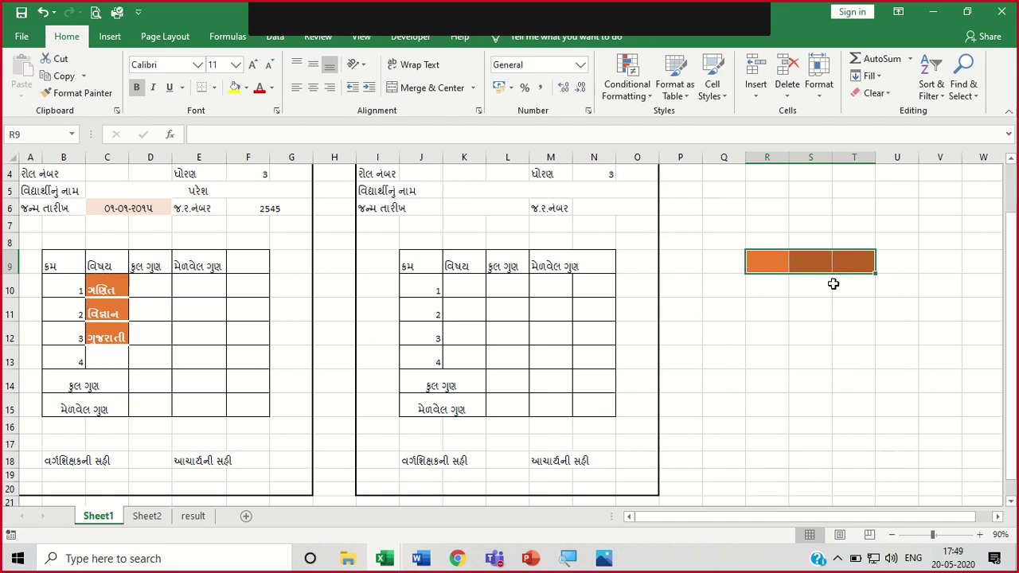
left_click(835, 286)
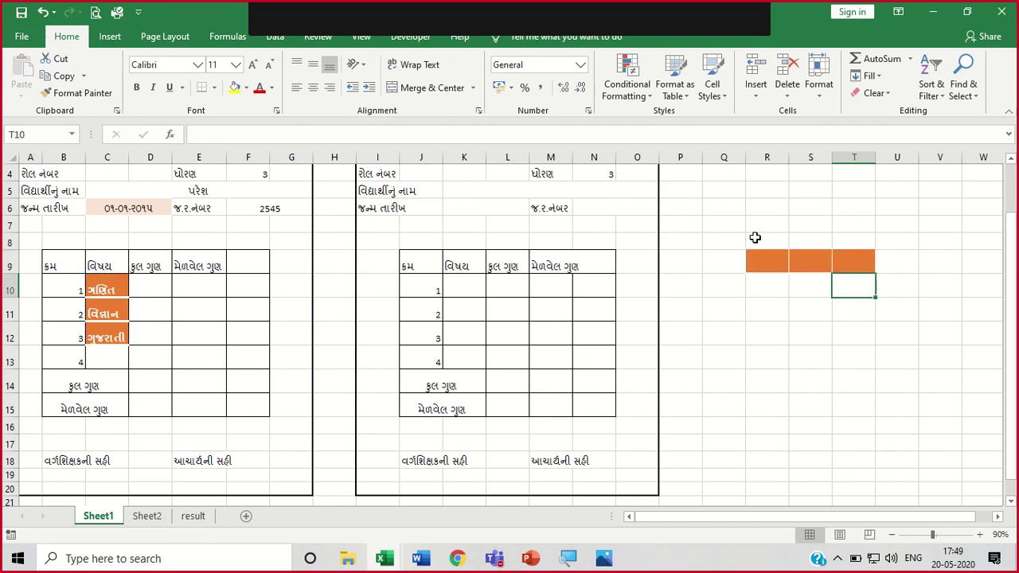
left_click_drag(756, 224, 839, 223)
key("ctrl+c")
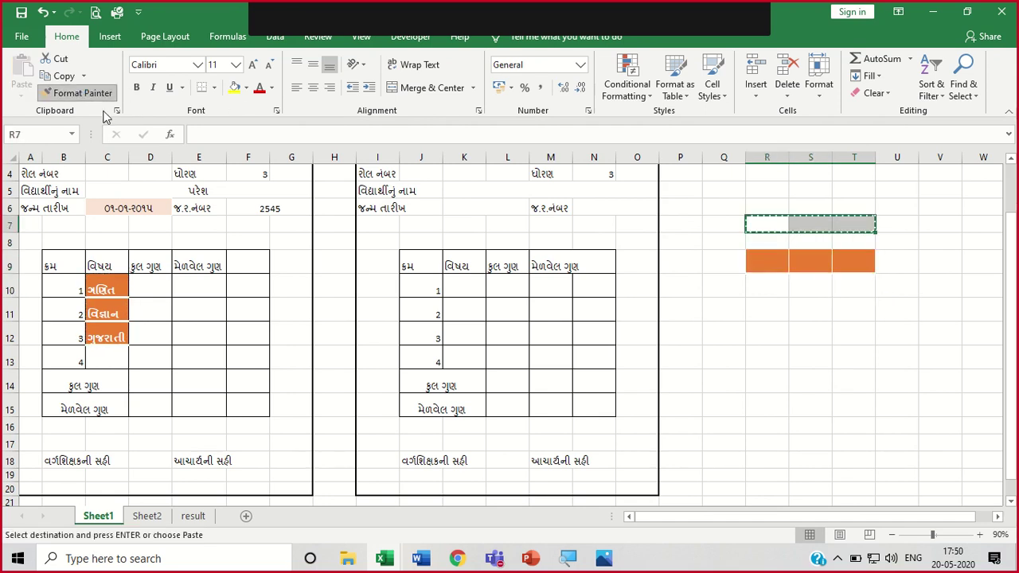
left_click(78, 92)
left_click_drag(756, 261, 853, 261)
left_click(810, 338)
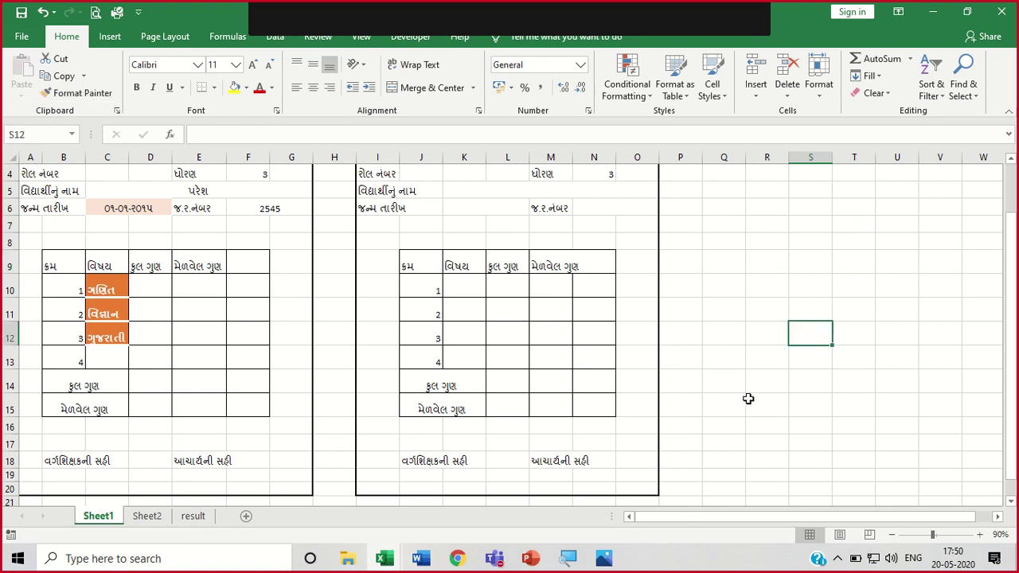
left_click(151, 288)
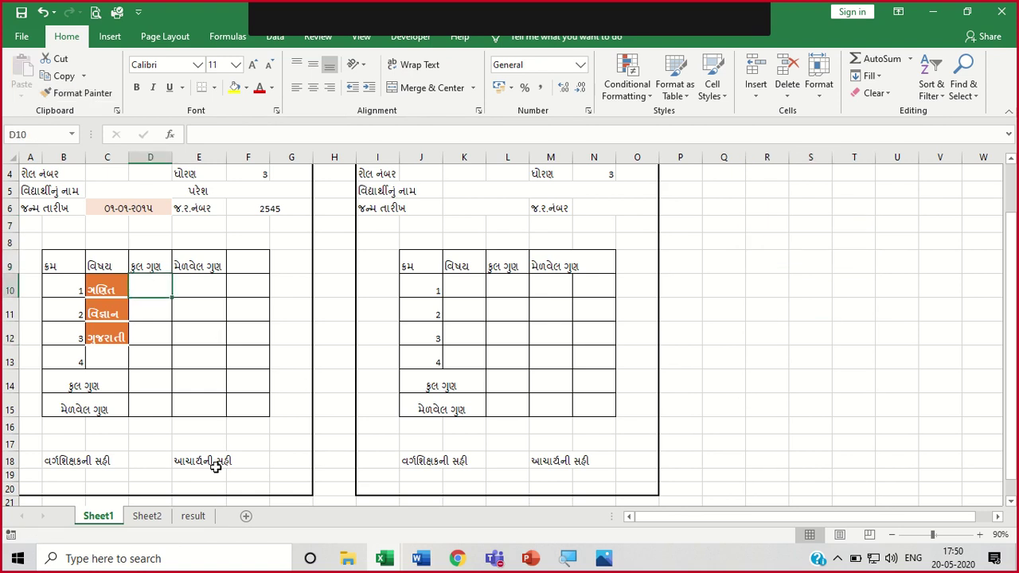
Step: Enter full marks 200 in D10, D11 and D12
left_click(159, 517)
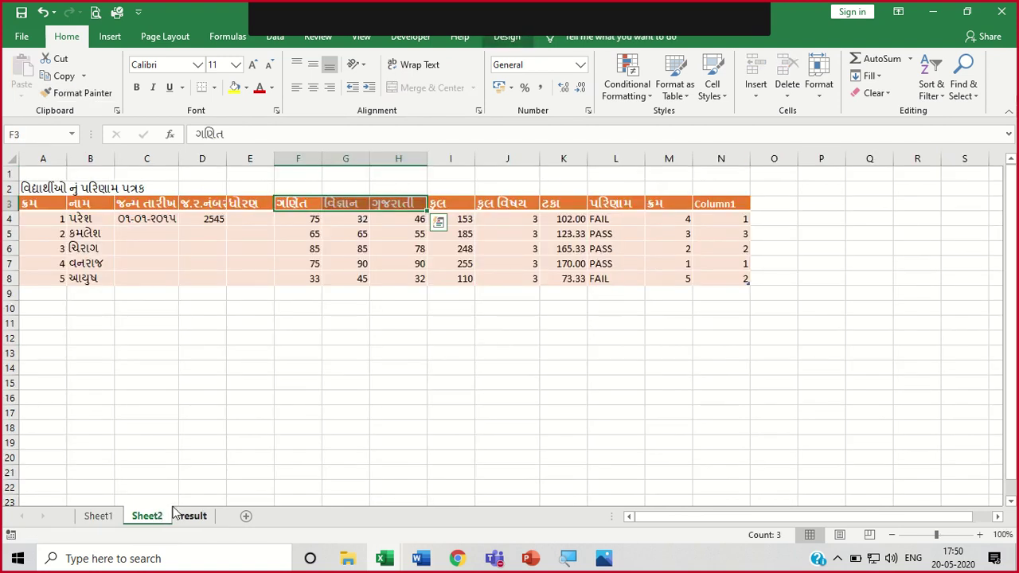
left_click(112, 519)
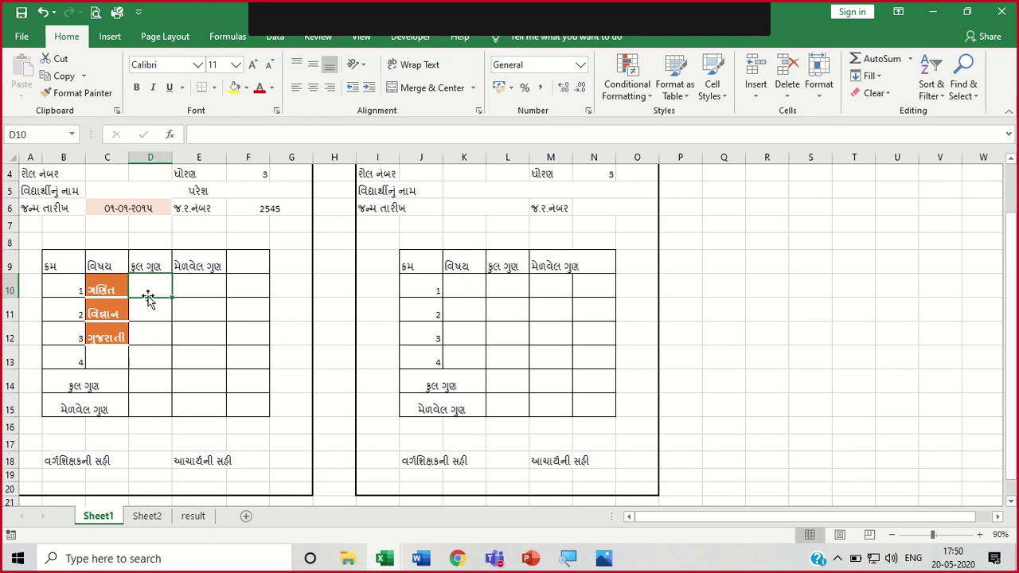
type("200")
key("Return")
type("200")
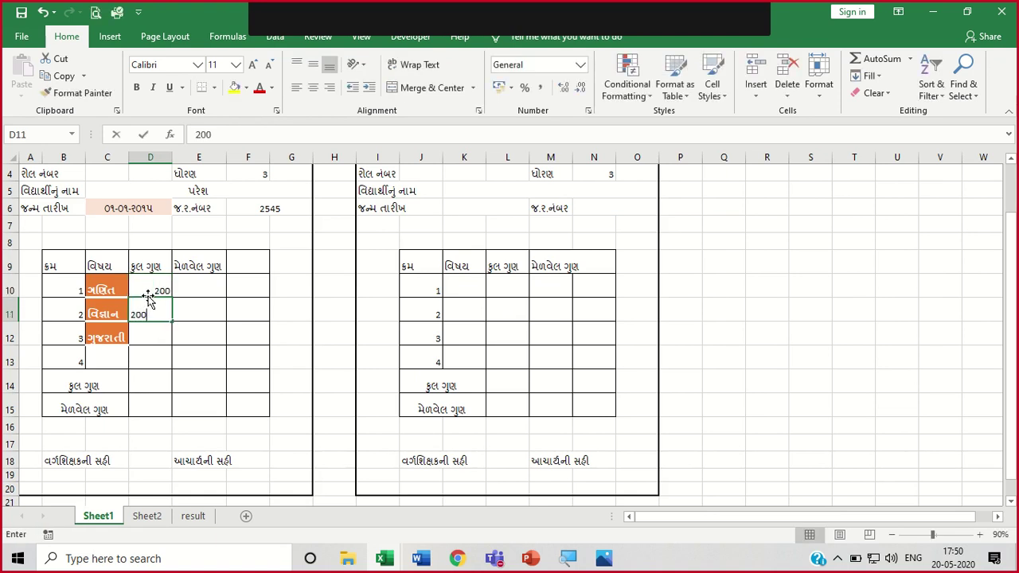
key("Return")
type("200")
key("Return")
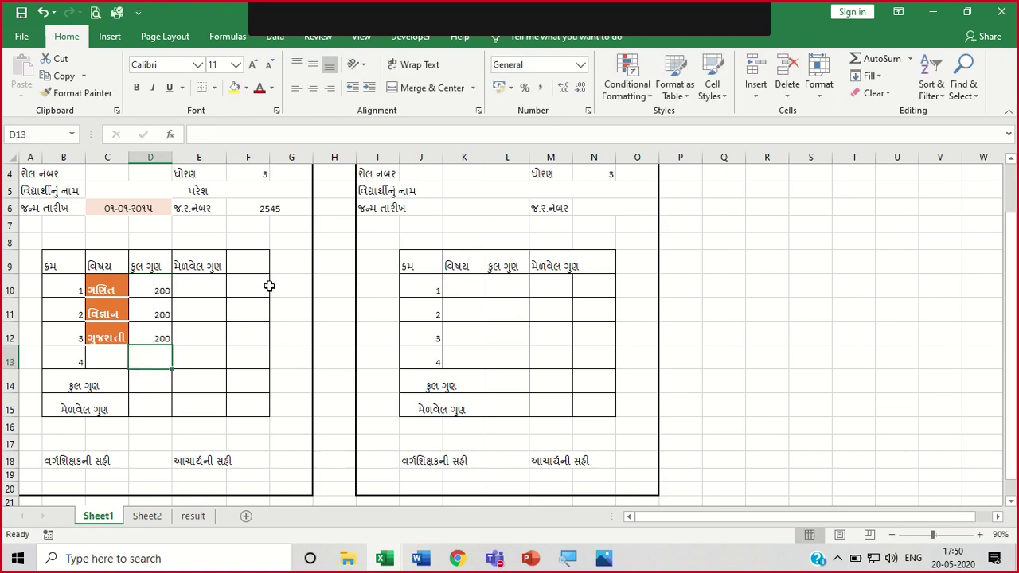
Step: Add the Gujarati column heading ગ્રેડ in F9
left_click(236, 266)
scroll(236, 271, "up", 1)
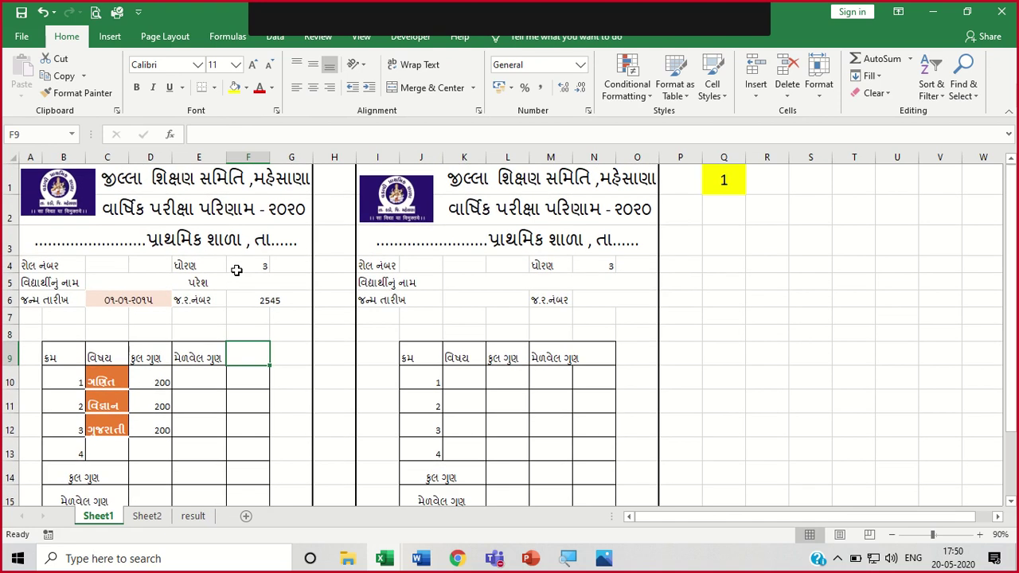
key("super+space")
key("super+space")
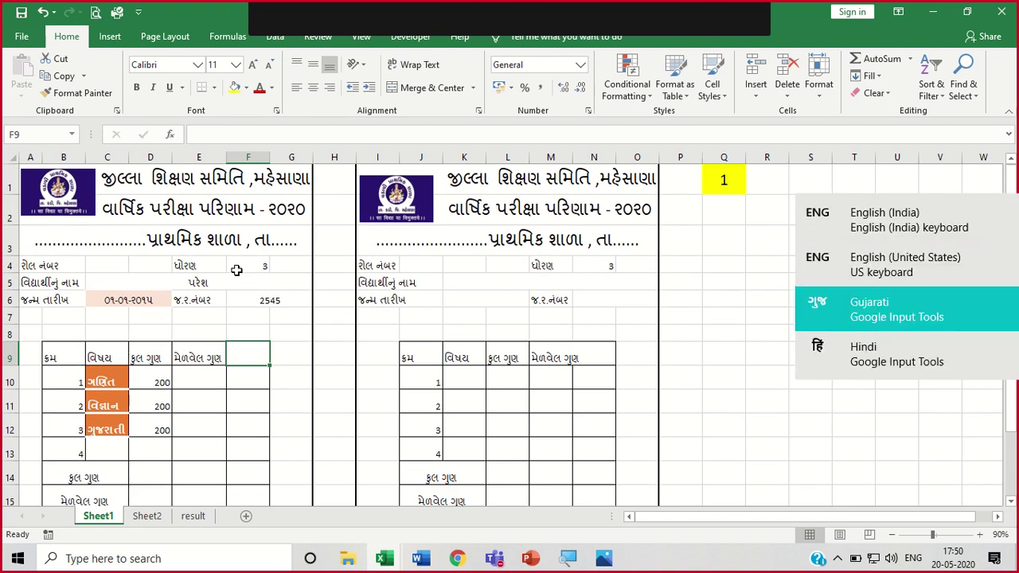
type("grad")
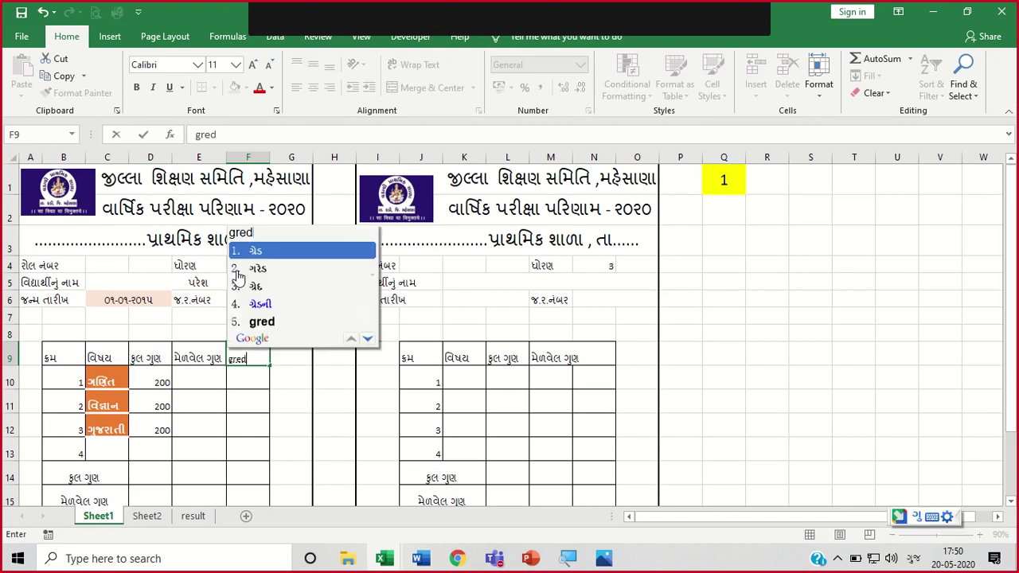
key("space")
key("Return")
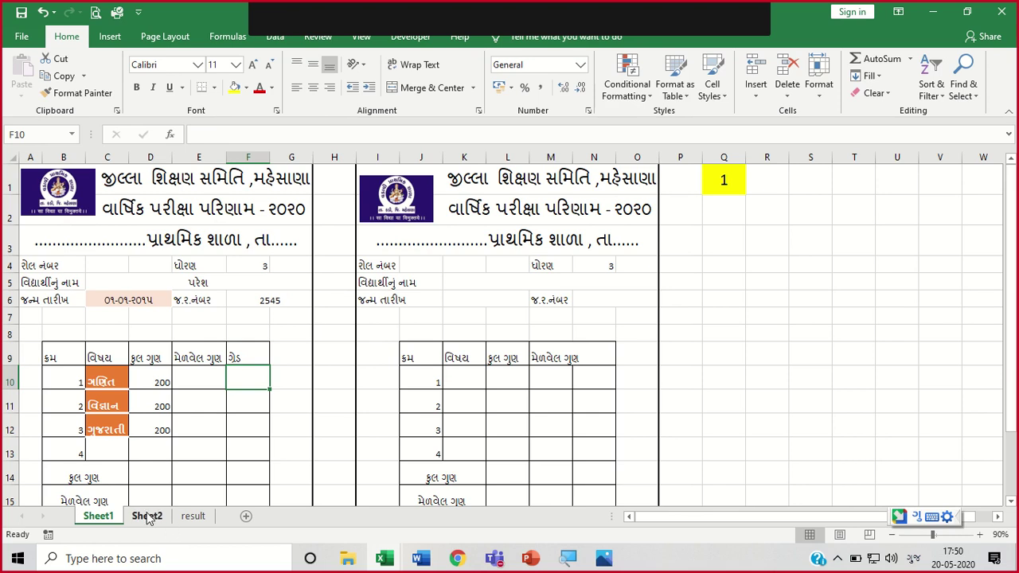
left_click(237, 300)
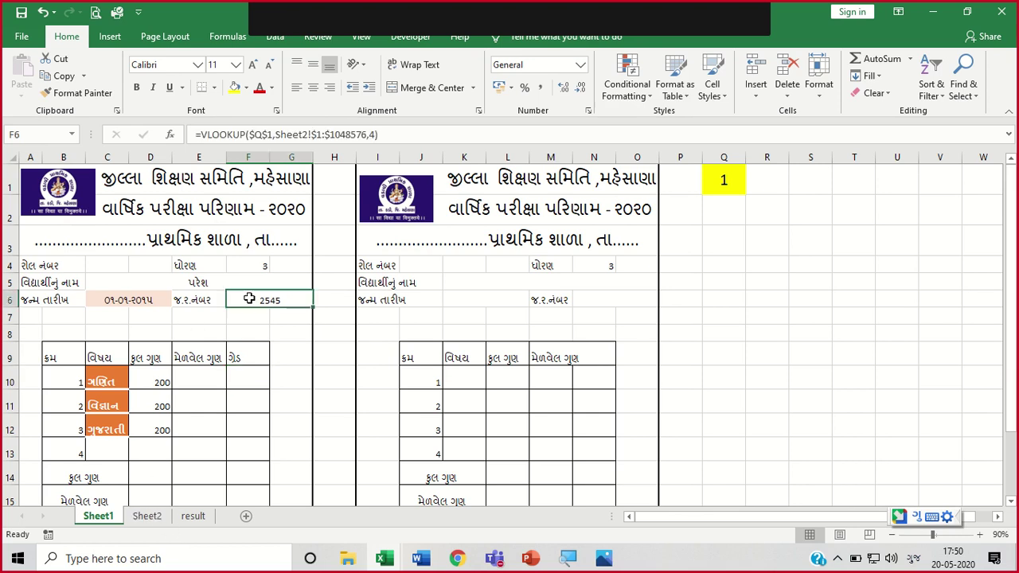
Step: Enter =VLOOKUP($Q$1,Sheet2!$1:$1048576,4) in F10, copied from F6, showing 2545
left_click(395, 134)
left_click_drag(395, 134, 196, 138)
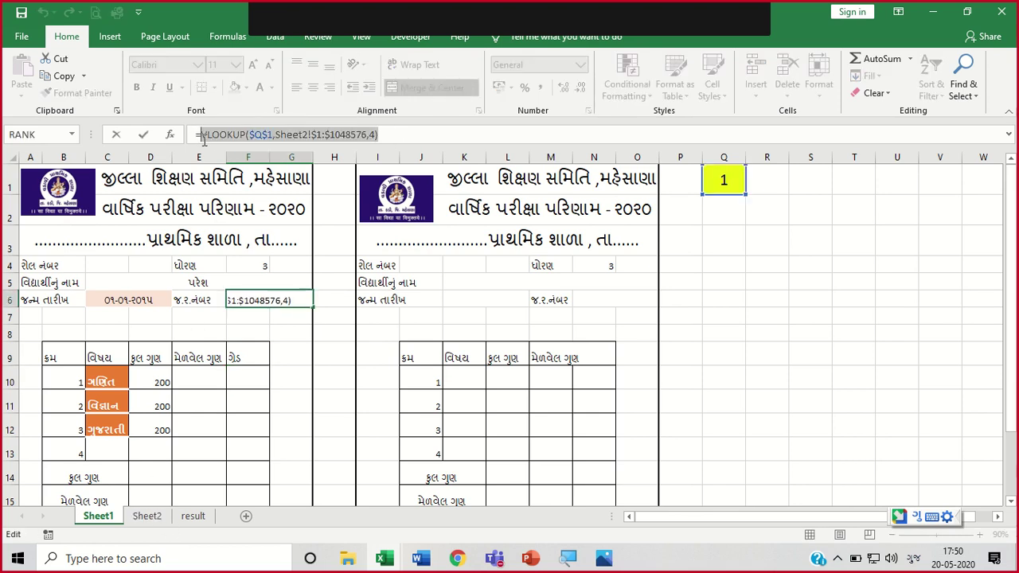
key("ctrl+c")
key("Return")
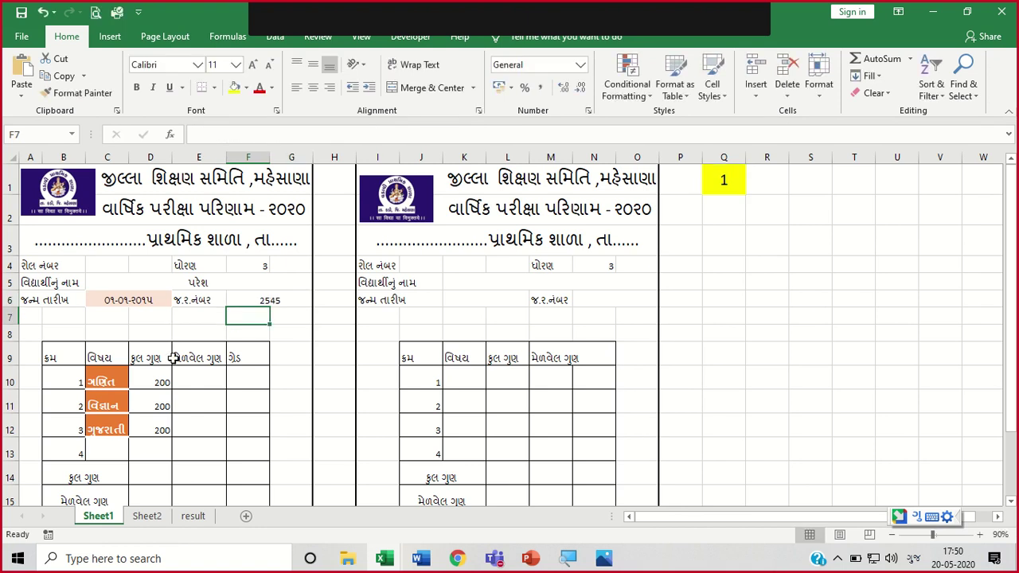
left_click(252, 382)
type("=")
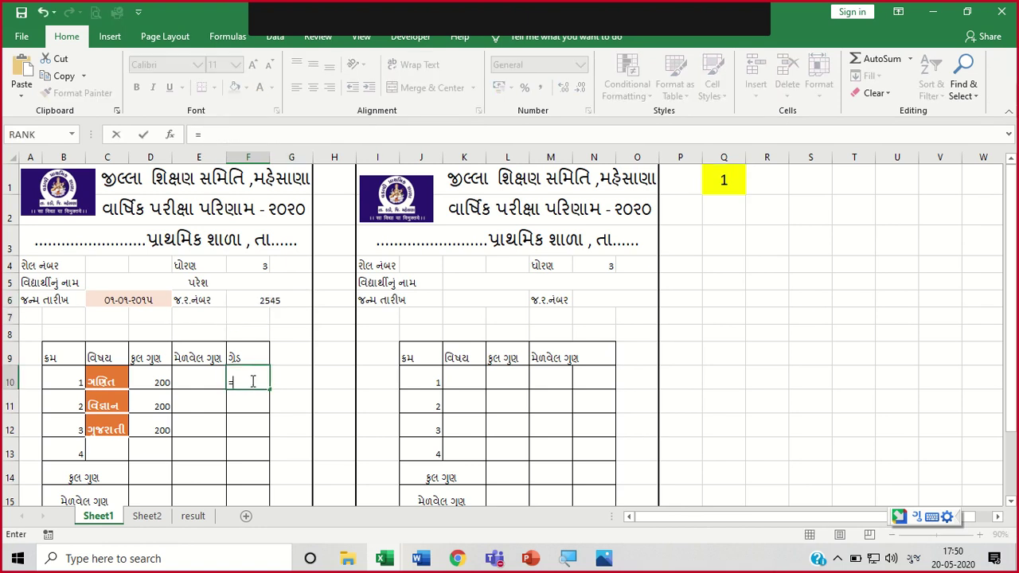
type("VLOOKUP($Q$1,Sheet2!$1:$1048576,4)")
key("Return")
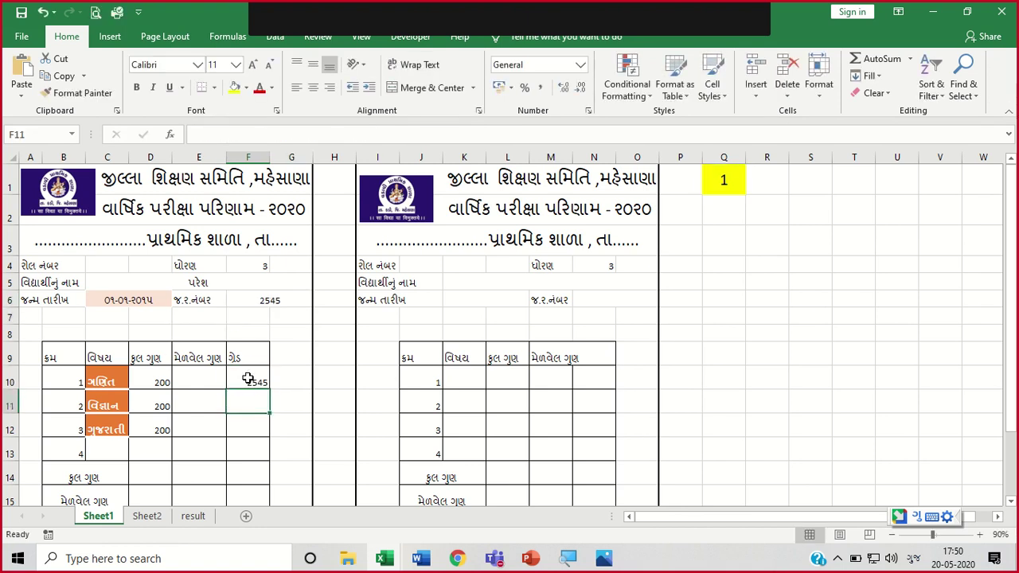
left_click(251, 382)
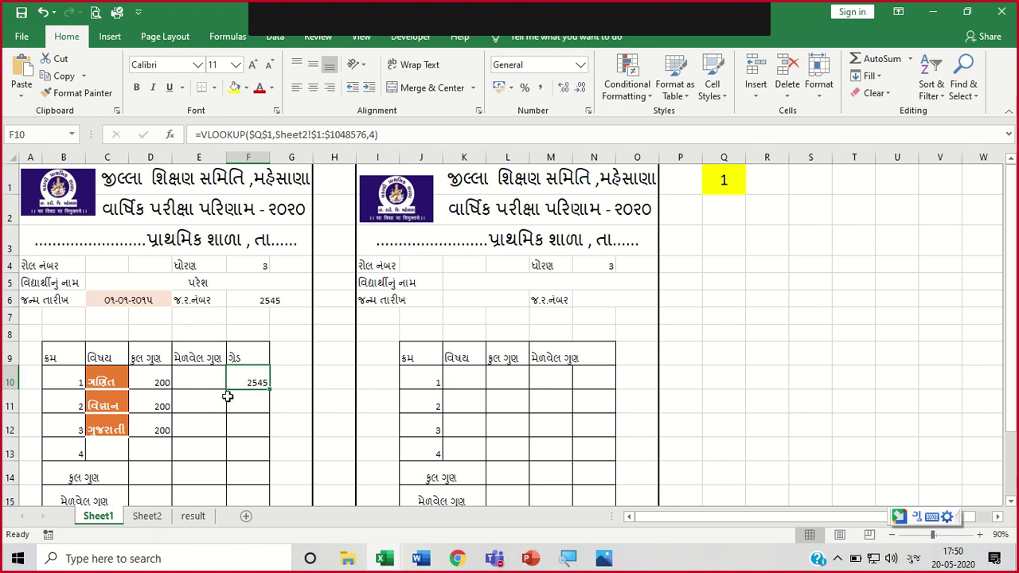
left_click(146, 515)
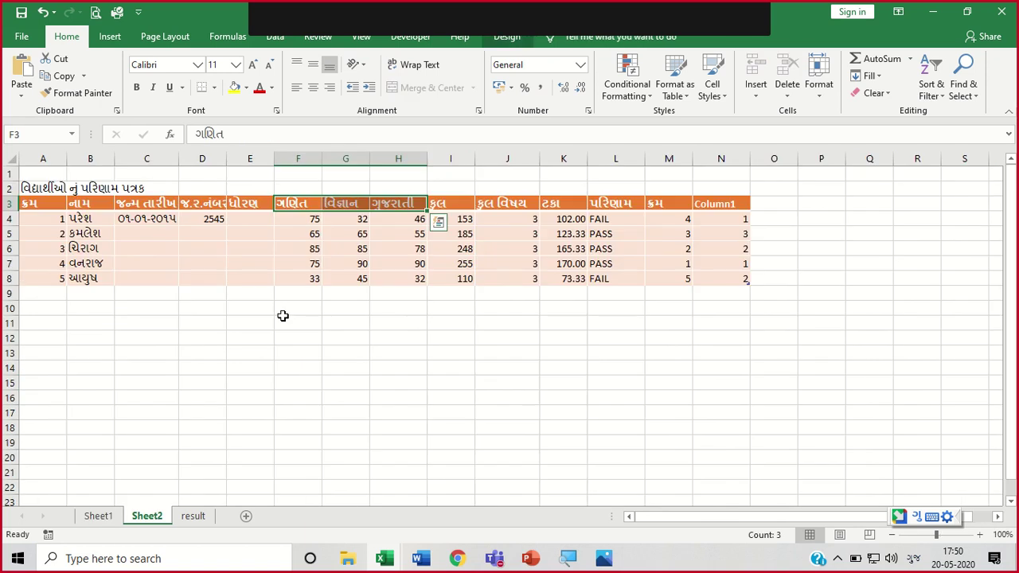
left_click(314, 217)
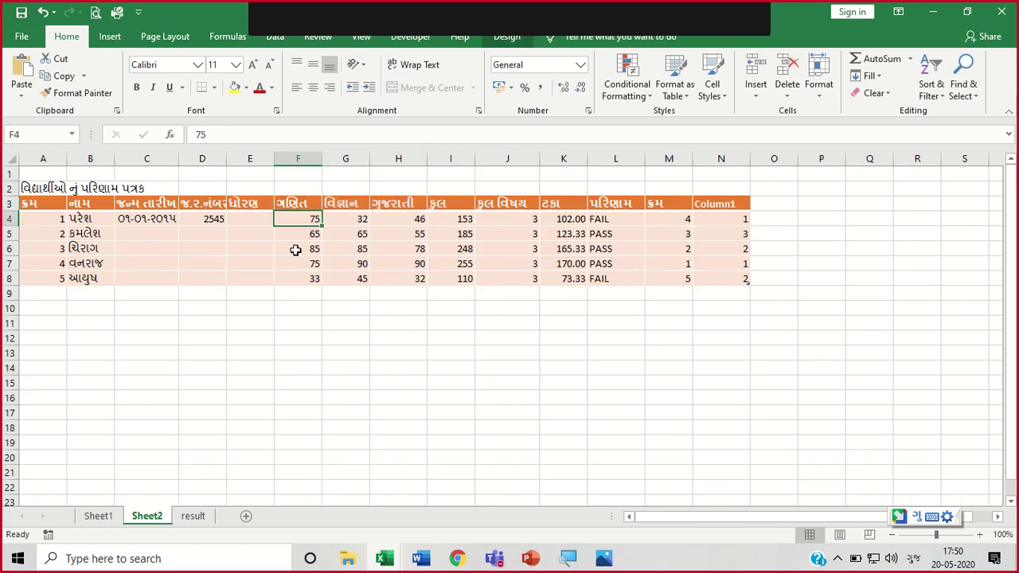
key("ctrl+Home")
key("Right")
key("Right")
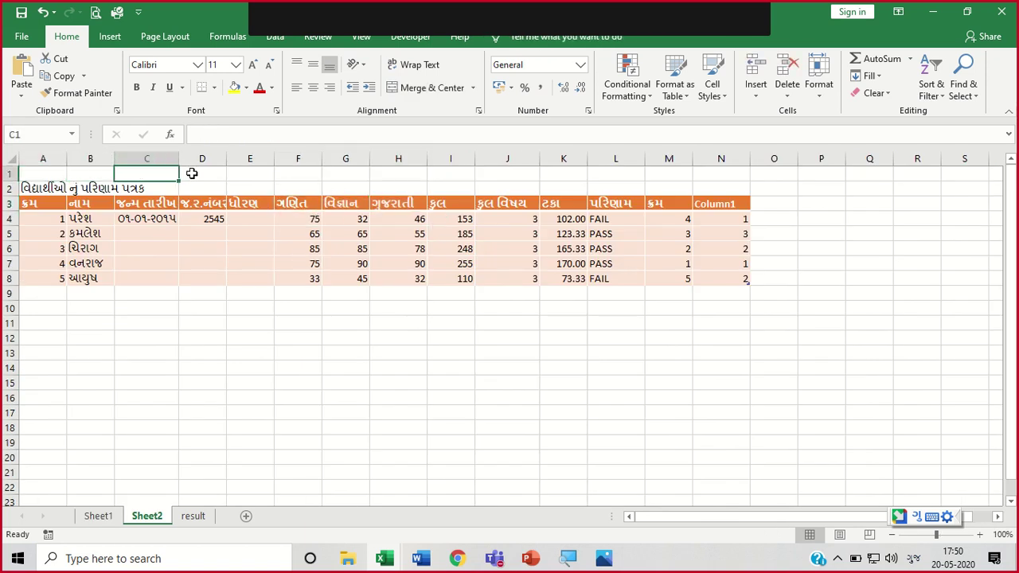
key("Right")
left_click(242, 174)
left_click(298, 174)
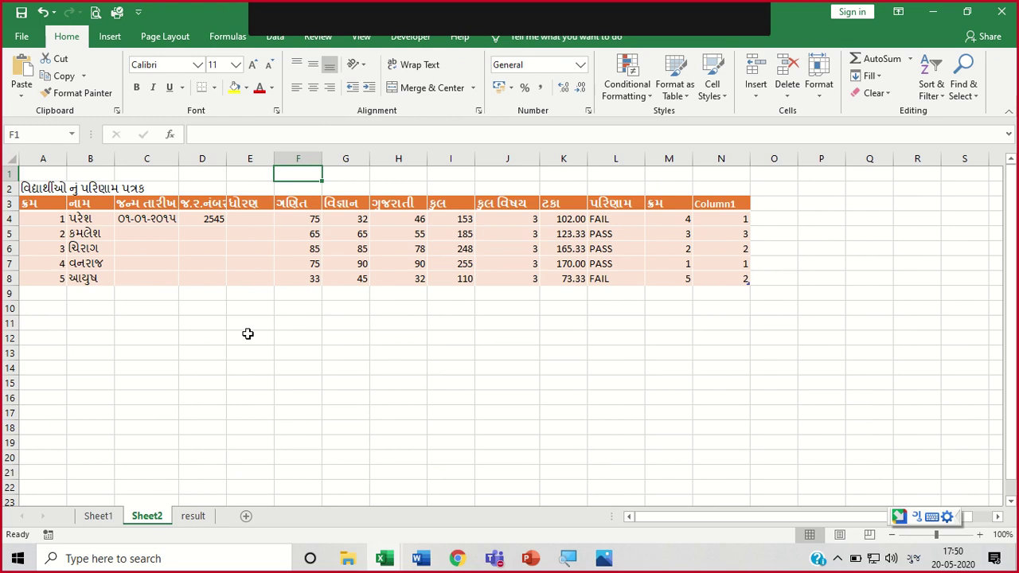
left_click(99, 517)
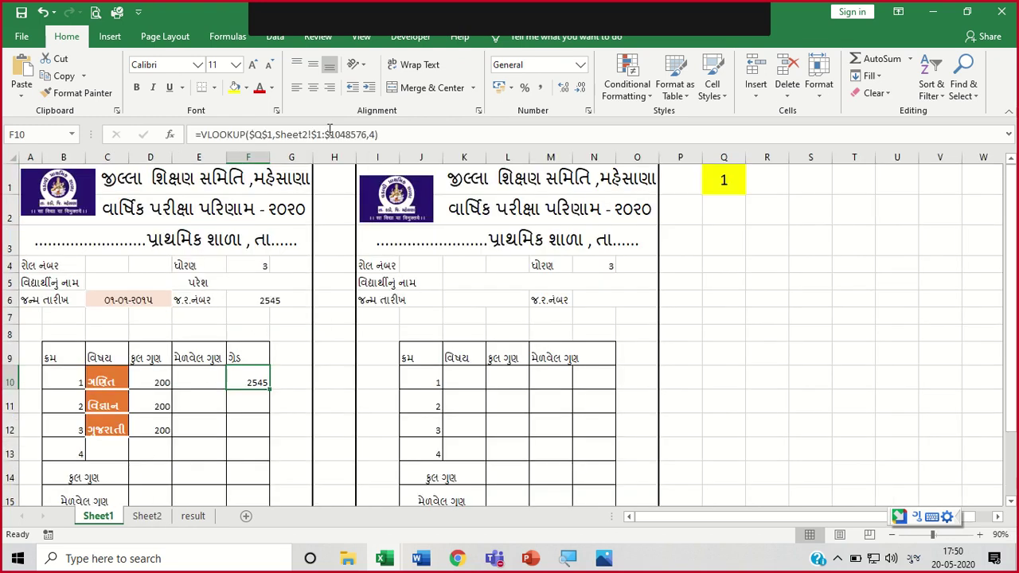
Step: Correct F10's VLOOKUP column index so it pulls the ગણિત mark 75
left_click(372, 133)
key("BackSpace")
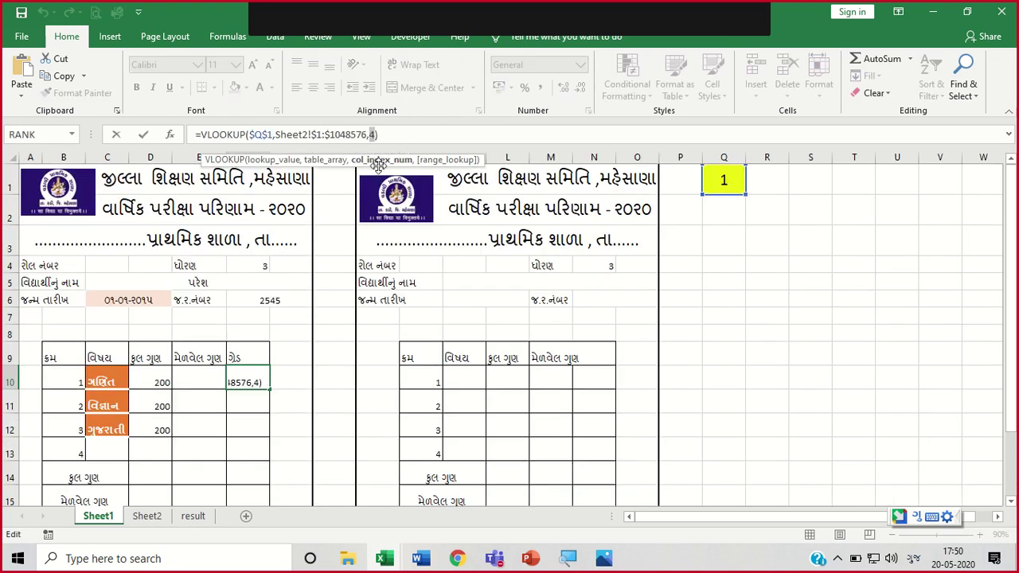
type("6")
key("BackSpace")
type("9")
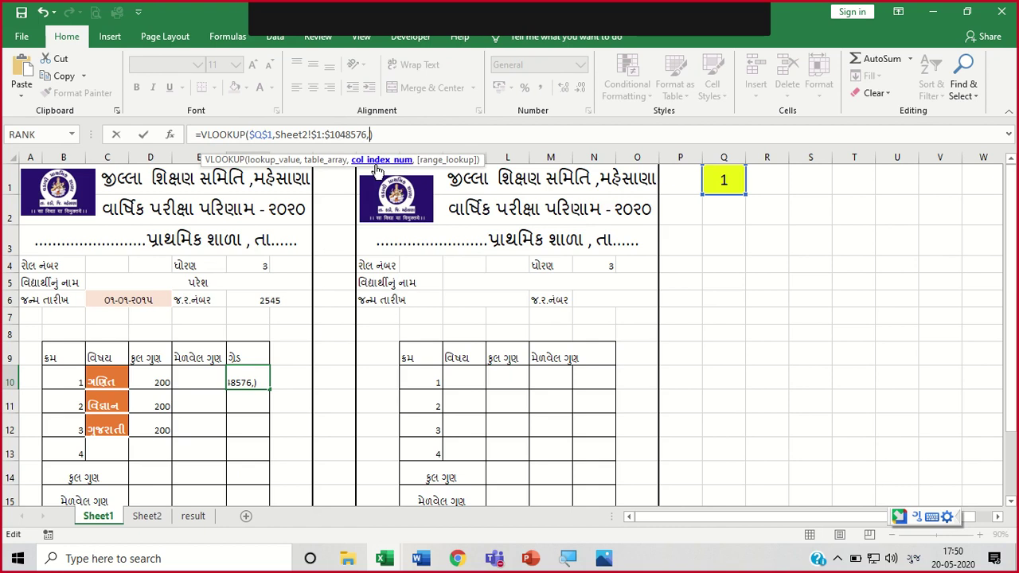
key("BackSpace")
key("super+space")
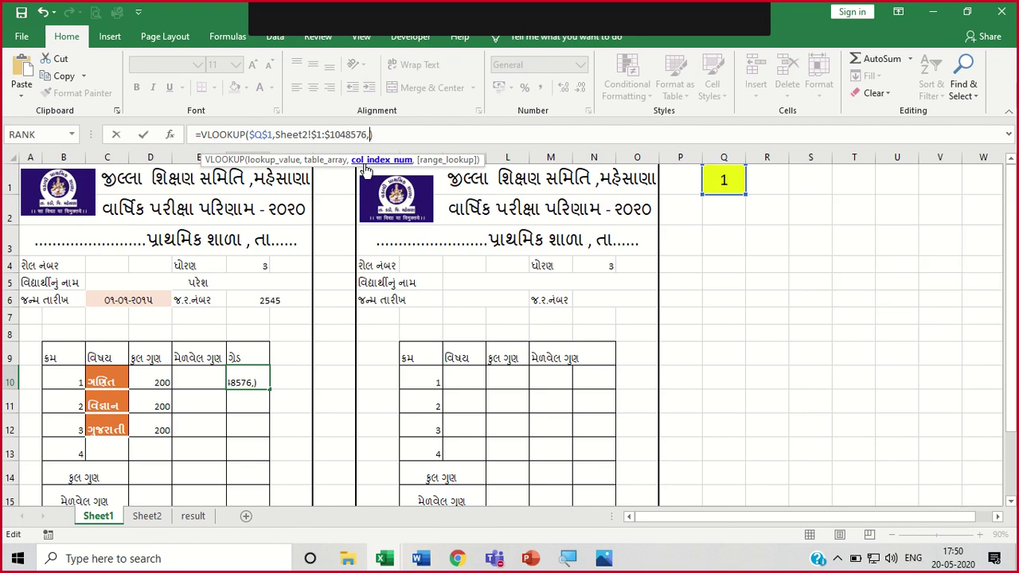
type("4")
key("Return")
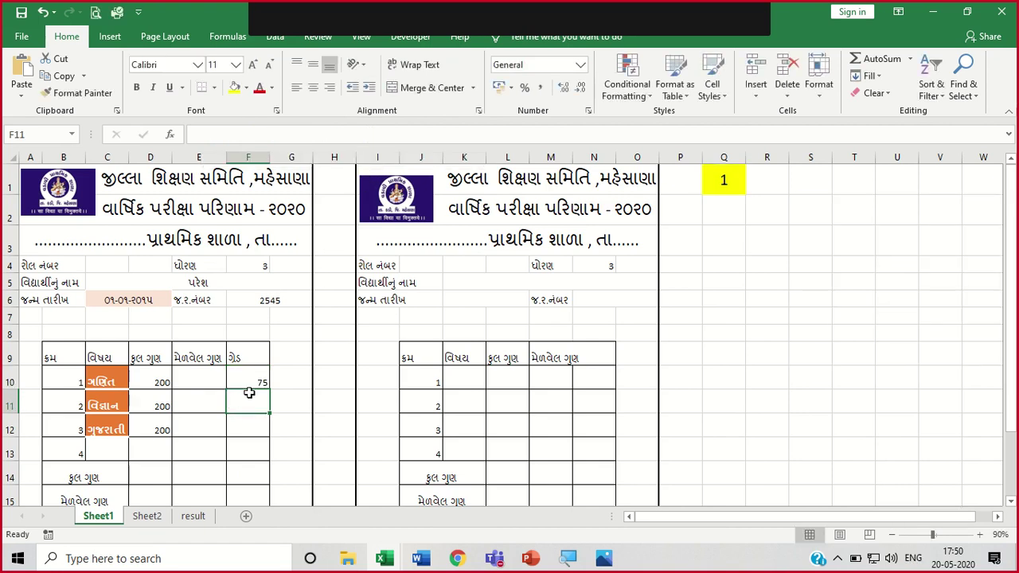
Step: Fill F10 down to F12, setting F11 and F12 to columns 7 and 8
left_click(250, 383)
left_click_drag(269, 393, 269, 436)
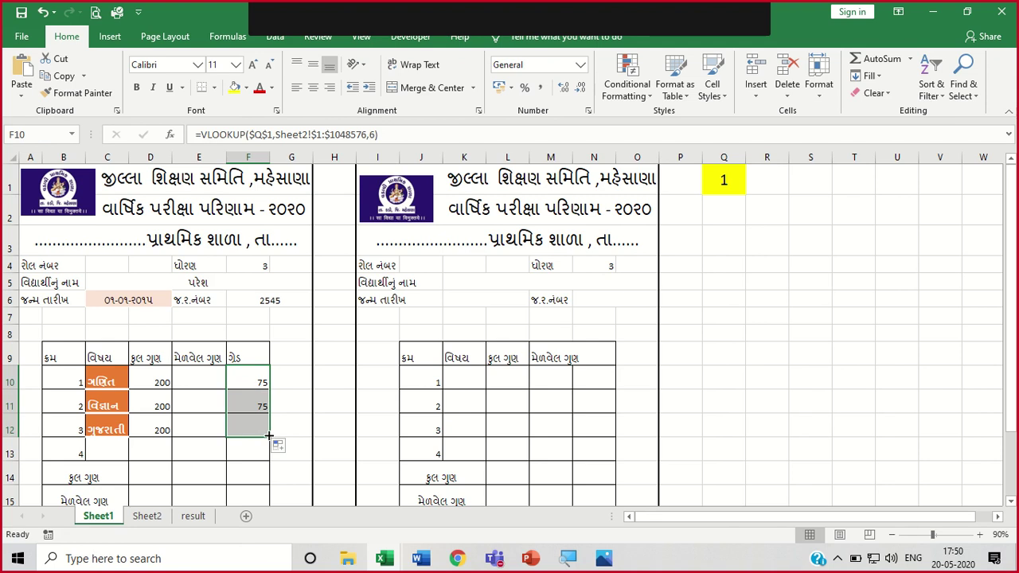
left_click(253, 394)
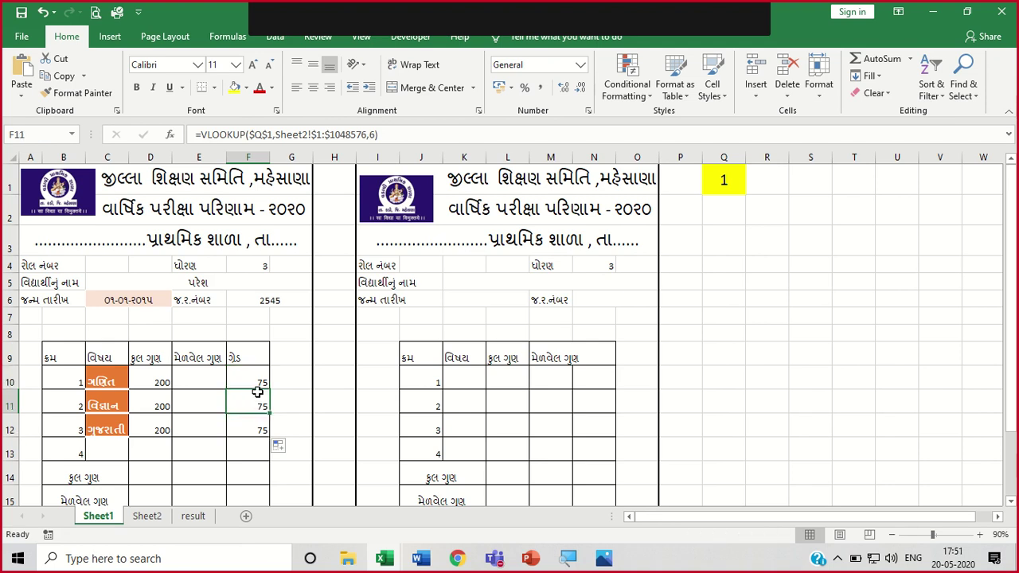
left_click(378, 134)
type("7")
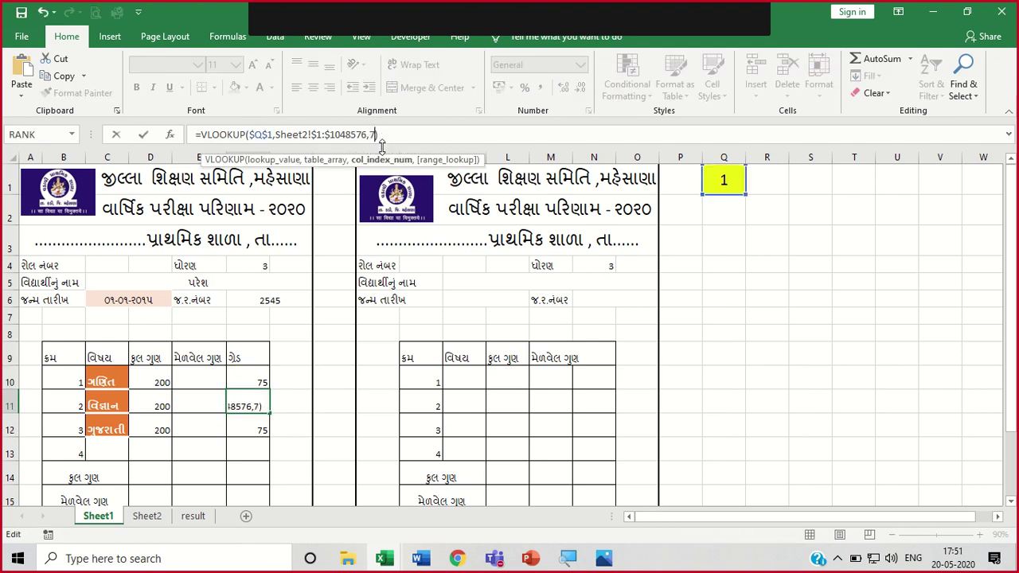
key("Return")
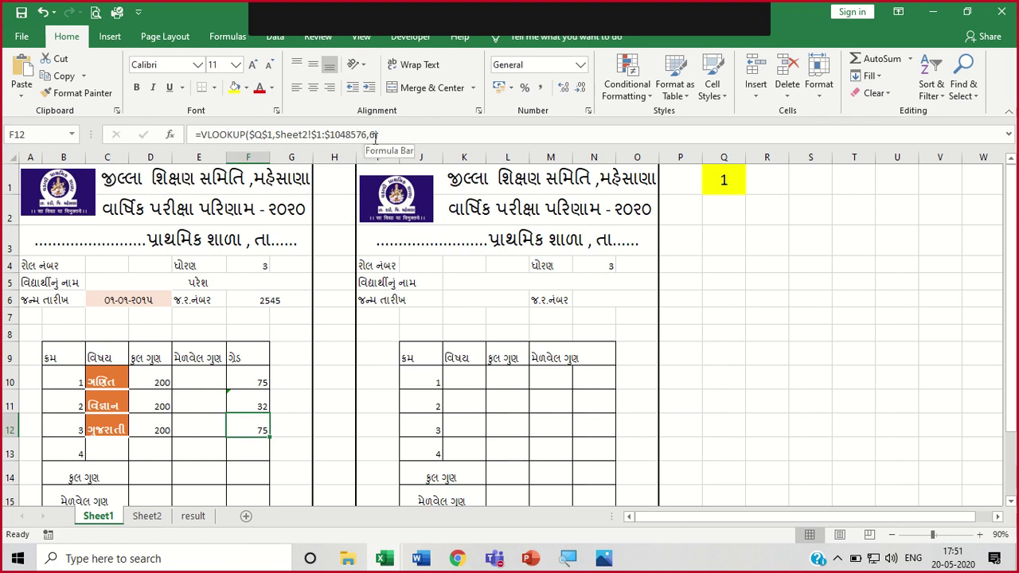
left_click(374, 135)
key("BackSpace")
type("7")
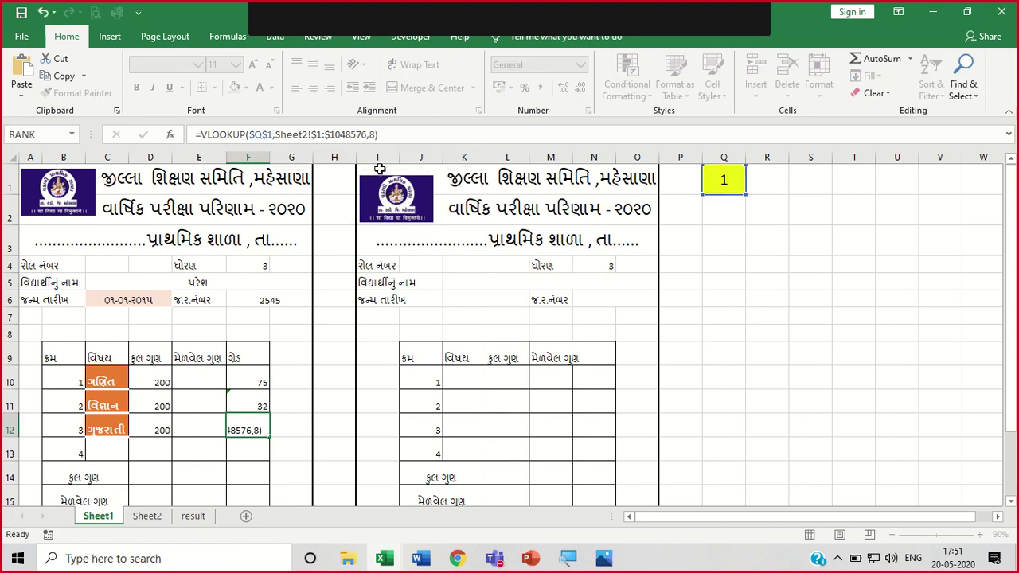
key("Return")
scroll(250, 295, "down", 1)
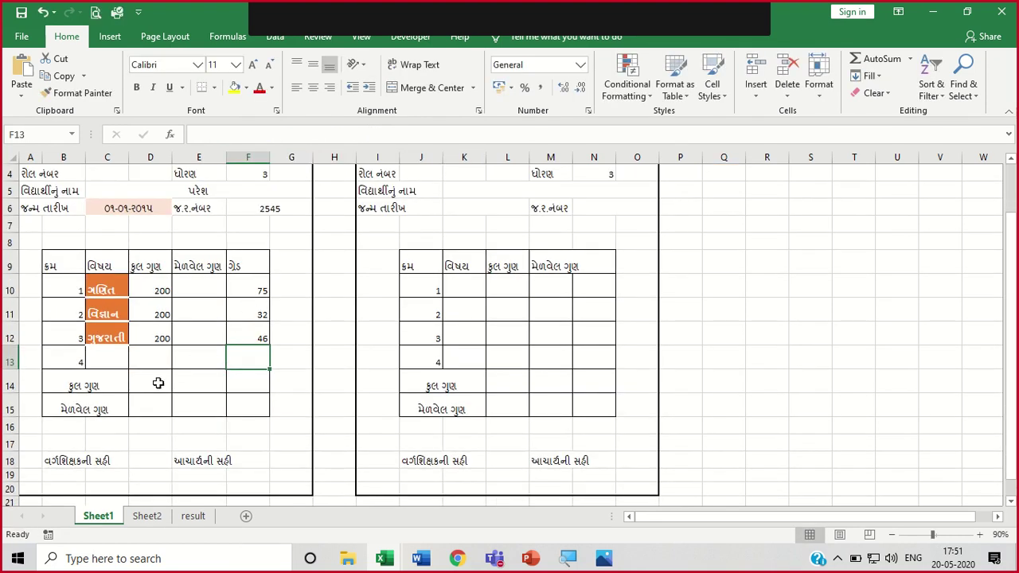
Step: Enter 600 as the total full marks in D14
left_click(163, 384)
type("600")
key("Return")
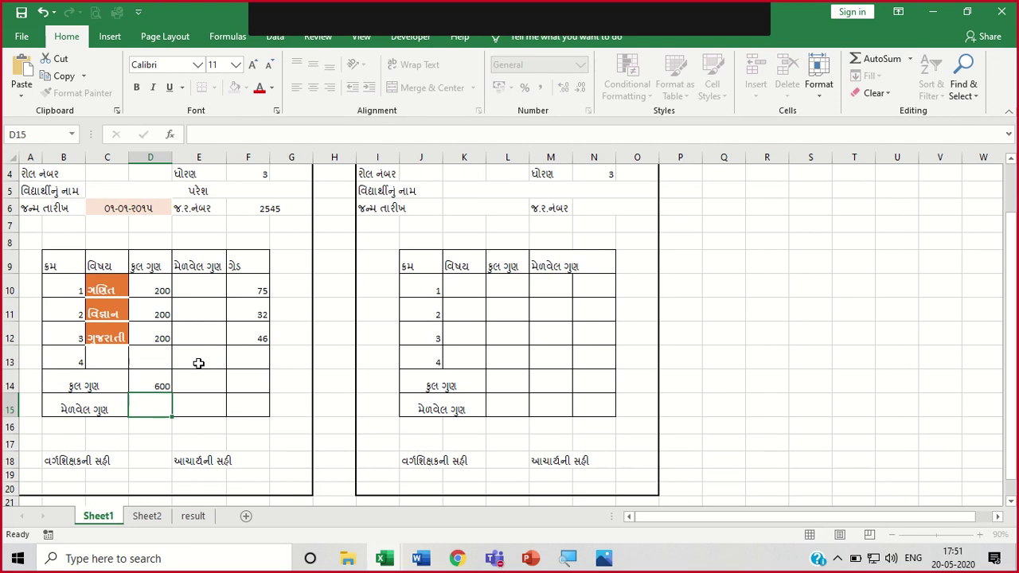
Step: Copy the lookup results 75, 32 and 46 from F10:F12 into E10:E12
left_click(253, 390)
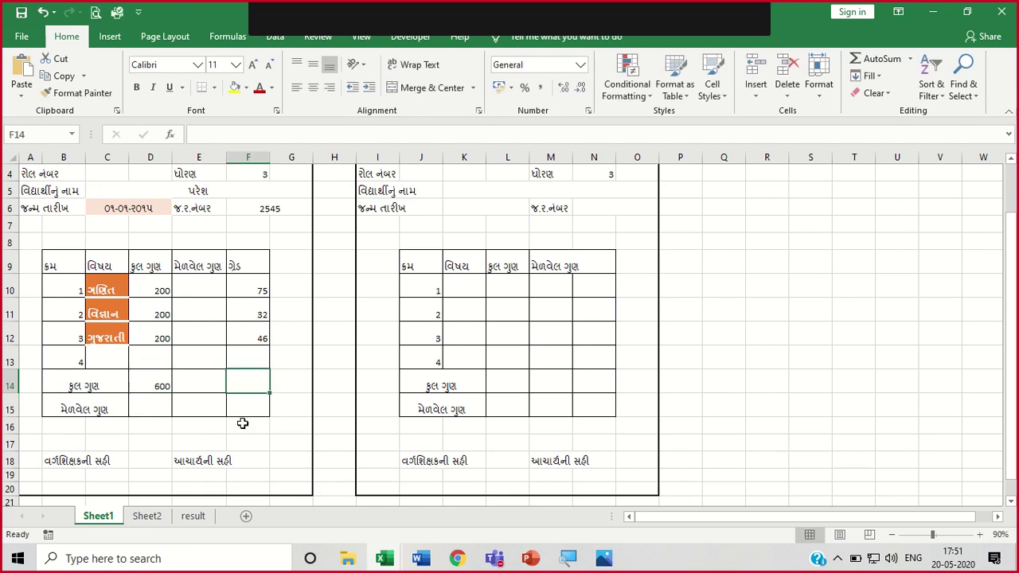
left_click(251, 290)
left_click(210, 288)
left_click(258, 286)
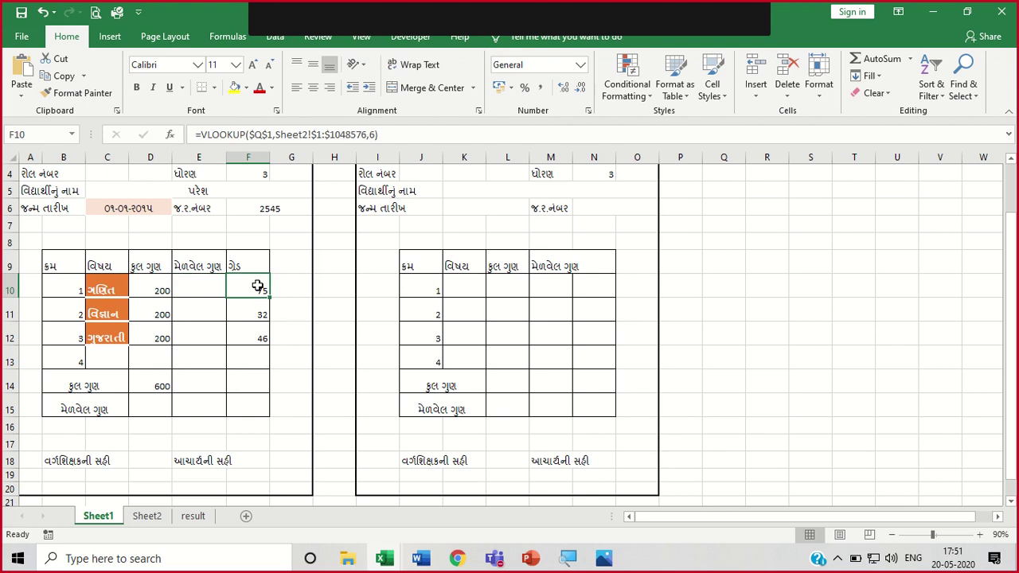
left_click_drag(259, 284, 261, 360)
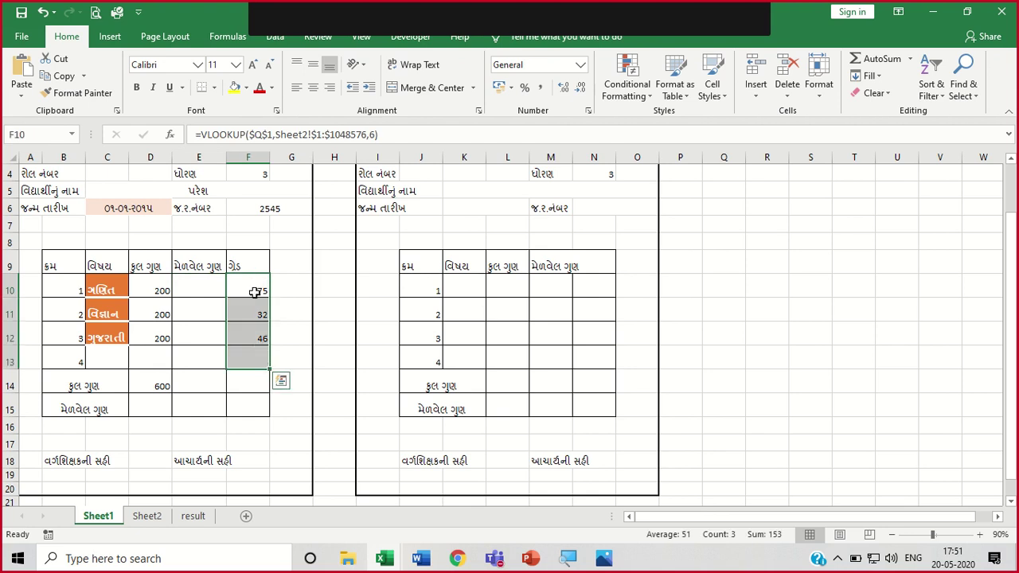
left_click_drag(254, 293, 257, 330)
key("ctrl+c")
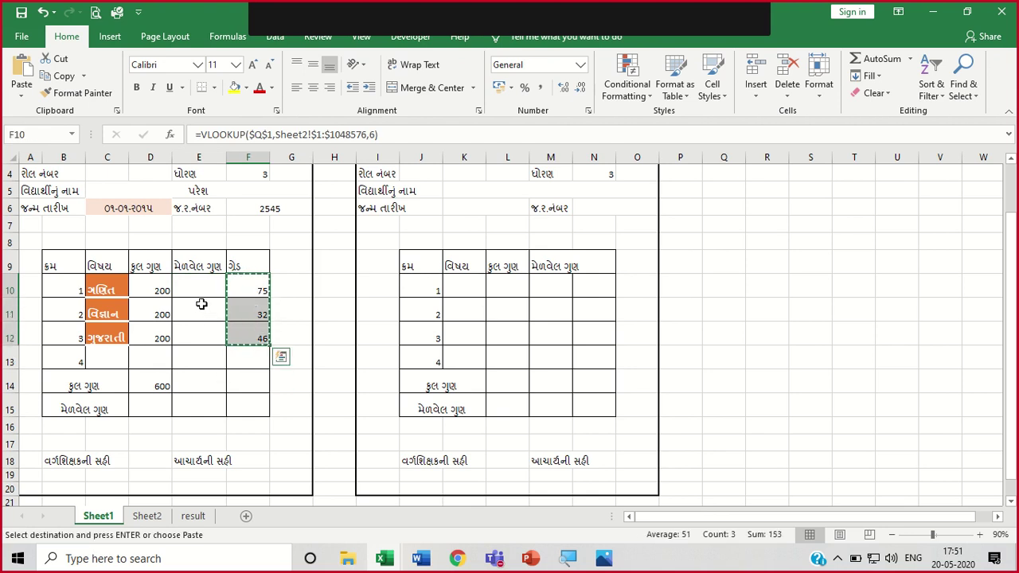
left_click(205, 292)
key("ctrl+v")
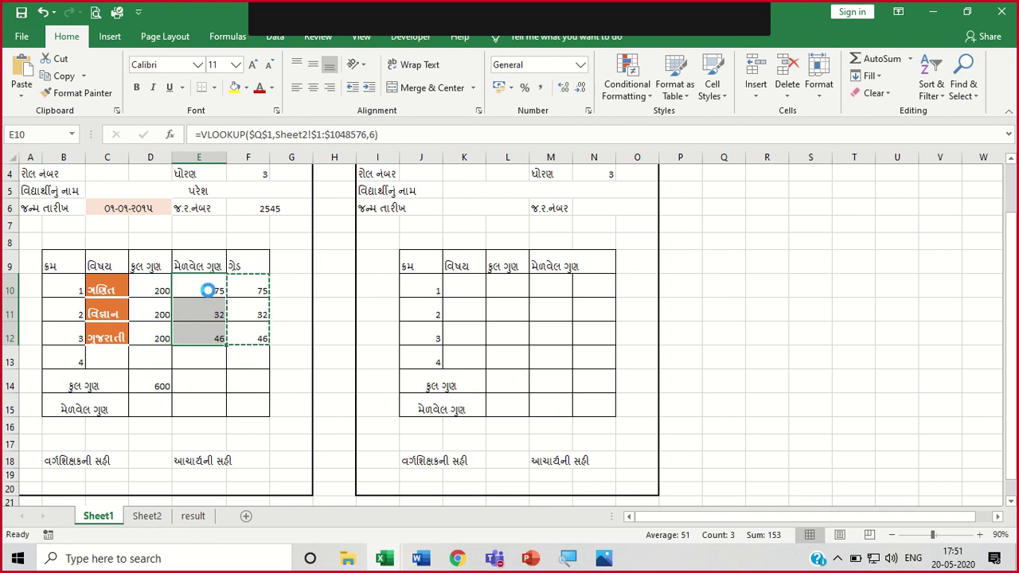
key("Escape")
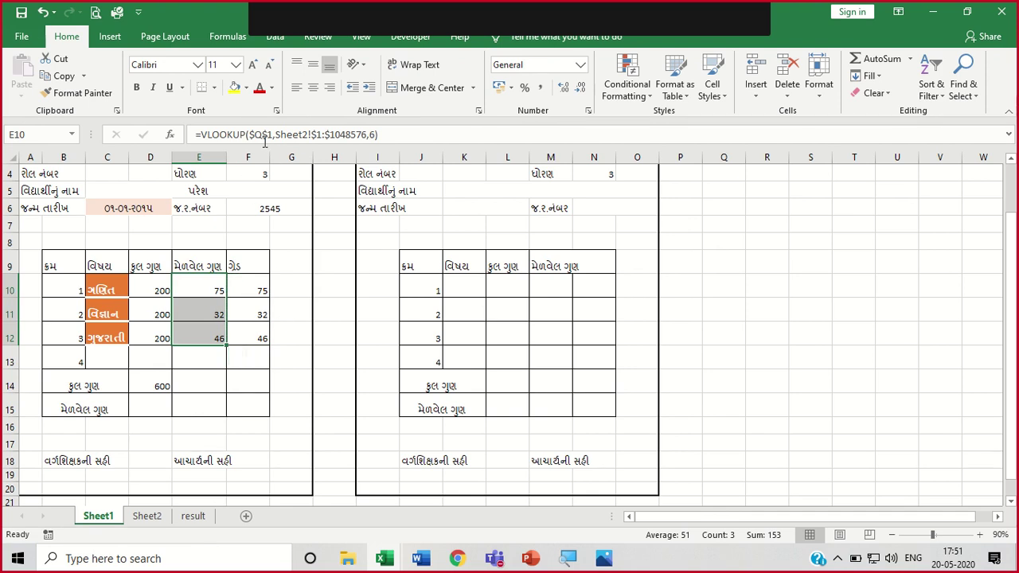
left_click_drag(256, 288, 252, 286)
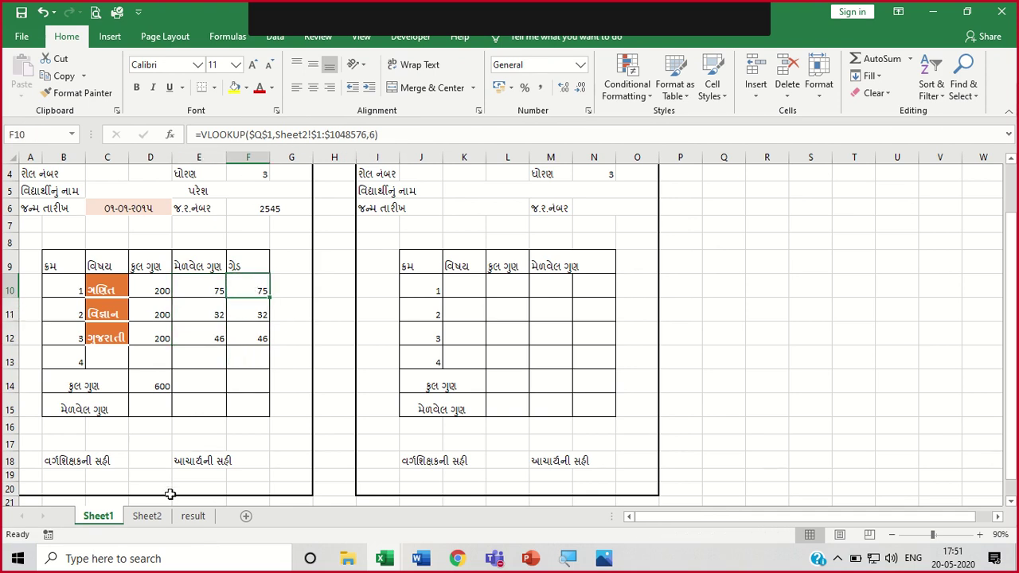
Step: Review the વિજ્ઞાન column in the Sheet2 marks table
left_click(157, 522)
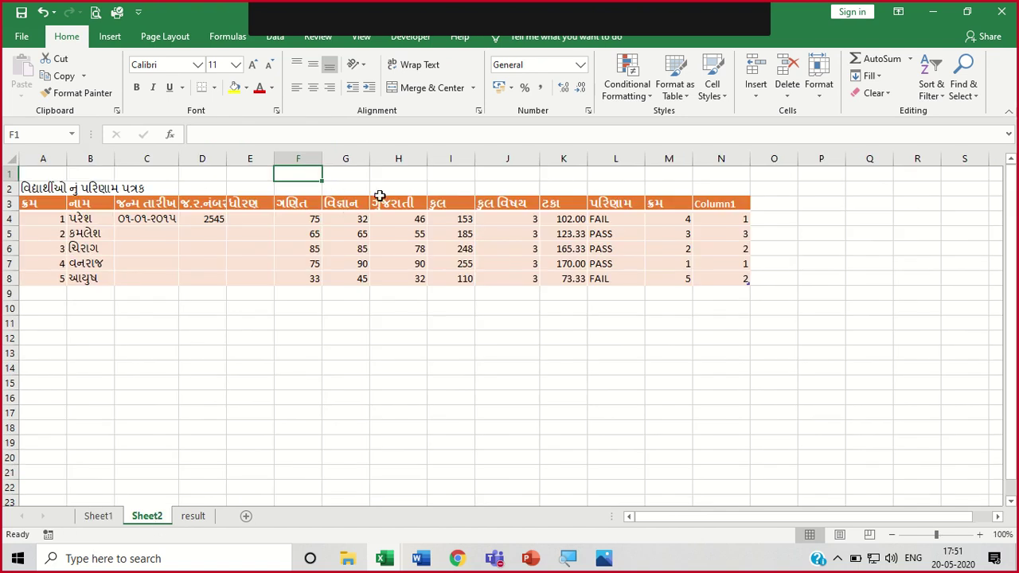
left_click(351, 159)
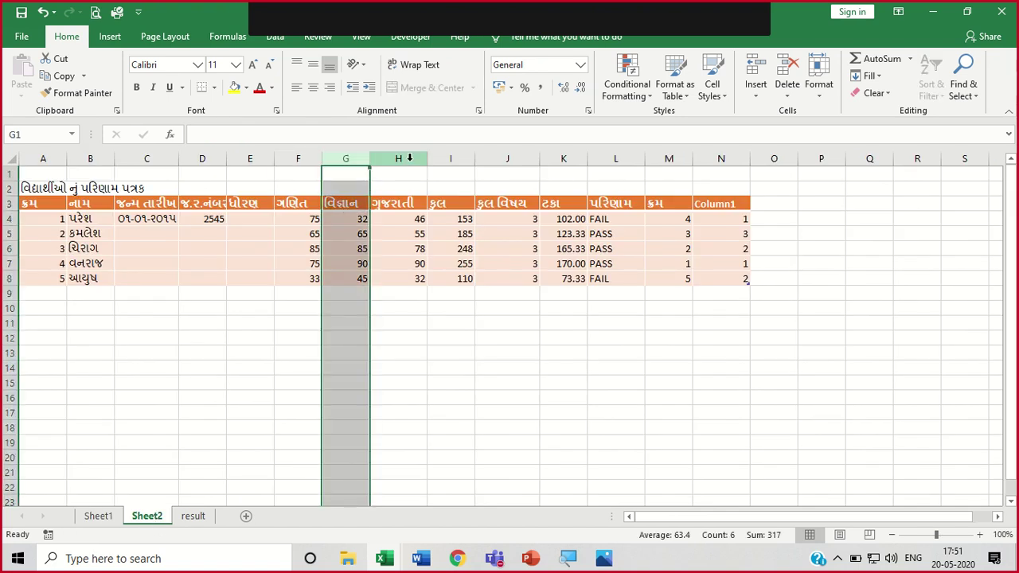
left_click(97, 516)
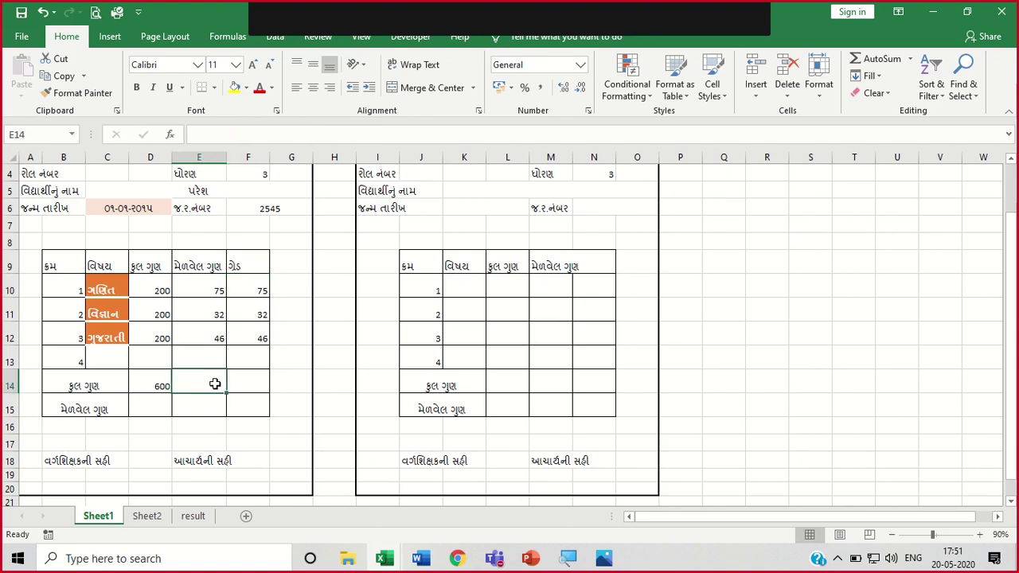
left_click(151, 517)
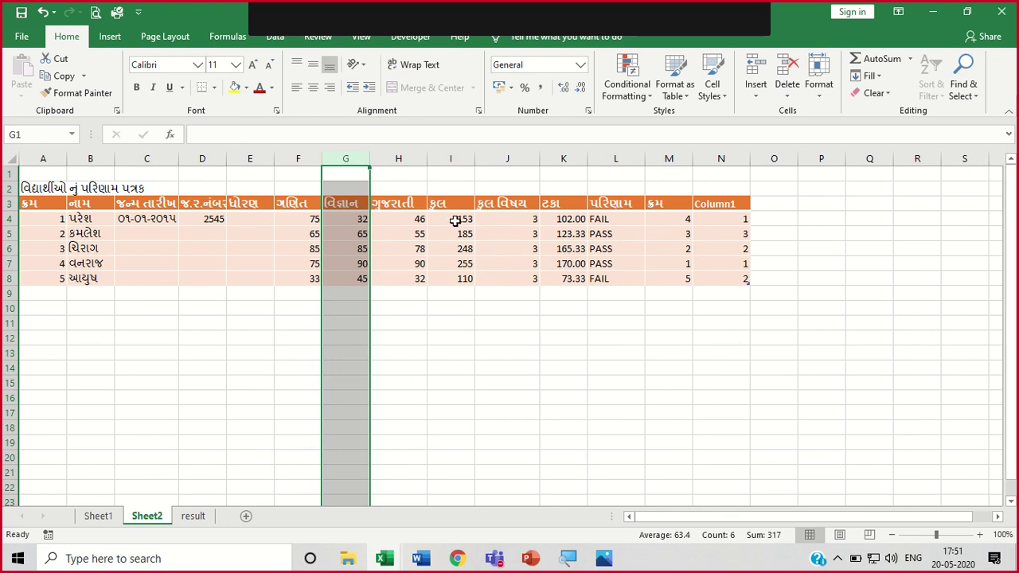
left_click(456, 222)
Step: Copy E12's lookup formula into E14 so the total obtained marks read 153
left_click(100, 516)
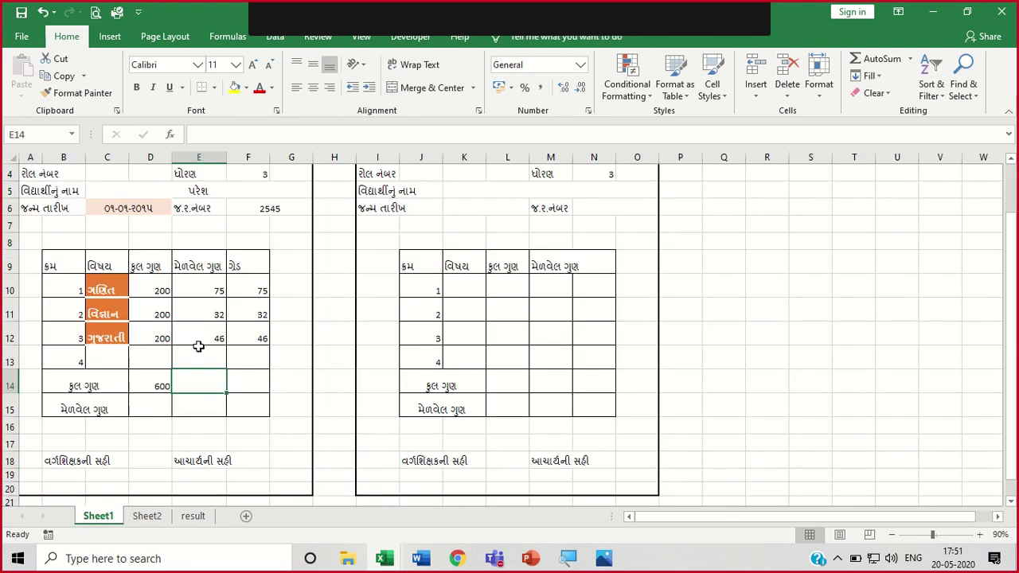
left_click(210, 335)
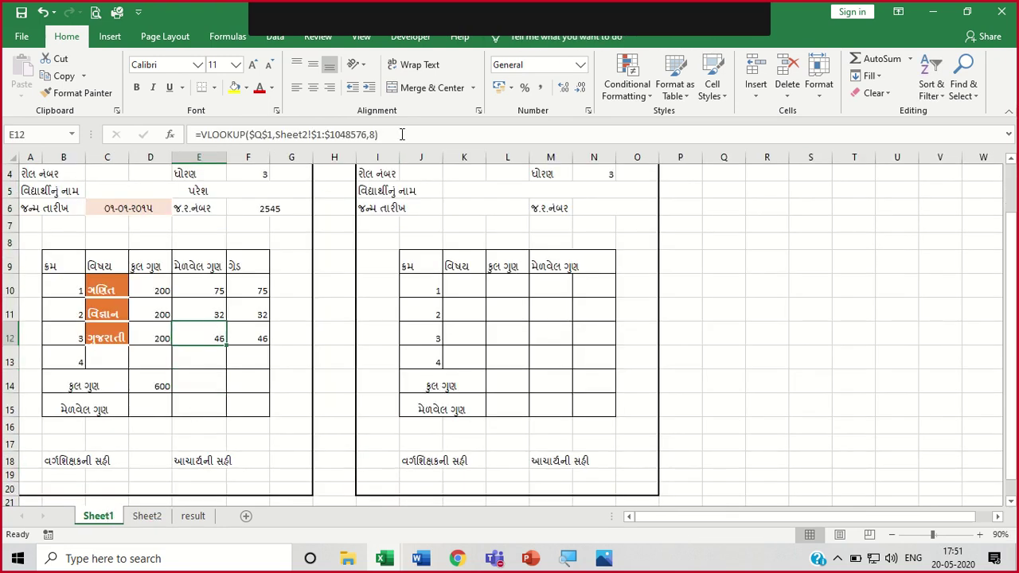
left_click_drag(402, 134, 201, 133)
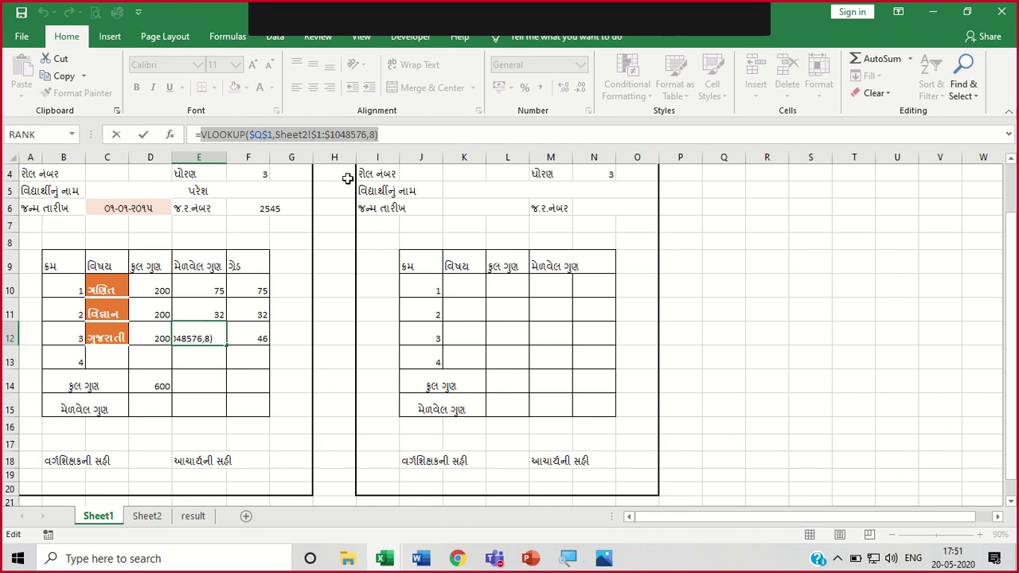
key("Return")
left_click(219, 331)
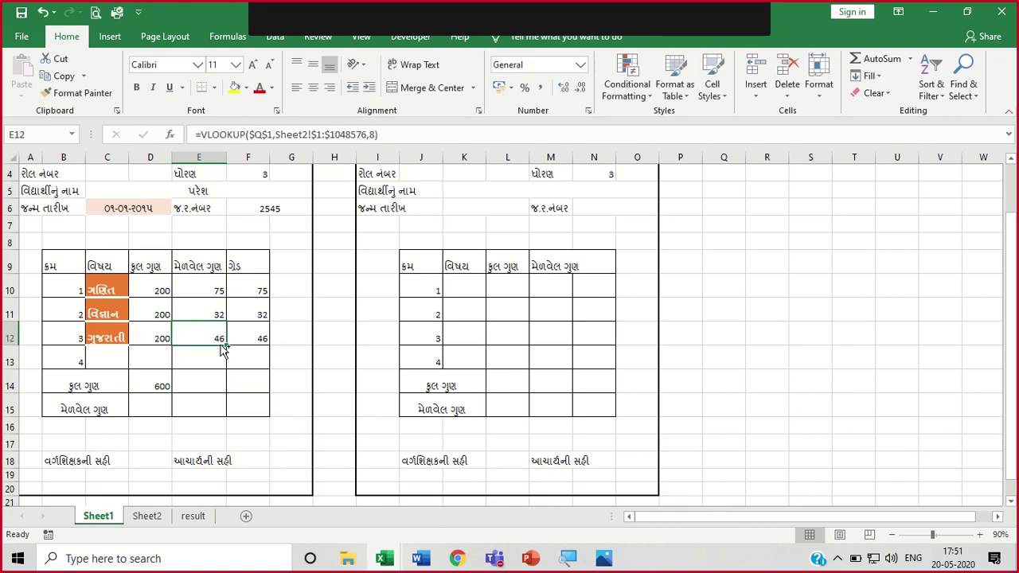
key("ctrl+c")
left_click(211, 382)
key("ctrl+v")
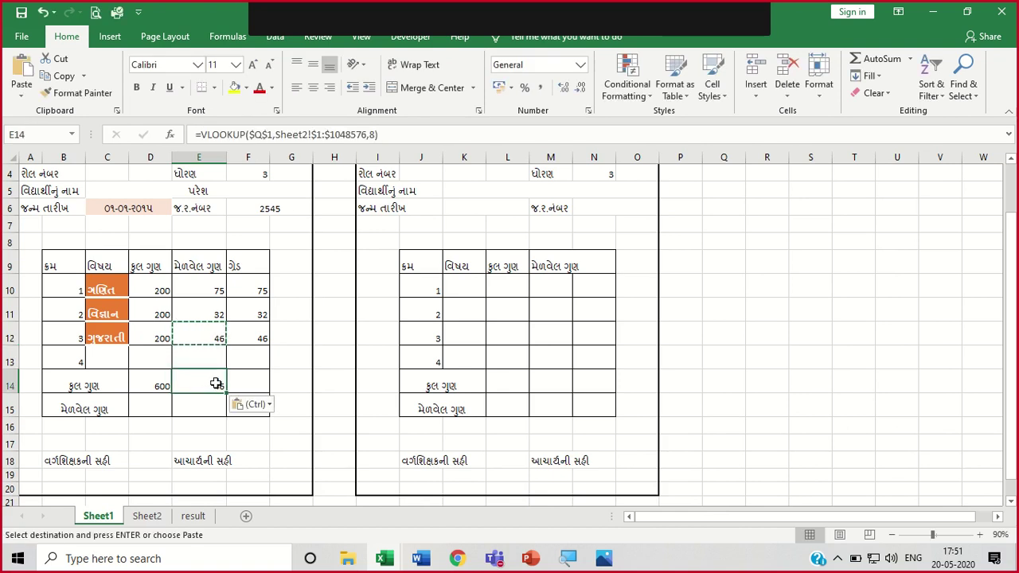
left_click(369, 135)
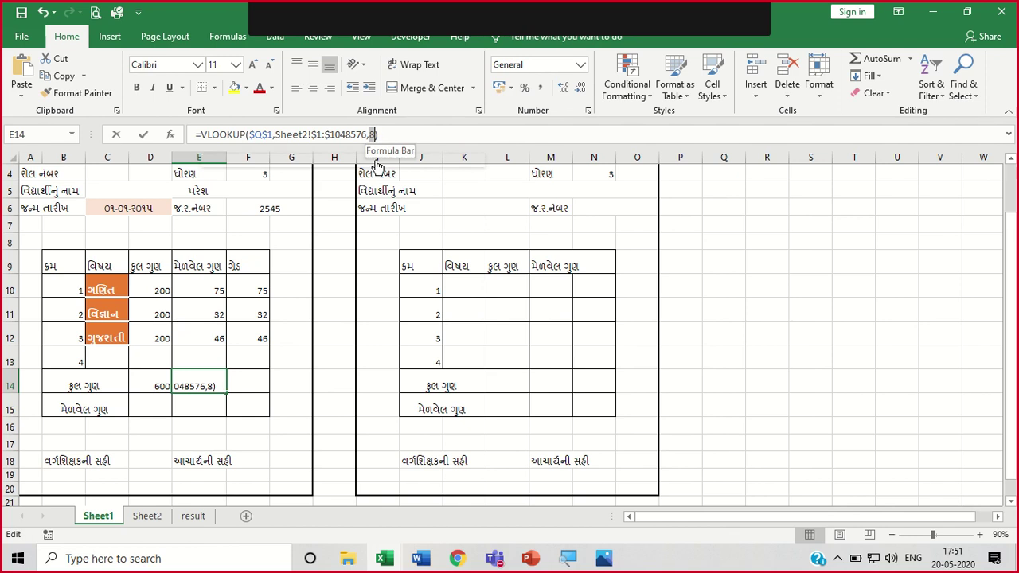
type("9")
key("Return")
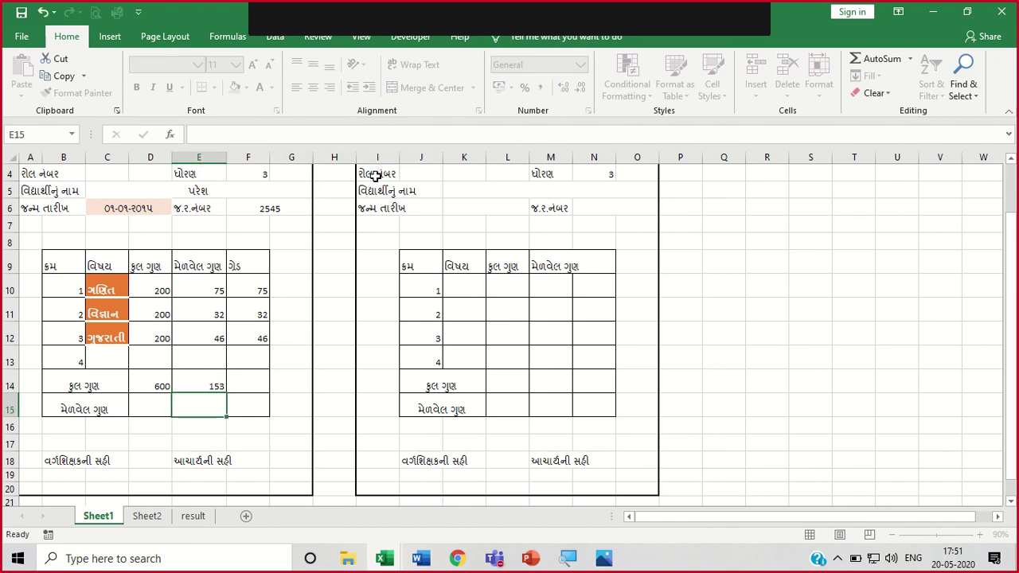
left_click(212, 383)
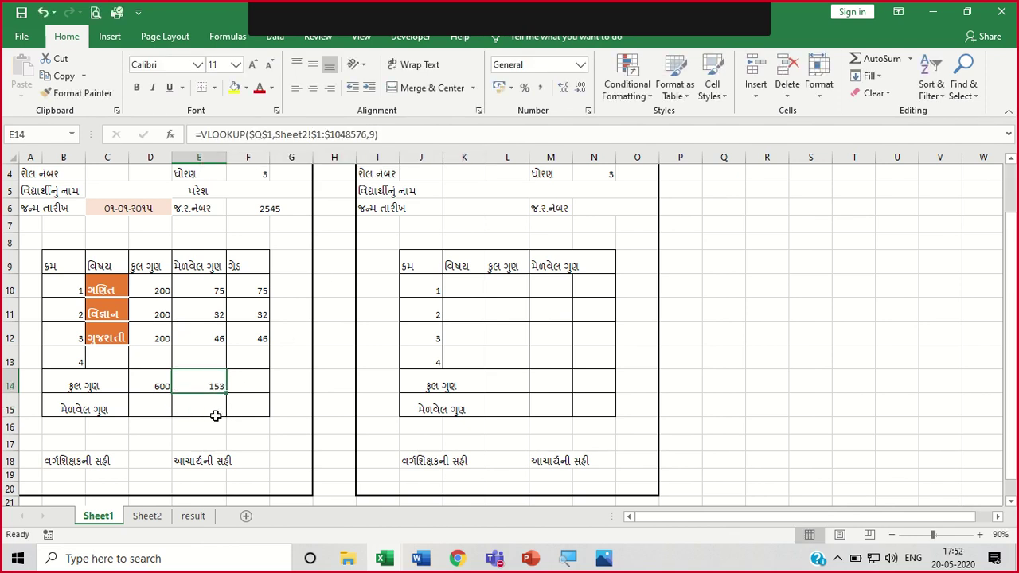
Step: Clear the obtained-marks label in B15 and copy E14's lookup formula into E15
left_click(204, 411)
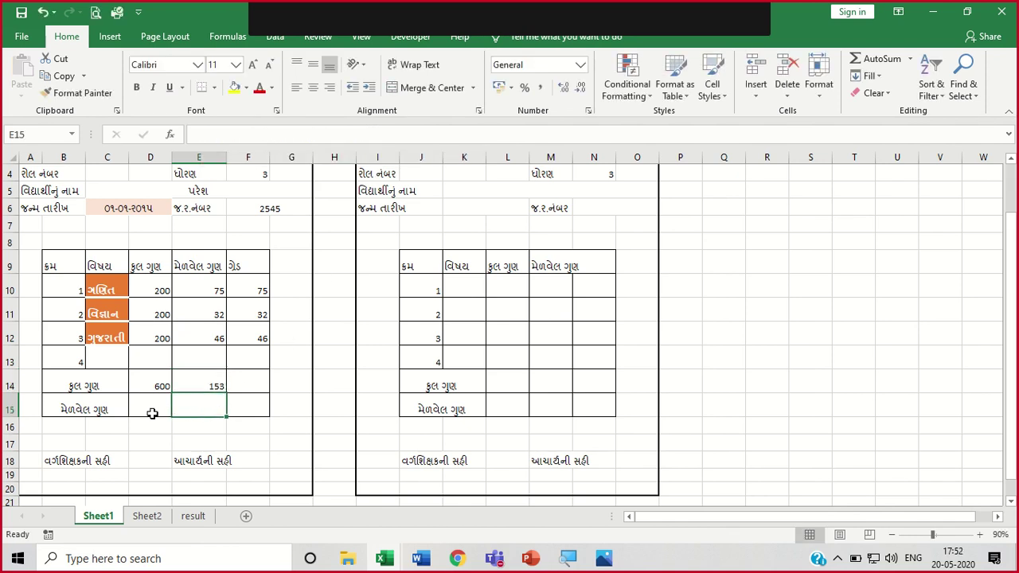
left_click(93, 412)
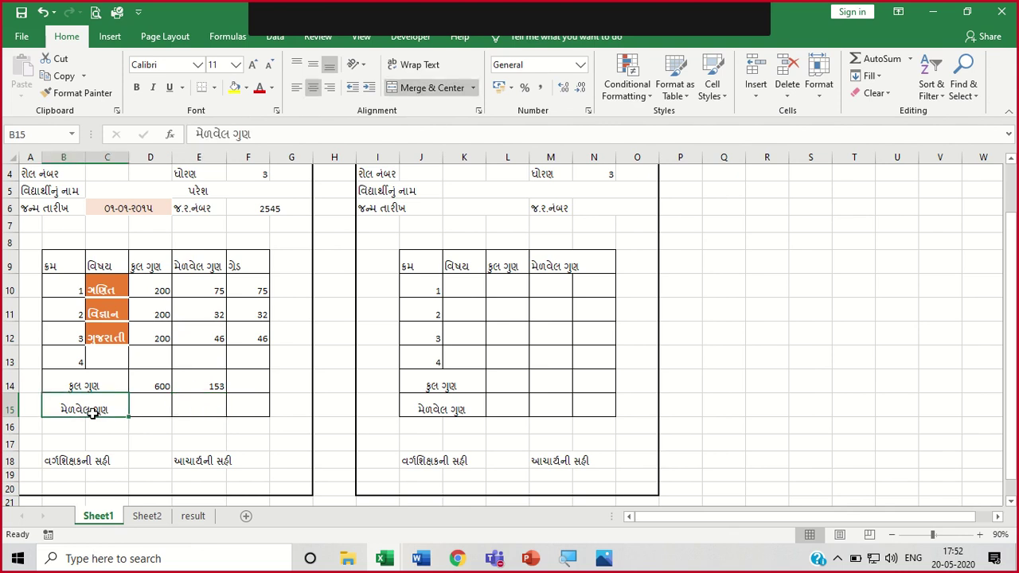
key("Delete")
left_click(210, 412)
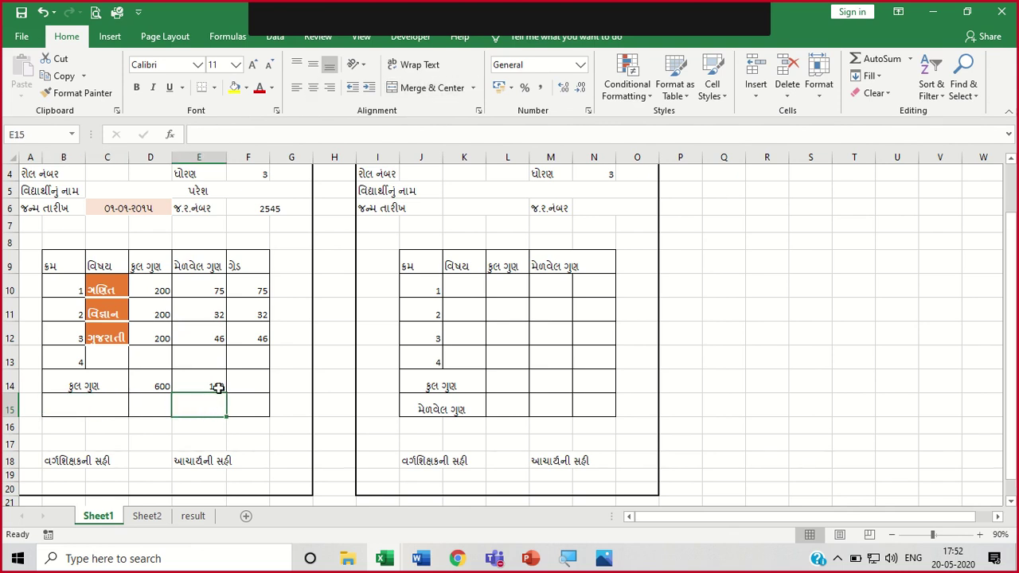
left_click(215, 383)
key("ctrl+c")
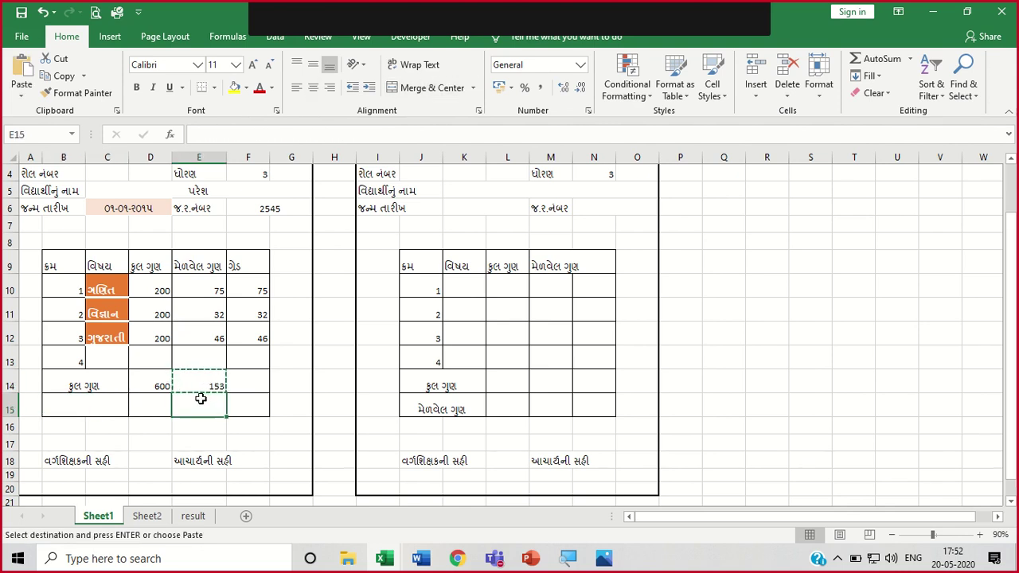
left_click(204, 406)
key("ctrl+v")
key("Escape")
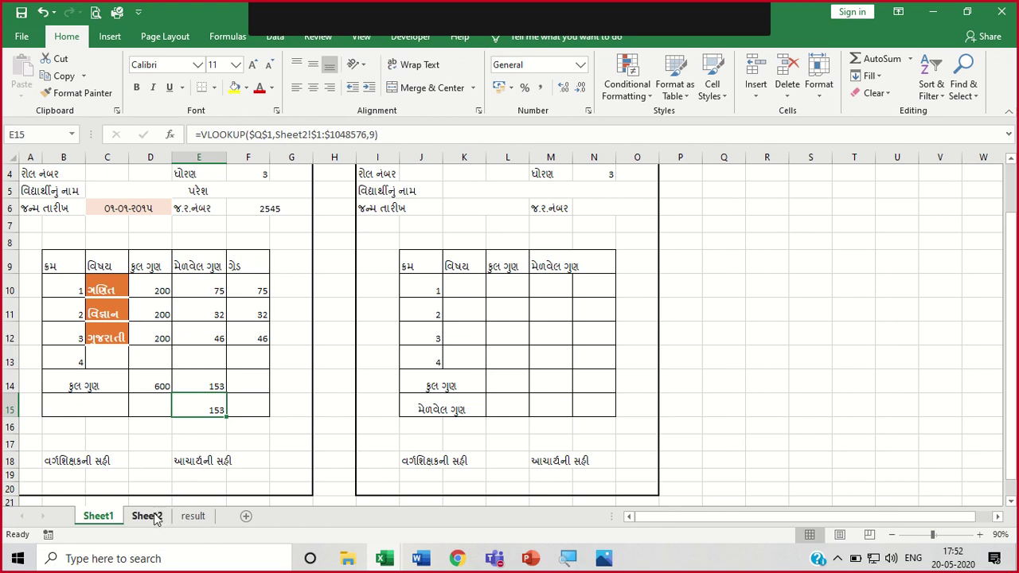
Step: Copy the lookup formula into F14 and change its VLOOKUP column index to 10
left_click(151, 518)
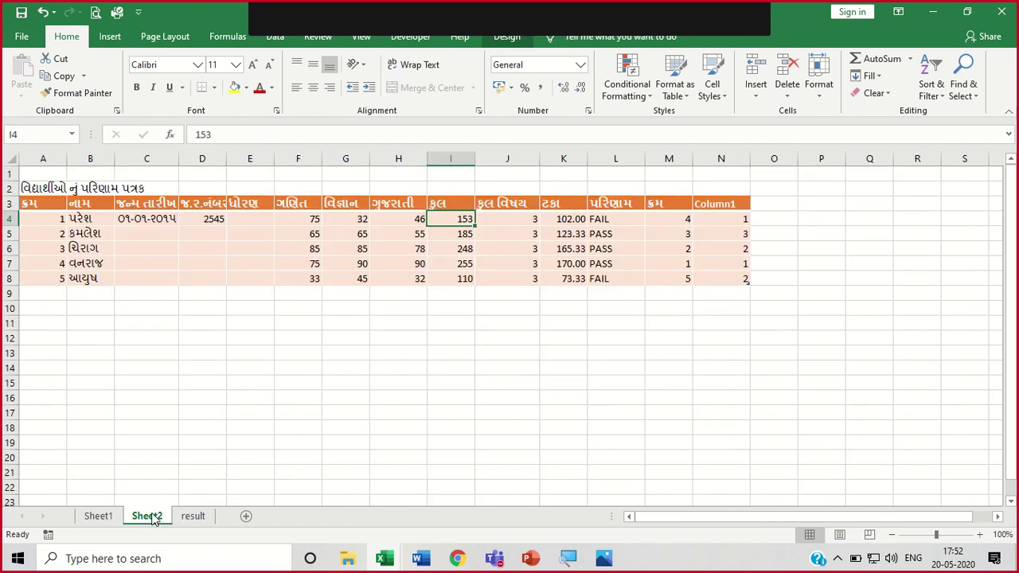
left_click(606, 203)
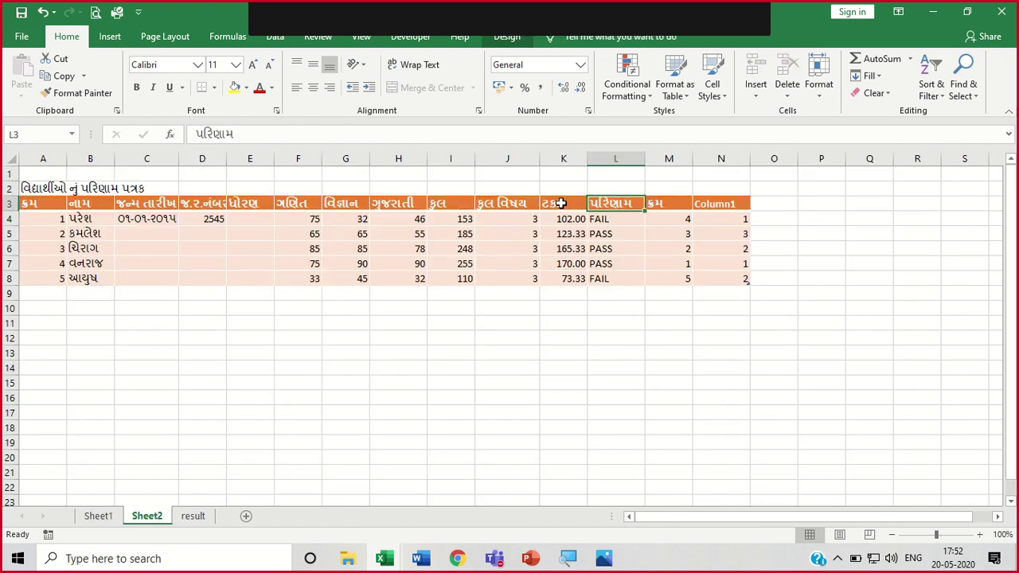
left_click(102, 518)
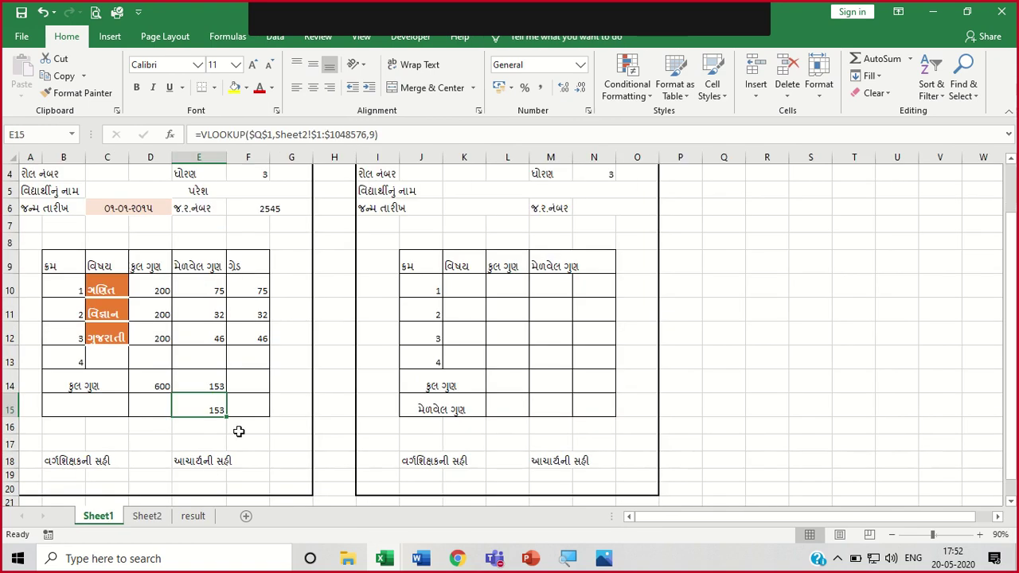
key("ctrl+c")
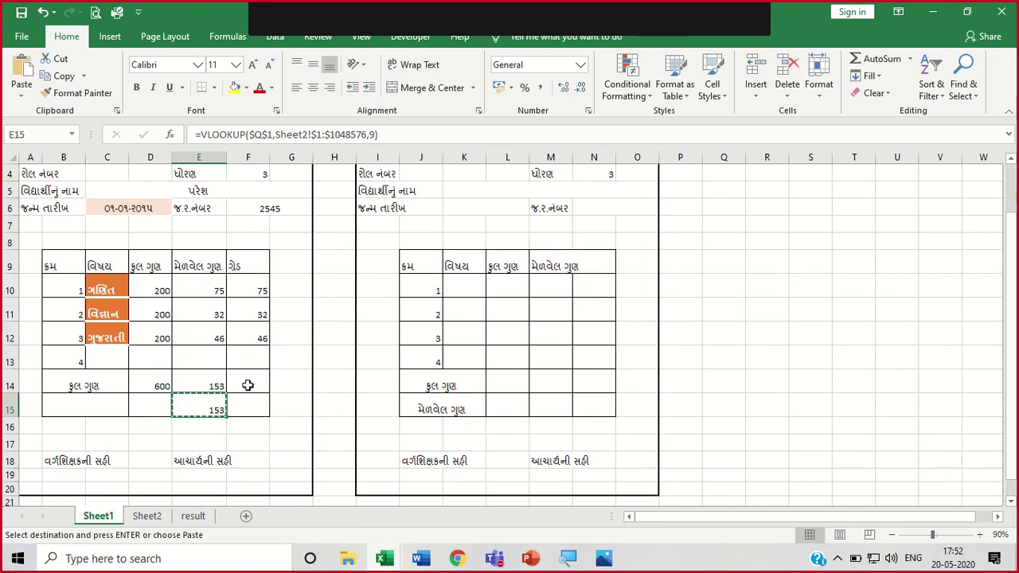
left_click(252, 386)
key("Return")
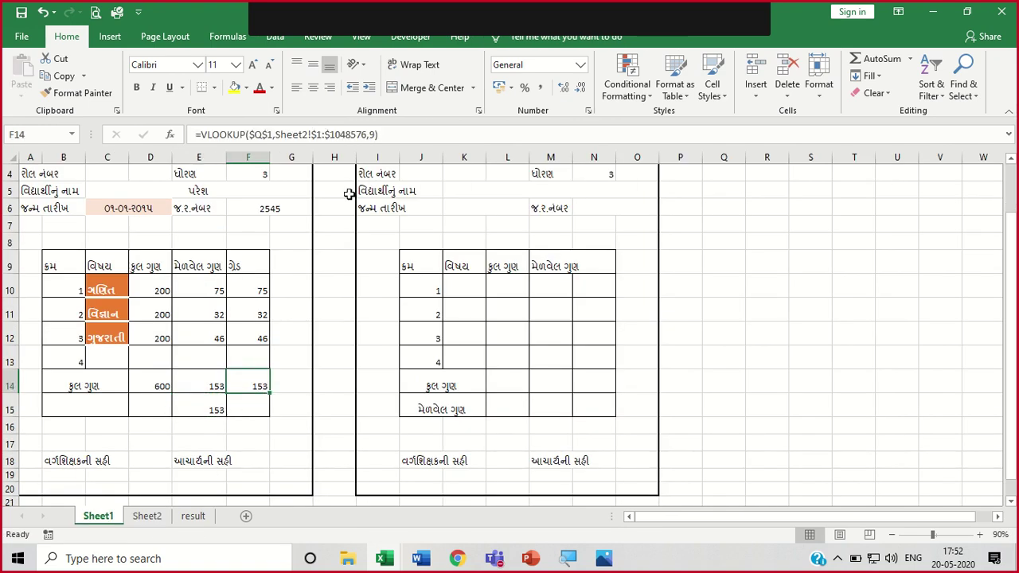
left_click(372, 134)
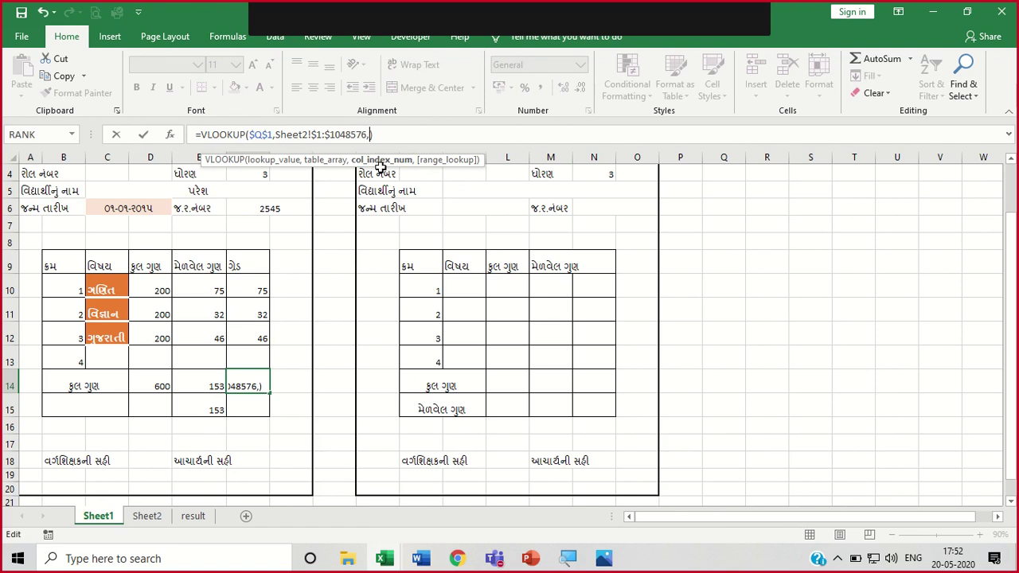
key("BackSpace")
type("1")
key("Return")
key("Return")
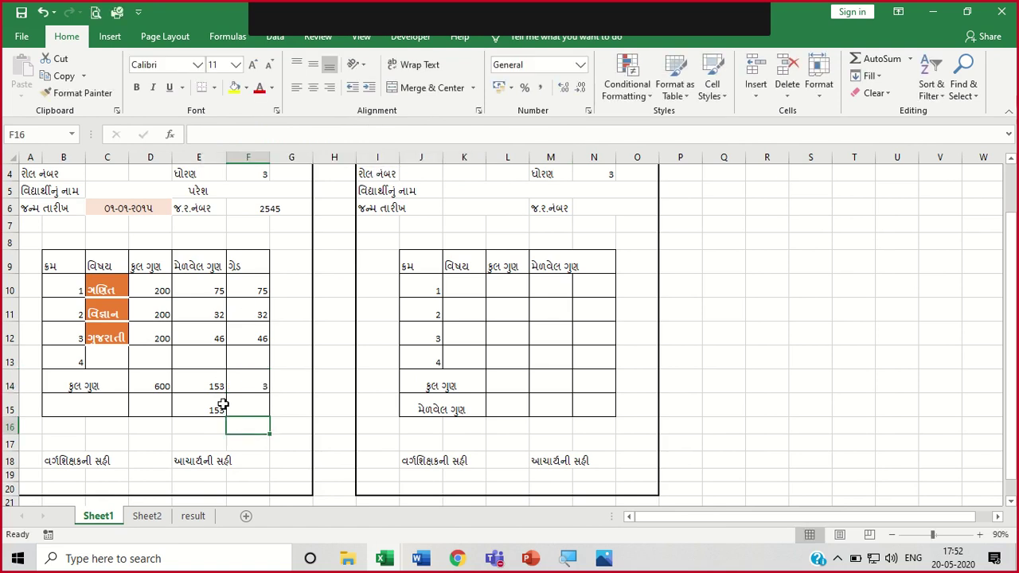
Step: Compare F14's column-10 formula with E14's column-9 formula
left_click(242, 385)
left_click(207, 386)
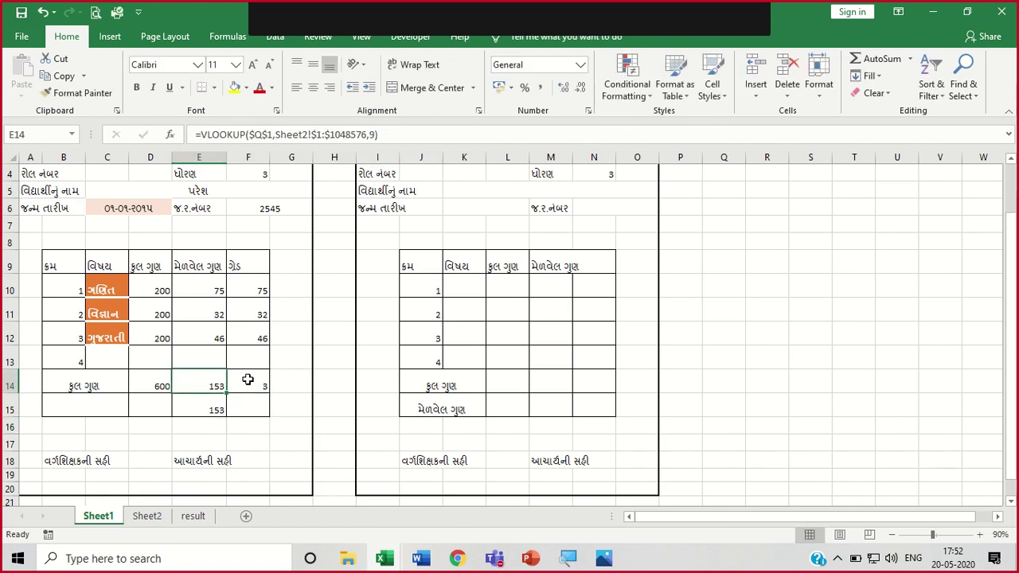
left_click(254, 378)
left_click(206, 380)
left_click(239, 380)
left_click(215, 380)
left_click(247, 381)
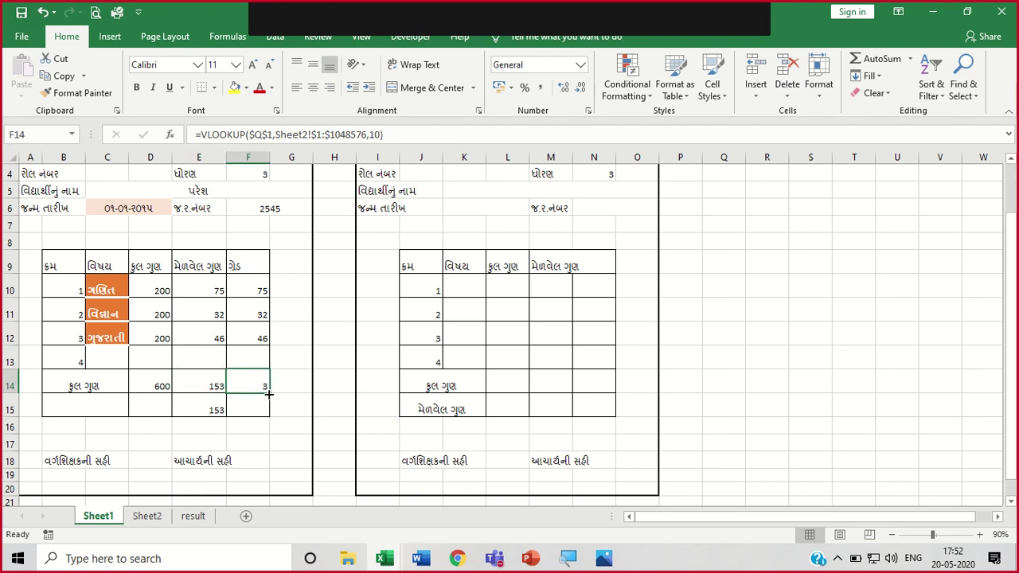
Step: Change F14's VLOOKUP column index to 11 so it pulls the percentage
left_click(153, 520)
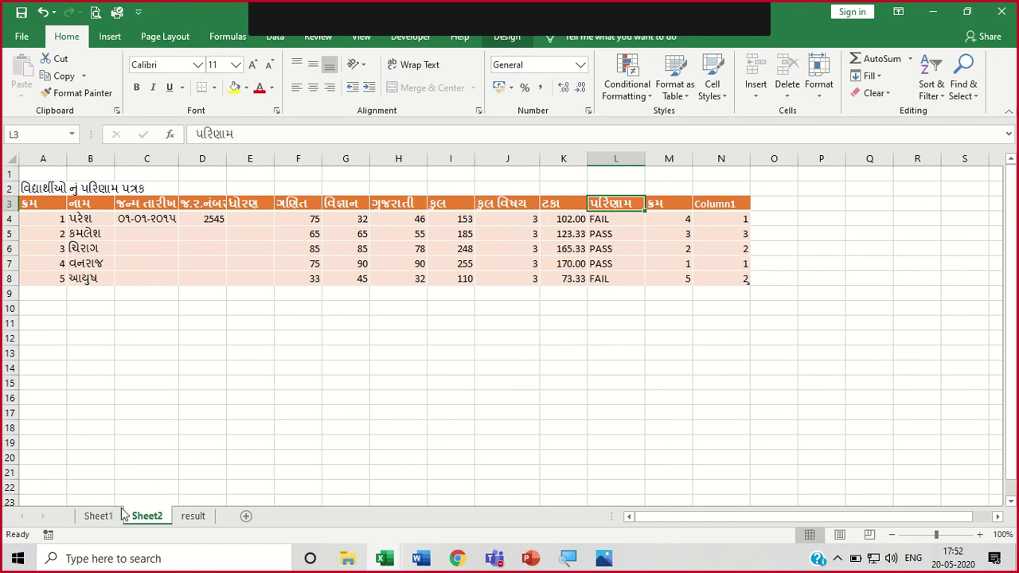
left_click(98, 516)
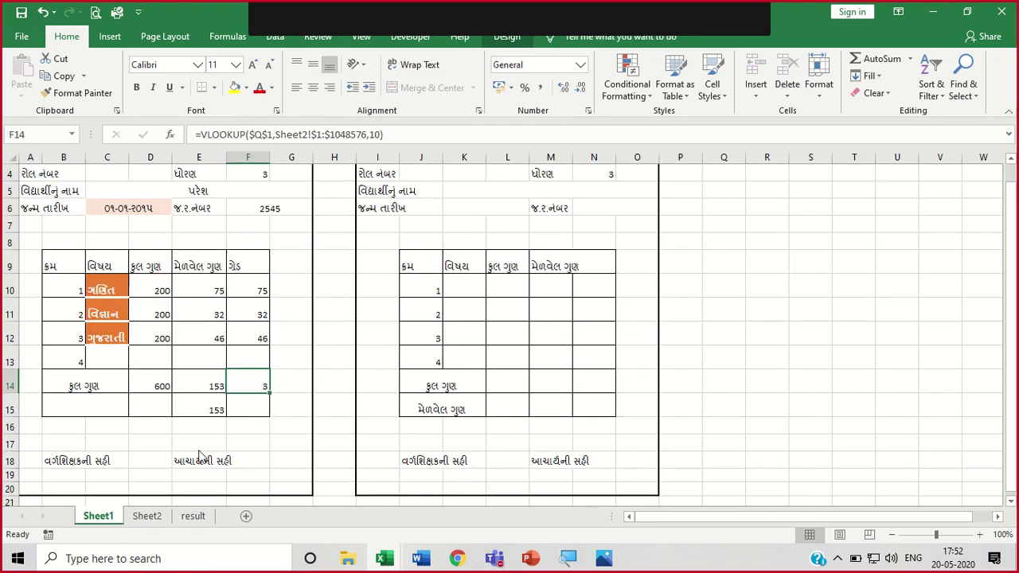
left_click(376, 135)
key("Delete")
type("1")
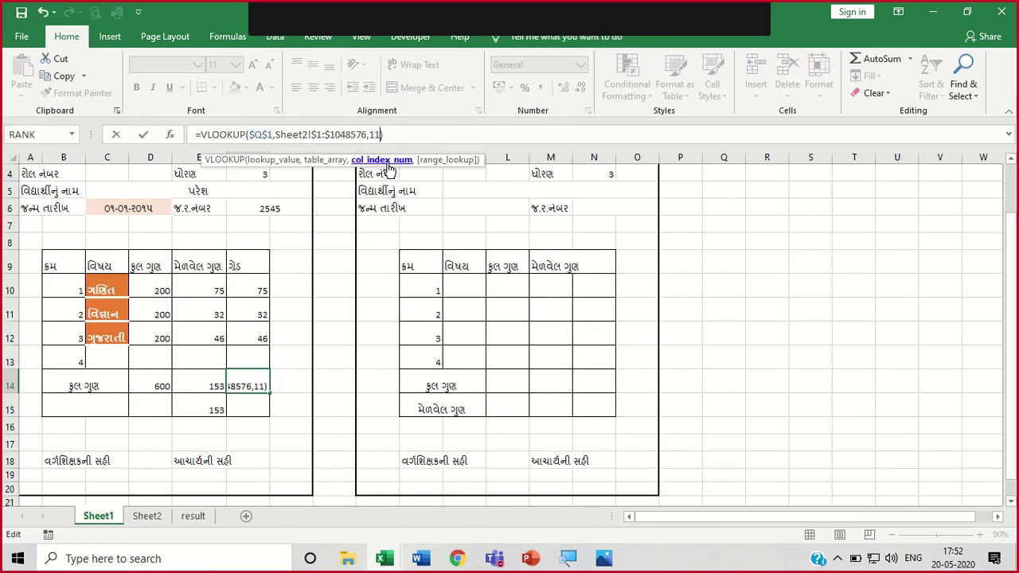
key("Return")
Step: Format F14 as a number with two decimals, showing 102.00
left_click(262, 381)
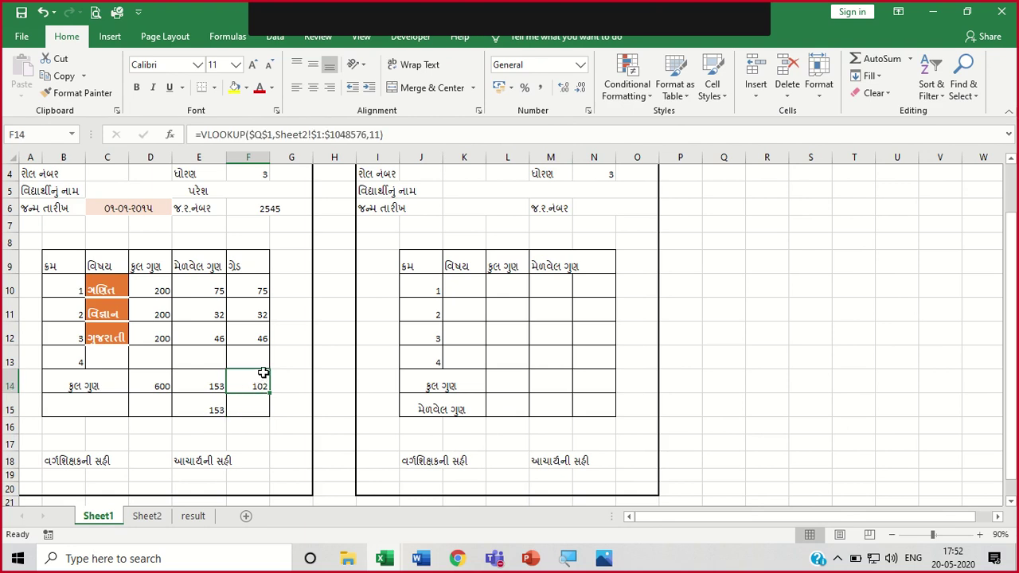
left_click(525, 88)
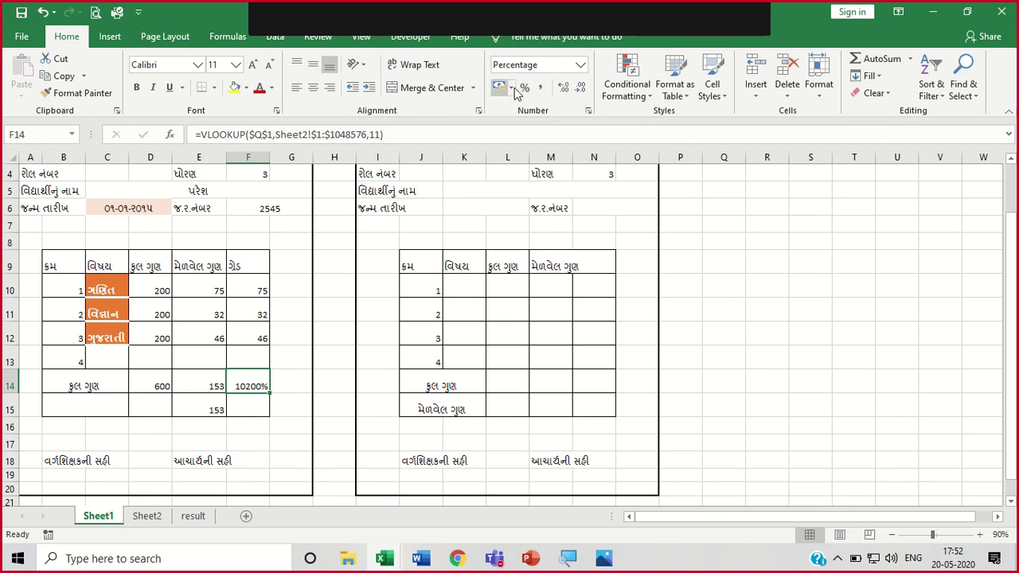
left_click(562, 90)
key("ctrl+z")
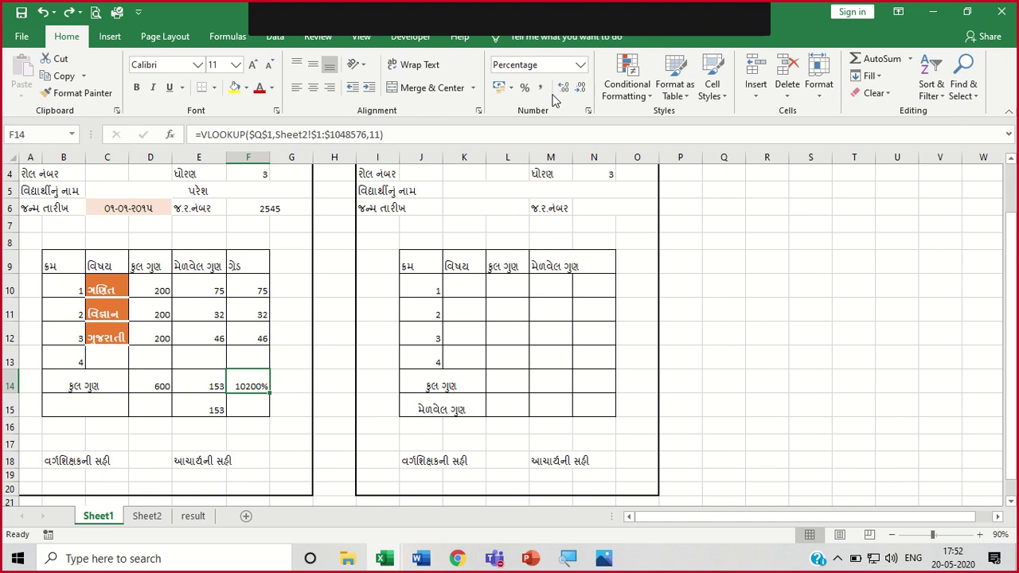
key("ctrl+z")
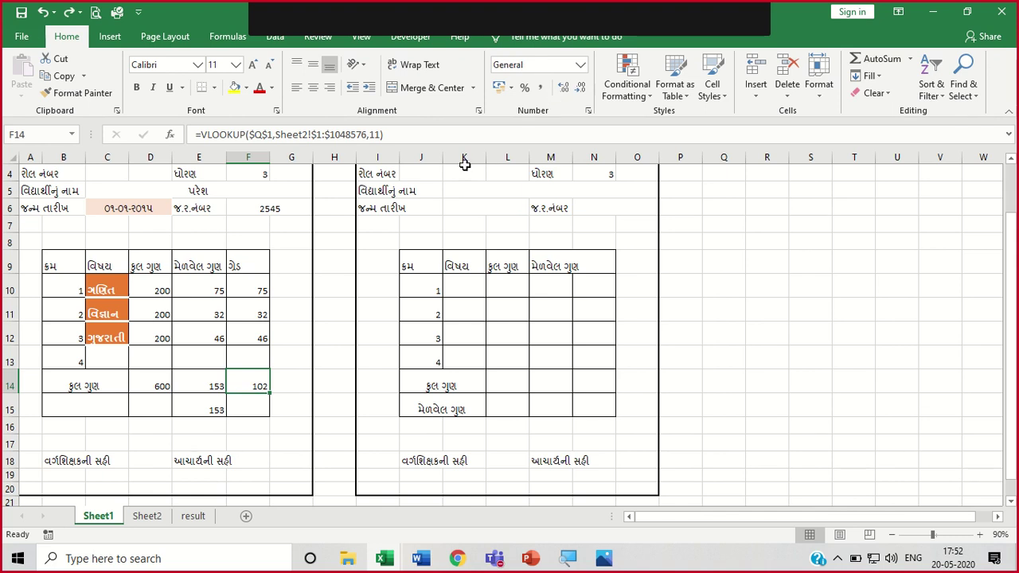
left_click(568, 88)
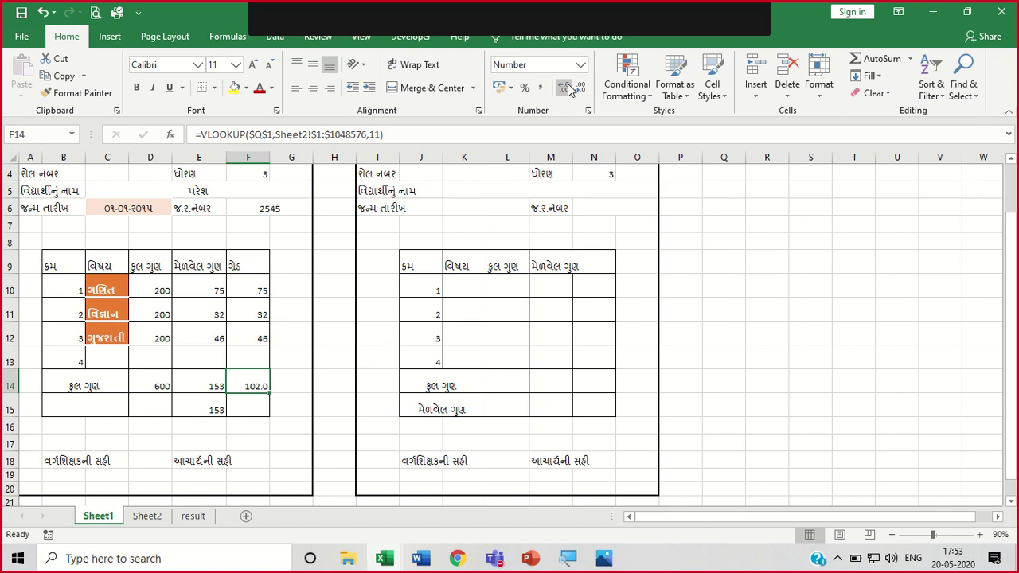
left_click(568, 88)
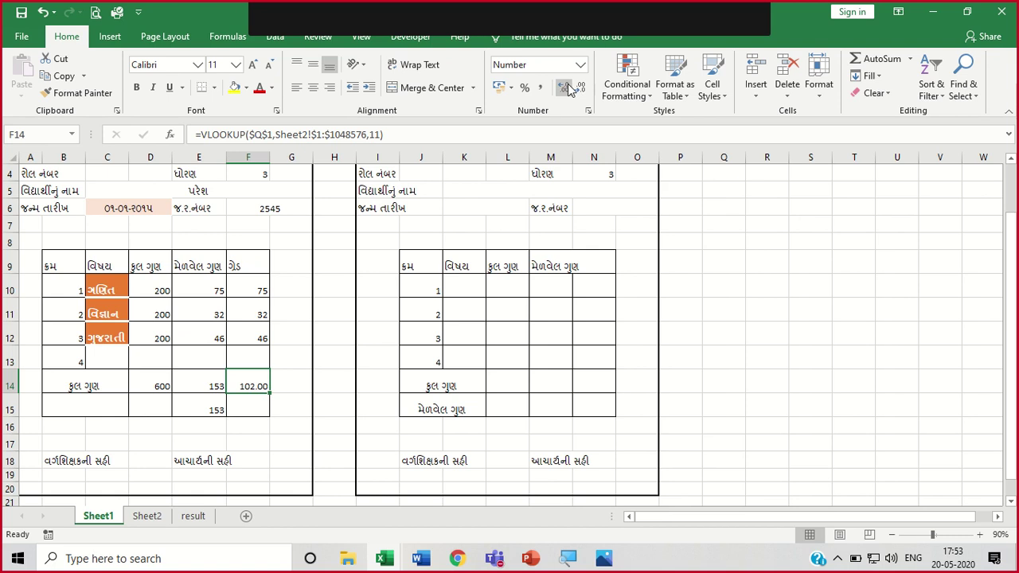
Step: Set E15's VLOOKUP column index to 12 so it shows FAIL, and centre it
left_click(212, 411)
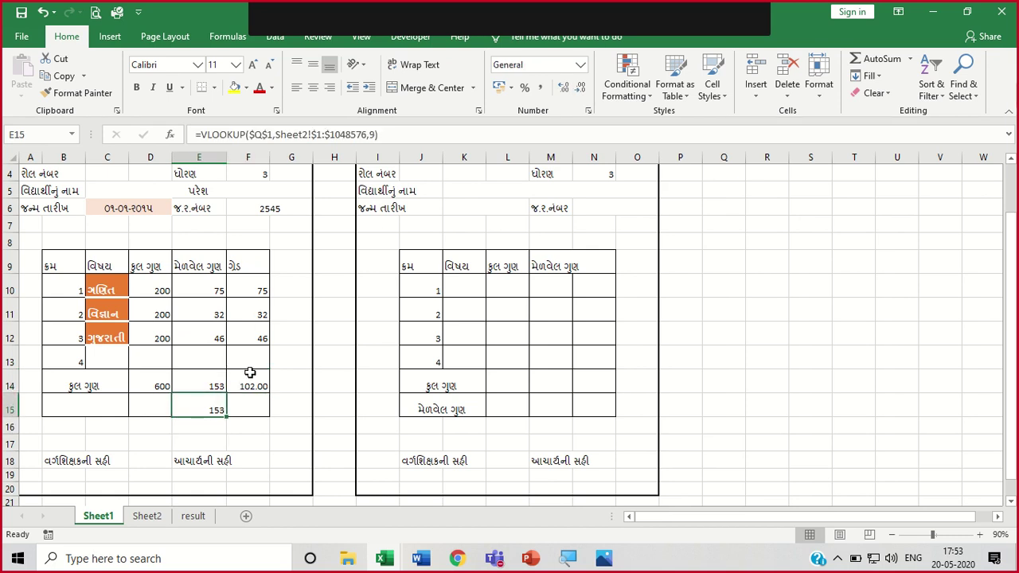
left_click(374, 135)
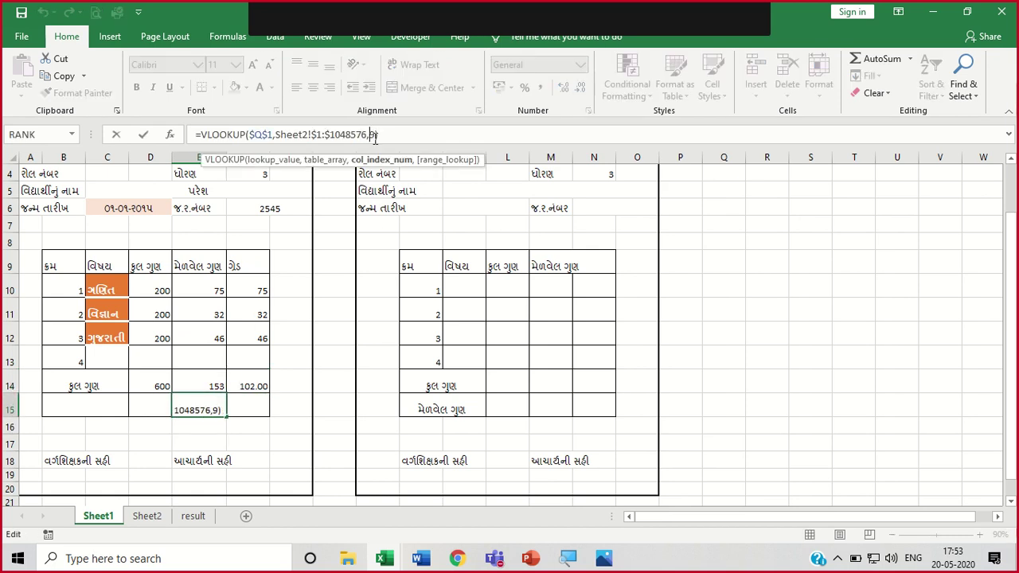
key("BackSpace")
type("12")
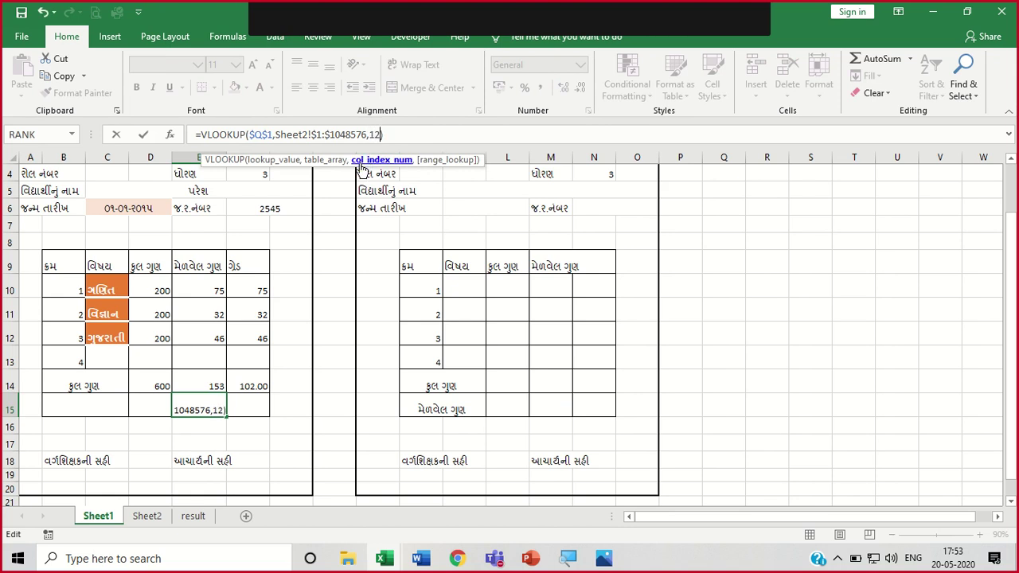
key("Return")
left_click(200, 400)
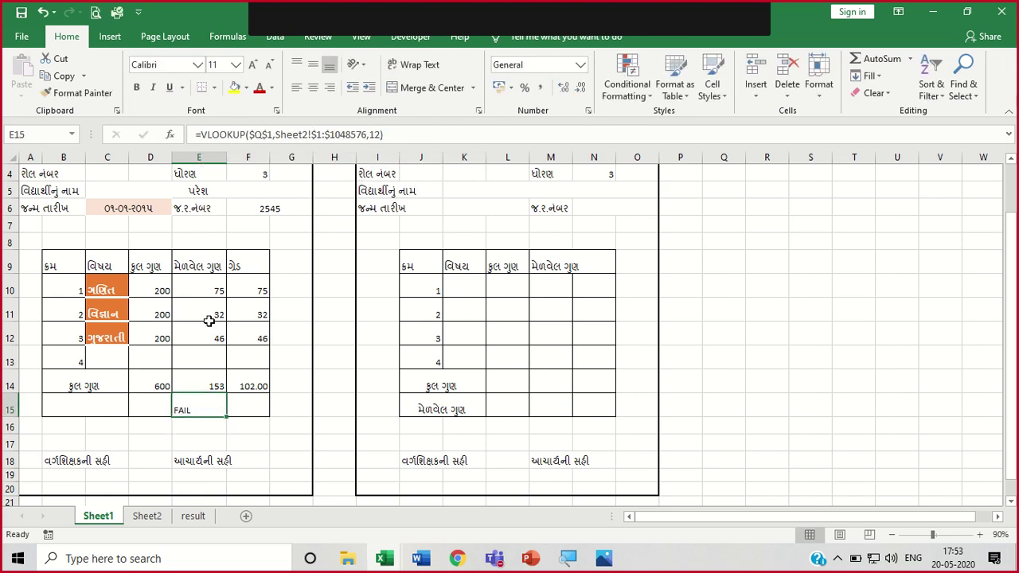
left_click(313, 88)
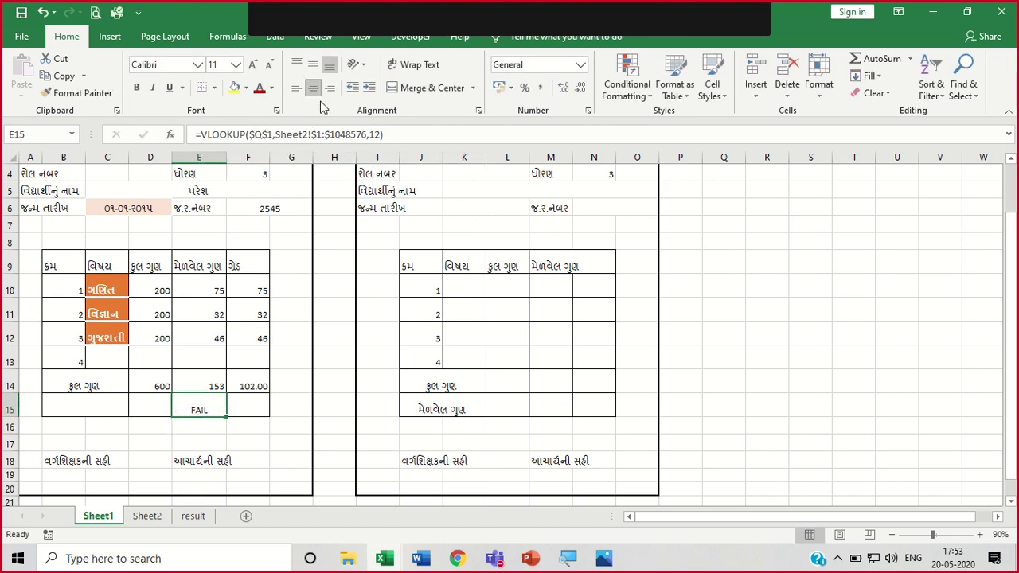
left_click(776, 341)
Step: Enter =Q1+1 in R1 so the second counter shows 2
scroll(773, 368, "up", 1)
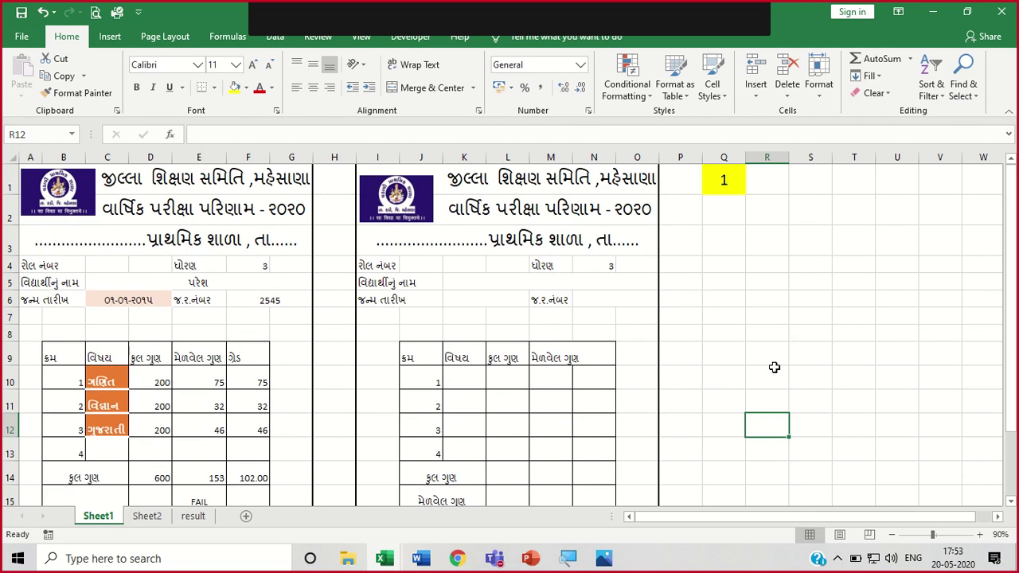
scroll(760, 354, "down", 1)
scroll(405, 439, "down", 1)
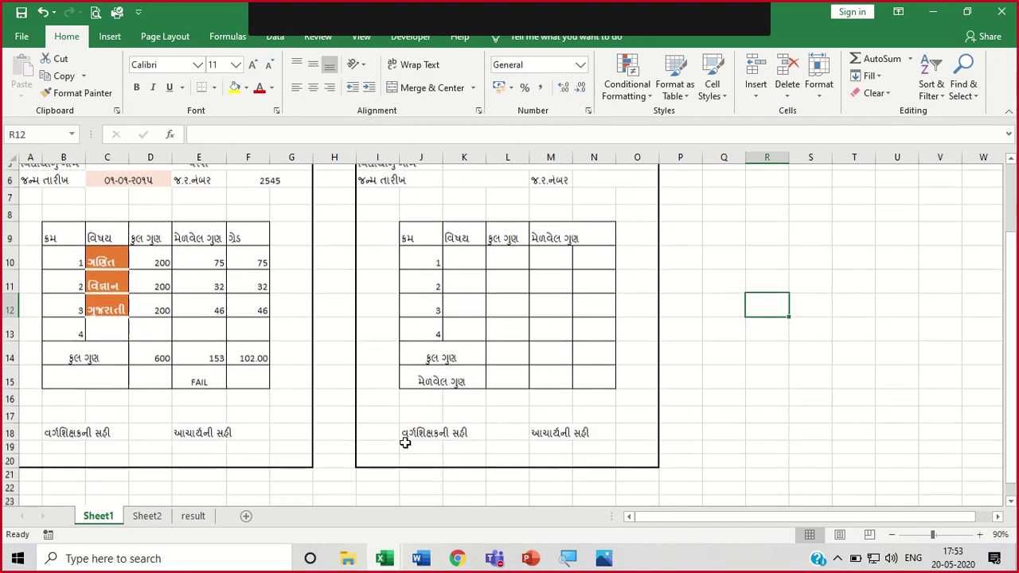
scroll(405, 443, "down", 2)
scroll(405, 424, "up", 4)
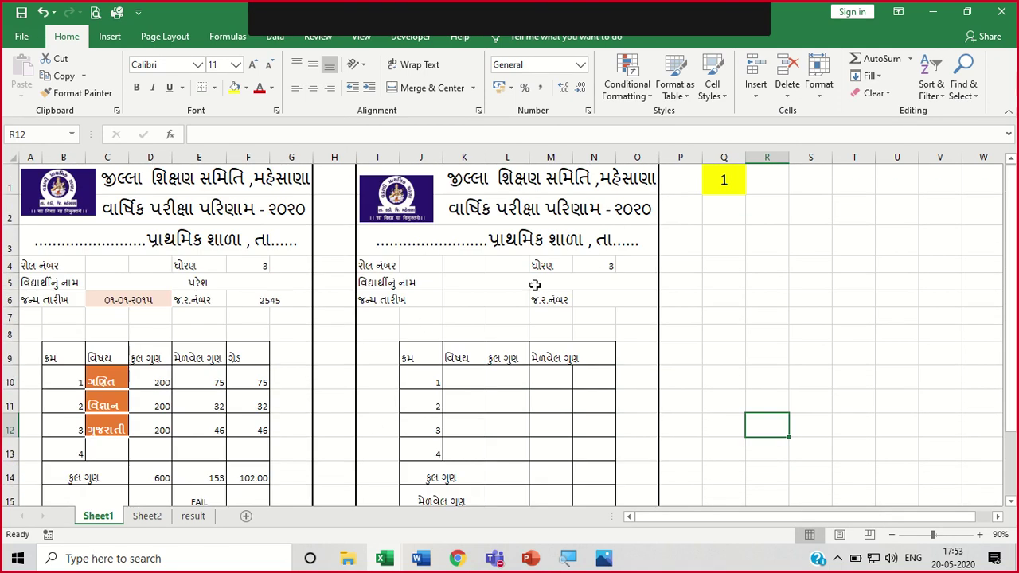
left_click(777, 171)
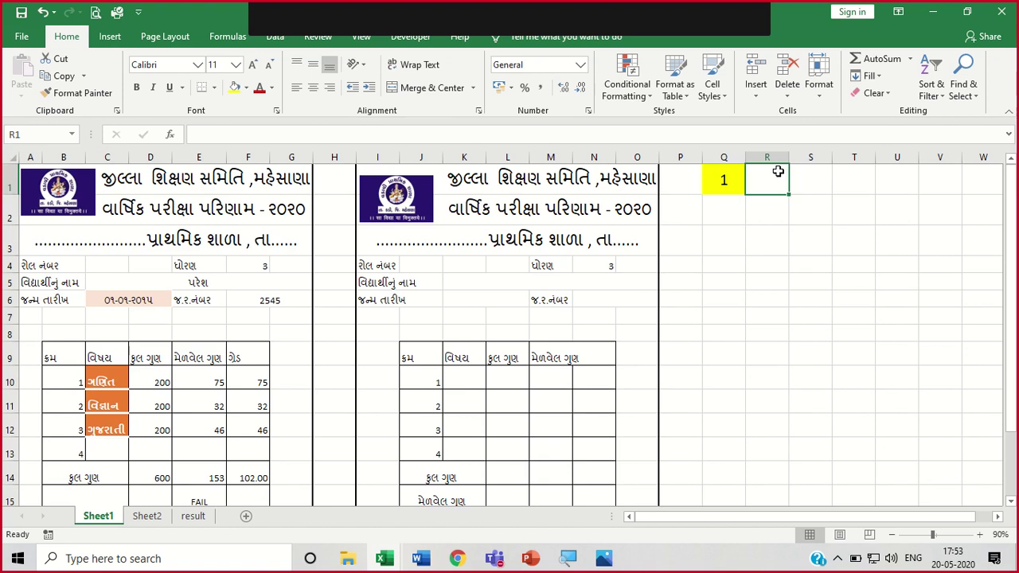
type("=")
key("Left")
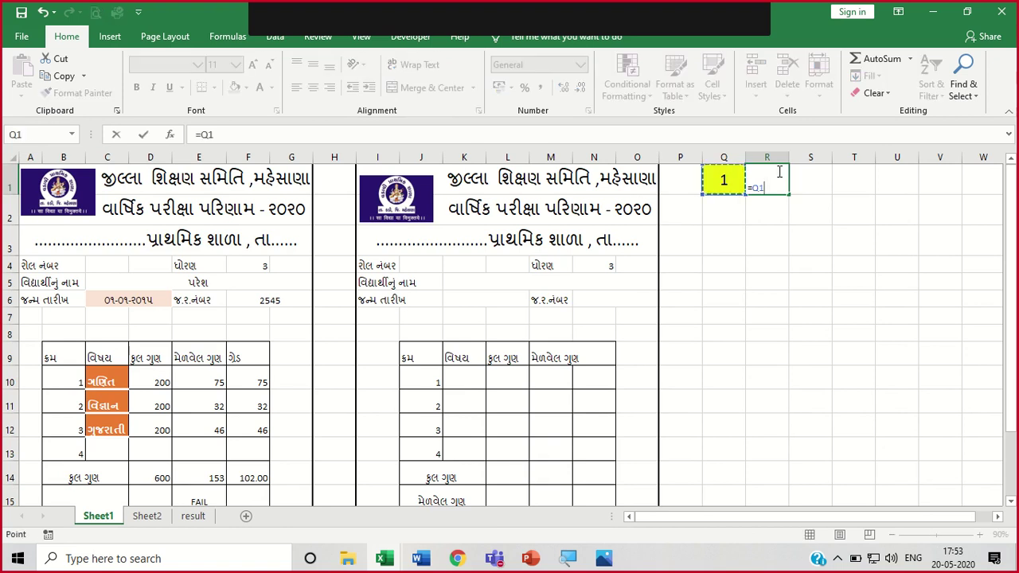
type("+1")
key("Return")
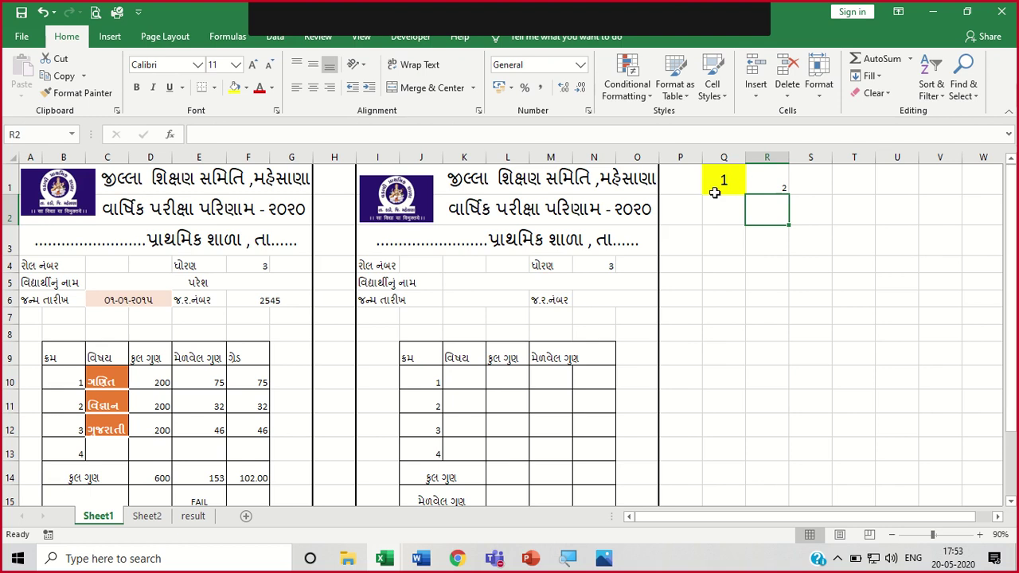
Step: Give R1 the same yellow fill and middle alignment as Q1
left_click(764, 180)
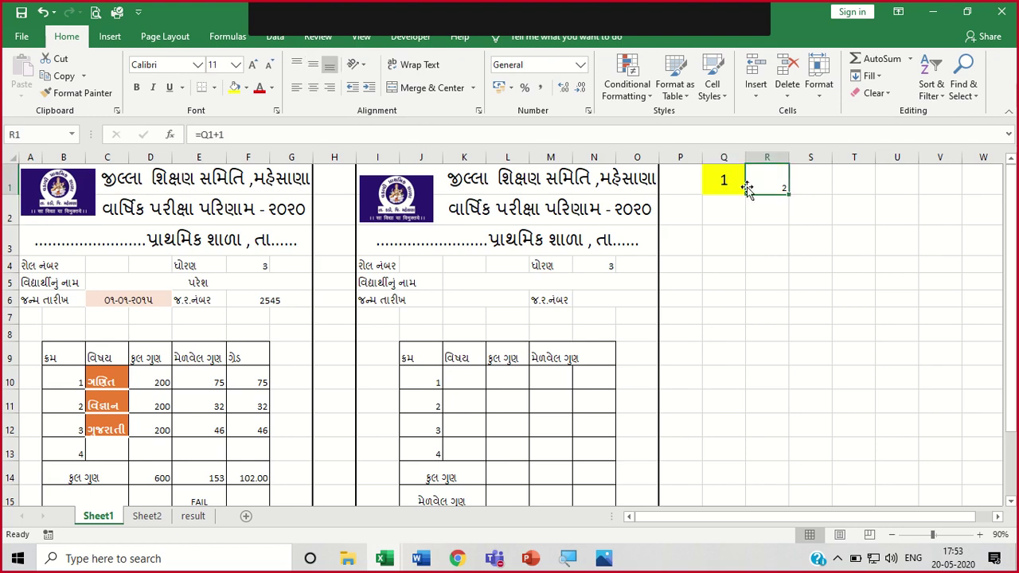
left_click(235, 89)
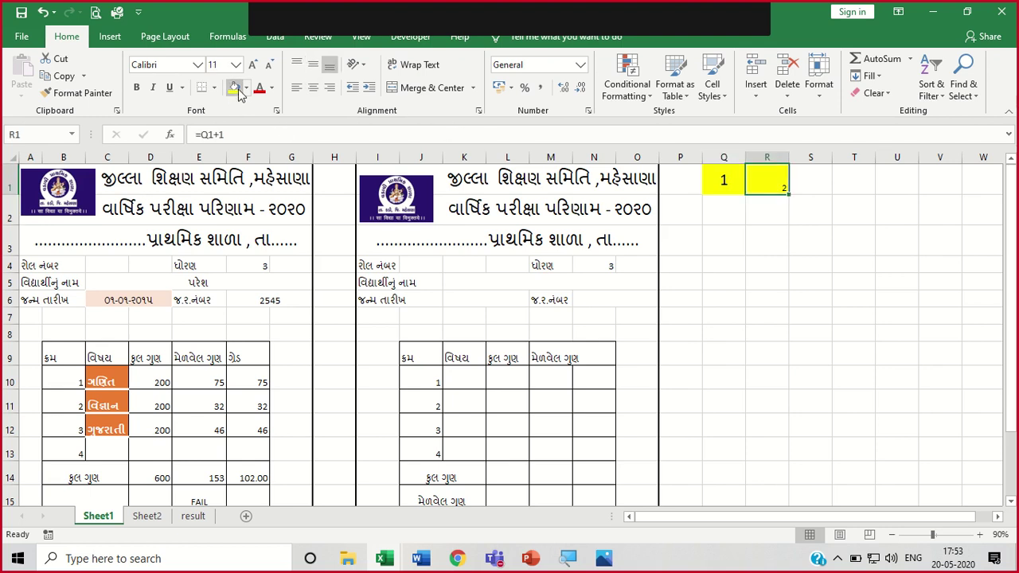
left_click(318, 67)
left_click(838, 312)
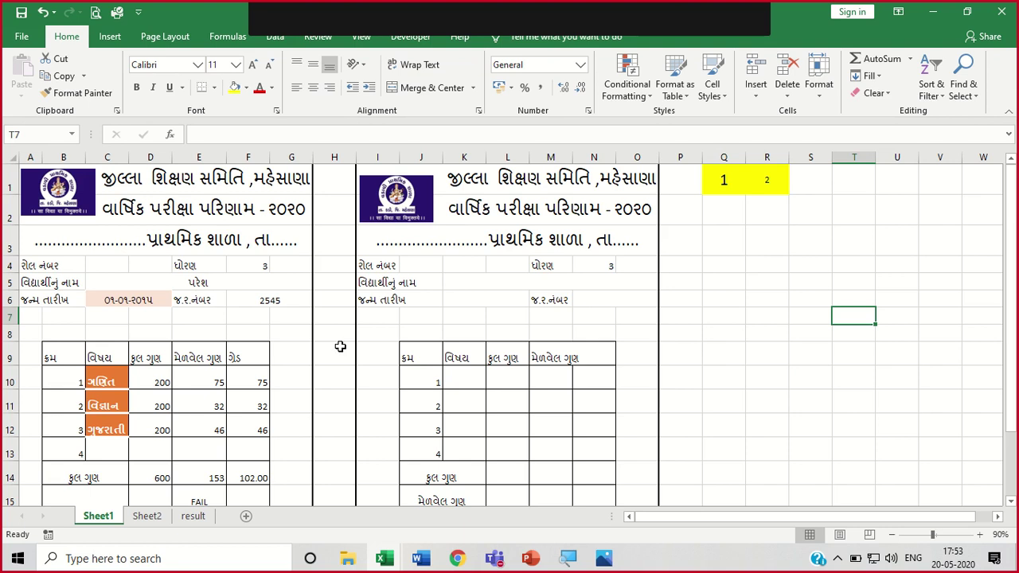
Step: Nudge the district logo and select the first card's body B5:G15
left_click_drag(58, 163, 68, 162)
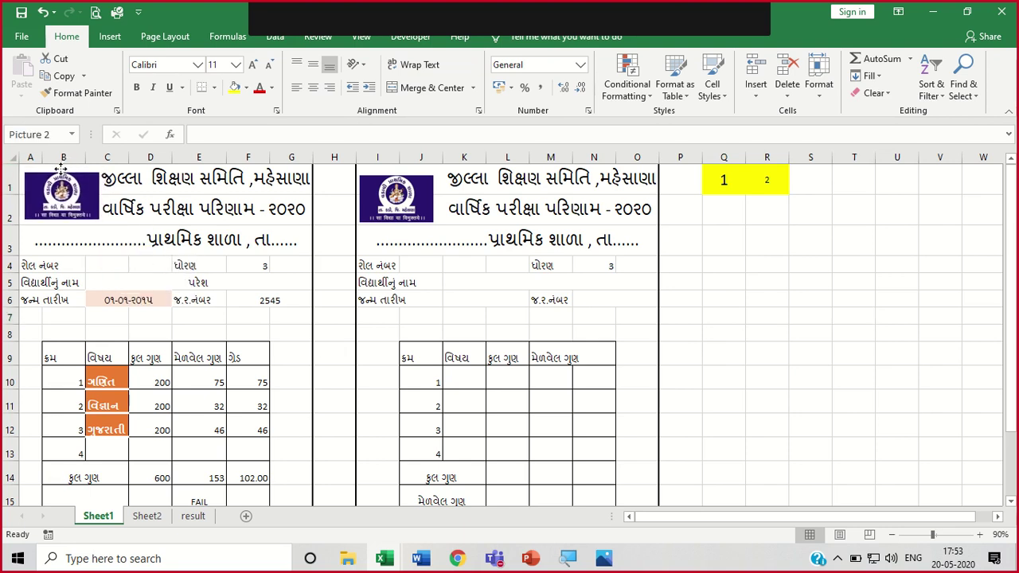
left_click_drag(67, 162, 59, 164)
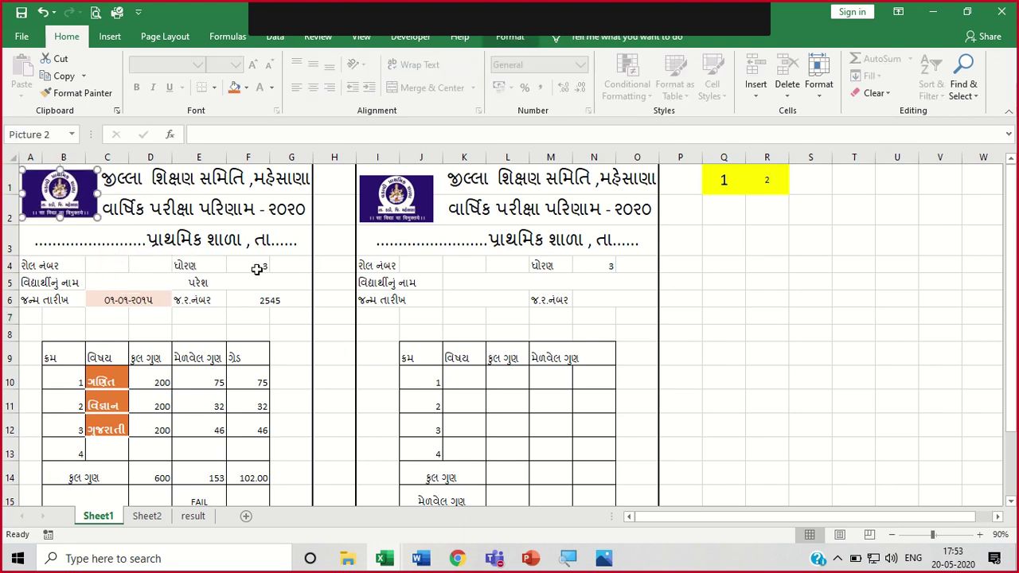
mouse_move(118, 287)
left_mouse_down()
mouse_move(203, 517)
mouse_move(224, 407)
left_mouse_up()
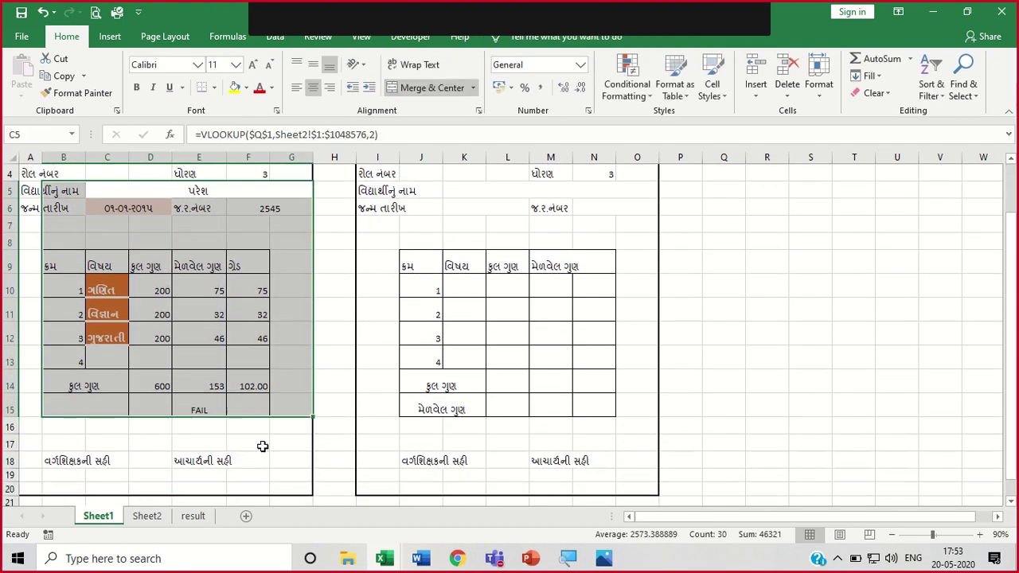
Step: Copy the first card's filled block and paste it at J5 as the second card
key("ctrl+c")
scroll(274, 450, "up", 1)
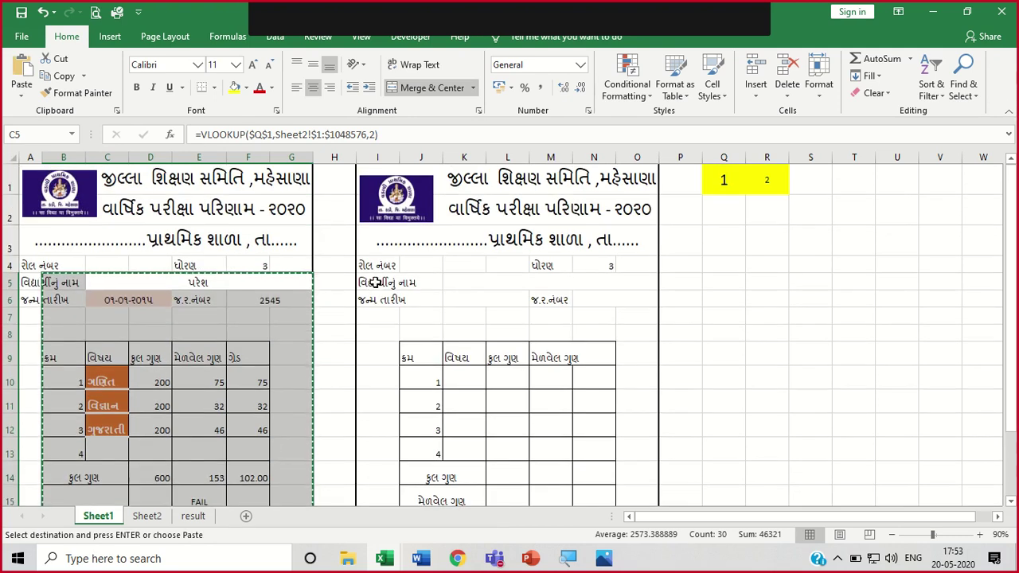
left_click(402, 281)
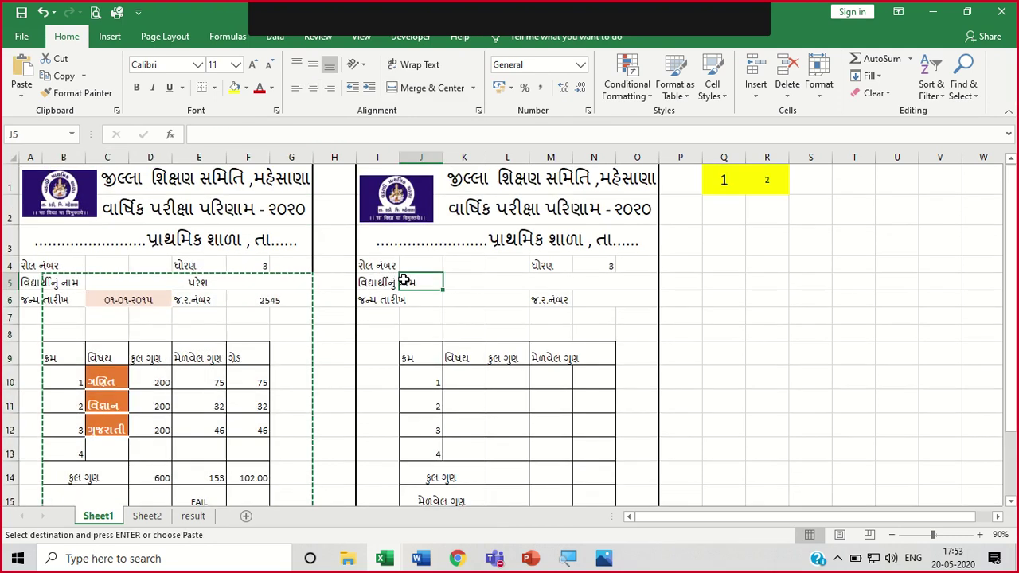
key("ctrl+v")
Step: Re-point the second card's name, date-of-birth and register-number lookups (K5, K6, N6) to the R counter
left_click(468, 285)
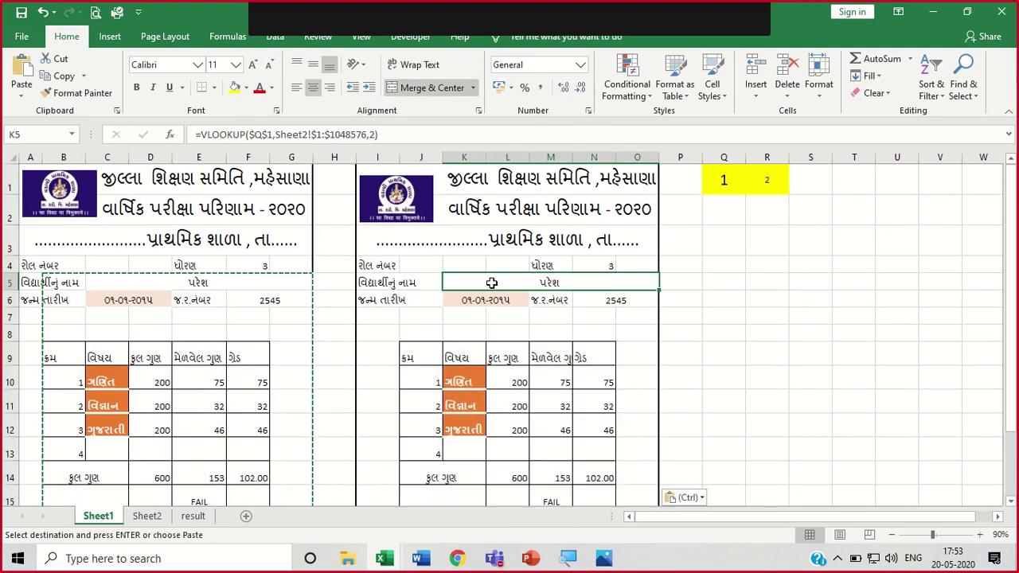
left_click(272, 135)
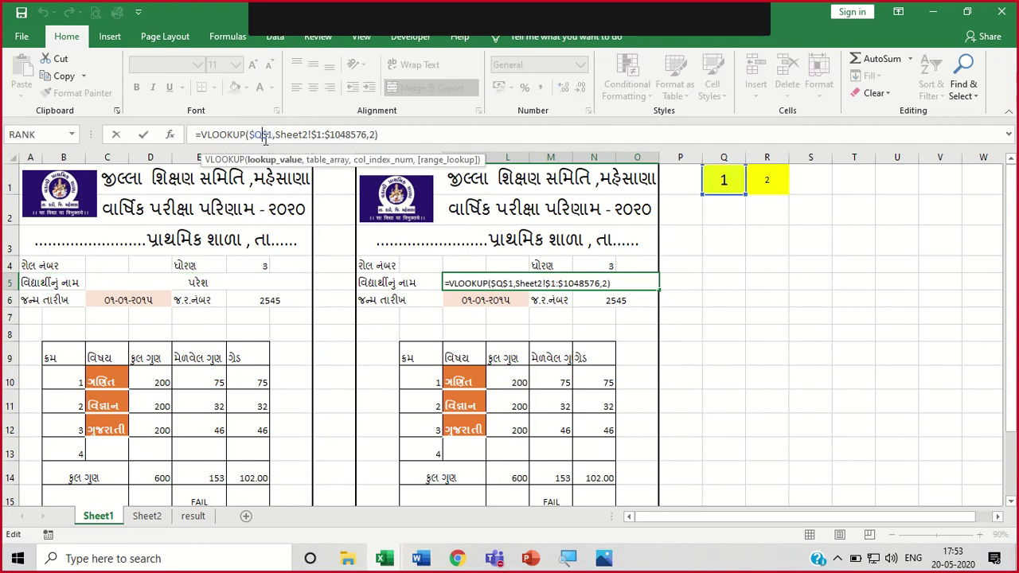
key("BackSpace")
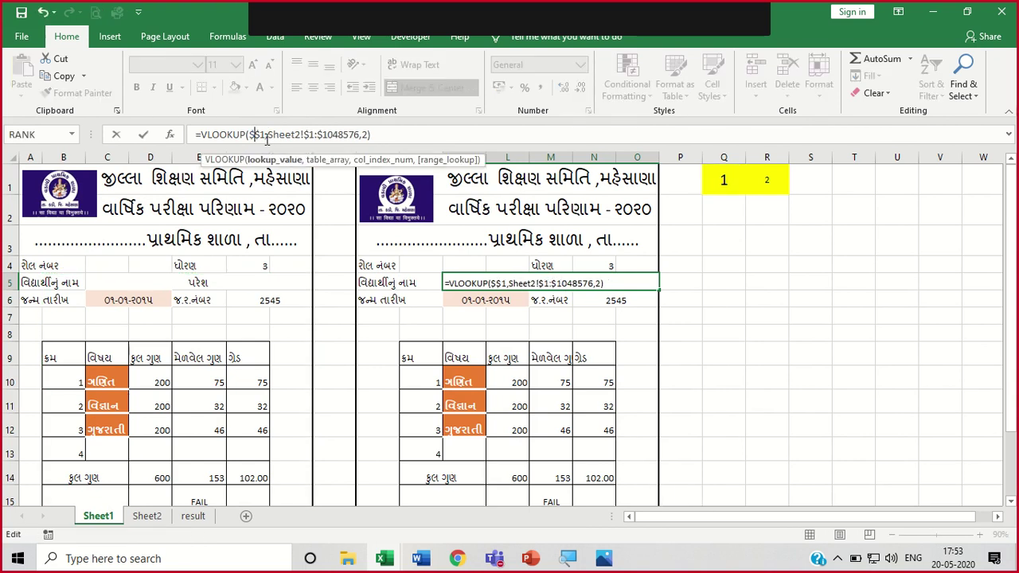
type("r")
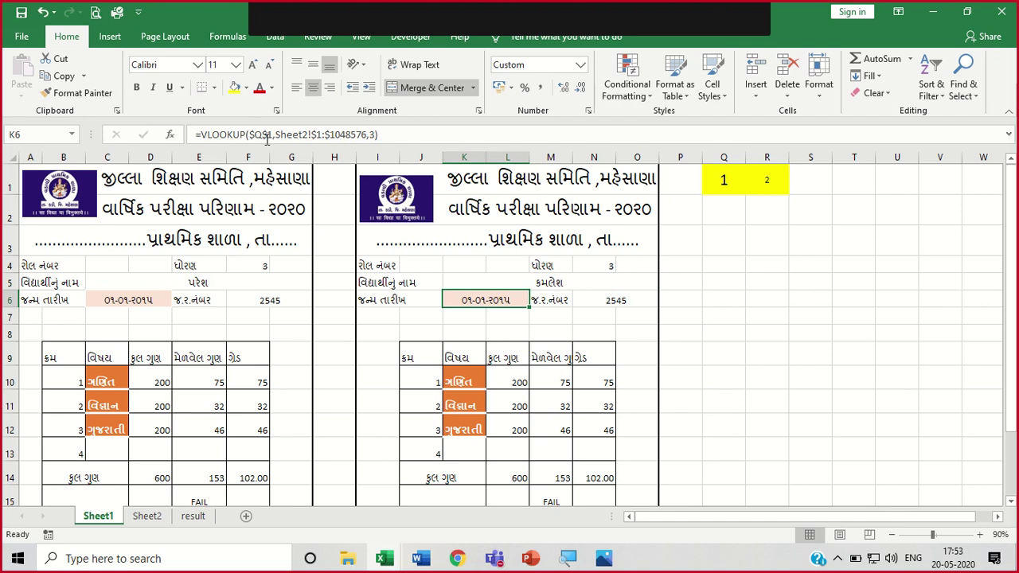
left_click(266, 129)
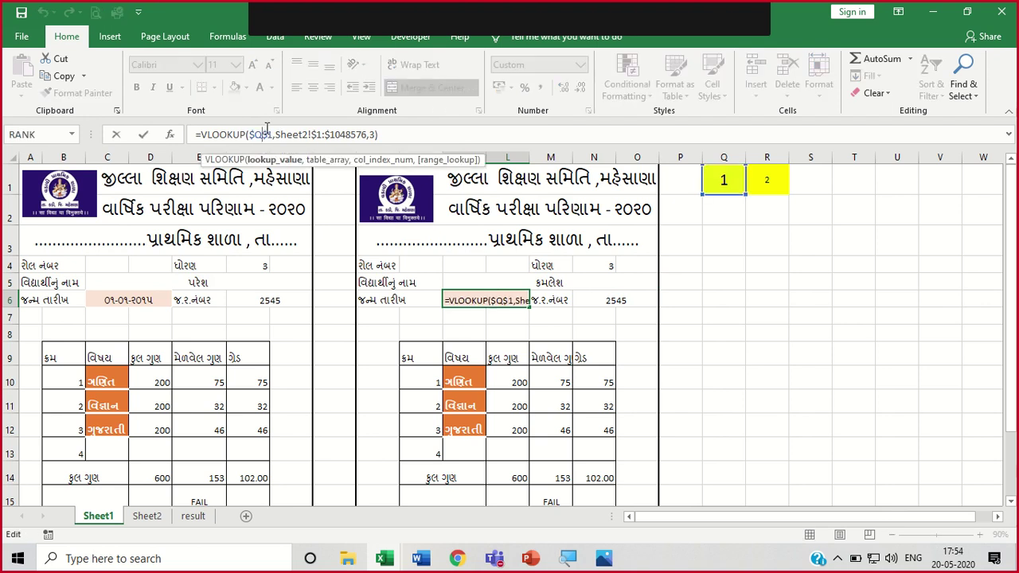
key("Return")
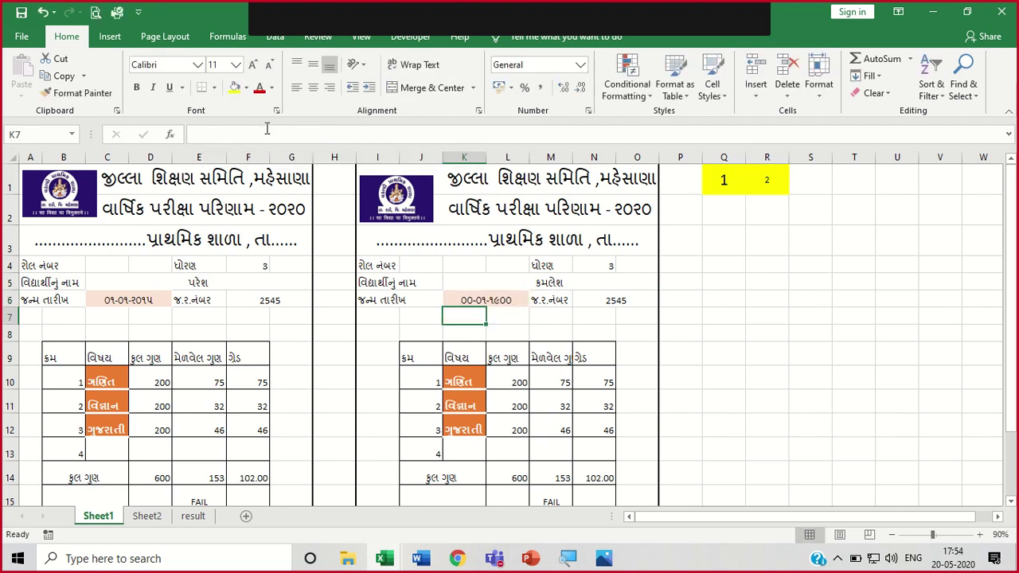
key("Up")
key("Right")
key("Right")
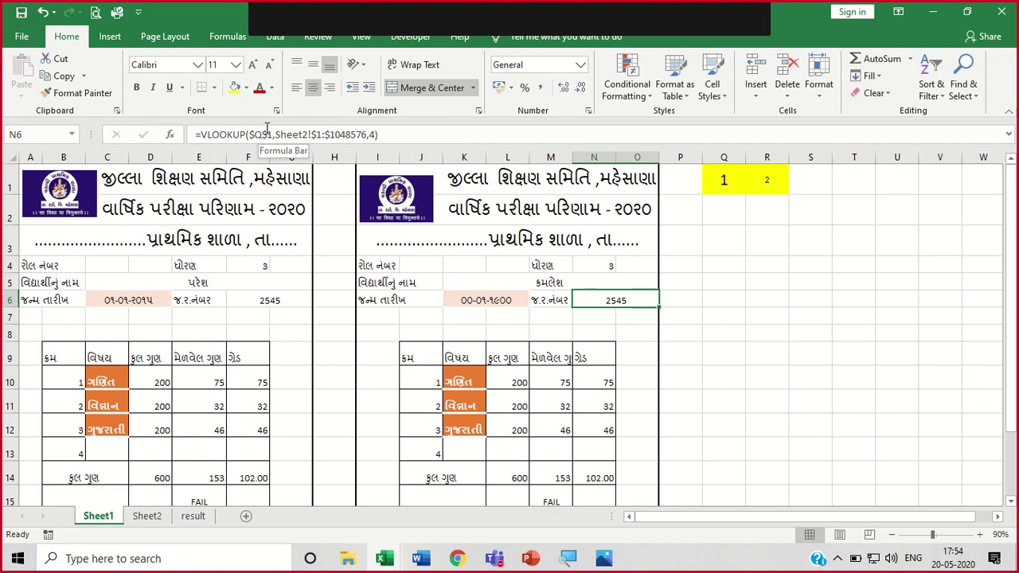
left_click(266, 135)
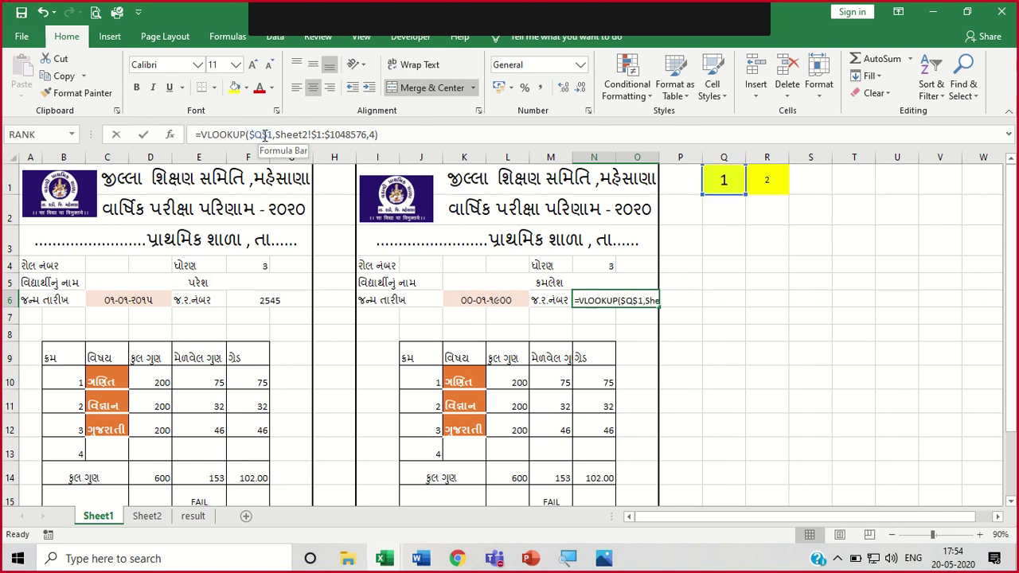
key("BackSpace")
type("r")
key("Return")
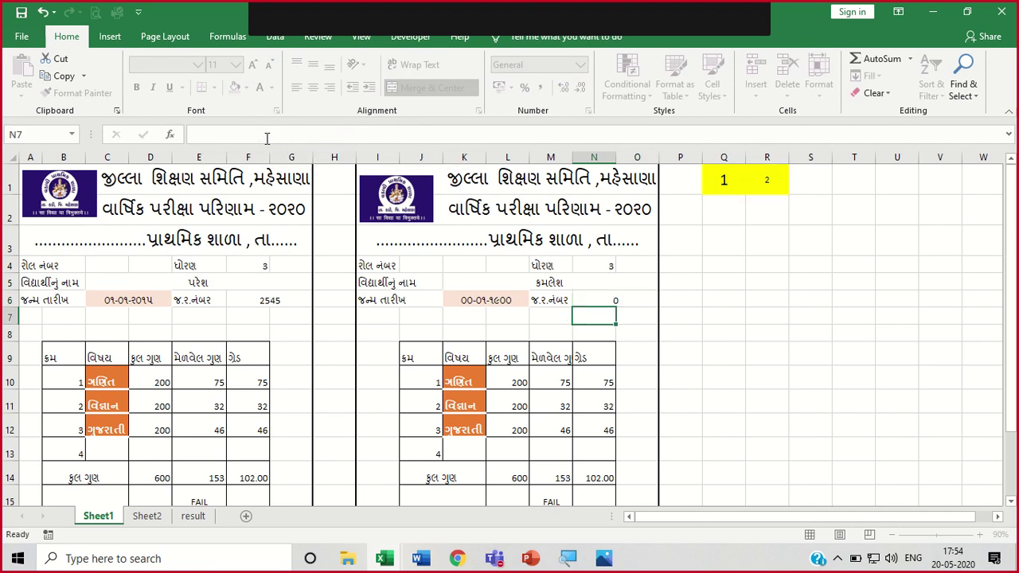
Step: Fix the marks lookups in M10 to M12 so they show 65, 65 and 55
left_click(509, 378)
left_click(554, 380)
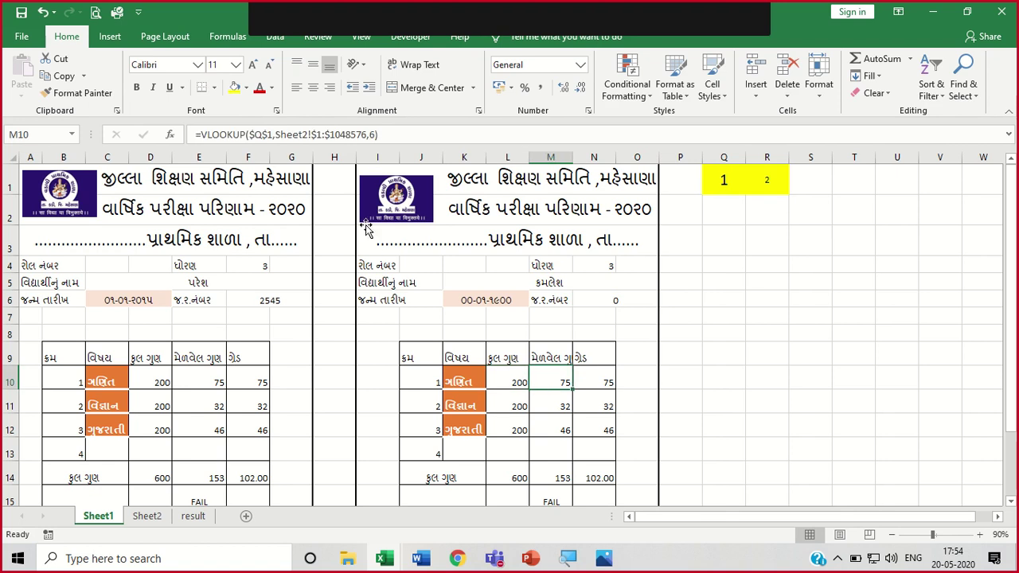
left_click(268, 135)
key("BackSpace")
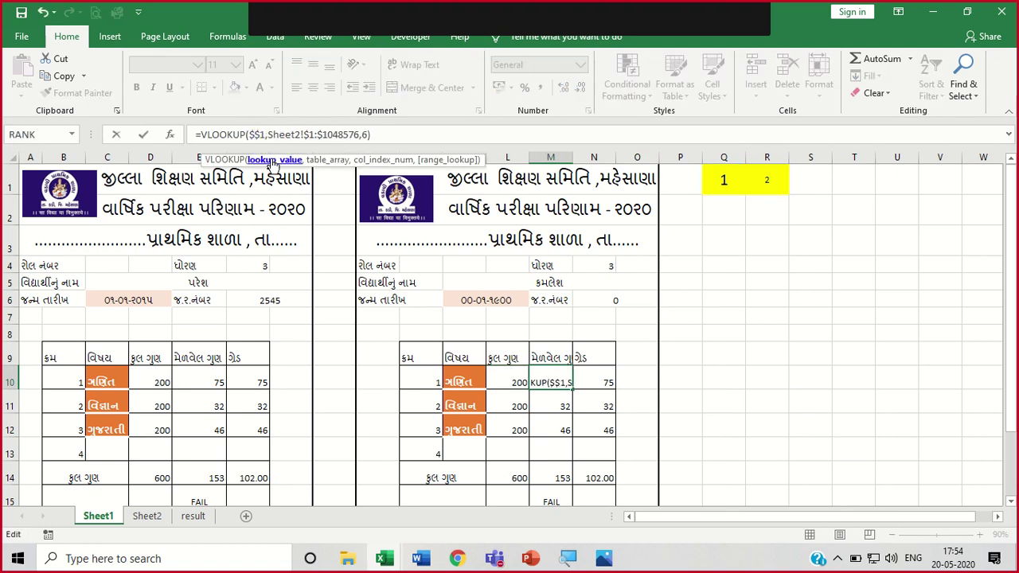
type("Q")
key("Return")
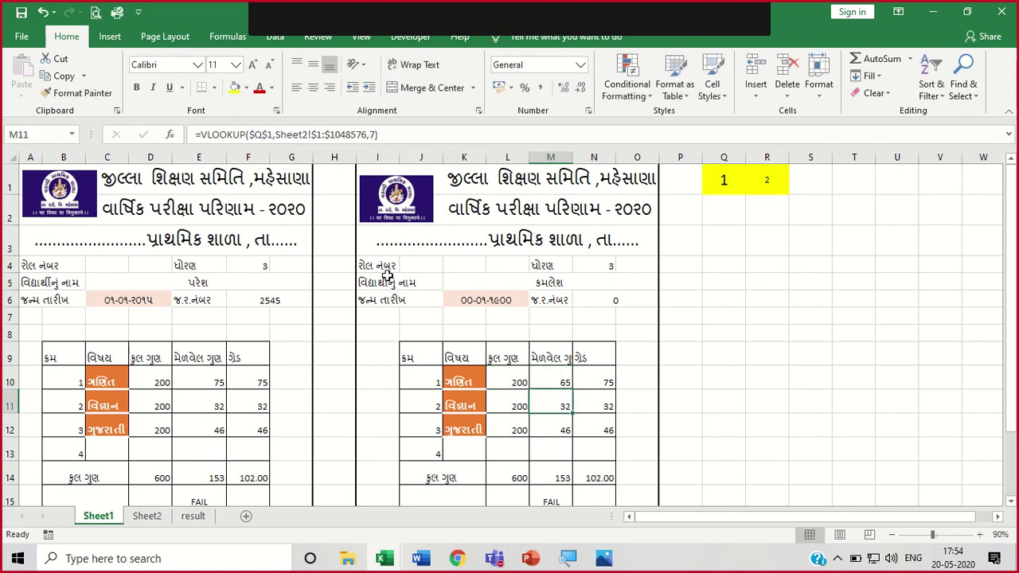
left_click(265, 135)
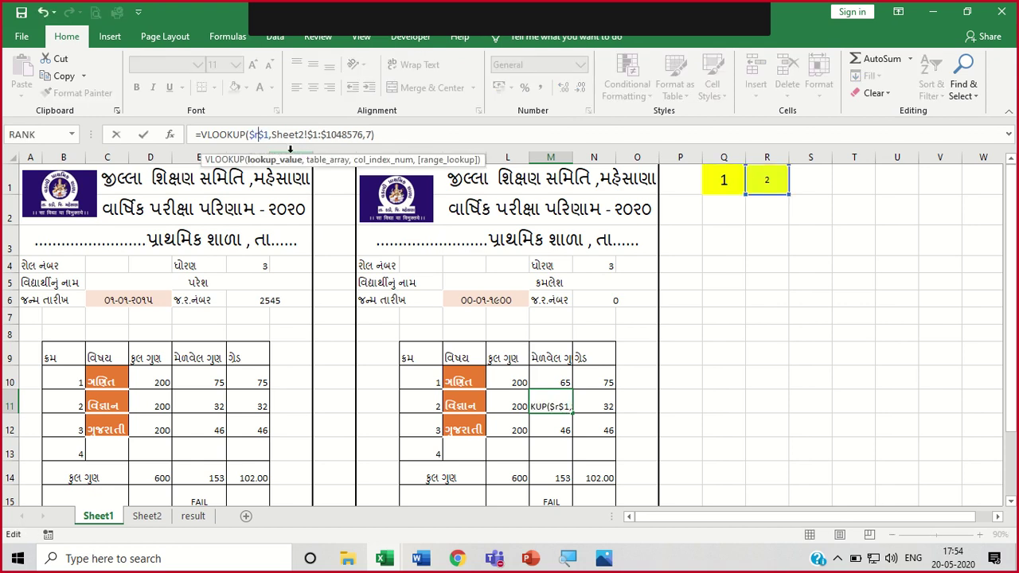
key("Return")
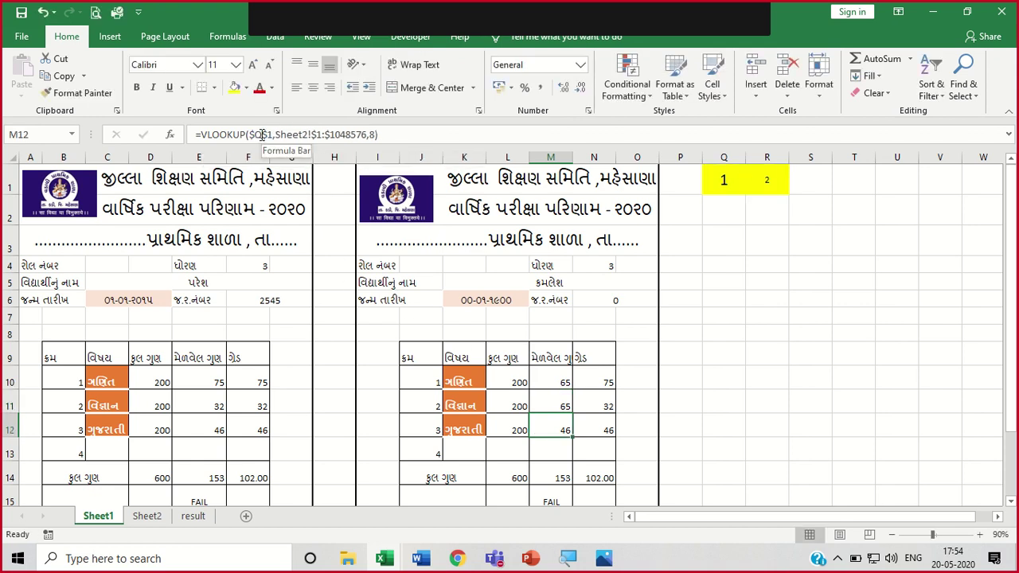
left_click(261, 135)
key("BackSpace")
type("r")
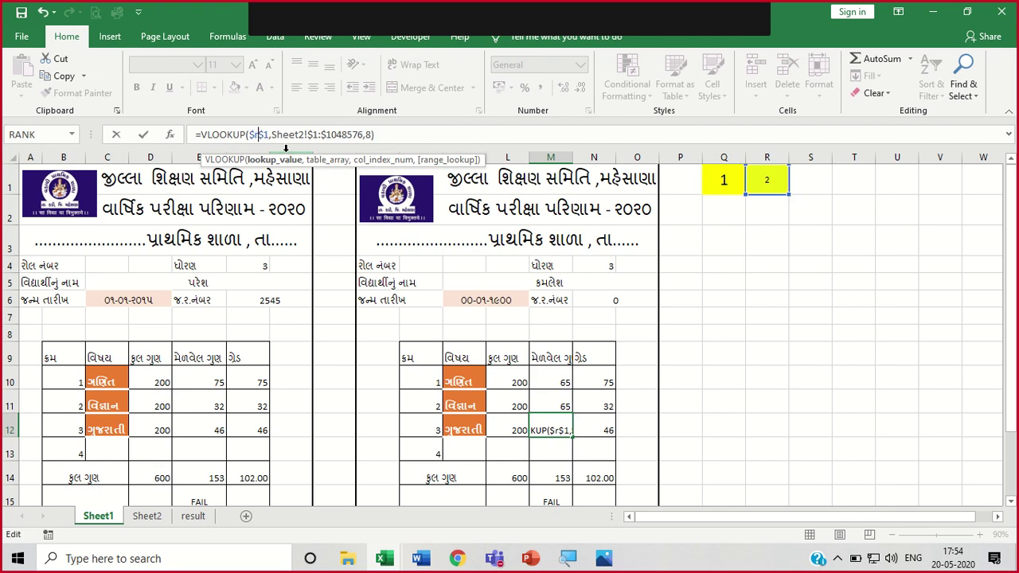
key("Return")
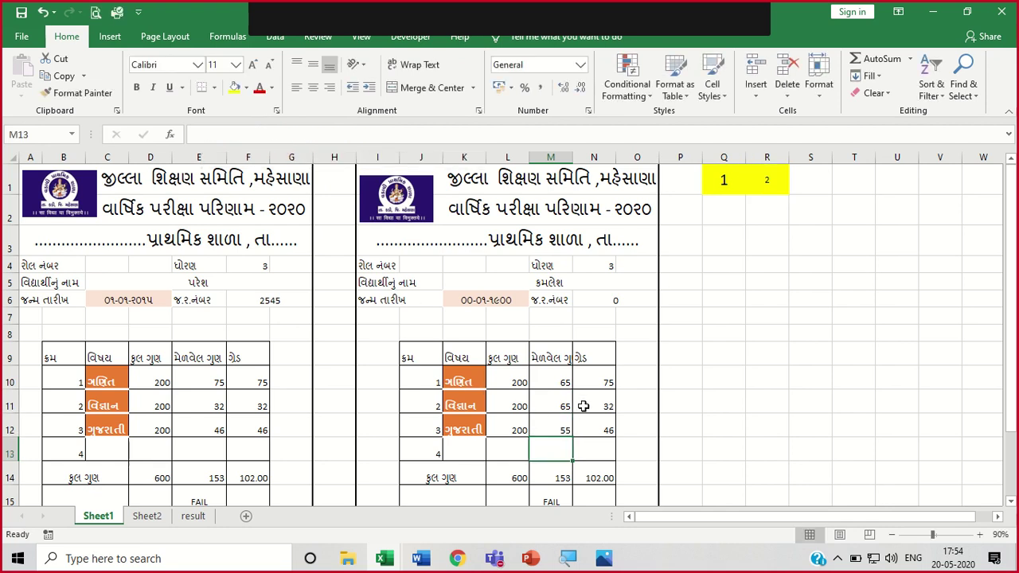
Step: Clear the second card's grade cells N10:N12
left_click(587, 382)
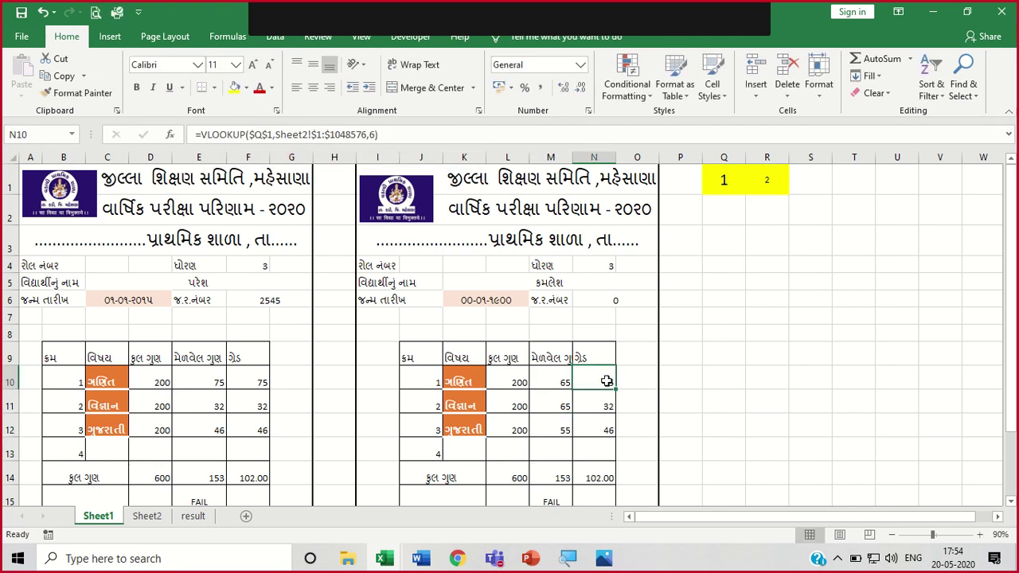
left_click_drag(606, 381, 602, 422)
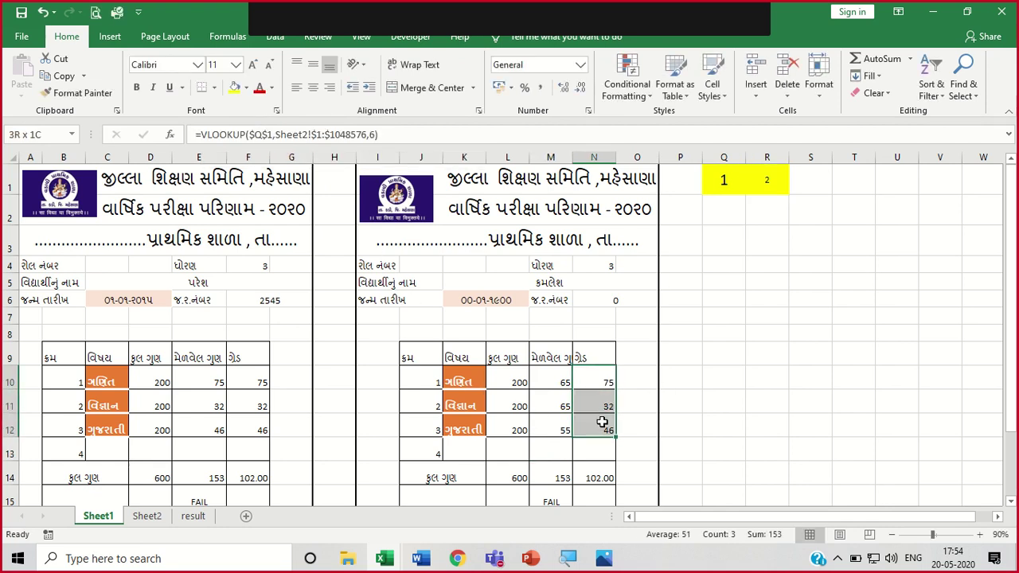
key("Delete")
Step: Switch the total (M14) and percentage (N14) lookups to $R$1, giving 185 and 123.33
scroll(603, 458, "down", 1)
left_click(553, 382)
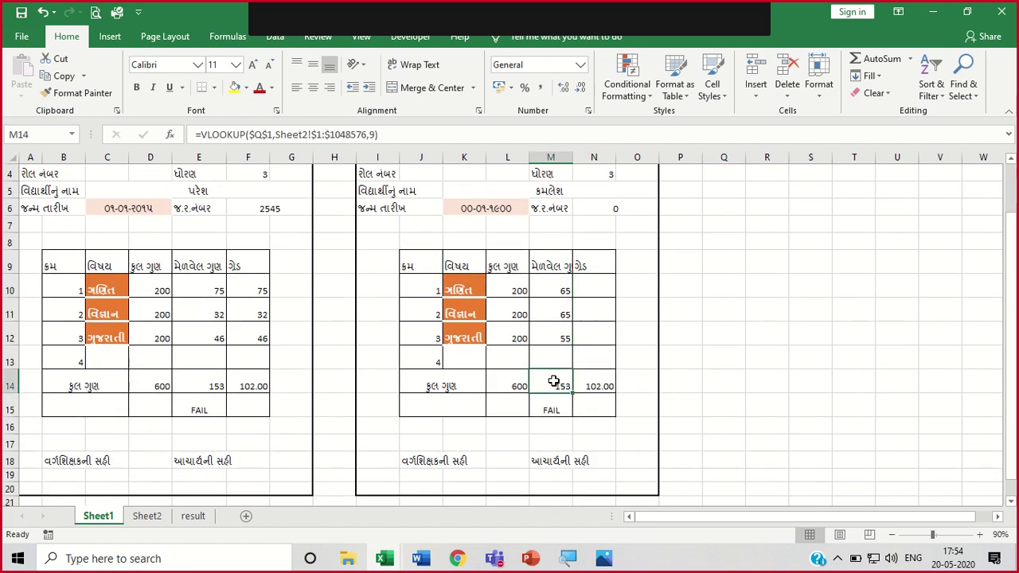
left_click(264, 135)
key("BackSpace")
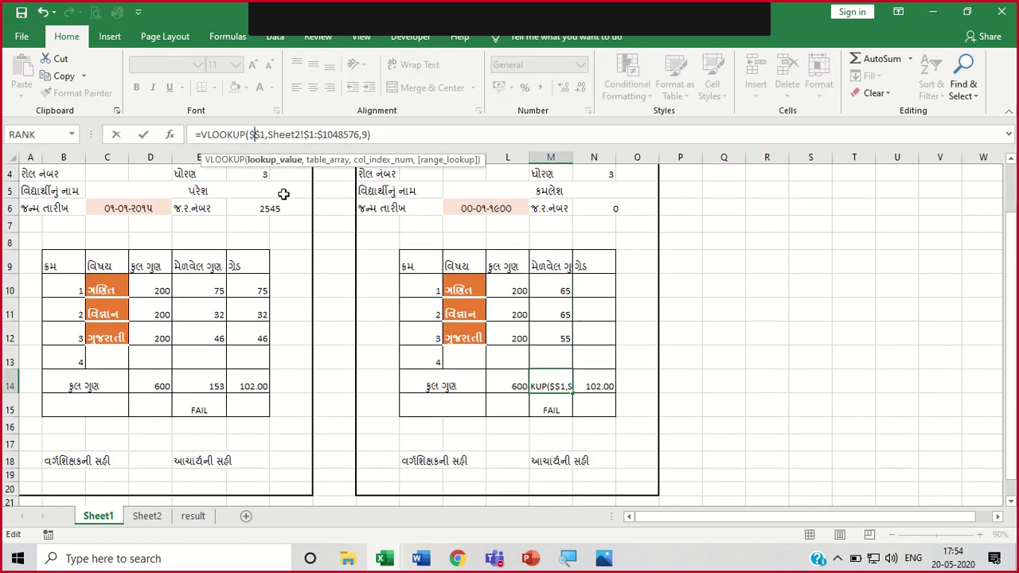
type("r")
key("Return")
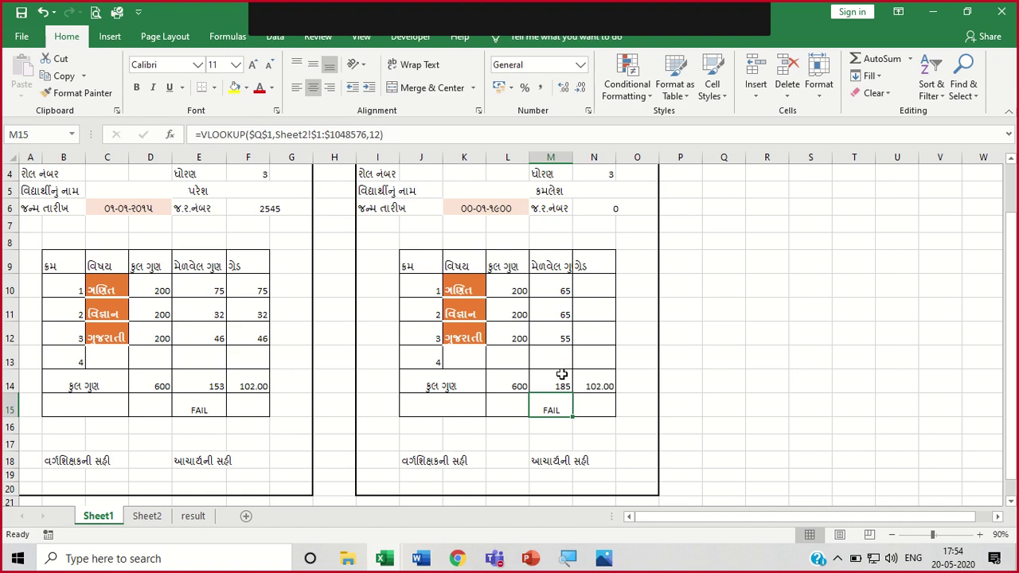
left_click(585, 382)
left_click(263, 134)
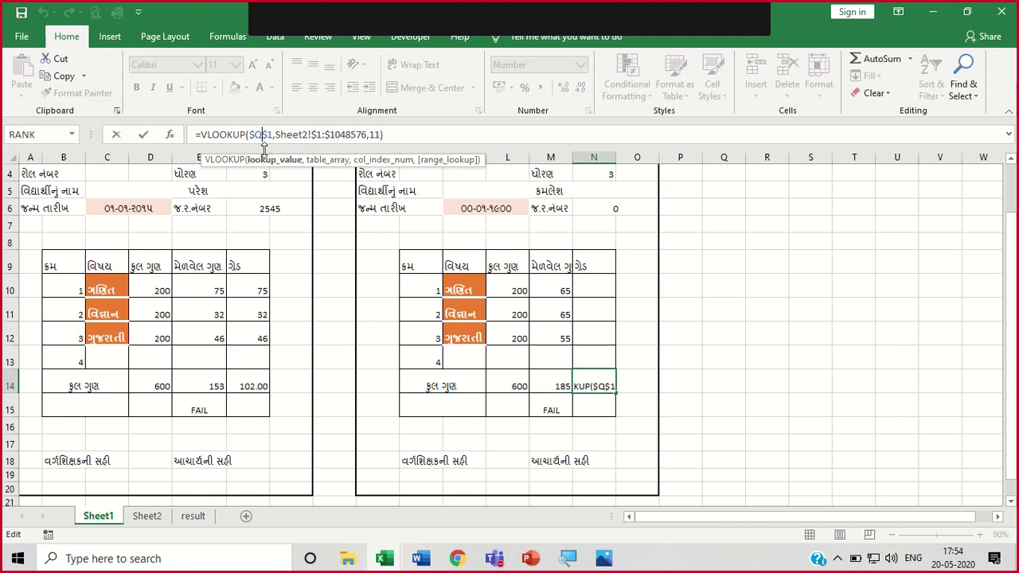
key("BackSpace")
type("r")
key("Return")
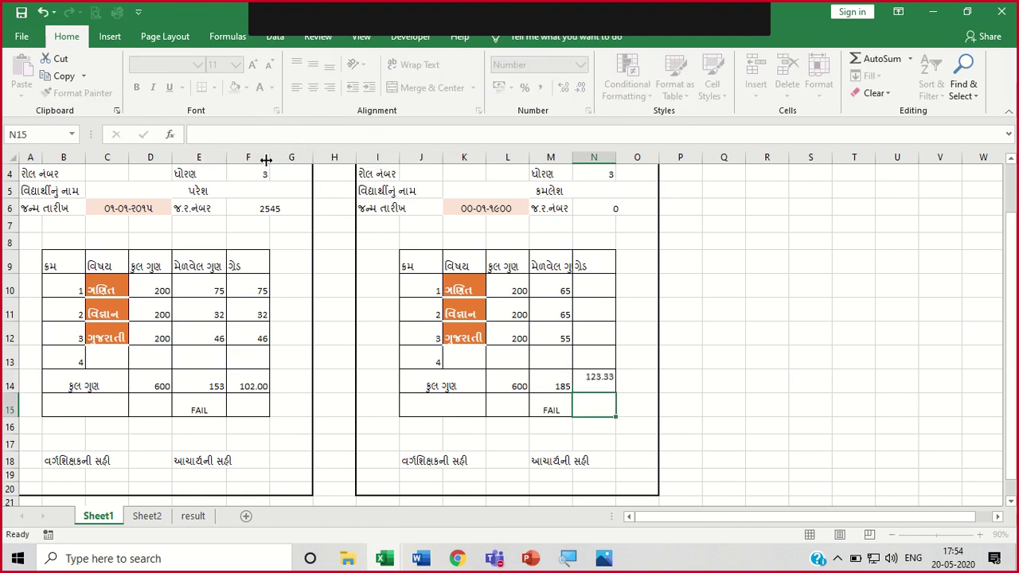
Step: Switch the result lookup in M15 to $R$1 so it shows PASS
left_click(544, 404)
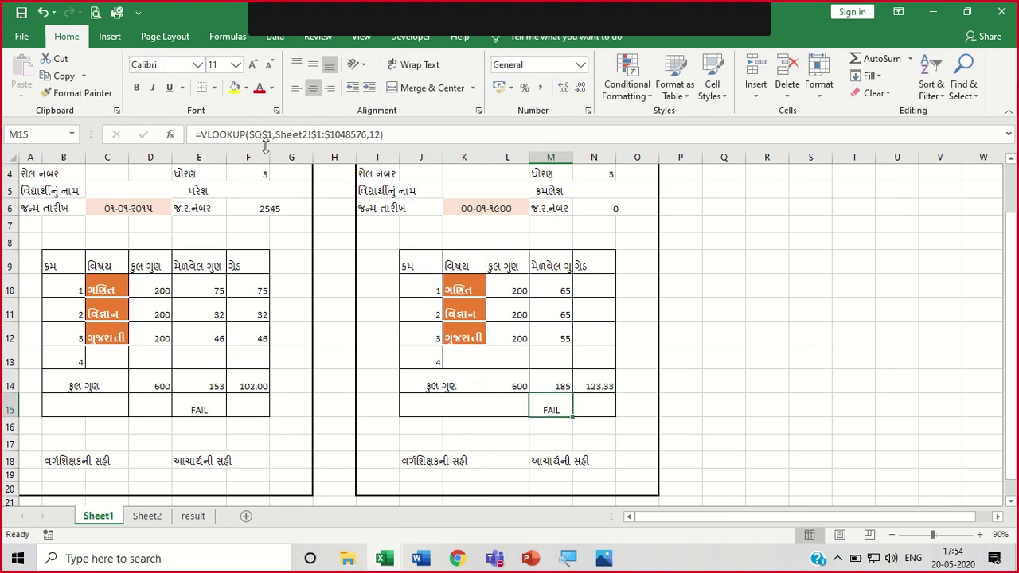
left_click(263, 135)
key("BackSpace")
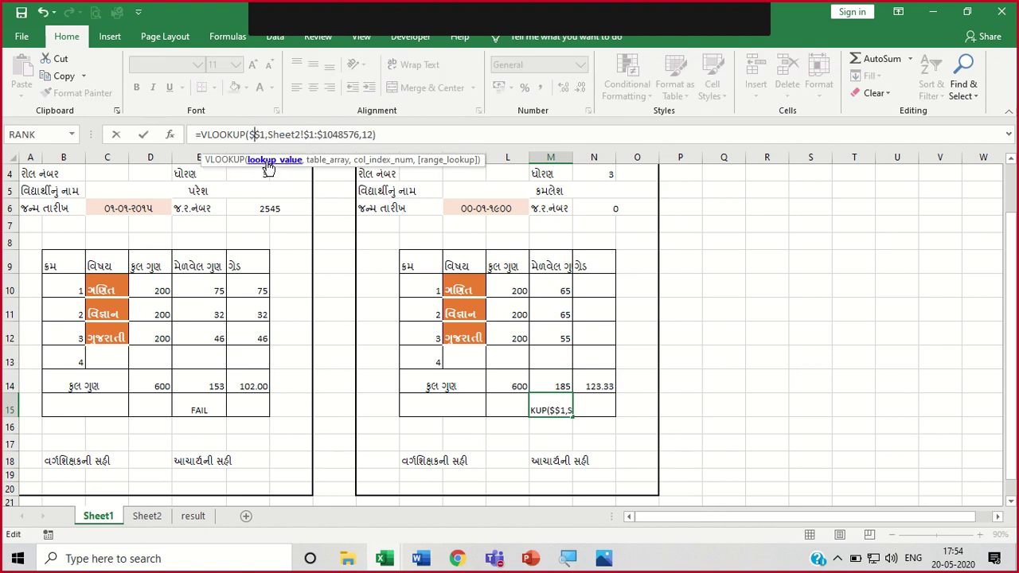
type("r")
key("Return")
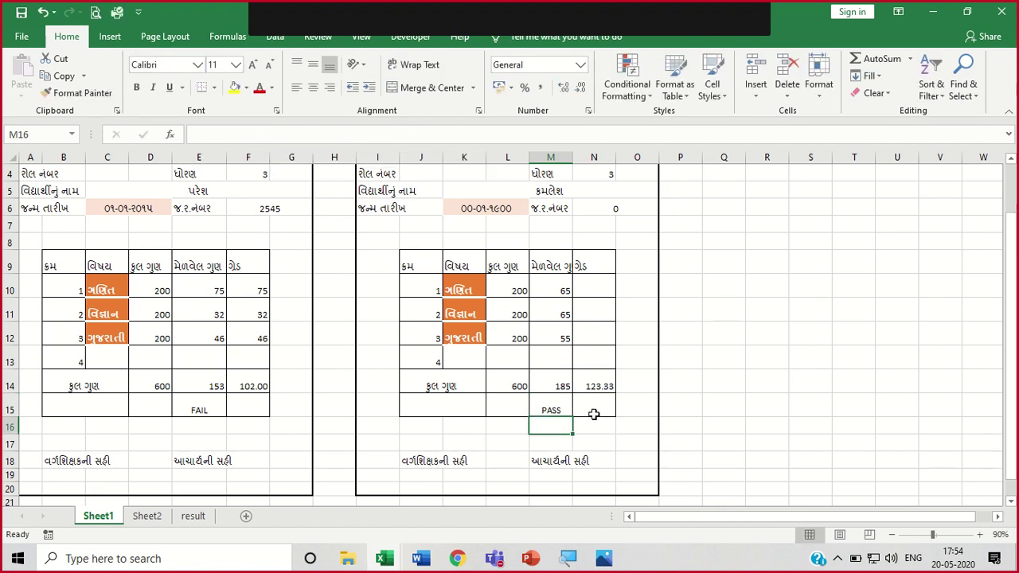
left_click(594, 425)
Step: Copy Q1's larger font formatting onto the R1 counter with Format Painter
scroll(528, 401, "down", 4)
scroll(528, 401, "up", 5)
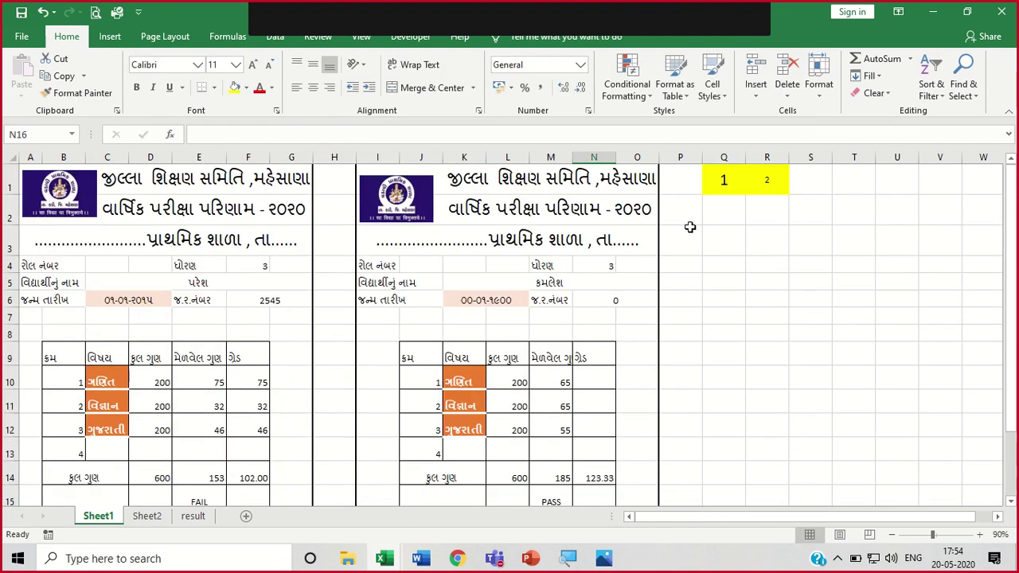
left_click(764, 179)
left_click(716, 184)
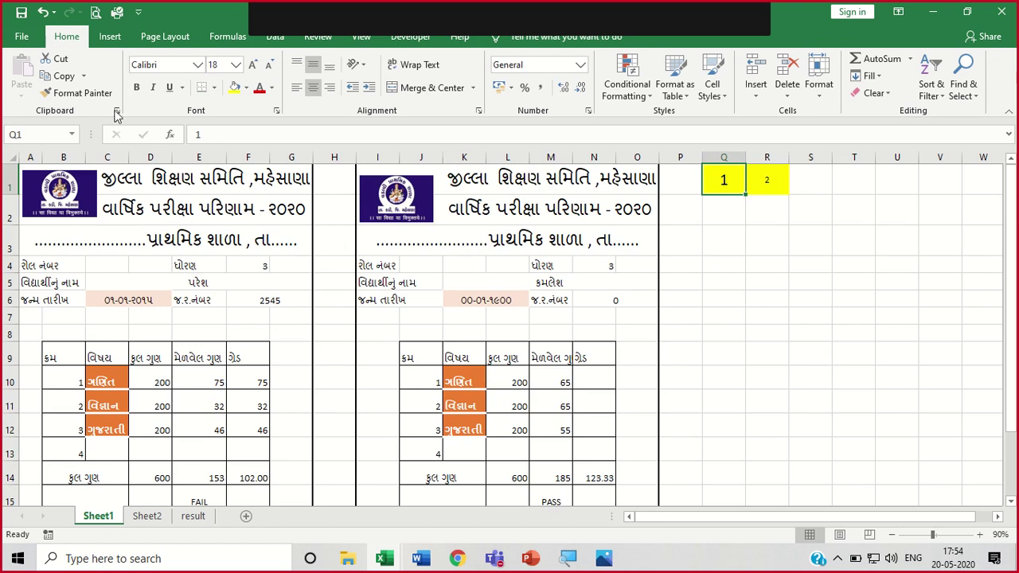
left_click(77, 92)
left_click(767, 180)
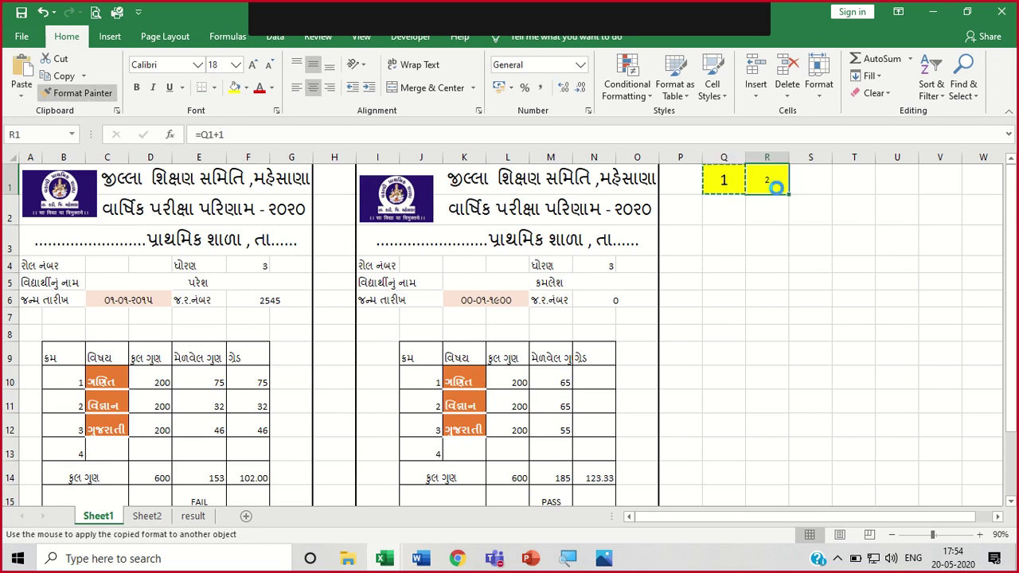
left_click(820, 341)
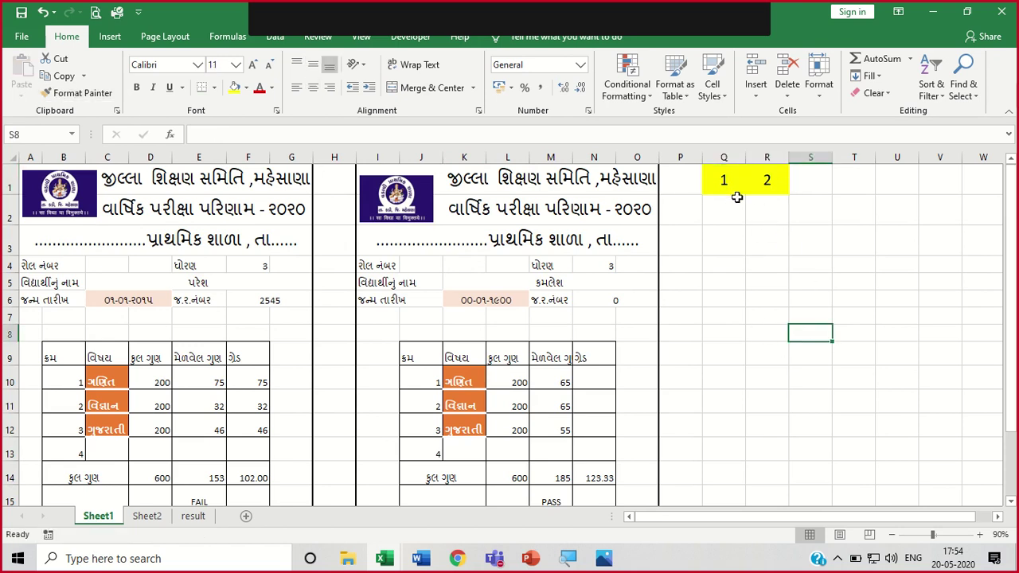
Step: Test the cards by setting Q1 to 3, then 5, then back to 1
left_click(726, 183)
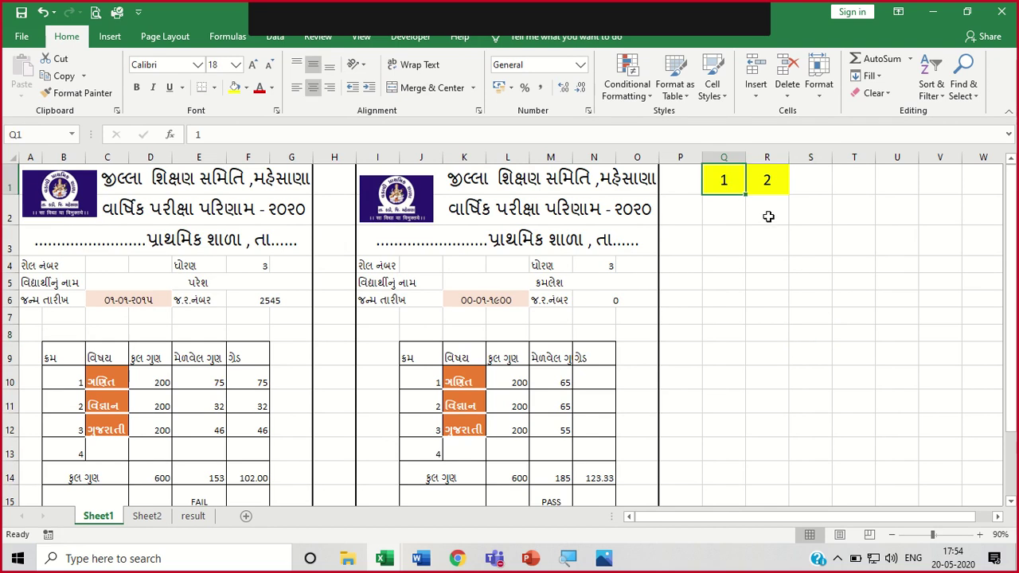
type("3")
key("Return")
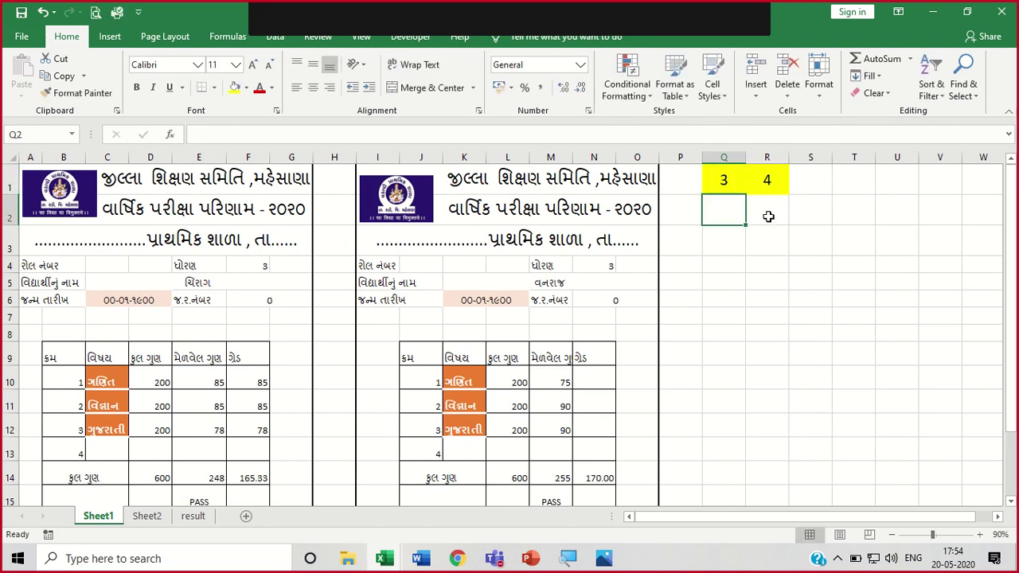
left_click(729, 183)
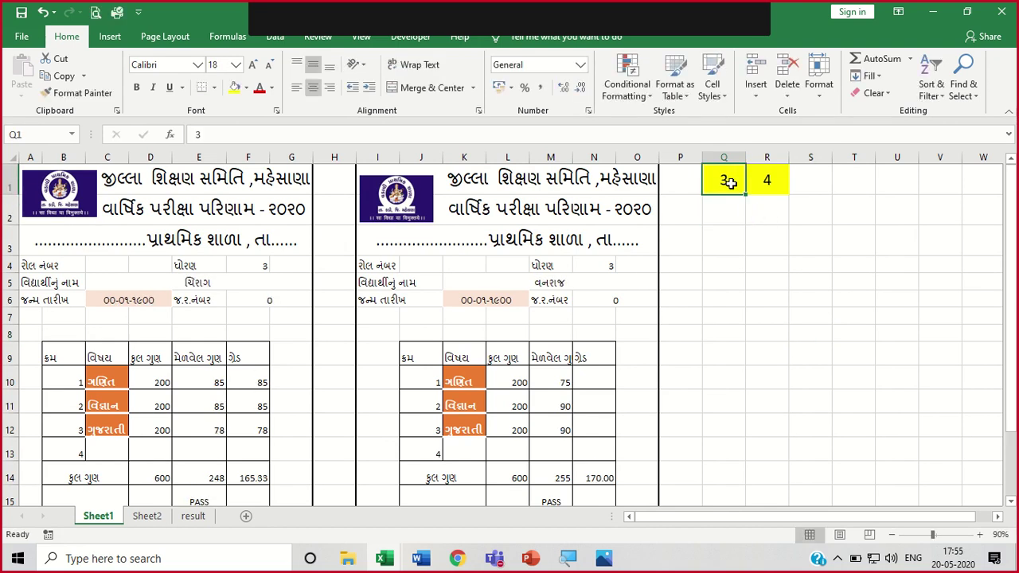
type("5")
key("Return")
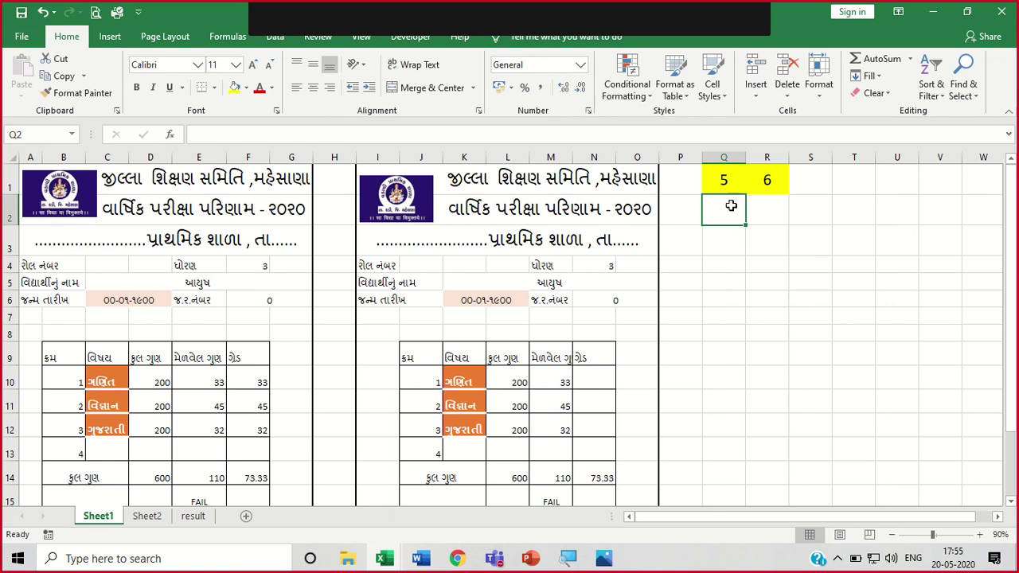
scroll(705, 343, "down", 2)
scroll(701, 332, "up", 2)
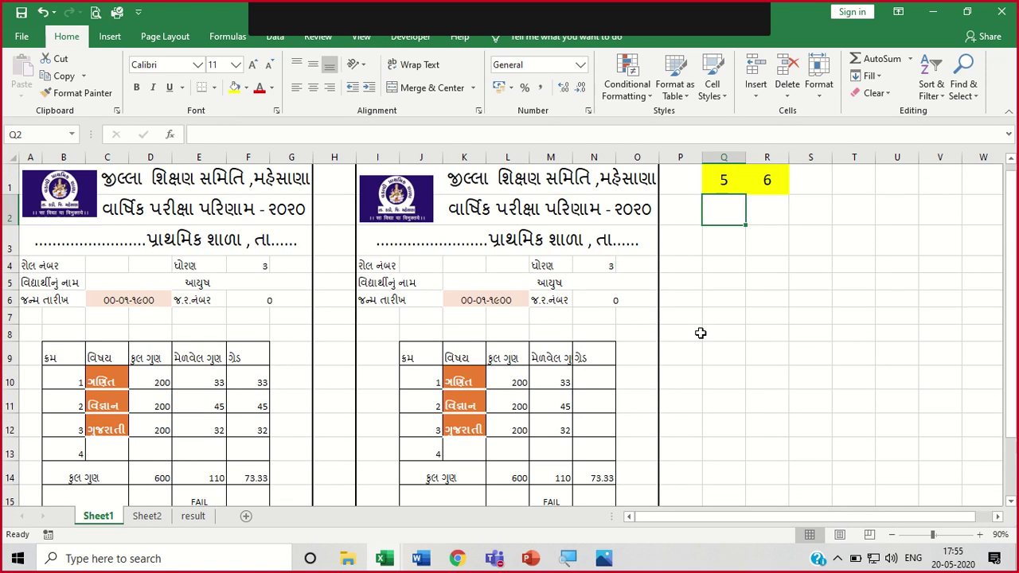
left_click(732, 185)
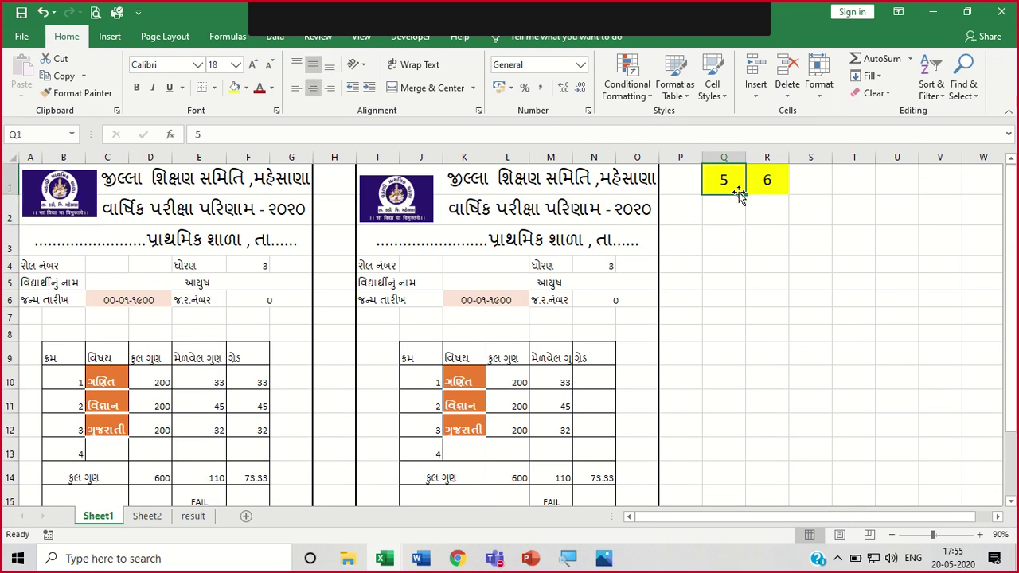
type("1")
key("Return")
Step: From cell B17, browse the Pictures folder for an image, then cancel without inserting
scroll(417, 351, "down", 3)
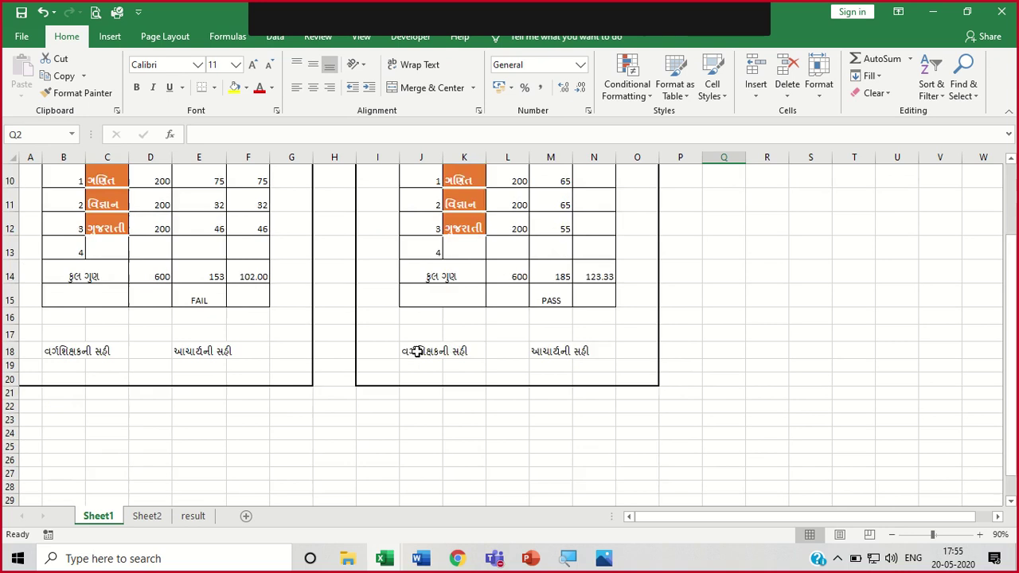
scroll(417, 351, "down", 2)
scroll(266, 316, "up", 2)
left_click(67, 329)
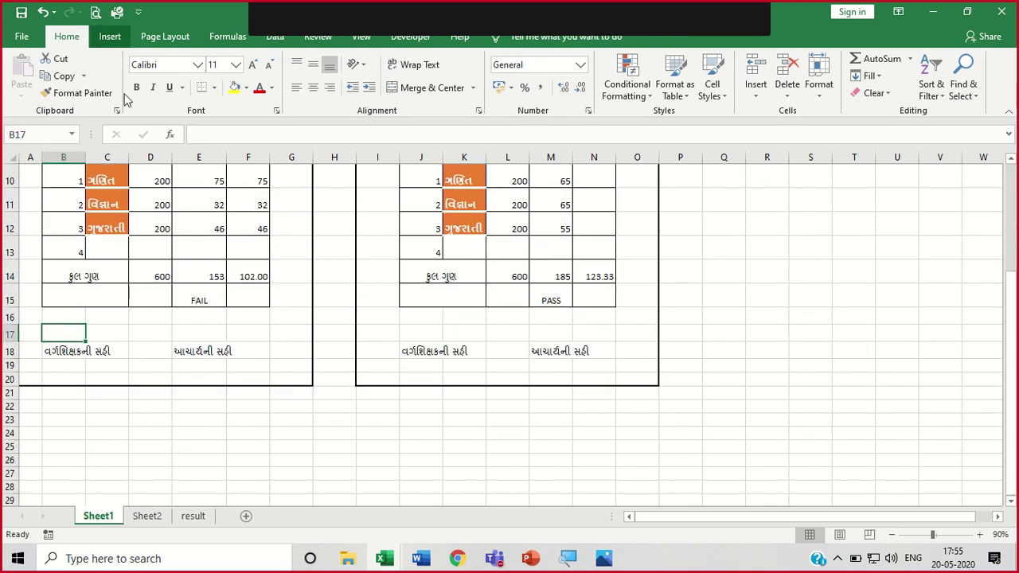
left_click(110, 37)
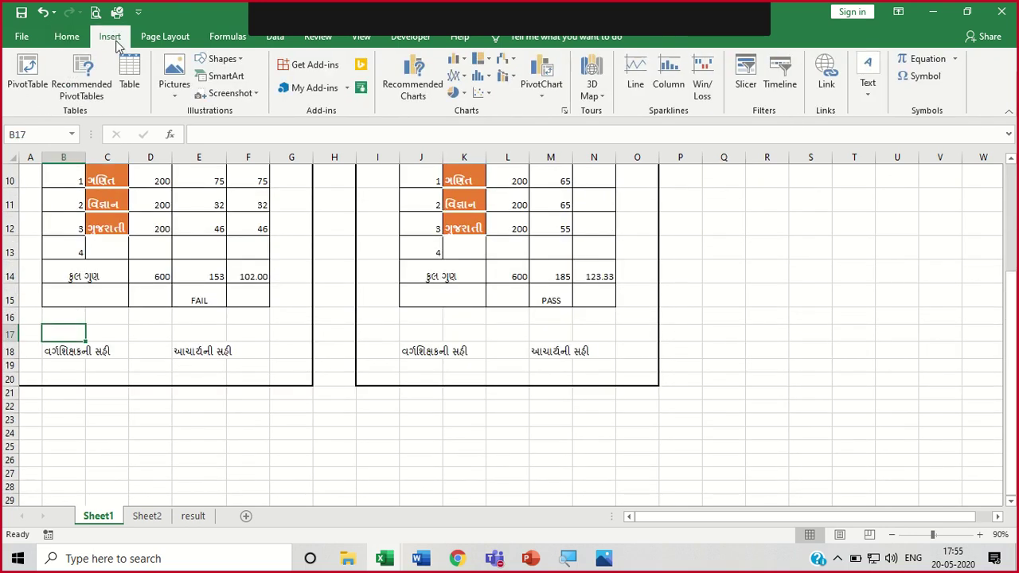
left_click(171, 96)
left_click(181, 131)
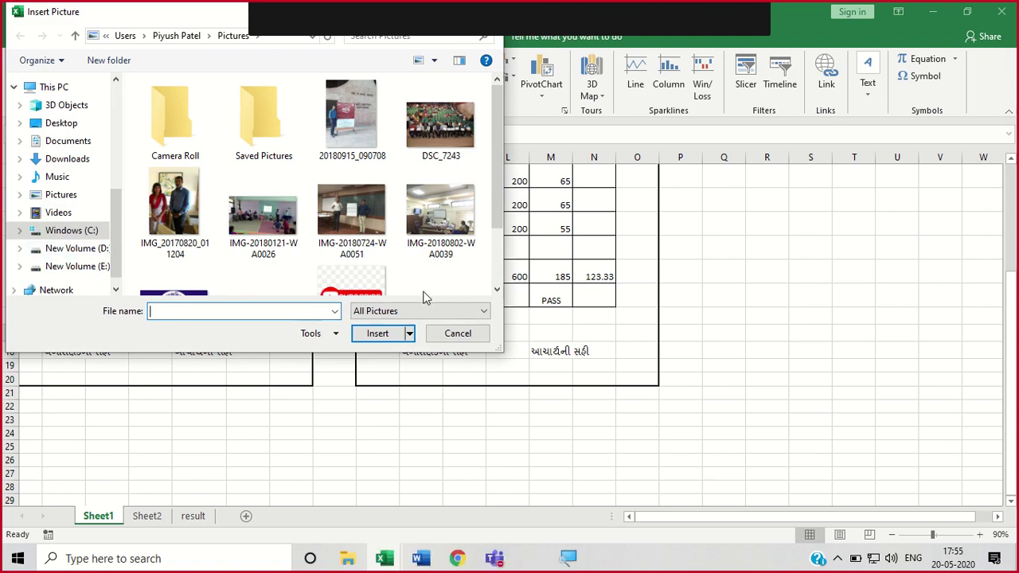
left_click(46, 234)
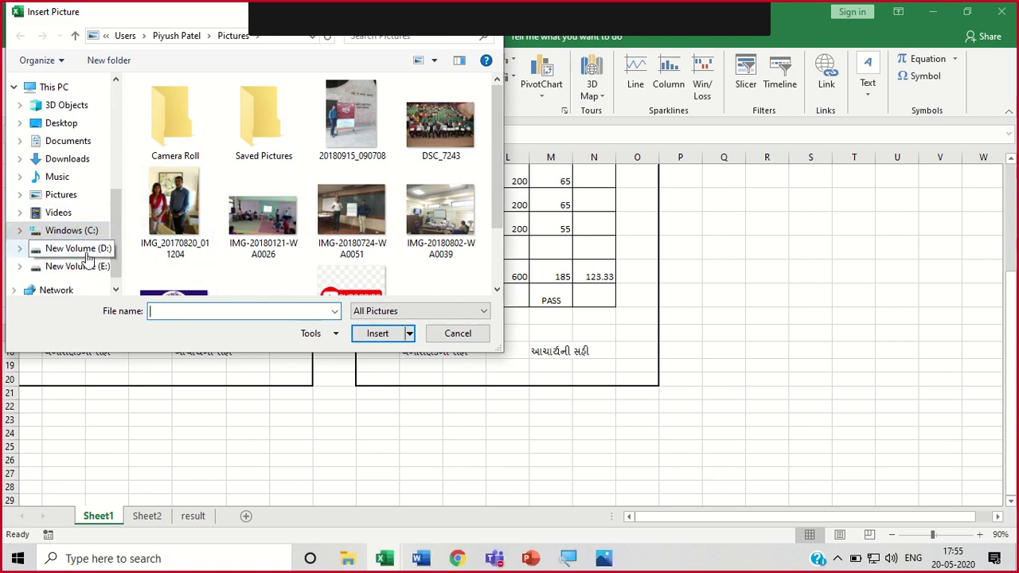
left_click(450, 338)
scroll(231, 414, "up", 3)
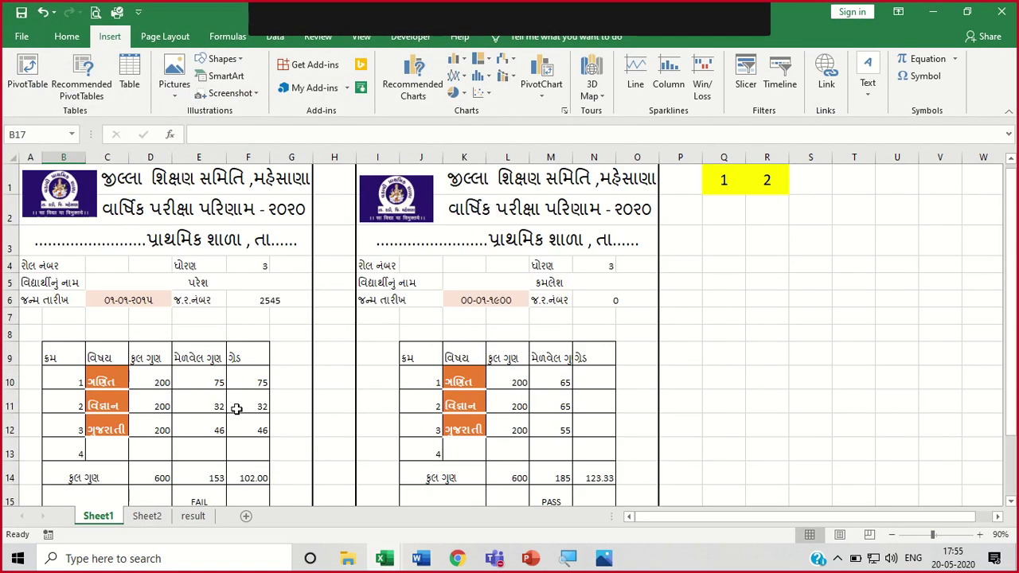
left_click(740, 317)
scroll(685, 335, "down", 4)
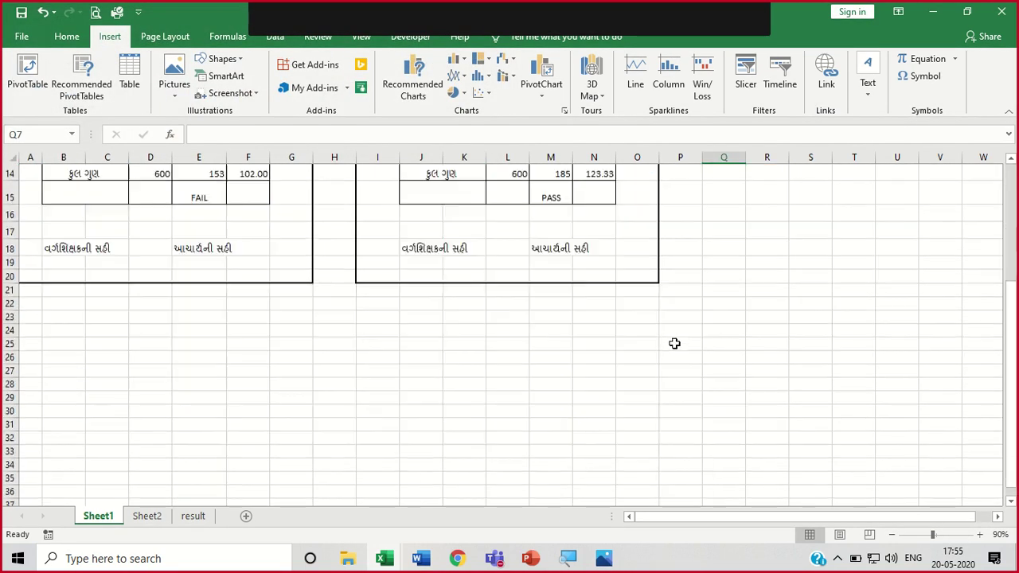
left_click(59, 269)
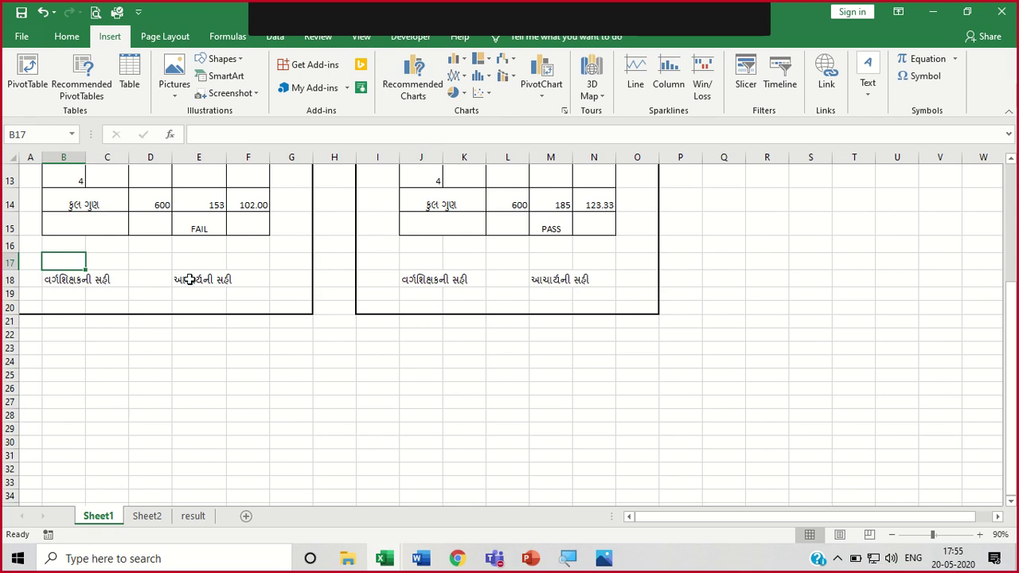
scroll(467, 404, "up", 1)
scroll(468, 404, "up", 4)
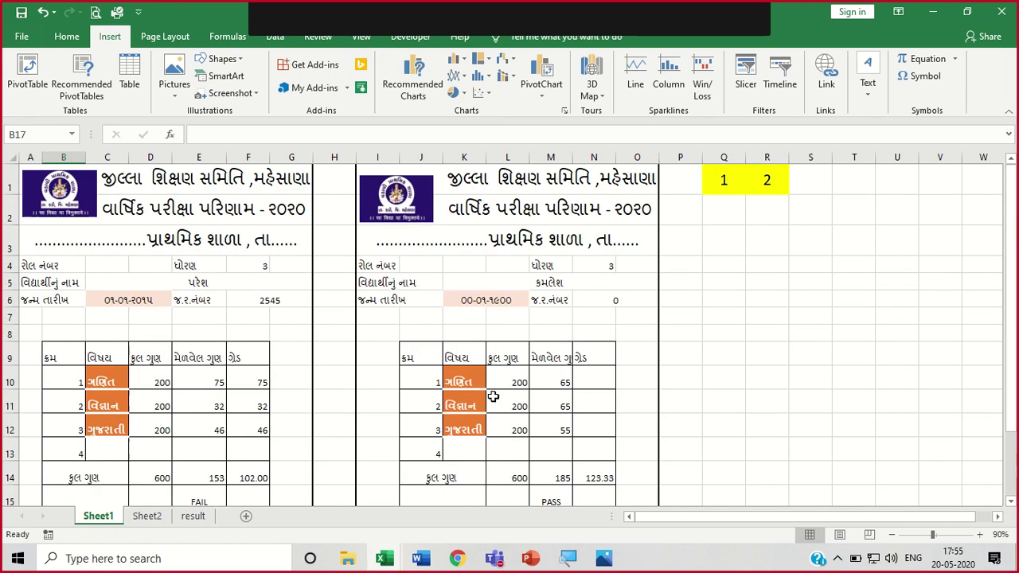
left_click(755, 346)
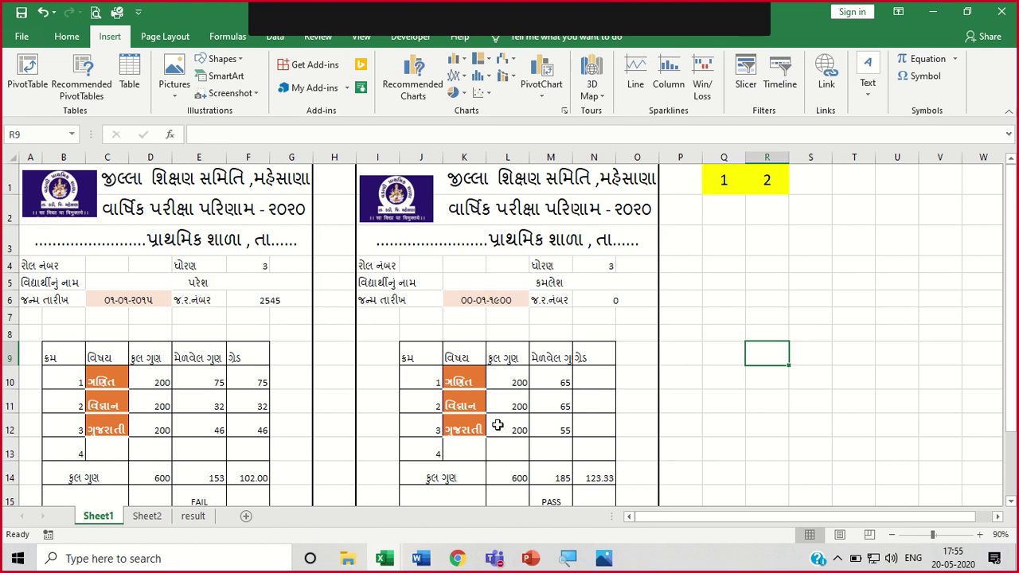
scroll(796, 307, "down", 3)
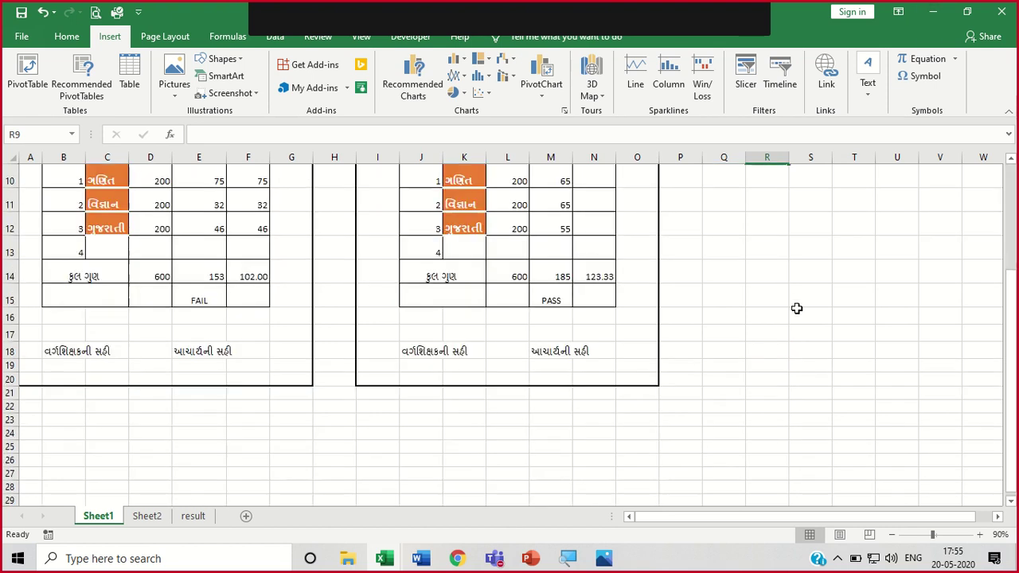
scroll(796, 307, "down", 1)
scroll(796, 307, "up", 4)
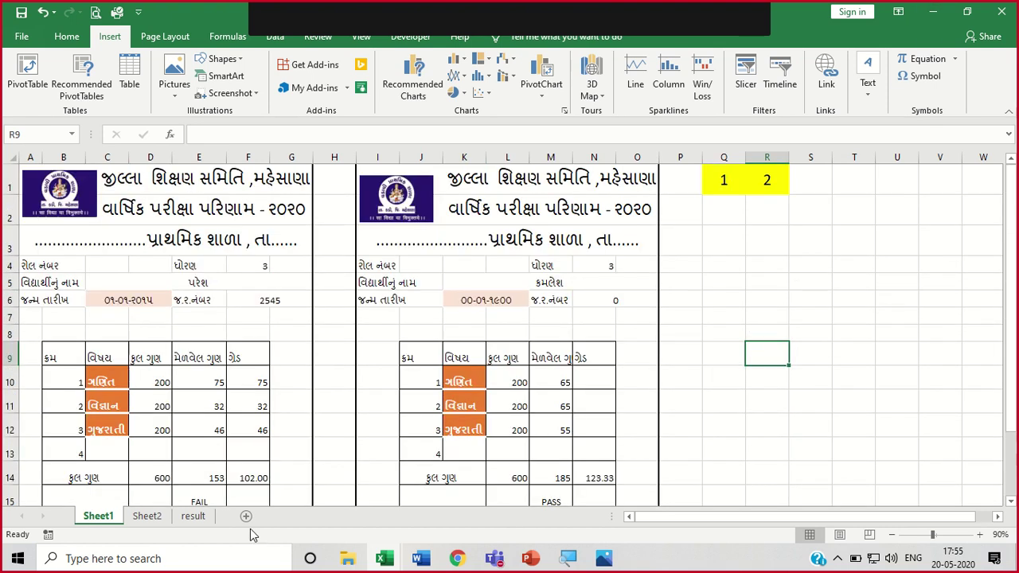
left_click(151, 516)
left_click(275, 416)
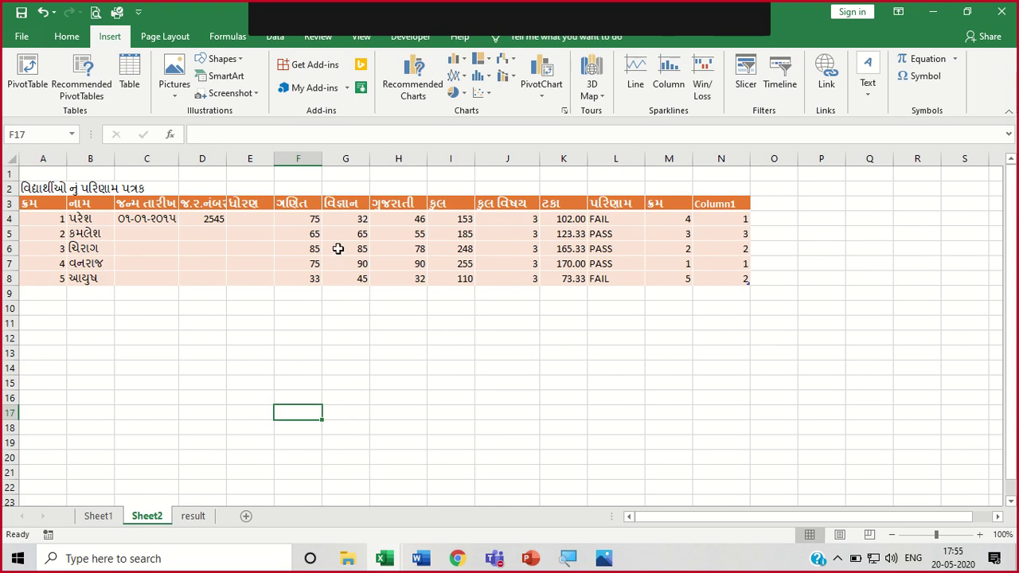
left_click_drag(32, 188, 714, 194)
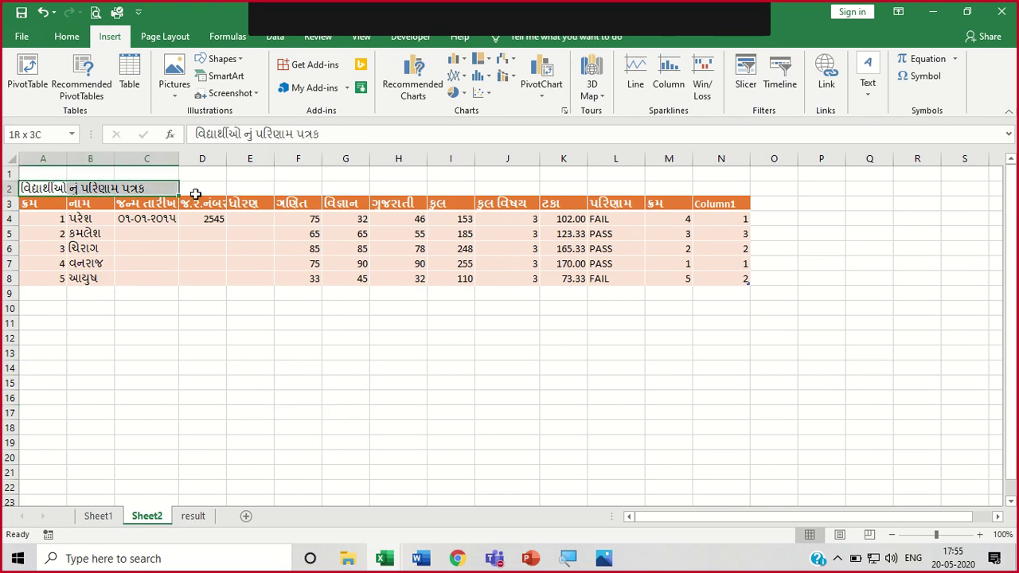
left_click(439, 414)
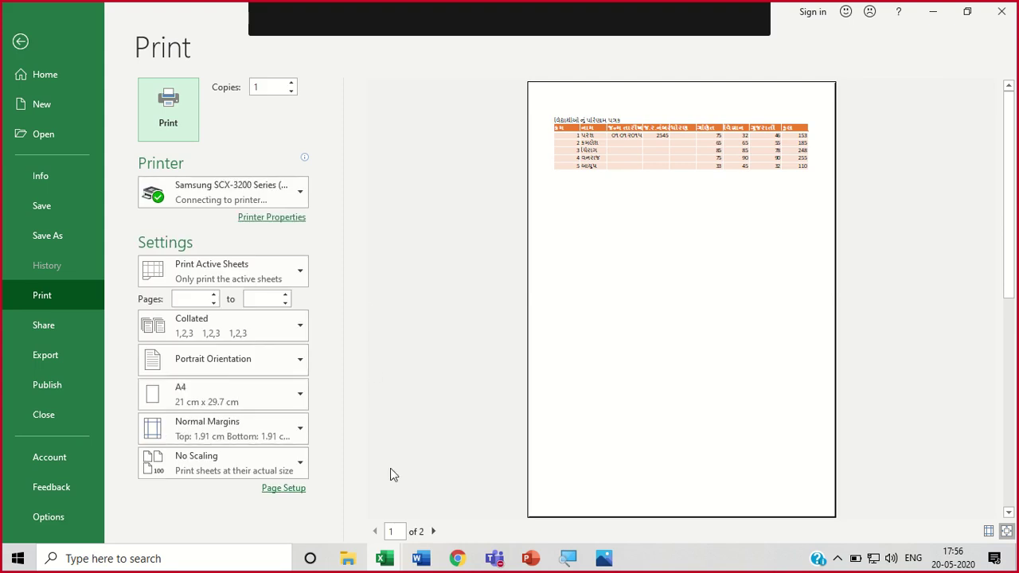
key("Escape")
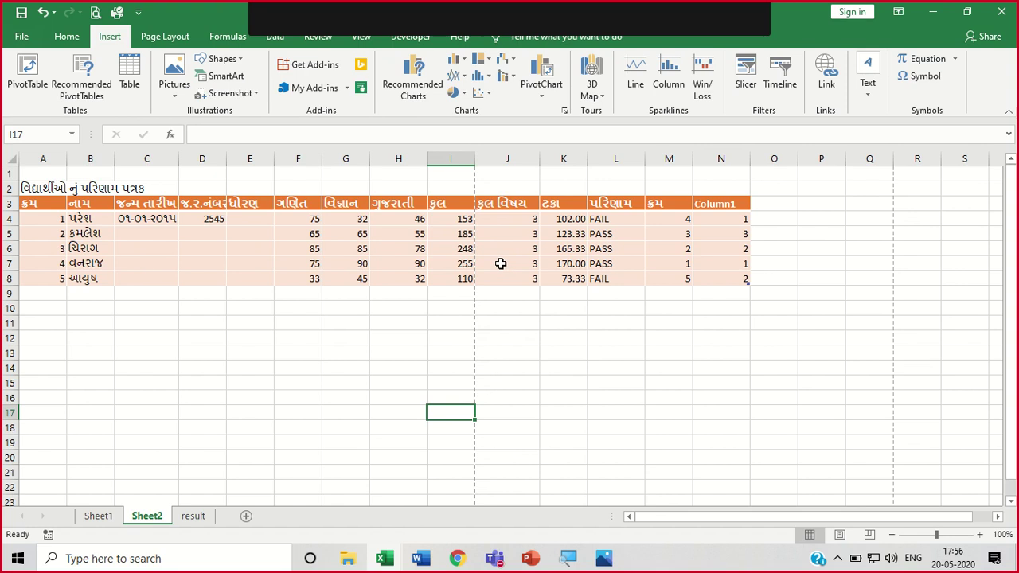
Step: Widen column B for the names and narrow columns A and I to fit their contents
left_click_drag(116, 158, 215, 159)
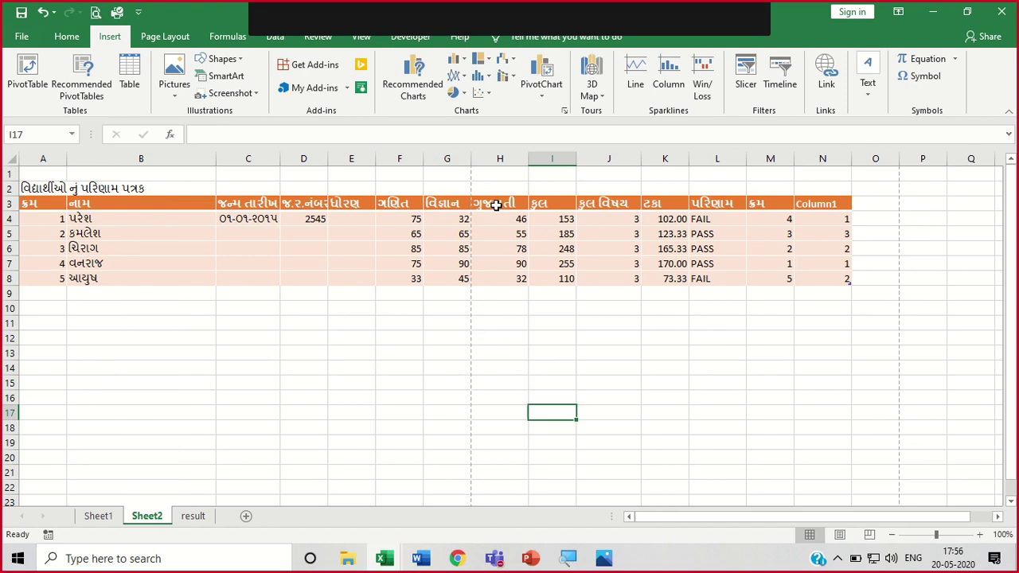
left_click_drag(214, 151, 151, 159)
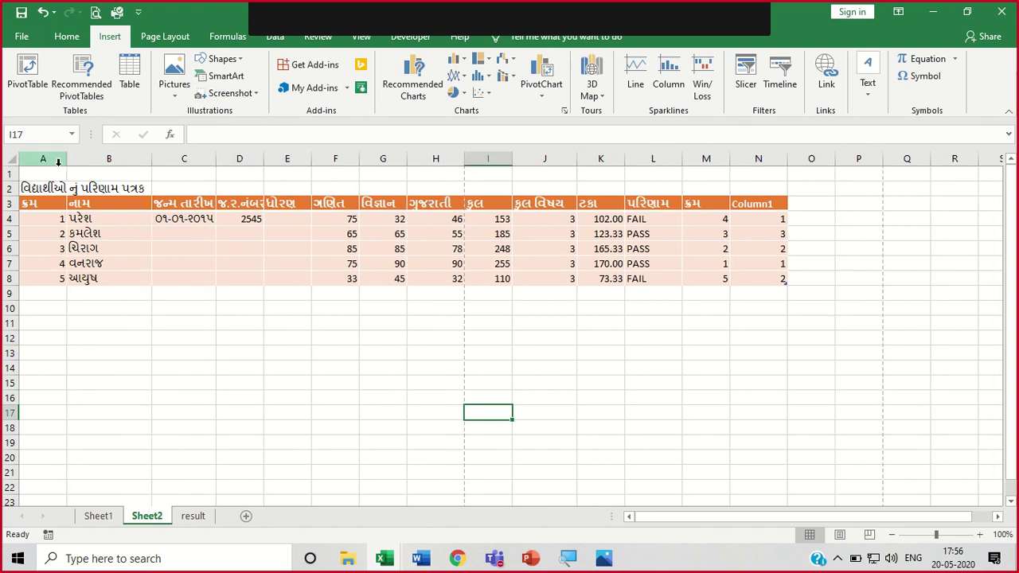
left_click_drag(63, 163, 39, 165)
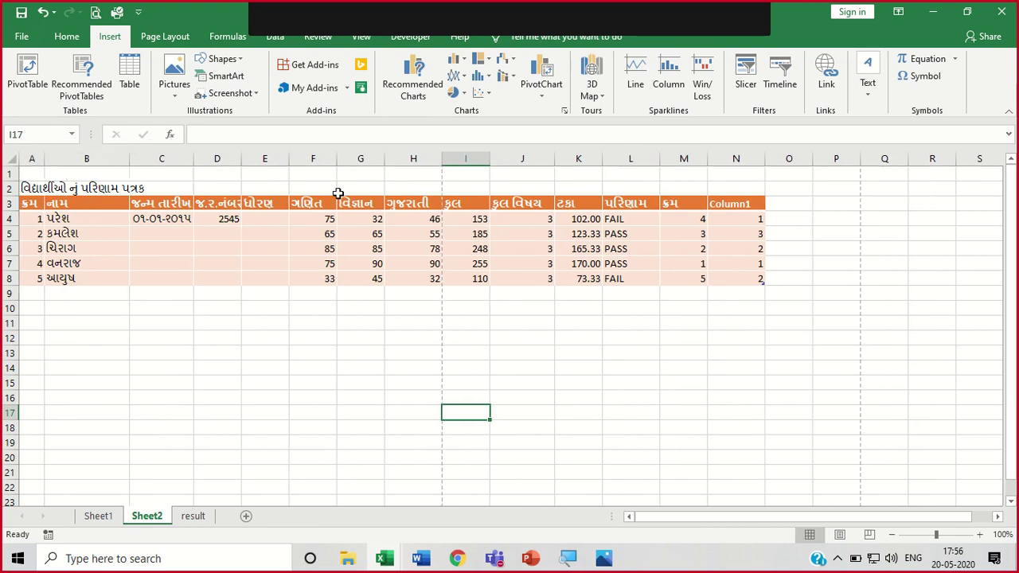
left_click_drag(489, 157, 468, 157)
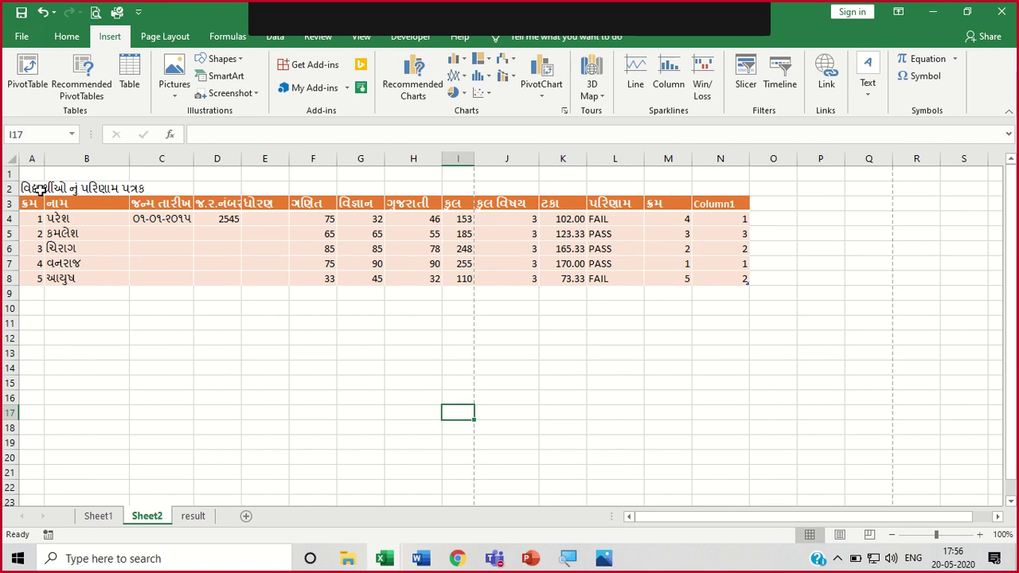
Step: Apply All Borders to the marks table A3:N8
left_click_drag(40, 188, 444, 282)
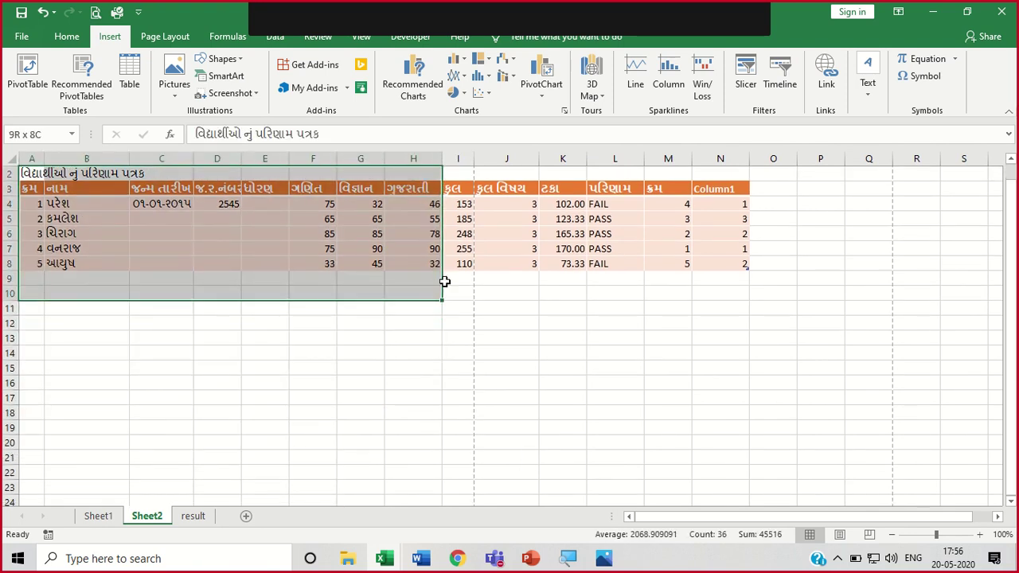
left_click_drag(444, 282, 455, 265)
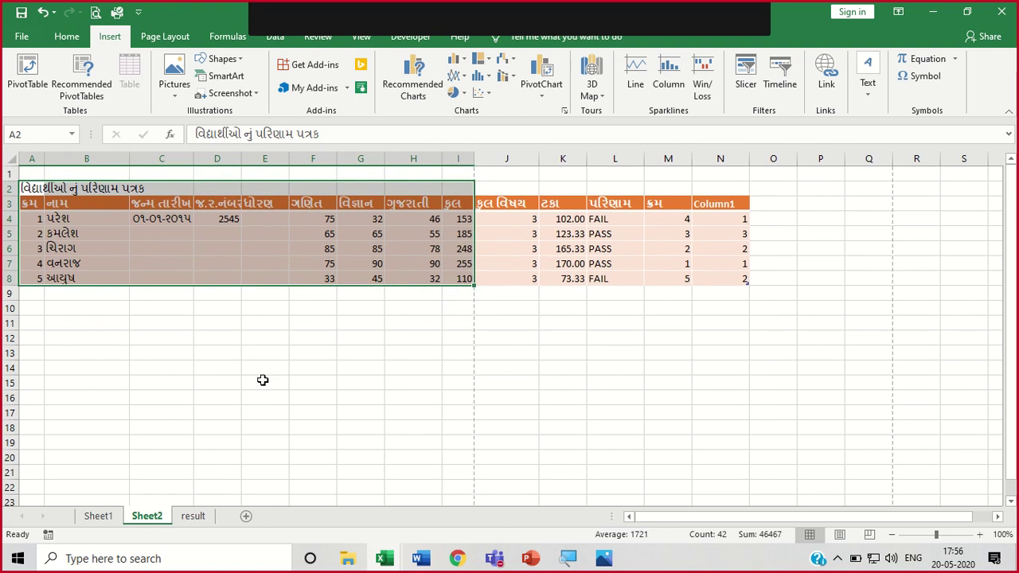
left_click(262, 381)
mouse_move(32, 204)
left_mouse_down()
mouse_move(703, 256)
mouse_move(736, 275)
left_mouse_up()
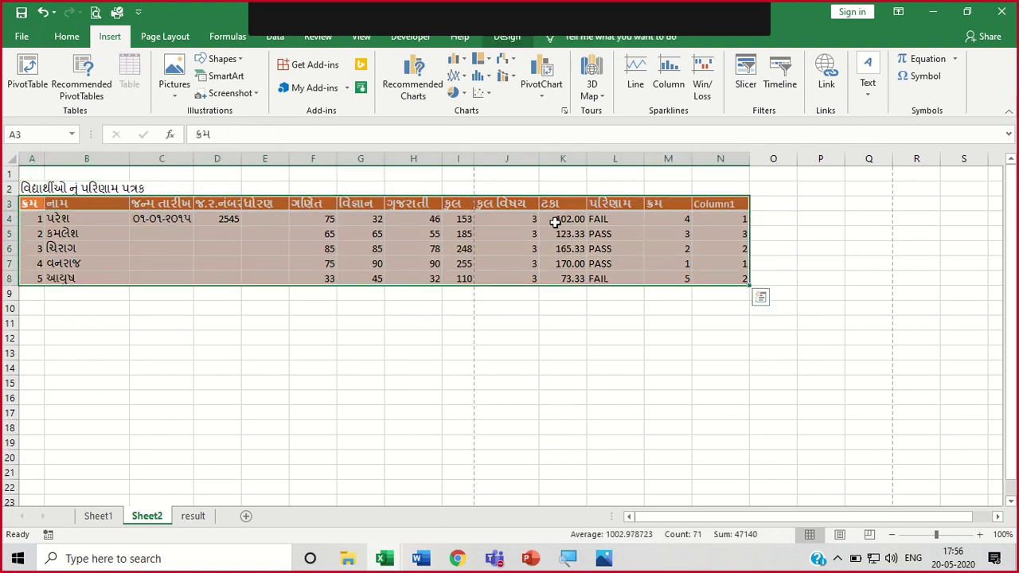
left_click(66, 37)
left_click(213, 86)
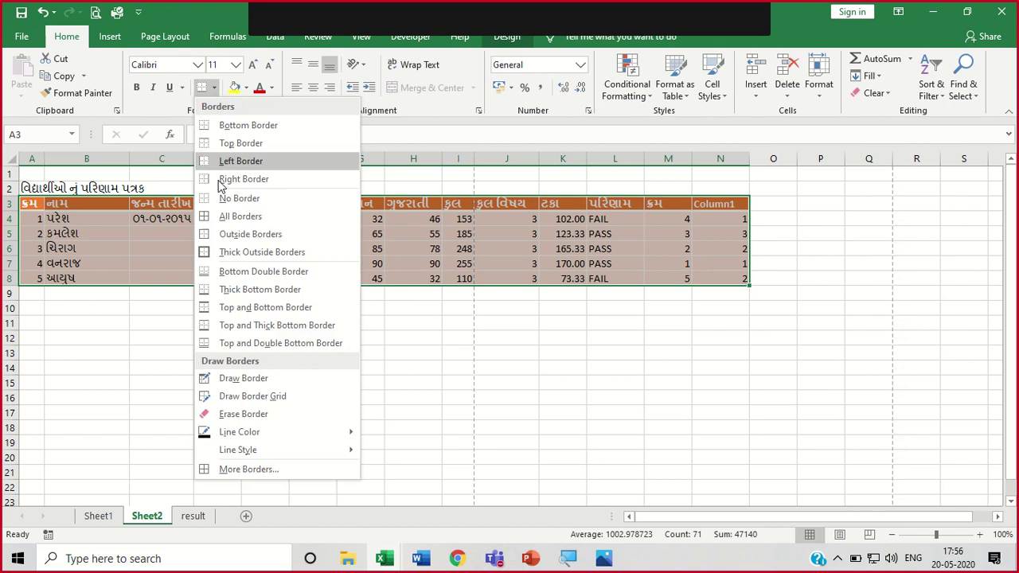
left_click(222, 217)
left_click(345, 412)
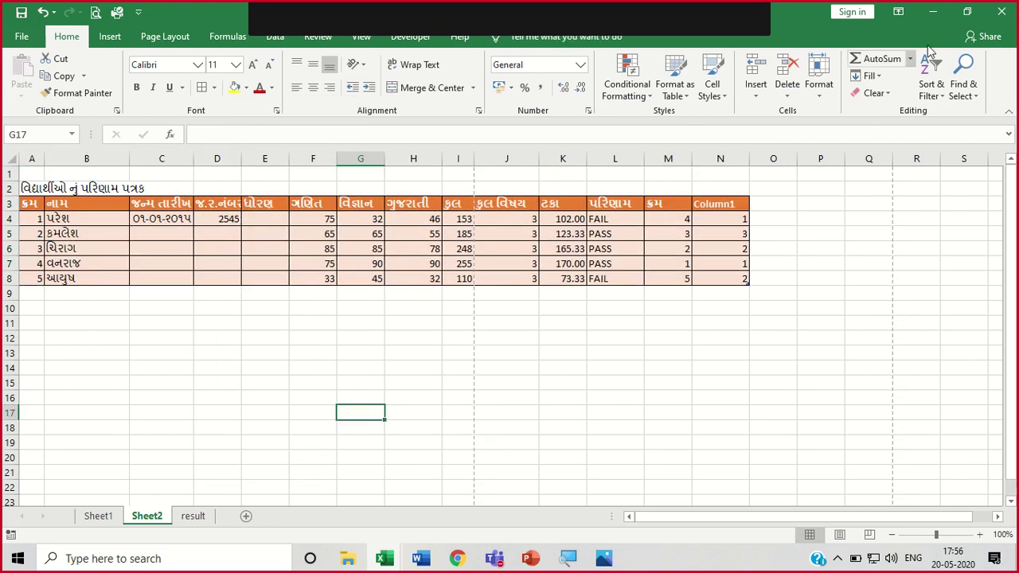
Step: Minimize the result workbook and close Book1 without saving
left_click(945, 8)
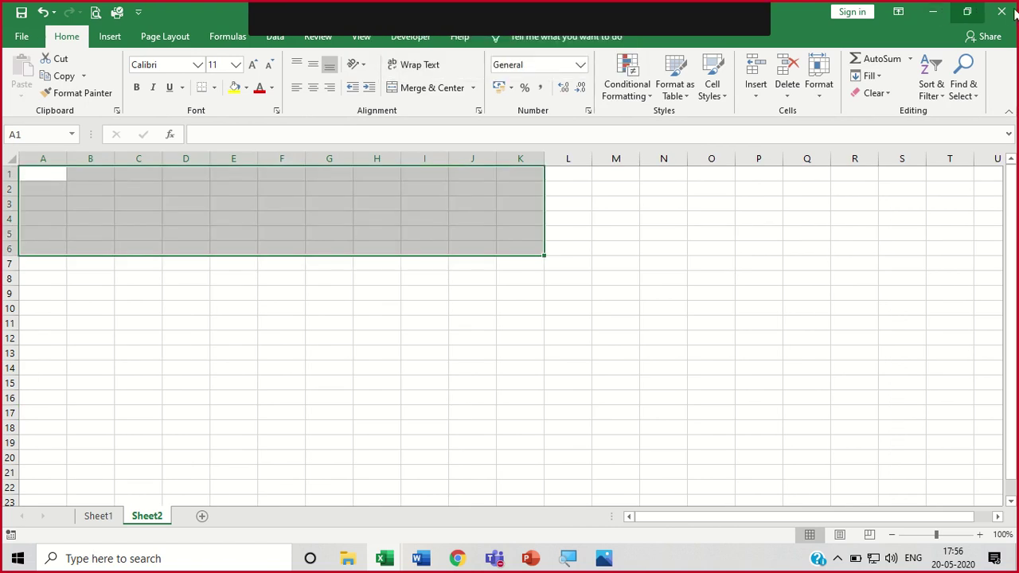
left_click(1007, 8)
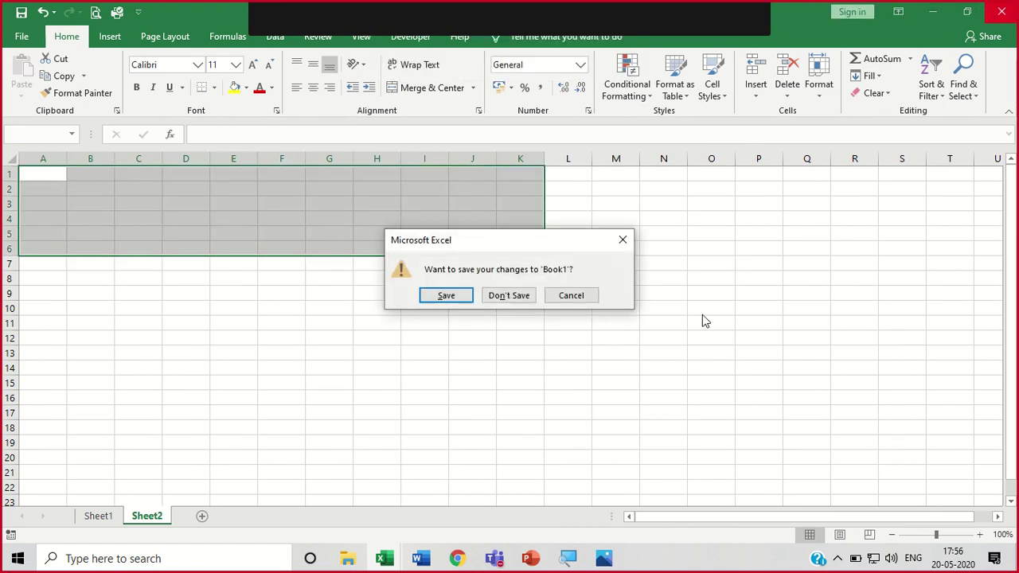
left_click(507, 298)
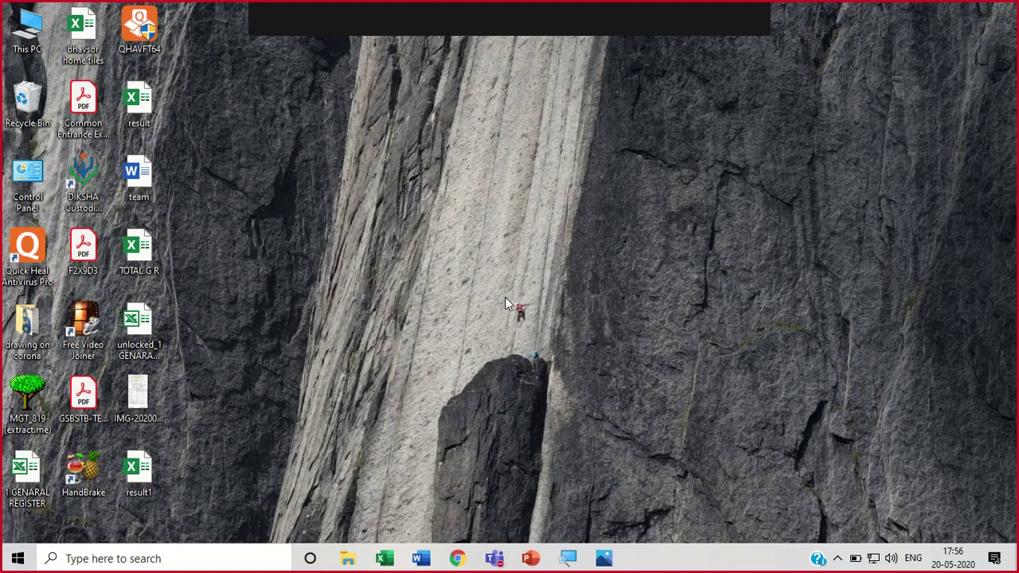
mouse_move(501, 564)
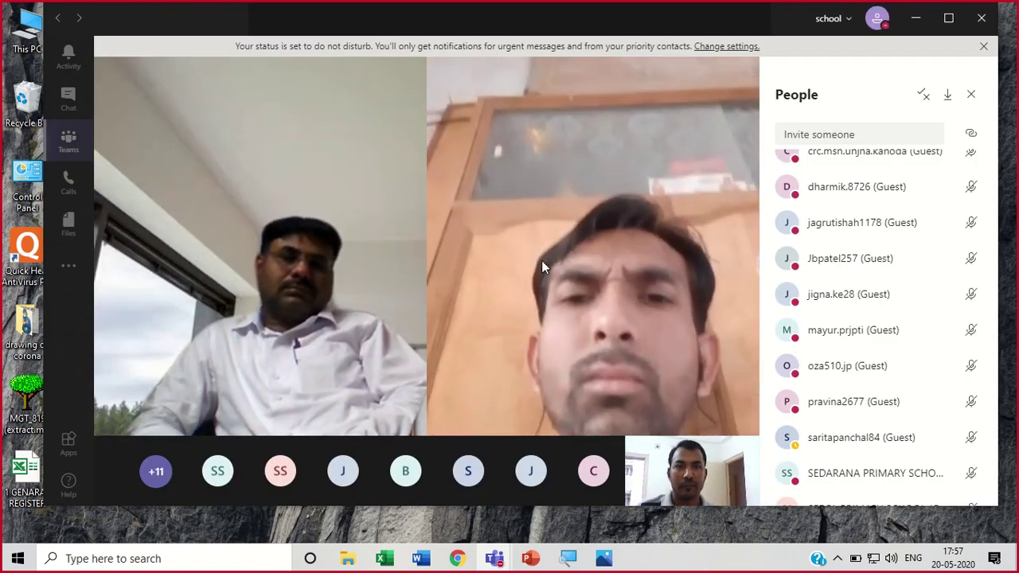
Step: Stop sharing the screen in the Teams meeting and bring up the Share tray again
mouse_move(450, 362)
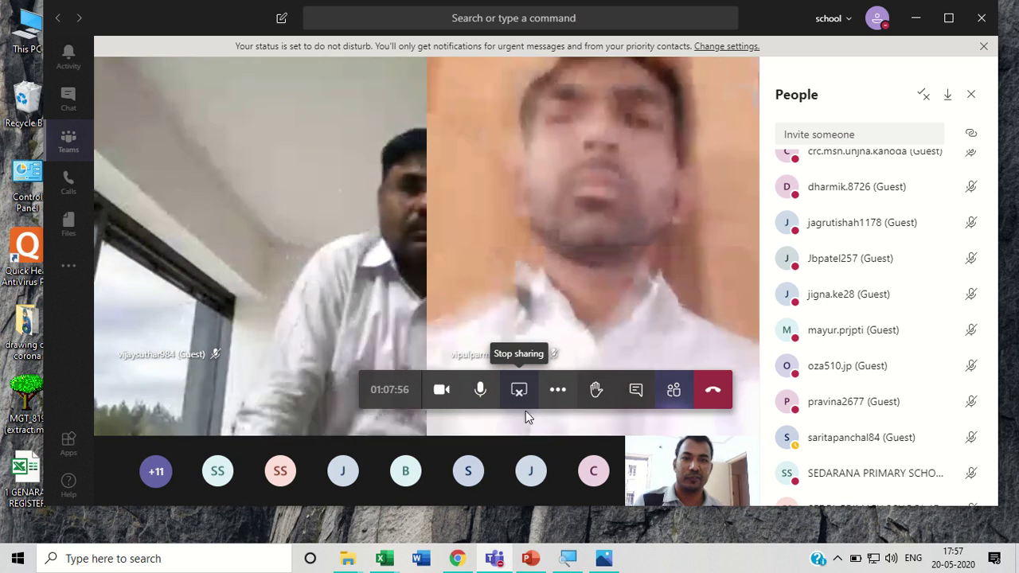
left_click(518, 389)
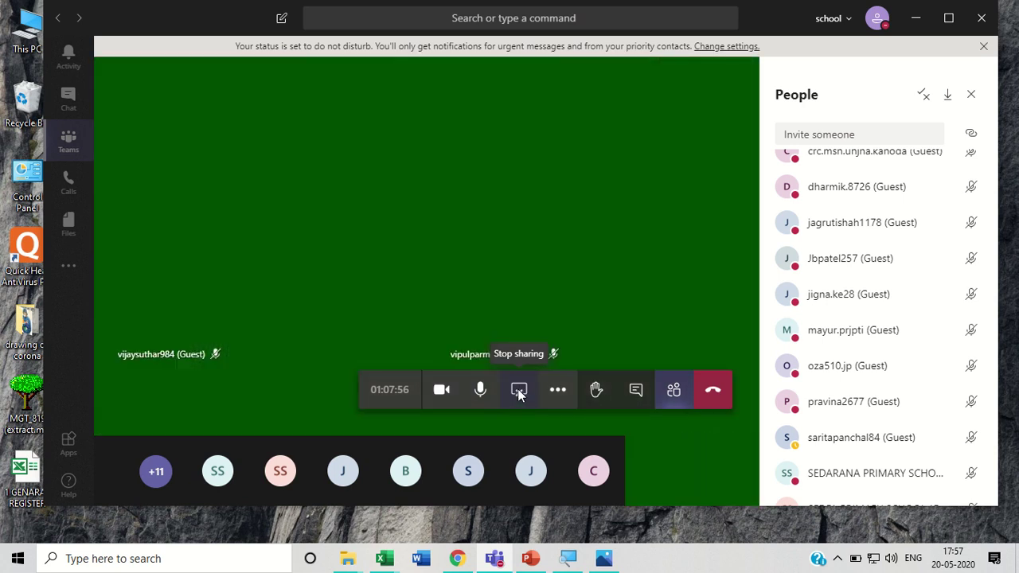
left_click(517, 389)
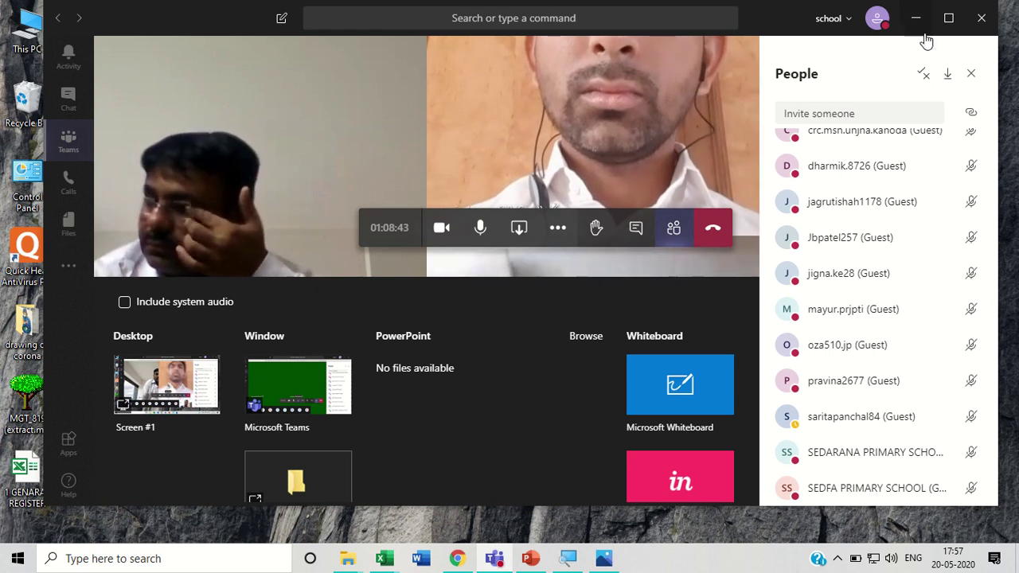
Step: Maximize the meeting, close the share tray, and bring up the Gmail photo IMG-20200520-WA0019.jpg
left_click(948, 17)
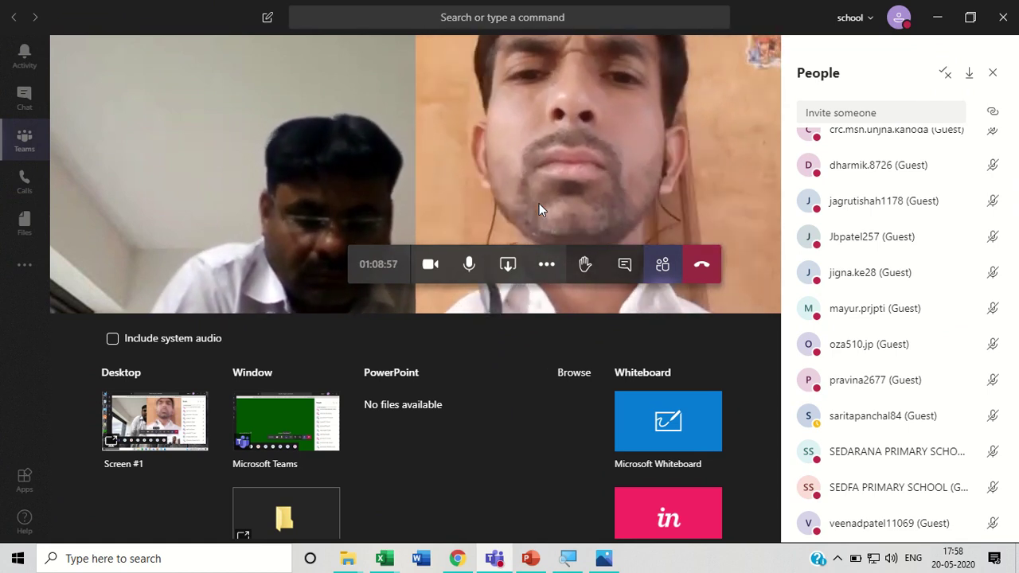
left_click(167, 258)
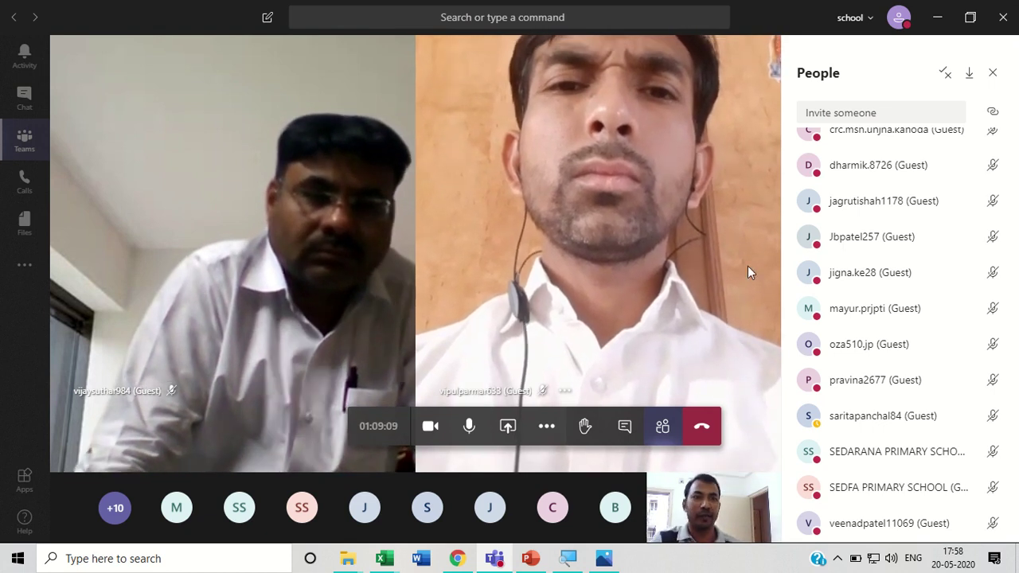
scroll(875, 275, "up", 2)
scroll(870, 288, "up", 4)
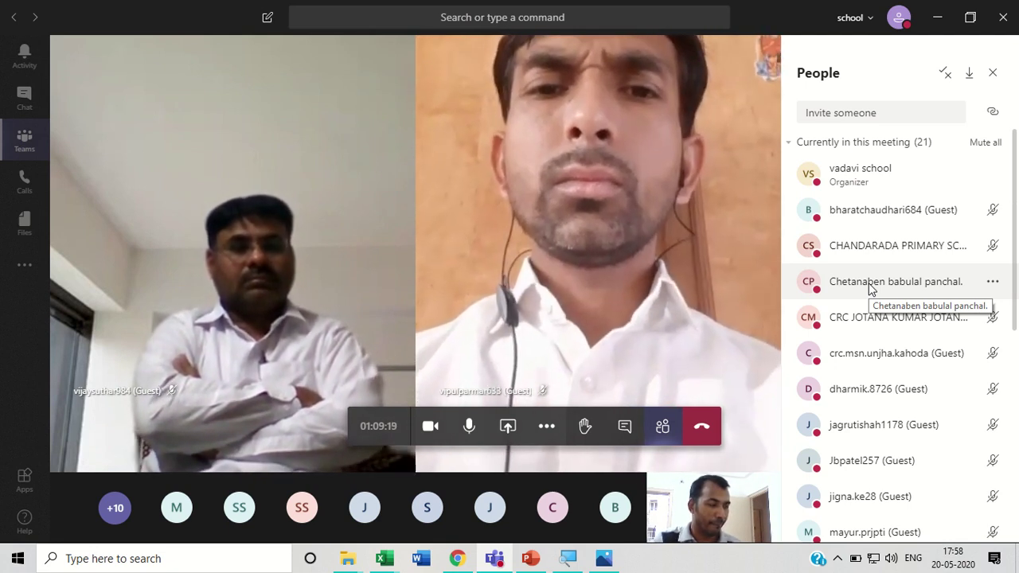
left_click(457, 559)
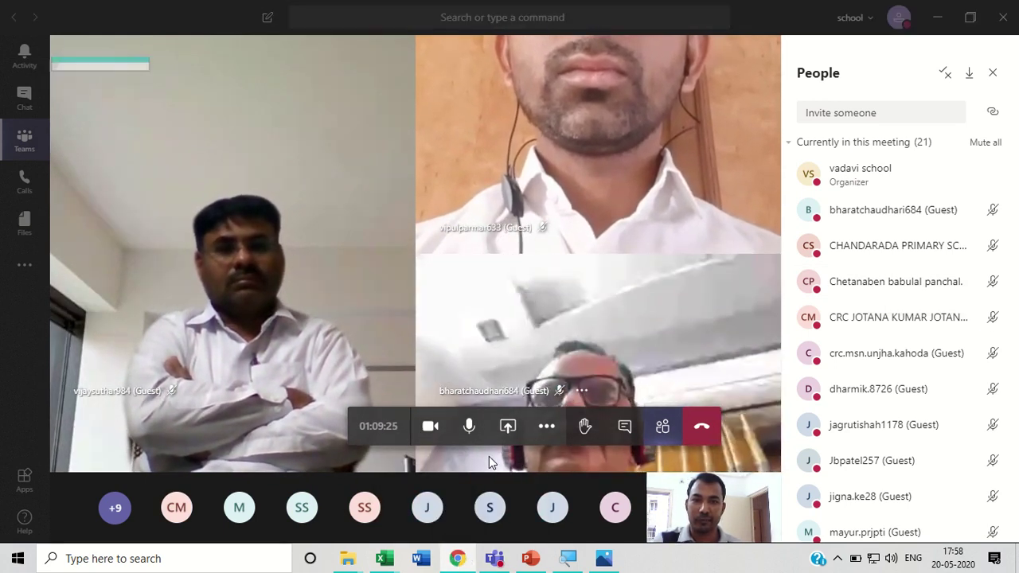
key("alt+Tab")
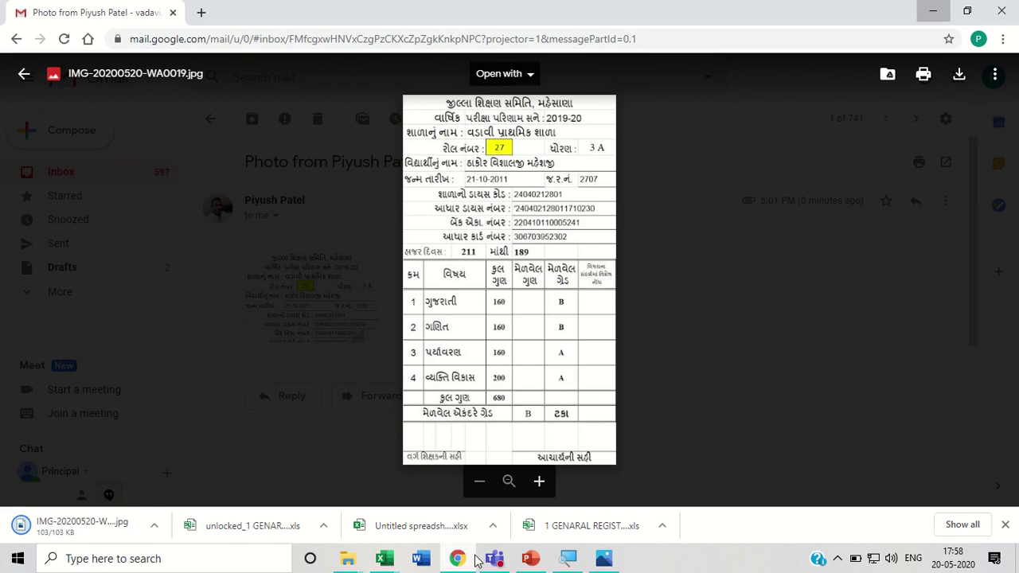
Step: Switch between Teams and the browser, open a new tab, and return to the 21-participant meeting
mouse_move(457, 562)
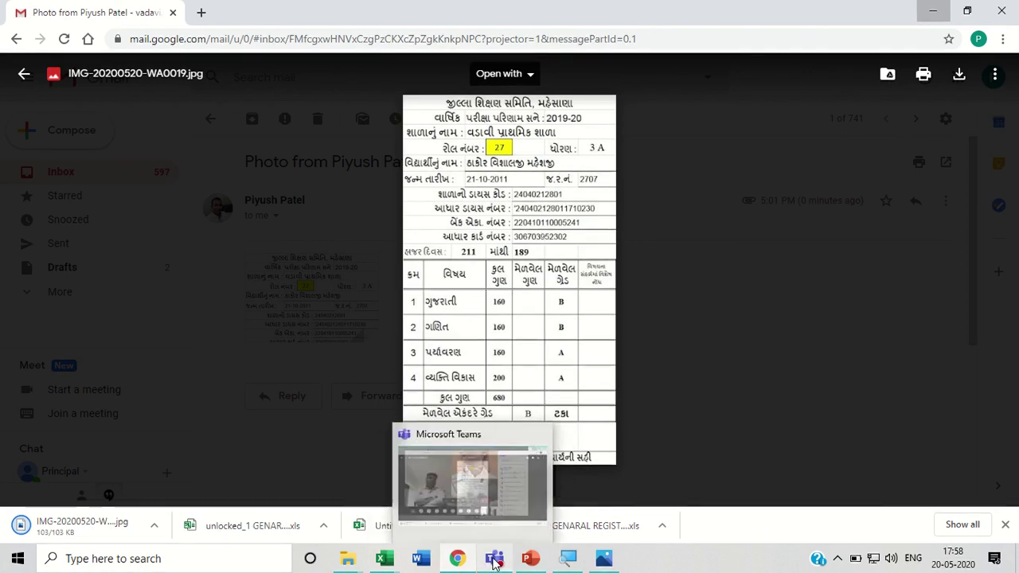
left_click(495, 557)
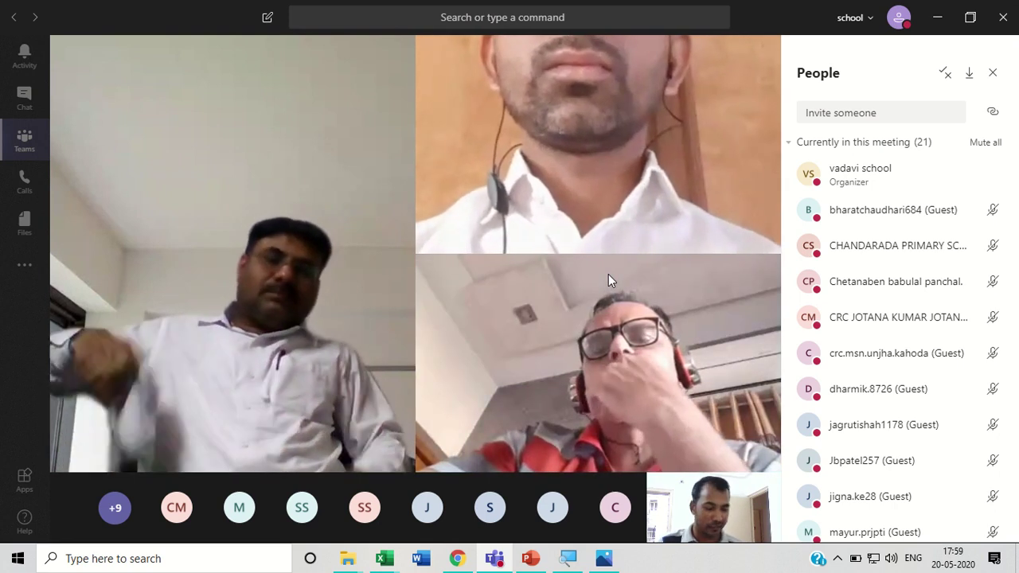
mouse_move(578, 134)
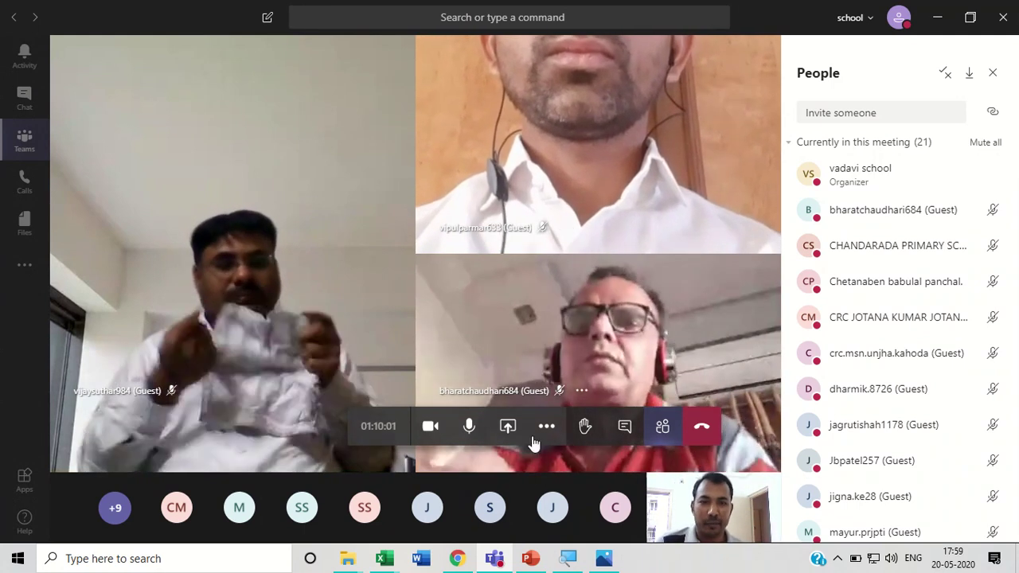
left_click(460, 559)
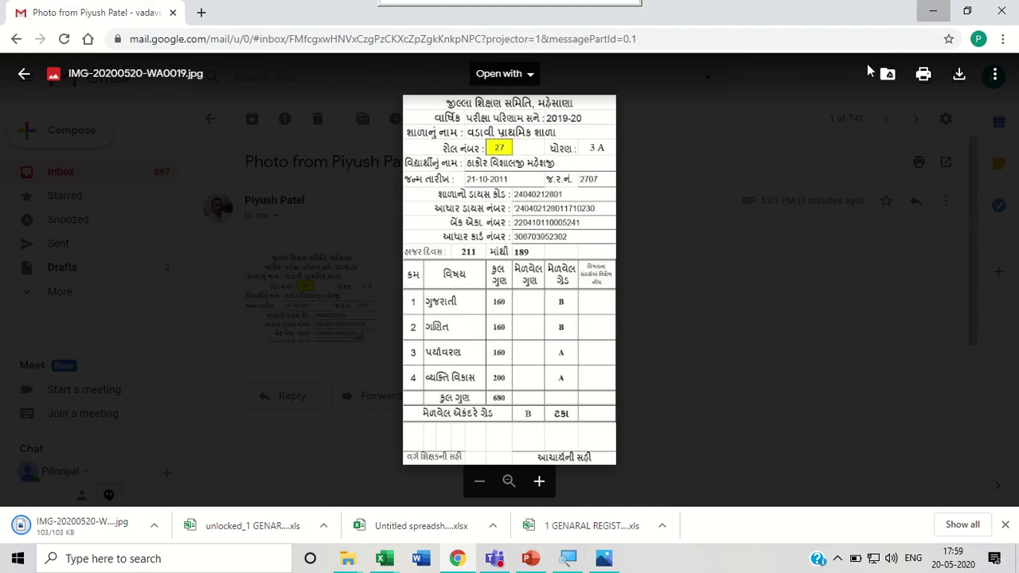
key("ctrl+t")
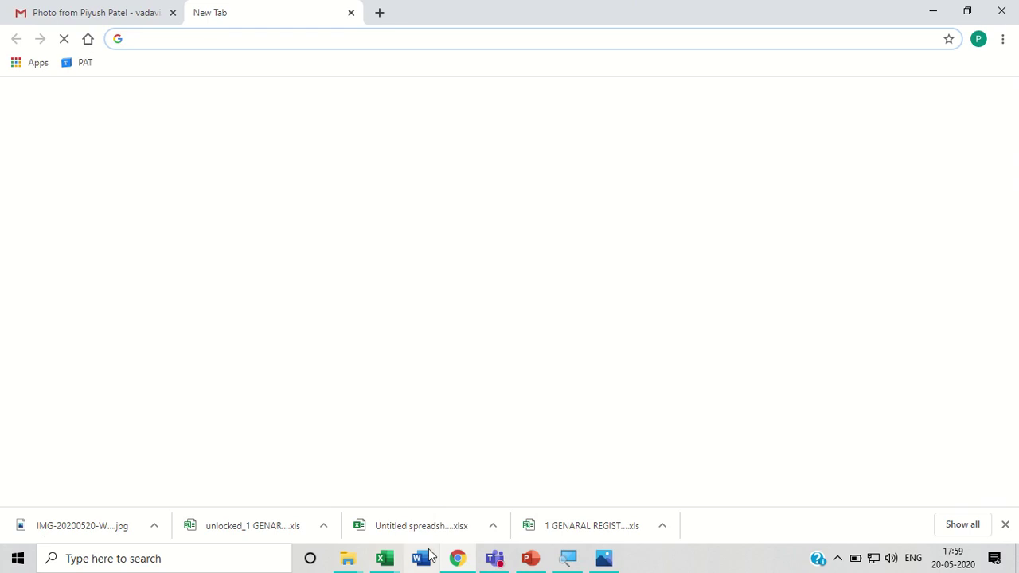
left_click(495, 562)
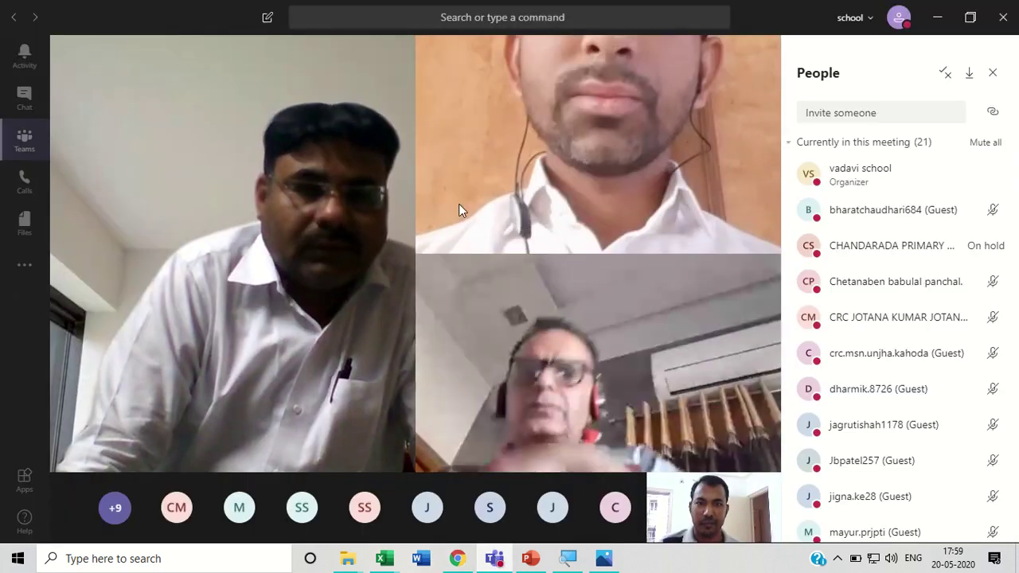
mouse_move(490, 206)
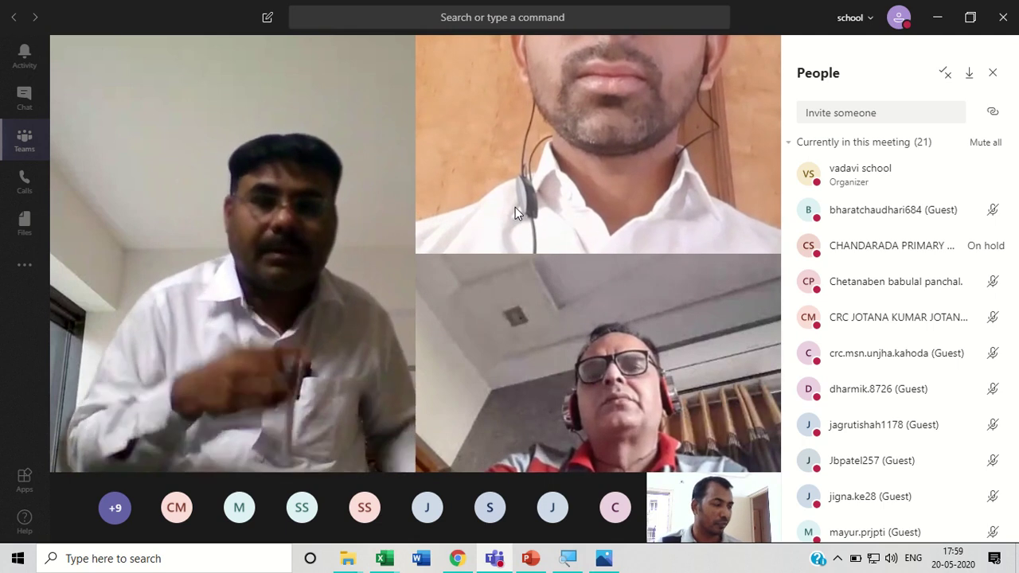
mouse_move(351, 76)
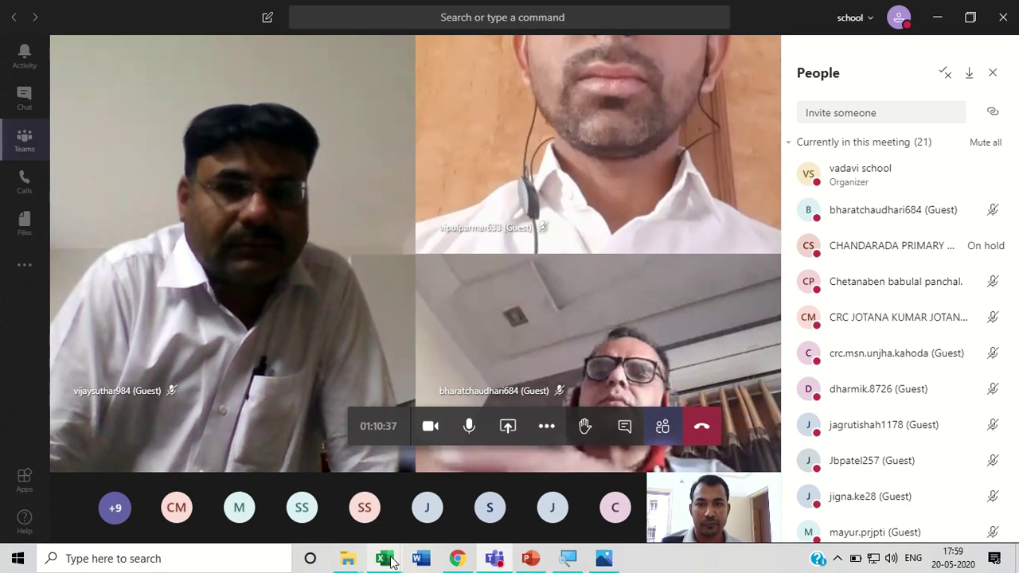
mouse_move(385, 558)
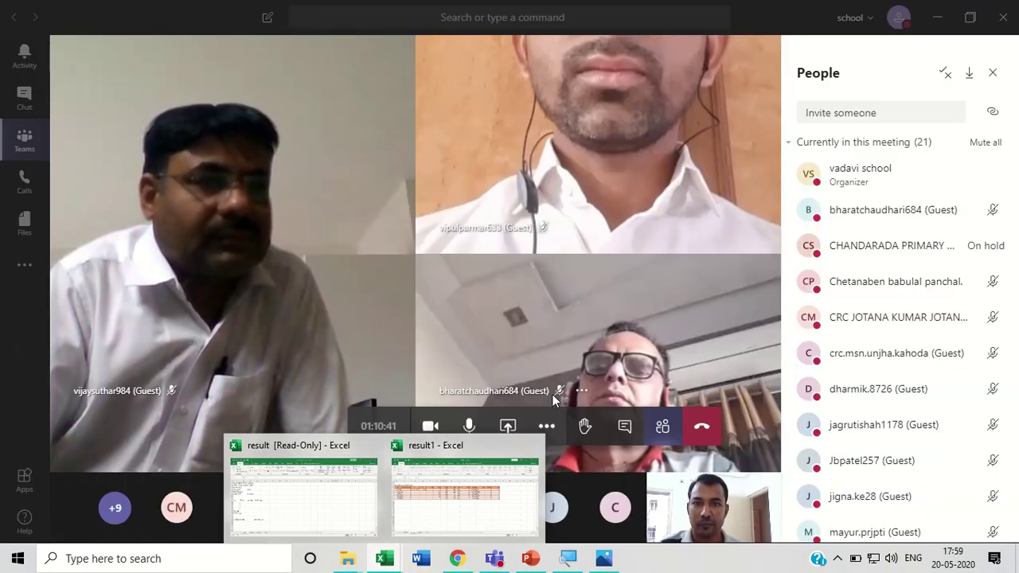
Step: View the result sheet of result1, then minimize Excel and bring Chrome's new tab forward
left_click(444, 515)
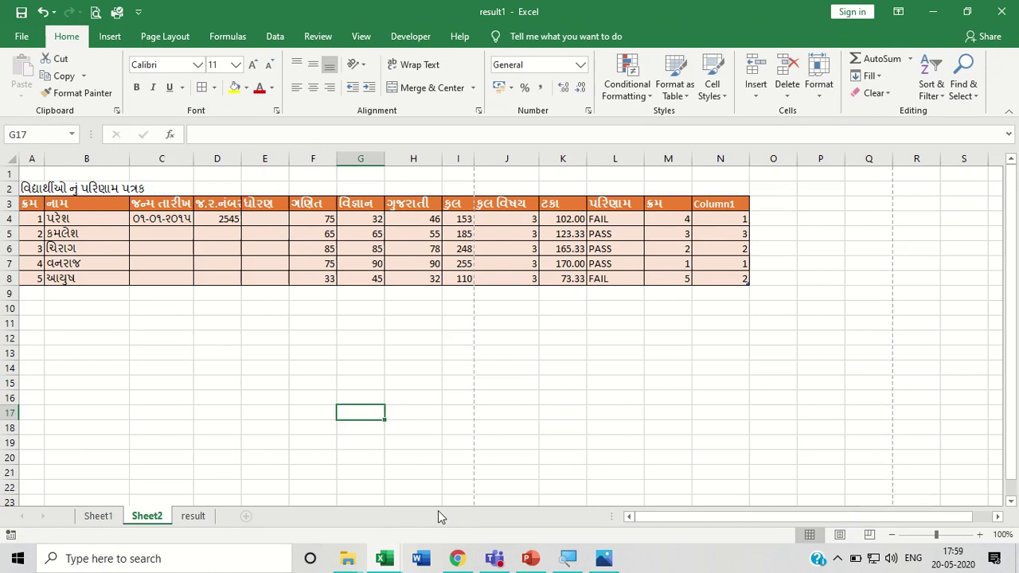
left_click(195, 517)
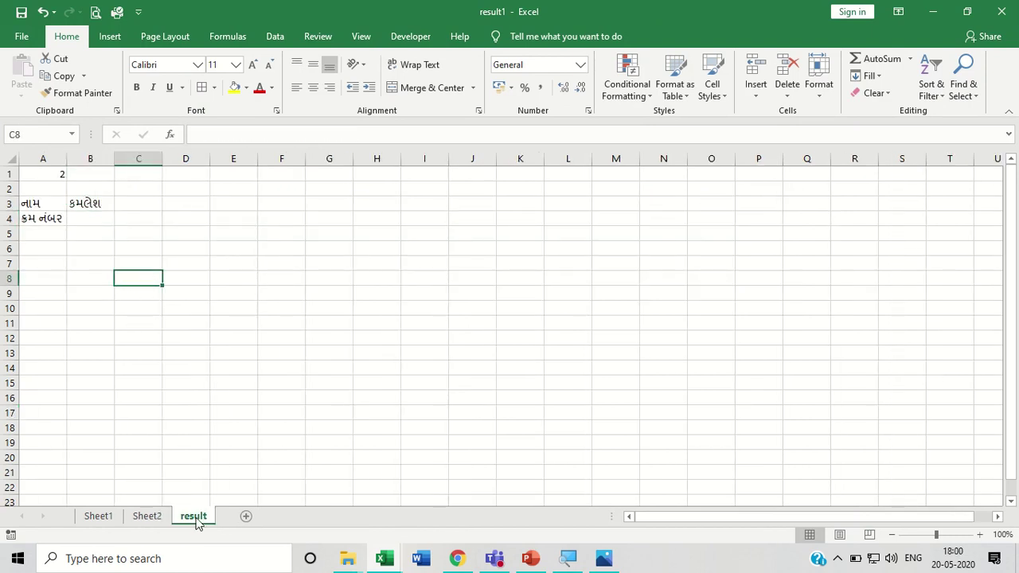
left_click(933, 11)
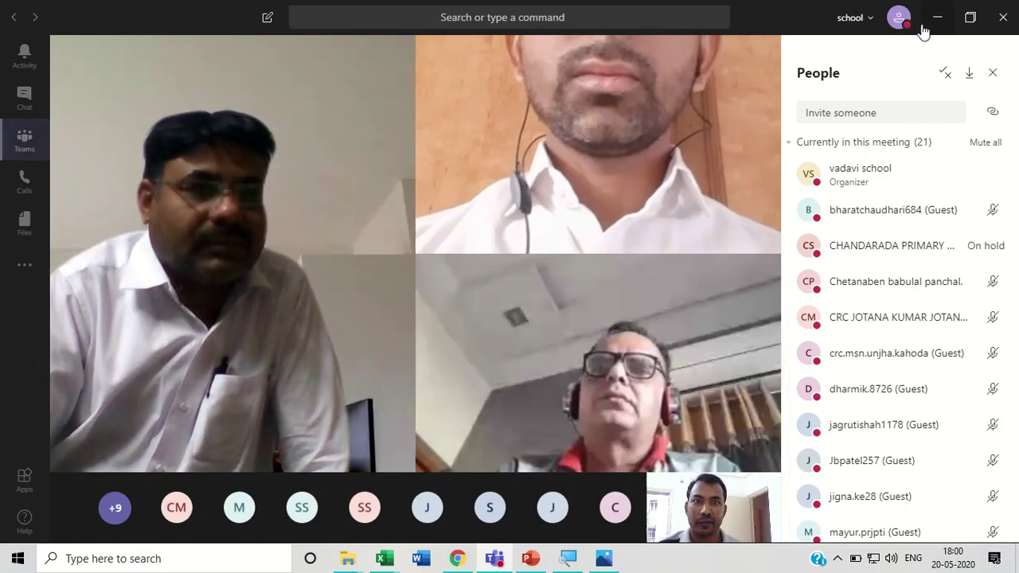
left_click(450, 560)
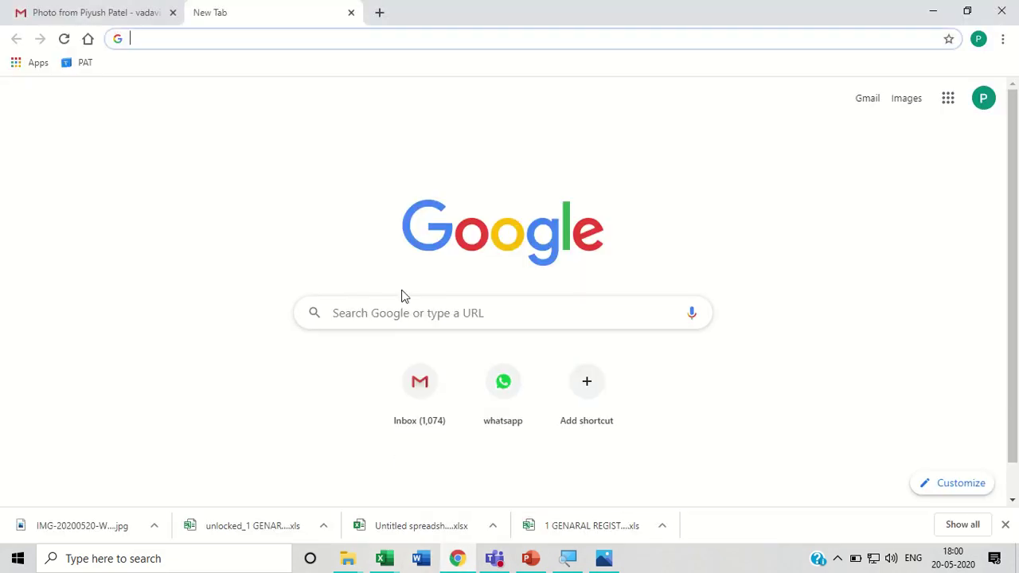
Step: Search 'camscanner' to reach the CamScanner Google Play page, then return to the Teams meeting
left_click(402, 315)
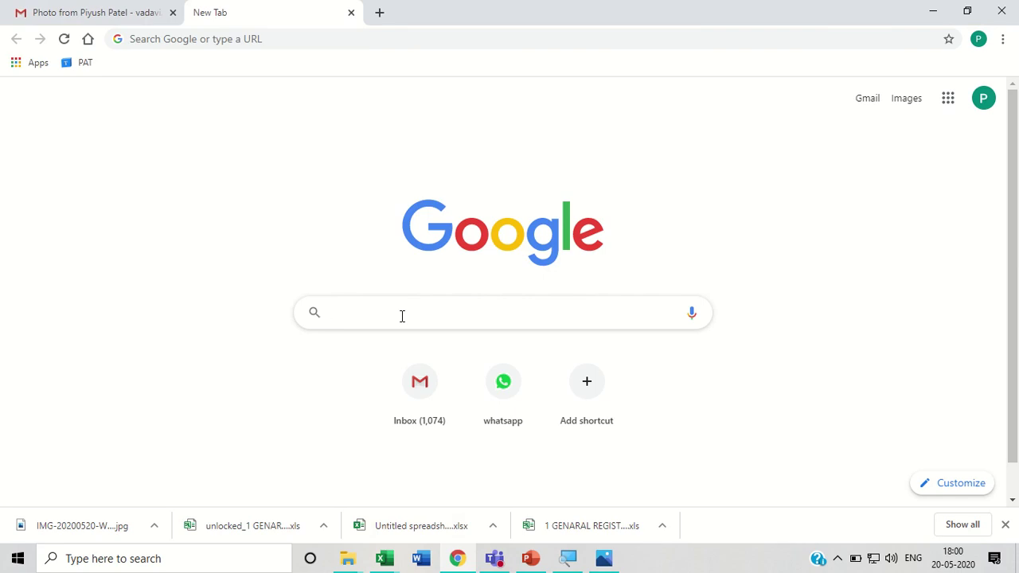
type("camscanner")
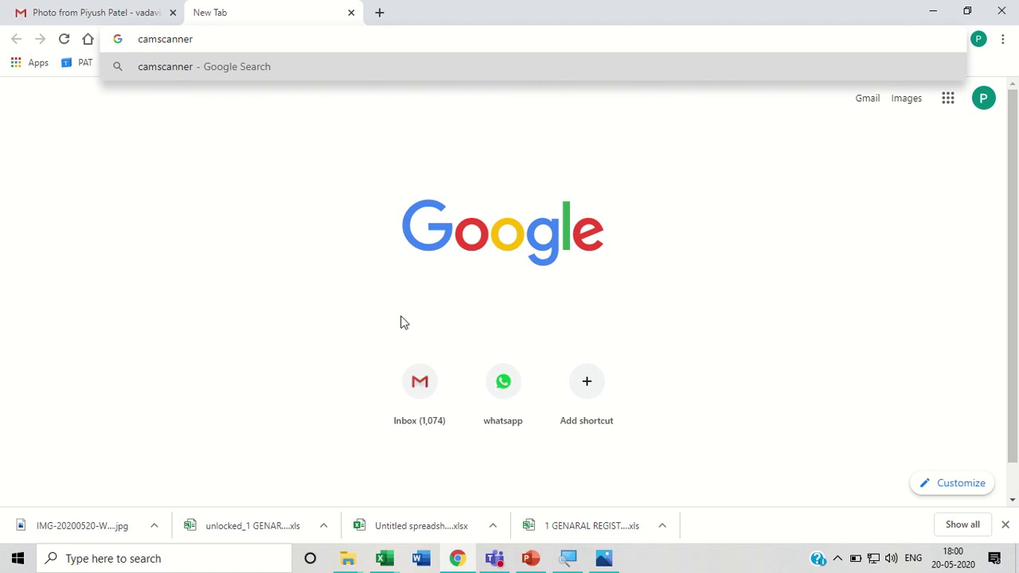
key("Return")
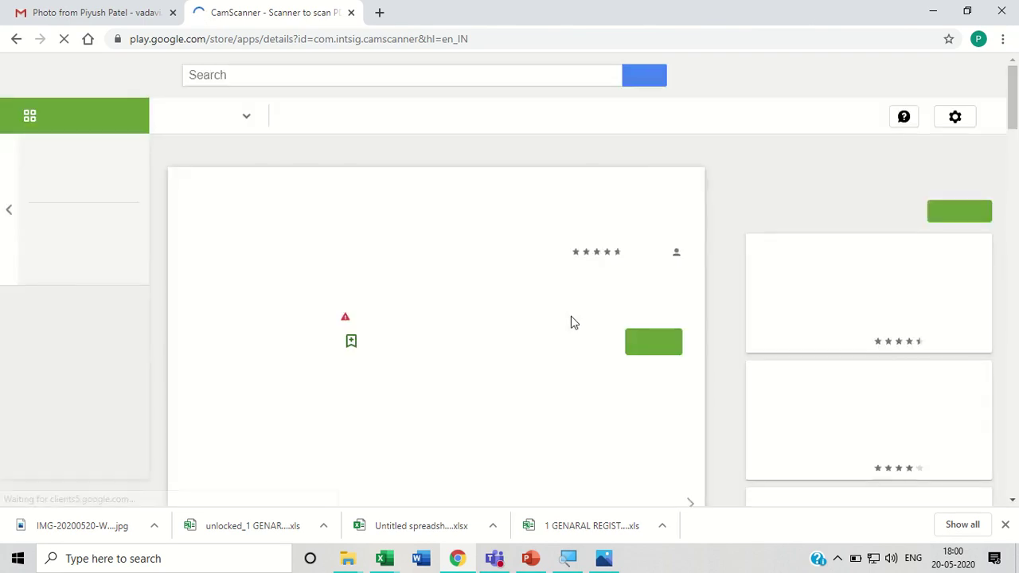
left_click(933, 9)
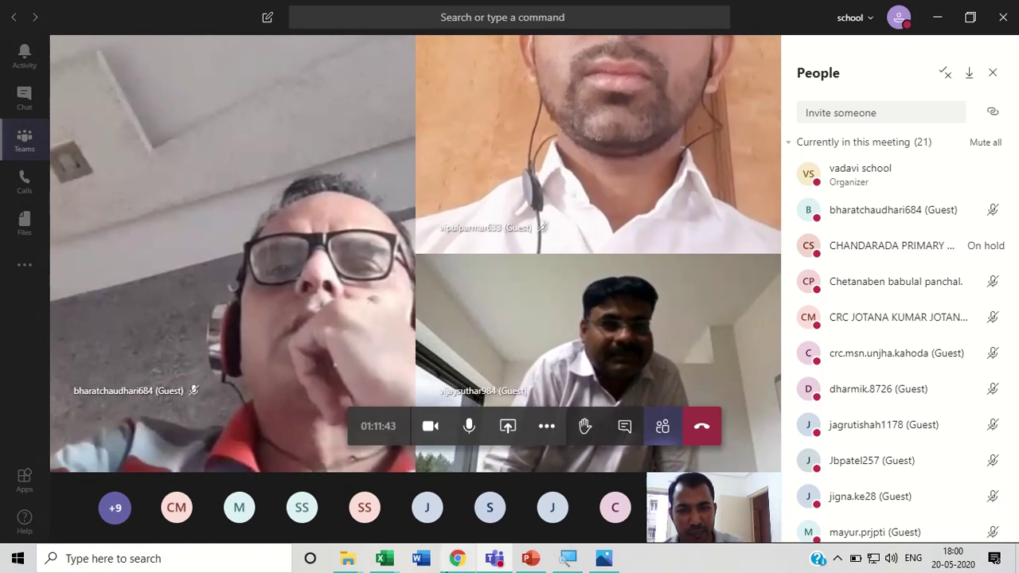
left_click(457, 559)
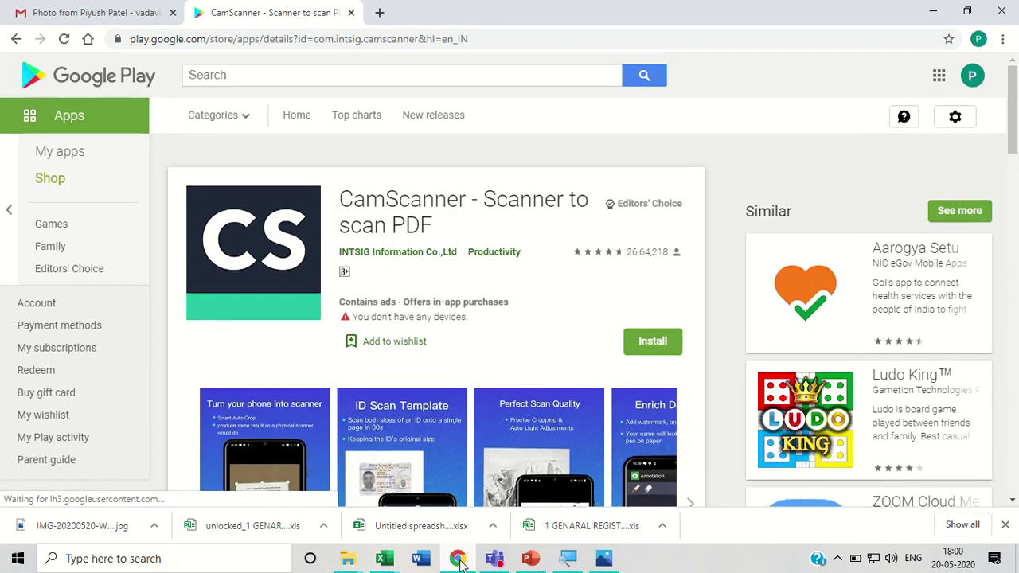
left_click(494, 559)
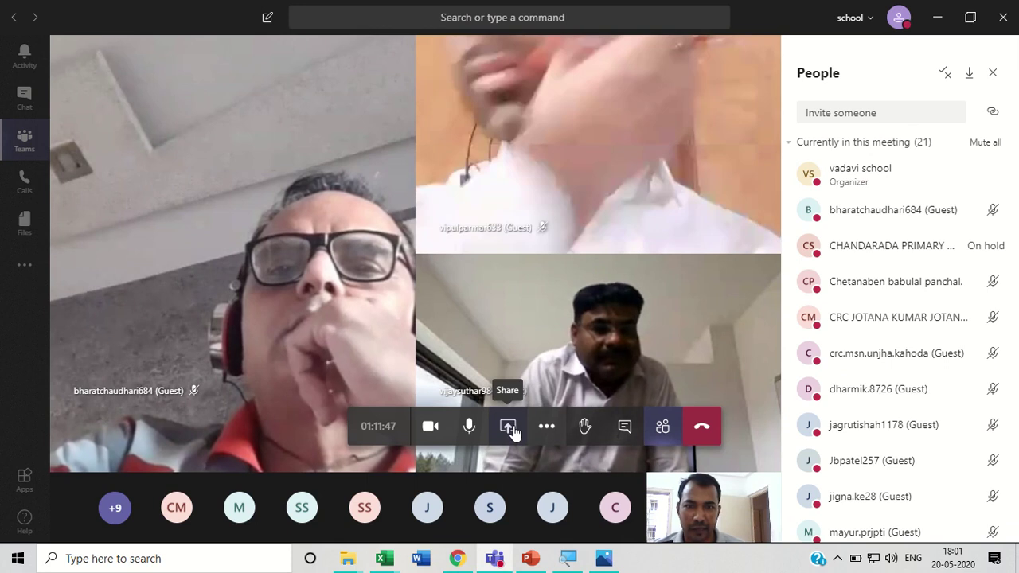
Step: Share the whole desktop (Screen #1) in the Teams meeting and minimize the Chrome store page
left_click(507, 434)
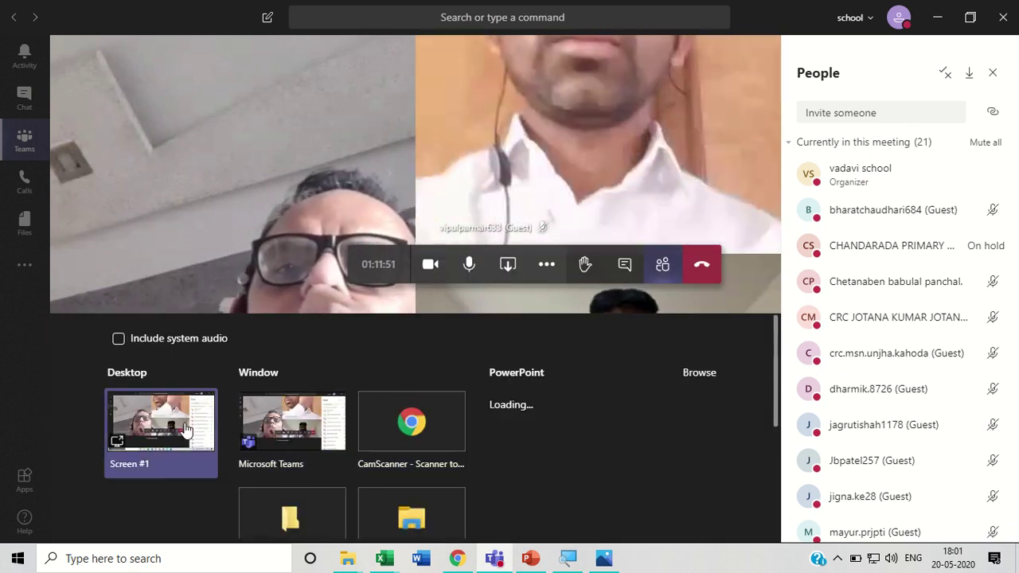
left_click(185, 429)
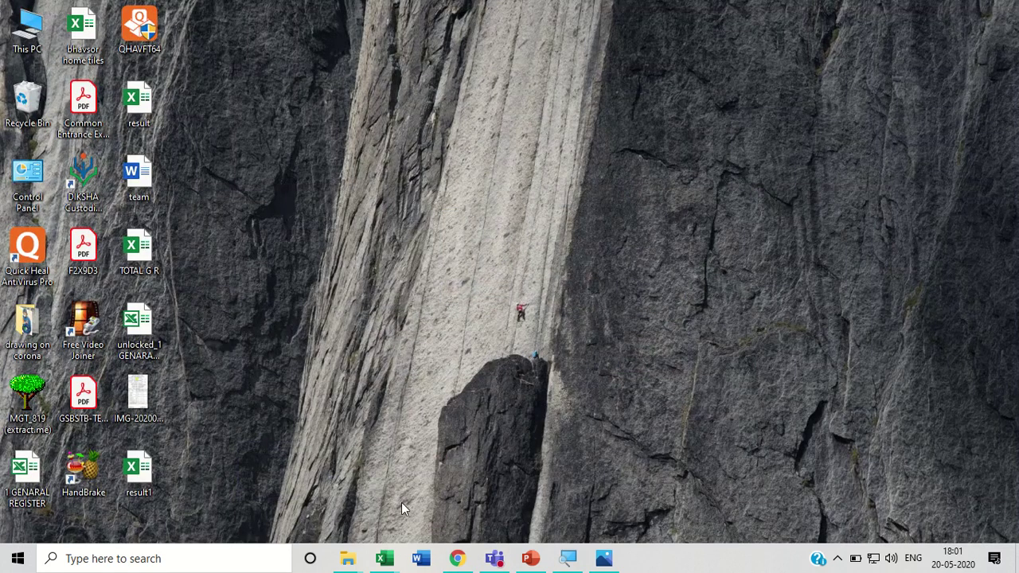
left_click(465, 559)
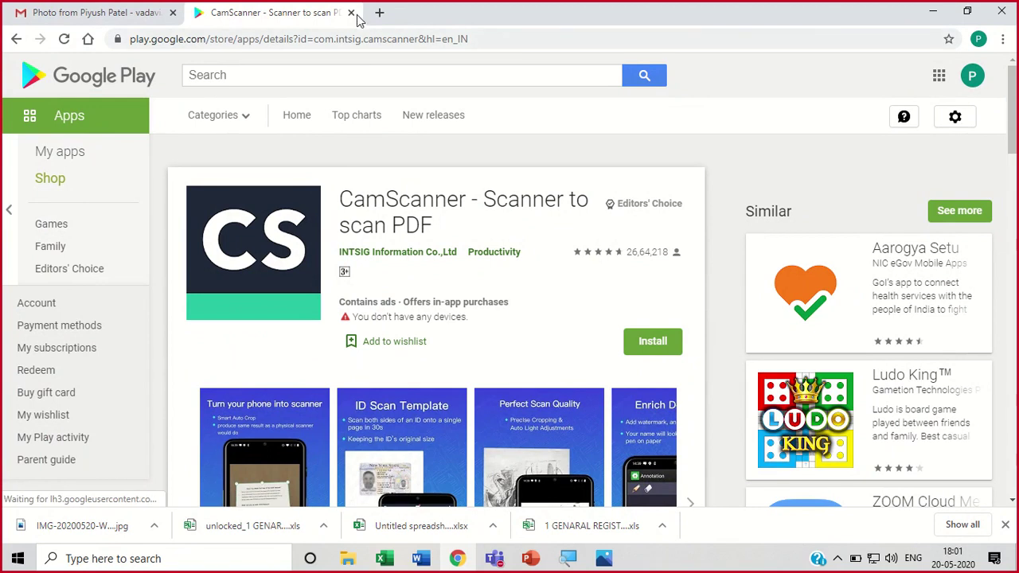
left_click(932, 12)
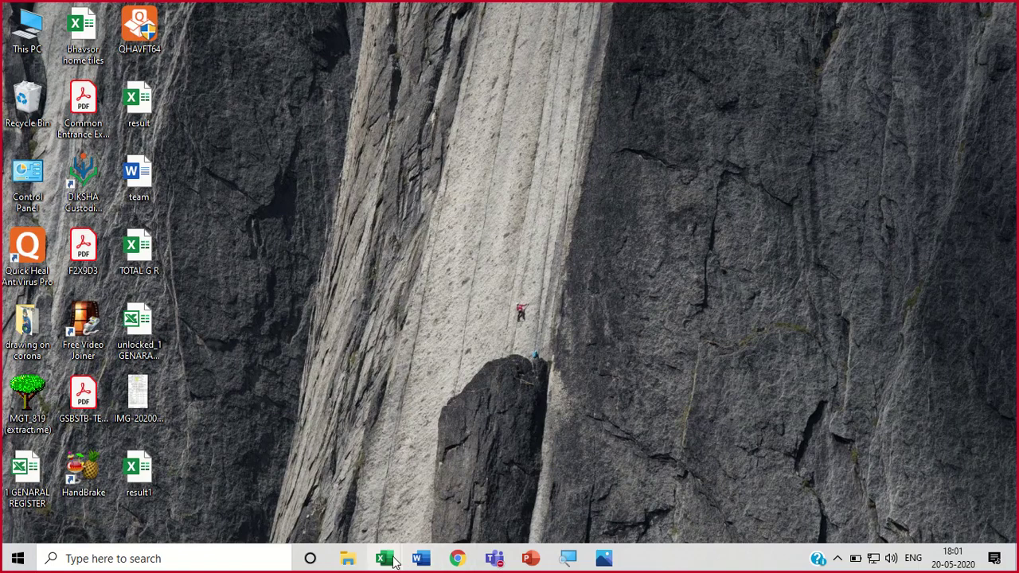
mouse_move(389, 562)
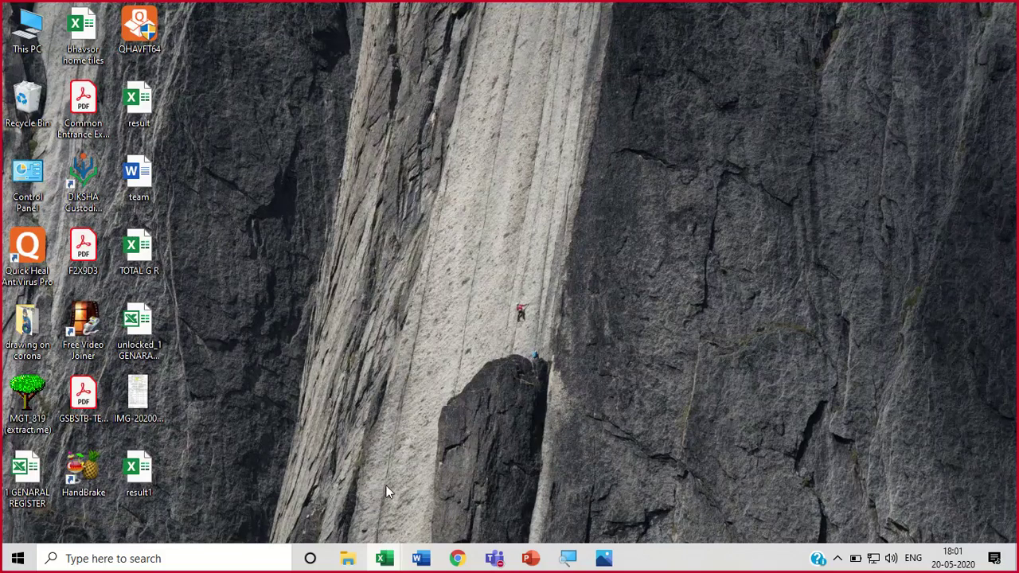
Step: Bring up result1, show the VLOOKUP name formula in B3, then the Sheet2 marks table
left_click(384, 558)
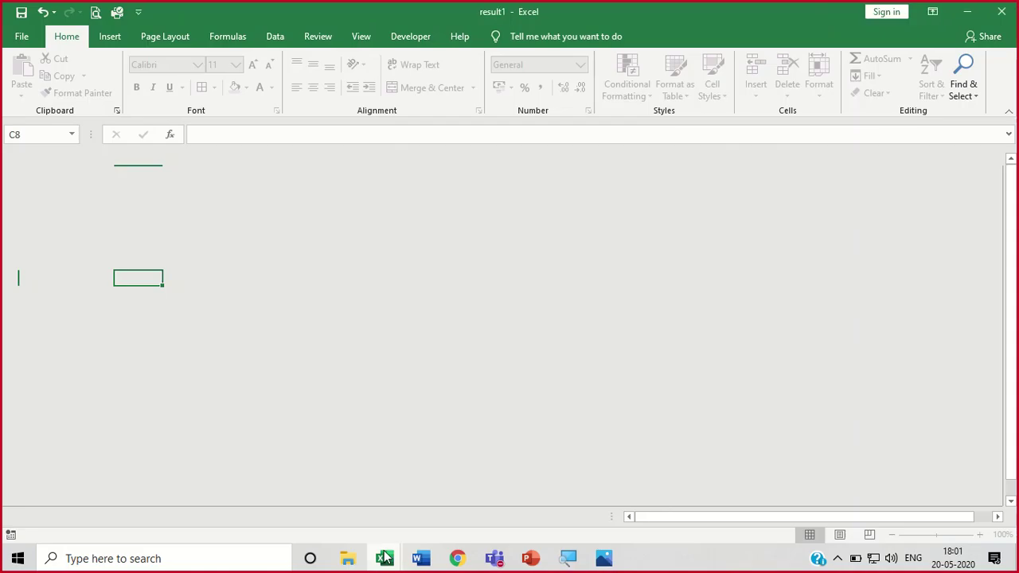
left_click(339, 311)
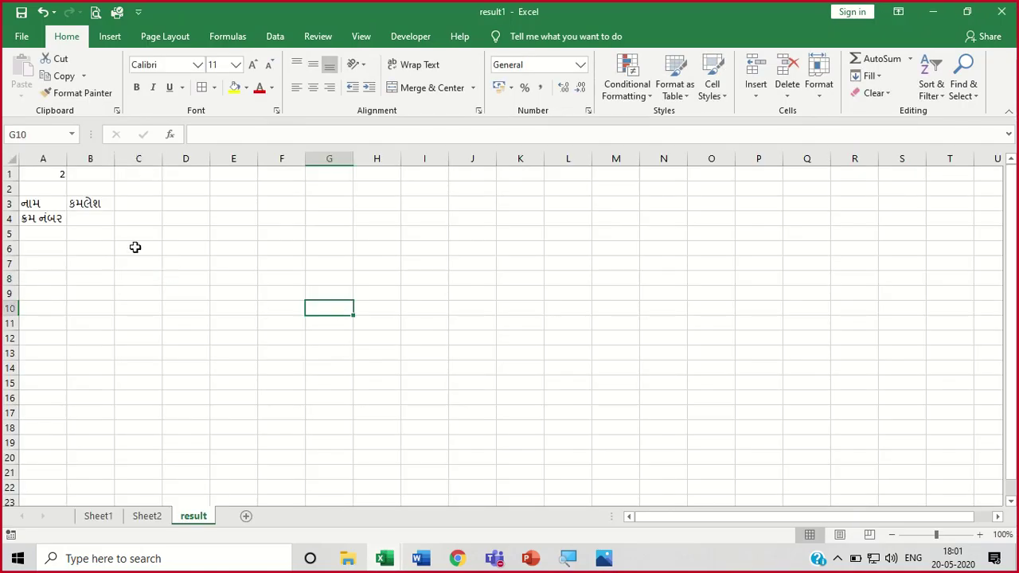
left_click(91, 204)
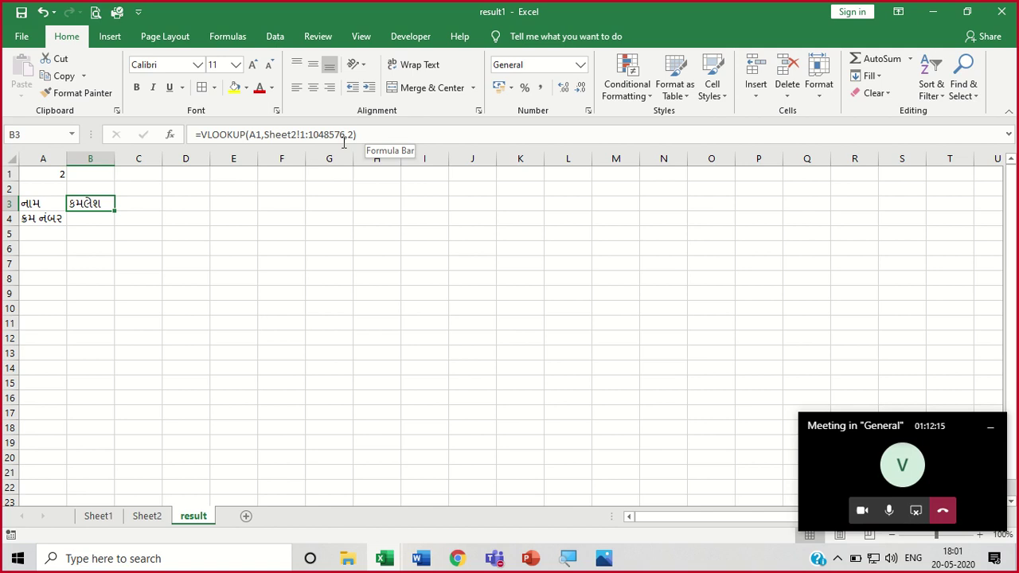
left_click(159, 516)
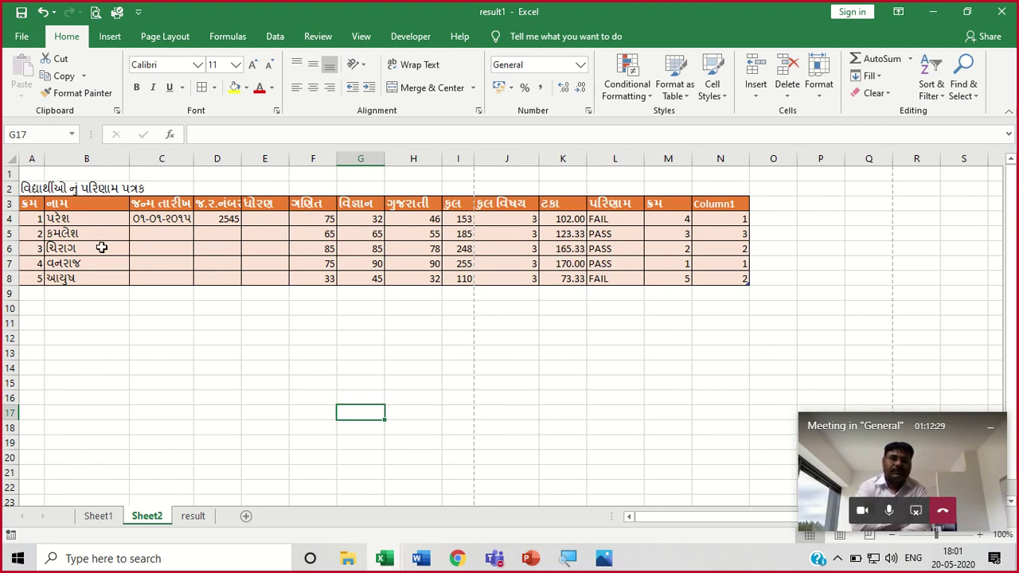
left_click(68, 364)
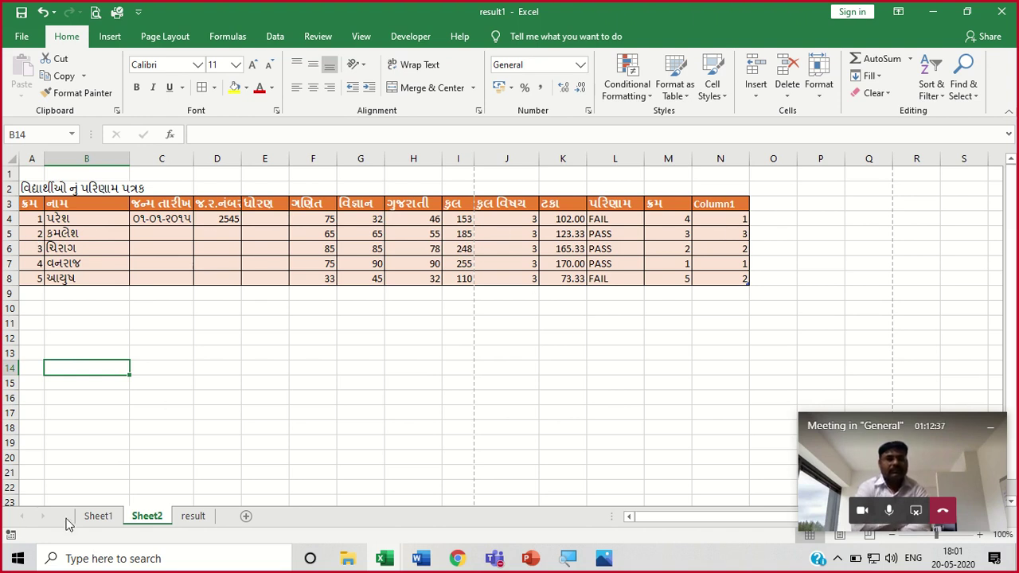
Step: Point out the name field and total marks out of 600 on Sheet1's result cards, then pause recording
left_click(96, 516)
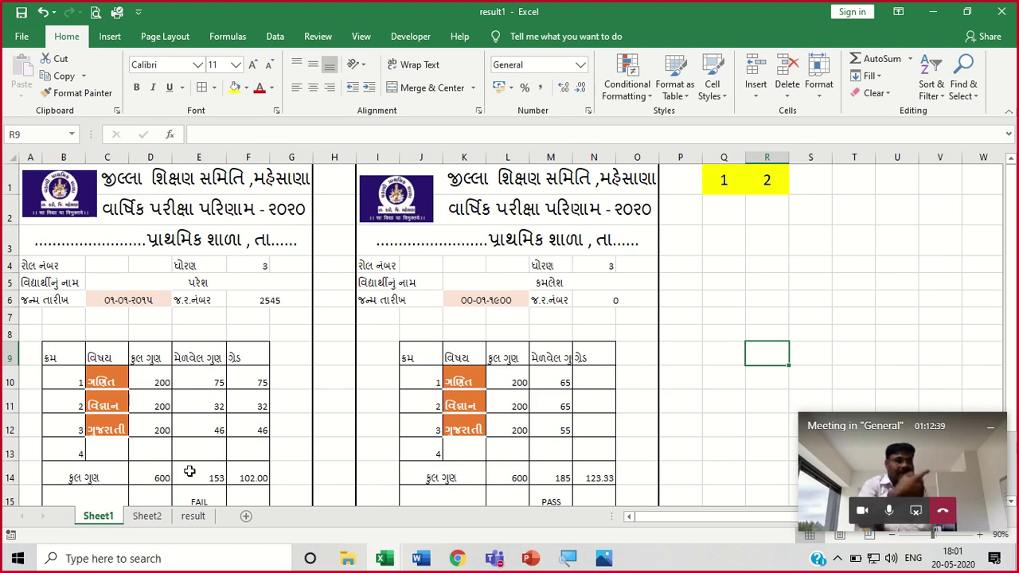
left_click(53, 281)
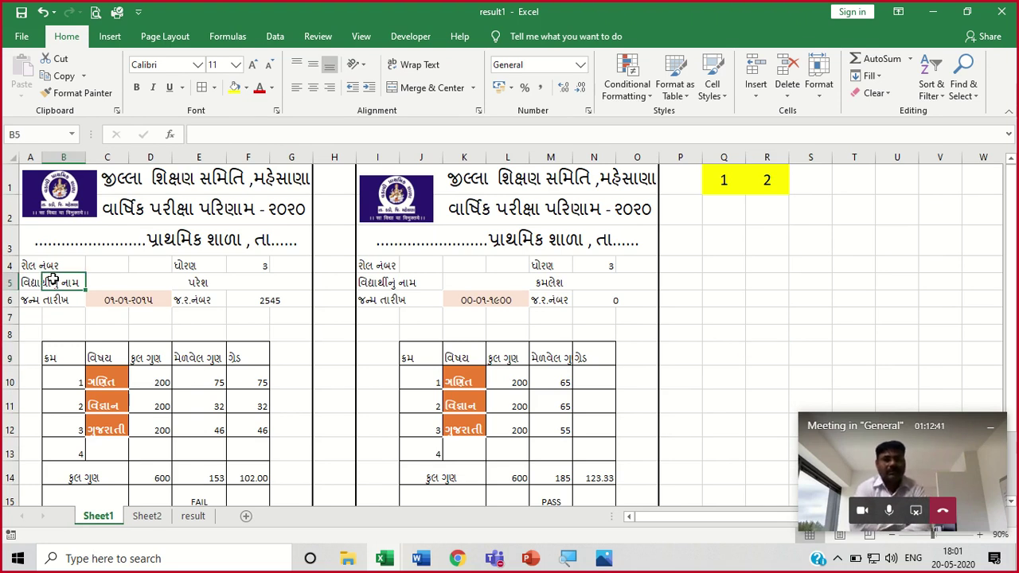
left_click(55, 318)
left_click(170, 450)
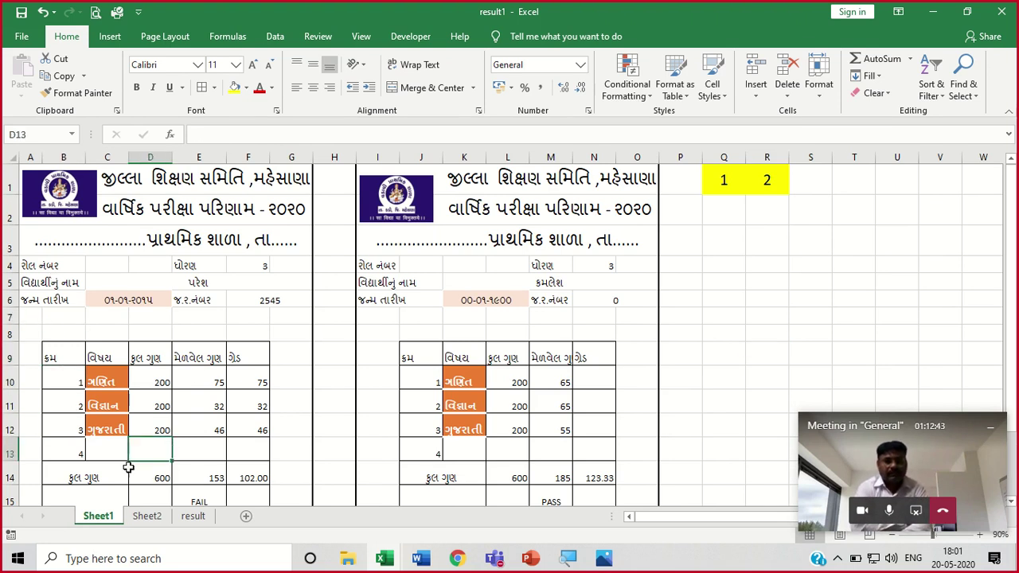
left_click(82, 479)
left_click(143, 480)
scroll(273, 402, "down", 4)
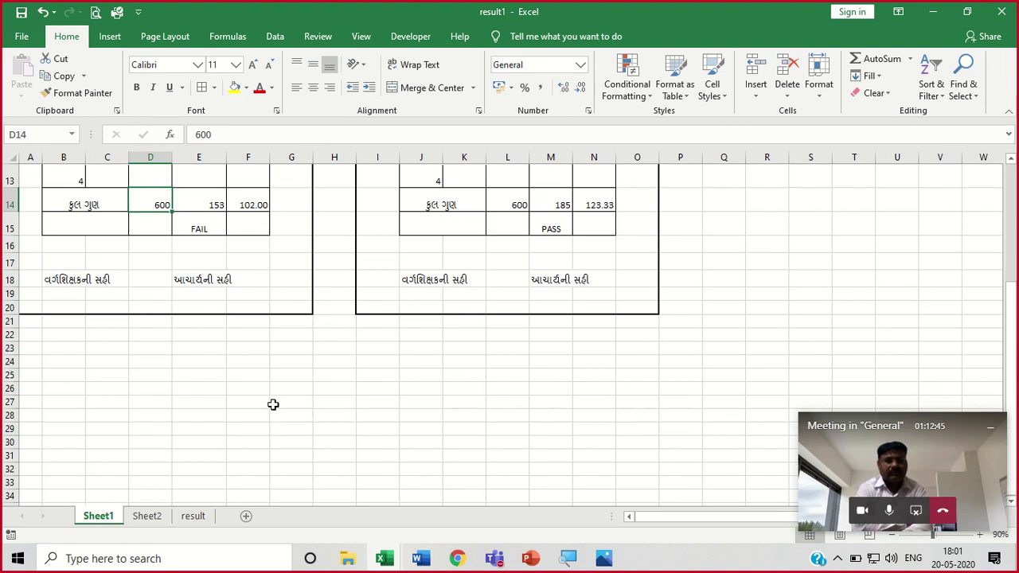
scroll(272, 403, "up", 4)
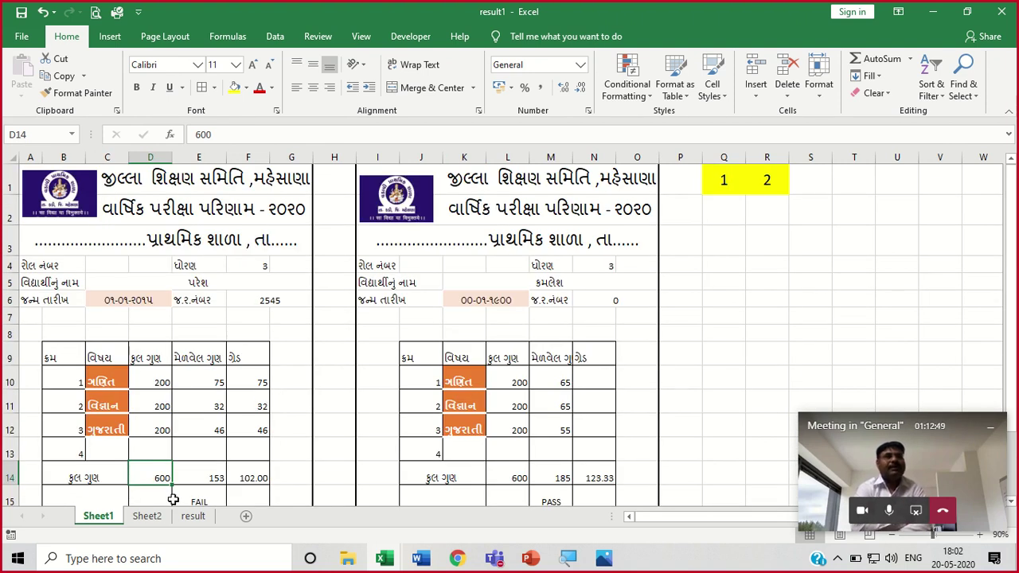
mouse_move(417, 4)
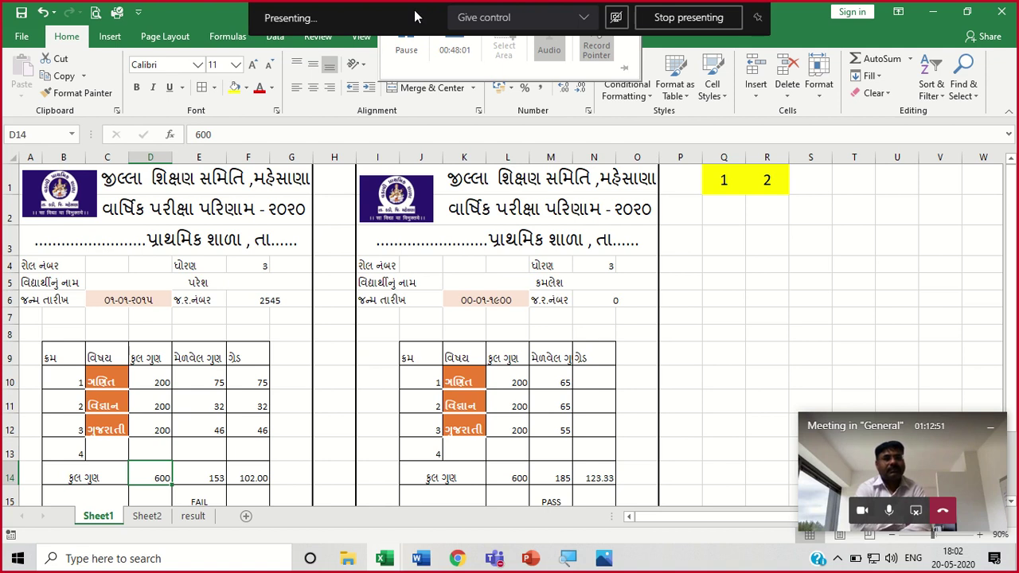
left_click(397, 52)
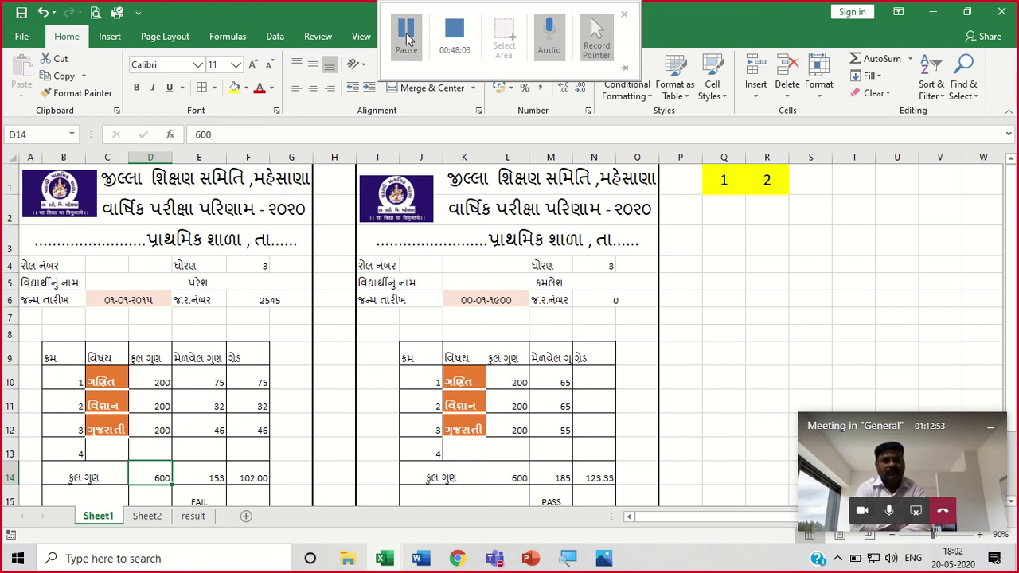